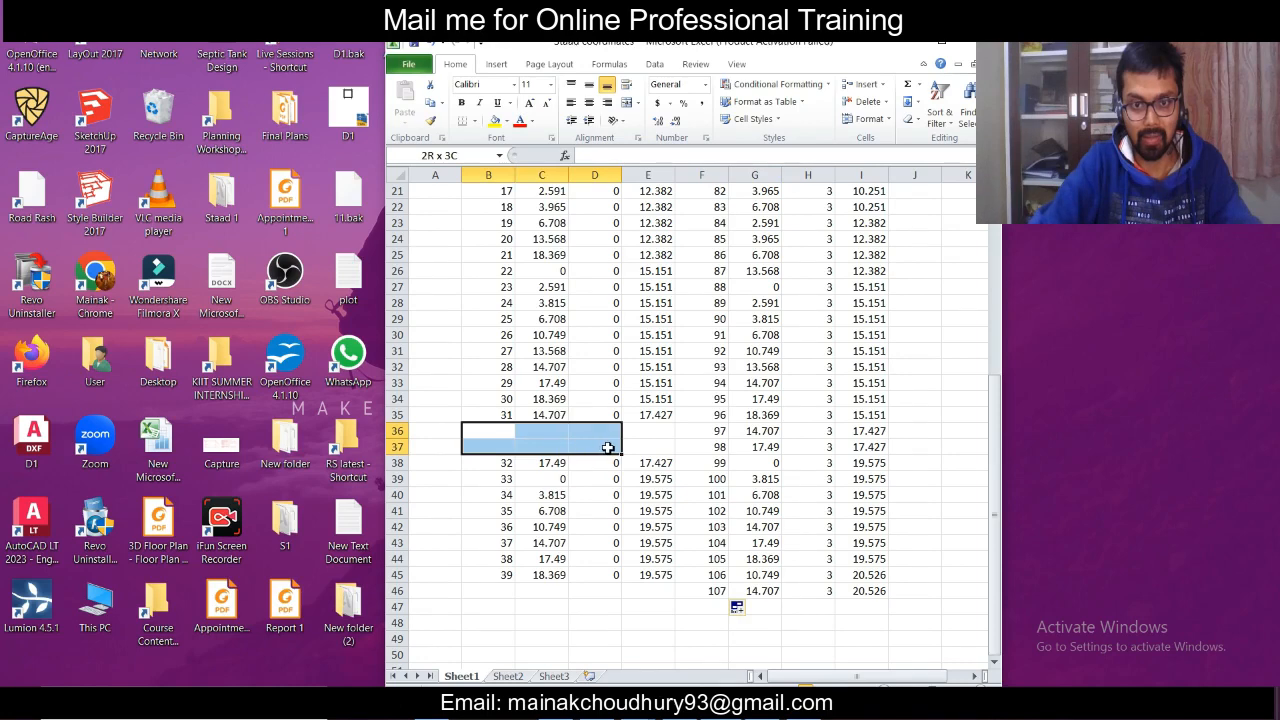
- Move the coordinate block B38:E45 up to start at B36, closing the two empty rows in the node list
click(607, 447)
click(508, 432)
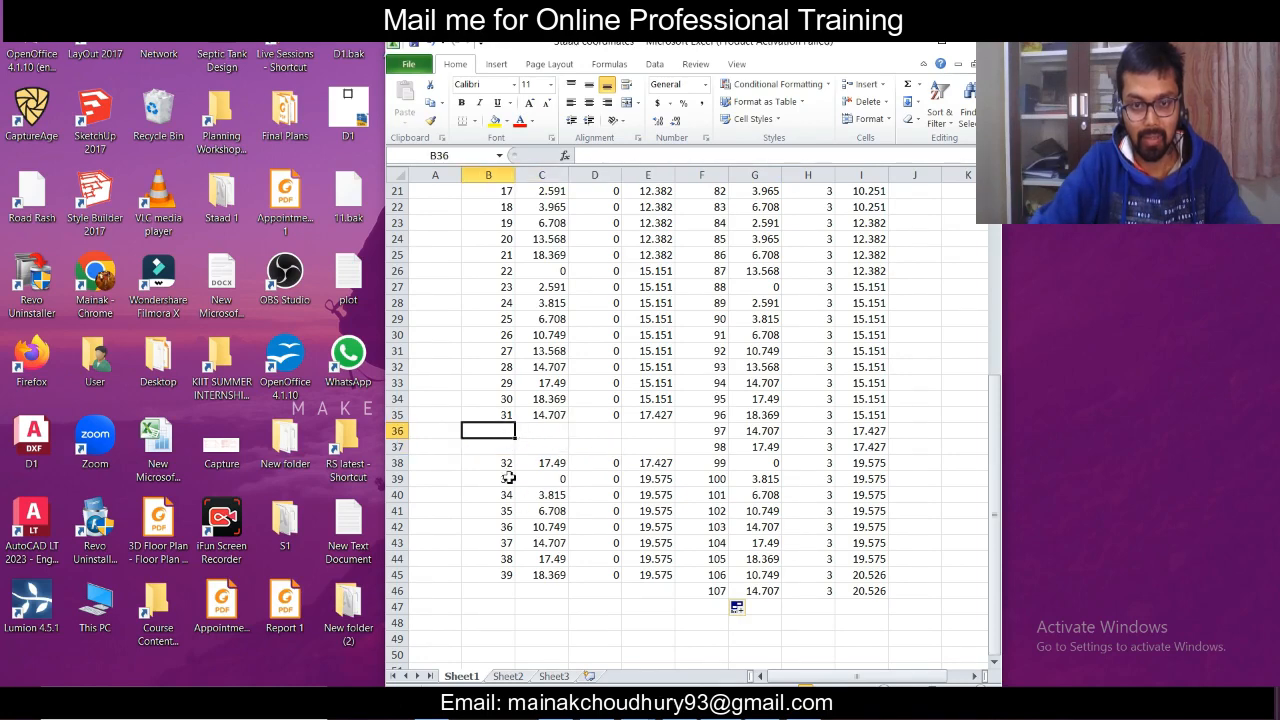
drag(508, 463, 642, 566)
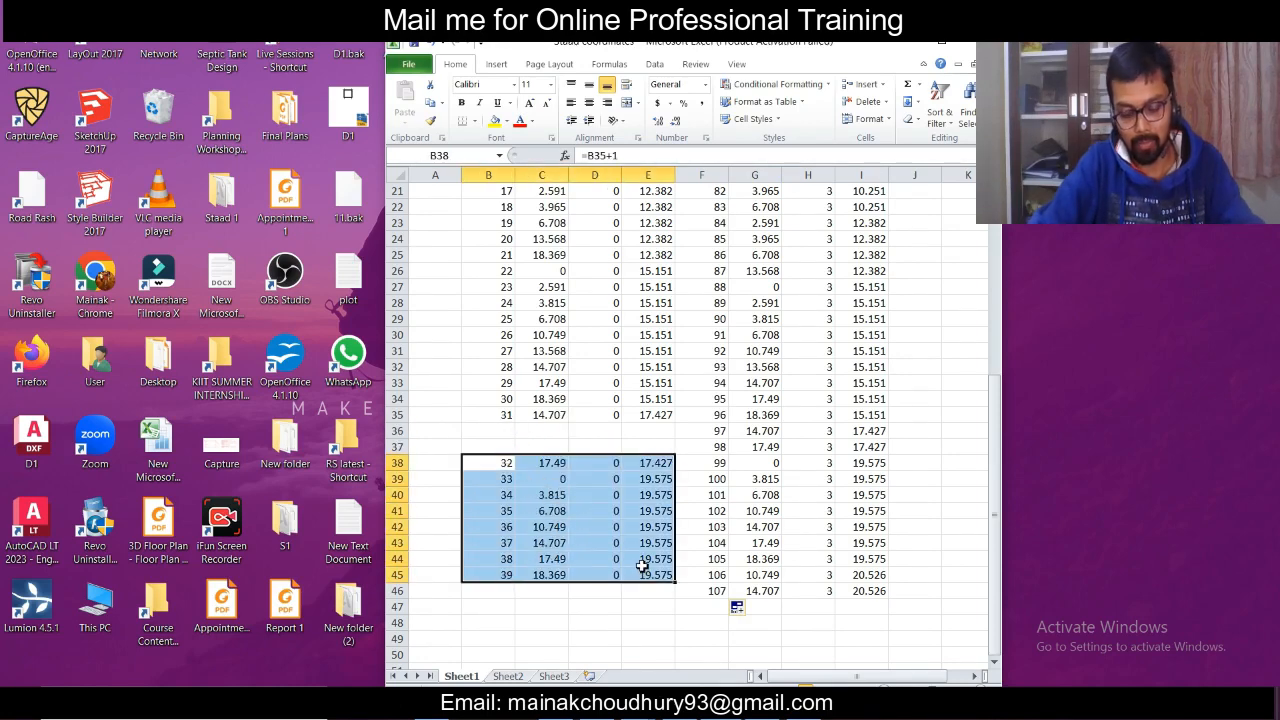
drag(515, 456, 499, 432)
click(558, 526)
click(642, 578)
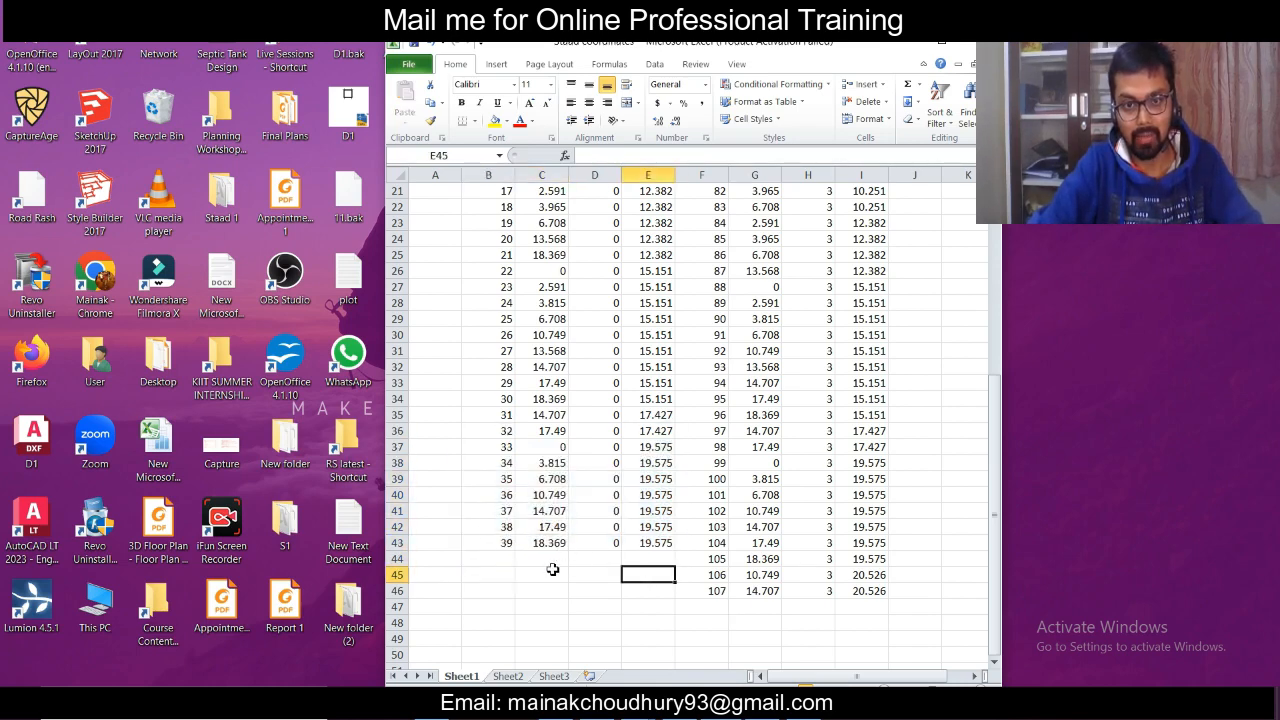
scroll(552, 569, up, 7)
scroll(556, 525, down, 5)
scroll(556, 520, up, 5)
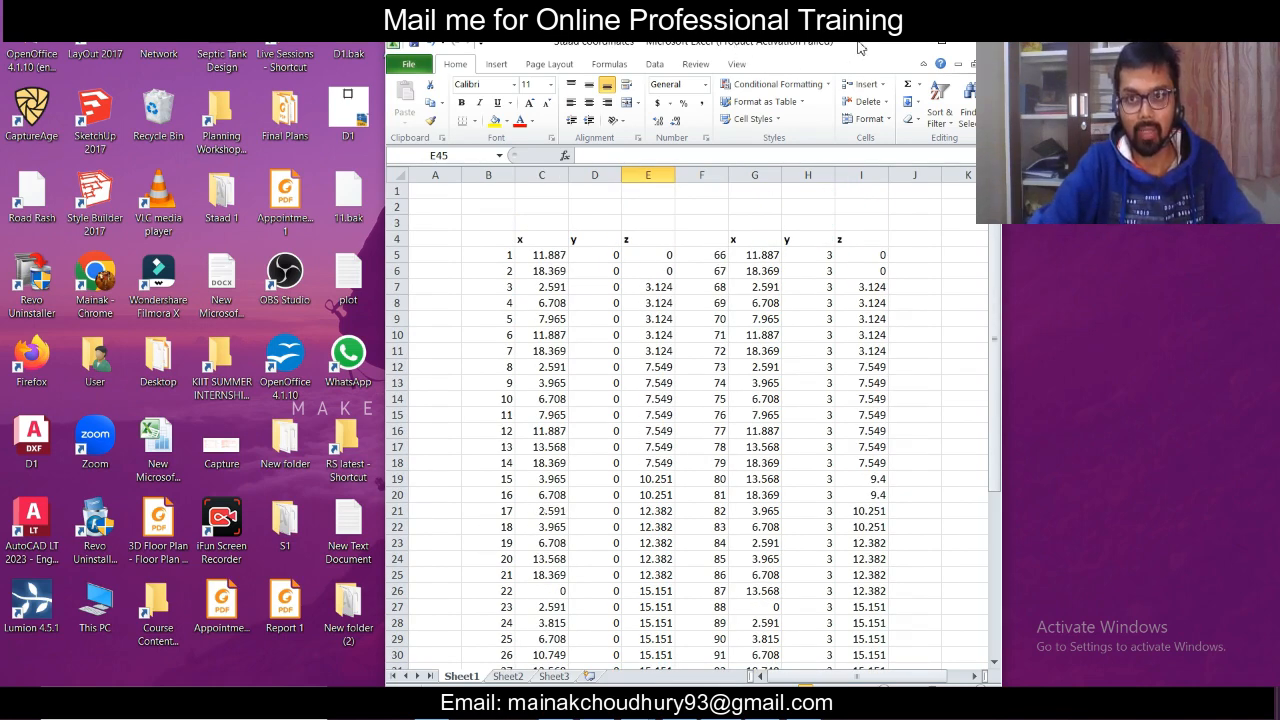
- Minimise the workbook, switch to File Explorer and open the Staad File Full folder inside the client's January 2023 project folder
click(895, 46)
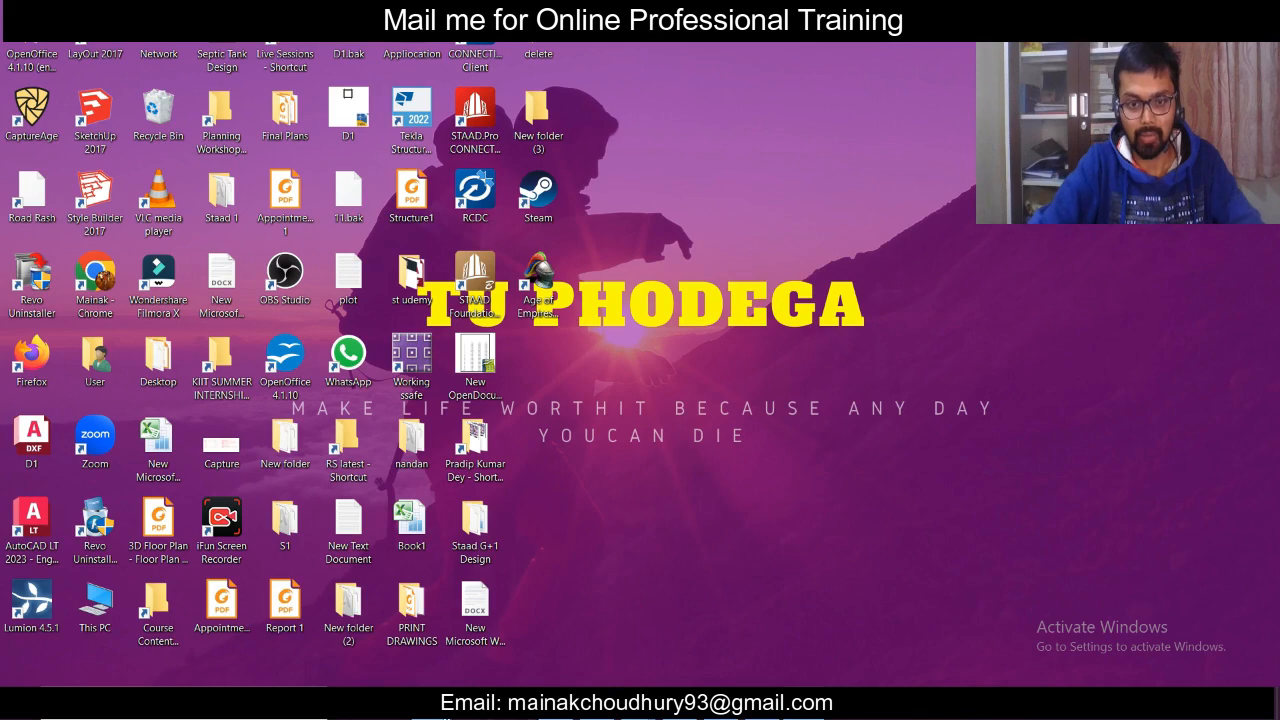
click(446, 717)
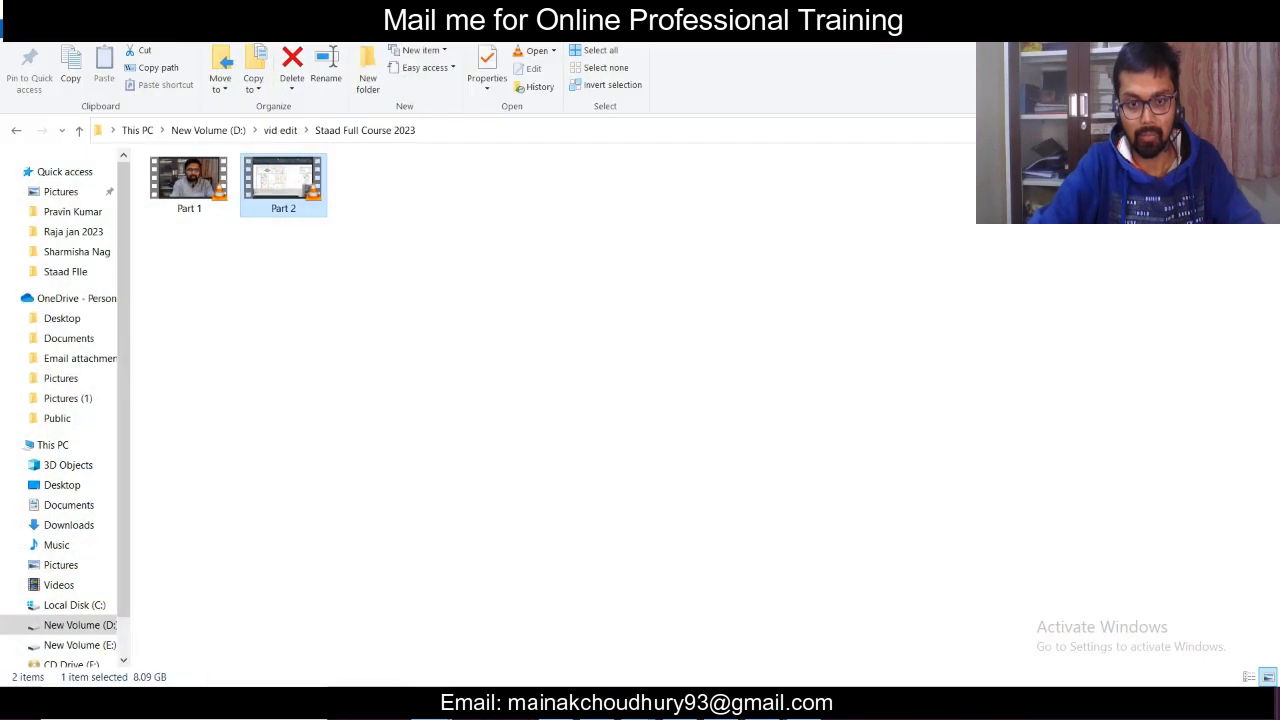
click(187, 131)
click(222, 276)
double_click(222, 276)
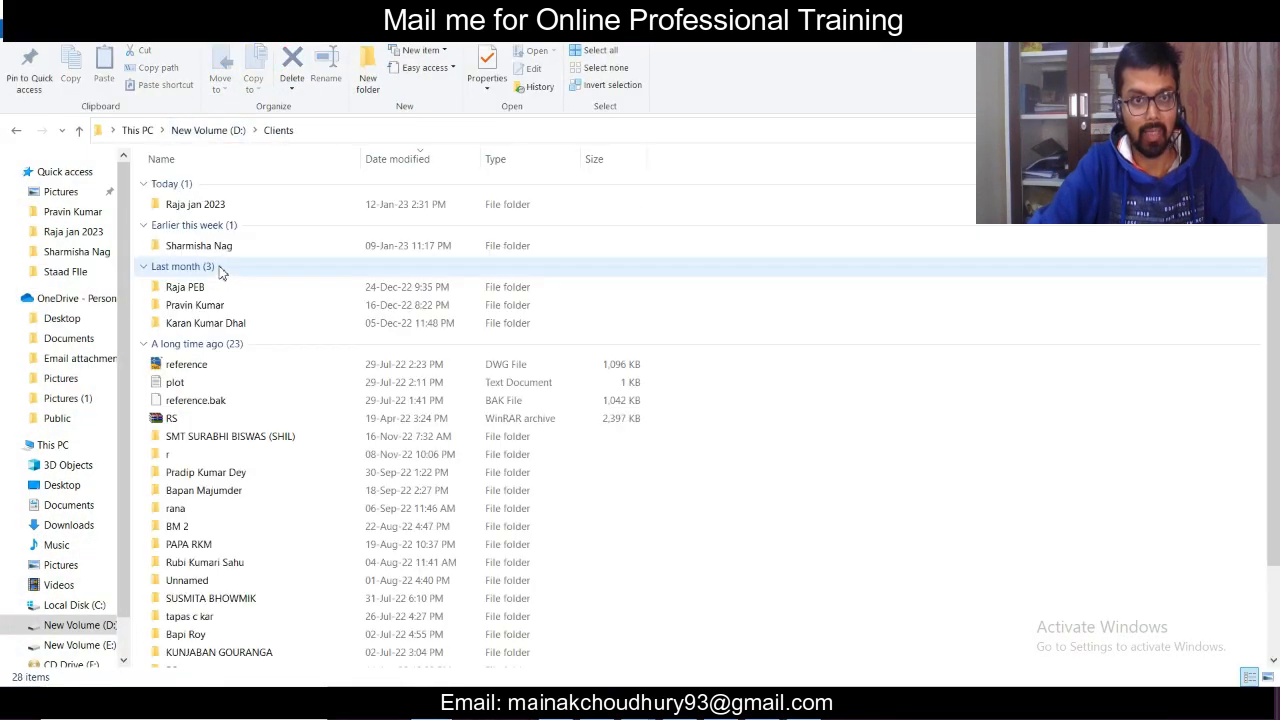
double_click(258, 204)
double_click(255, 186)
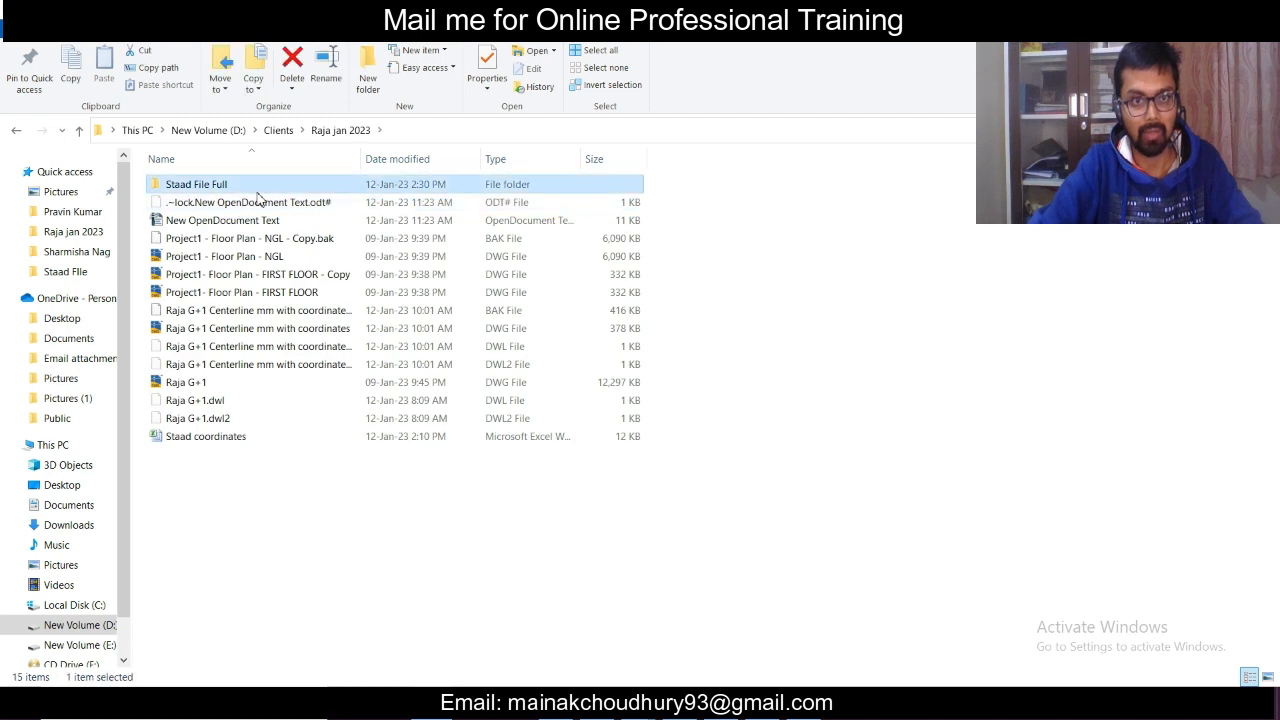
- Copy the full path of the Staad File Full folder and minimise the File Explorer window
click(337, 133)
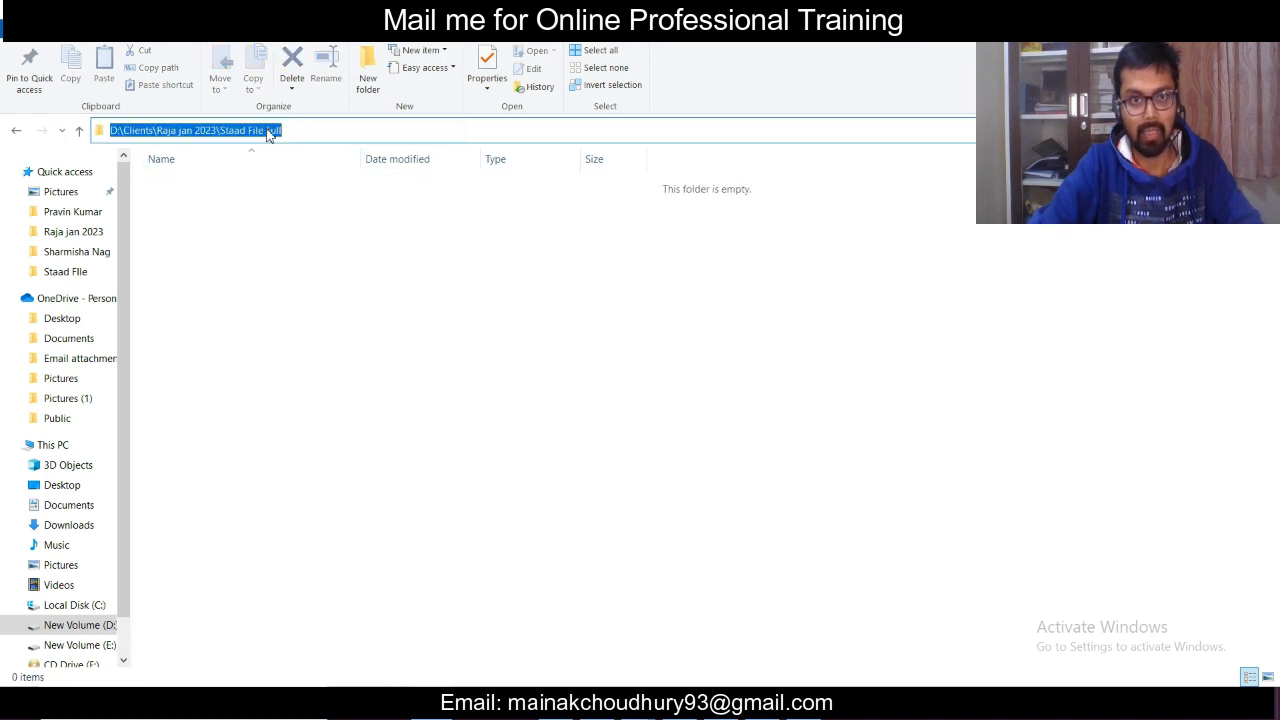
right_click(268, 135)
click(340, 179)
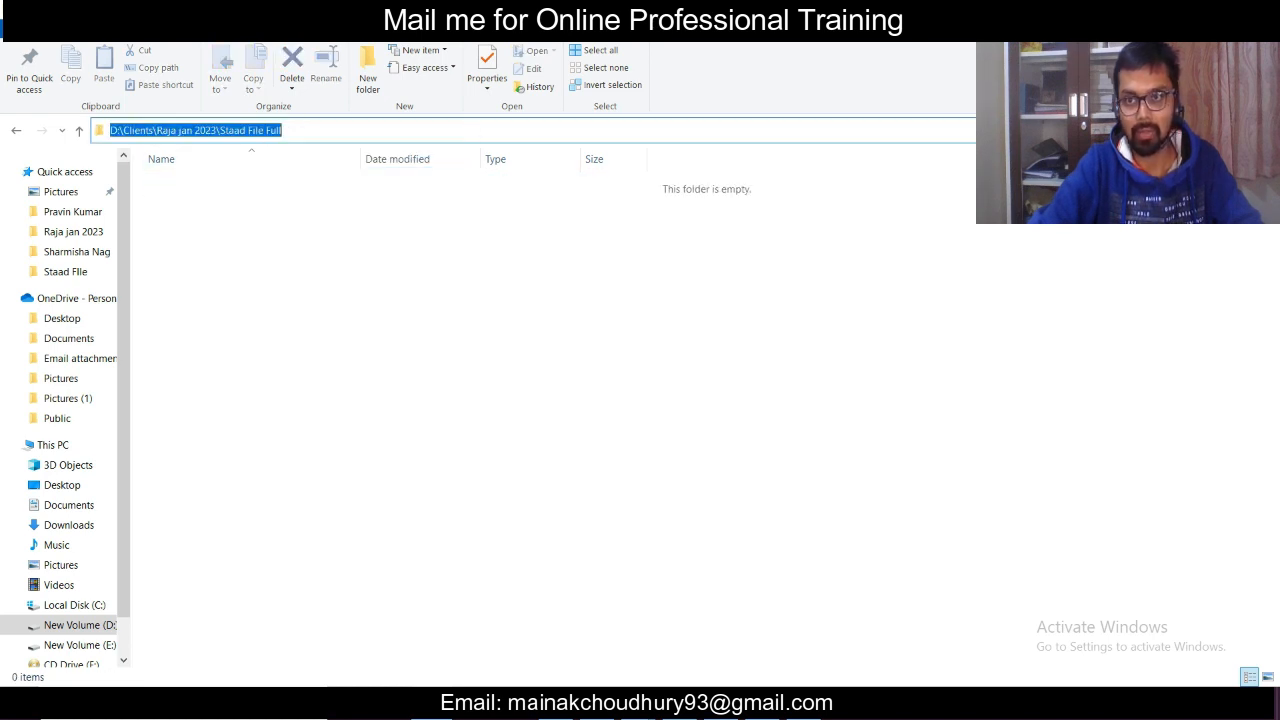
double_click(840, 35)
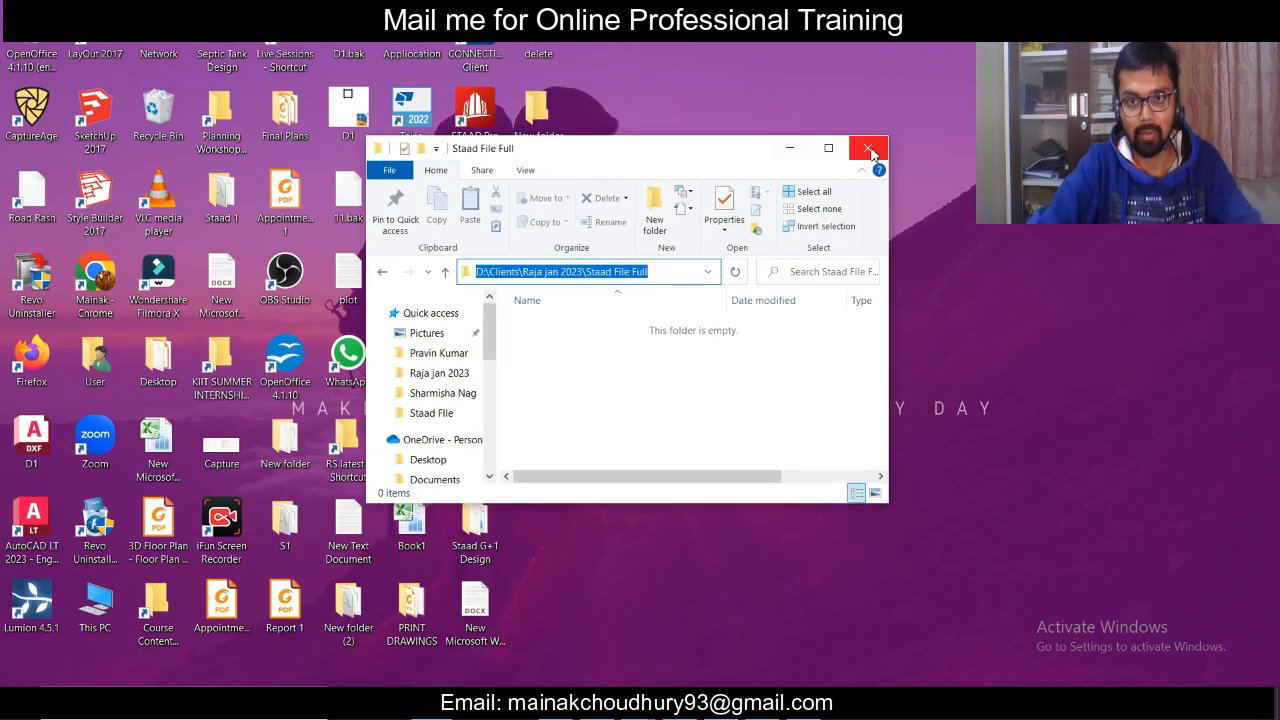
click(789, 148)
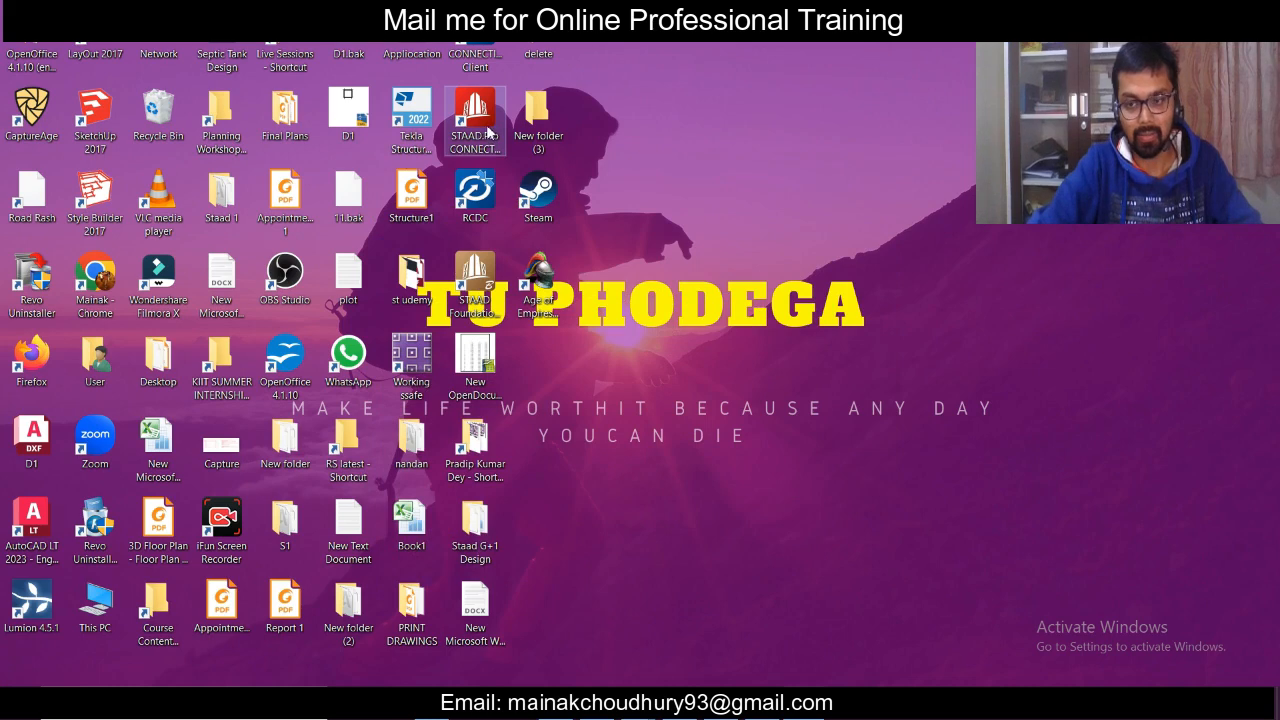
- Launch STAAD.Pro CONNECT Edition and switch on airplane mode in the network settings during its licence check
double_click(477, 125)
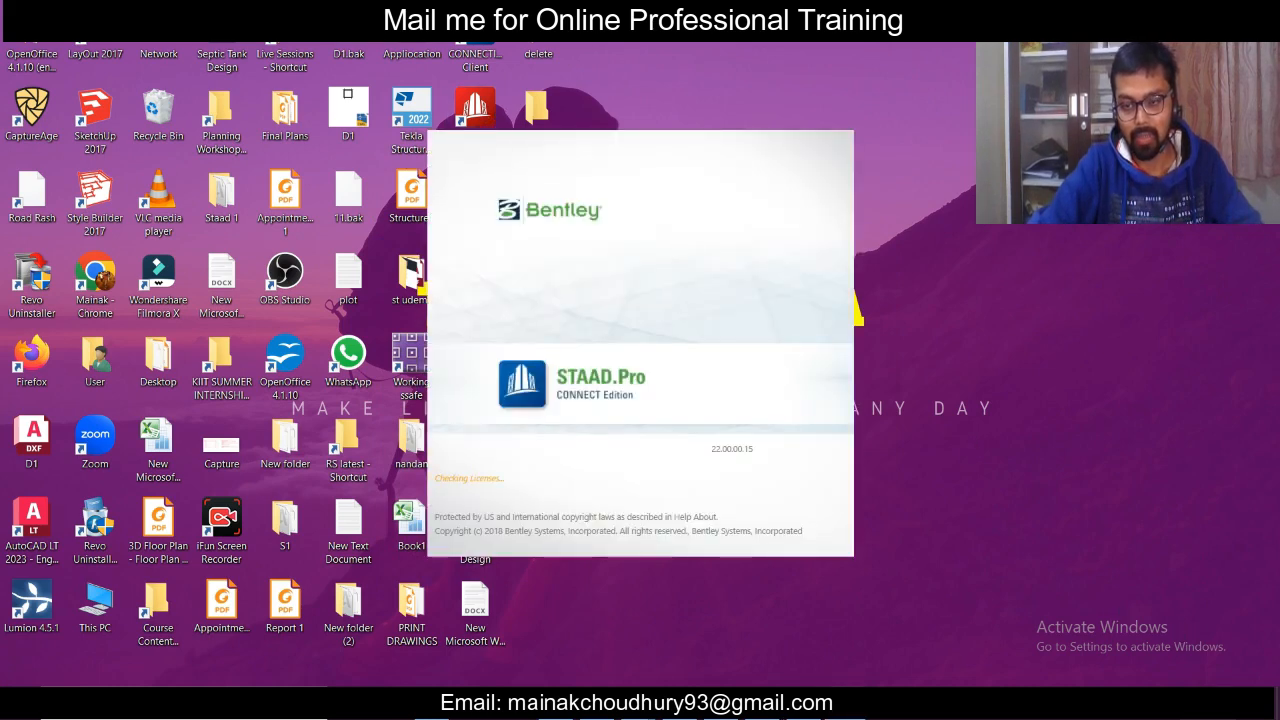
click(1100, 705)
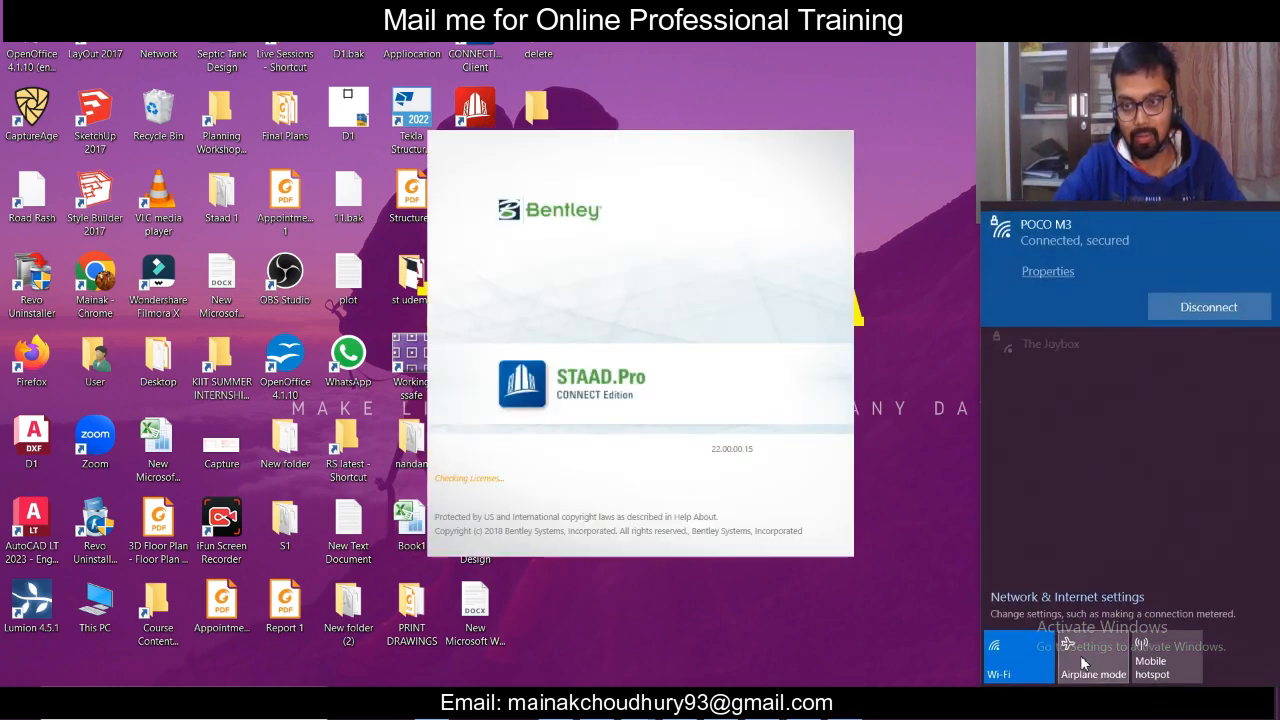
click(1080, 655)
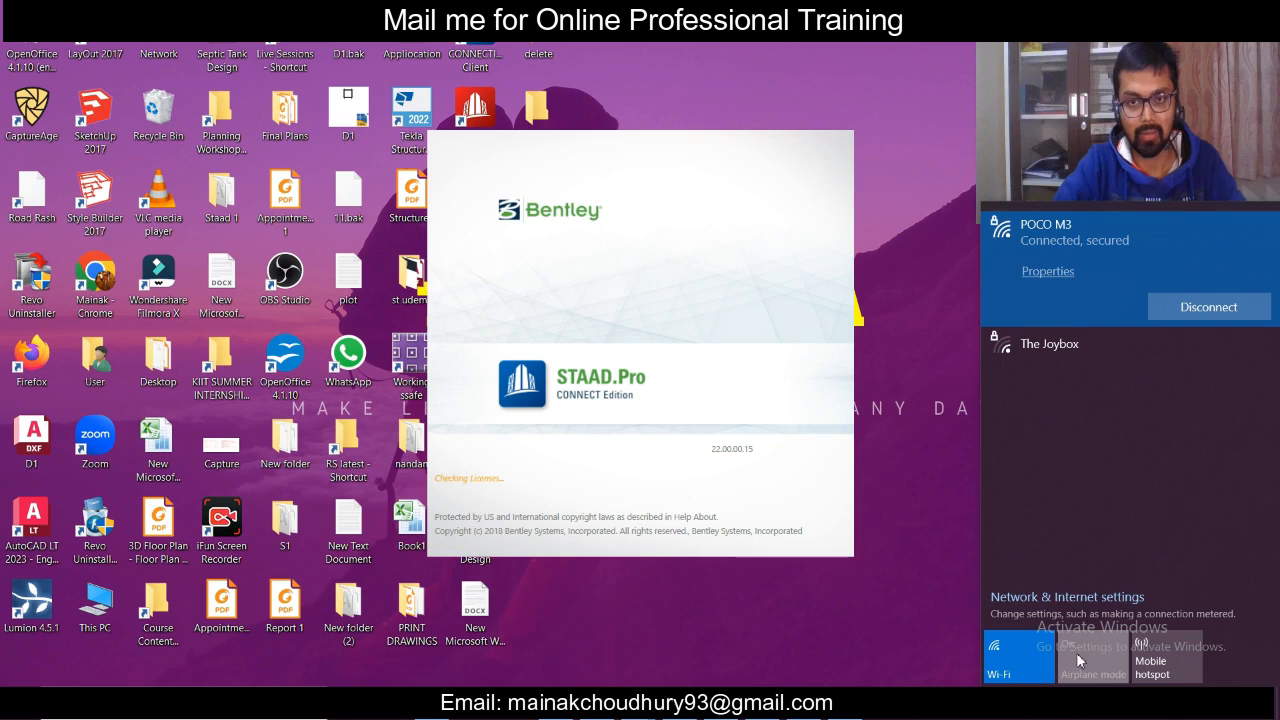
click(918, 592)
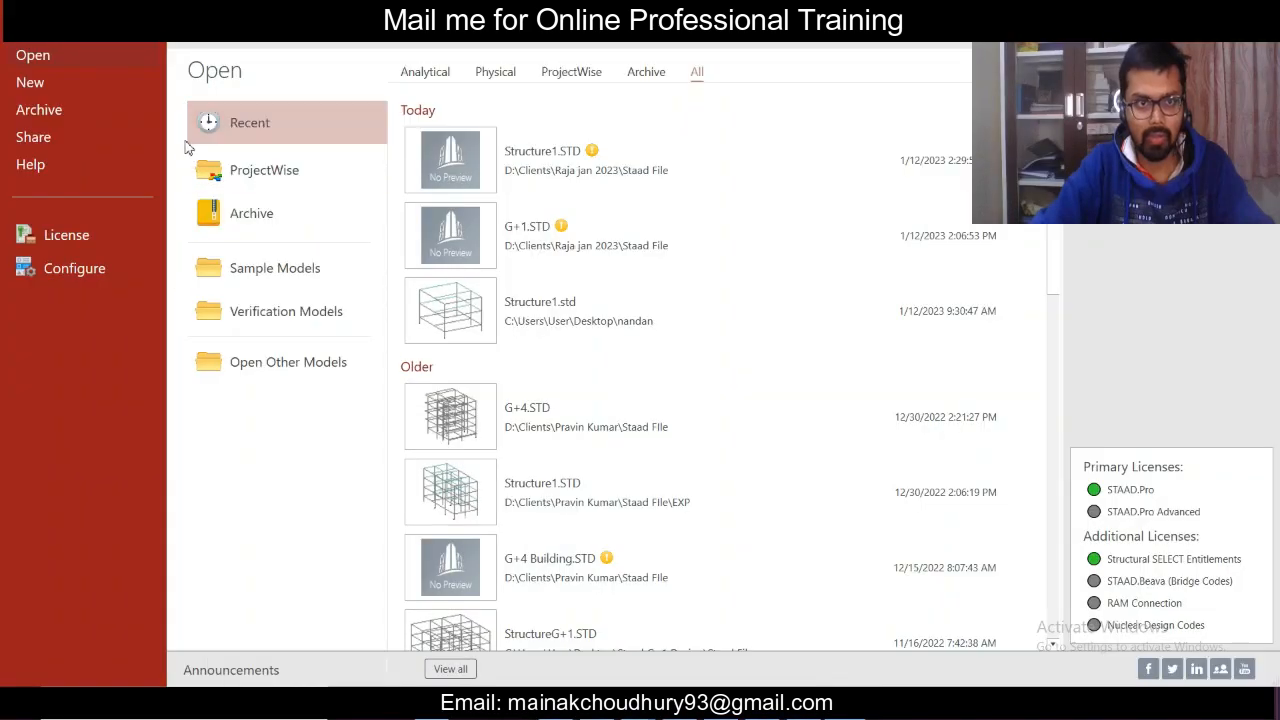
- Create a new analytical model named Structure1 with Metric units, located in the copied Staad File Full folder path
click(82, 81)
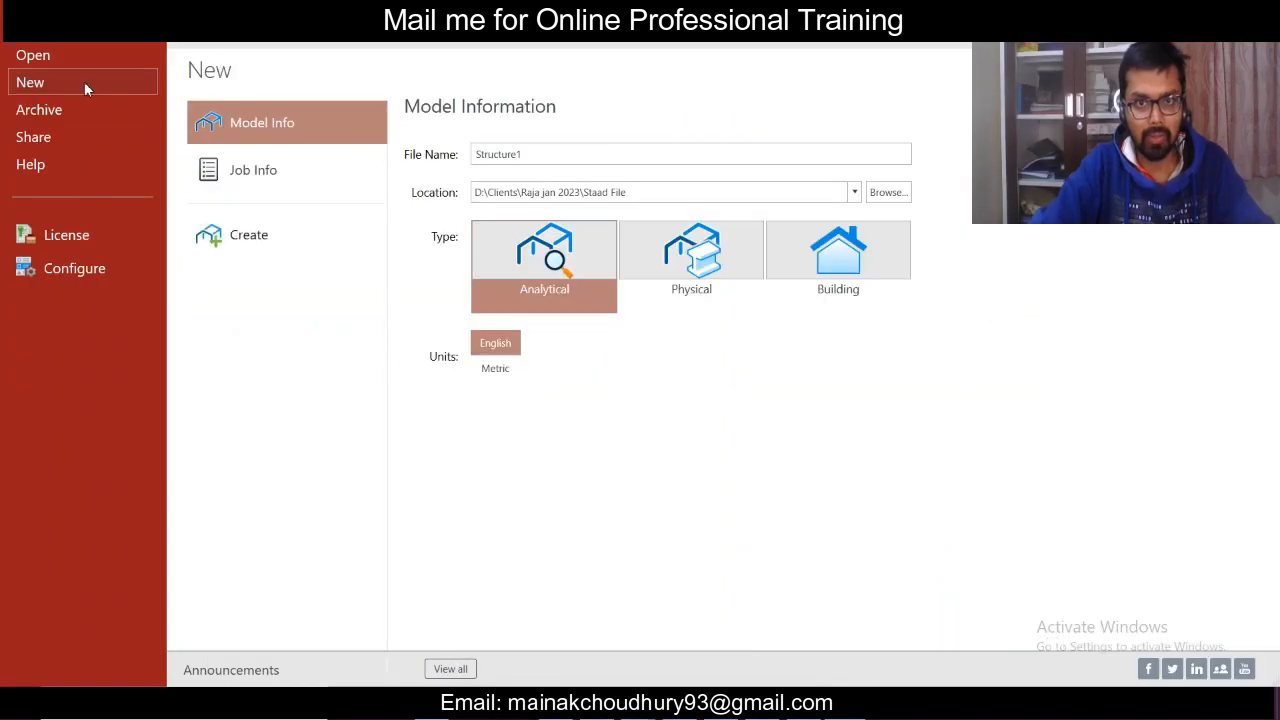
click(907, 197)
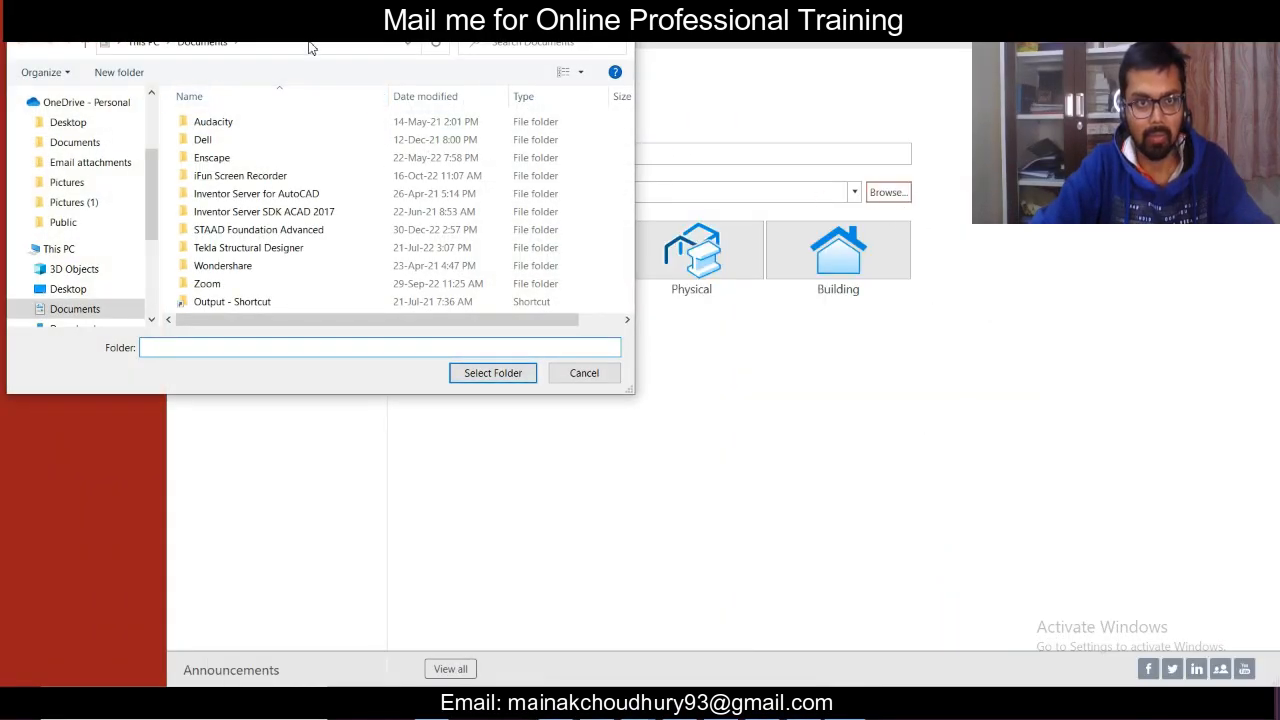
click(309, 45)
key(ctrl+v)
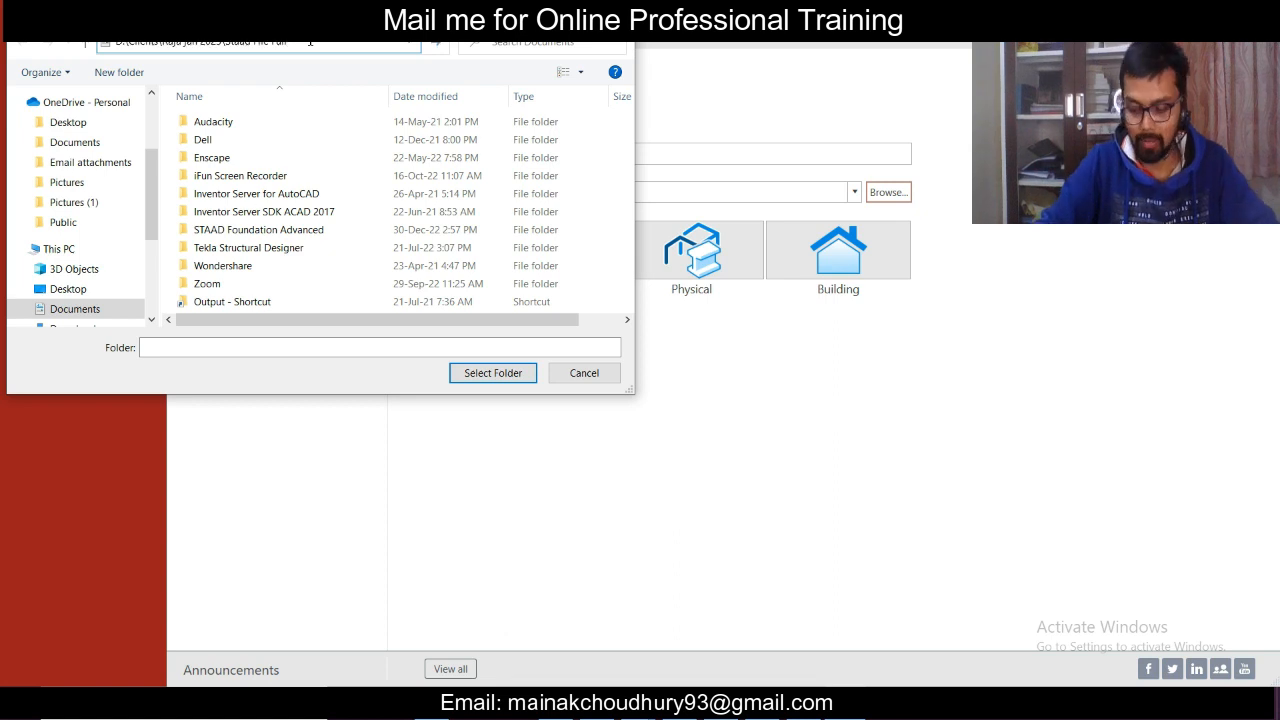
key(Return)
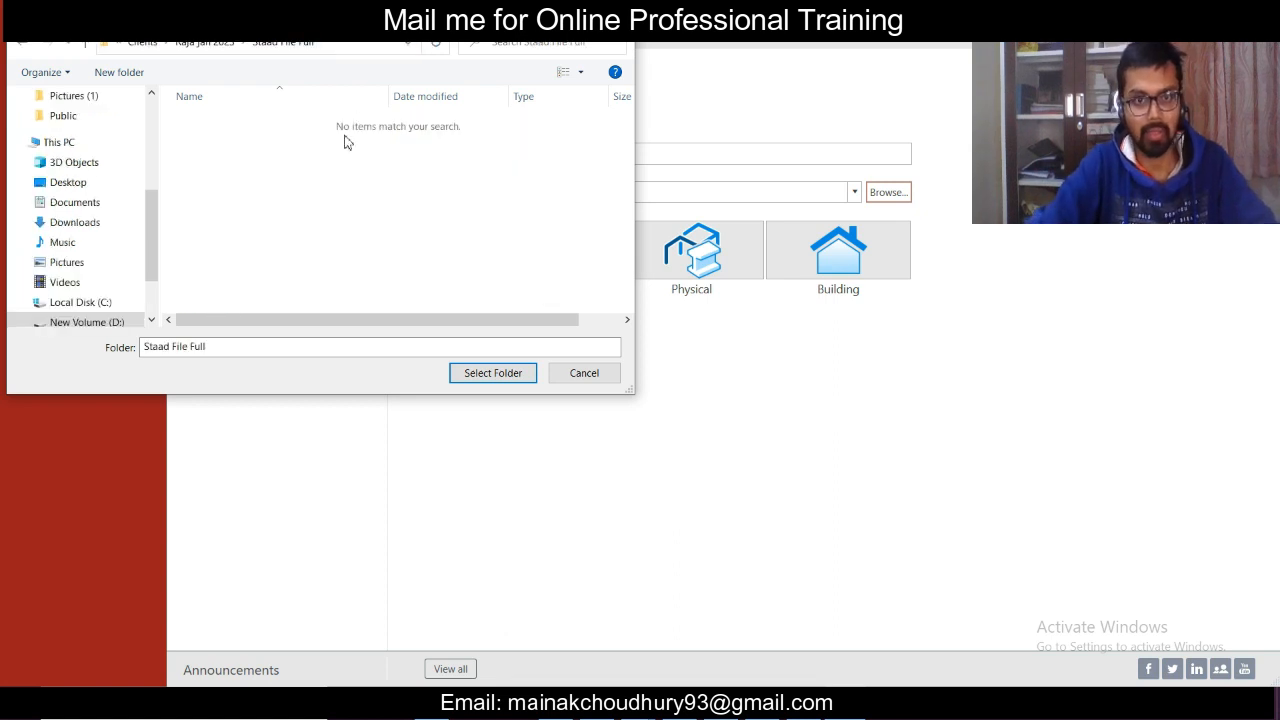
click(476, 374)
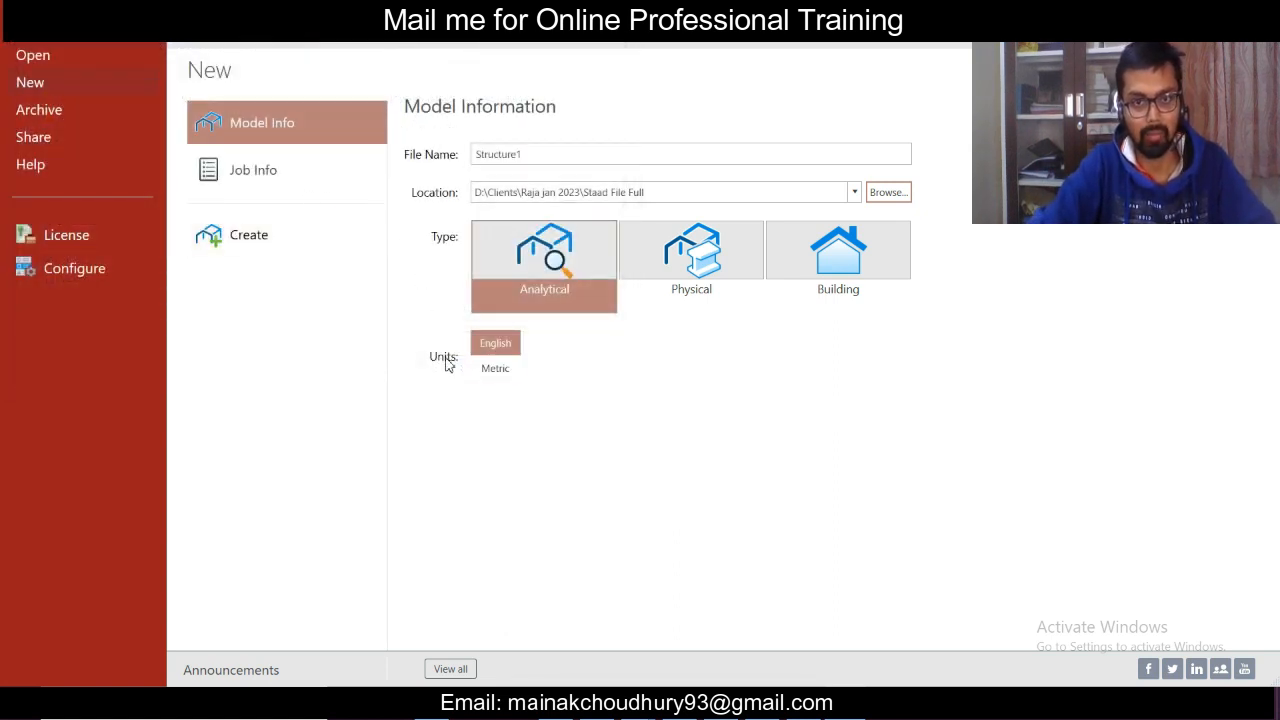
click(495, 368)
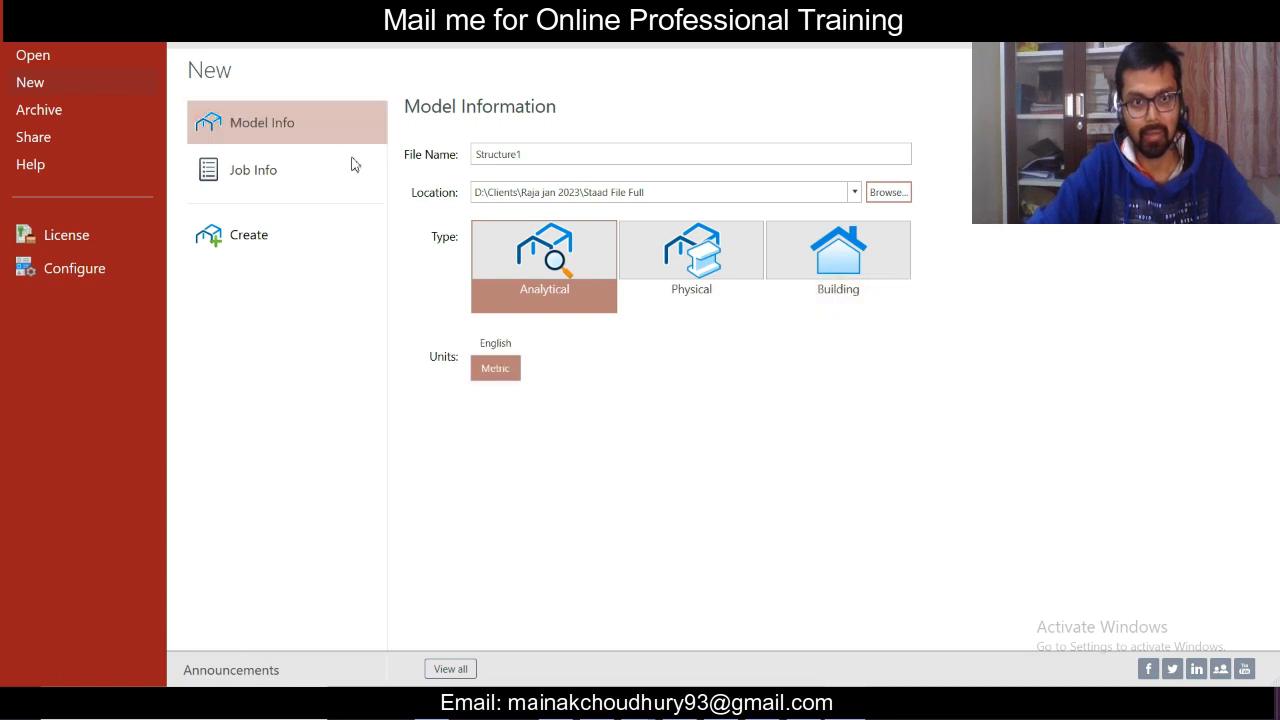
click(259, 240)
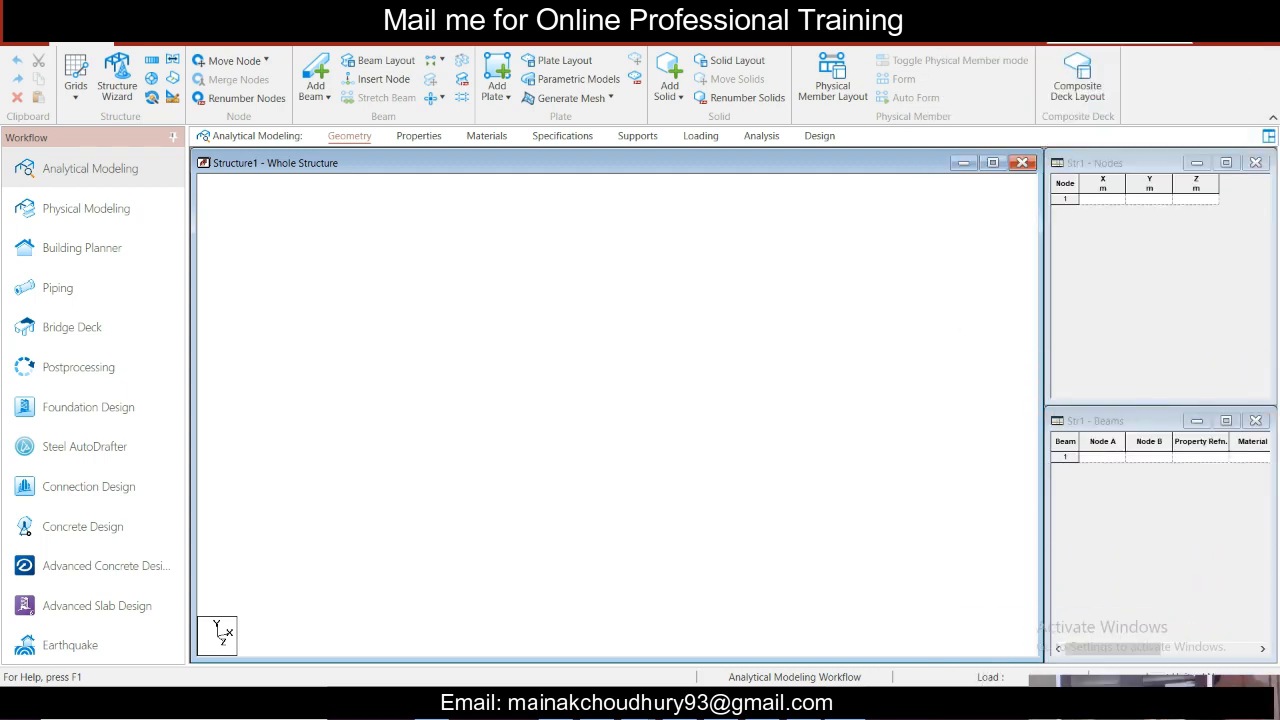
- Copy node numbers and coordinates B5:E43 from the Staad coordinates workbook in Excel into STAAD.Pro's Nodes table, accepting the column mapping
key(alt+Tab)
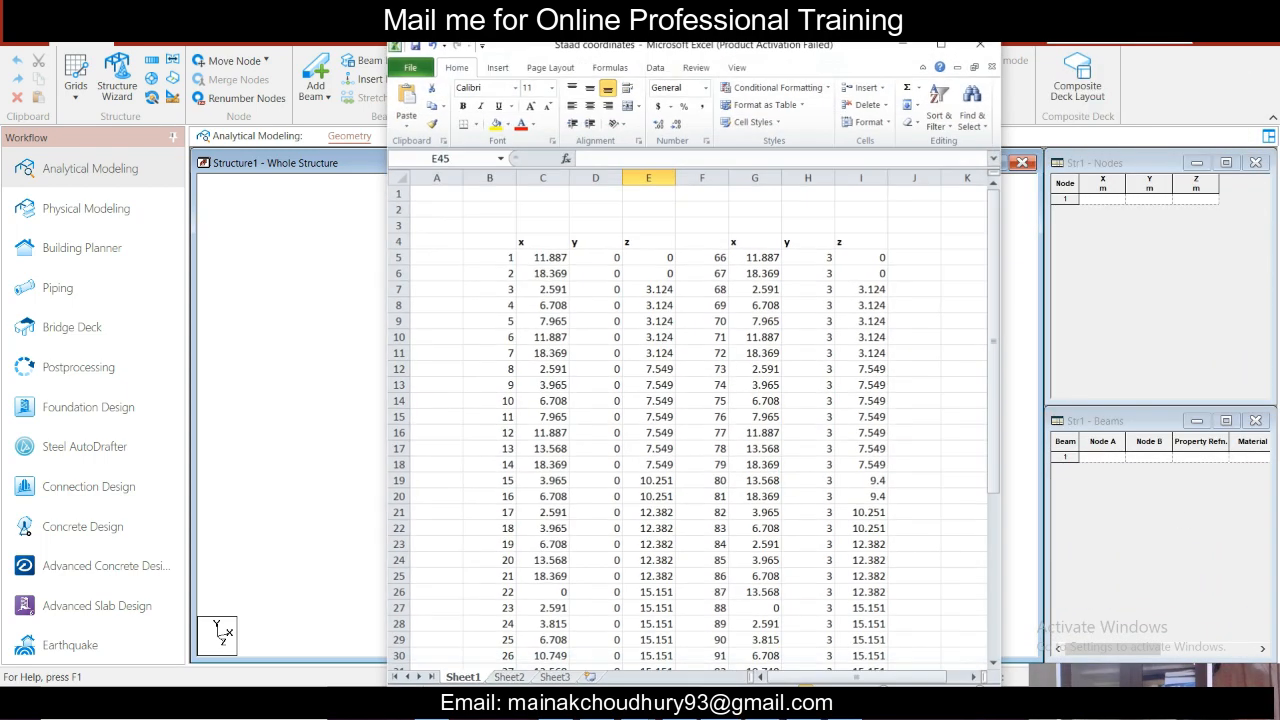
drag(506, 259, 668, 592)
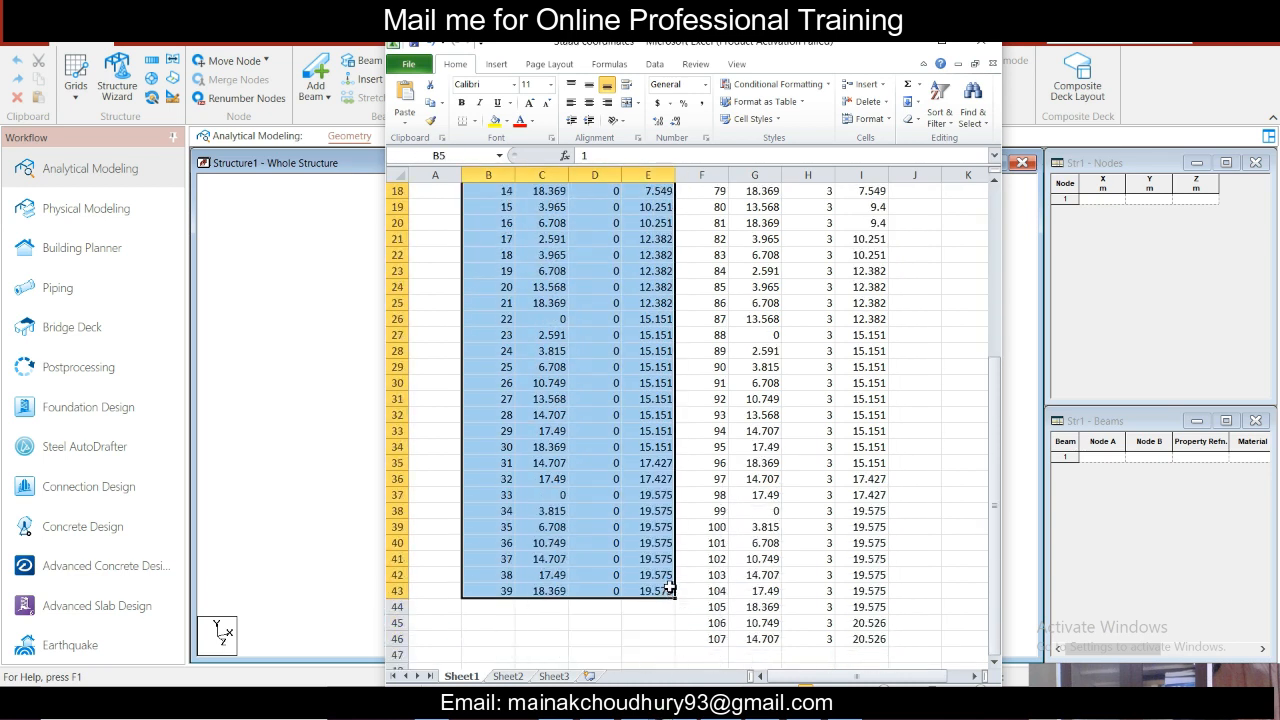
click(906, 44)
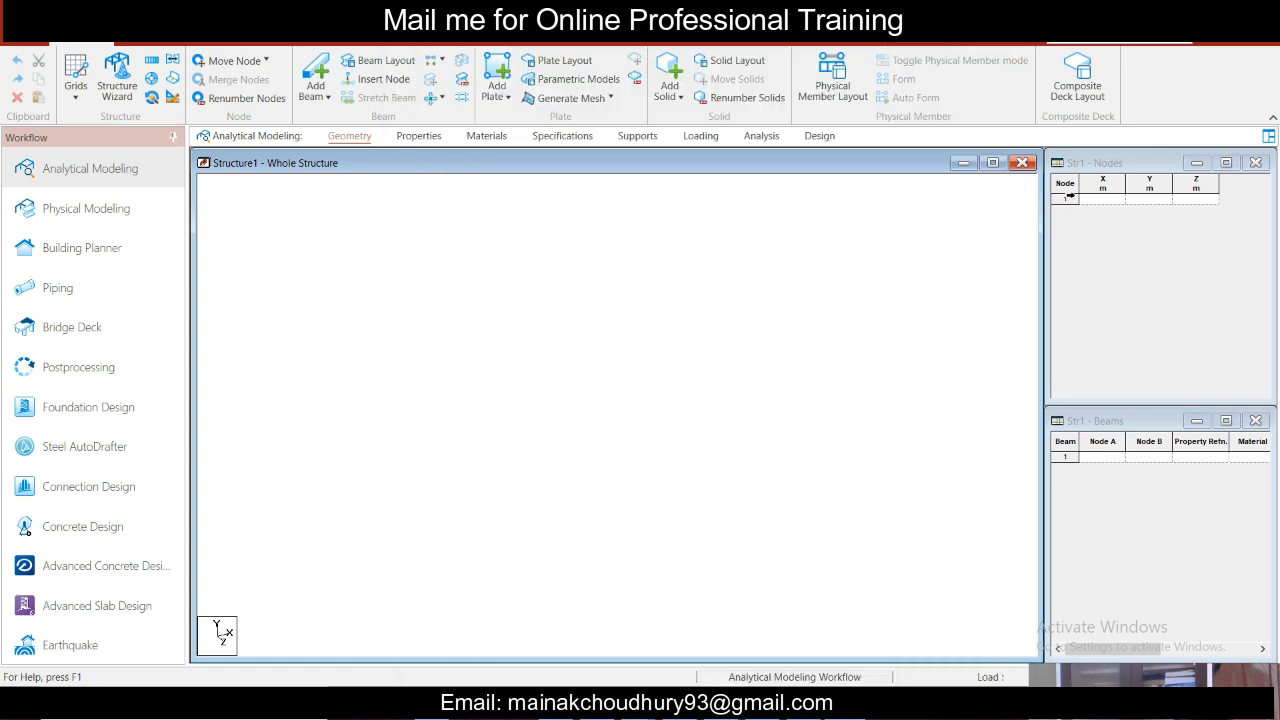
click(1065, 202)
key(ctrl+v)
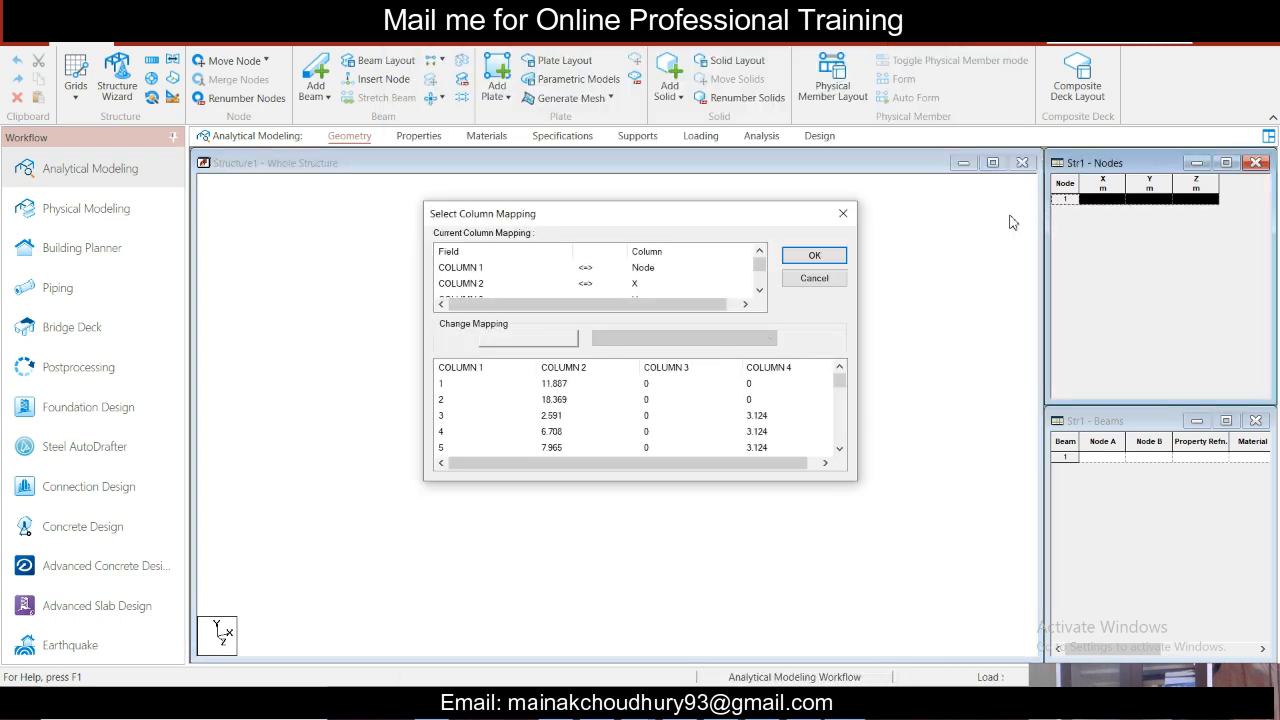
click(834, 257)
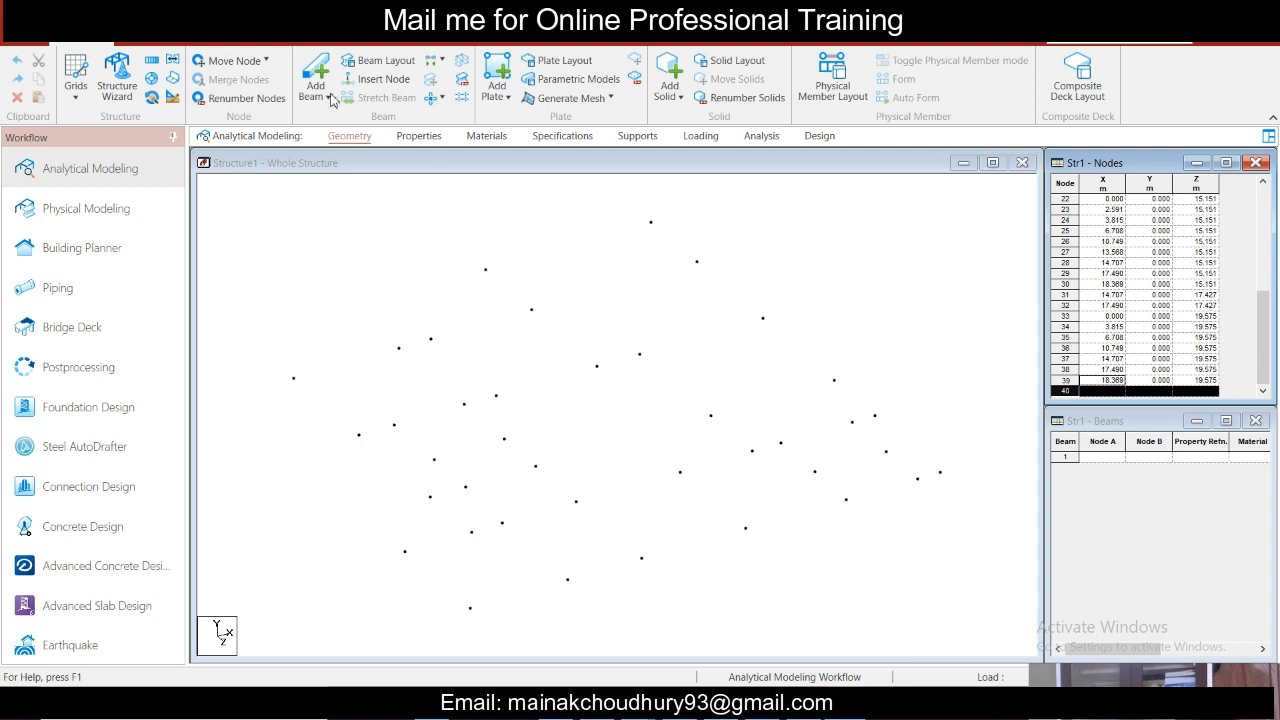
- Show the structure in plan view and add a beam from node 1 to node 2
click(143, 43)
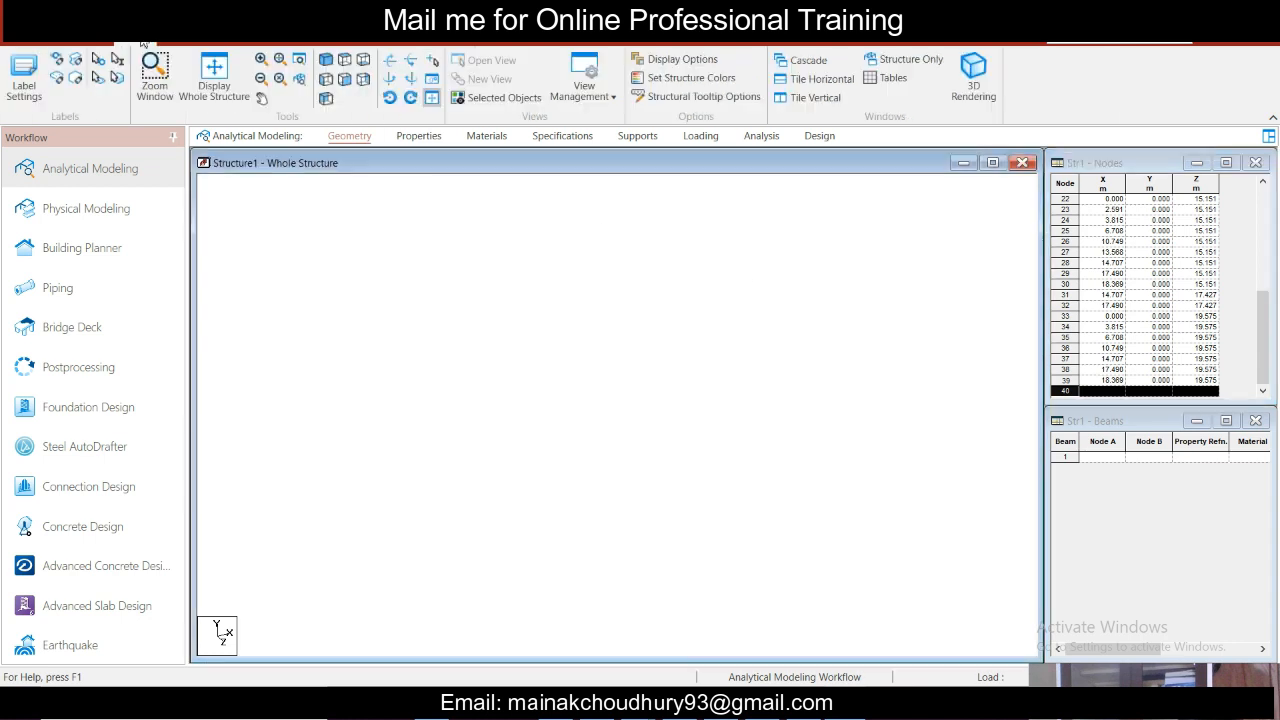
click(363, 61)
click(89, 41)
click(315, 75)
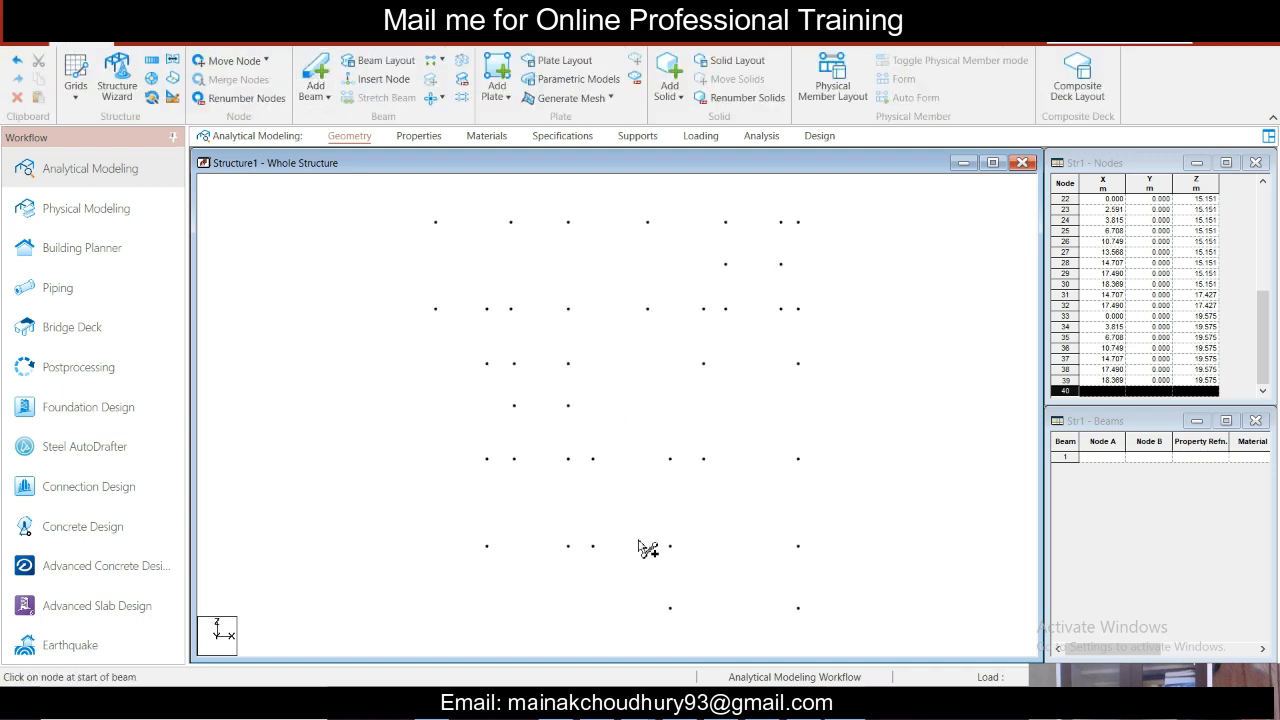
click(670, 607)
click(798, 607)
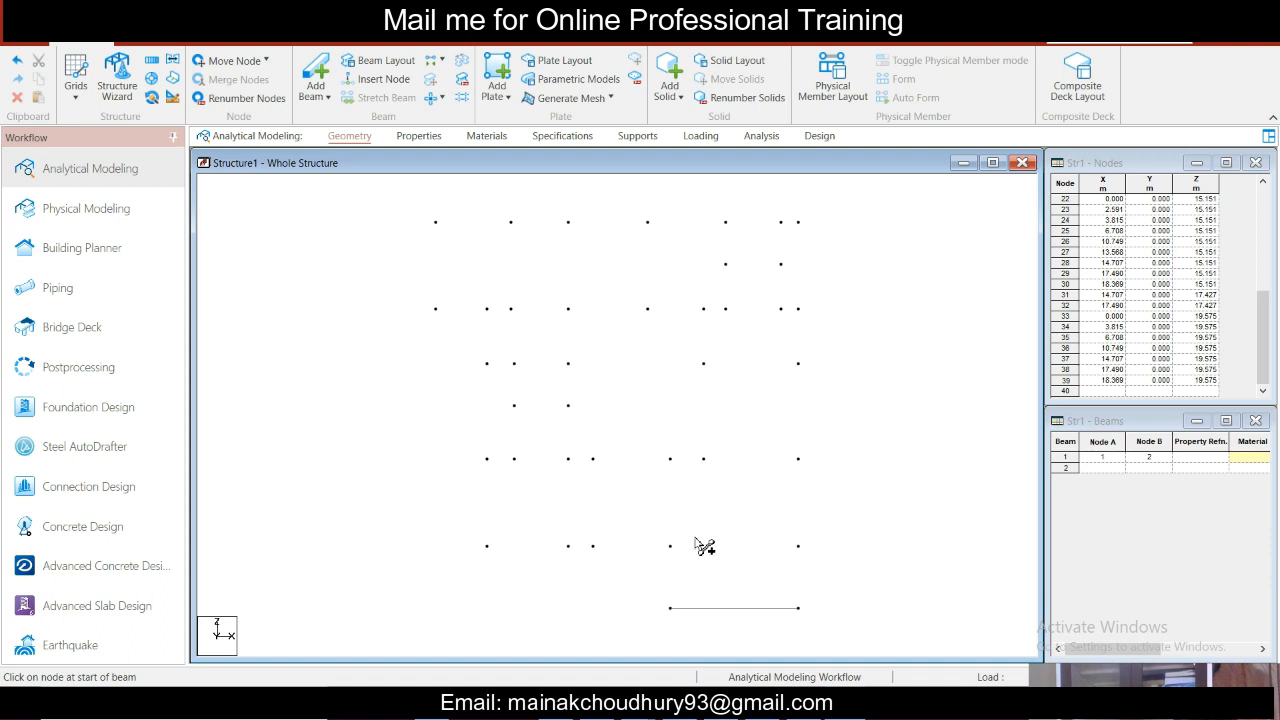
- Add beams from node 1 to 6, node 2 to 7, along the row from node 3 to 7, and from node 3 to 8
click(670, 607)
click(670, 546)
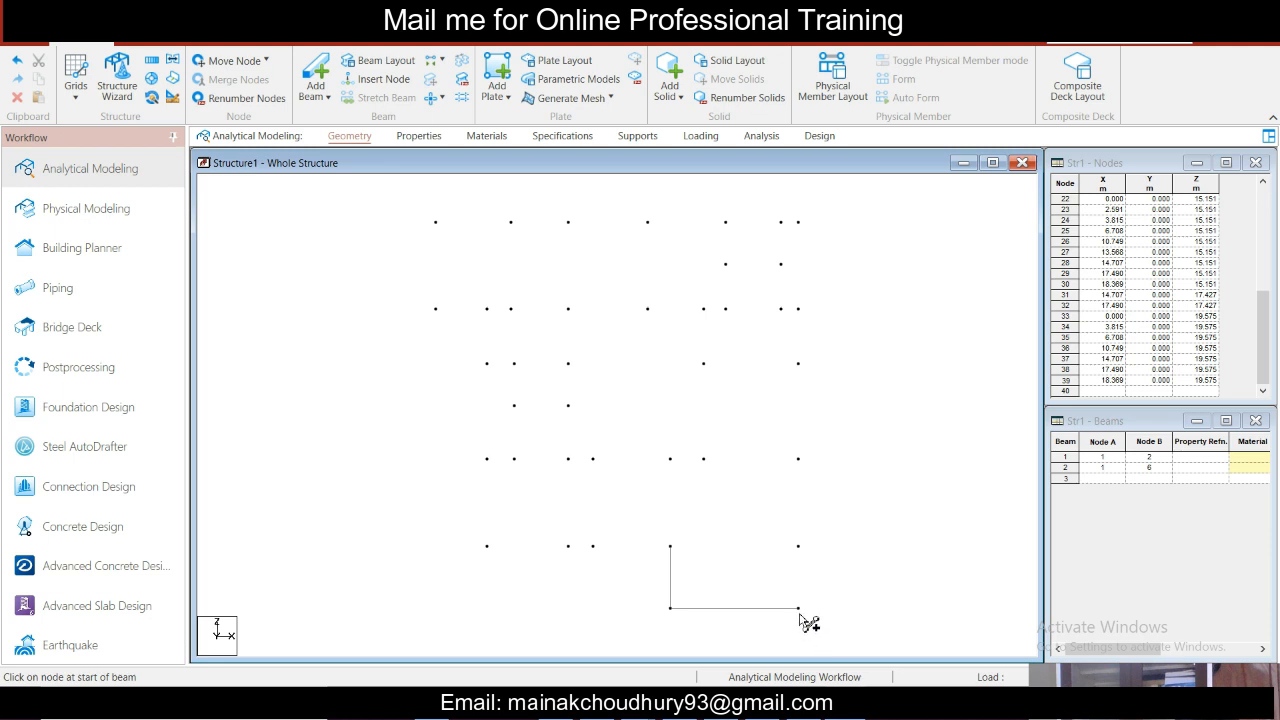
drag(798, 607, 798, 547)
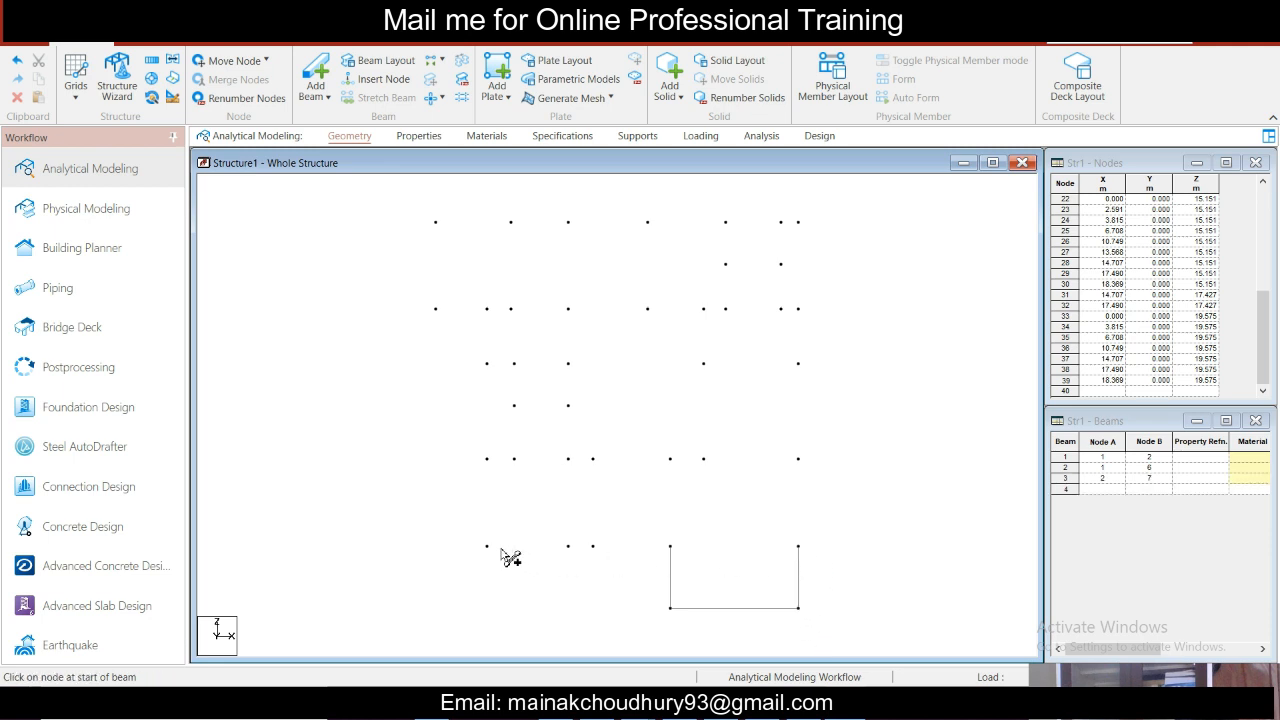
mouse_move(487, 546)
mouse_down()
mouse_move(570, 546)
mouse_move(587, 563)
mouse_move(594, 547)
mouse_move(671, 560)
mouse_move(671, 547)
mouse_move(779, 569)
mouse_move(798, 546)
mouse_up()
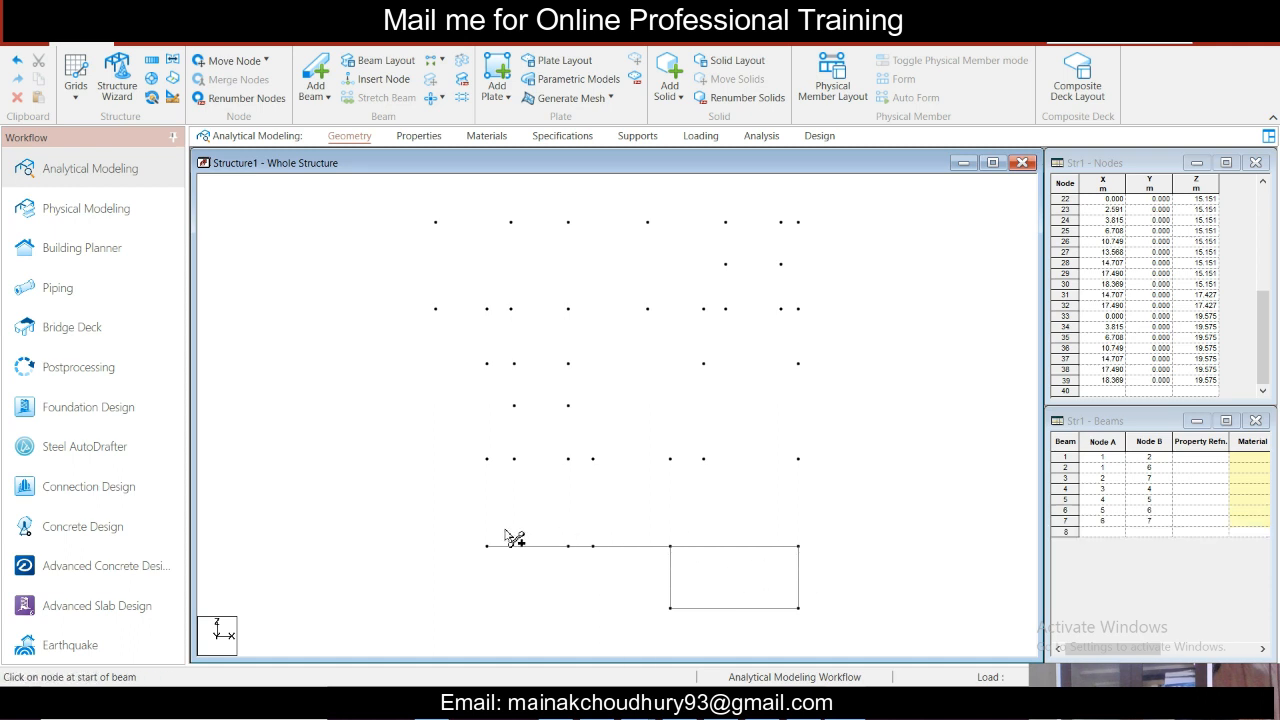
drag(488, 547, 488, 464)
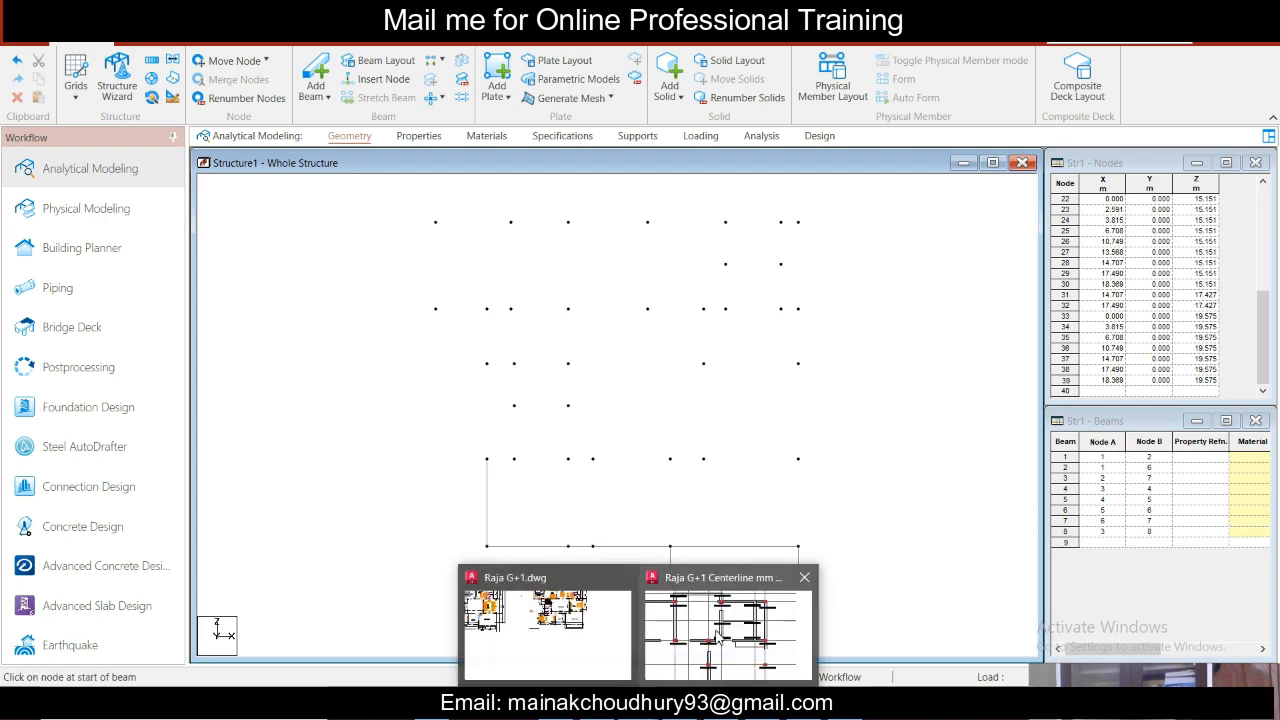
- Check the centreline drawing in AutoCAD, return to STAAD.Pro, and add beams along the row from node 8 to node 14
click(720, 637)
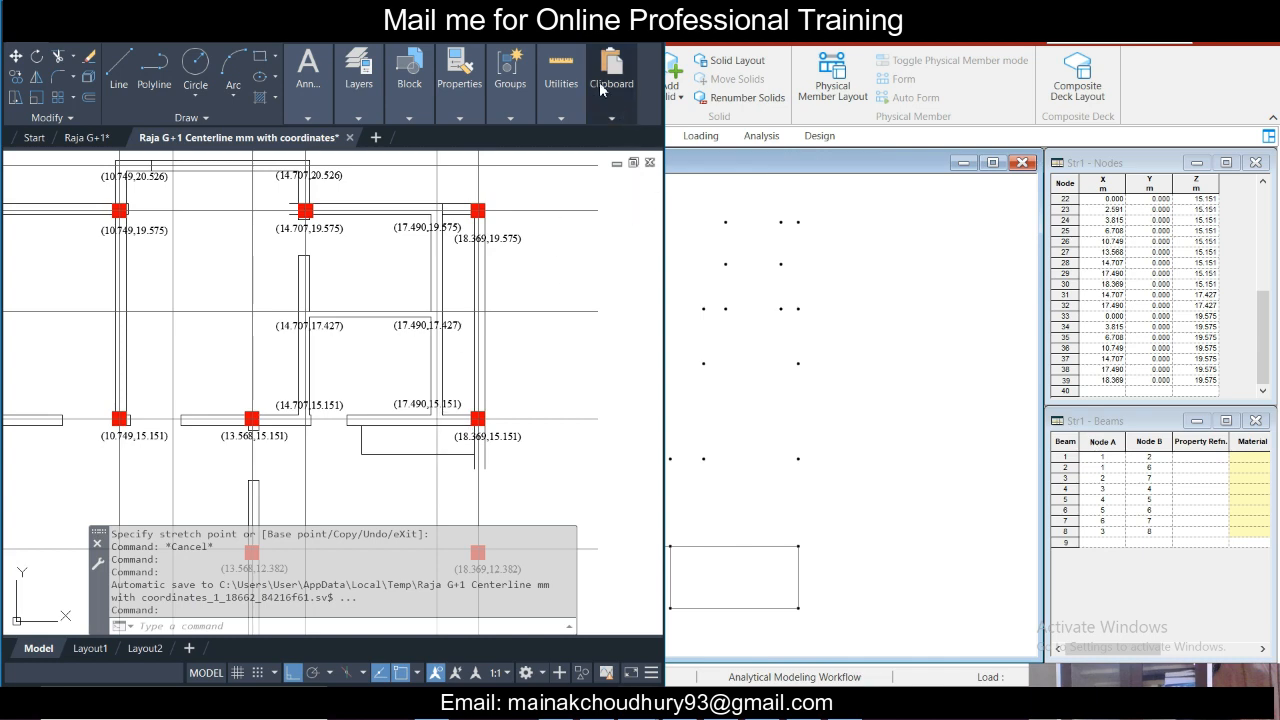
click(597, 34)
drag(489, 462, 799, 460)
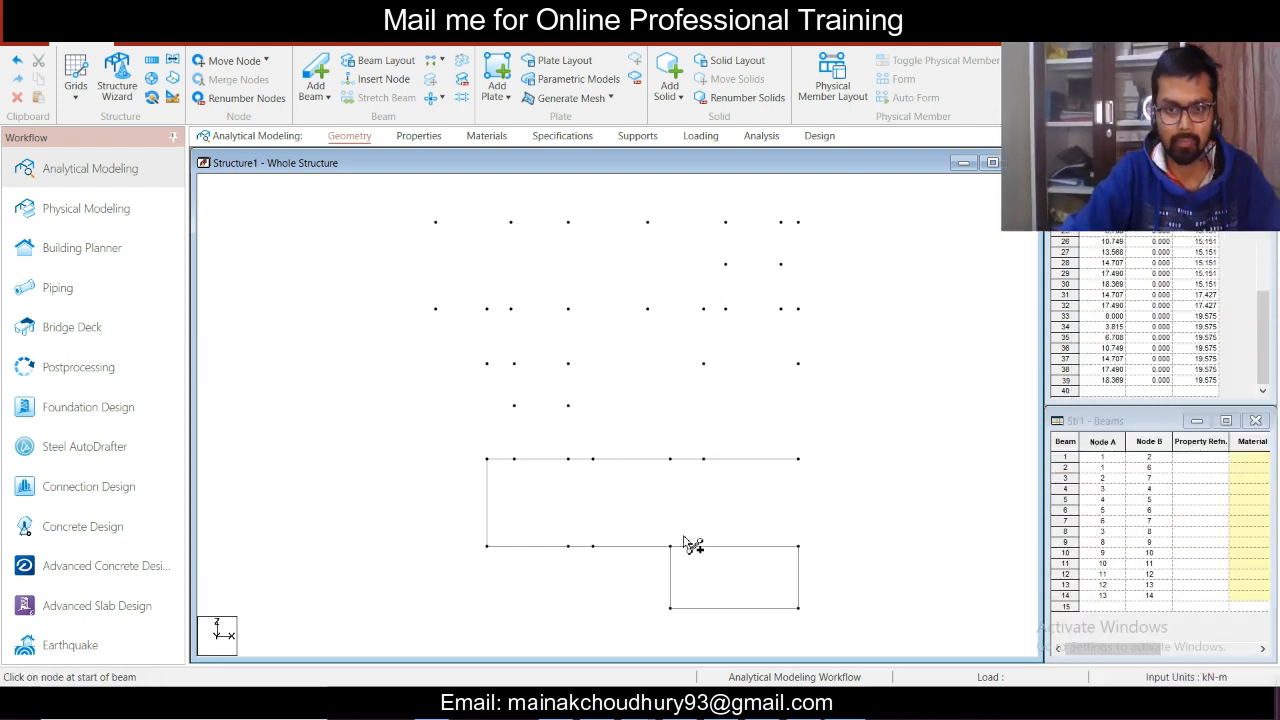
- Add beams from node 4 to 10, 5 to 11, 6 to 12, and 7 to 14
drag(568, 546, 568, 459)
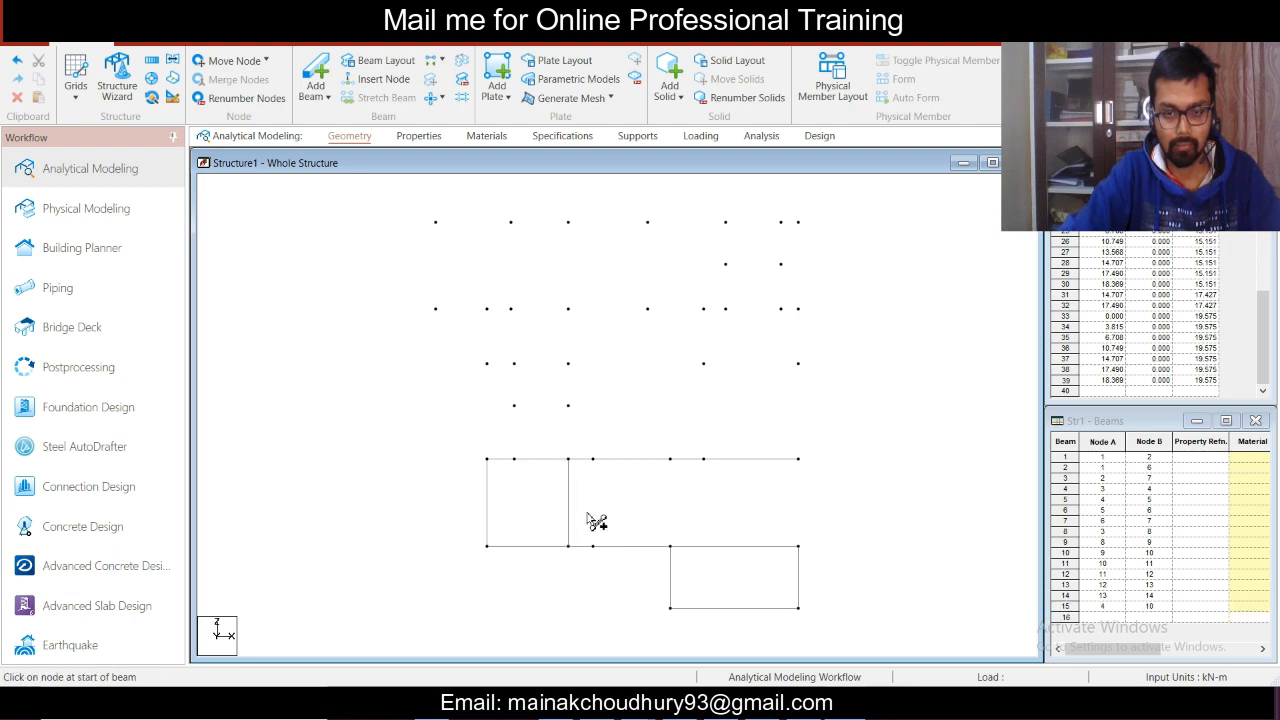
drag(593, 546, 593, 459)
drag(670, 548, 670, 459)
drag(798, 548, 798, 459)
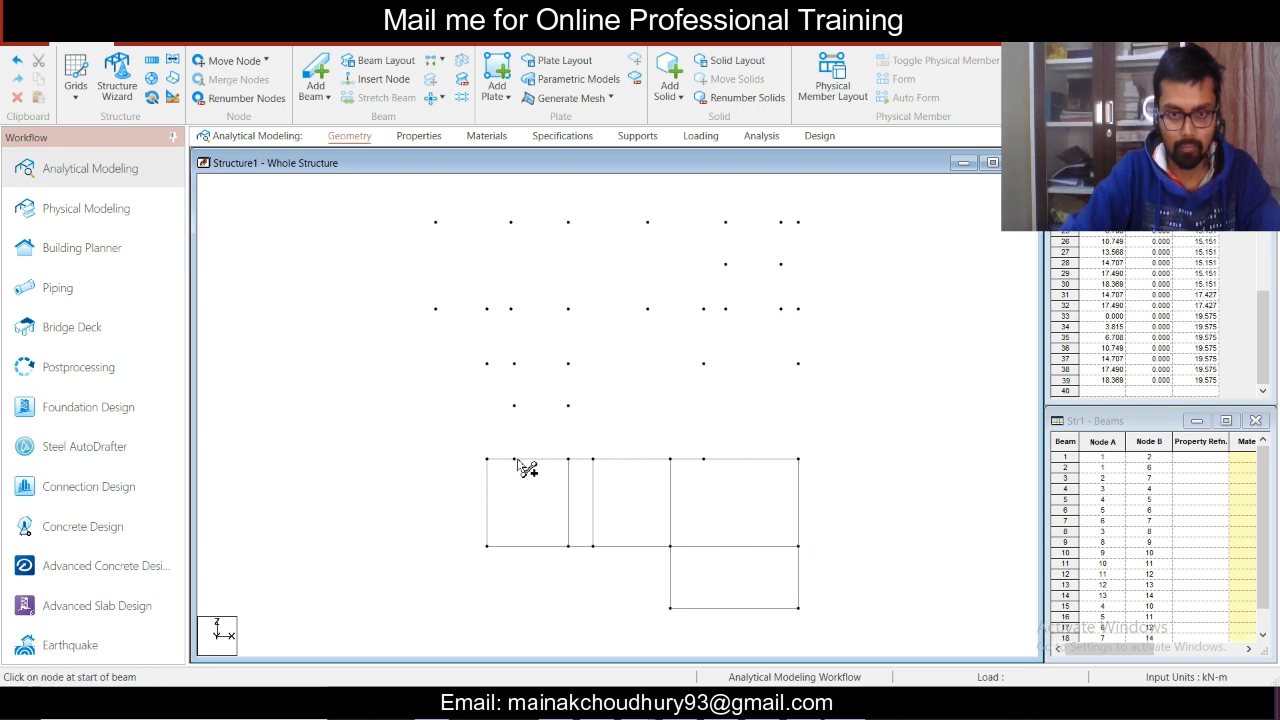
- Add beams from nodes 9, 10, 13 and 14 up to the Z 12.382 m row, along that row, and across the intermediate node pair
drag(515, 460, 515, 365)
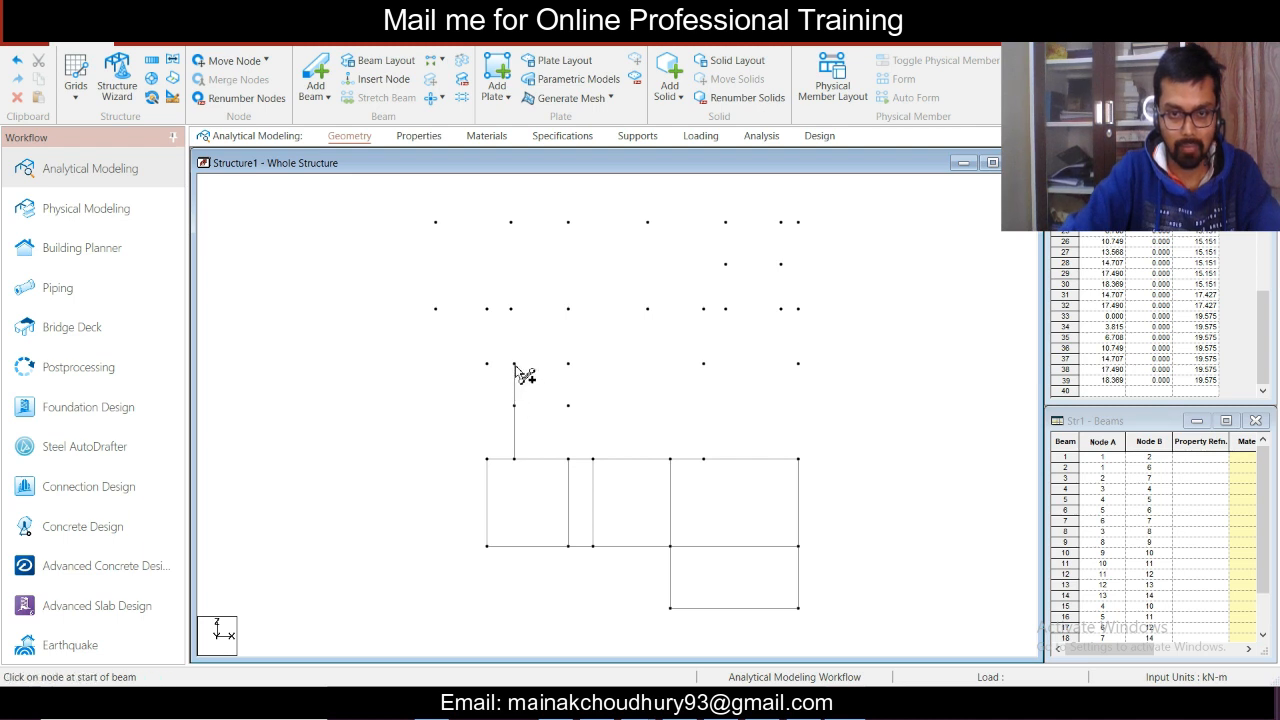
drag(568, 461, 569, 365)
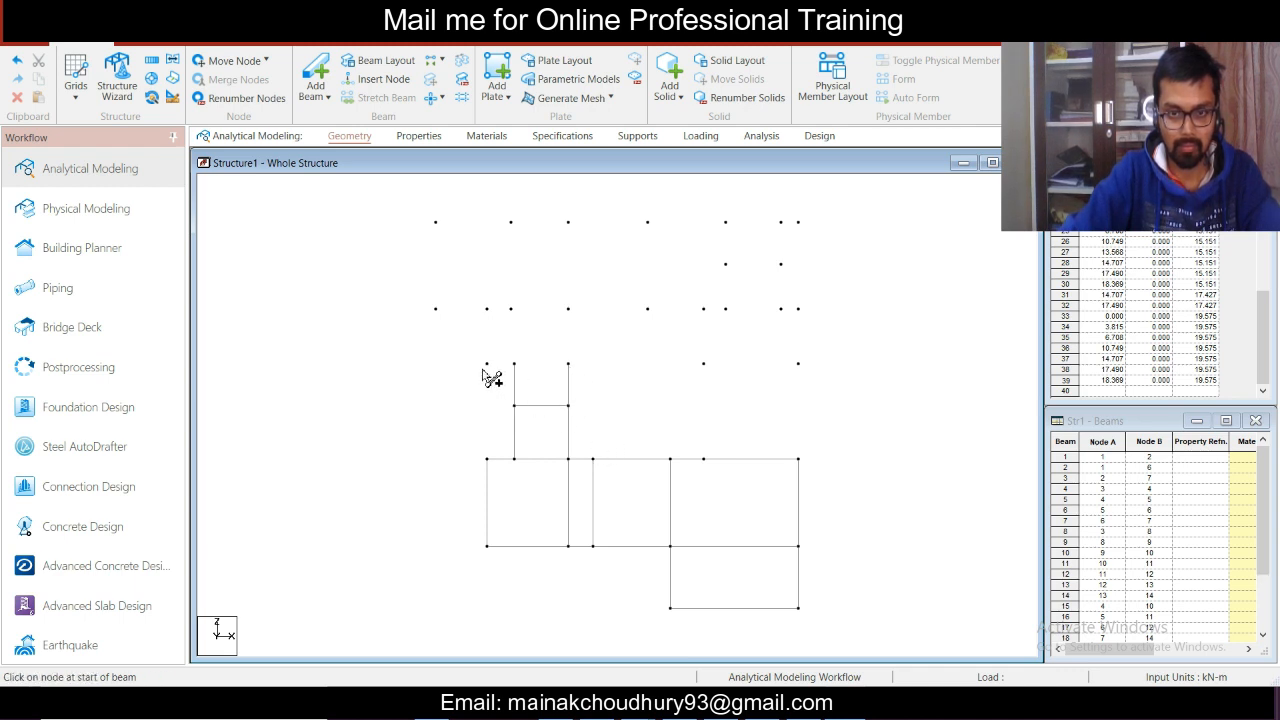
drag(487, 365, 802, 366)
drag(712, 461, 707, 366)
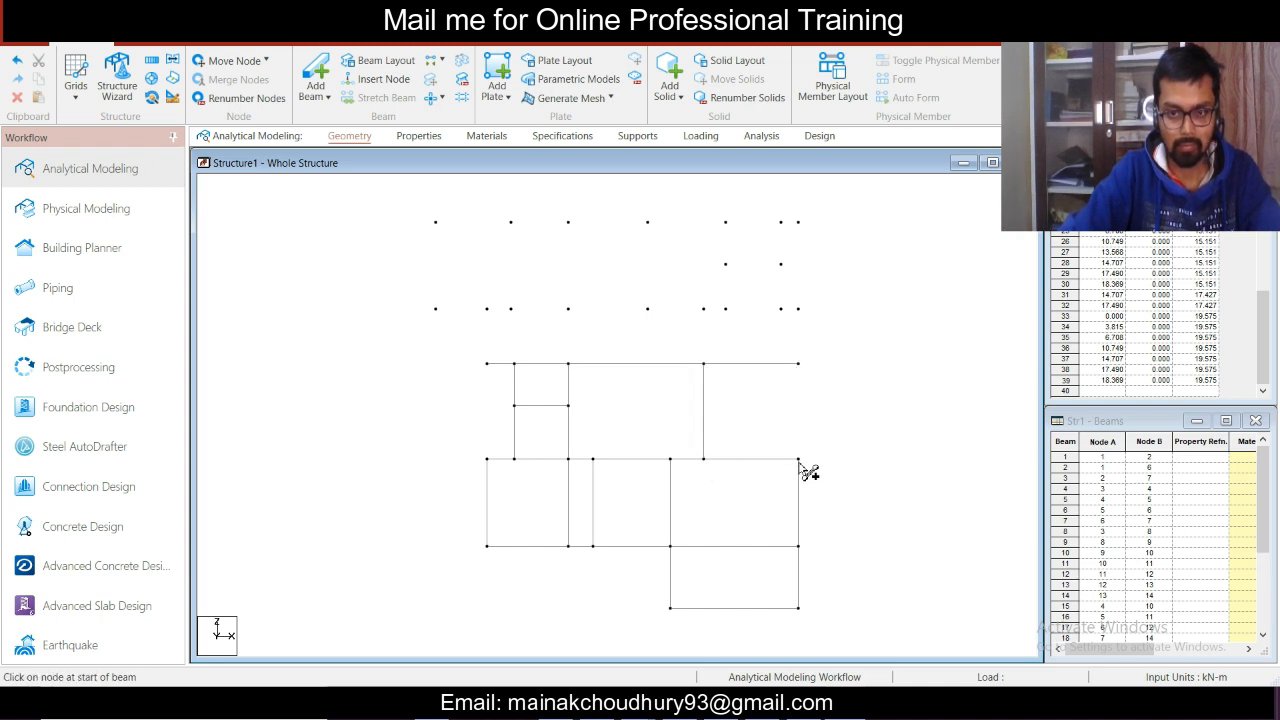
drag(807, 465, 805, 372)
- Add beams along the row from node 22 to 30, between node 23 and the node directly below it, and from node 24 to 34
middle_drag(530, 316, 500, 411)
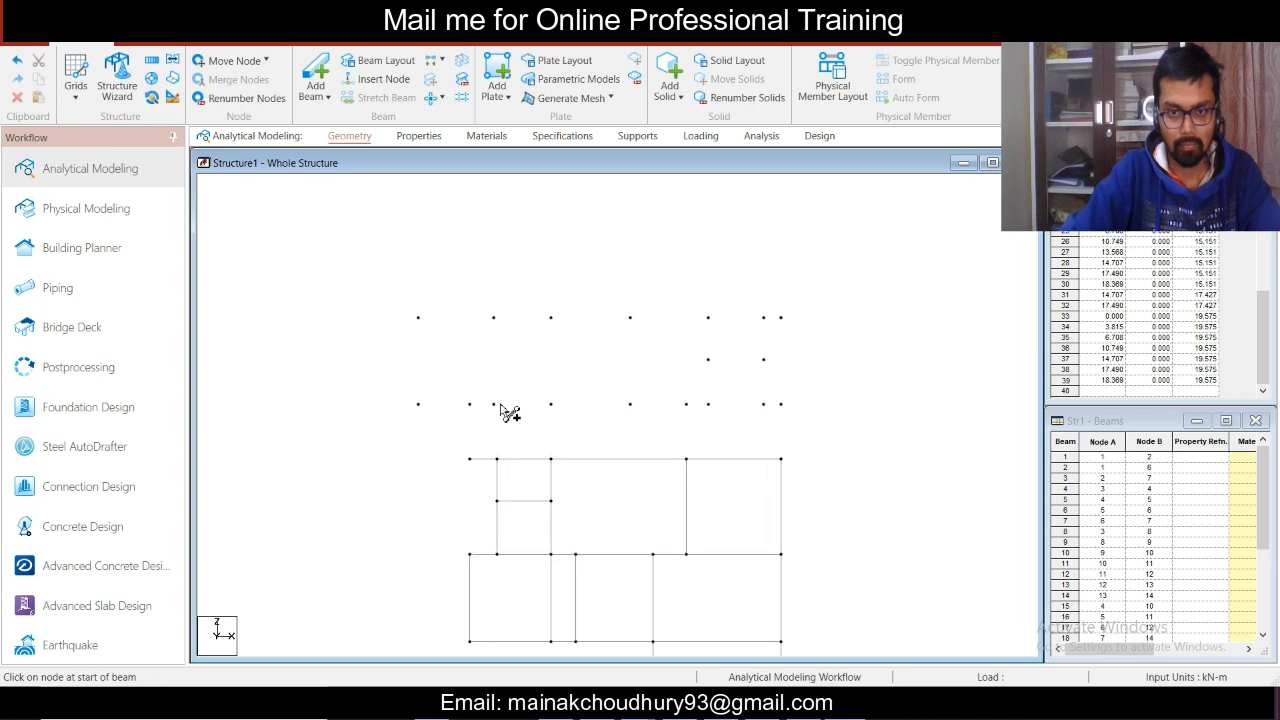
drag(470, 459, 470, 405)
drag(497, 459, 452, 411)
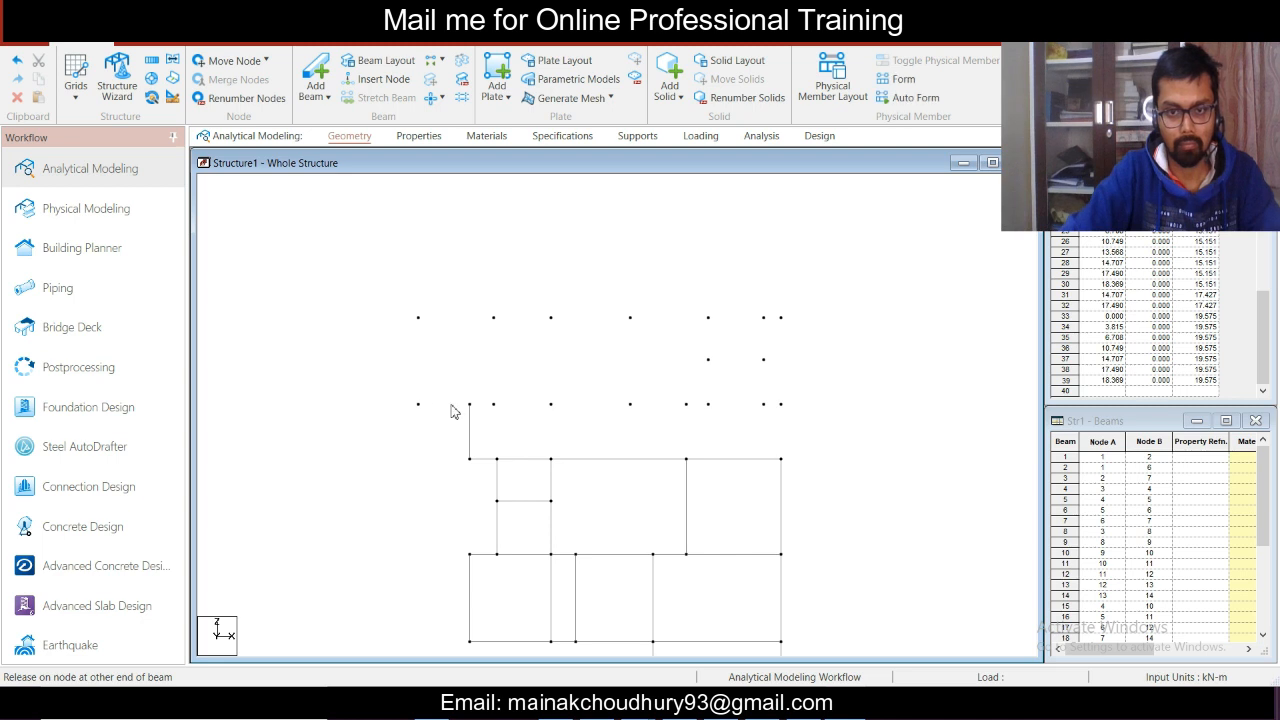
click(317, 76)
drag(419, 405, 494, 319)
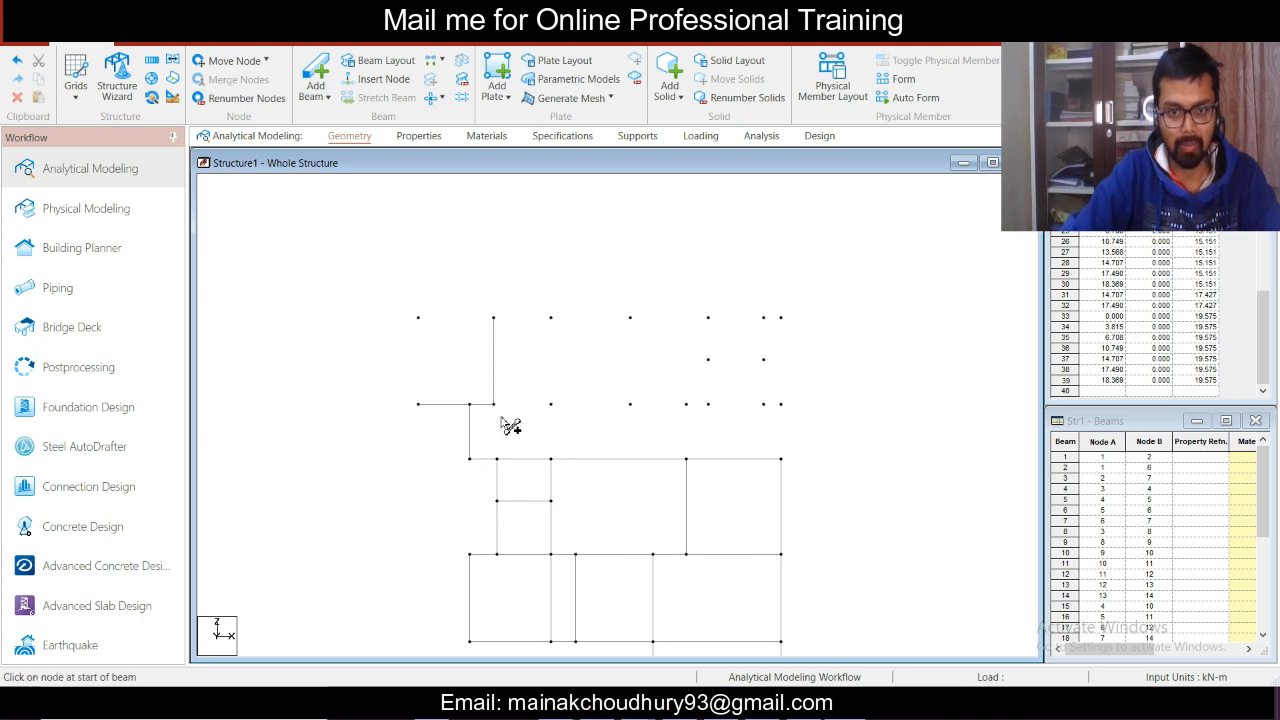
drag(494, 405, 787, 404)
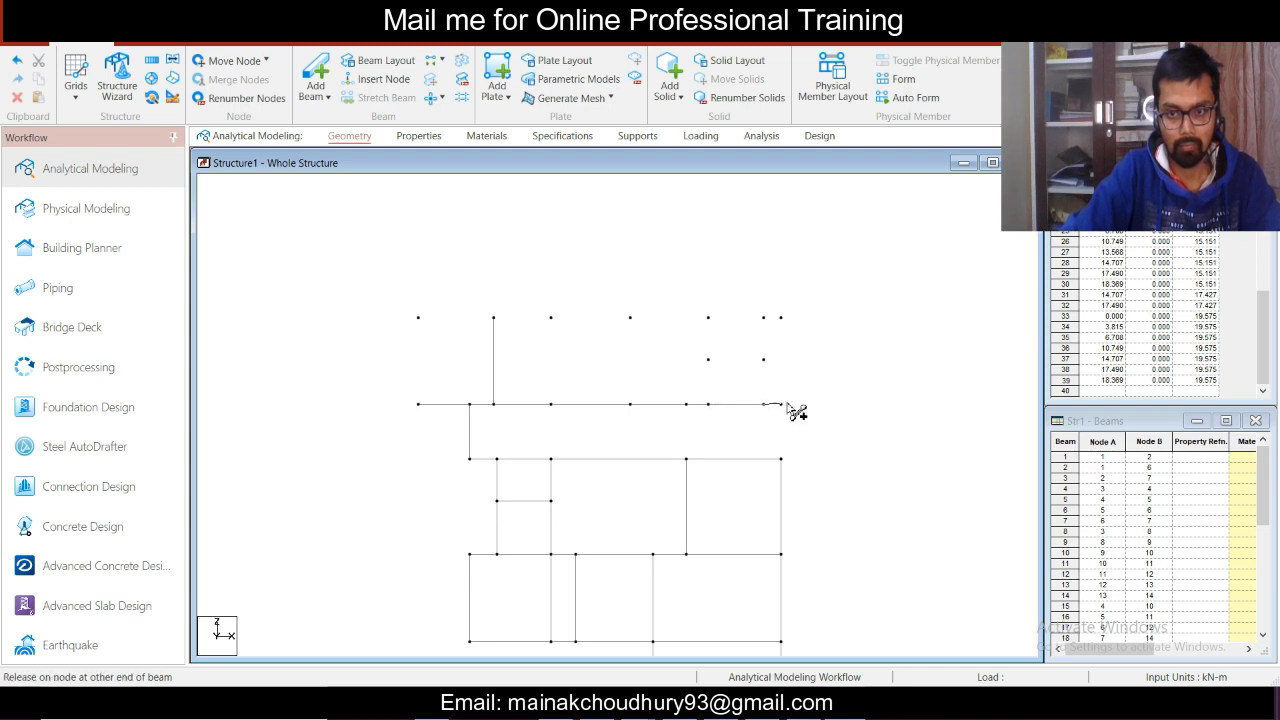
- Join nodes 30 and 27 with beams to the Z 12.382 m nodes directly below them
click(780, 457)
click(781, 405)
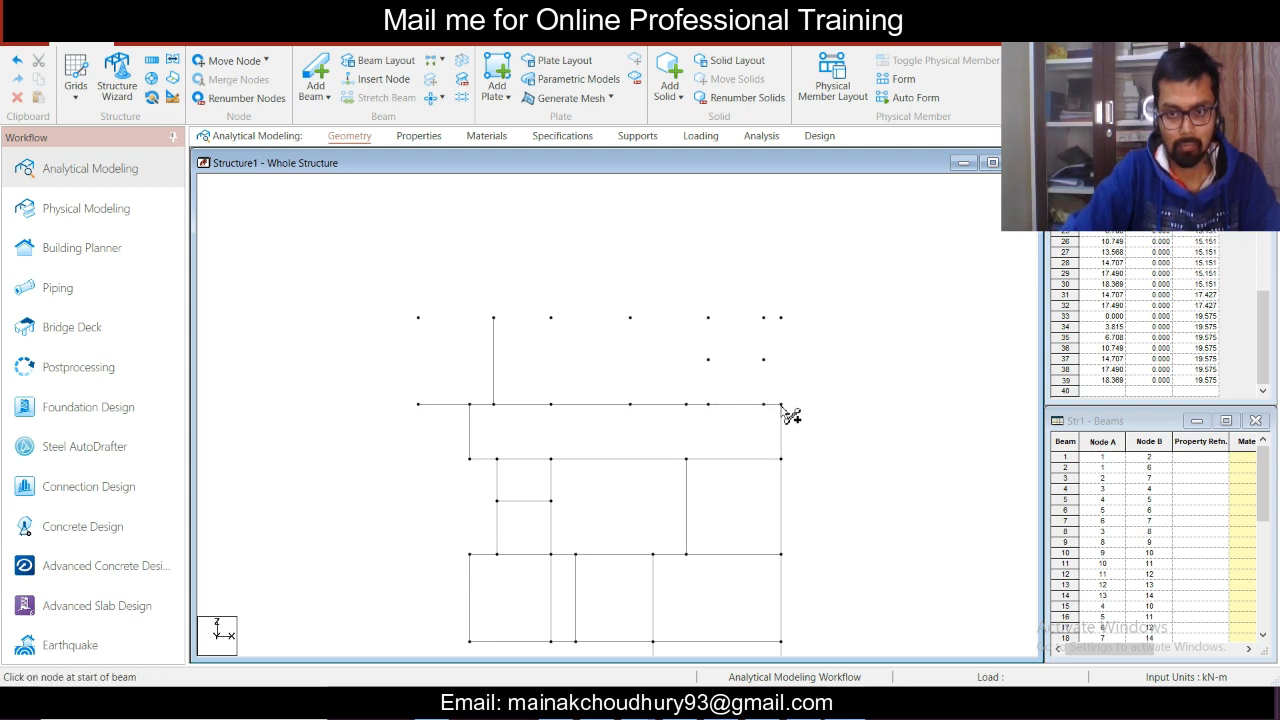
click(686, 458)
click(687, 405)
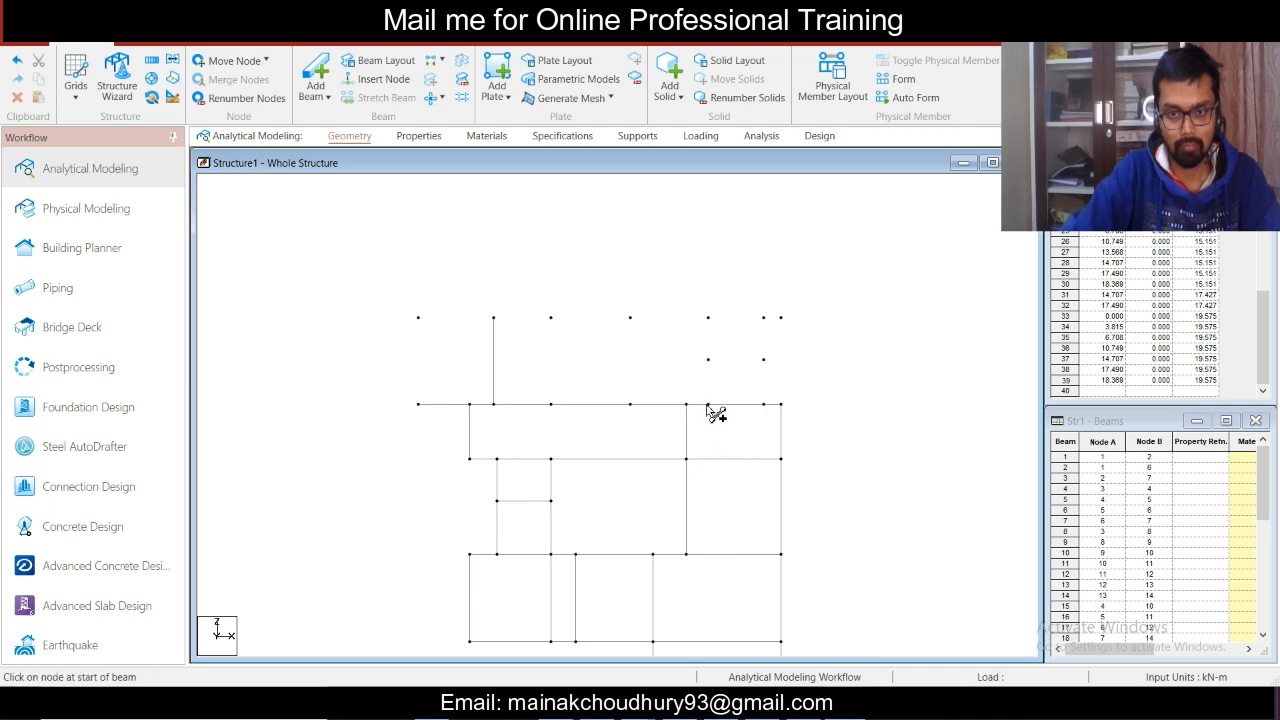
- Add beams from node 22 to 33, 25 to 35, 26 to 36, 28 to 31, 29 to 32, and 30 to 39
drag(418, 404, 418, 318)
drag(551, 404, 551, 318)
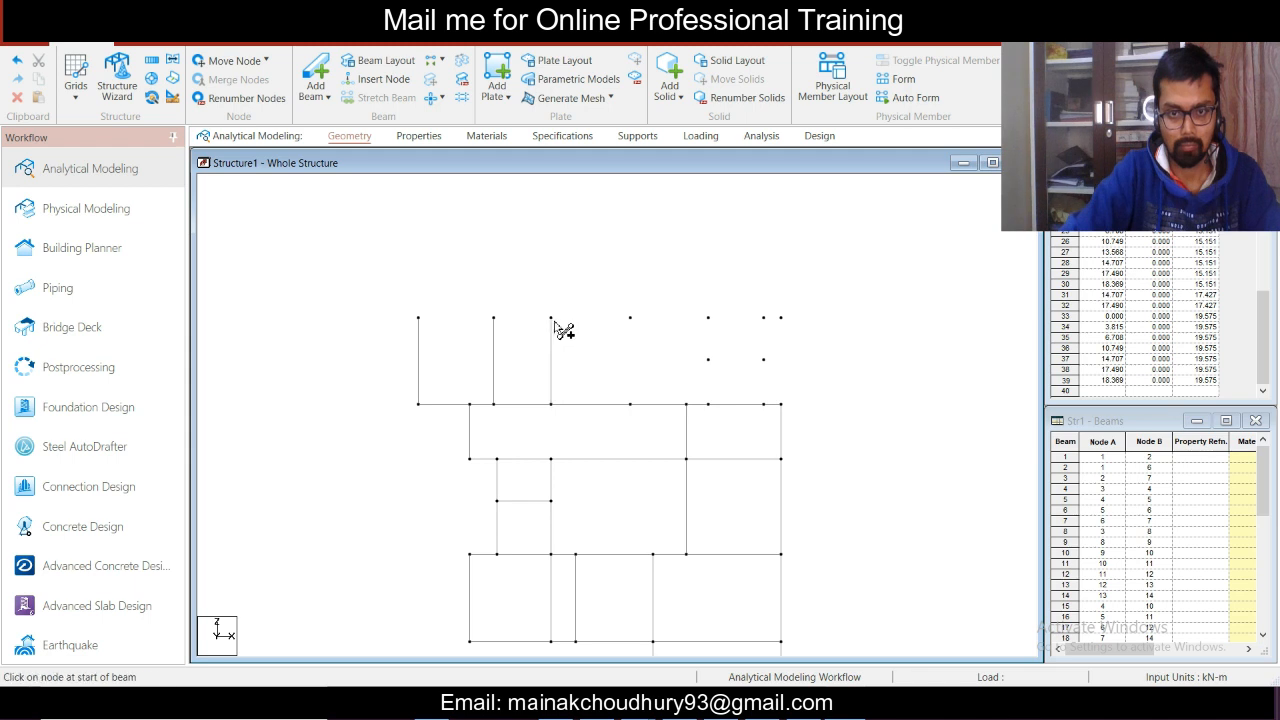
drag(630, 404, 630, 318)
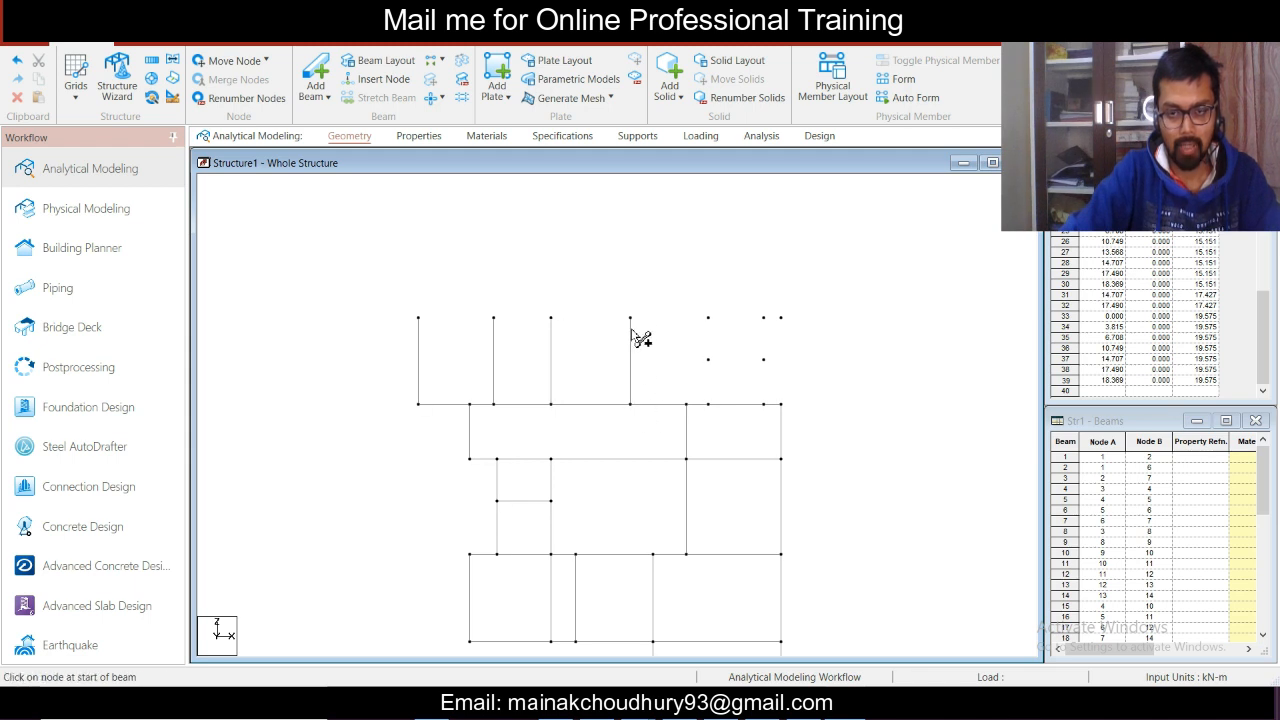
drag(708, 404, 708, 360)
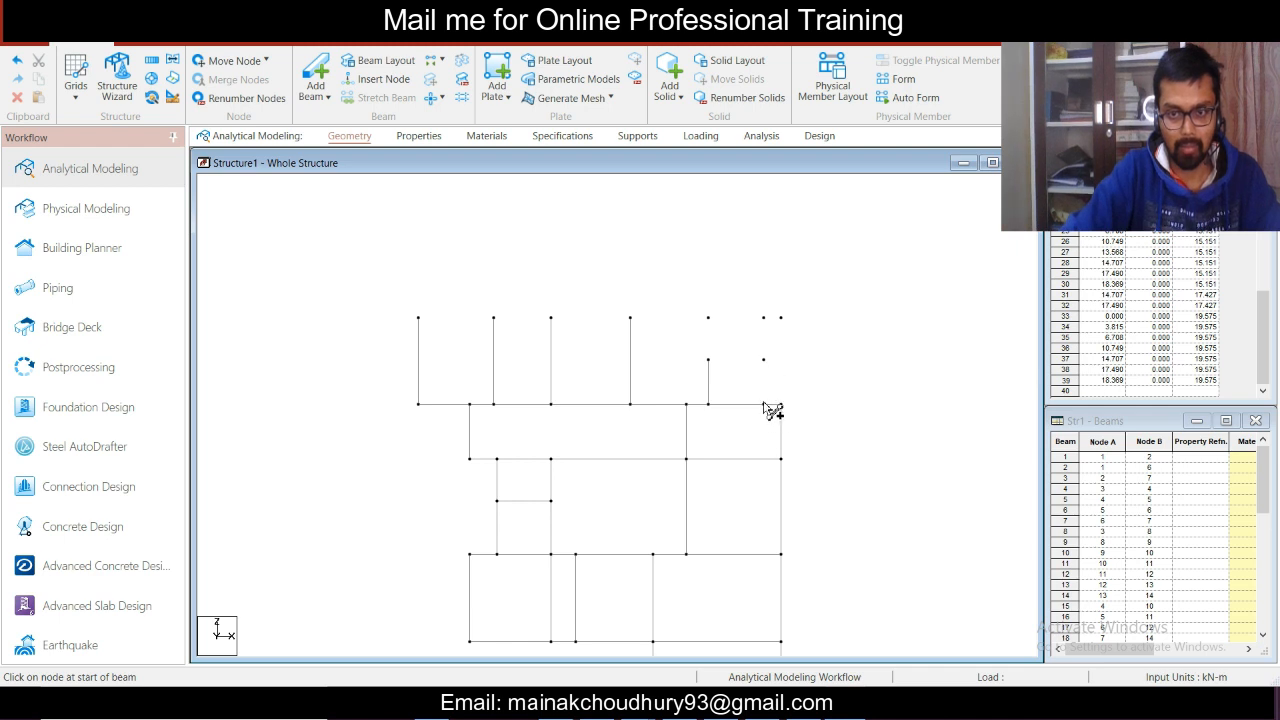
drag(766, 405, 764, 360)
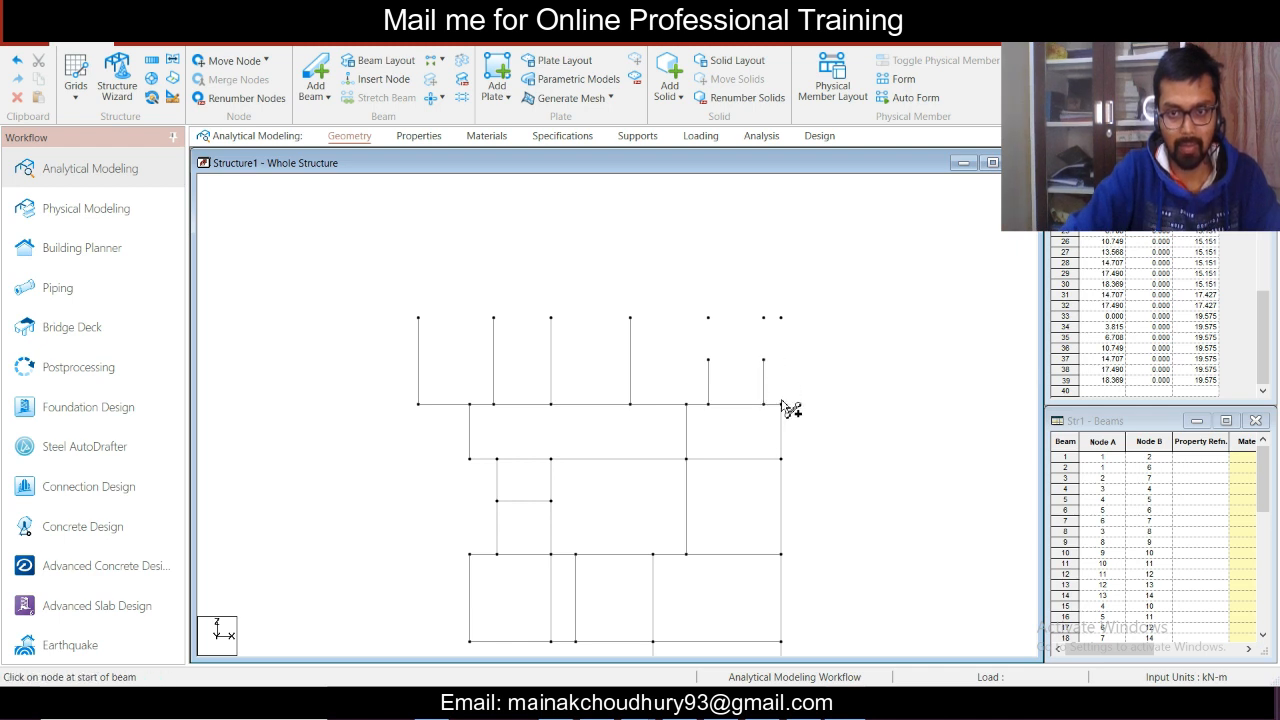
drag(781, 404, 781, 317)
- Add beams along the outer row from node 33 to 39, between nodes 31 and 32, and from 31 to 37 and 32 to 38
drag(419, 318, 783, 320)
drag(709, 360, 710, 318)
drag(763, 360, 763, 318)
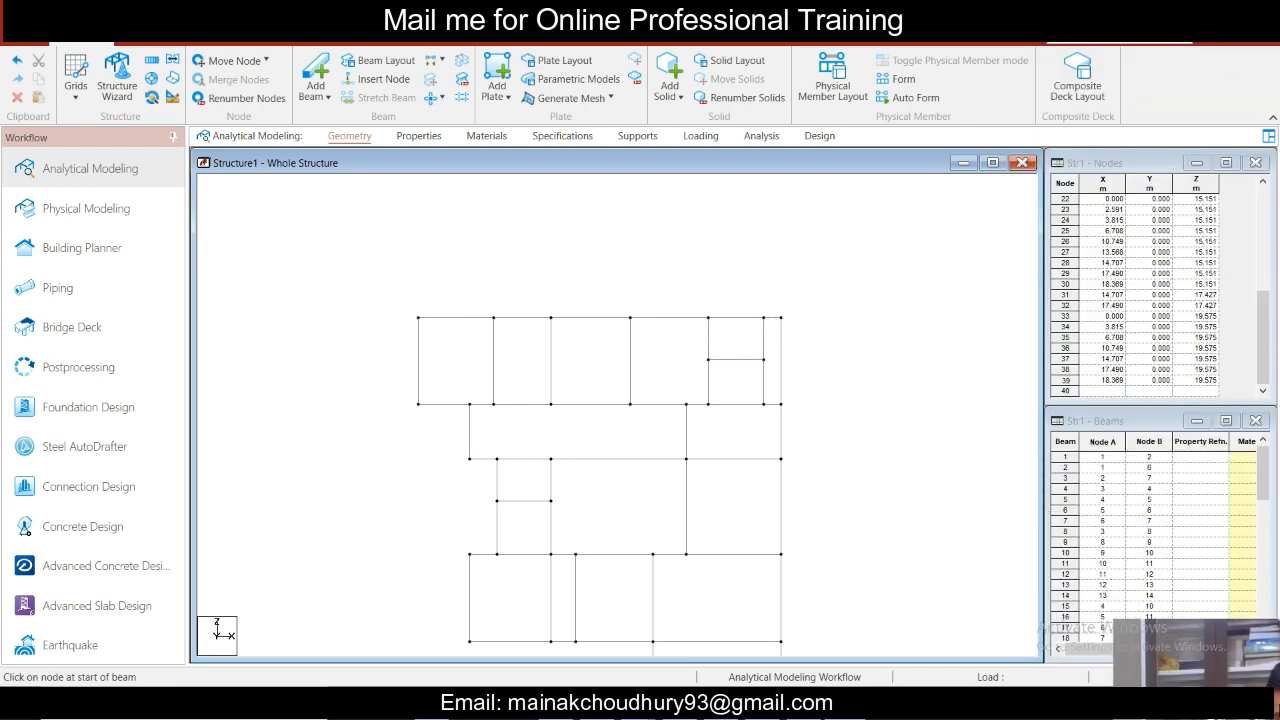
scroll(795, 300, down, 2)
mouse_move(770, 435)
middle_down()
mouse_move(783, 289)
mouse_move(878, 389)
middle_up()
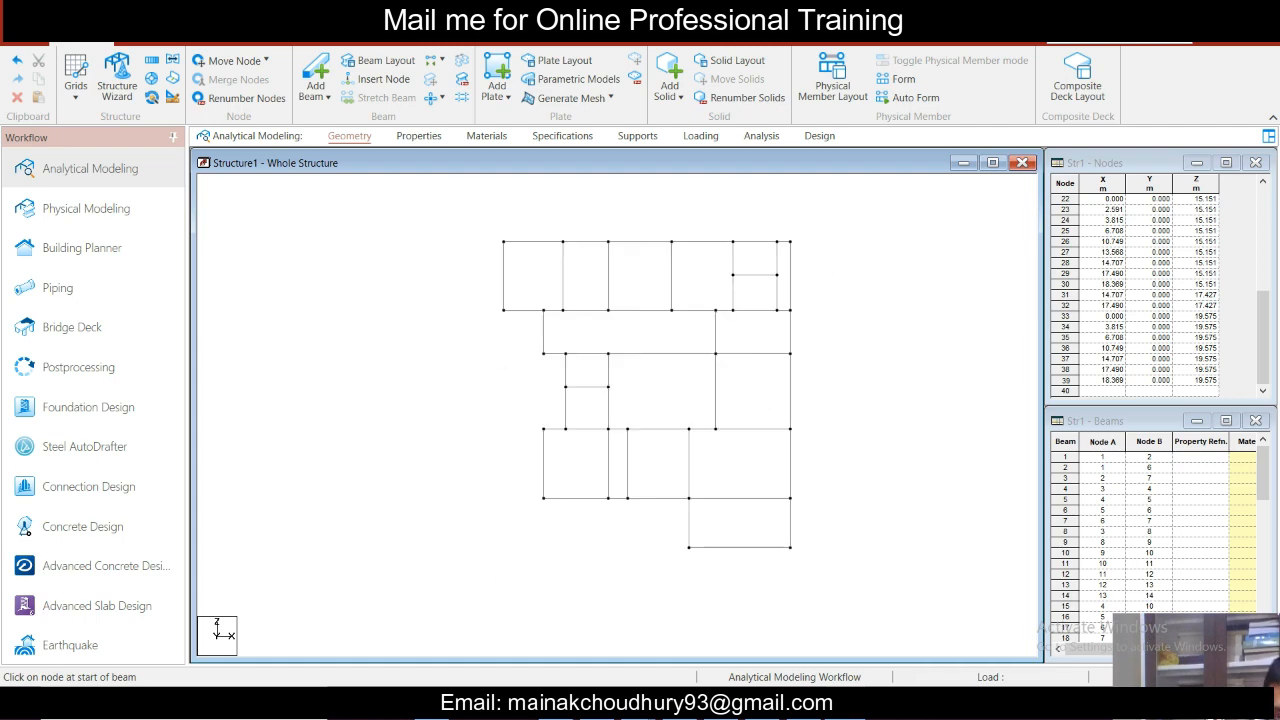
- Activate the node selection cursor and arrange the STAAD.Pro model side by side with the AutoCAD centreline drawing
key(super+Down)
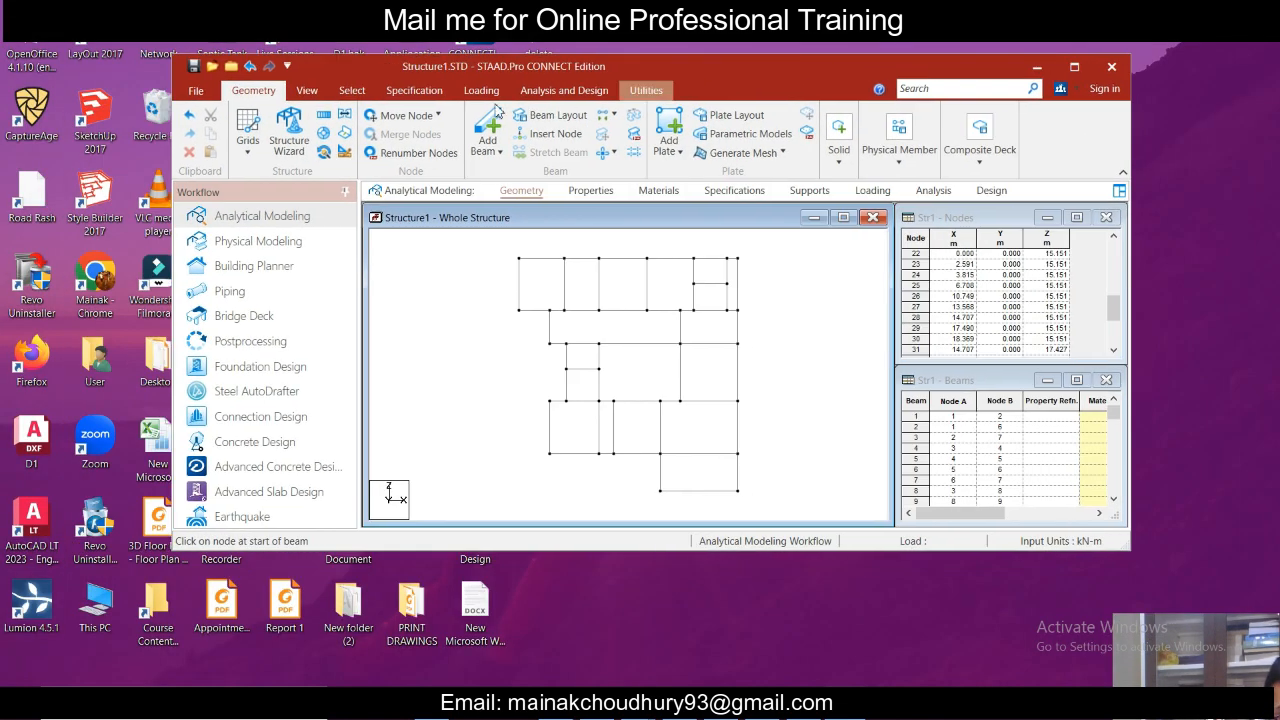
click(352, 90)
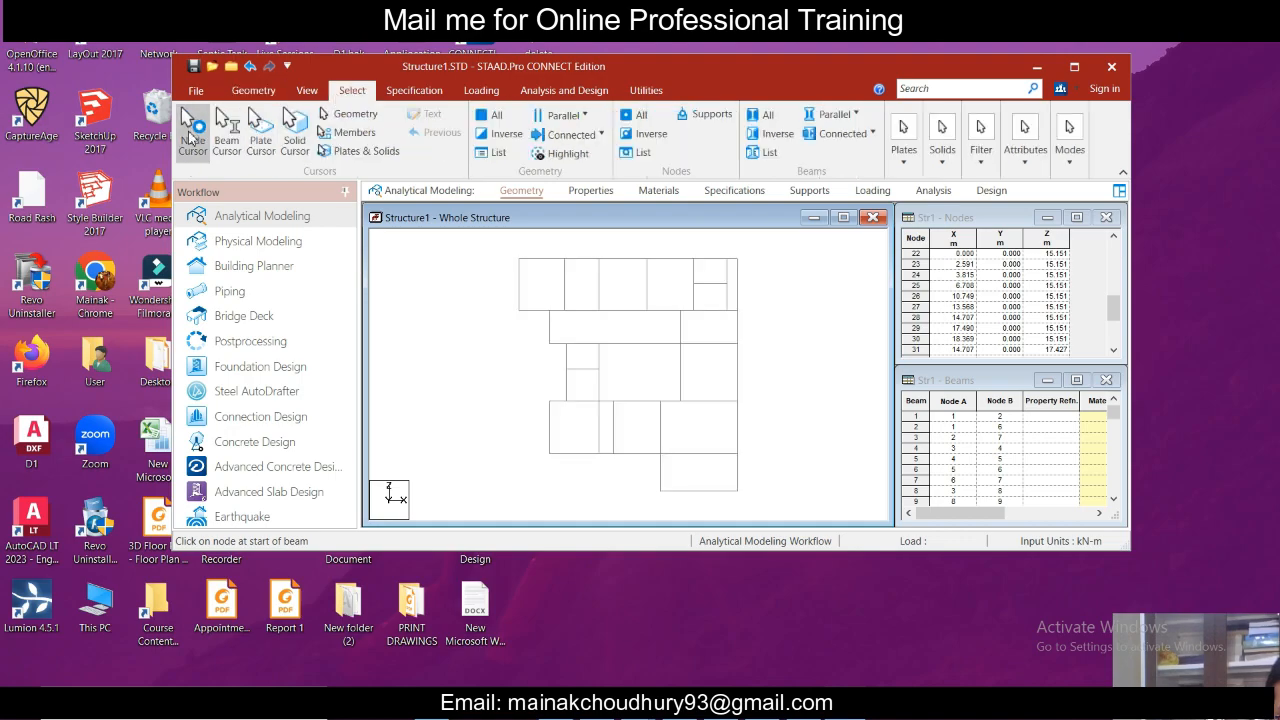
drag(897, 68, 1279, 2)
drag(1006, 340, 1006, 688)
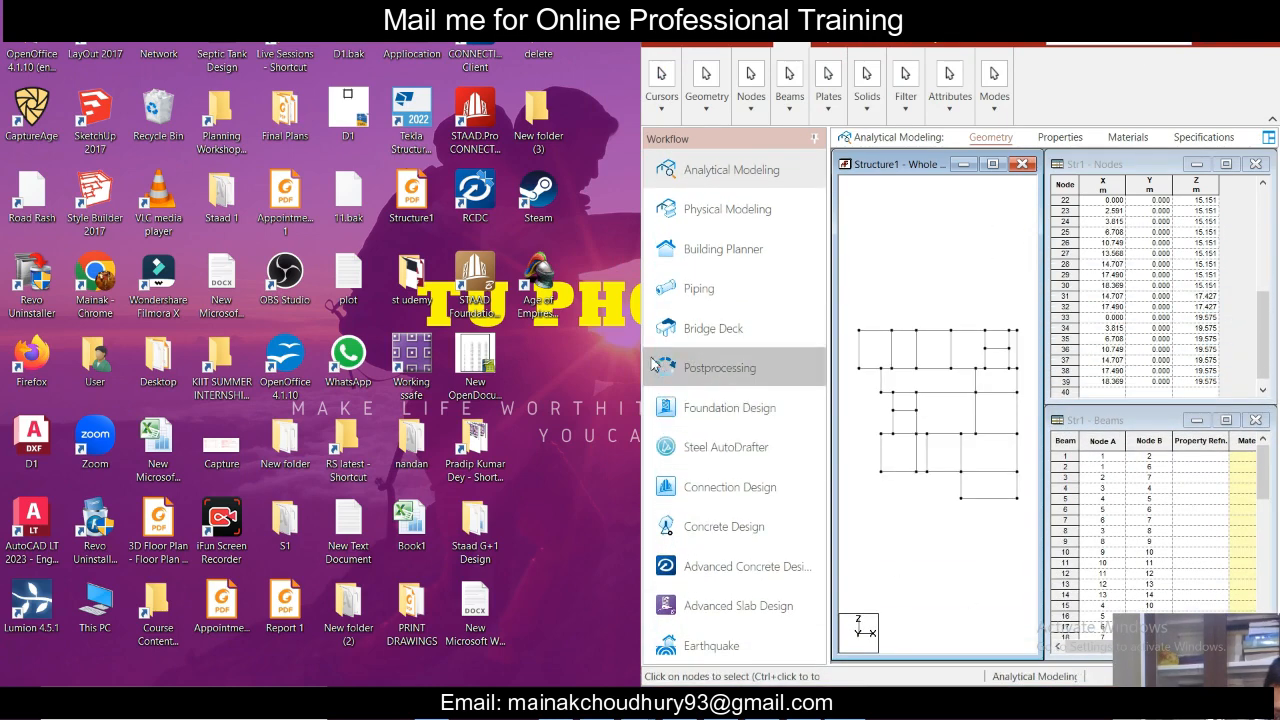
drag(643, 348, 565, 352)
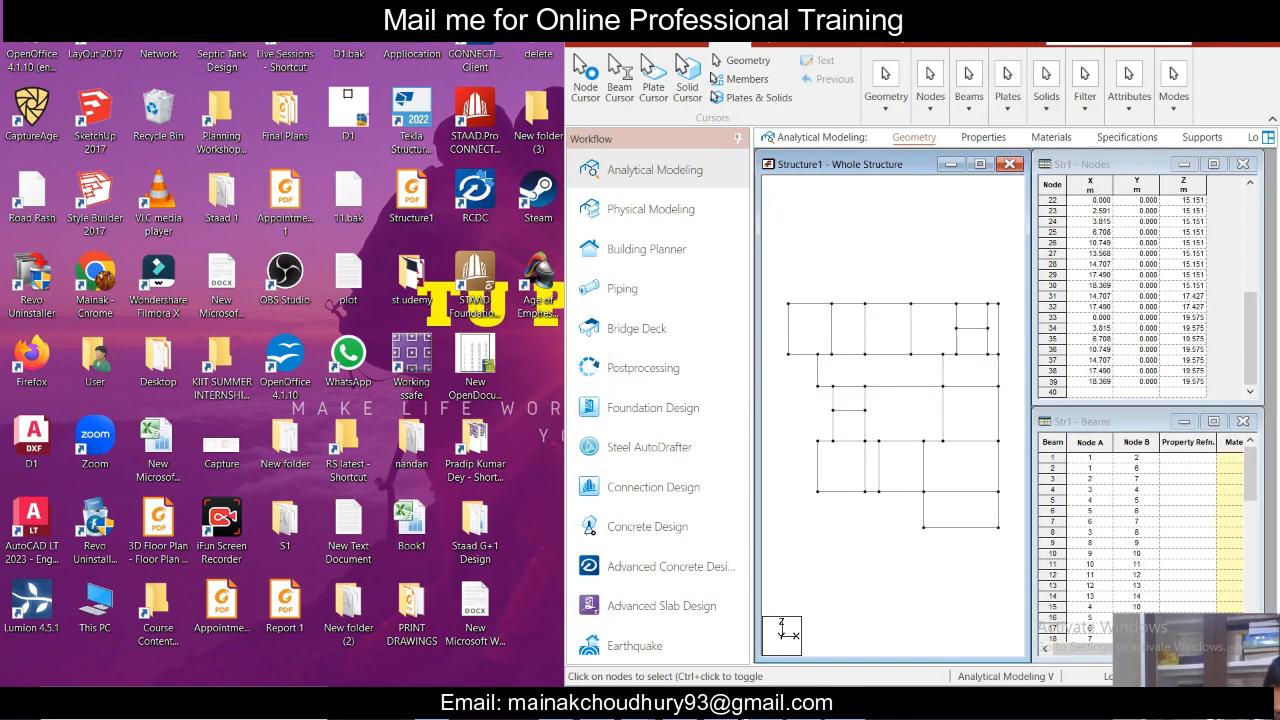
mouse_move(640, 710)
click(729, 640)
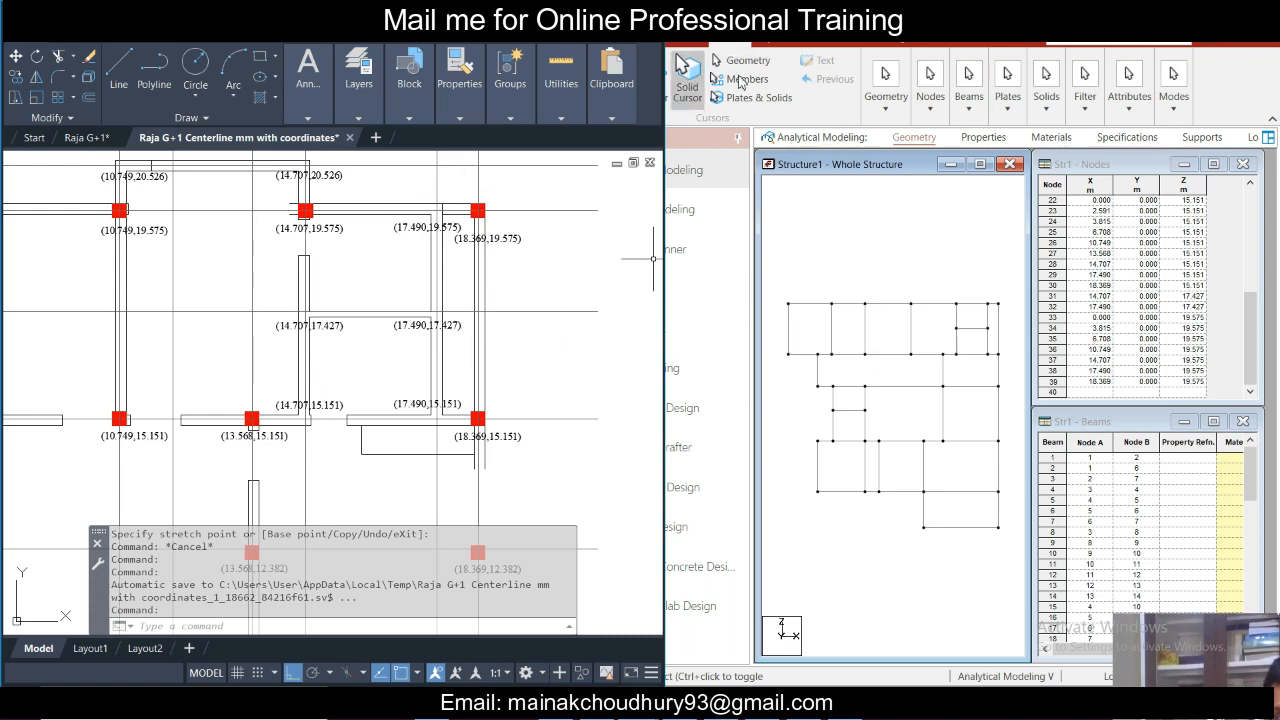
click(833, 262)
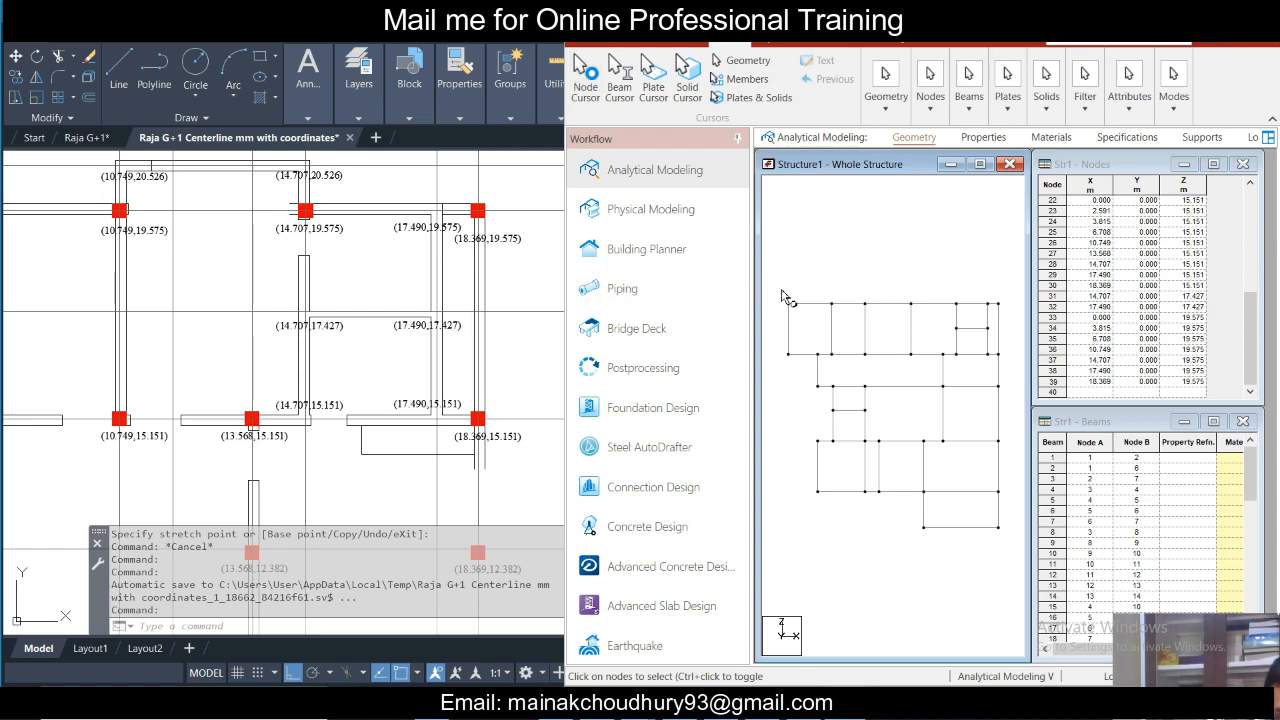
- Using the column positions in the AutoCAD centreline drawing, select column nodes 33, 34, 35, 37 and 39 along the Z 19.575 m row
click(184, 254)
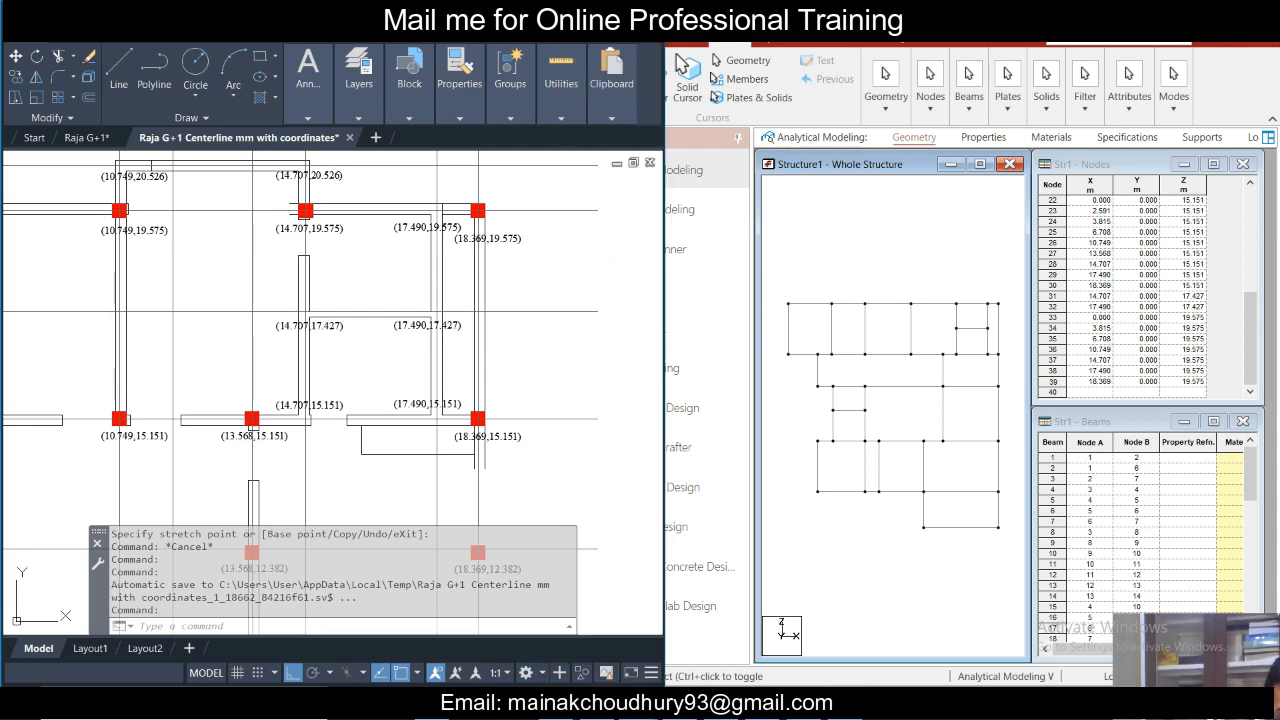
mouse_move(85, 284)
middle_down()
mouse_move(357, 343)
mouse_move(417, 337)
middle_up()
scroll(466, 290, down, 5)
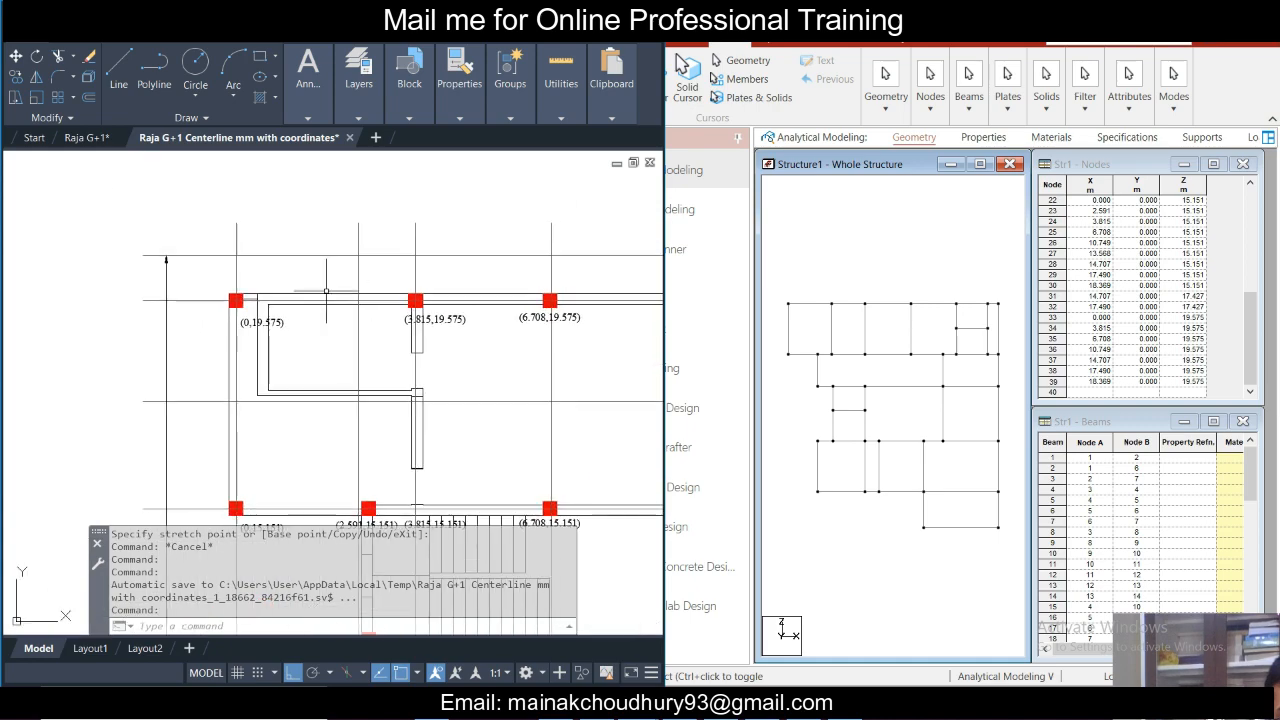
scroll(466, 290, up, 4)
scroll(184, 289, down, 4)
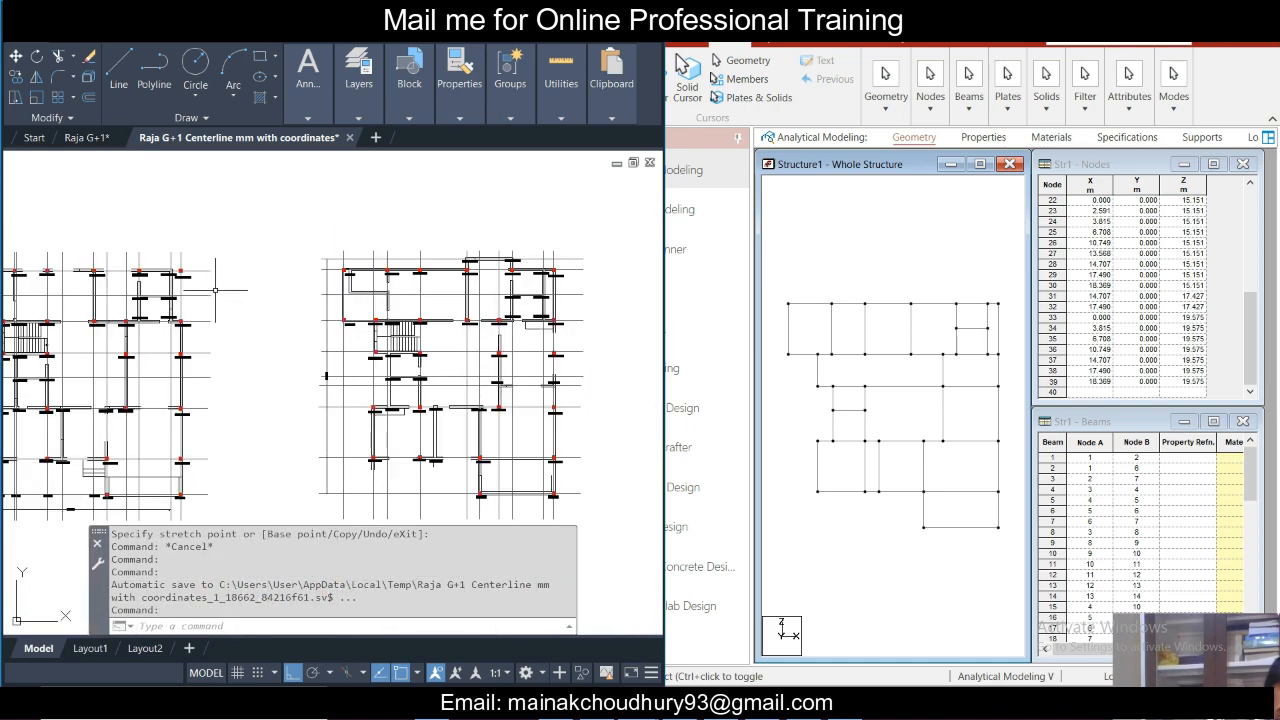
scroll(184, 289, up, 4)
middle_drag(184, 290, 200, 282)
scroll(200, 282, up, 2)
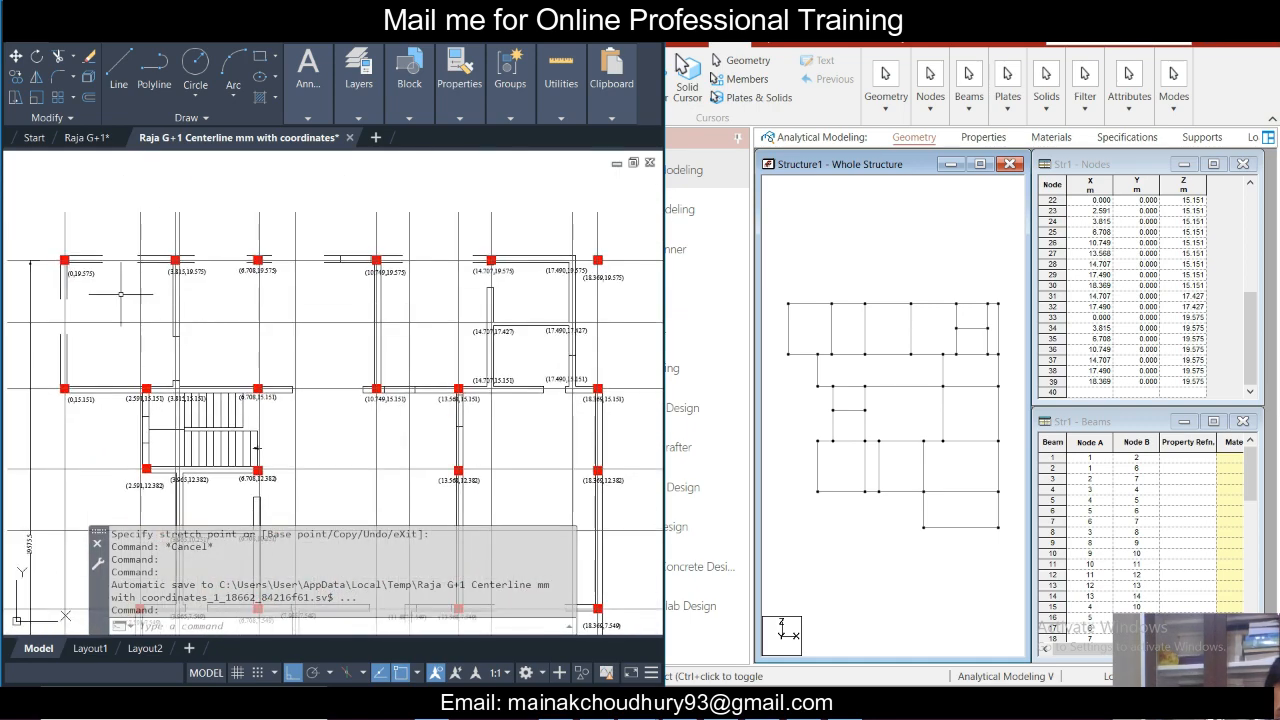
click(790, 304)
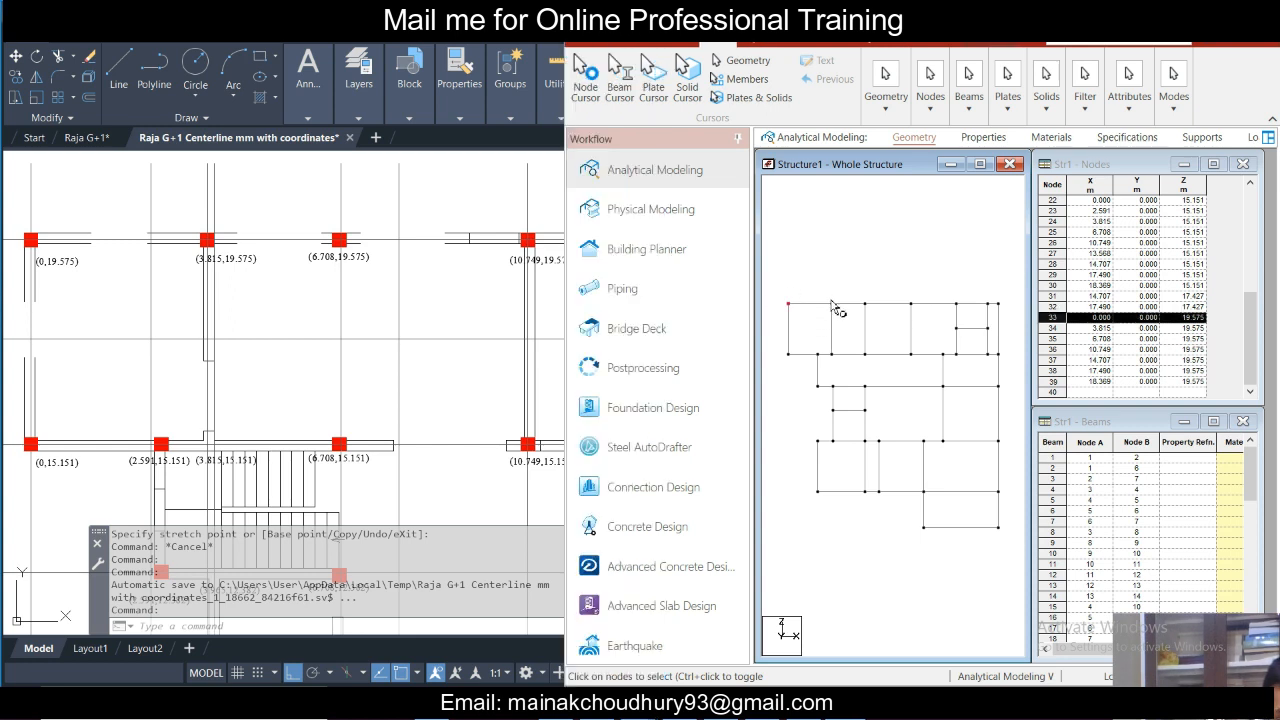
ctrl+click(831, 303)
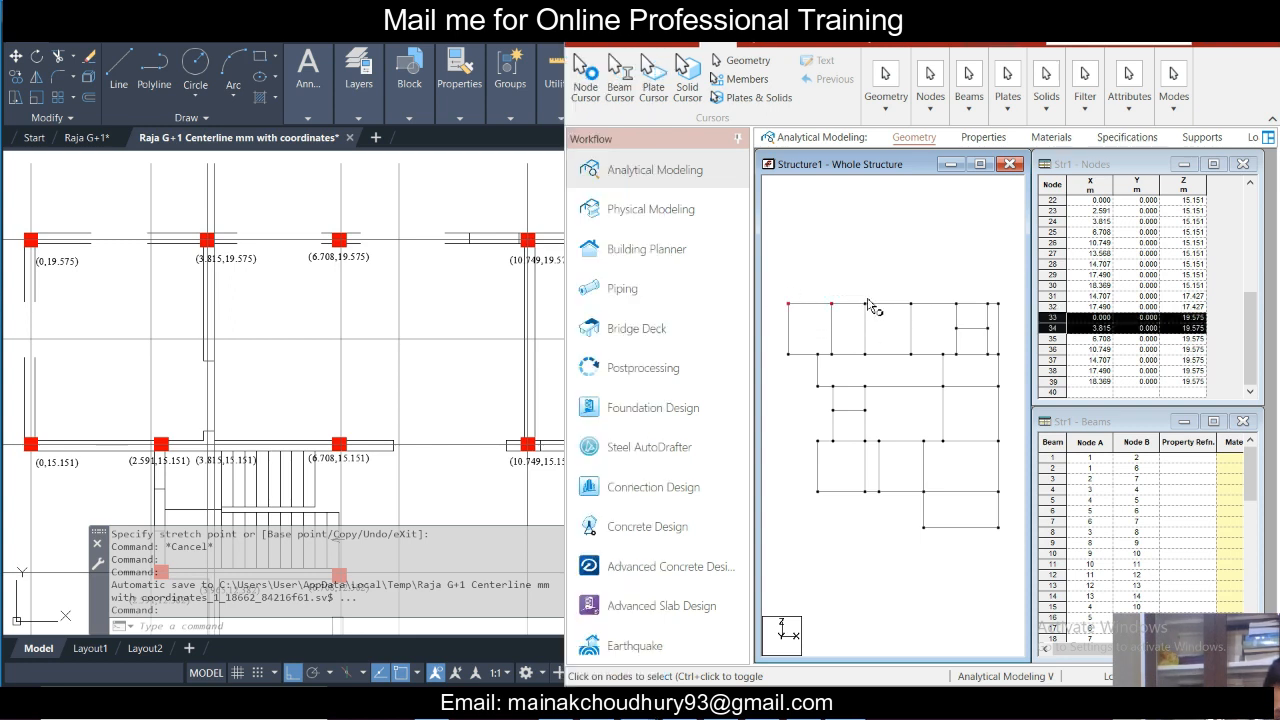
ctrl+click(865, 303)
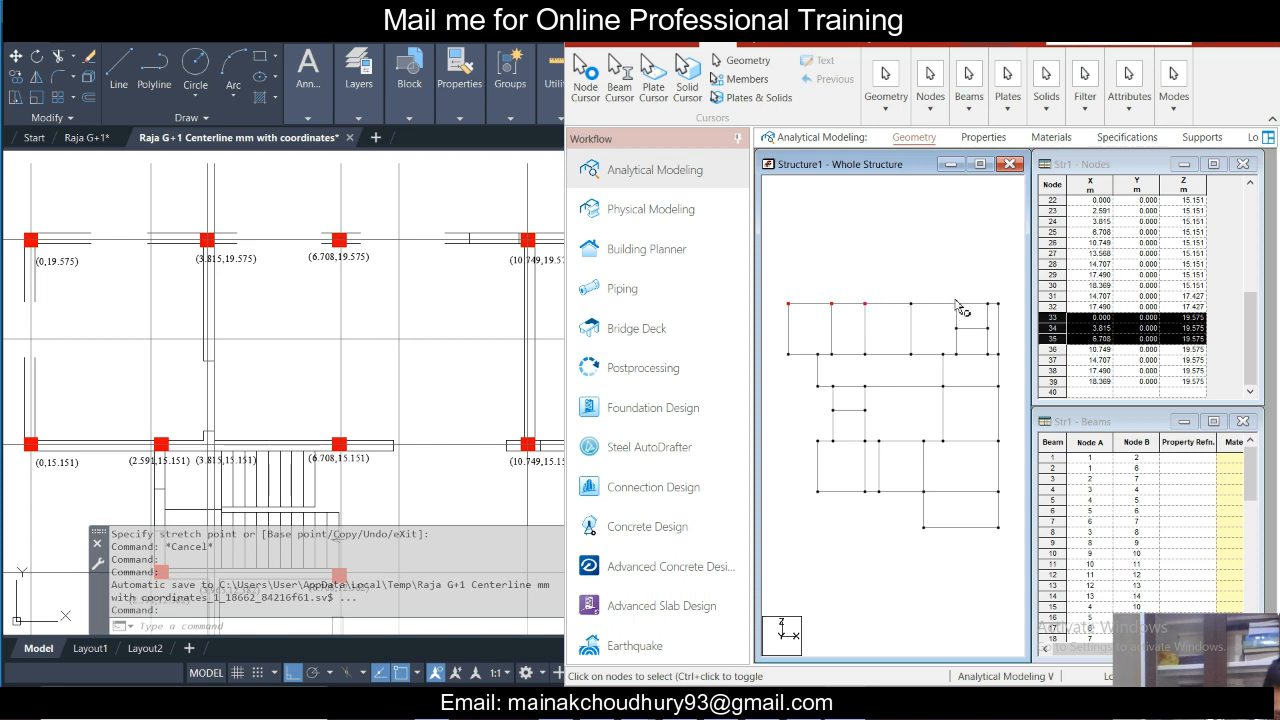
drag(943, 297, 1004, 326)
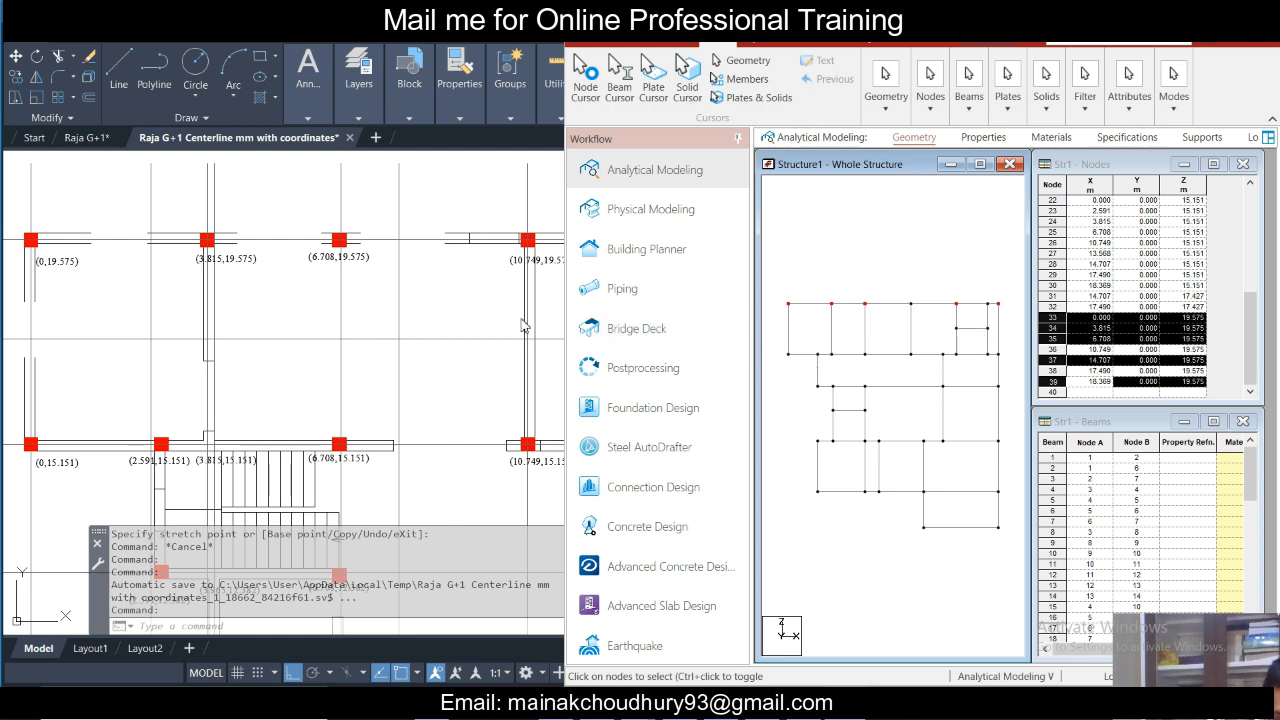
- Compare with the AutoCAD centreline drawing and add column node 36 at X 10.749 m, Z 19.575 m to the selection
click(433, 325)
scroll(407, 336, down, 3)
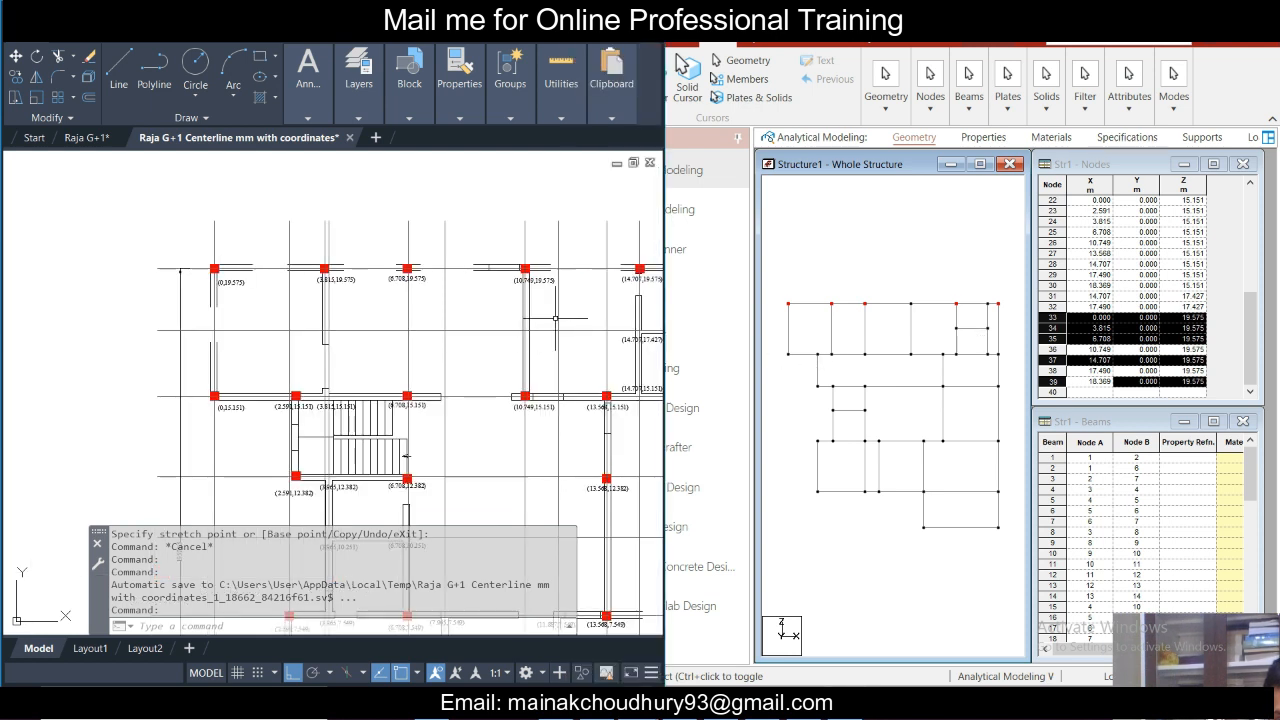
middle_drag(407, 336, 387, 336)
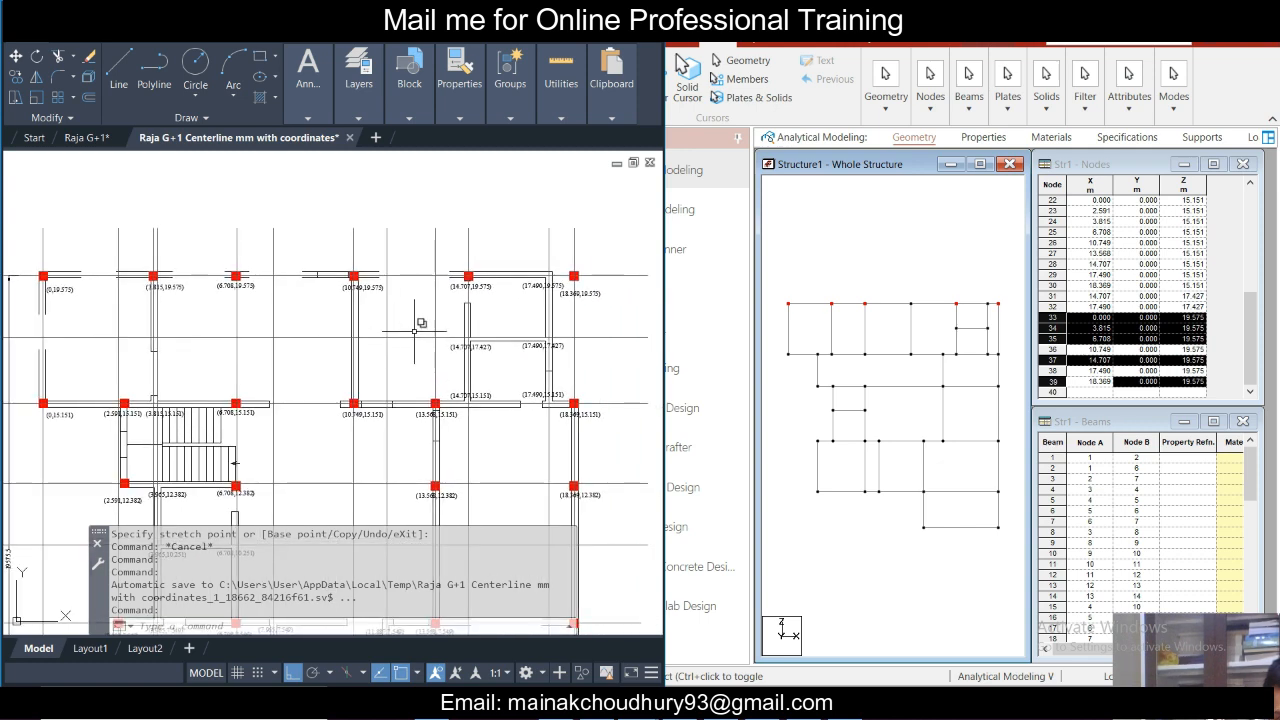
right_click(483, 327)
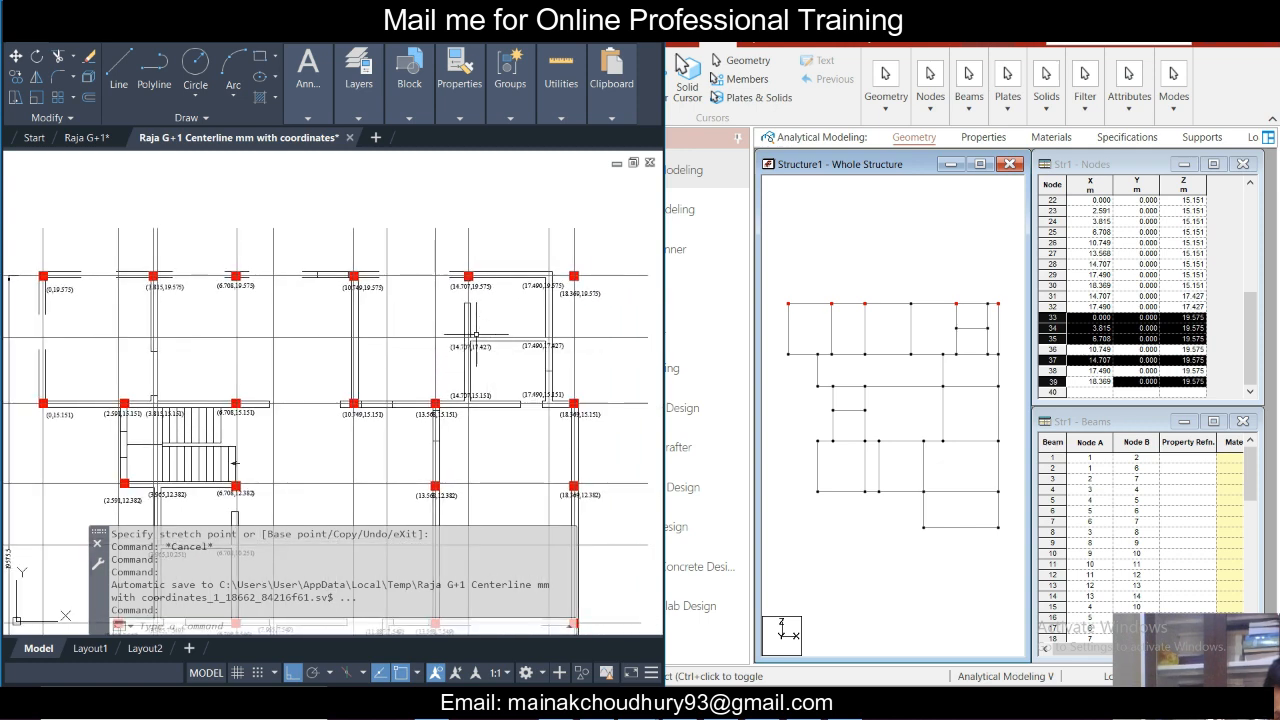
click(907, 308)
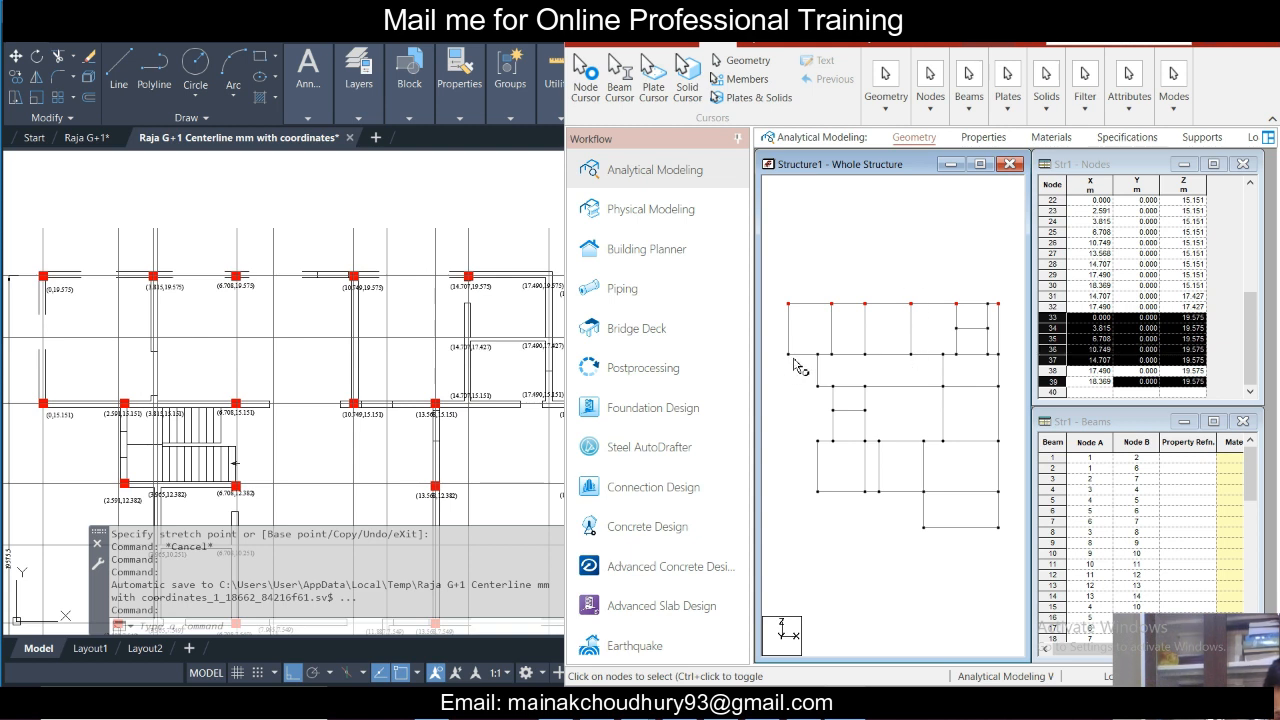
- Add column nodes 22, 23, 25, 26, 27 and 30 along the Z 15.151 m row to the selection
ctrl+drag(801, 371, 801, 376)
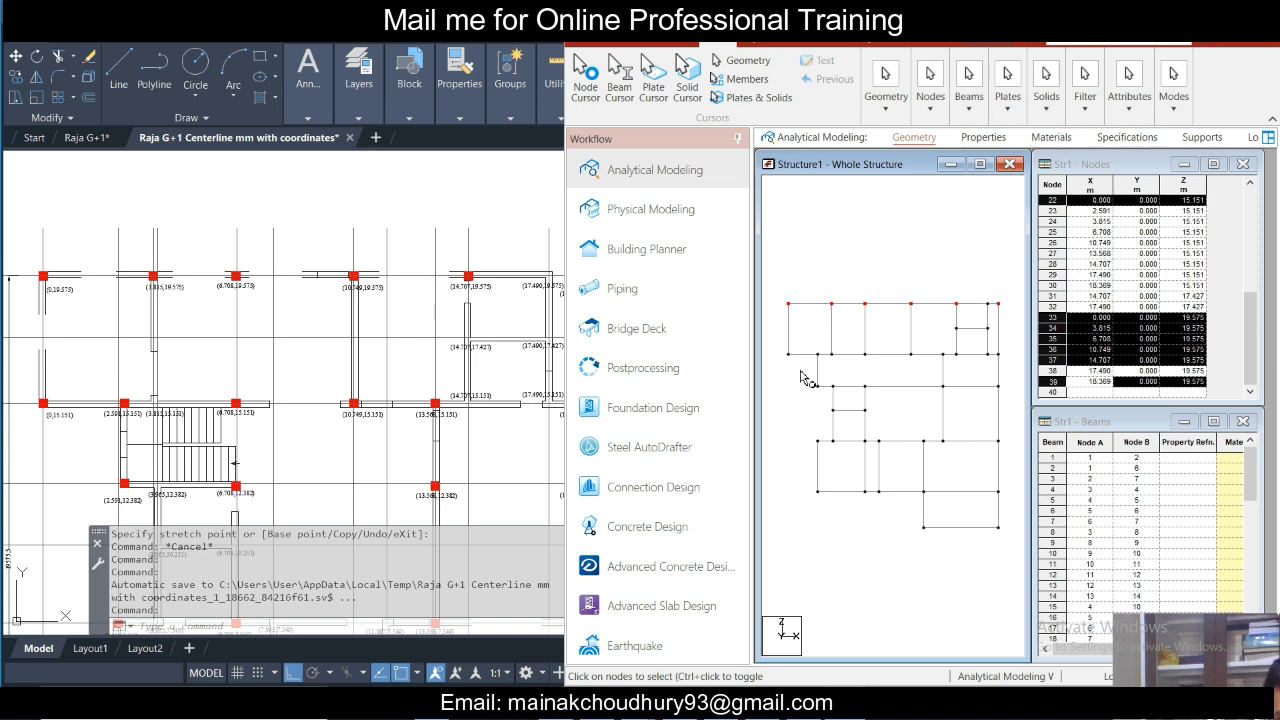
ctrl+click(822, 365)
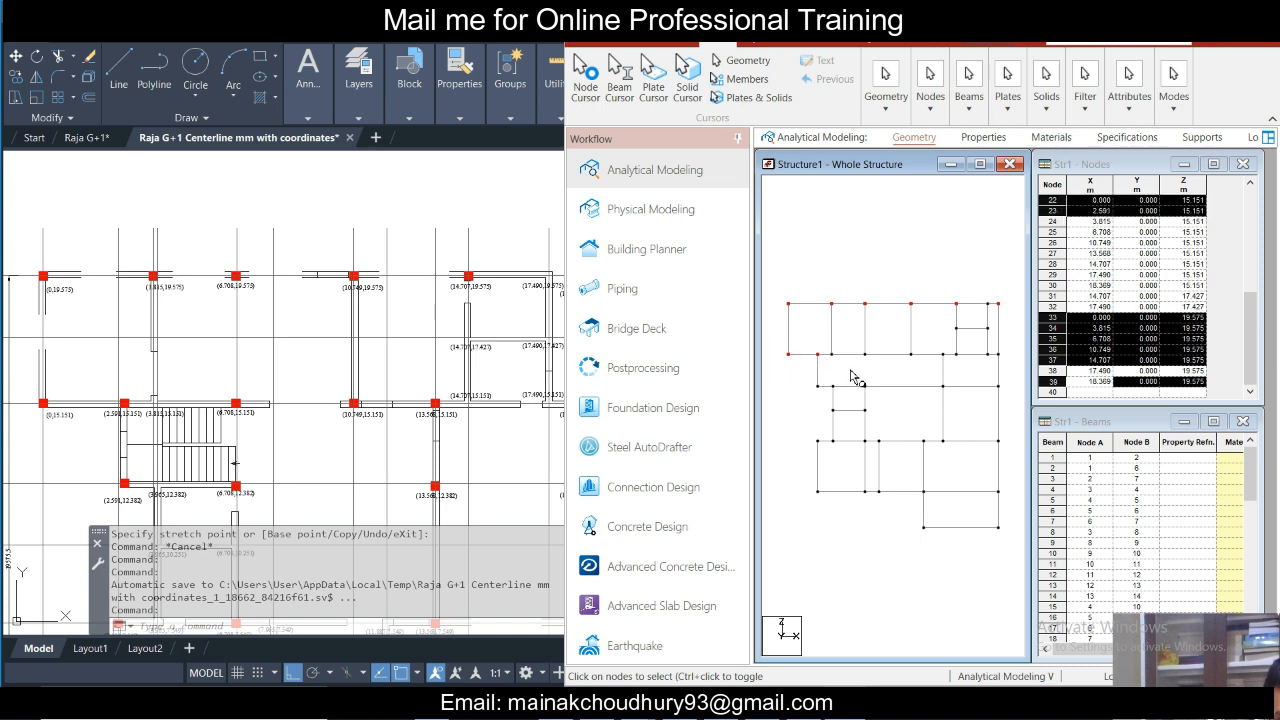
ctrl+click(866, 356)
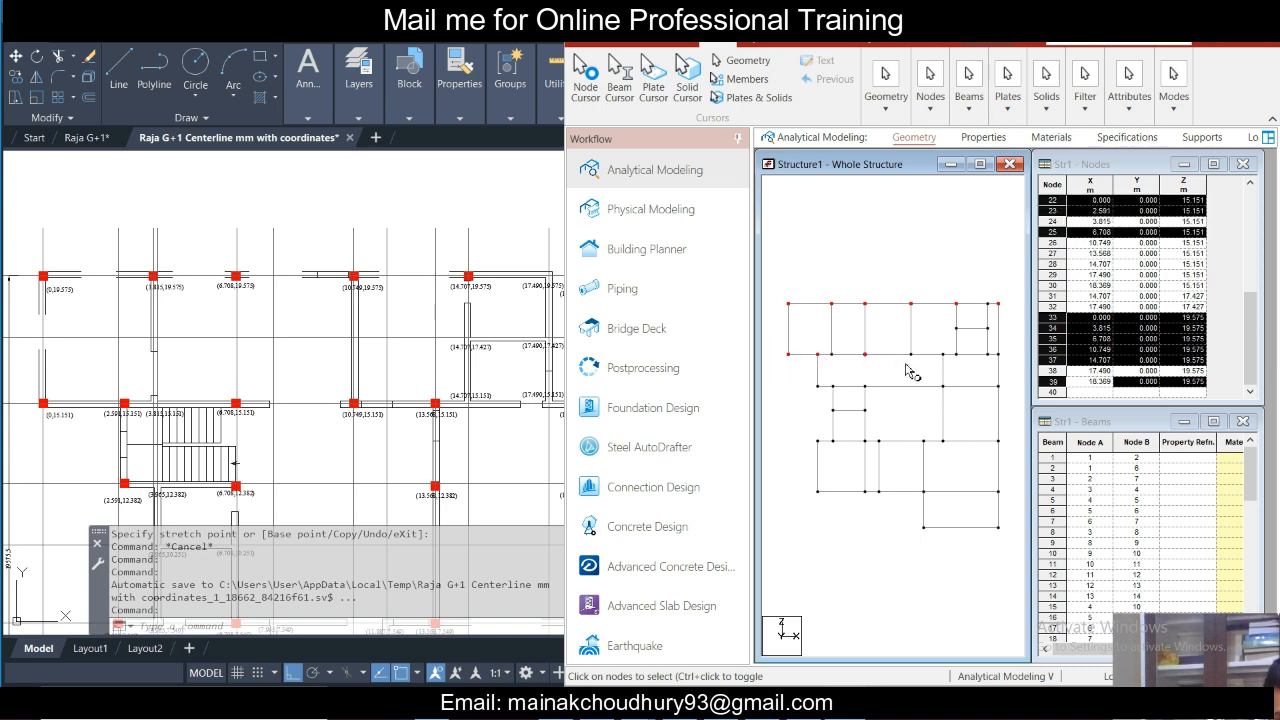
ctrl+click(911, 356)
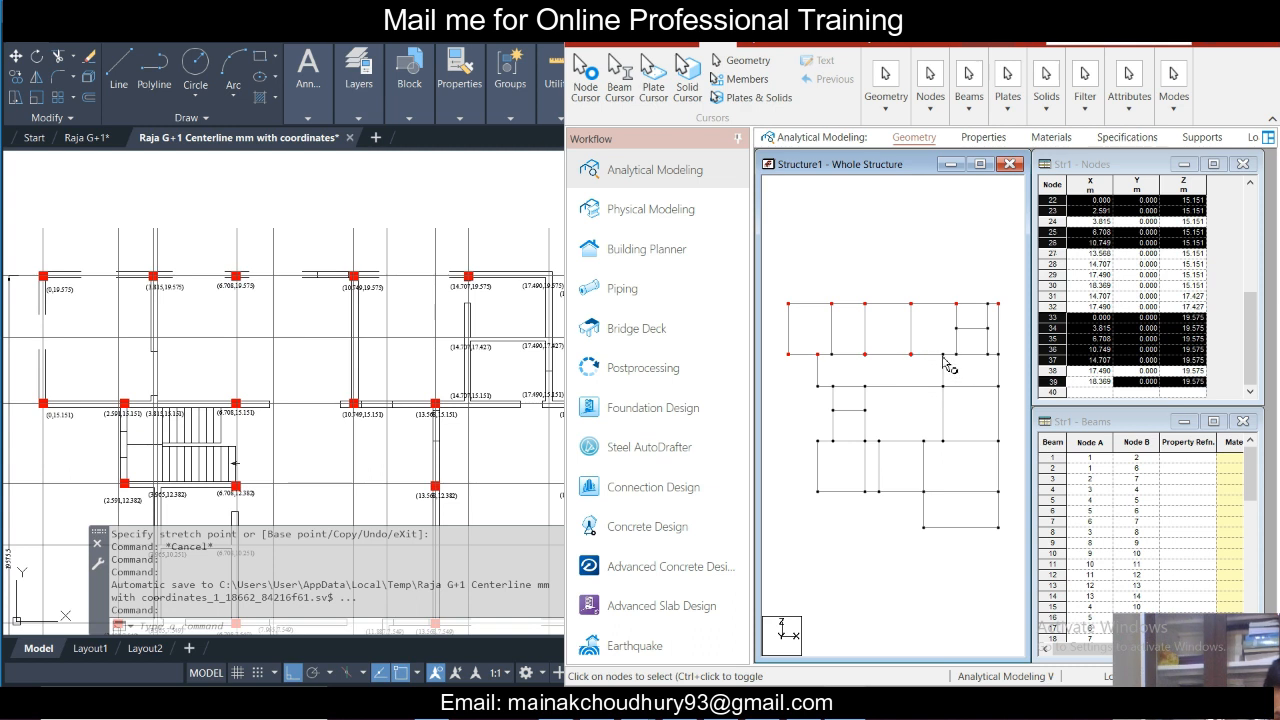
ctrl+click(944, 356)
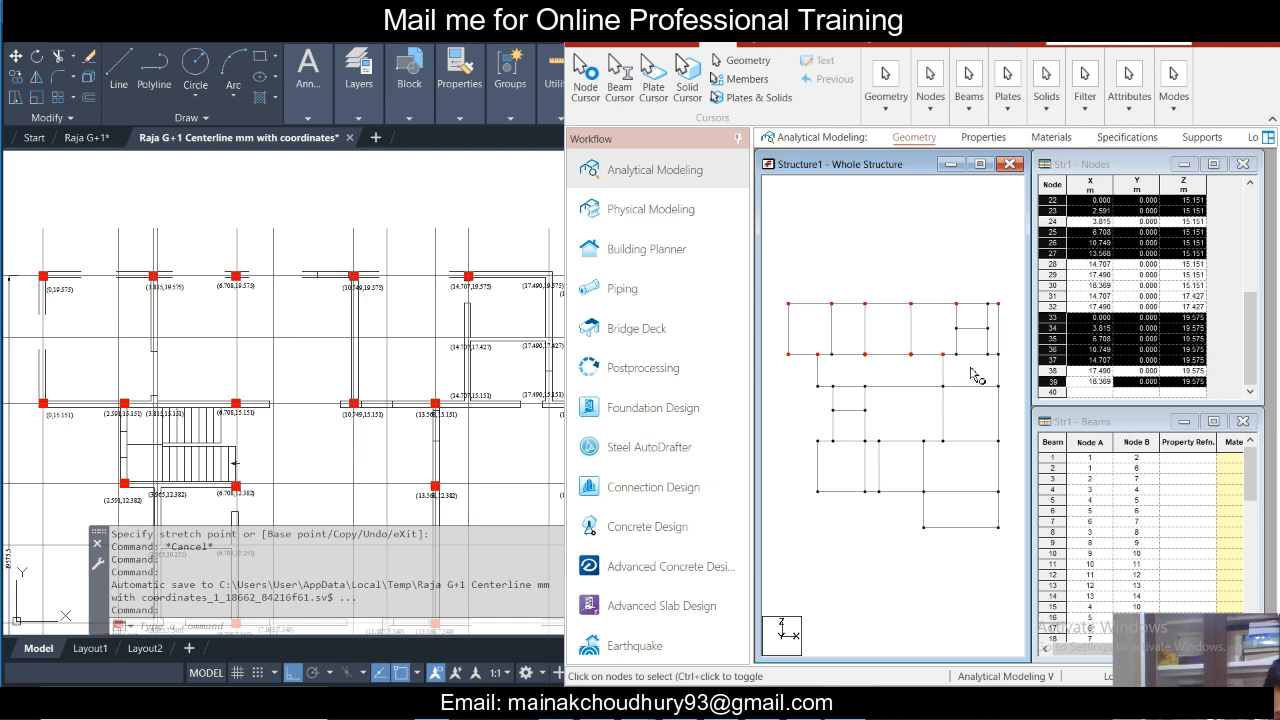
ctrl+click(998, 355)
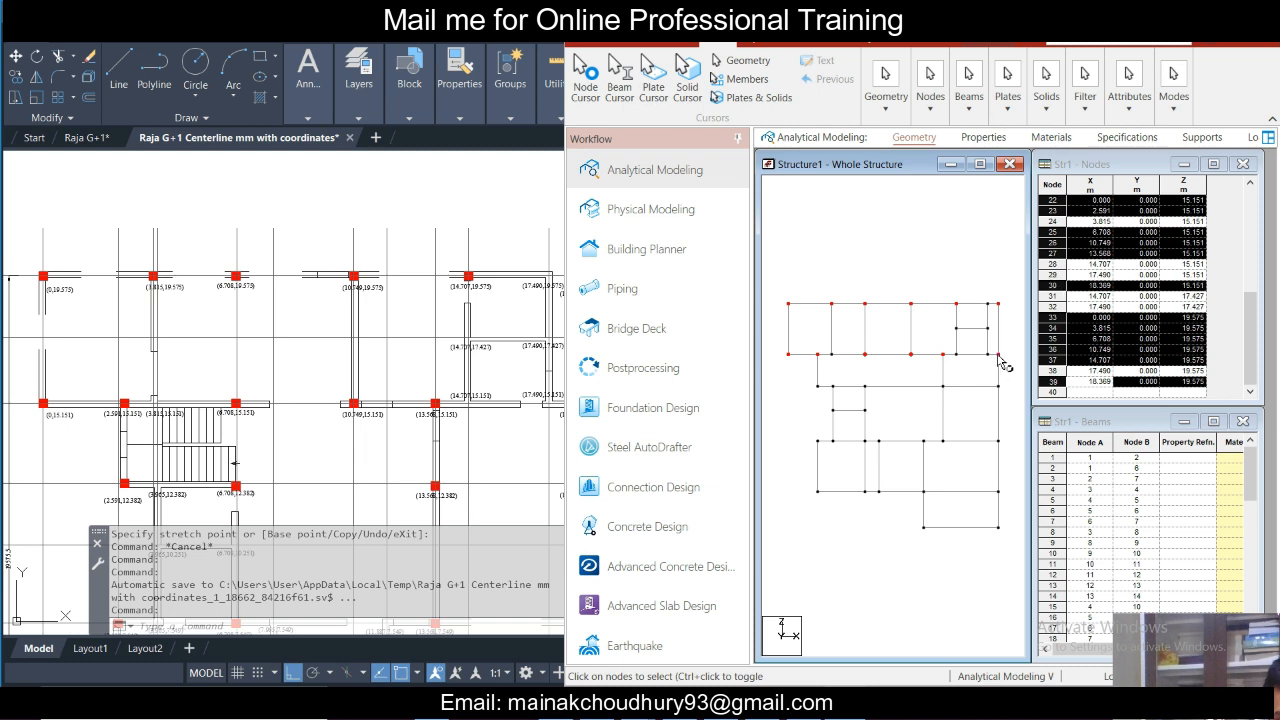
- Following the centreline drawing, add the column nodes along the Z 12.382 m and Z 7.549 m rows to the selection
ctrl+click(819, 386)
click(325, 382)
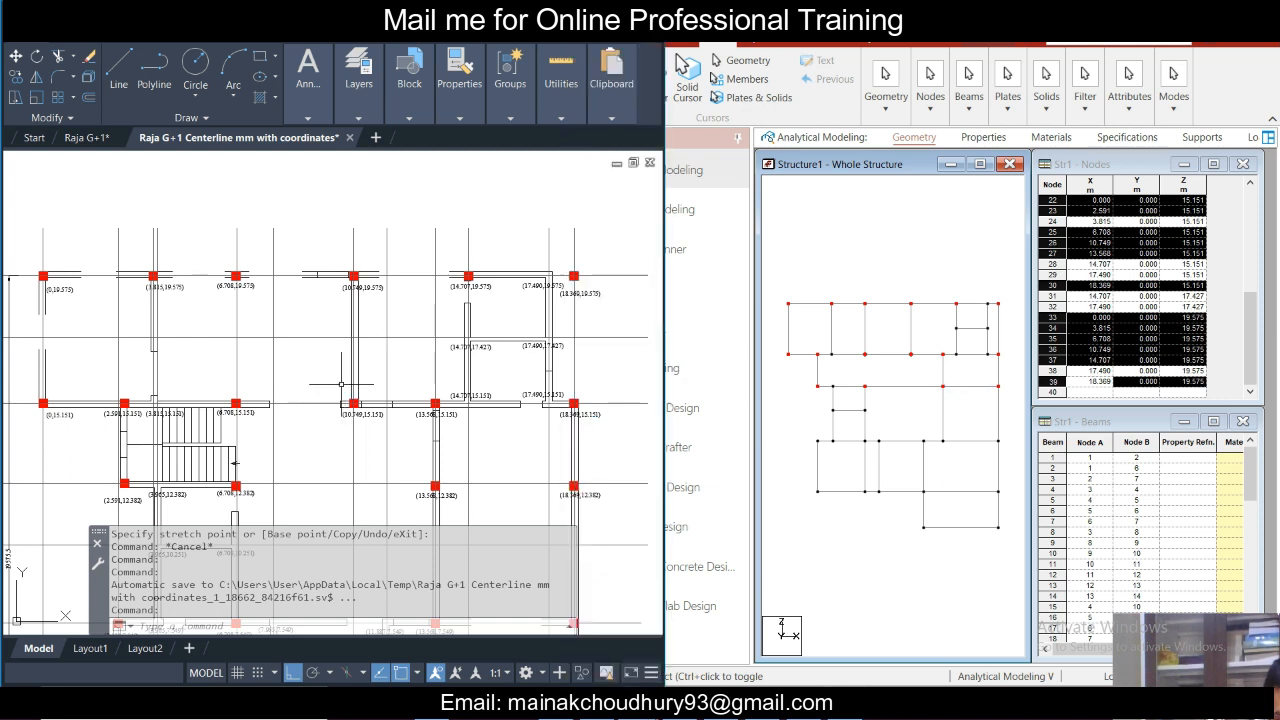
middle_drag(371, 505, 338, 247)
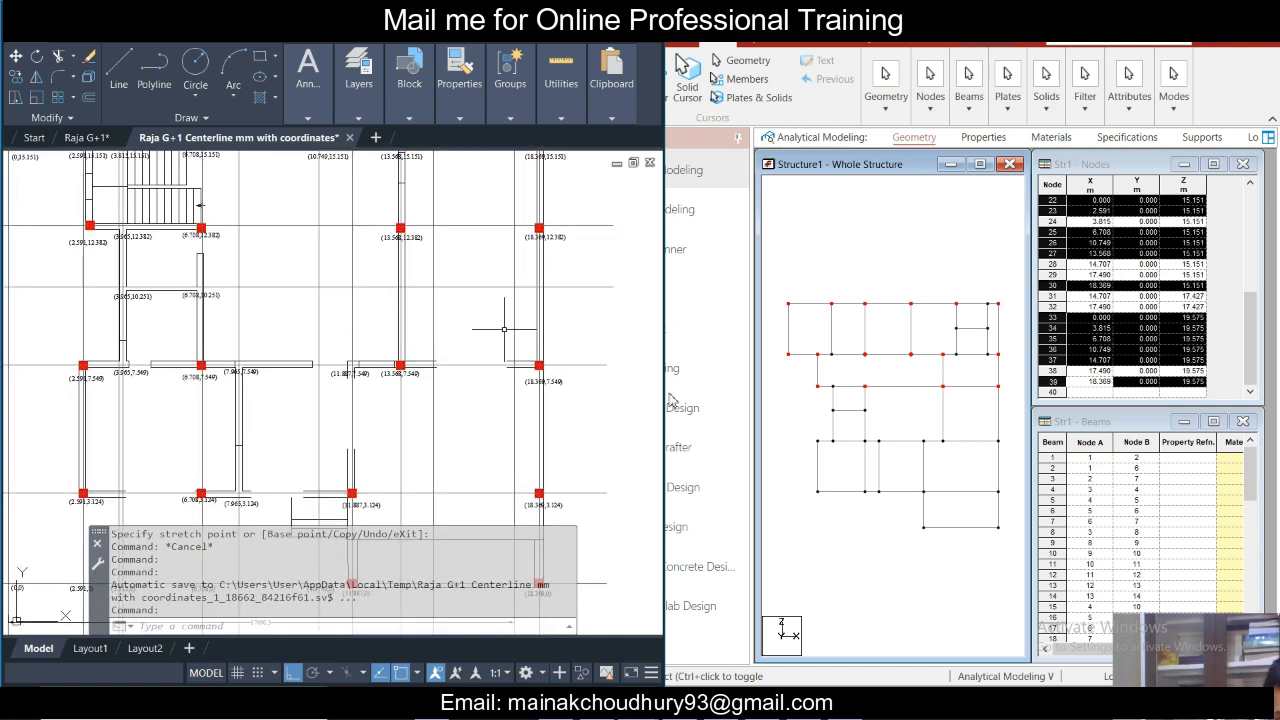
click(822, 451)
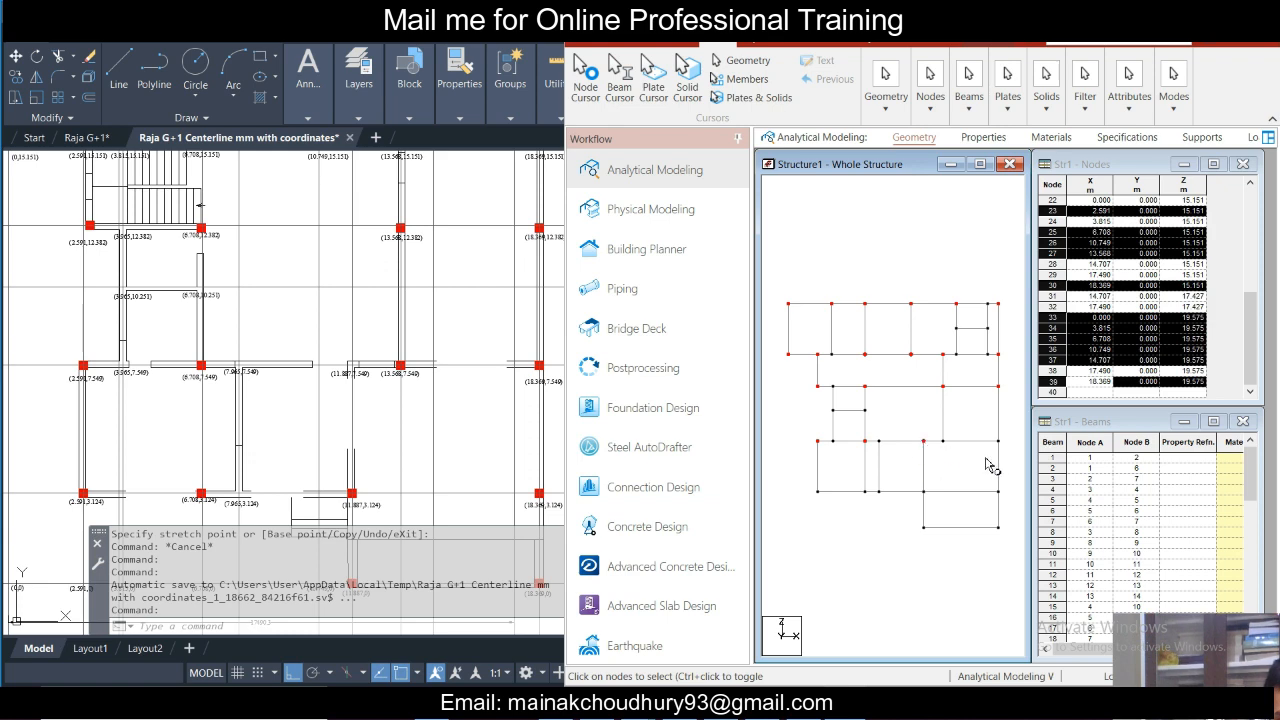
- Recheck the drawing's Z 7.549 m row, then deselect the node at X 11.887 m and select the one at X 13.568 m
click(468, 409)
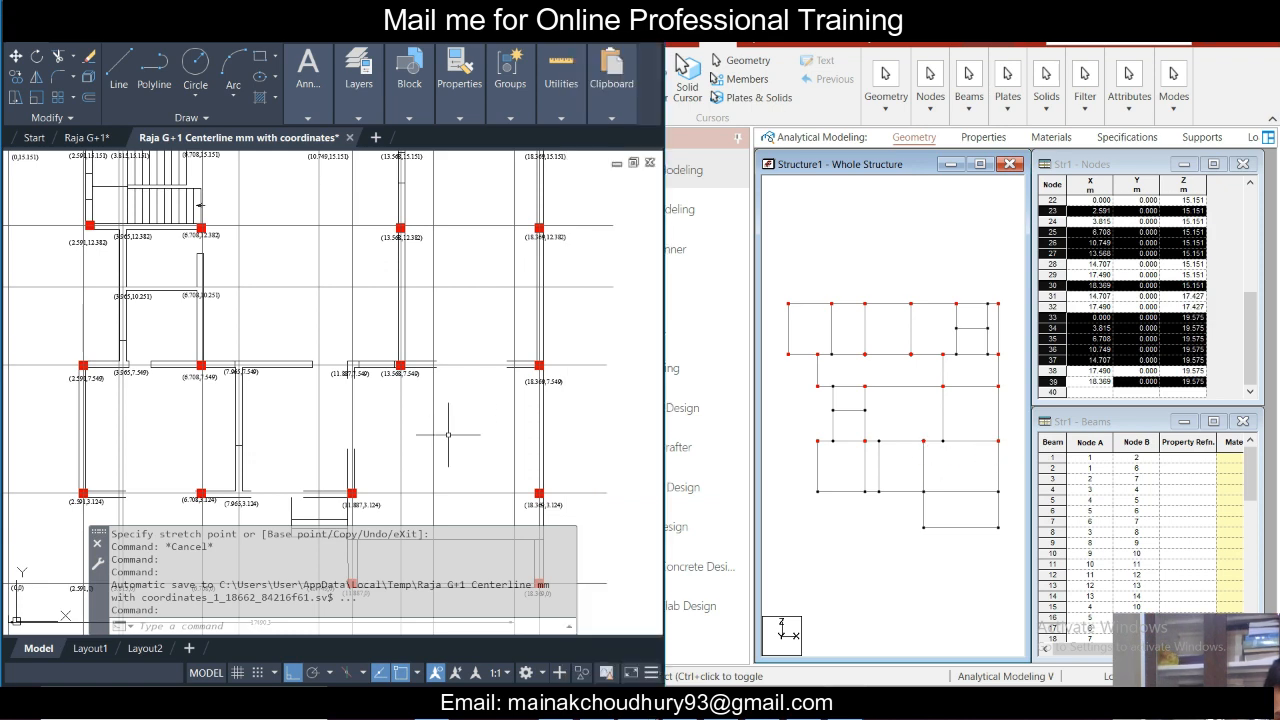
middle_drag(449, 435, 431, 311)
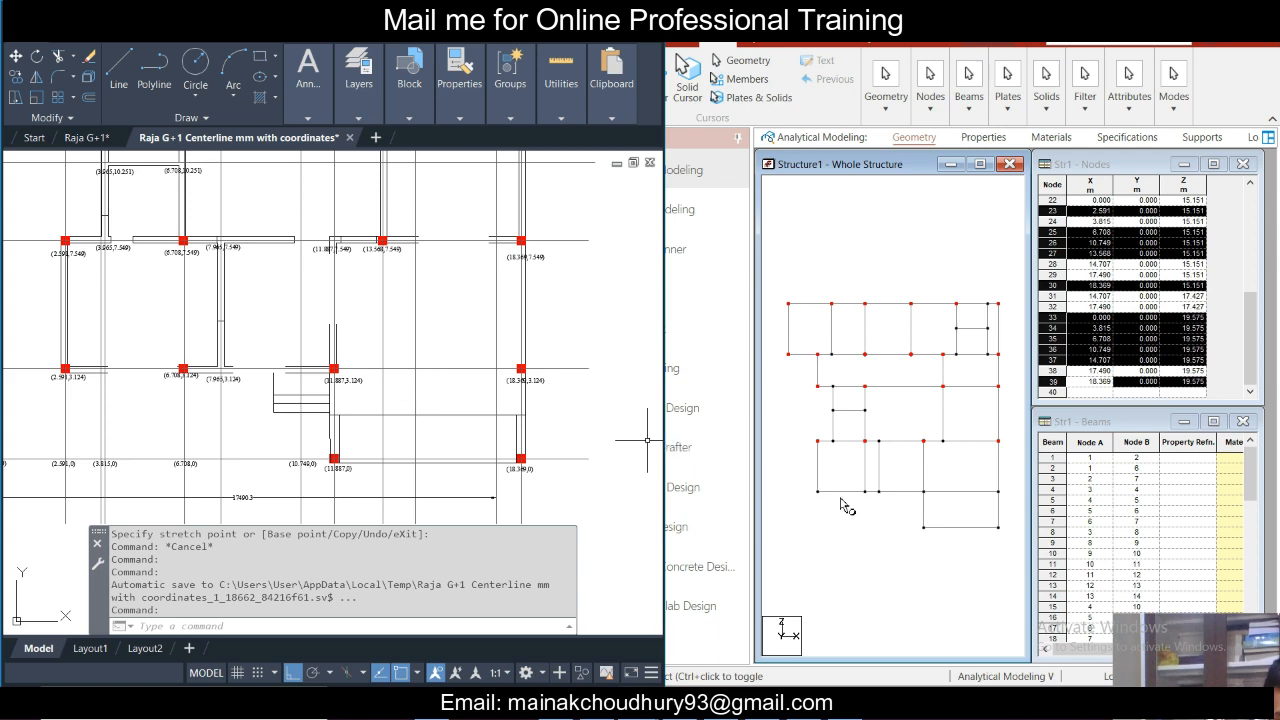
mouse_move(333, 444)
middle_down()
mouse_move(440, 432)
mouse_move(397, 431)
mouse_move(368, 462)
middle_up()
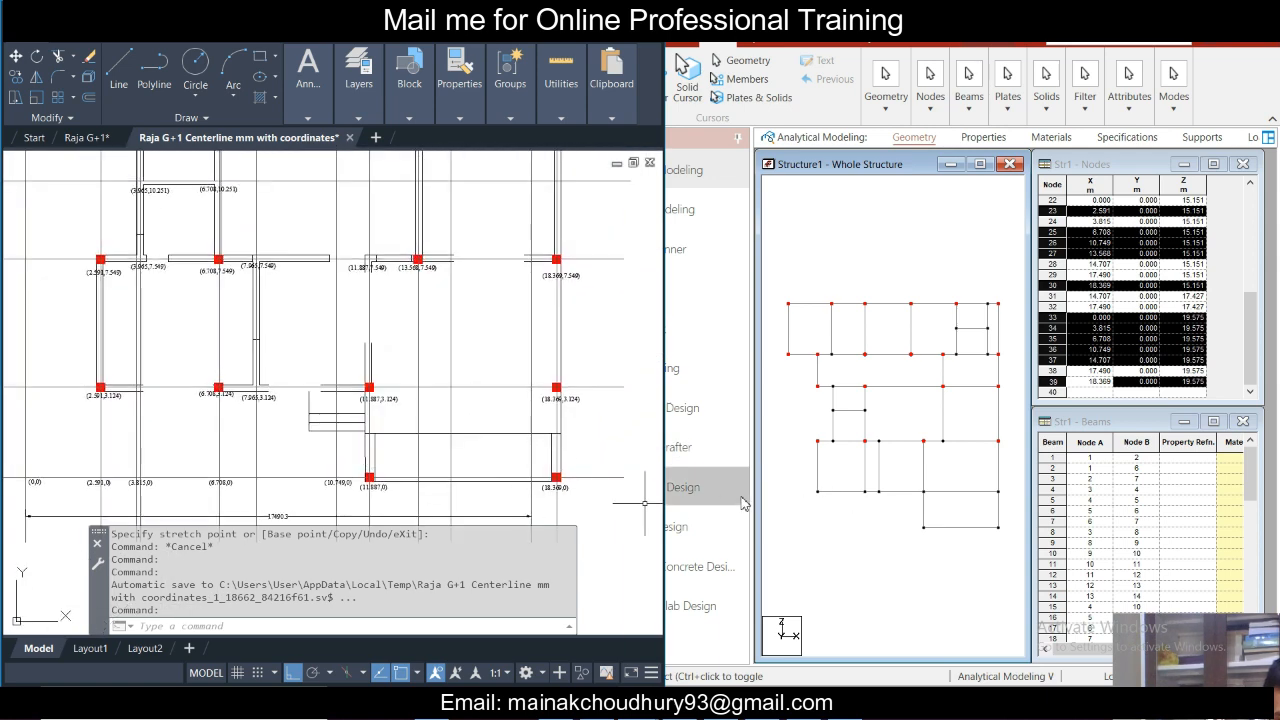
click(930, 450)
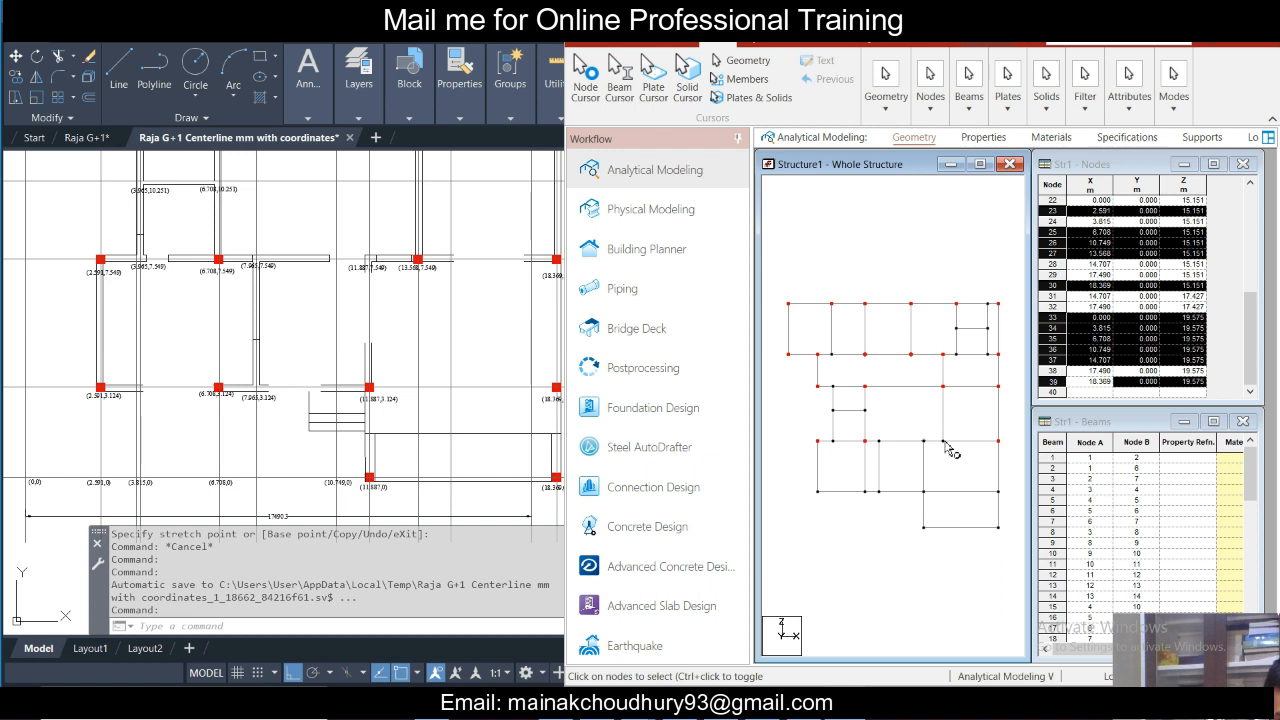
- Add the column nodes along the Z 3.124 m row and the two at Z 0, X 11.887 and 18.369 m, to the selection
ctrl+click(819, 493)
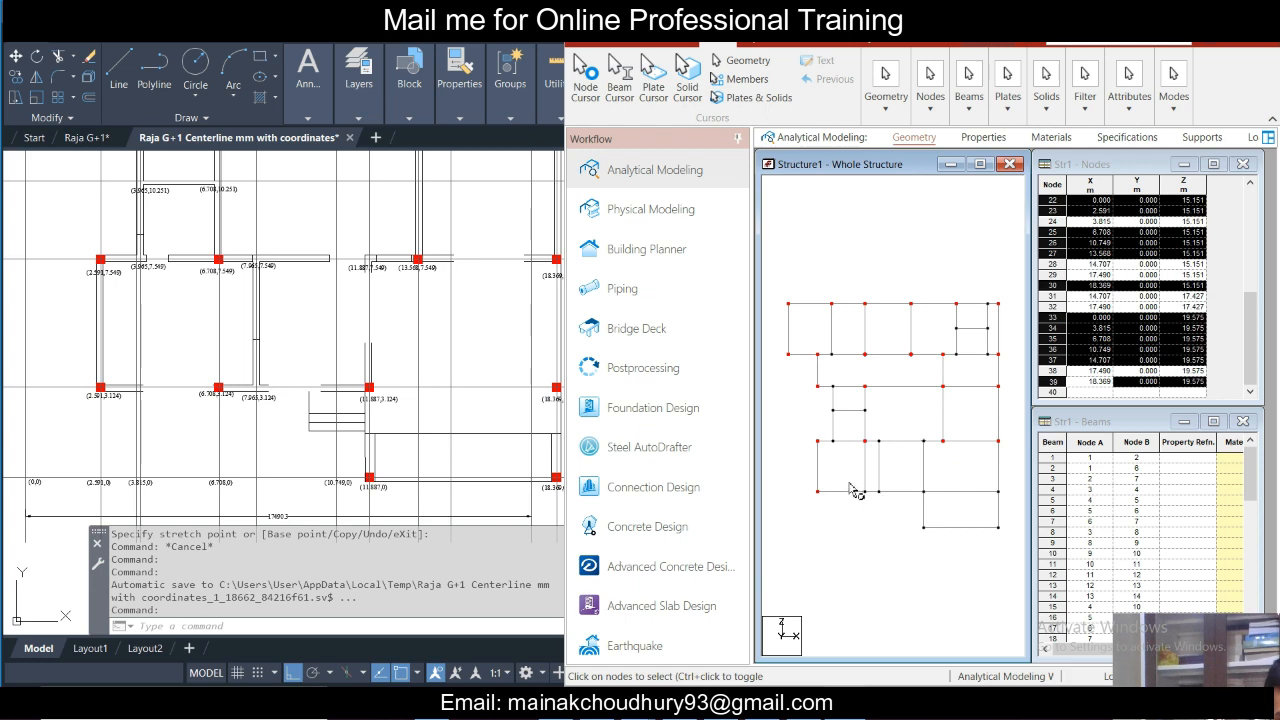
ctrl+click(868, 500)
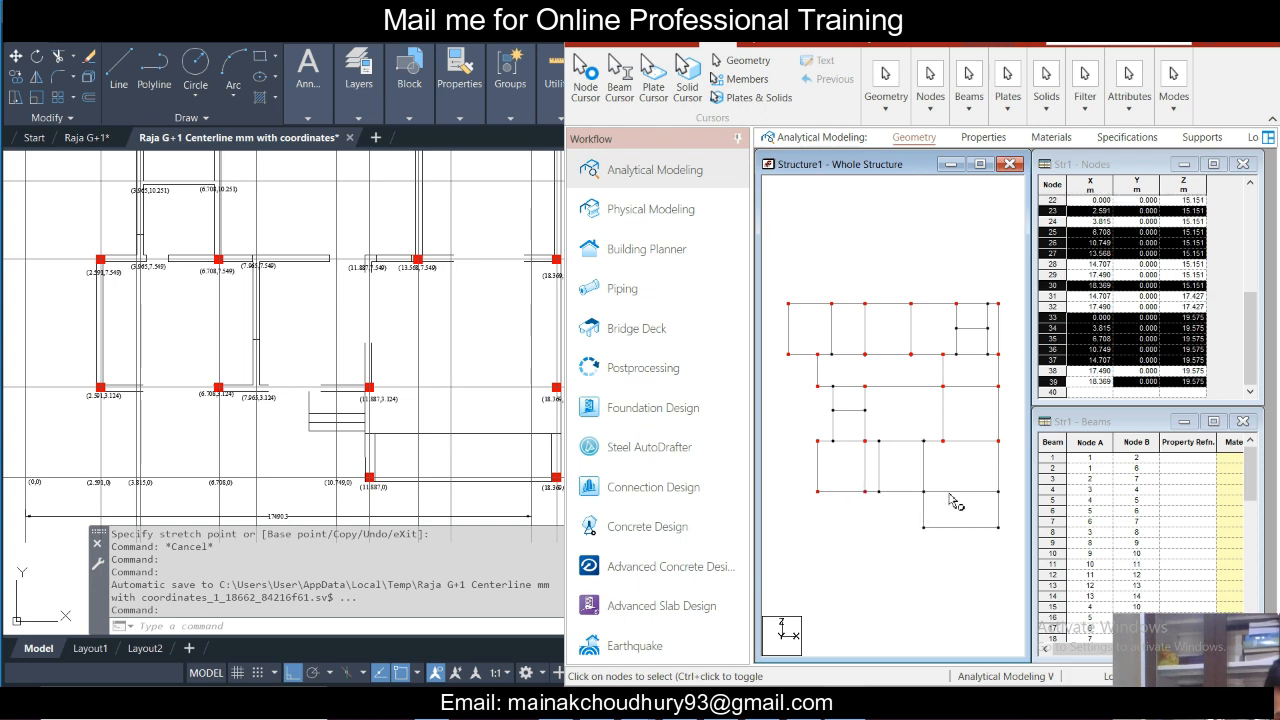
drag(979, 474, 1014, 556)
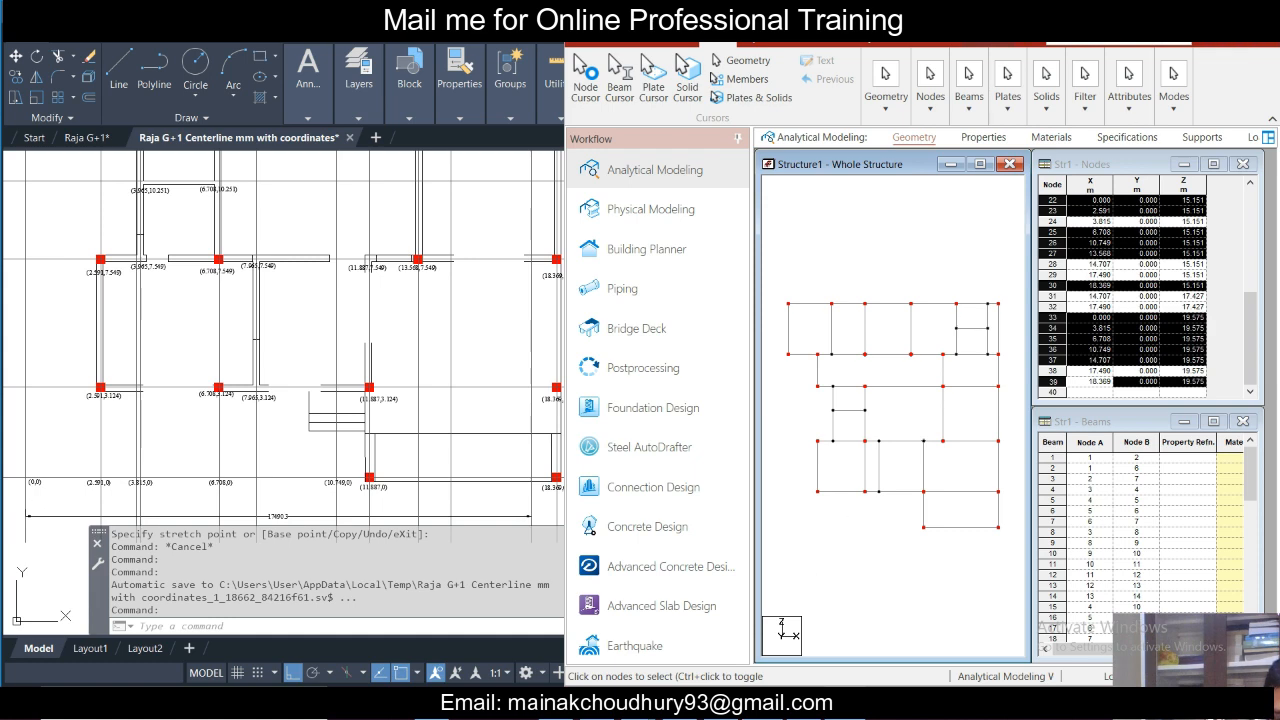
- Check the foundation and plinth levels in the design notes, then repeat the selected nodes translationally one step of -1.95 m in global Y
click(622, 704)
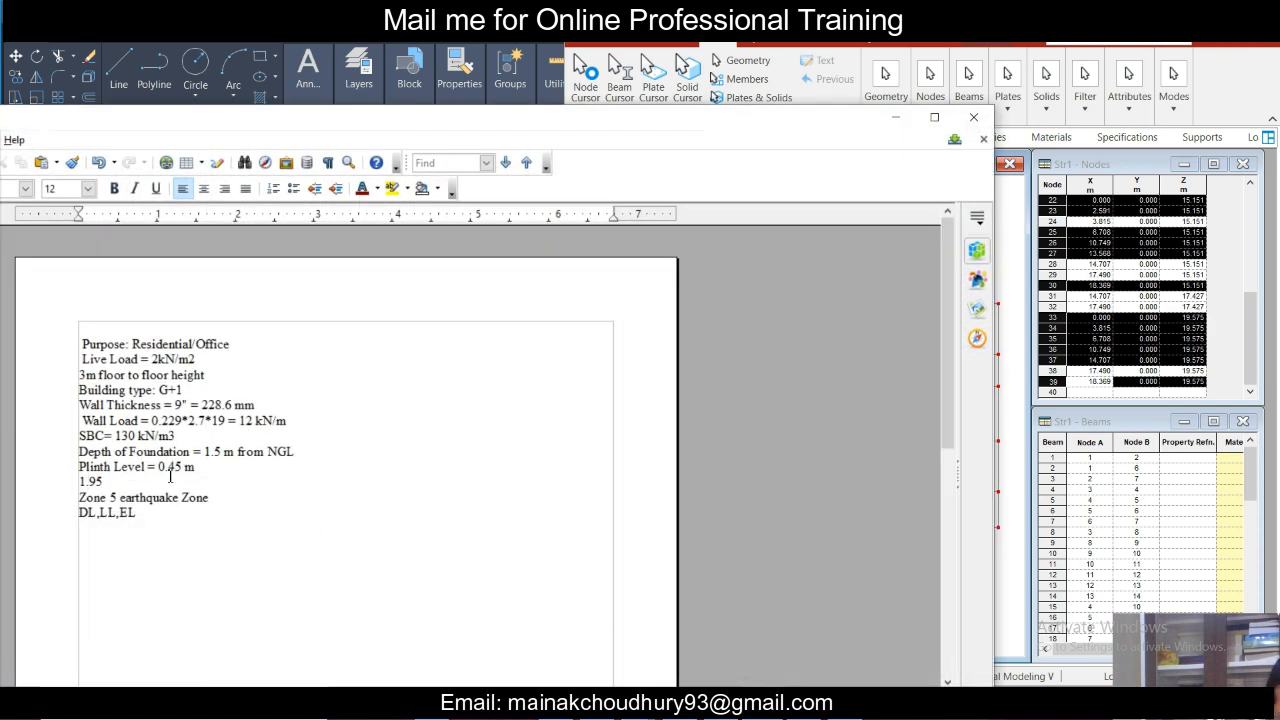
click(895, 117)
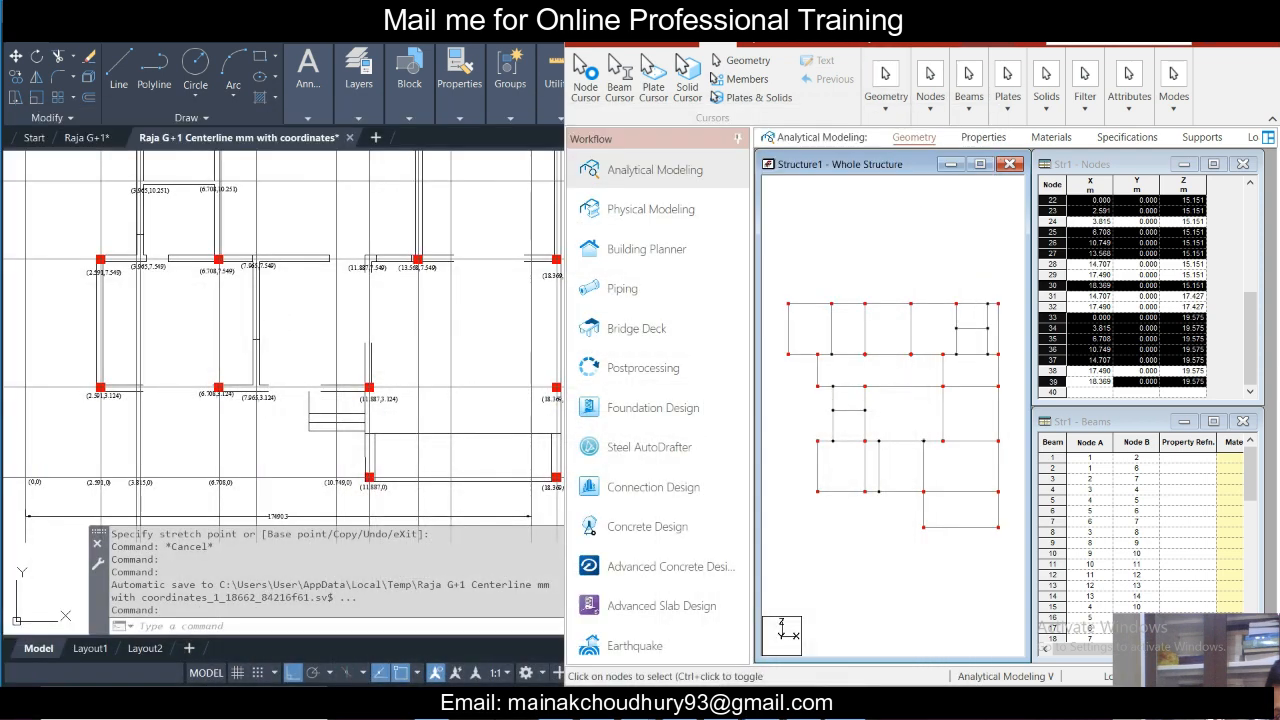
click(1215, 14)
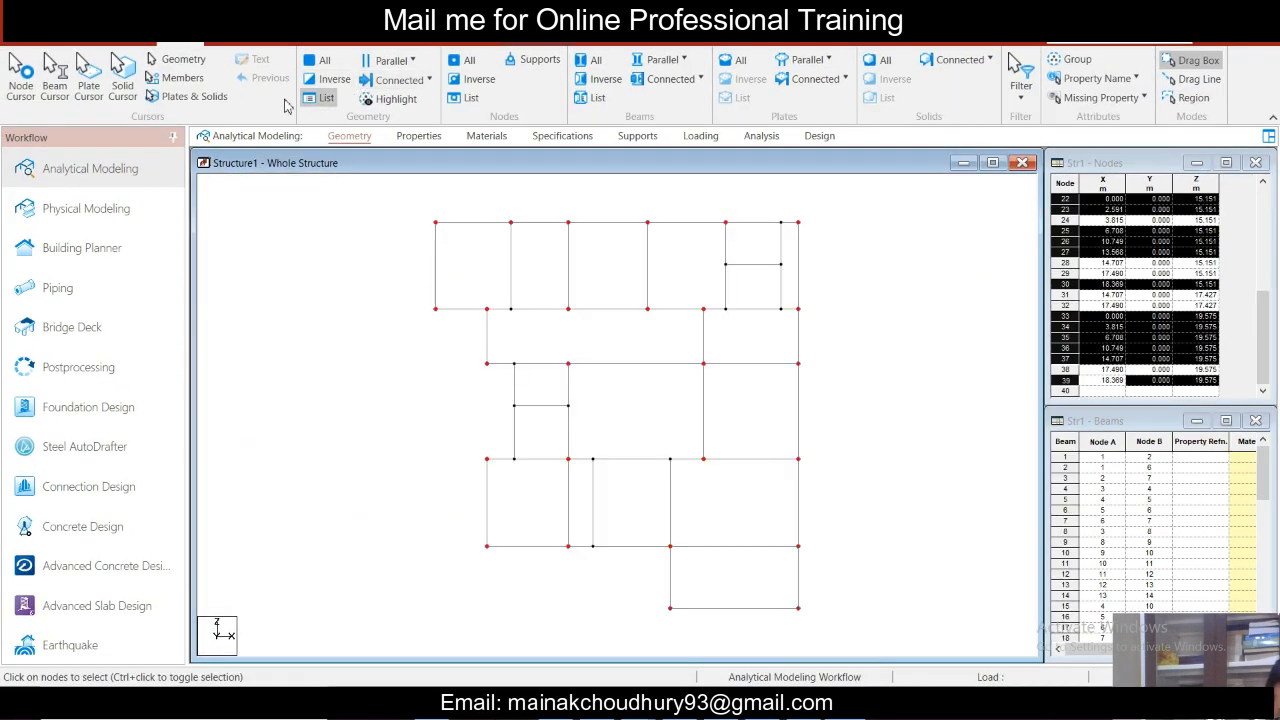
click(97, 43)
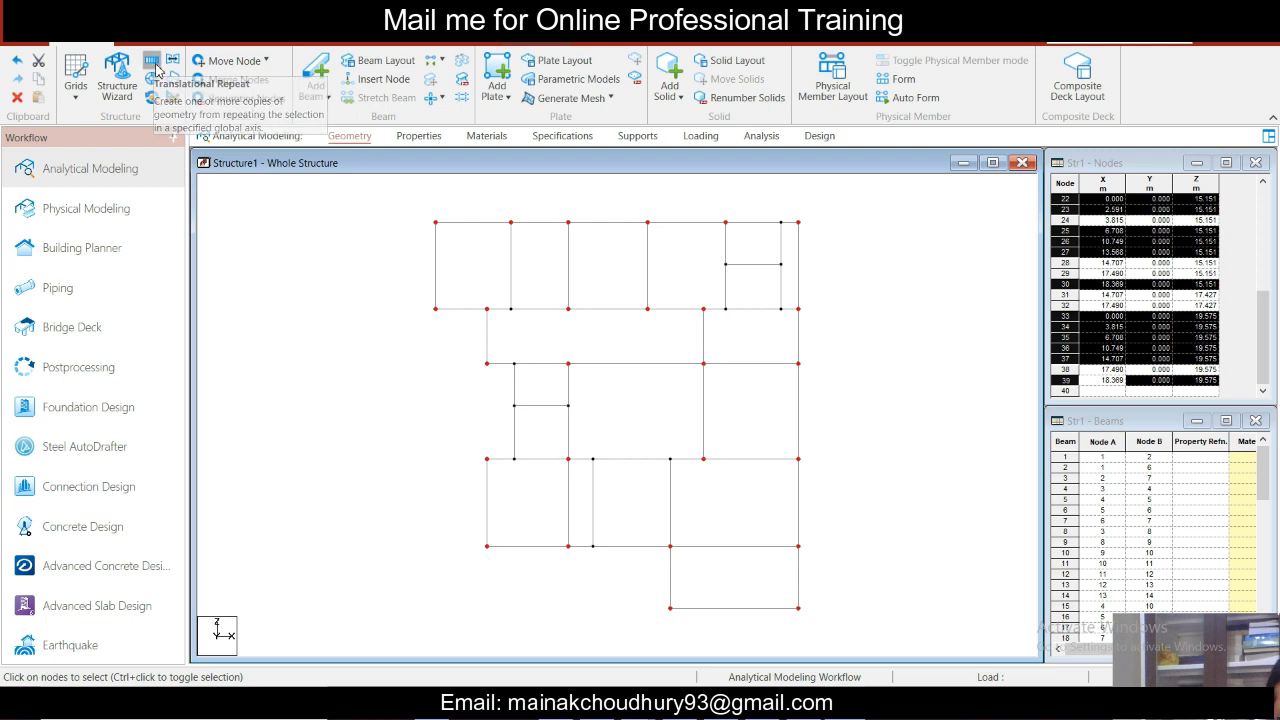
click(153, 62)
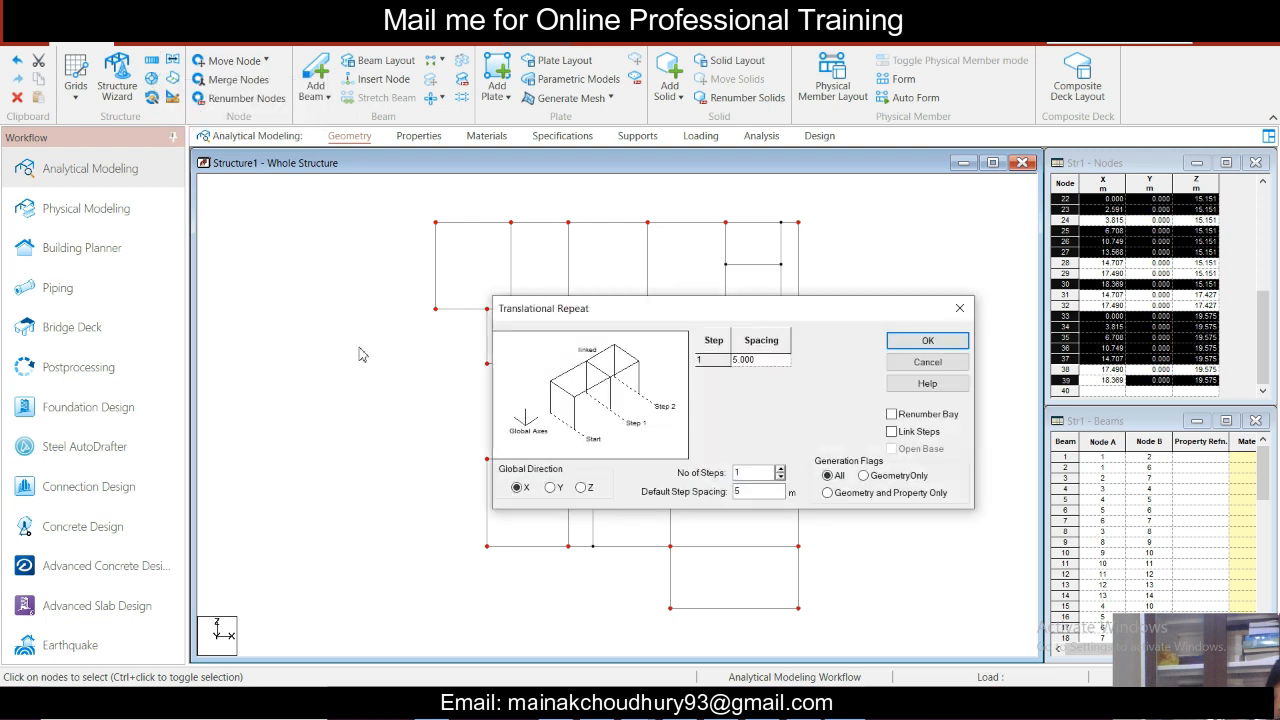
click(549, 488)
double_click(755, 491)
key(BackSpace)
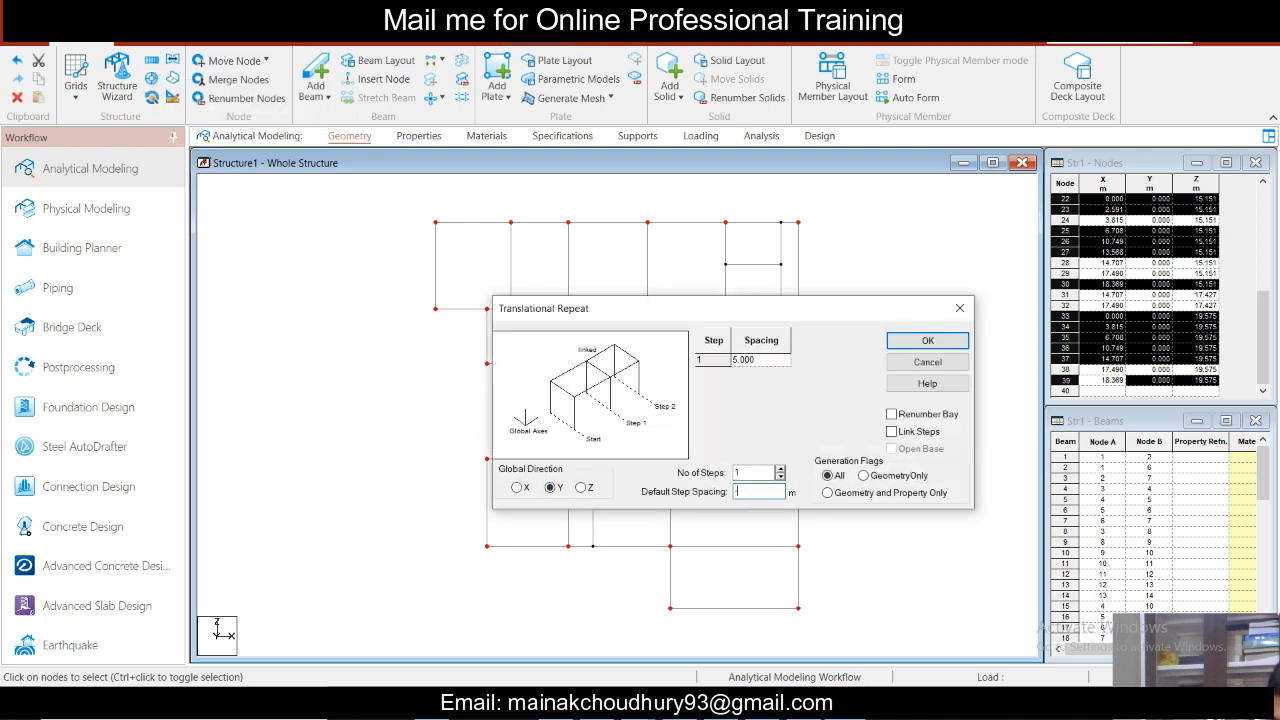
text(-1.95)
click(778, 364)
click(953, 344)
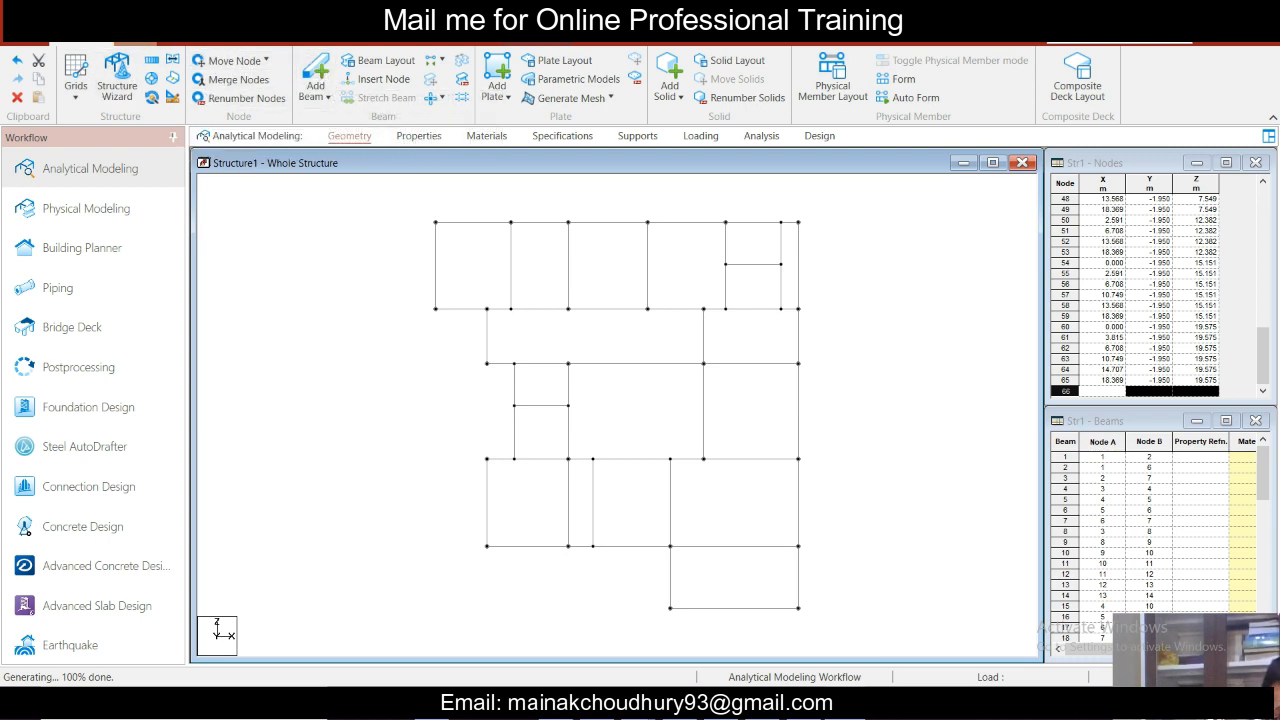
- In an isometric view, add columns between the base and plinth nodes at X 0, 3.815 and 6.708 m along the Z 19.575 m row
click(133, 42)
click(325, 61)
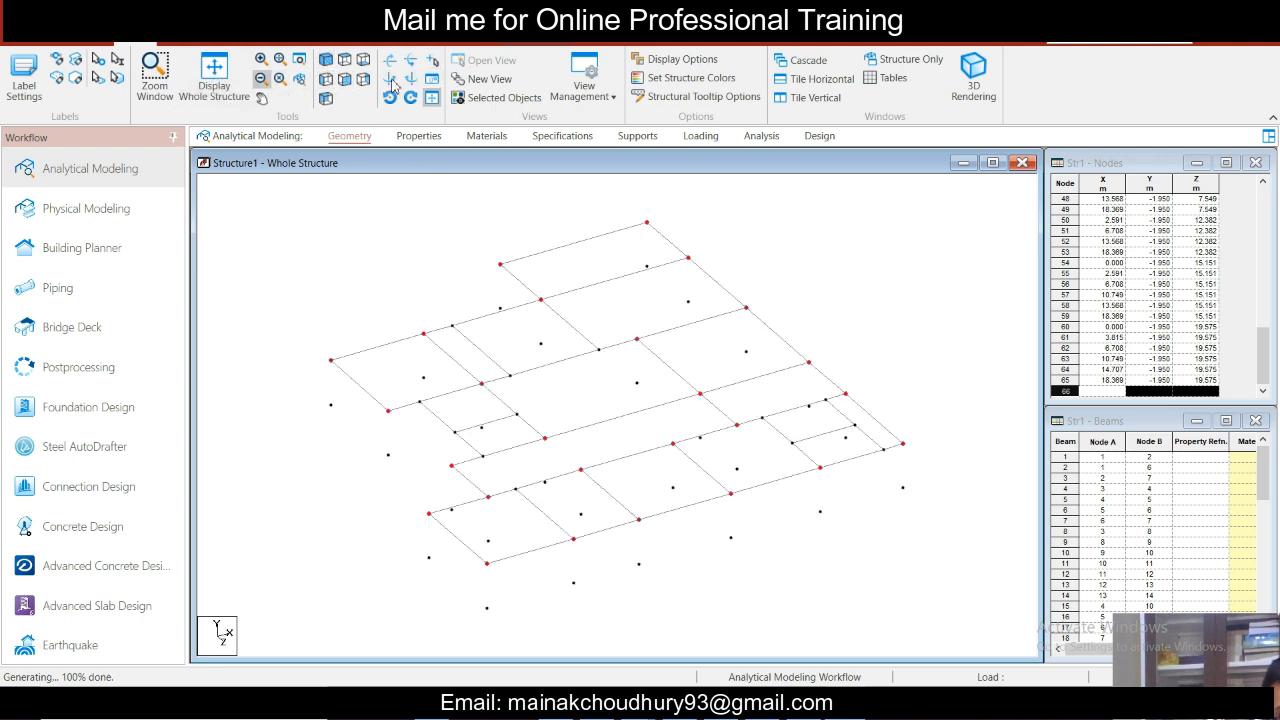
click(90, 41)
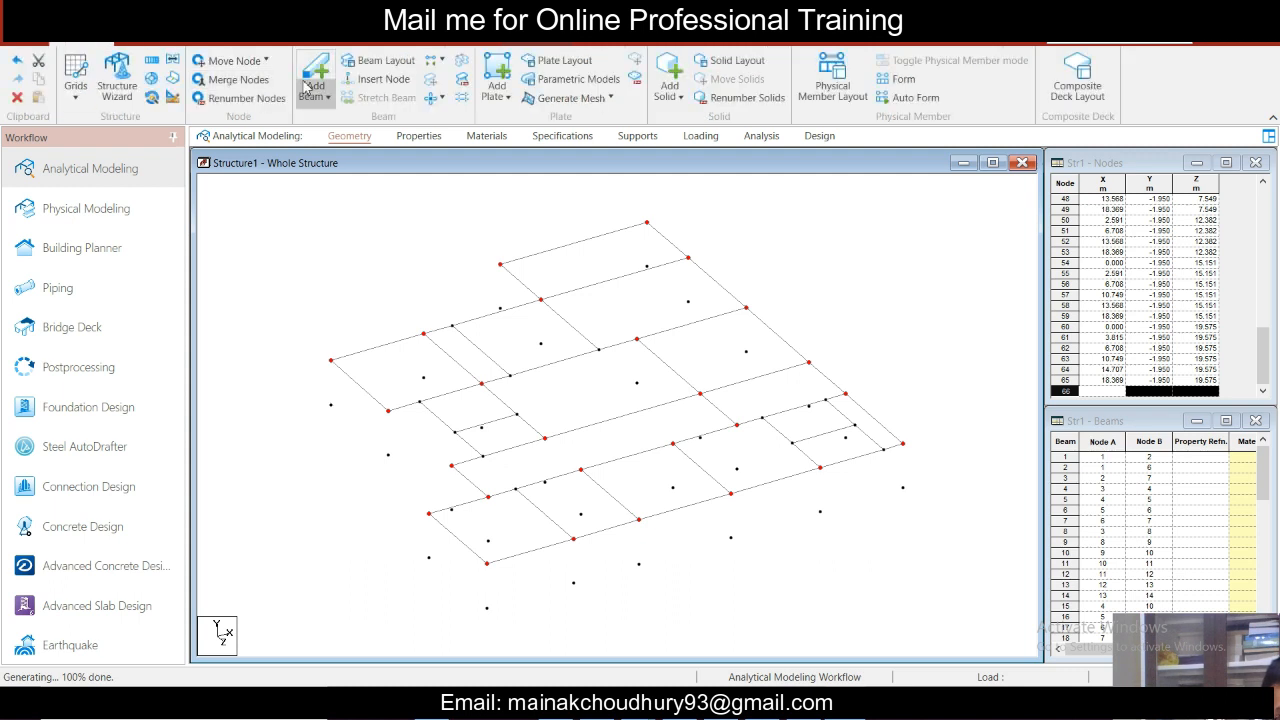
click(315, 78)
click(487, 607)
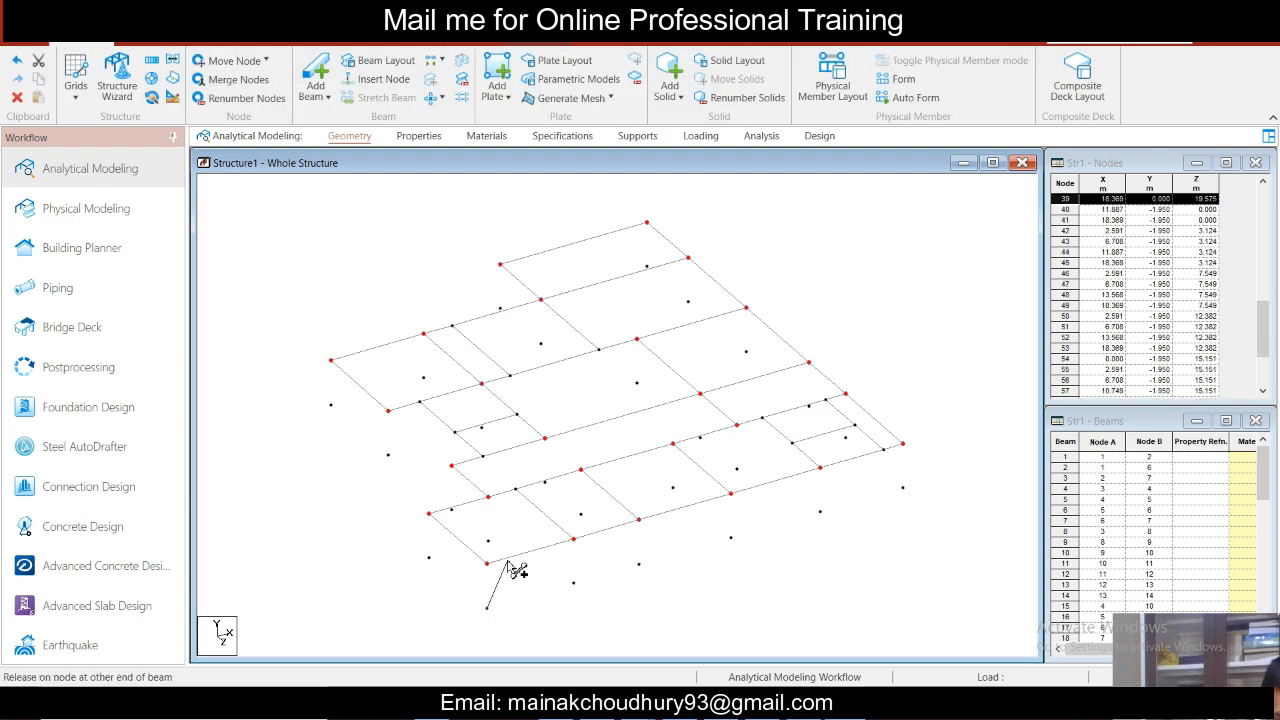
click(487, 563)
click(573, 582)
click(573, 539)
click(639, 563)
click(639, 519)
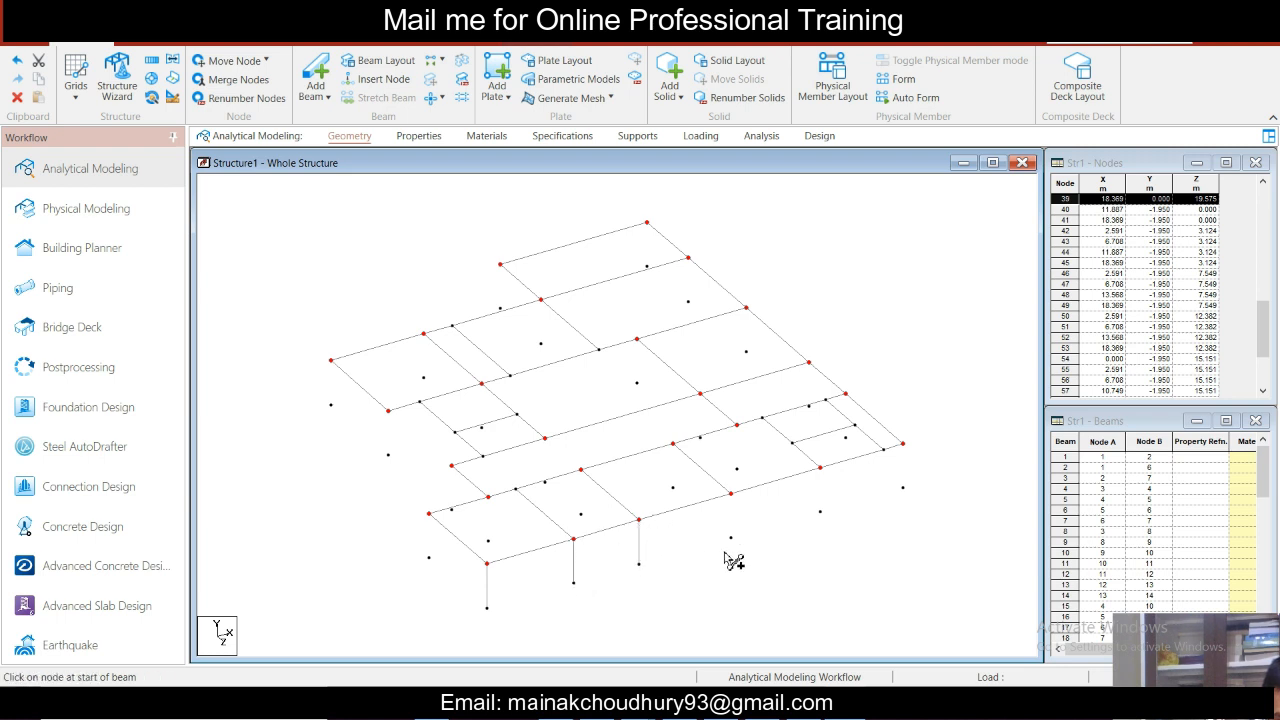
- Add the remaining Z 19.575 m row columns at X 10.749, 14.707 and 18.369 m from the base nodes up to plinth level
drag(731, 537, 731, 494)
click(820, 511)
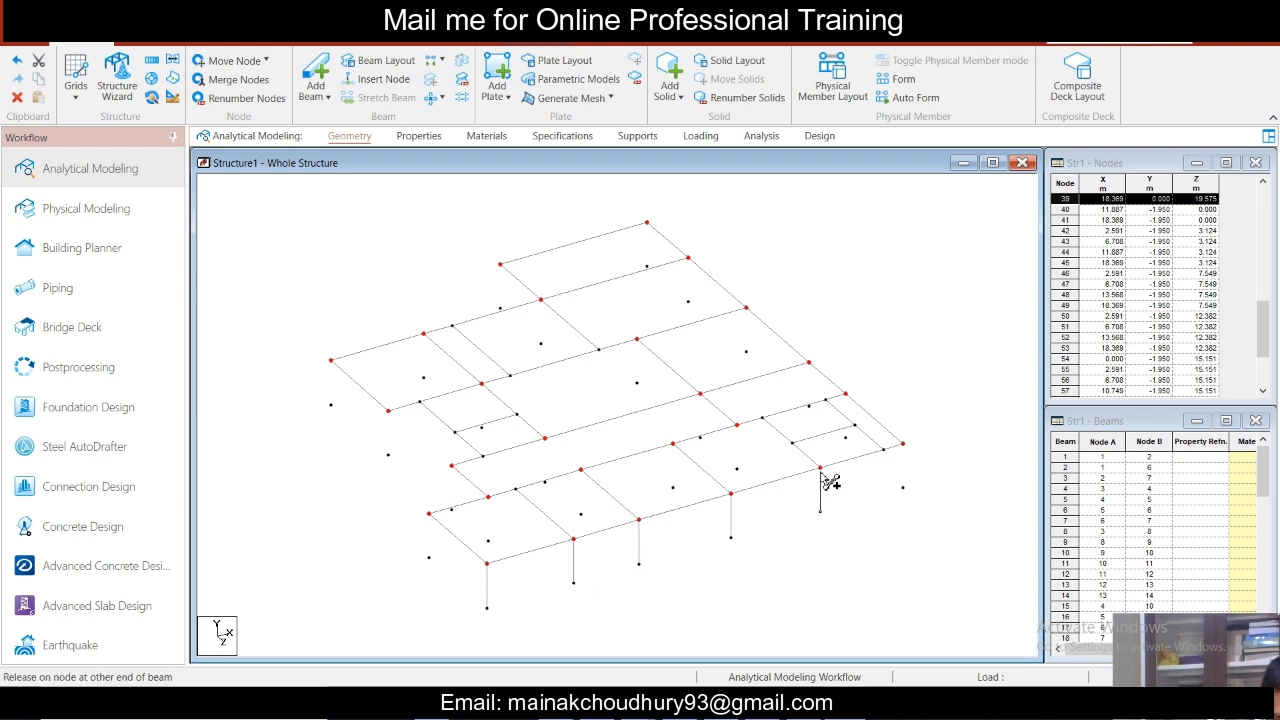
click(820, 467)
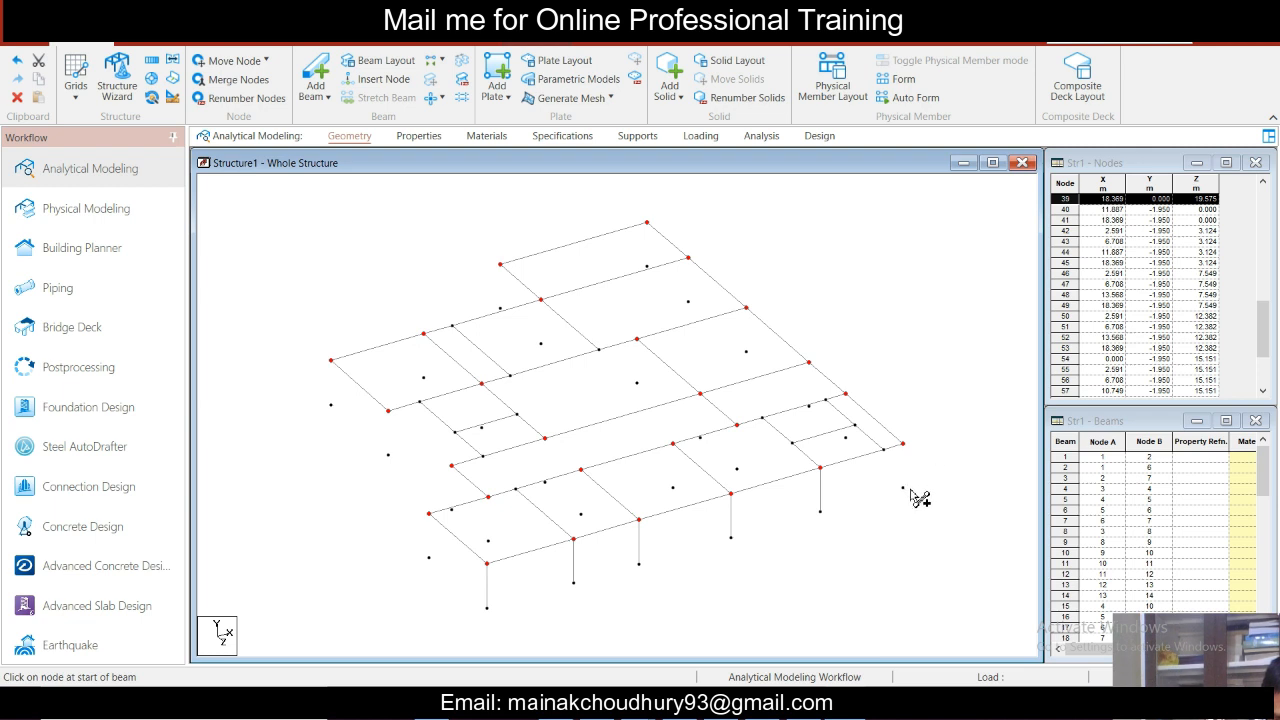
drag(902, 487, 903, 445)
- Add columns along the Z 15.151 m row at X 0, 2.591, 6.708, 10.749, 13.568 and 18.369 m from base to plinth nodes
drag(429, 557, 488, 497)
drag(580, 515, 580, 470)
drag(673, 487, 673, 443)
drag(737, 469, 737, 425)
drag(846, 438, 846, 395)
- Add columns at X 2.591 m, Z 7.549 m, and at every base node of the Z 3.124 m and Z 0 rows up to plinth level
drag(389, 455, 383, 413)
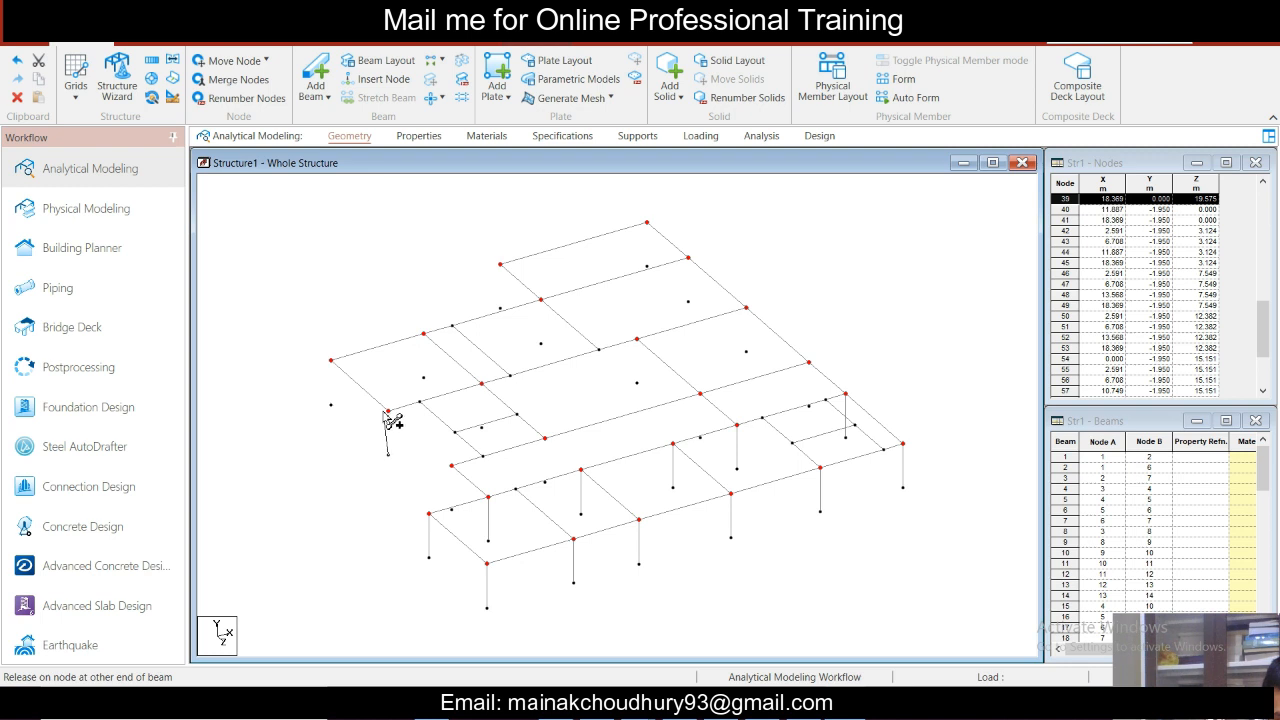
drag(388, 412, 331, 361)
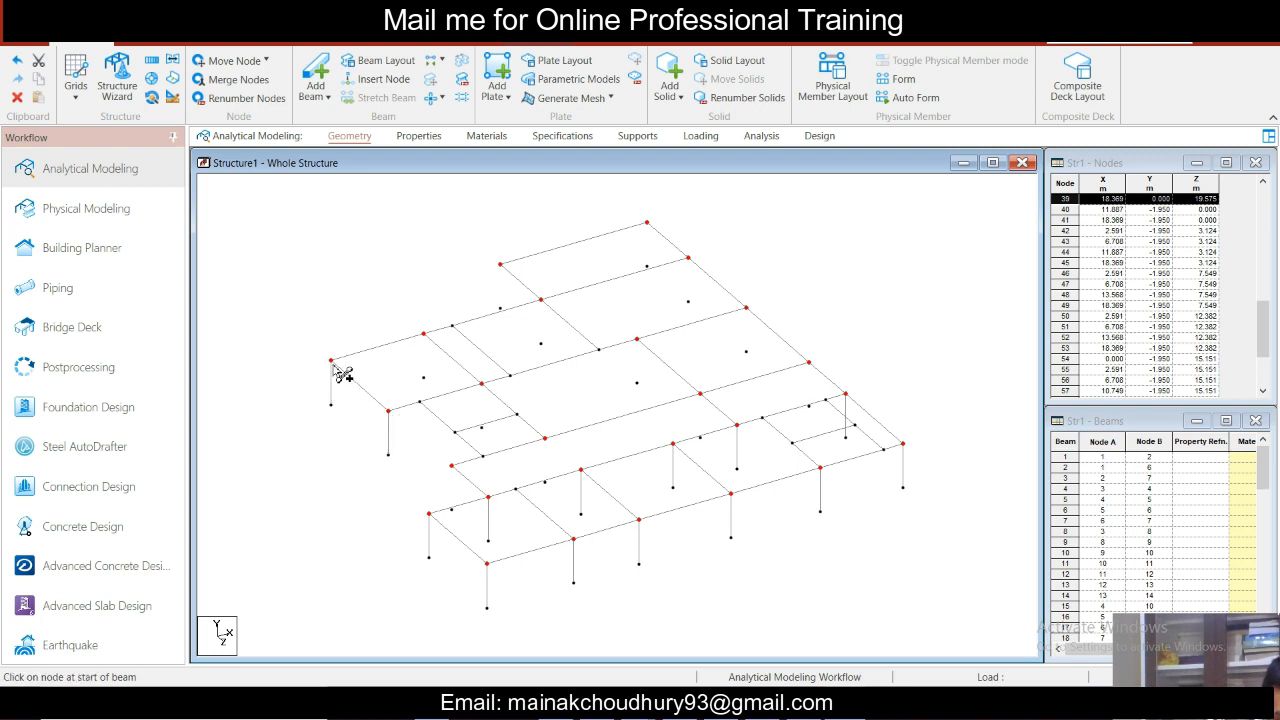
drag(424, 379, 424, 334)
drag(541, 343, 500, 265)
drag(646, 267, 646, 223)
drag(688, 301, 688, 258)
- Add the remaining columns along the Z 7.549 m row and all columns along the Z 12.382 m row up to plinth level
drag(747, 351, 746, 307)
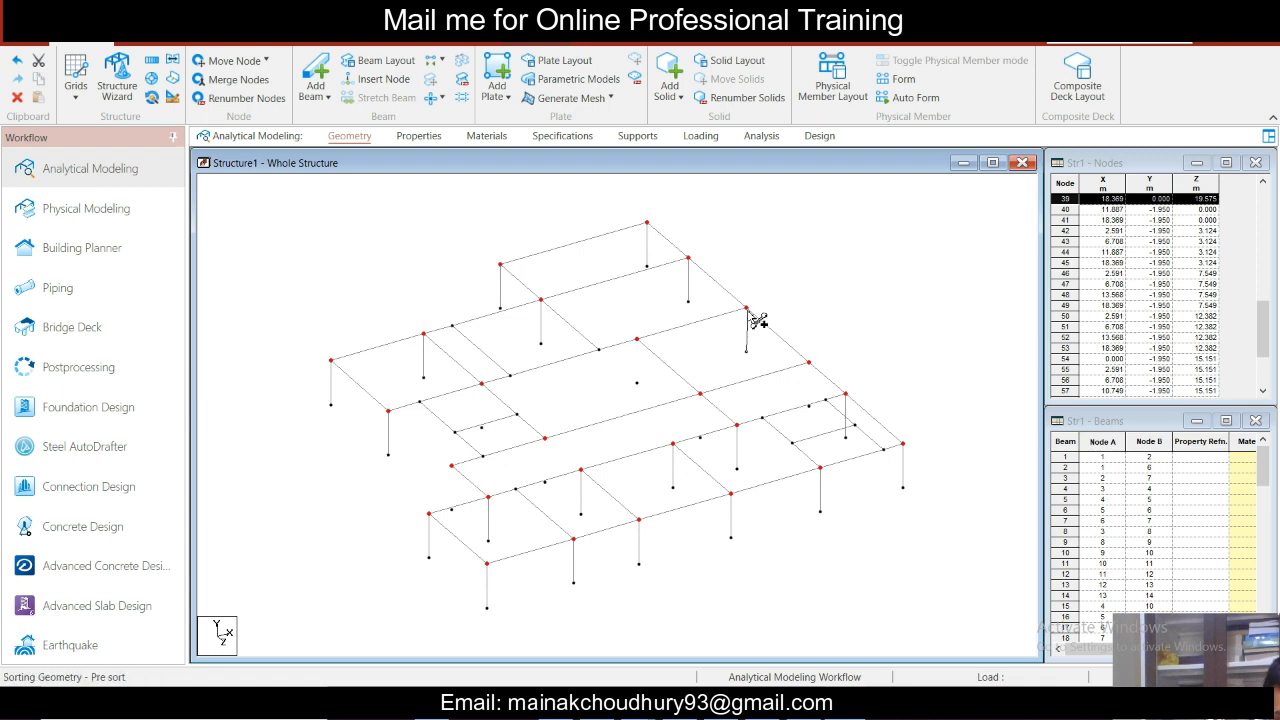
drag(810, 407, 809, 363)
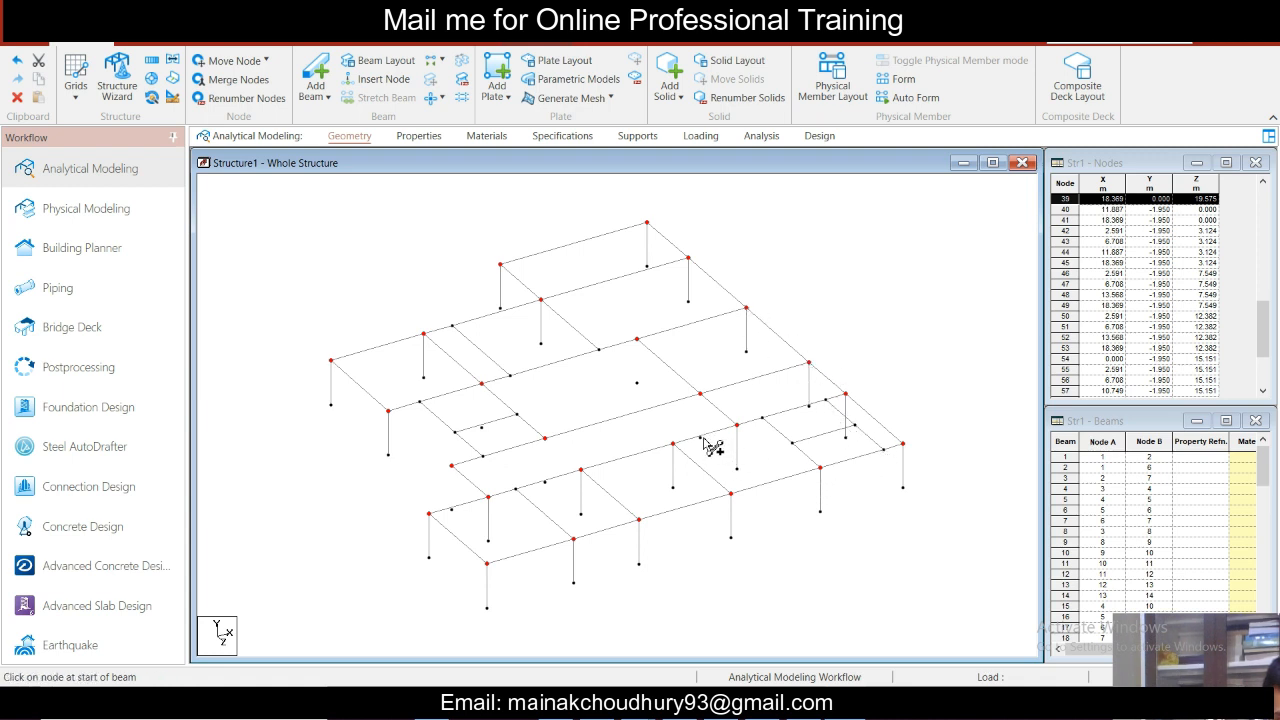
mouse_move(703, 437)
mouse_down()
mouse_move(712, 398)
mouse_move(636, 339)
mouse_up()
drag(557, 492, 560, 449)
drag(452, 512, 493, 397)
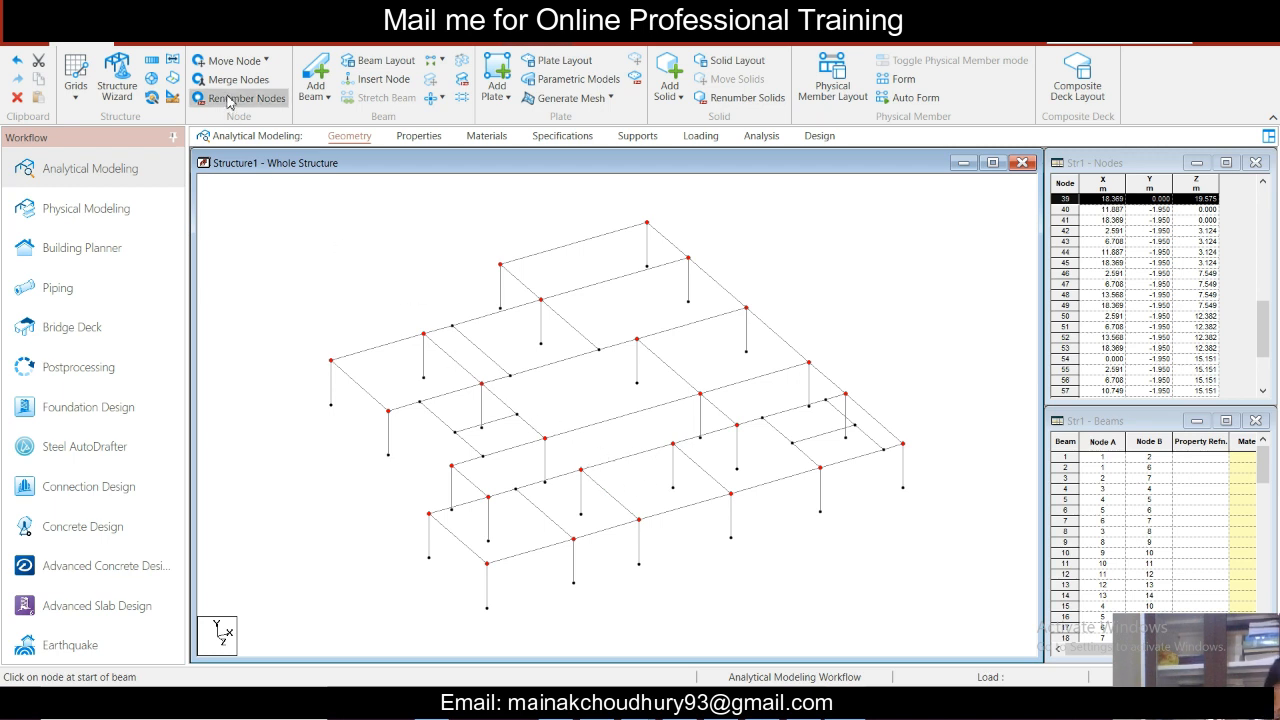
- Create a new view of only the selected plinth-level nodes, displayed in the active window
right_click(443, 328)
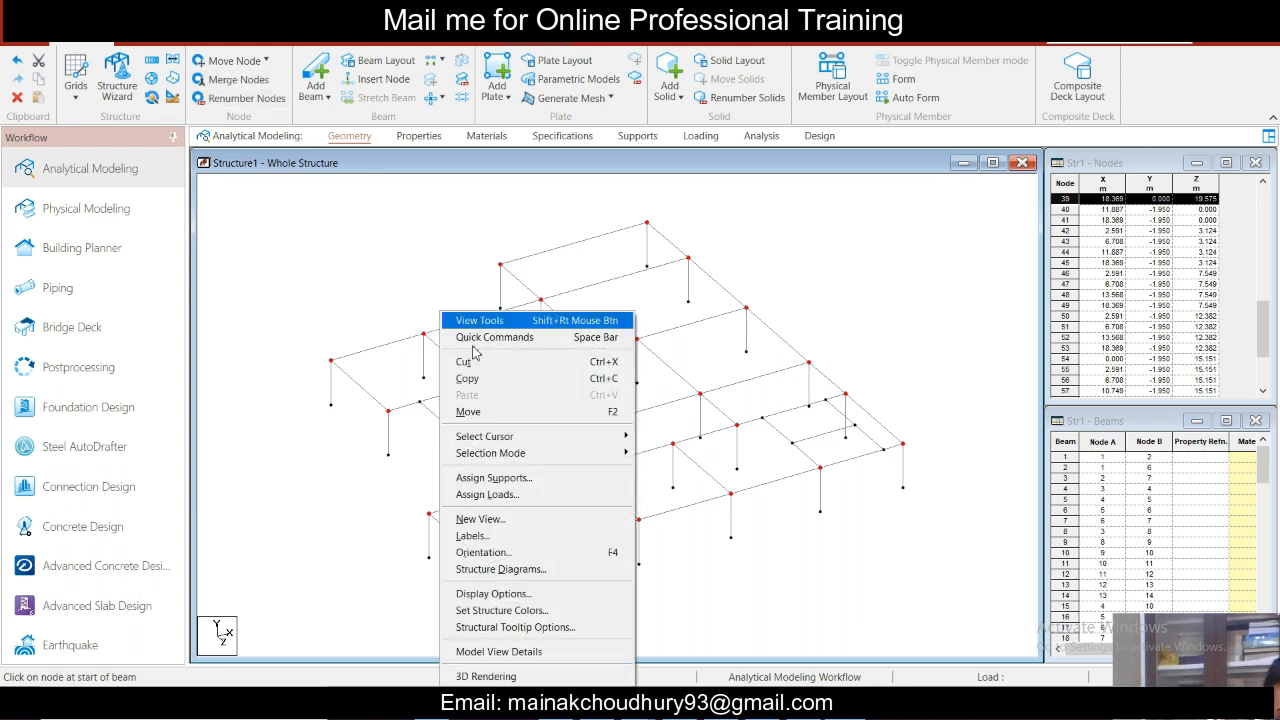
click(570, 520)
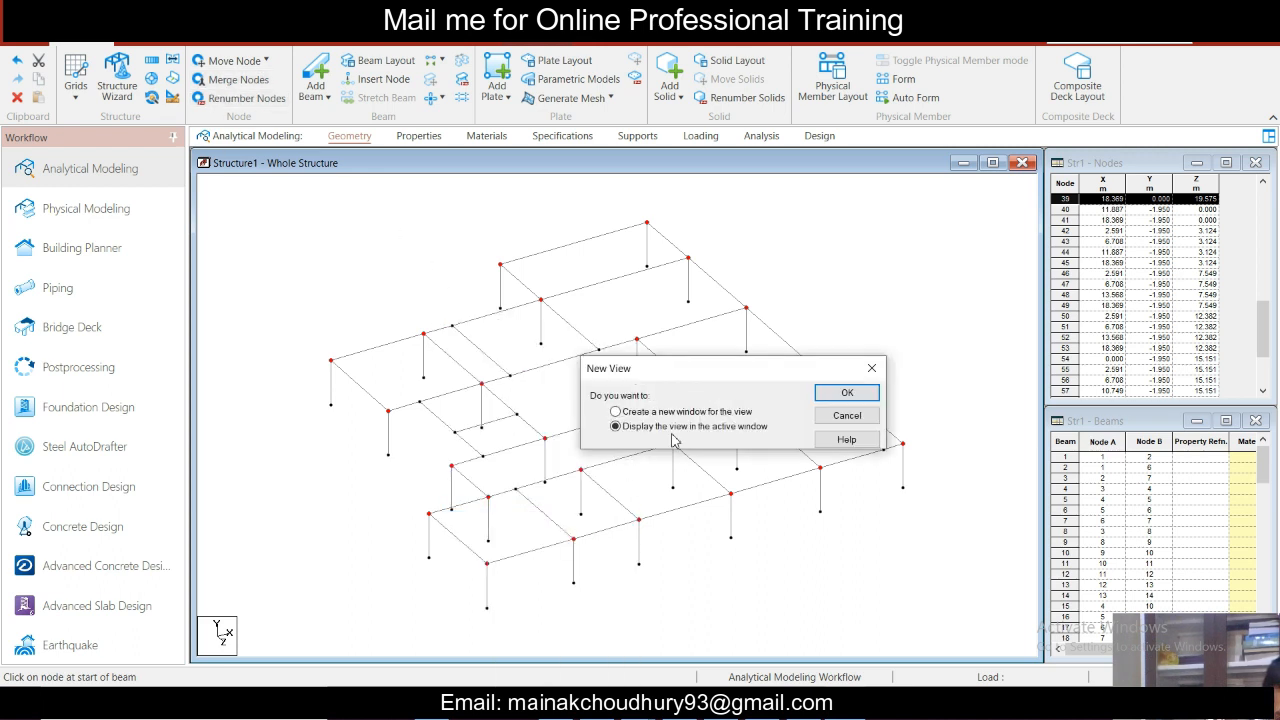
click(847, 396)
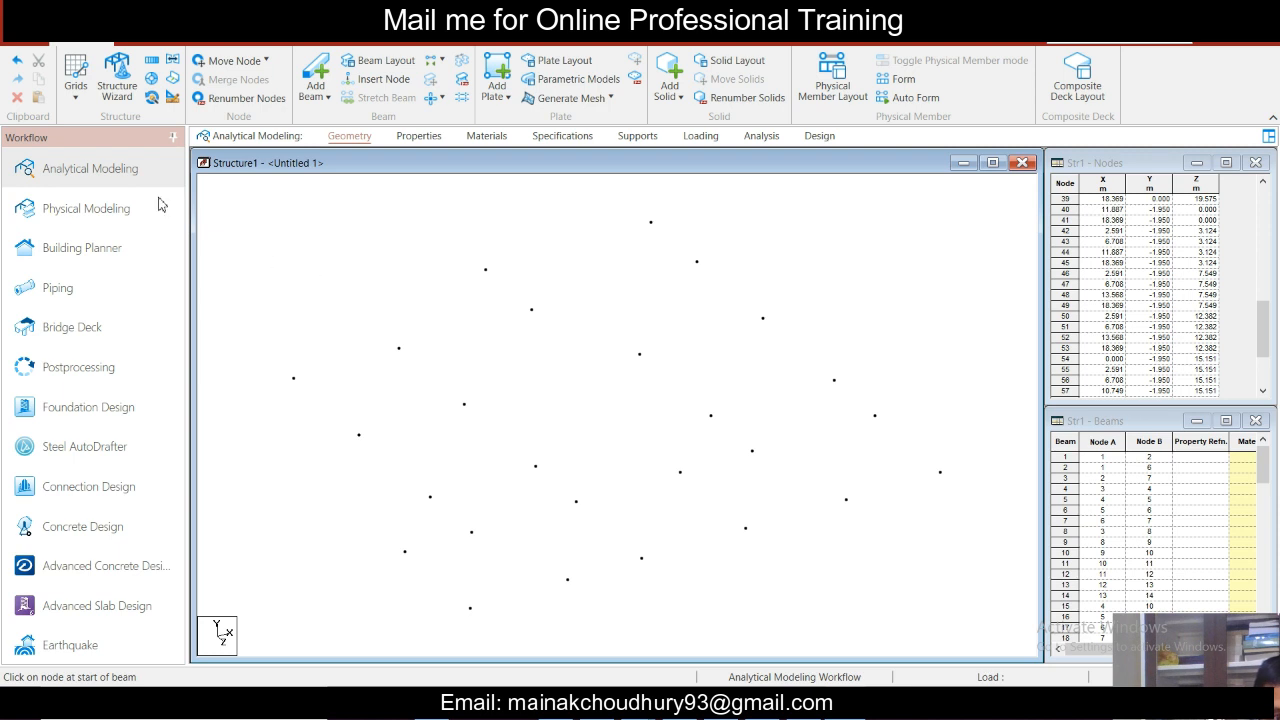
- Select all nodes in the isolated view with the node cursor
click(169, 45)
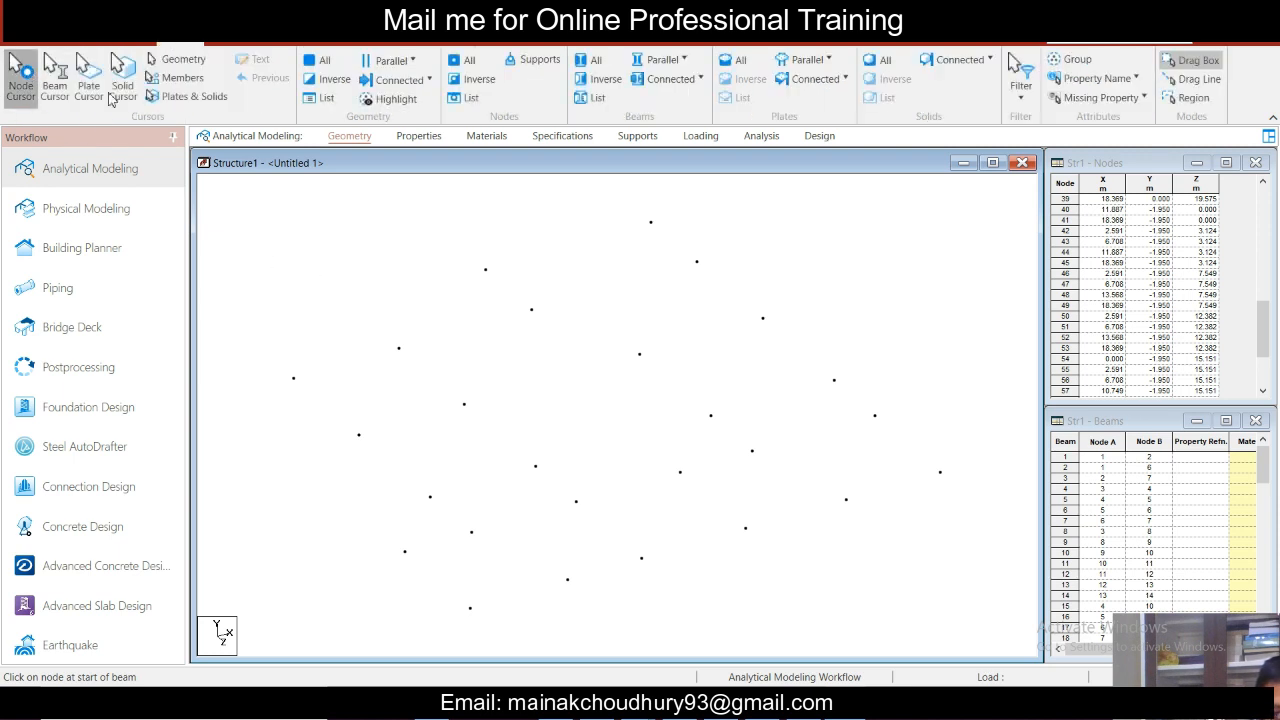
drag(245, 205, 993, 611)
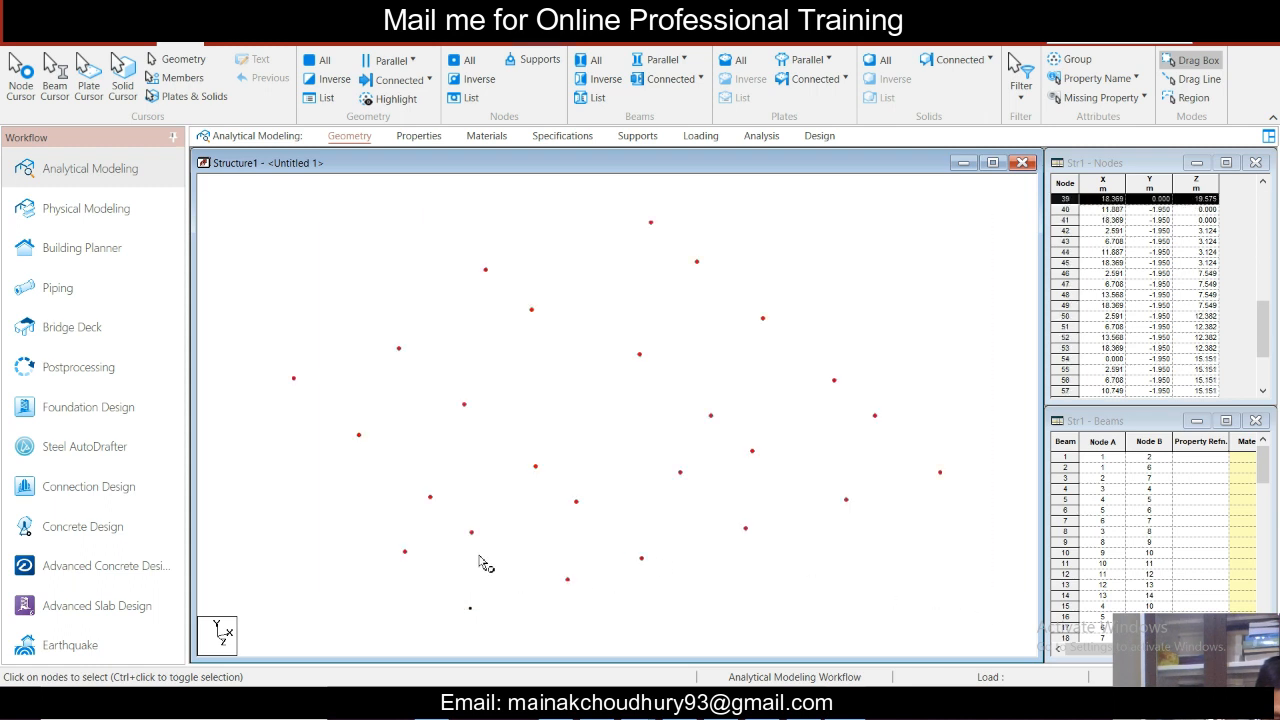
drag(256, 191, 955, 640)
click(935, 625)
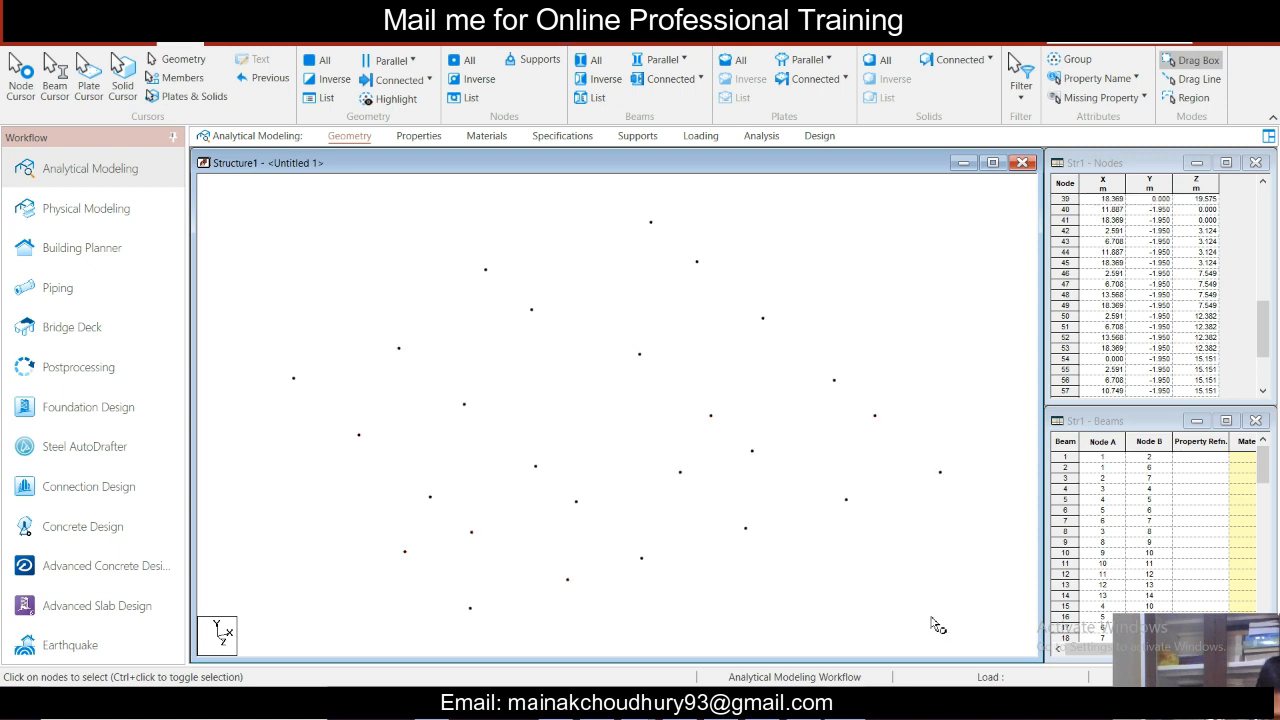
key(ctrl+a)
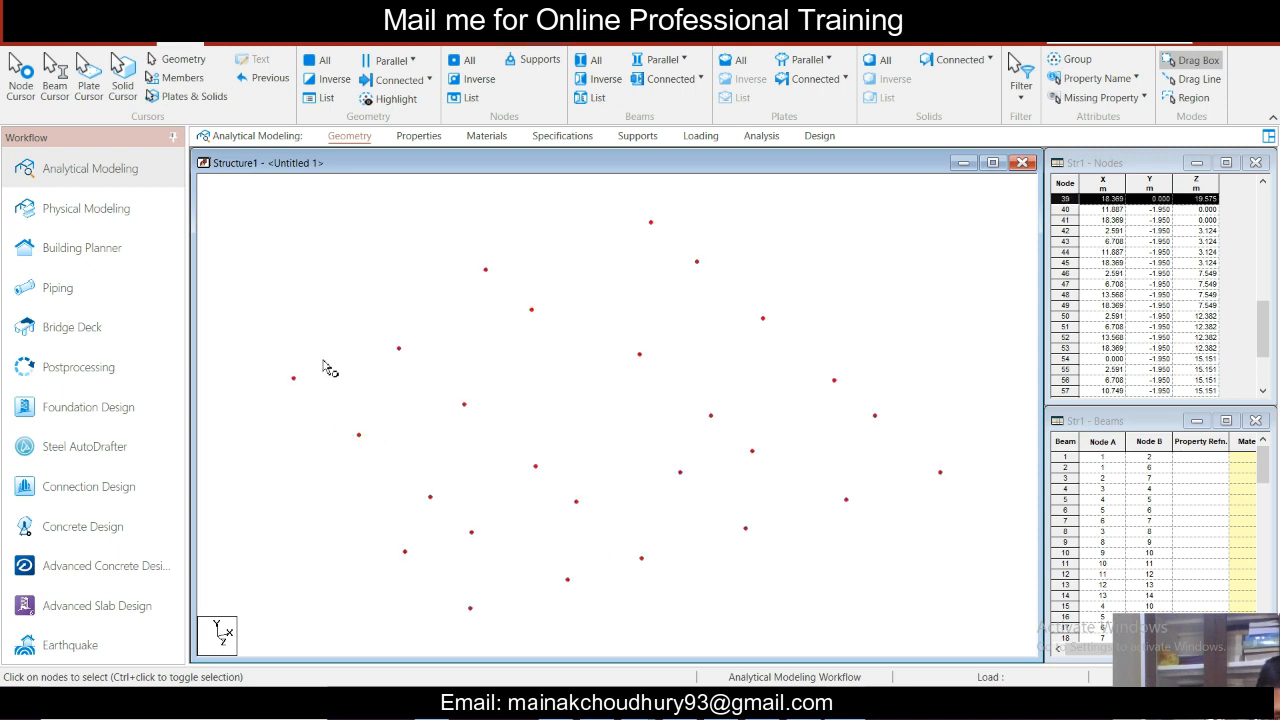
scroll(757, 290, up, 1)
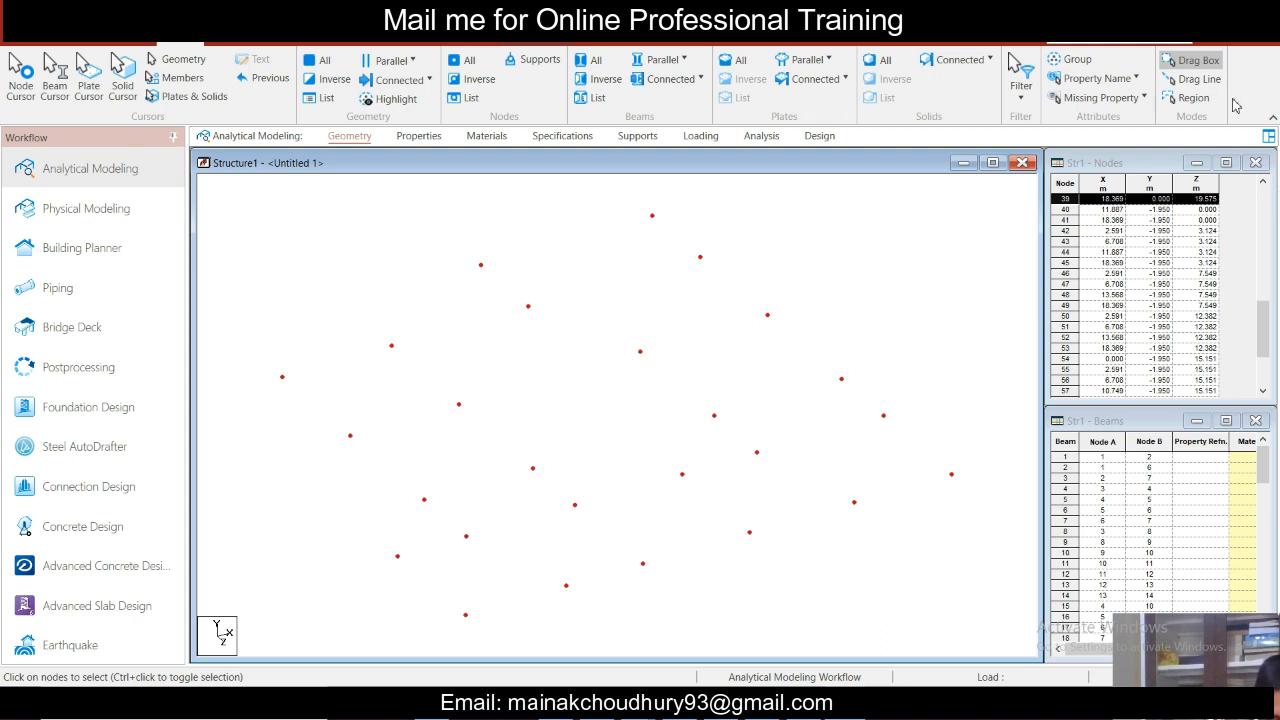
- Select the empty node 66 row at the end of the node table
click(1238, 340)
scroll(1238, 340, down, 3)
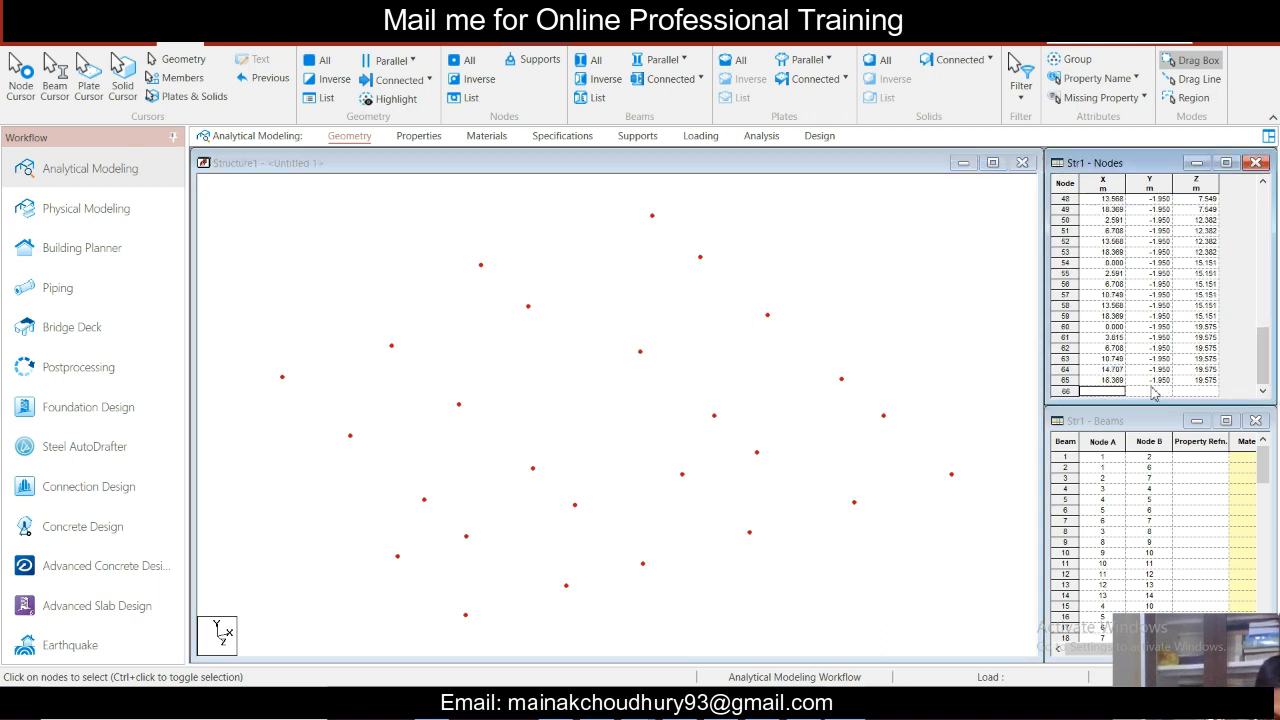
click(1073, 393)
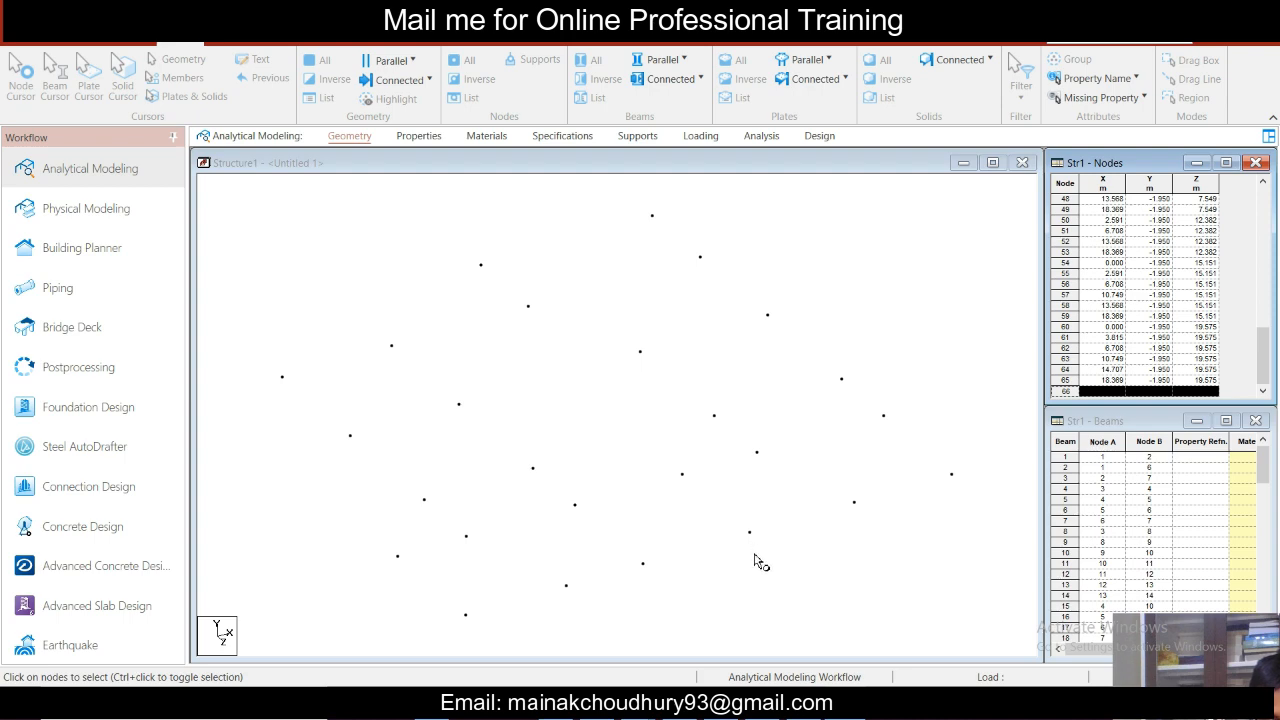
- Switch to the Staad coordinates workbook in Excel and copy the node 66 to 107 coordinates in F5:I46
key(alt+Tab)
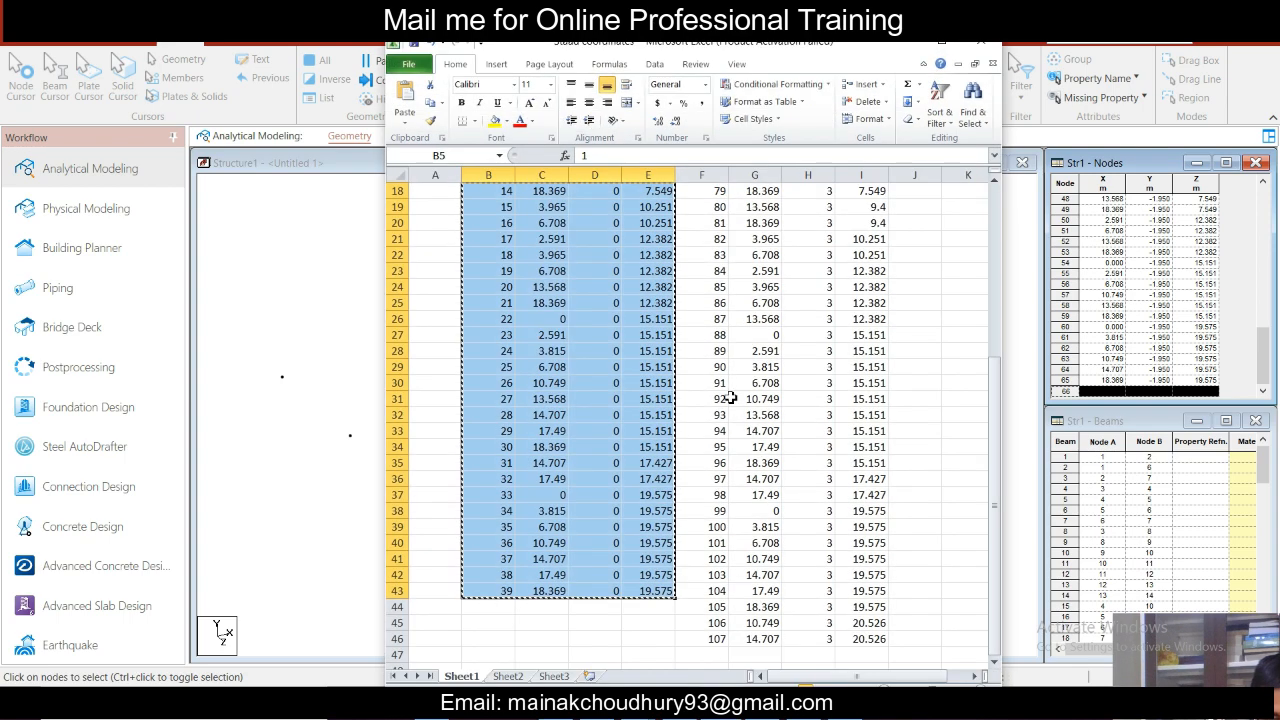
click(772, 371)
scroll(770, 376, up, 6)
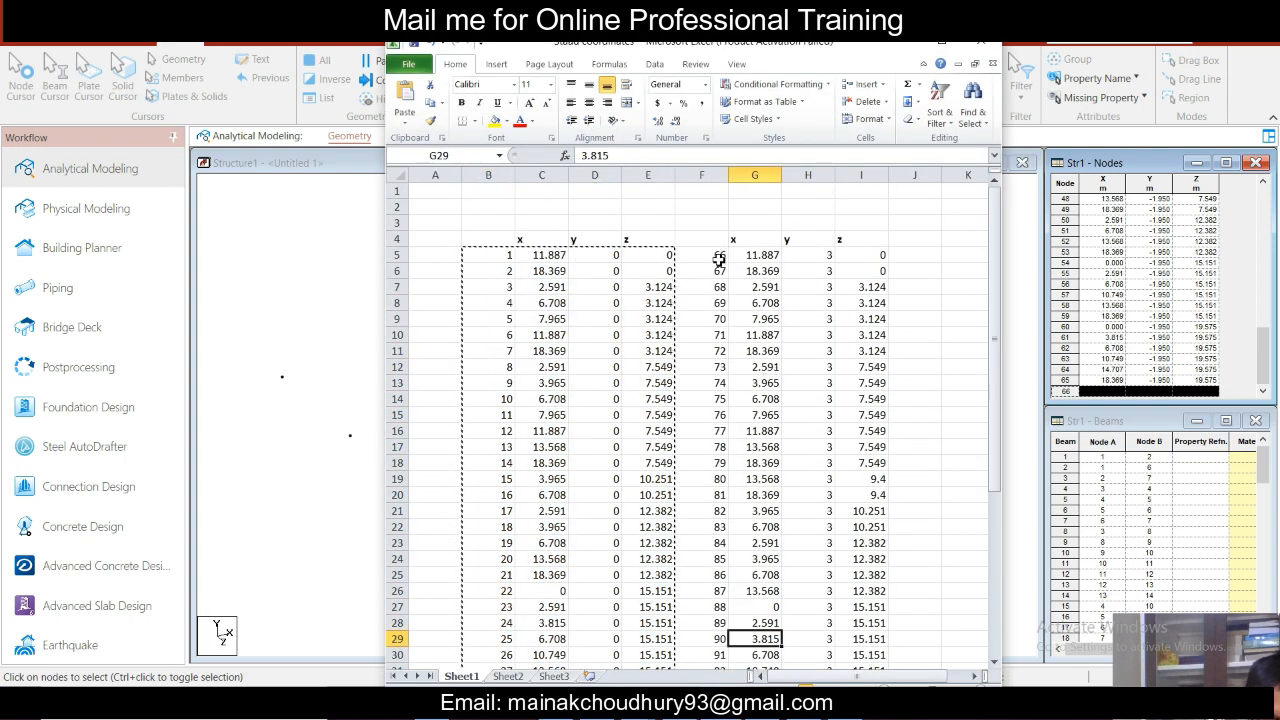
scroll(1080, 380, down, 1)
scroll(1079, 384, up, 1)
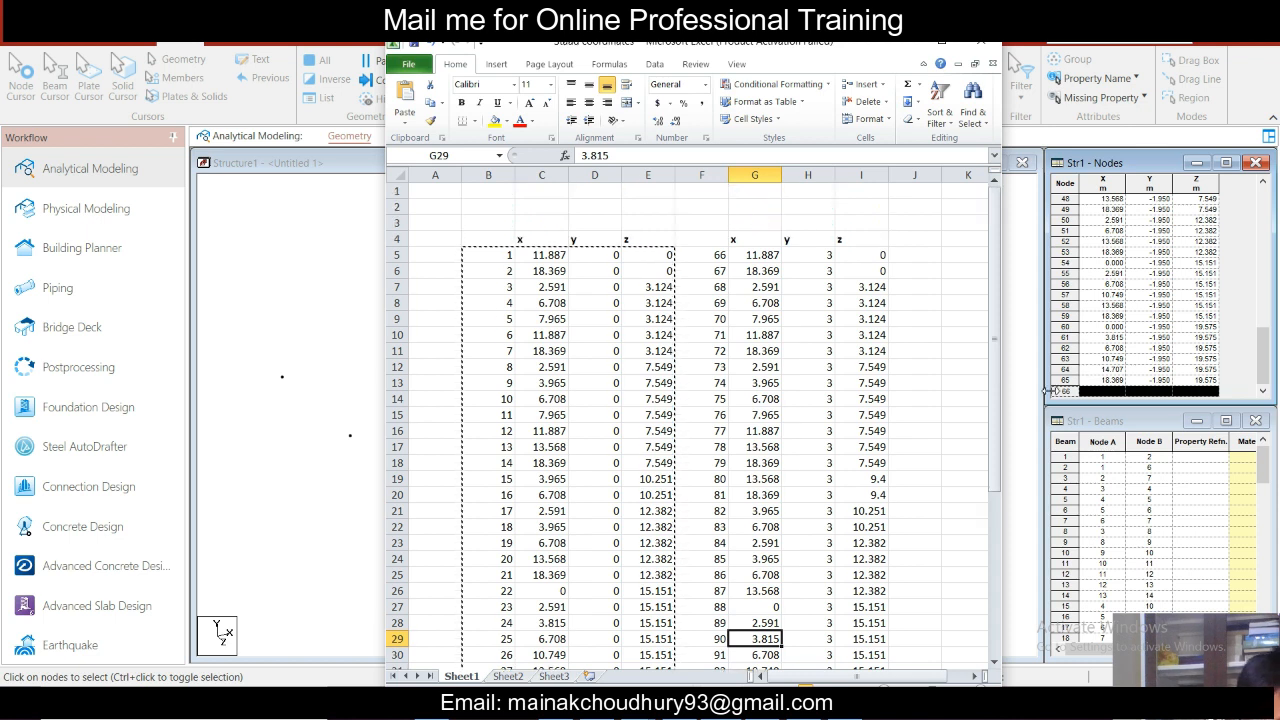
scroll(760, 420, down, 1)
scroll(760, 420, up, 1)
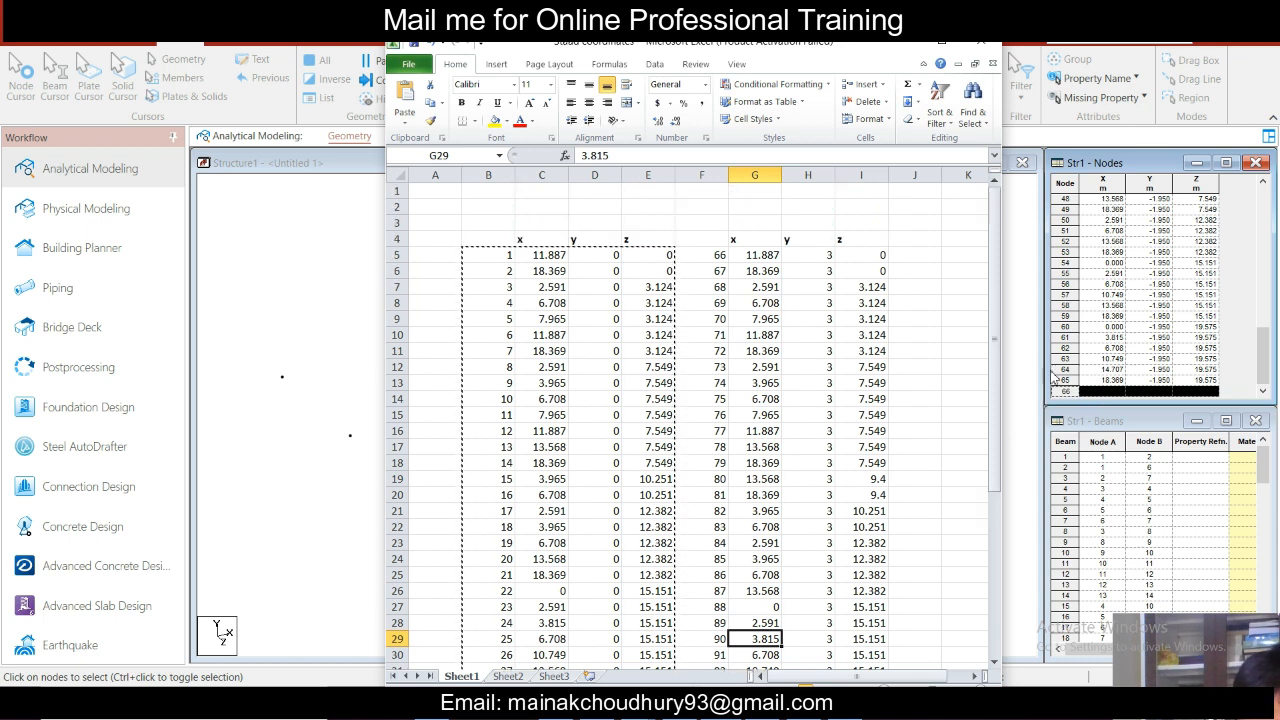
click(760, 302)
drag(710, 256, 716, 223)
click(862, 607)
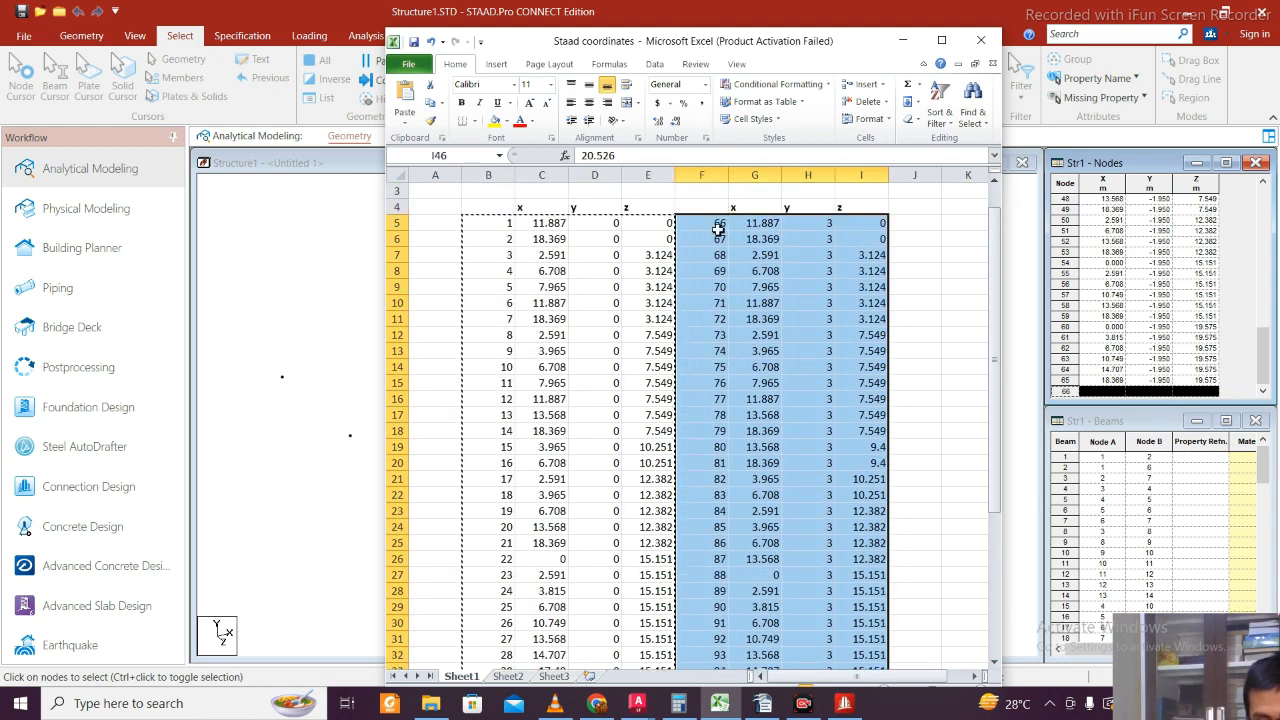
key(ctrl+c)
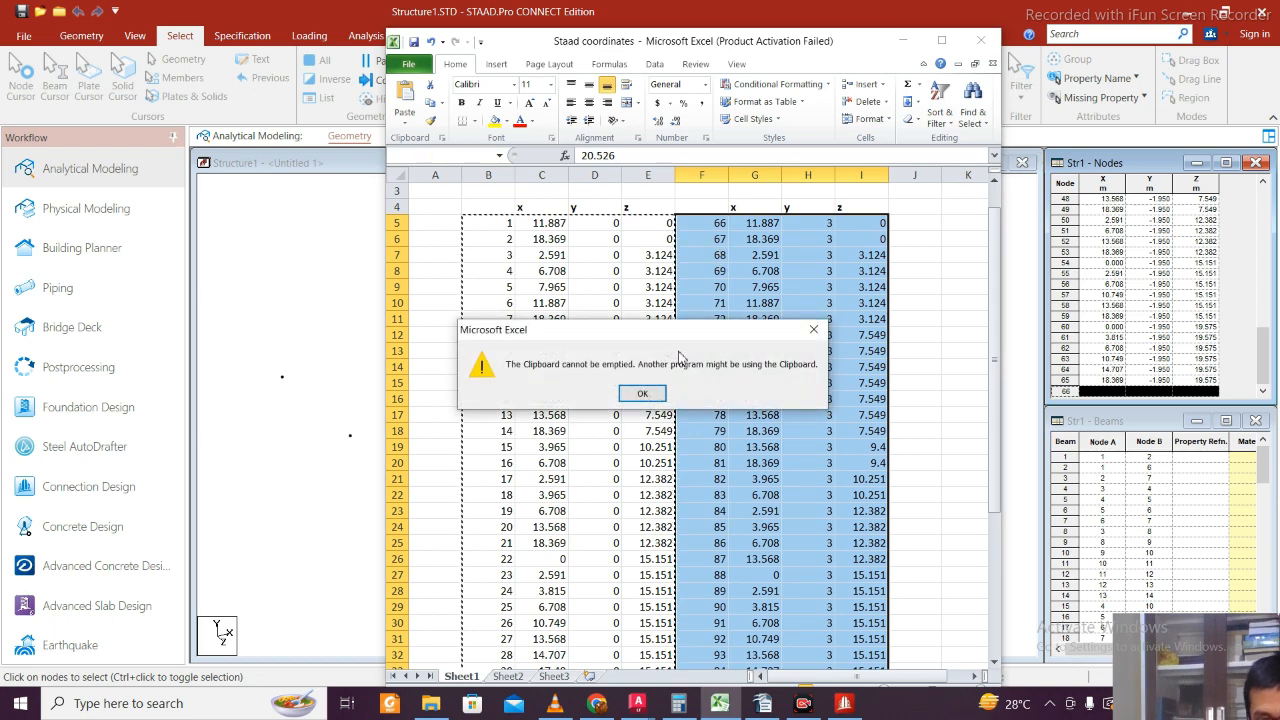
click(813, 330)
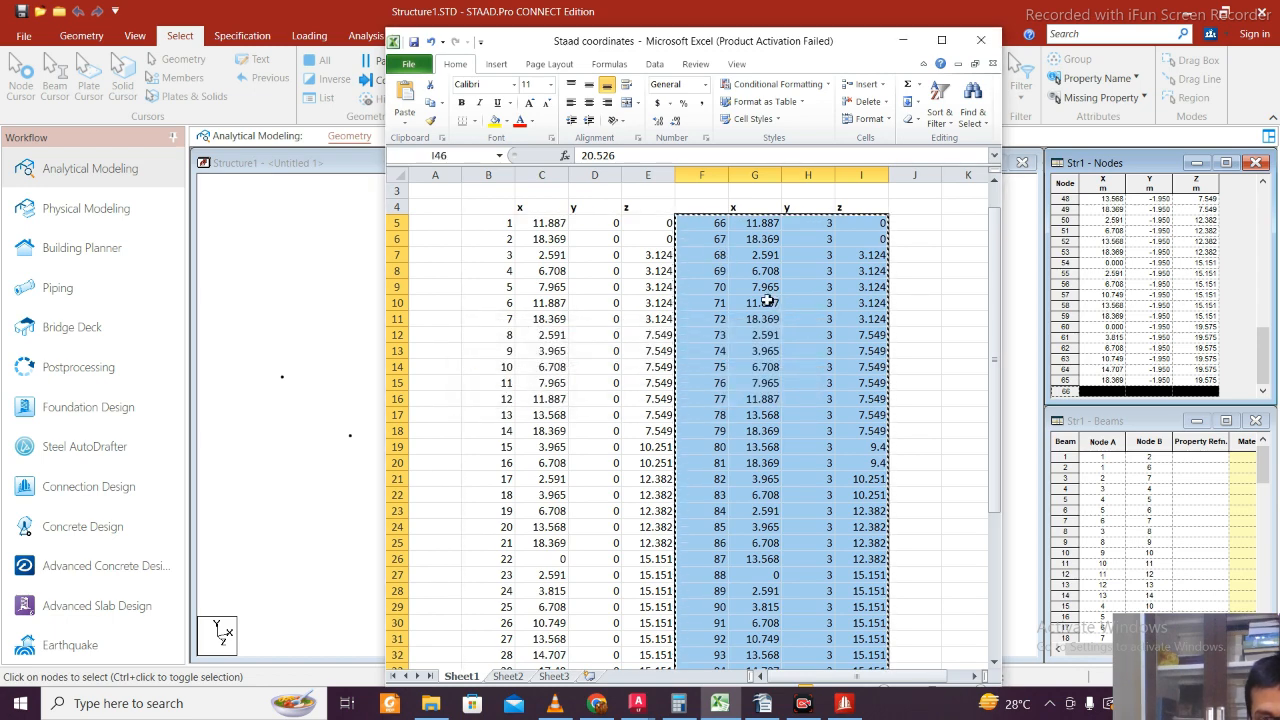
- Return to STAAD.Pro and paste the copied coordinates into the node table from row 66 with the default column mapping
scroll(764, 298, up, 1)
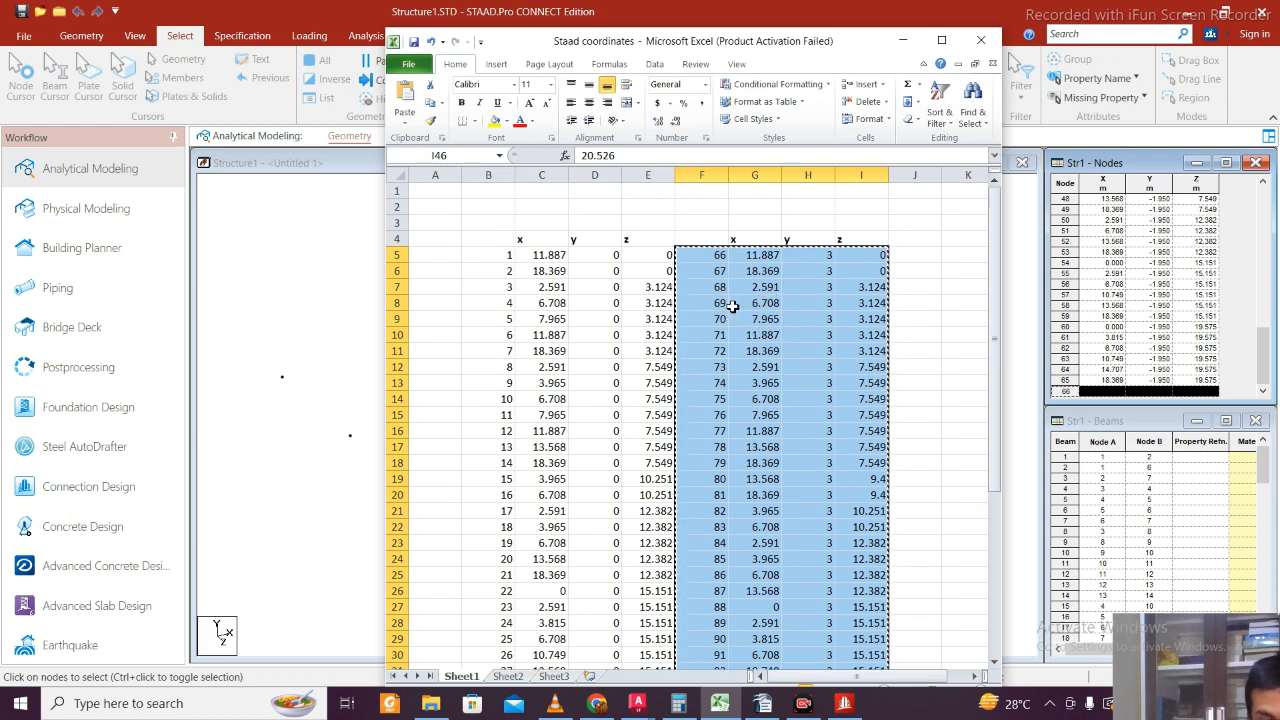
scroll(730, 318, down, 4)
scroll(734, 308, up, 4)
scroll(736, 314, down, 7)
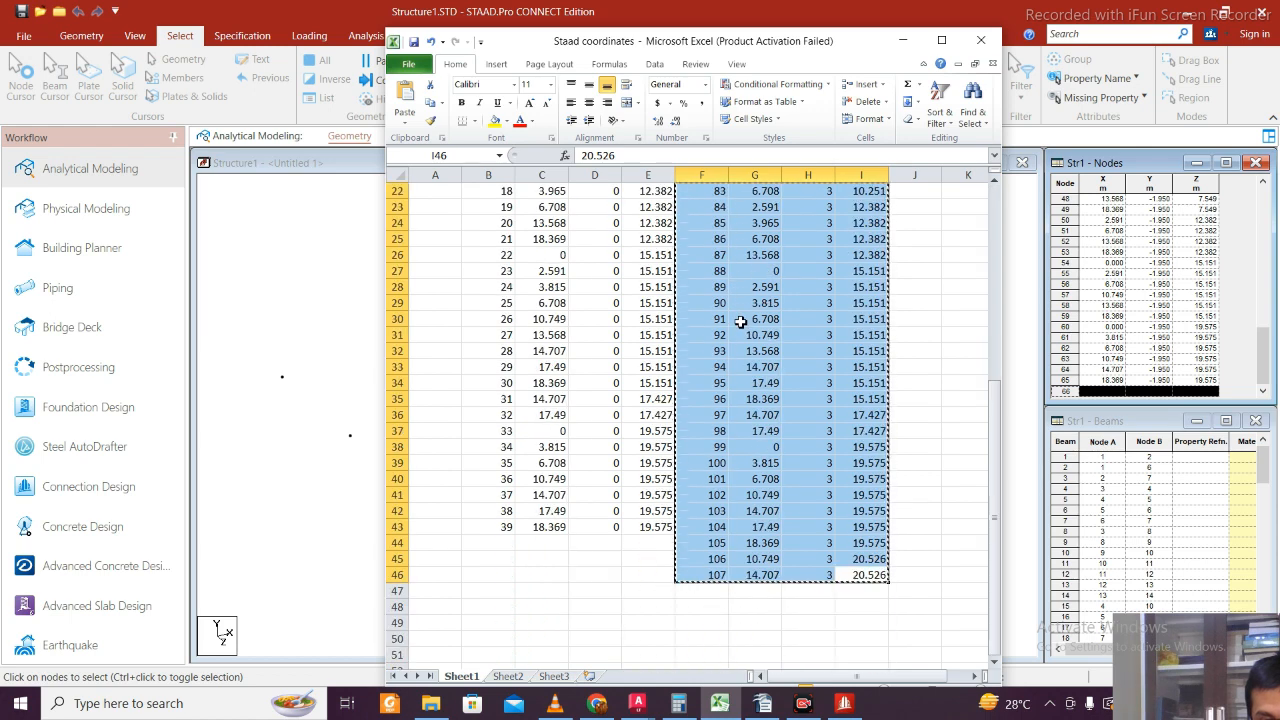
click(903, 41)
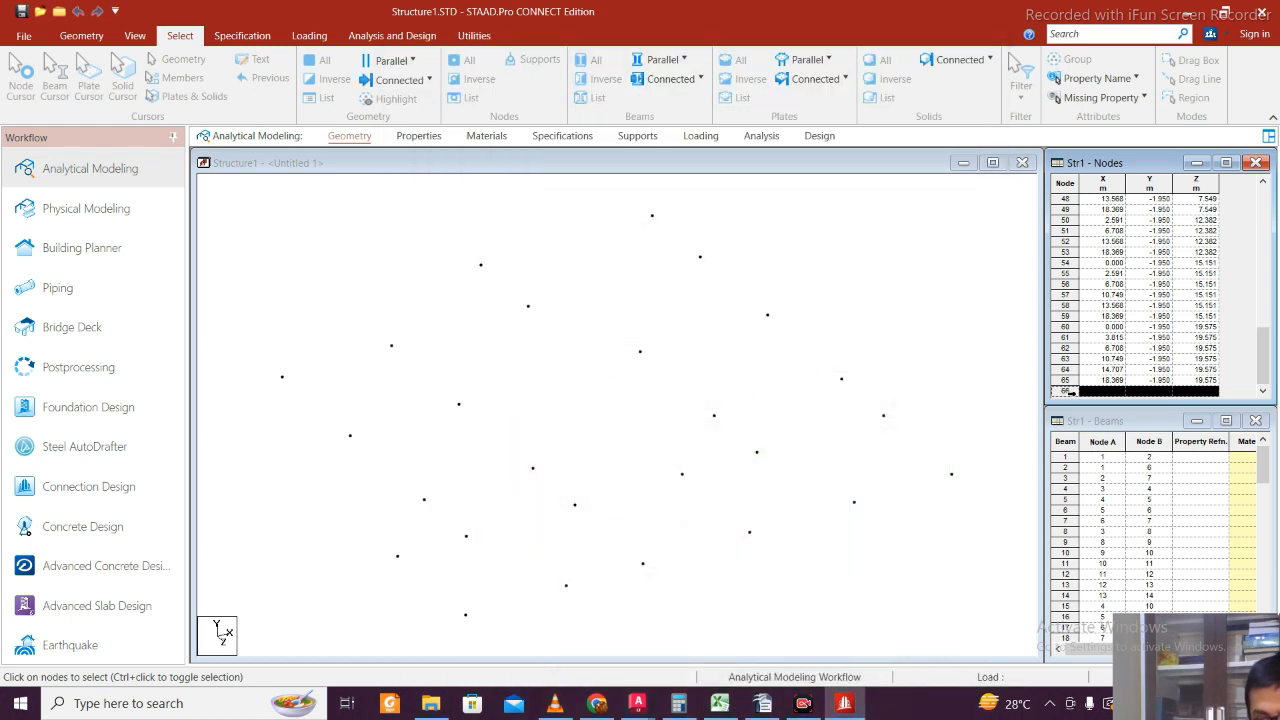
key(ctrl+v)
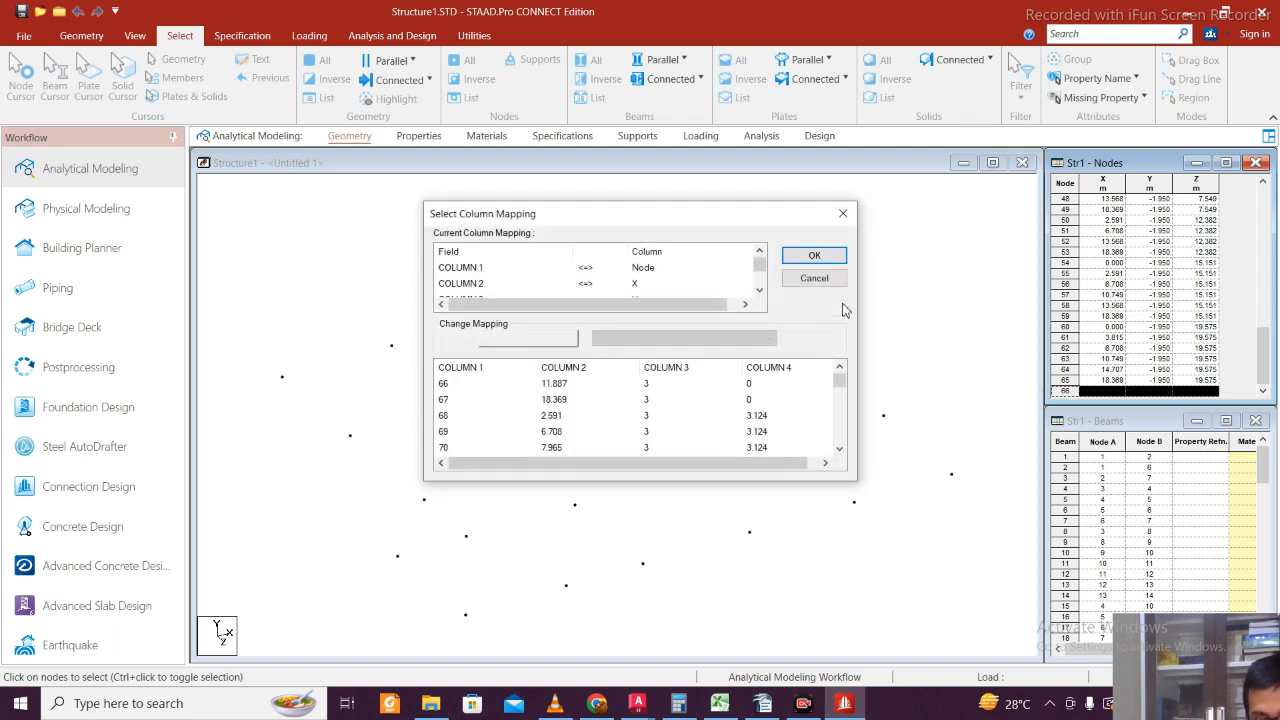
click(832, 262)
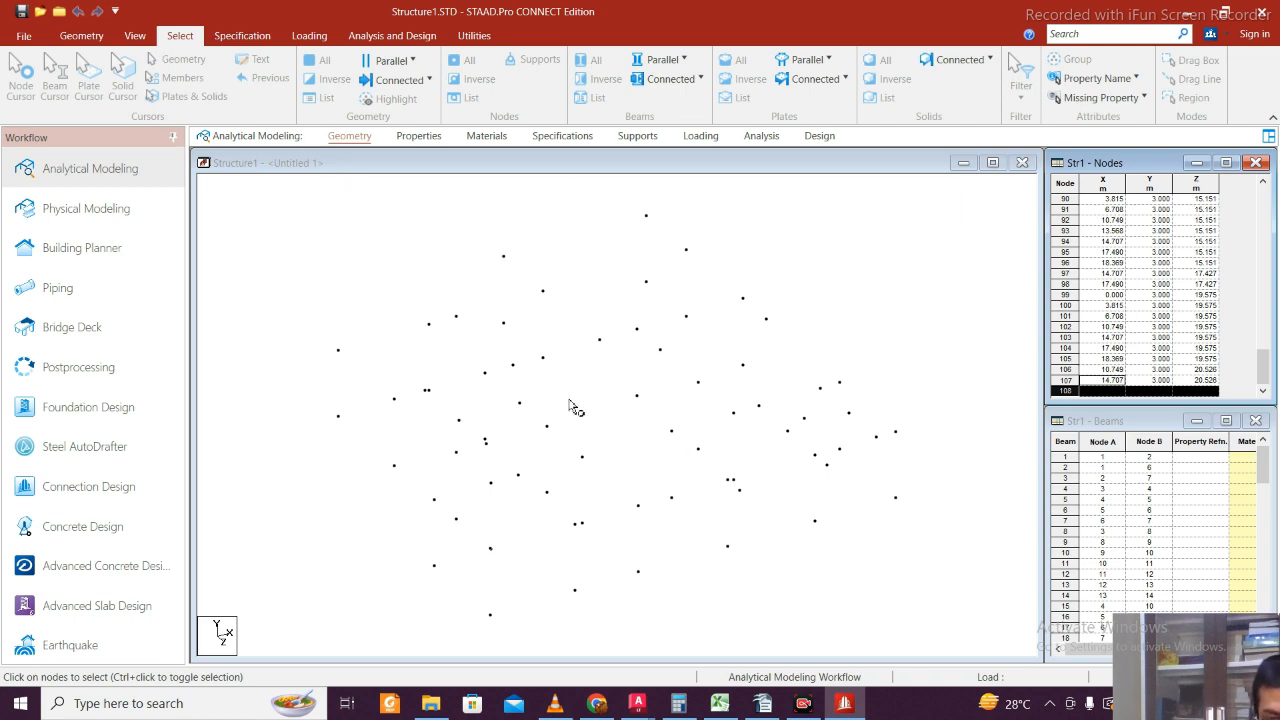
- In a front elevation, select the nodes at Y 3 m and show only them in the active window as a new view
click(134, 36)
click(289, 299)
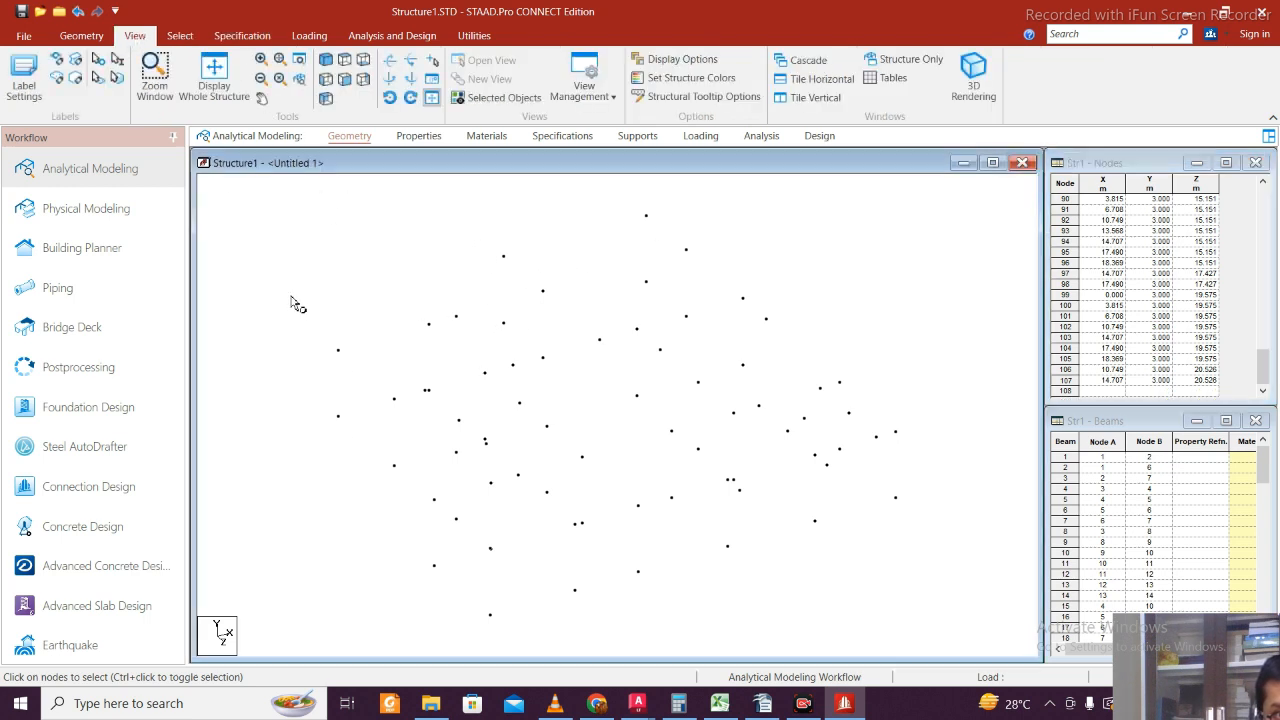
click(342, 80)
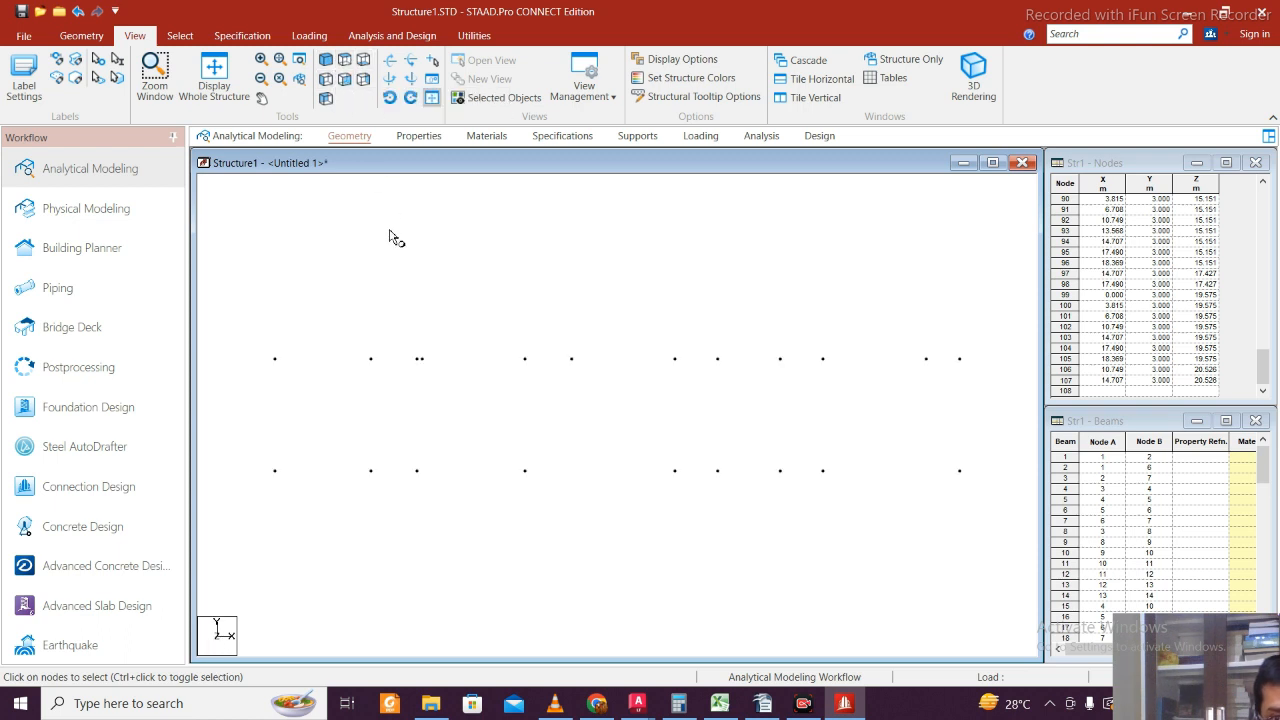
drag(243, 324, 382, 224)
click(192, 37)
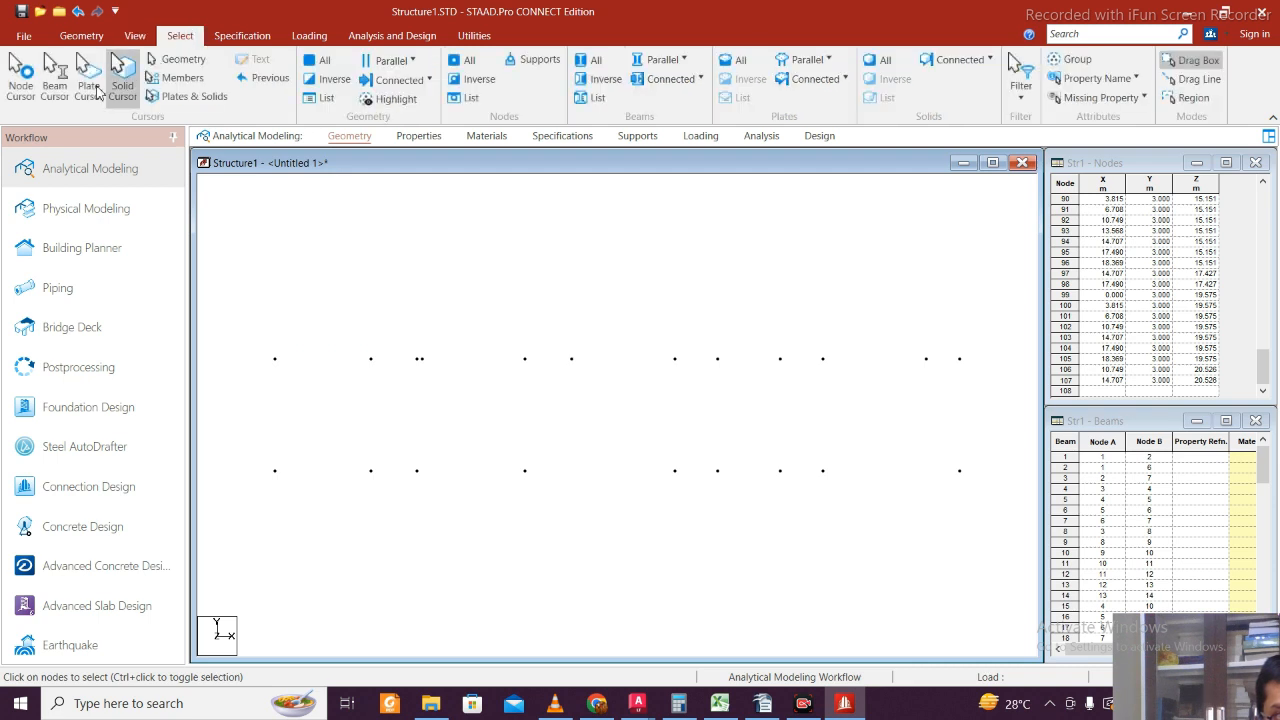
drag(240, 332, 976, 377)
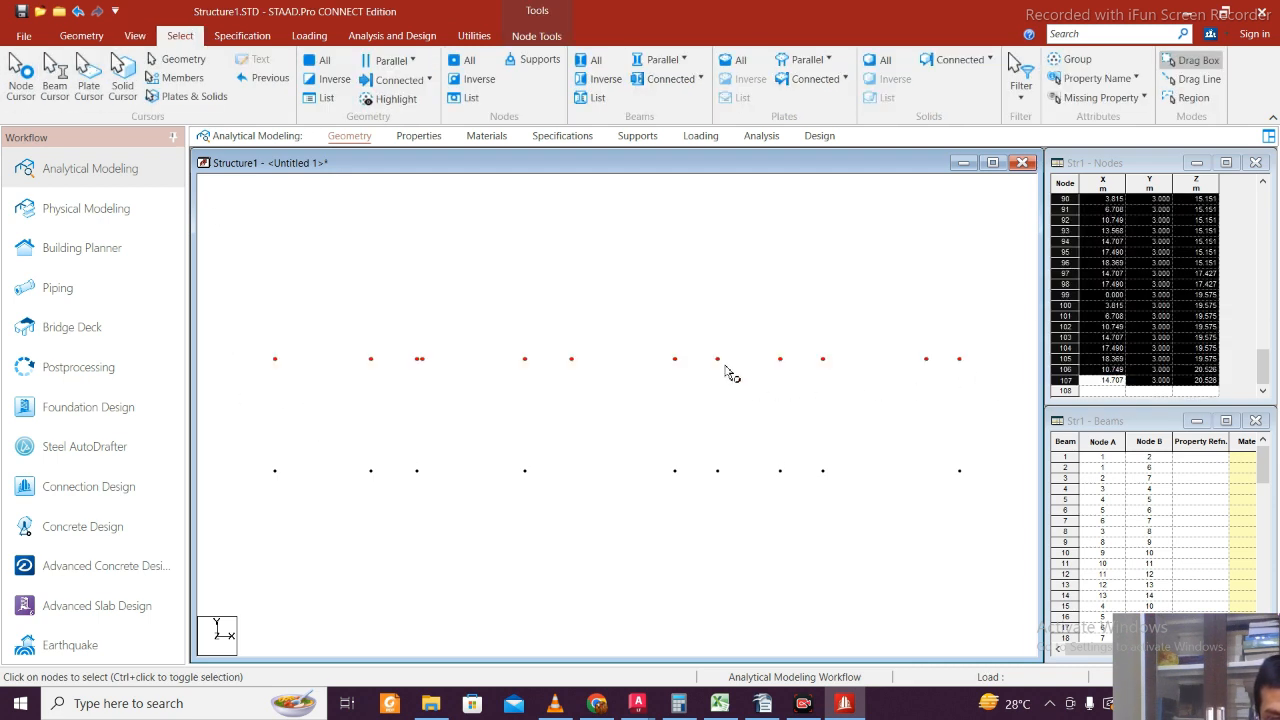
right_click(727, 370)
click(806, 520)
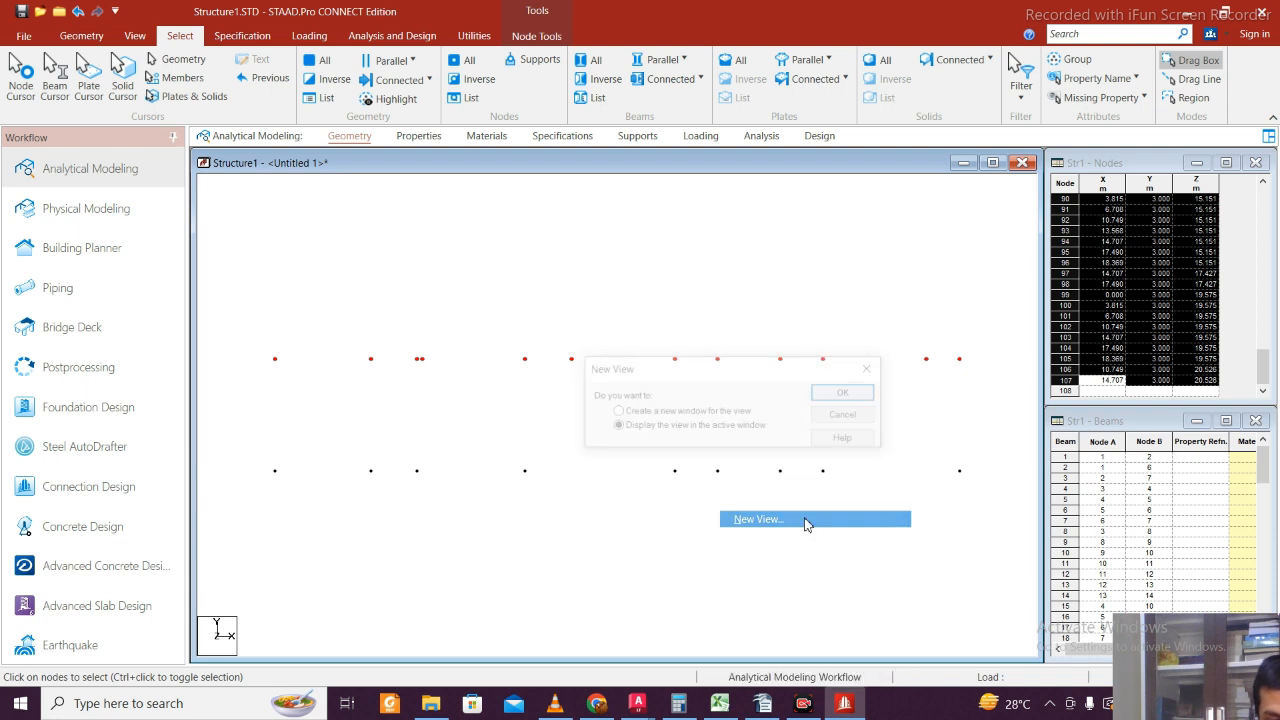
click(843, 392)
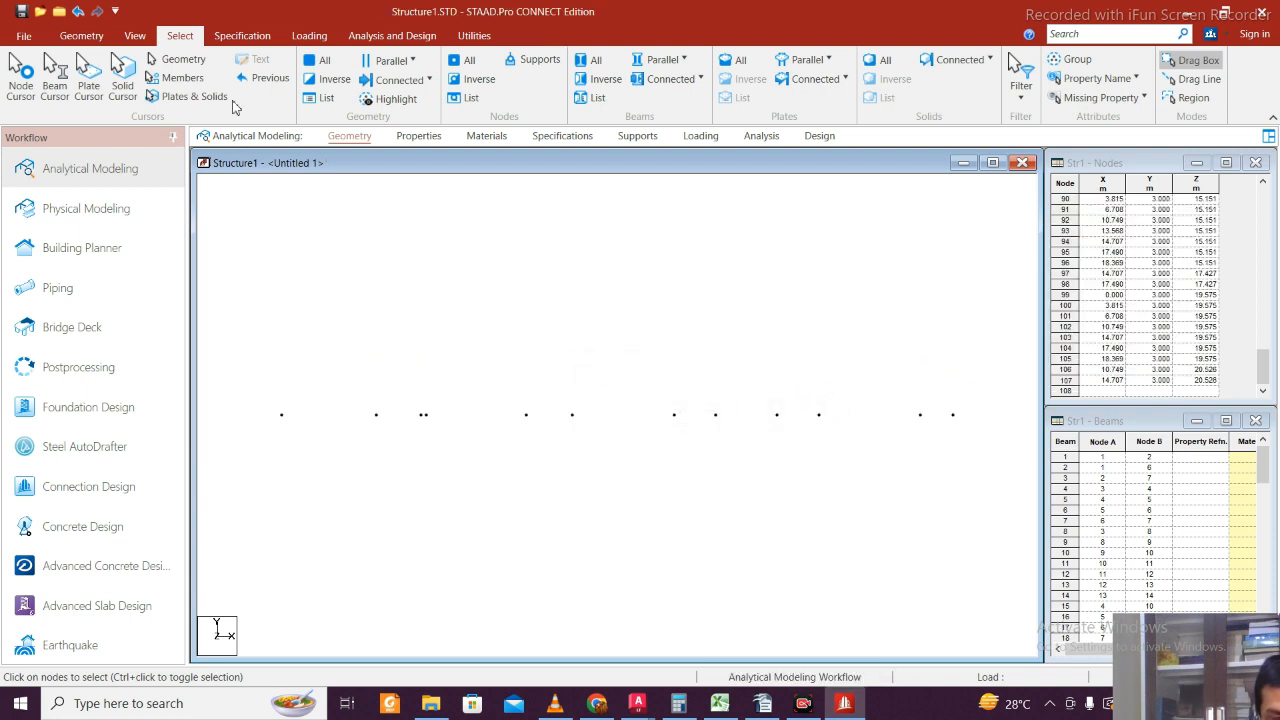
- In plan view, add beams around the lowest rectangular bay of the first-floor nodes and along the full second row of nodes
click(134, 35)
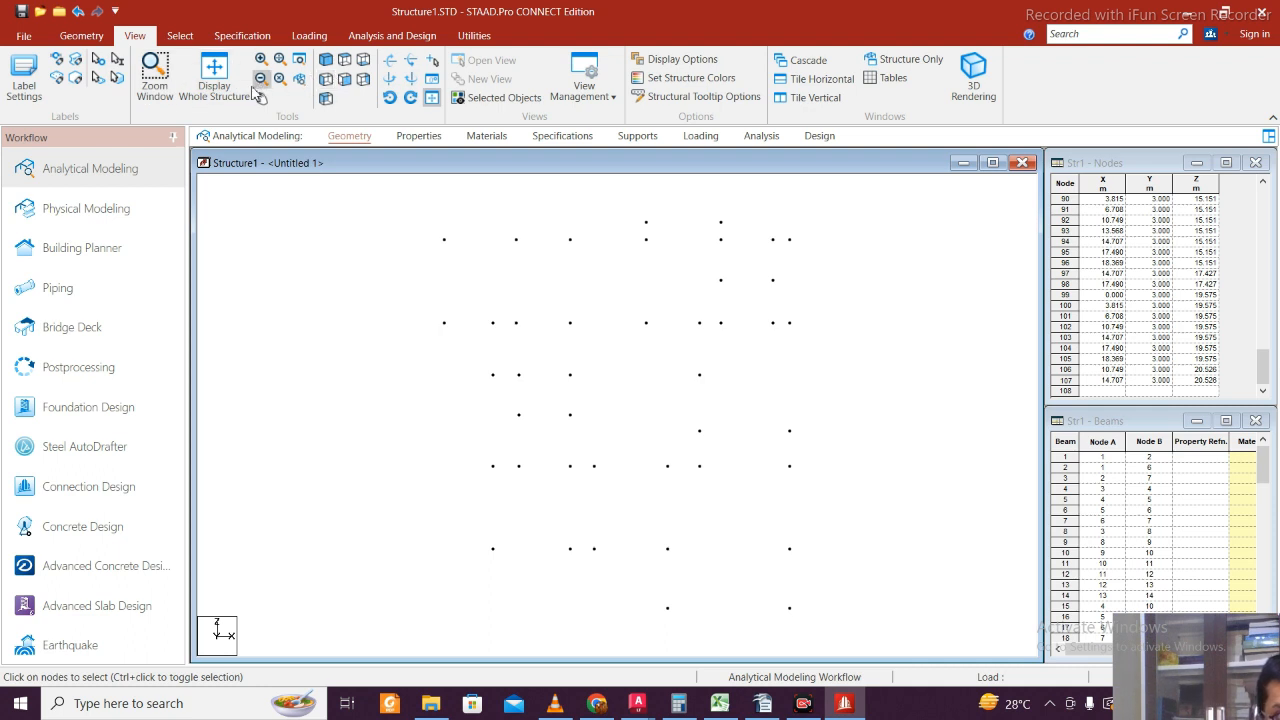
click(82, 36)
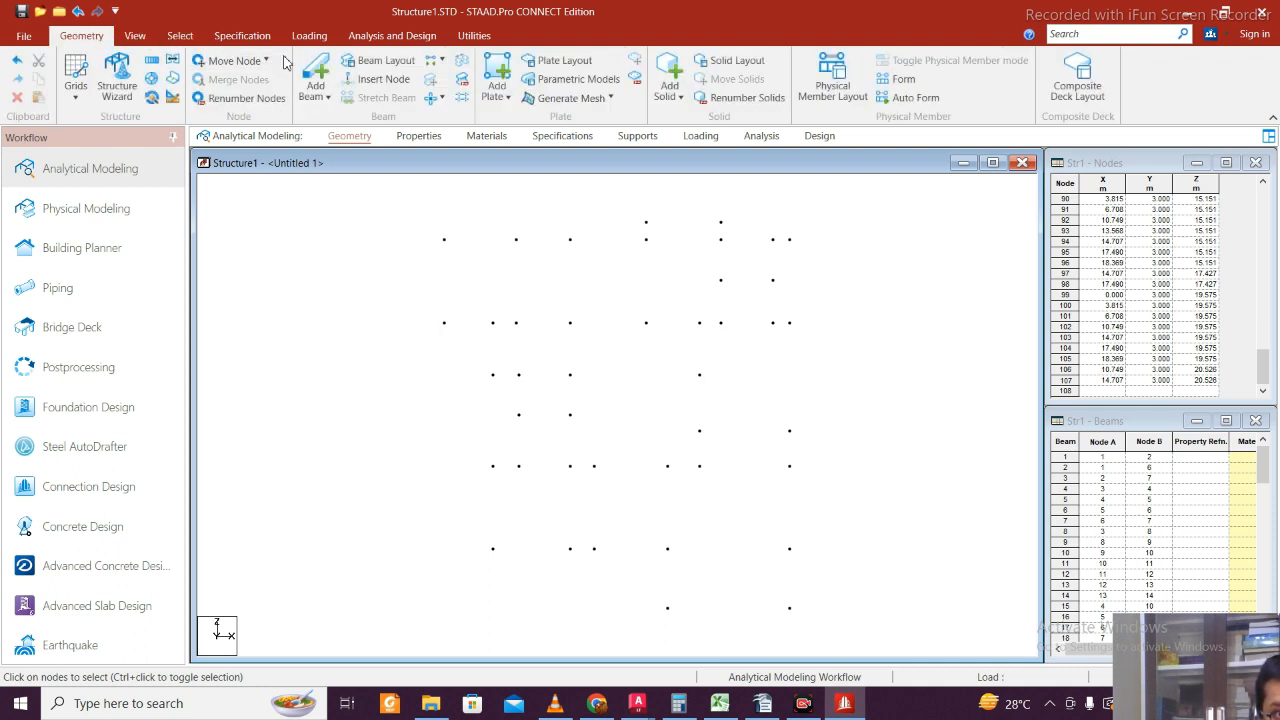
click(316, 72)
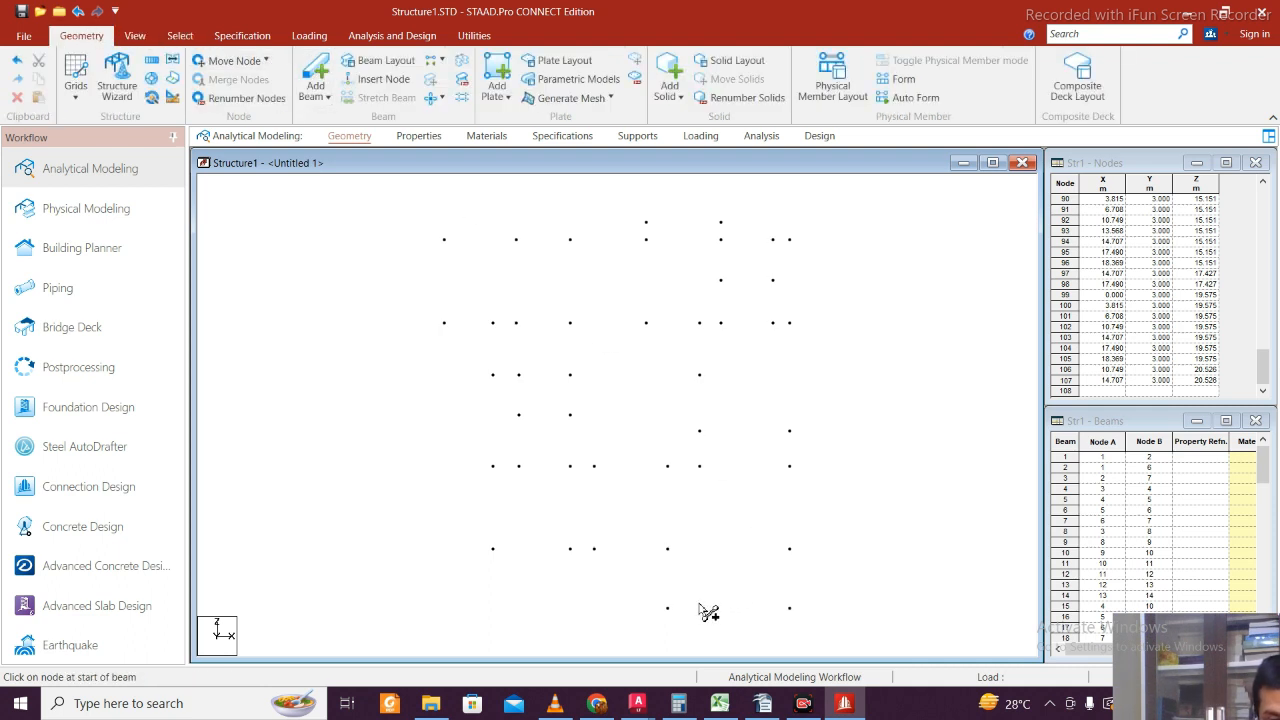
drag(668, 609, 790, 609)
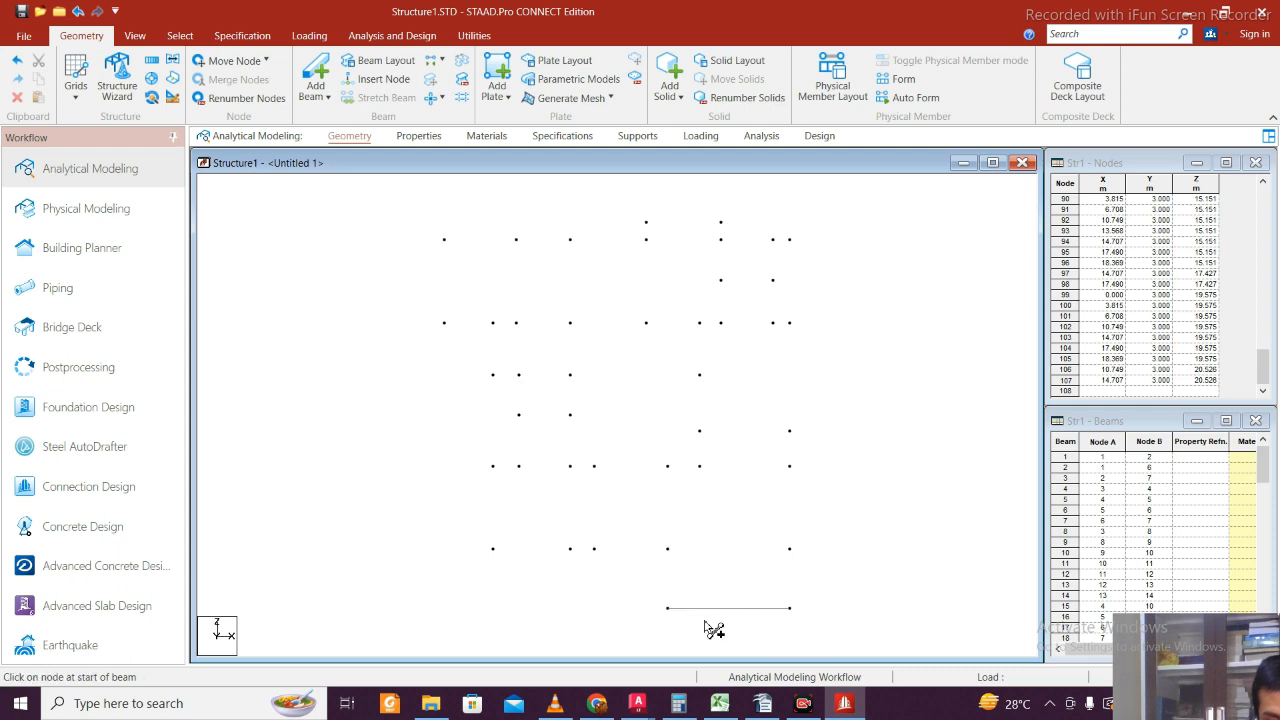
click(668, 608)
click(668, 550)
click(790, 609)
click(790, 550)
drag(492, 550, 790, 550)
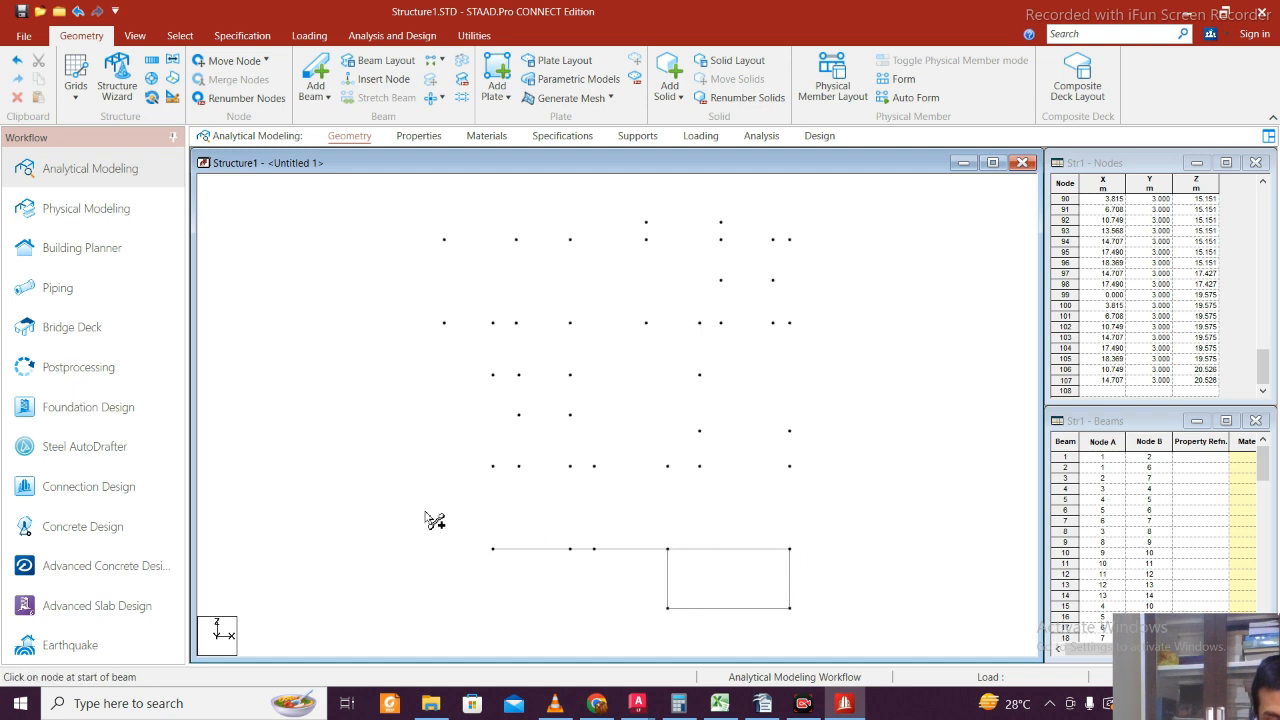
- Add the five Z-direction beams joining the second row of nodes to the row at Z 7.549 m
drag(493, 550, 492, 466)
drag(571, 549, 570, 466)
mouse_move(595, 550)
mouse_down()
mouse_move(605, 475)
mouse_move(594, 466)
mouse_up()
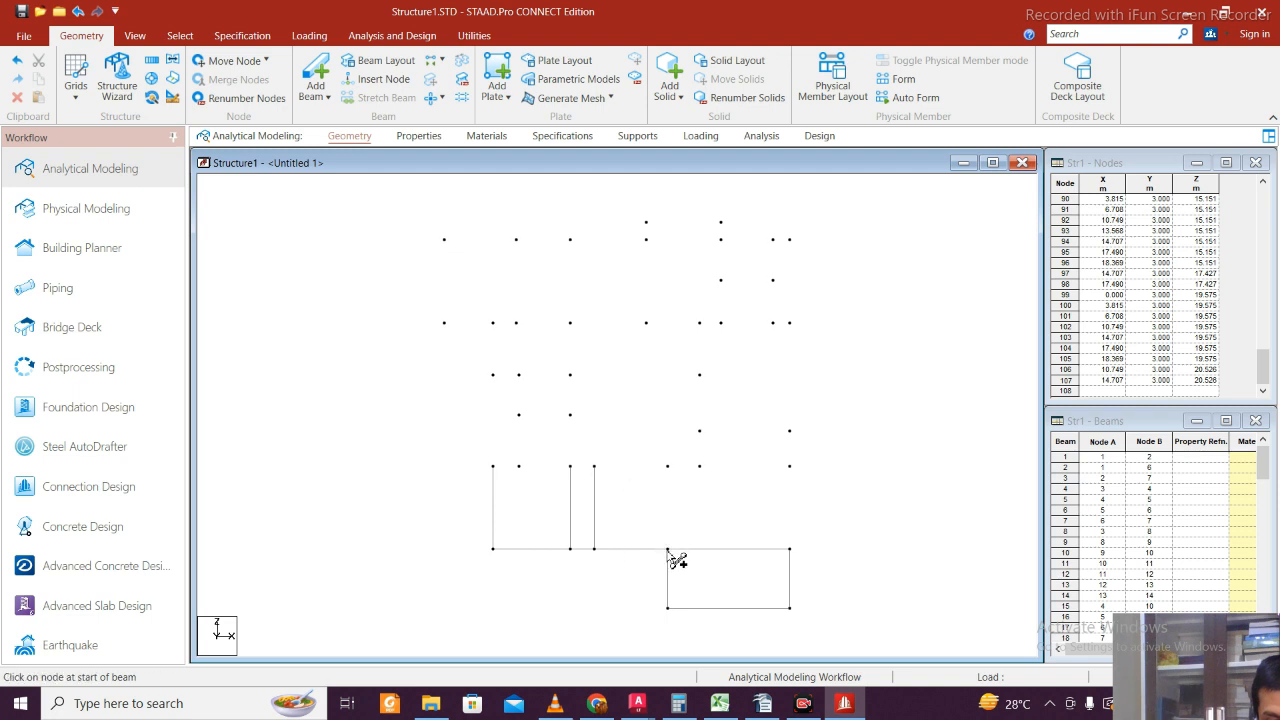
drag(668, 549, 668, 466)
drag(790, 552, 790, 466)
- Add beams along the Z 7.549 m row, up to the Z 10.251 m nodes, and around the small bay to Z 9.4 m
mouse_move(493, 467)
mouse_down()
mouse_move(519, 466)
mouse_move(519, 414)
mouse_up()
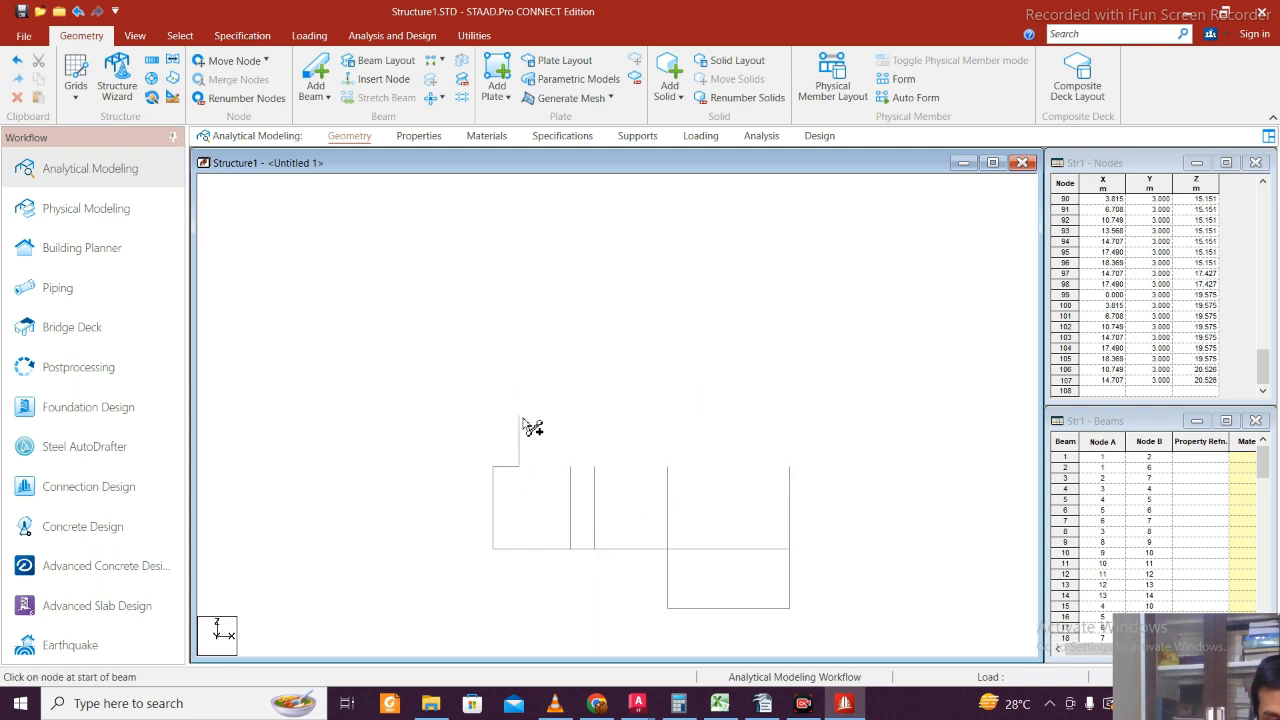
drag(571, 468, 580, 428)
drag(521, 468, 790, 467)
drag(701, 467, 700, 431)
drag(790, 467, 790, 431)
drag(701, 432, 790, 431)
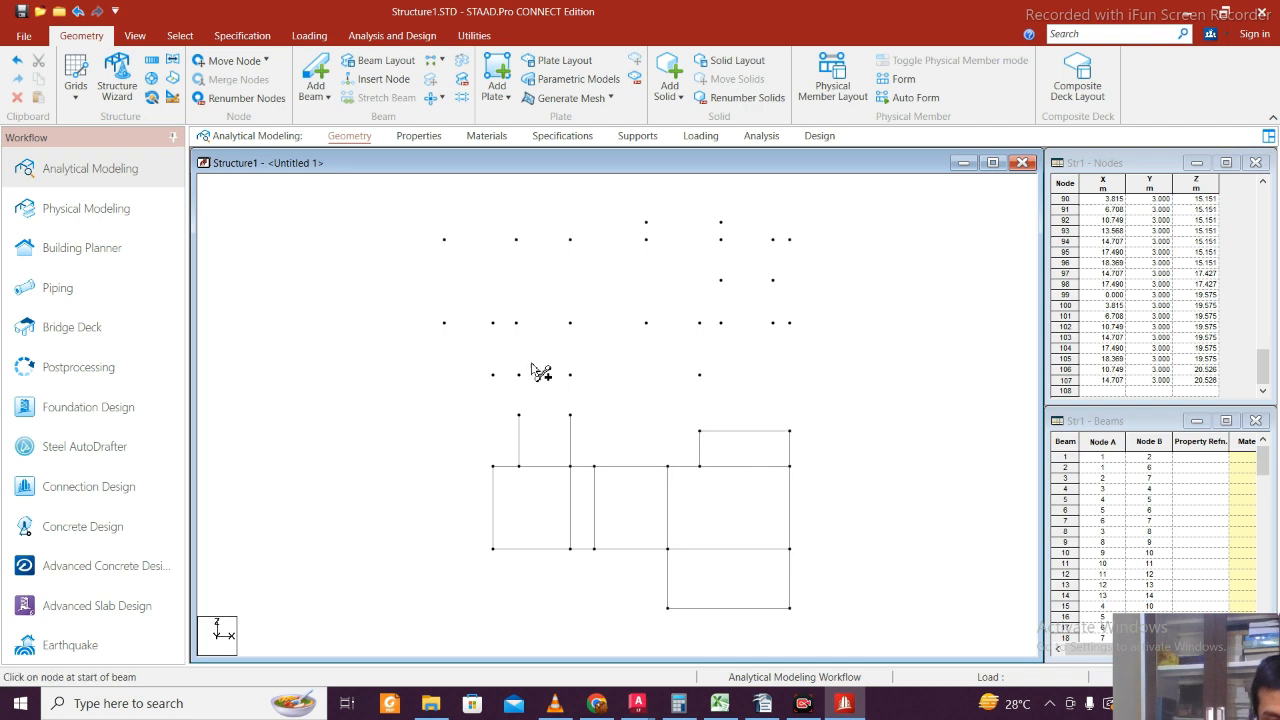
- Add the stair-bay beams at Z 10.251 and 12.382 m and the Z-direction beams reaching the row at Z 15.151 m
drag(520, 415, 520, 376)
drag(572, 416, 571, 376)
drag(700, 432, 700, 376)
drag(791, 433, 791, 324)
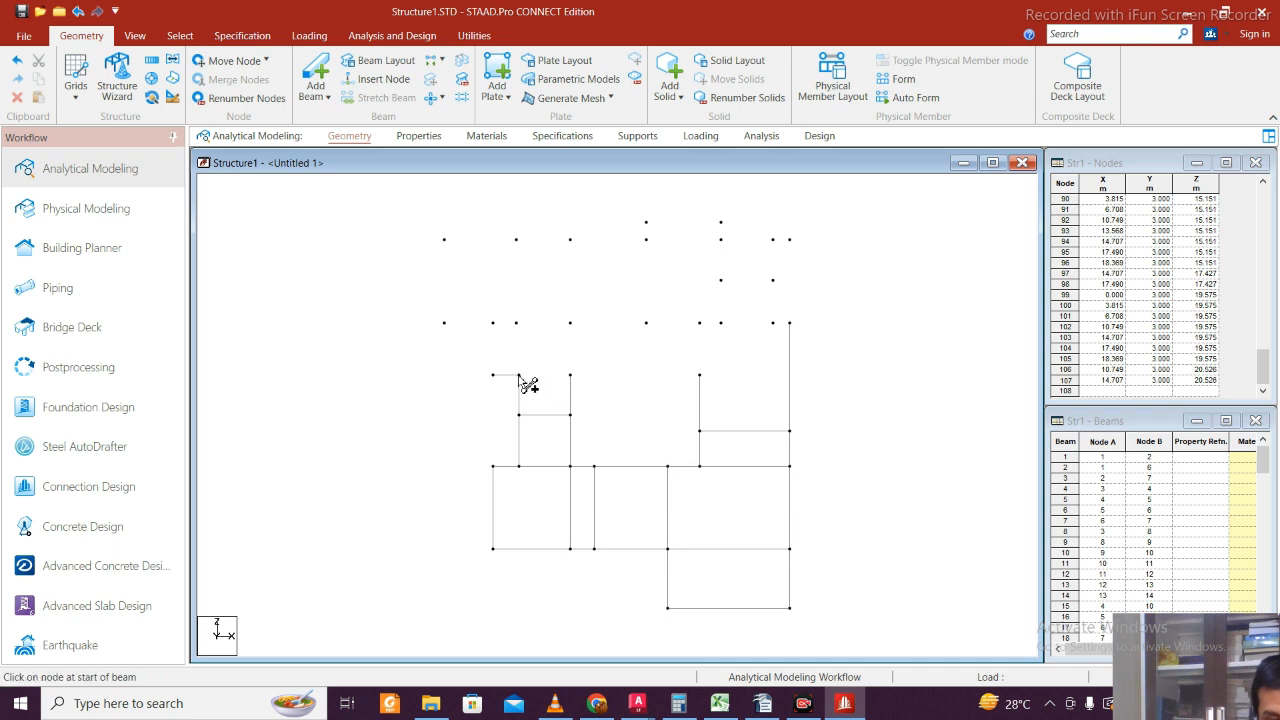
mouse_move(519, 376)
mouse_down()
mouse_move(568, 381)
mouse_move(570, 323)
mouse_up()
drag(700, 375, 700, 322)
mouse_move(493, 375)
mouse_down()
mouse_move(505, 343)
mouse_move(493, 322)
mouse_up()
drag(519, 375, 517, 324)
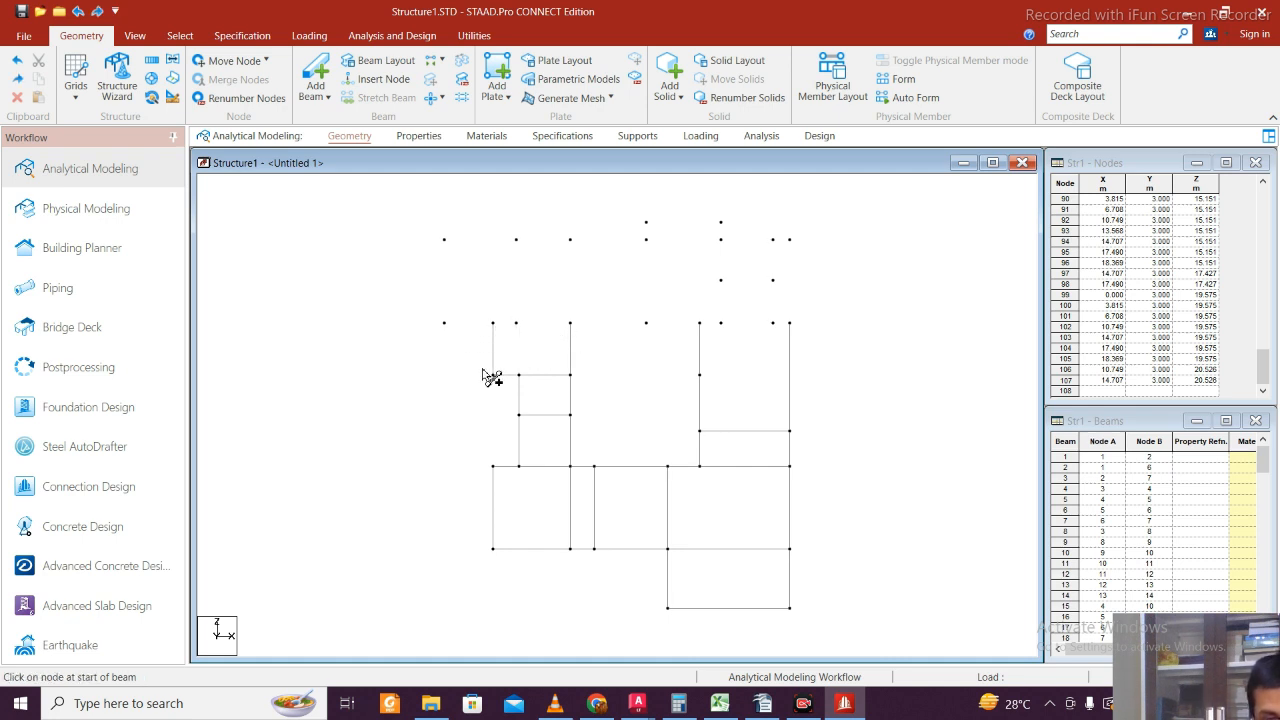
- Add beams along the Z 15.151 m row and from it to the nodes at Z 17.427 and 19.575 m
drag(446, 324, 516, 241)
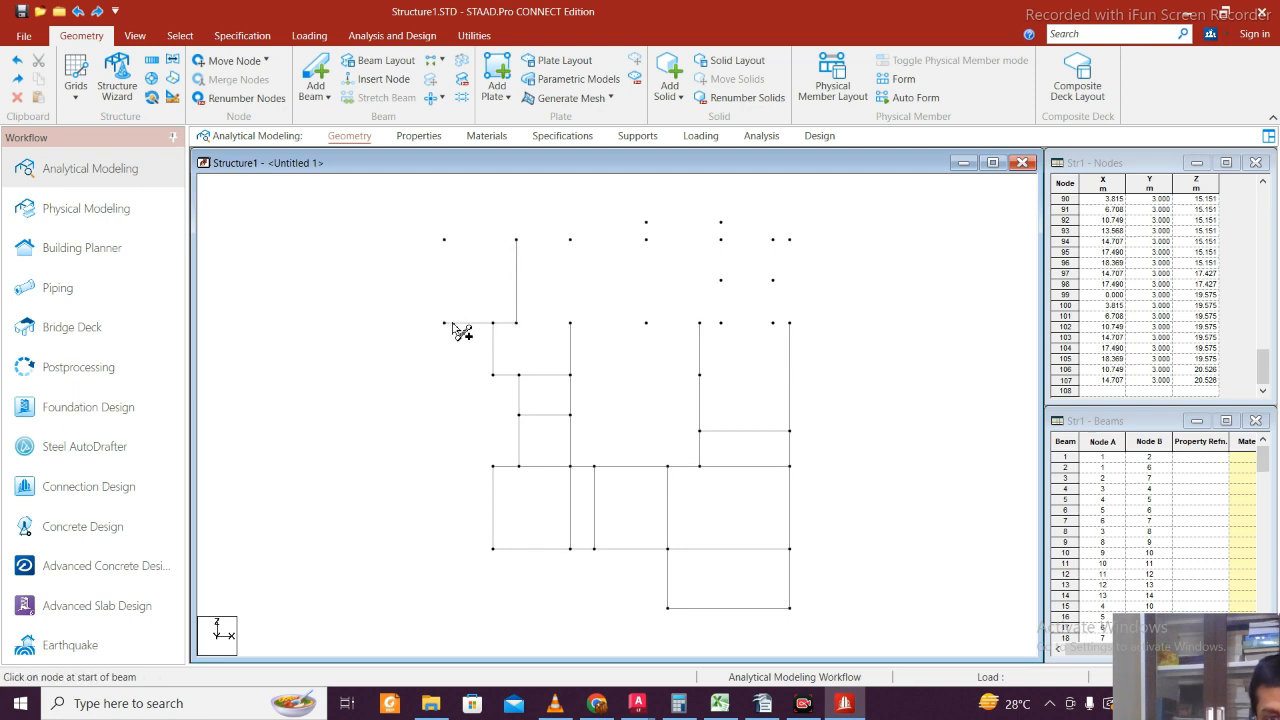
drag(446, 323, 445, 241)
drag(570, 324, 571, 242)
drag(518, 324, 790, 323)
drag(652, 330, 648, 242)
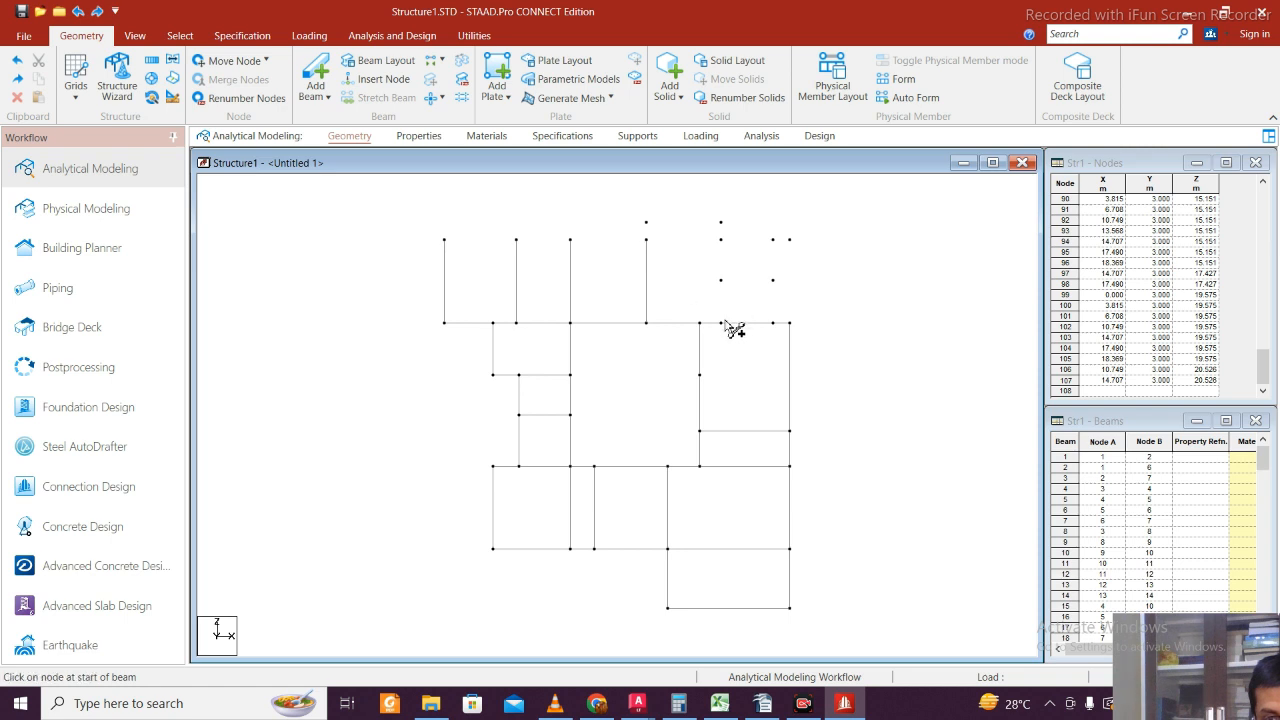
drag(728, 328, 721, 283)
drag(777, 331, 787, 242)
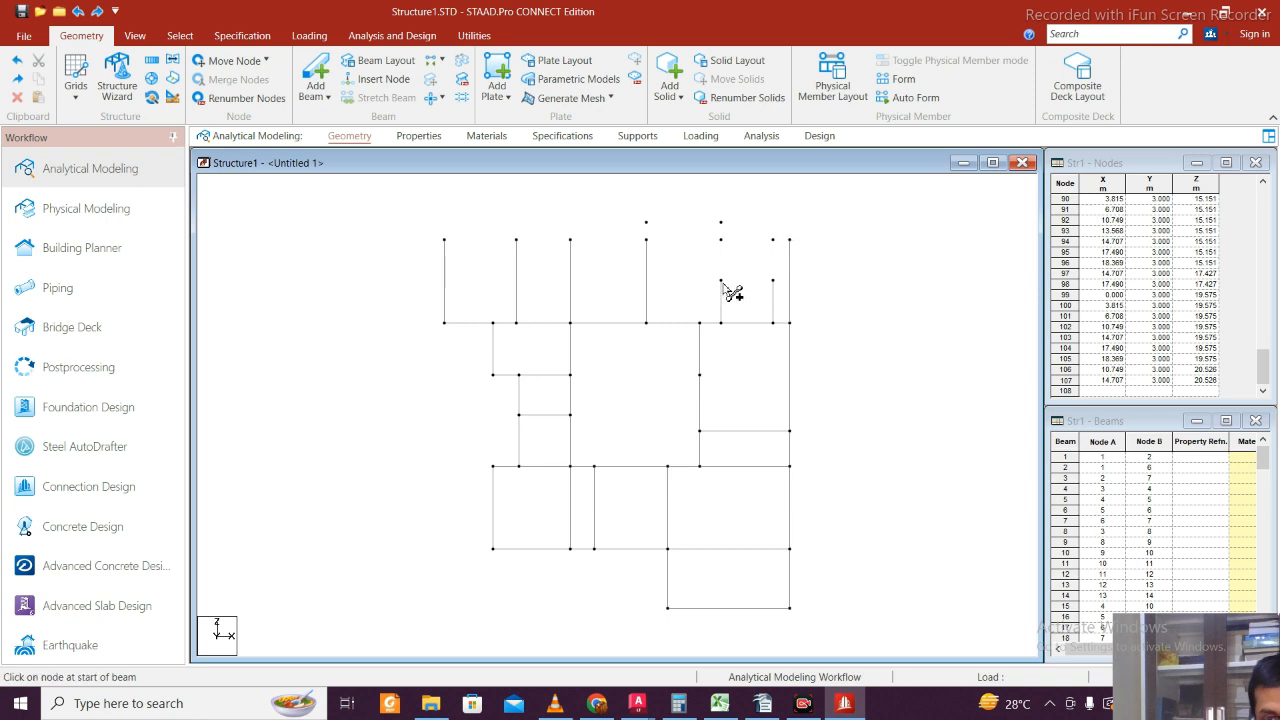
- Add beams for the Z 17.427 m bay, the full Z 19.575 m row, and the projecting bay at Z 20.526 m
mouse_move(721, 281)
mouse_down()
mouse_move(772, 281)
mouse_move(725, 244)
mouse_up()
drag(773, 280, 773, 239)
drag(450, 242, 791, 241)
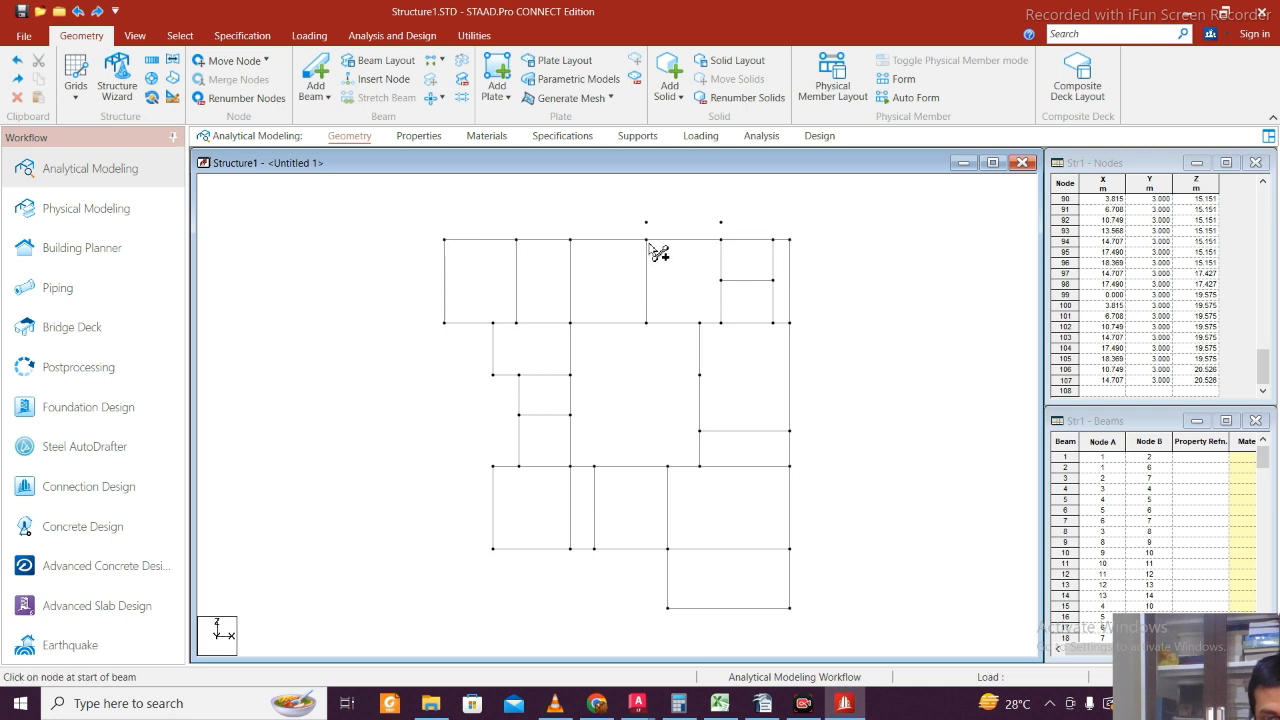
drag(647, 240, 647, 222)
mouse_move(720, 239)
mouse_down()
mouse_move(721, 219)
mouse_move(711, 228)
mouse_move(733, 222)
mouse_move(721, 223)
mouse_up()
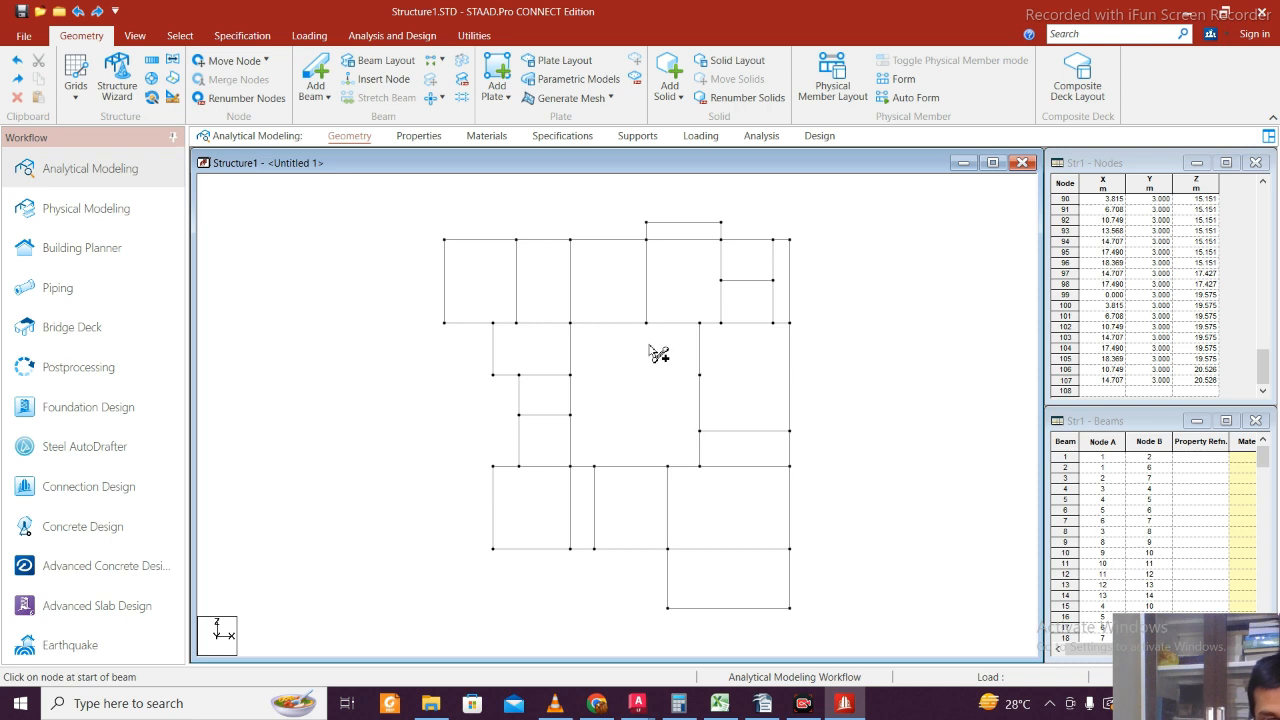
- Add a beam across the middle opening at Z 12.382 m, between the nodes at X 6.708 and 13.568 m
scroll(753, 380, up, 3)
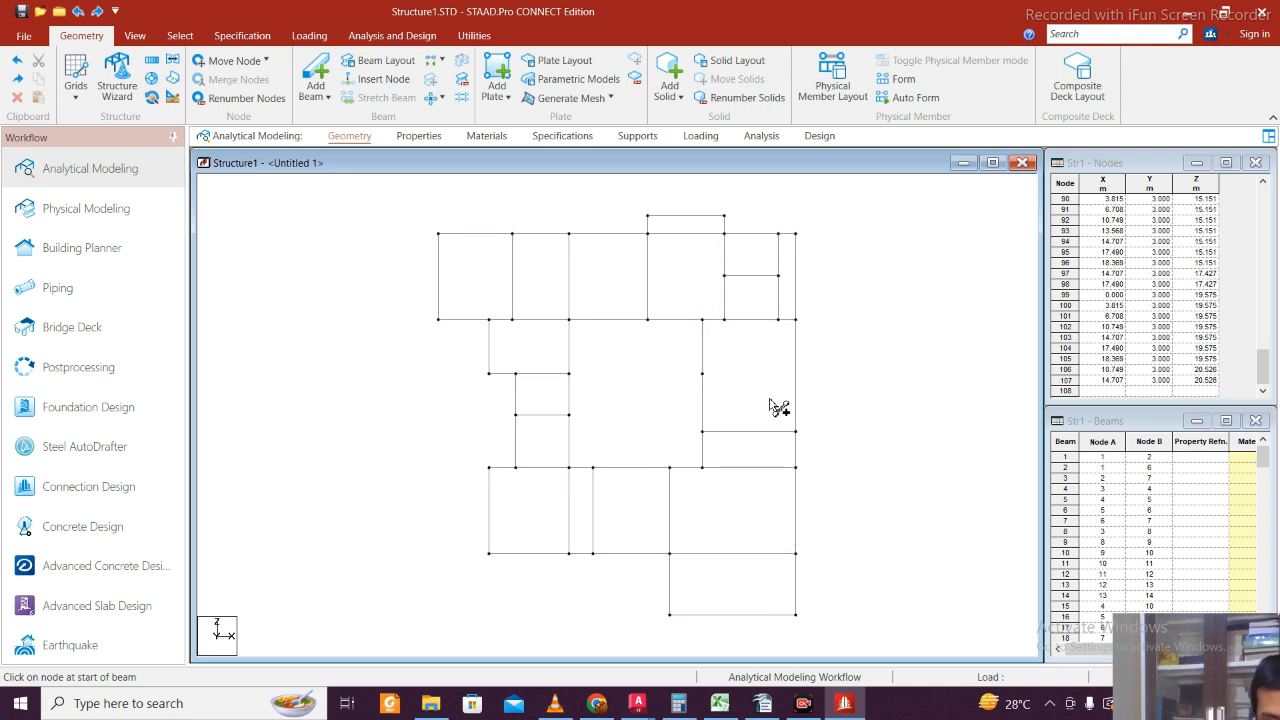
scroll(771, 408, up, 3)
scroll(733, 421, down, 2)
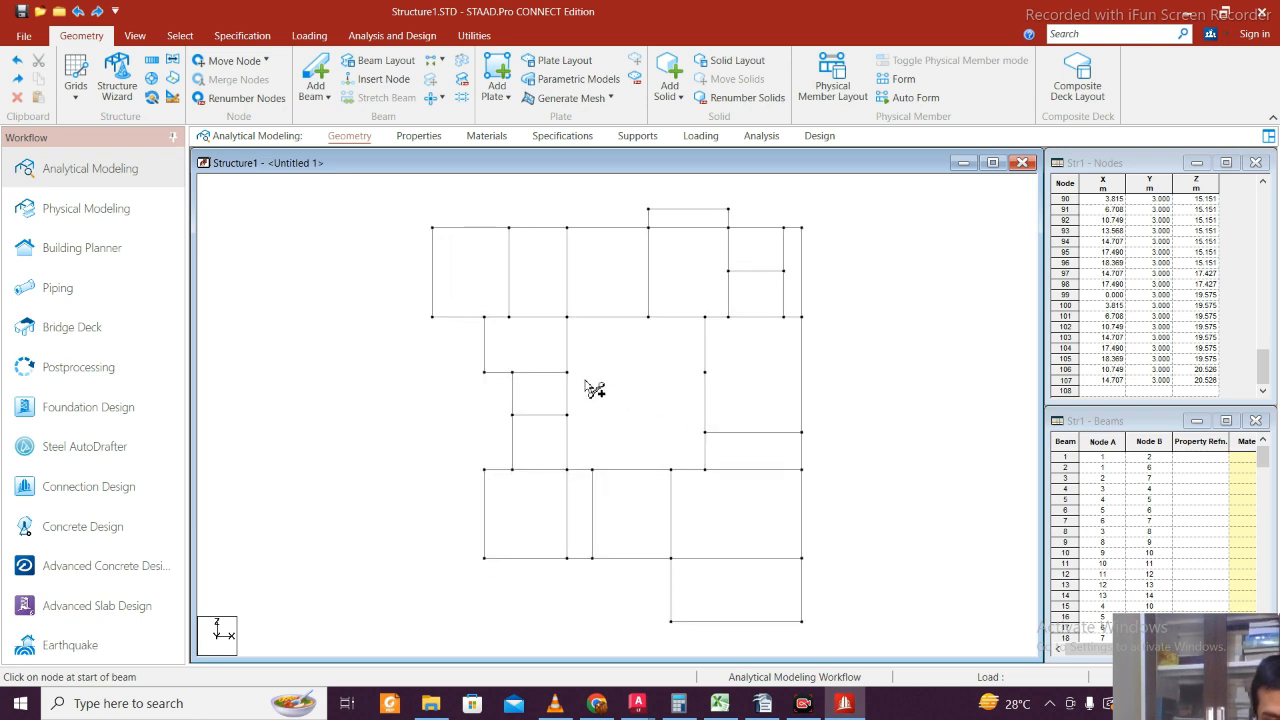
drag(567, 372, 705, 372)
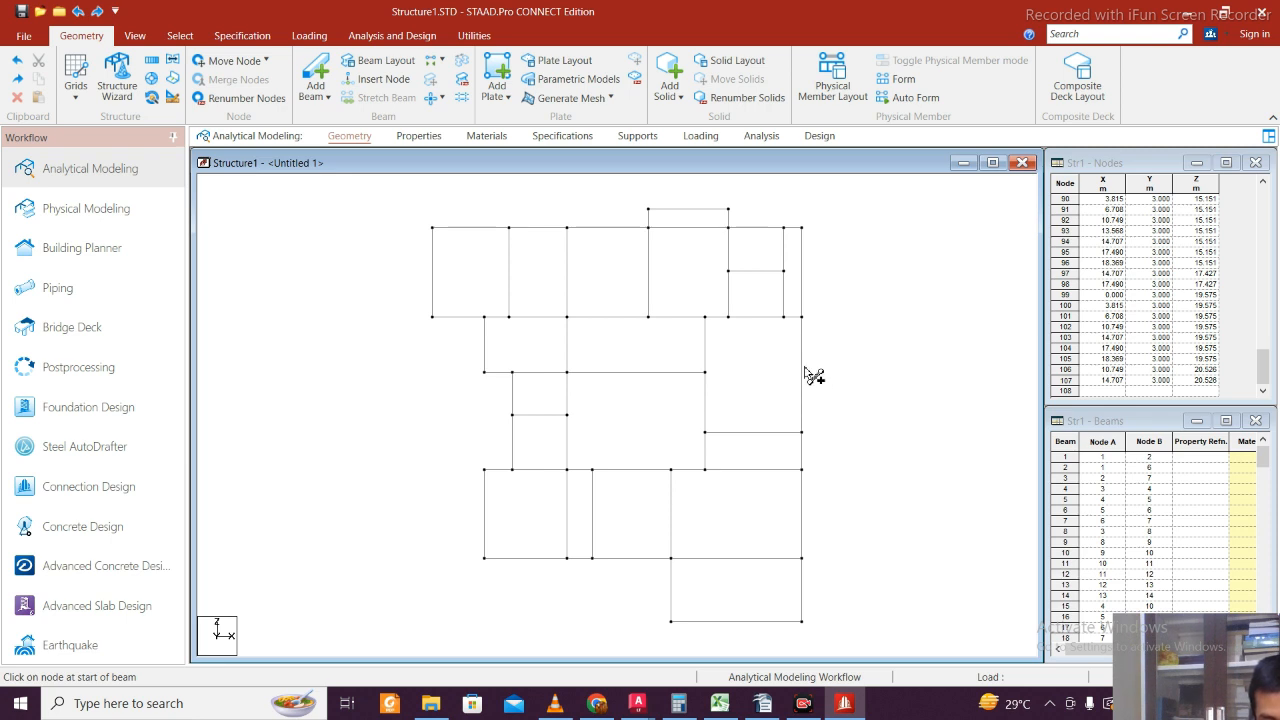
- Switch to the G+1 Centerline drawing with coordinates in AutoCAD and examine the column coordinates along the 12.382 grid line
click(719, 705)
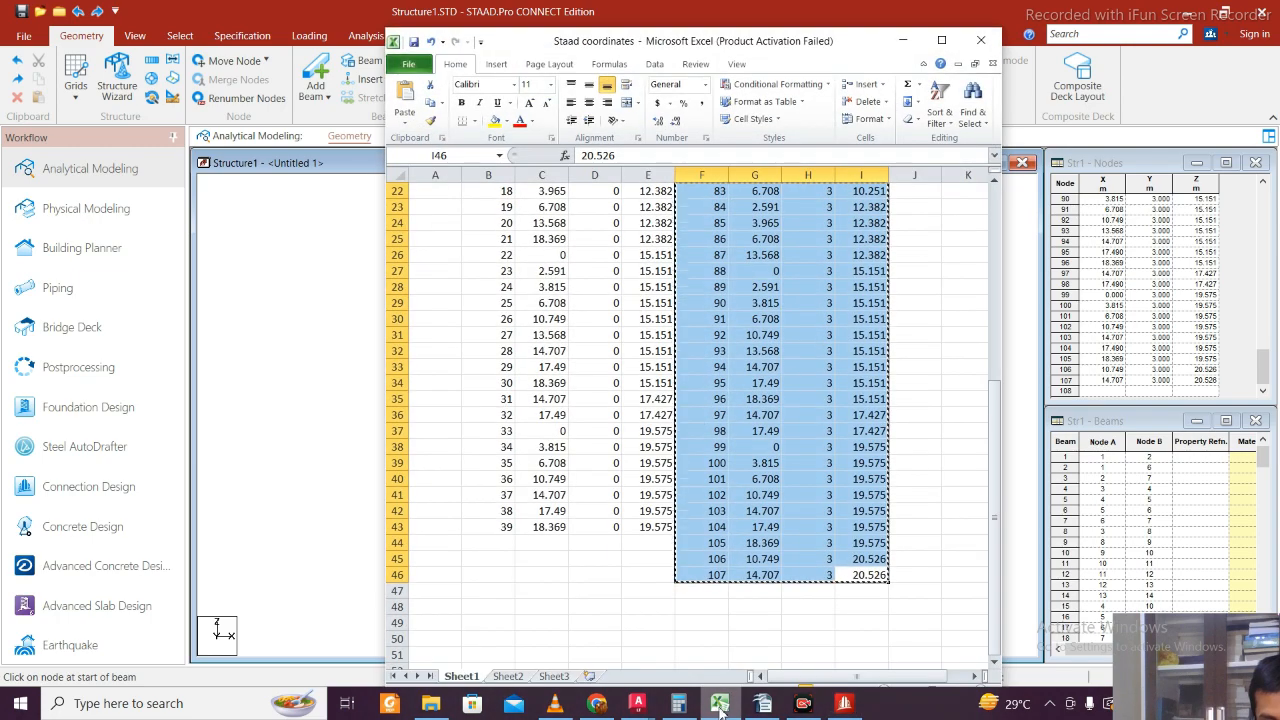
click(719, 705)
mouse_move(640, 705)
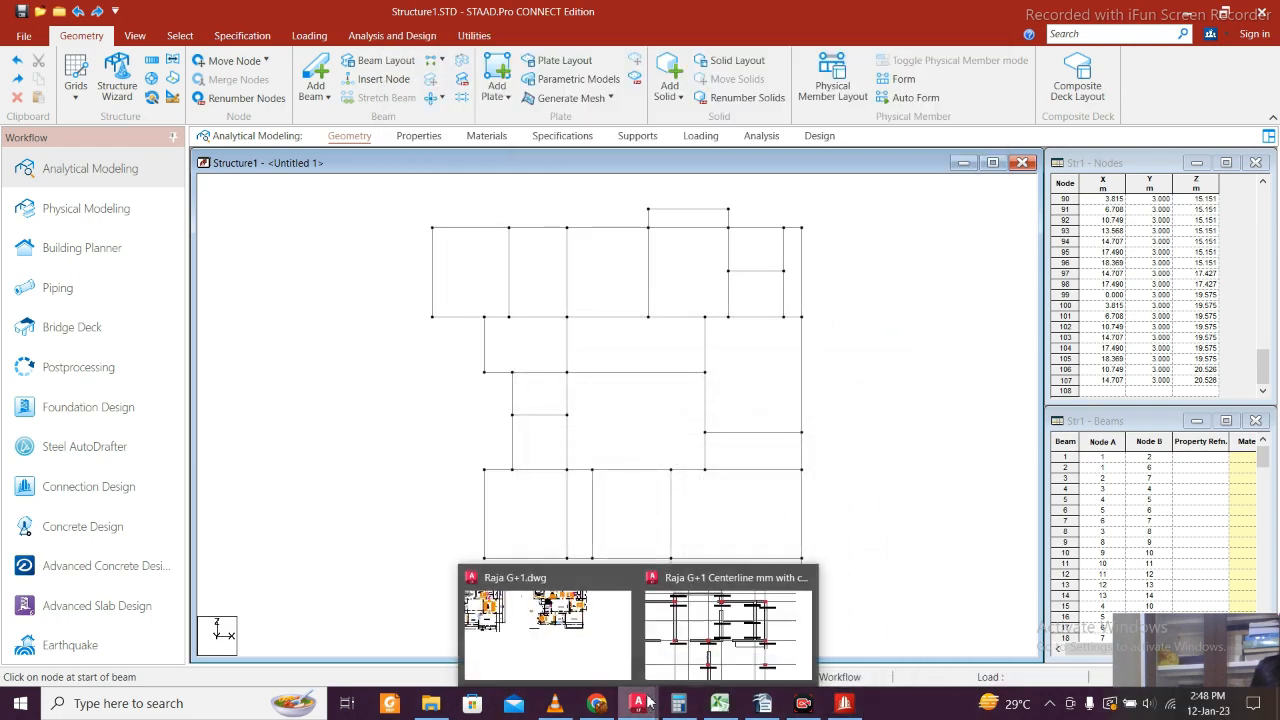
click(724, 590)
scroll(457, 320, up, 8)
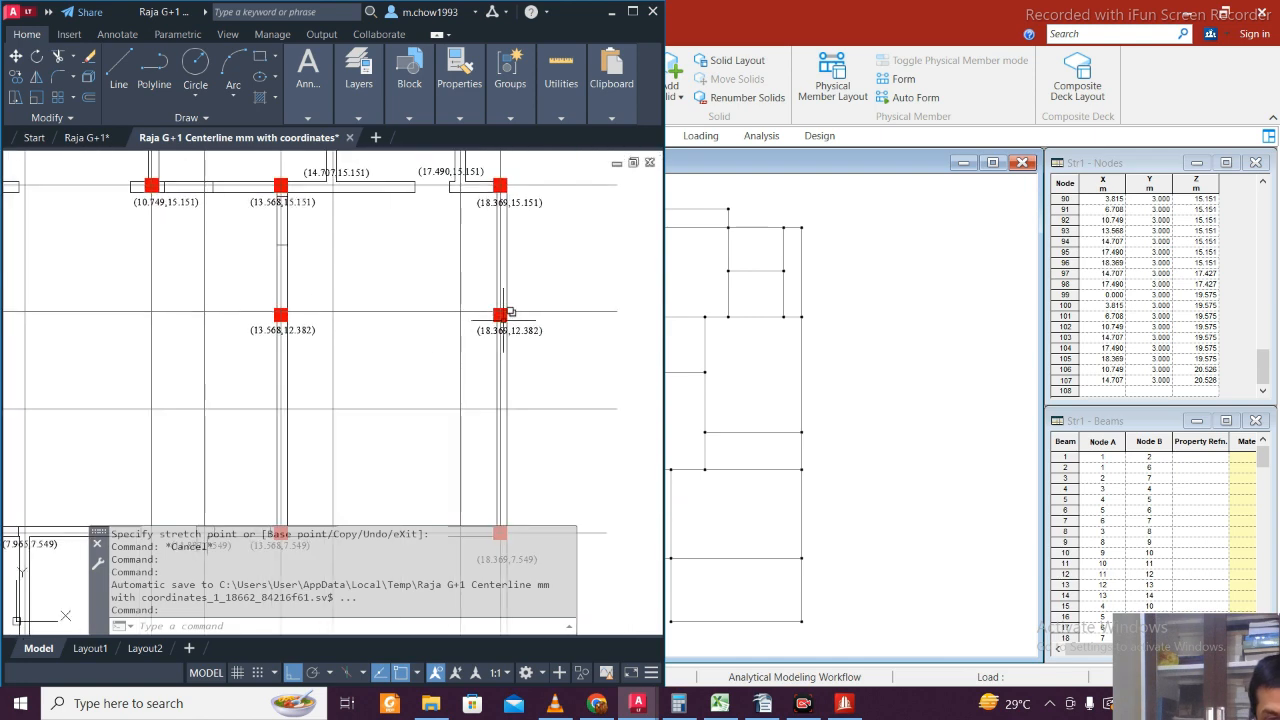
mouse_move(436, 373)
middle_down()
mouse_move(421, 411)
mouse_move(533, 406)
middle_up()
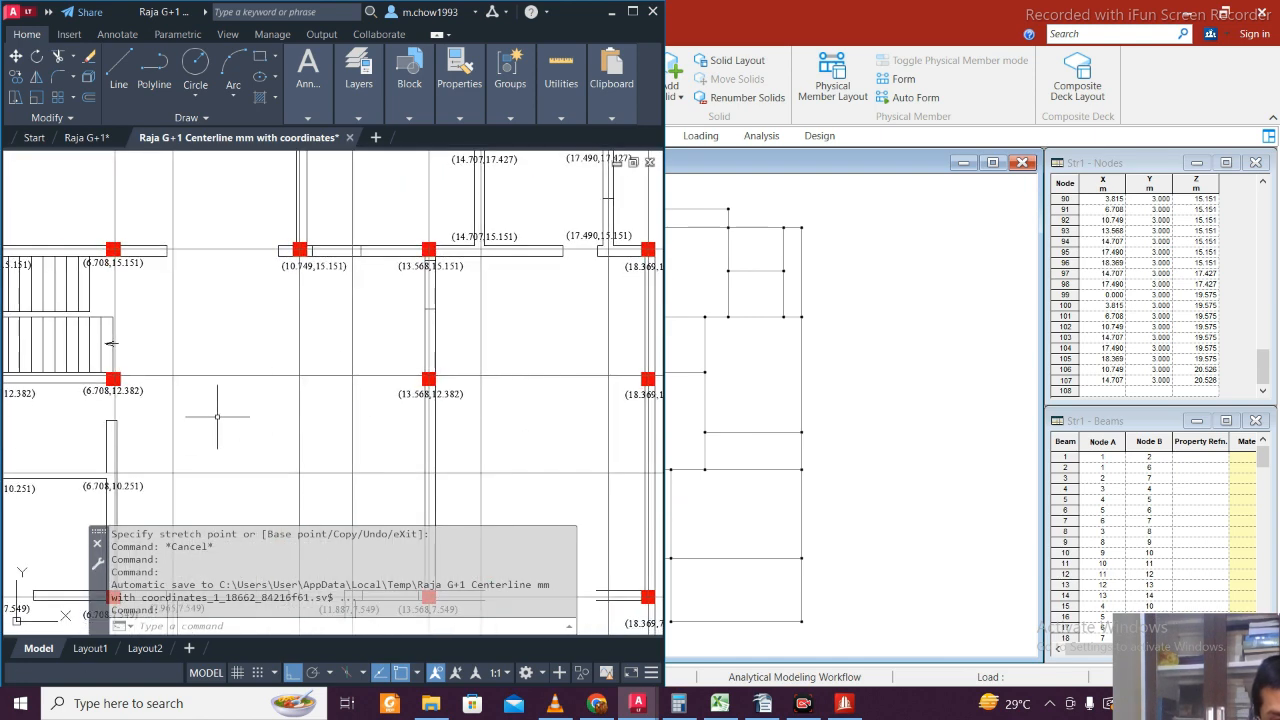
scroll(122, 400, up, 4)
scroll(122, 400, down, 2)
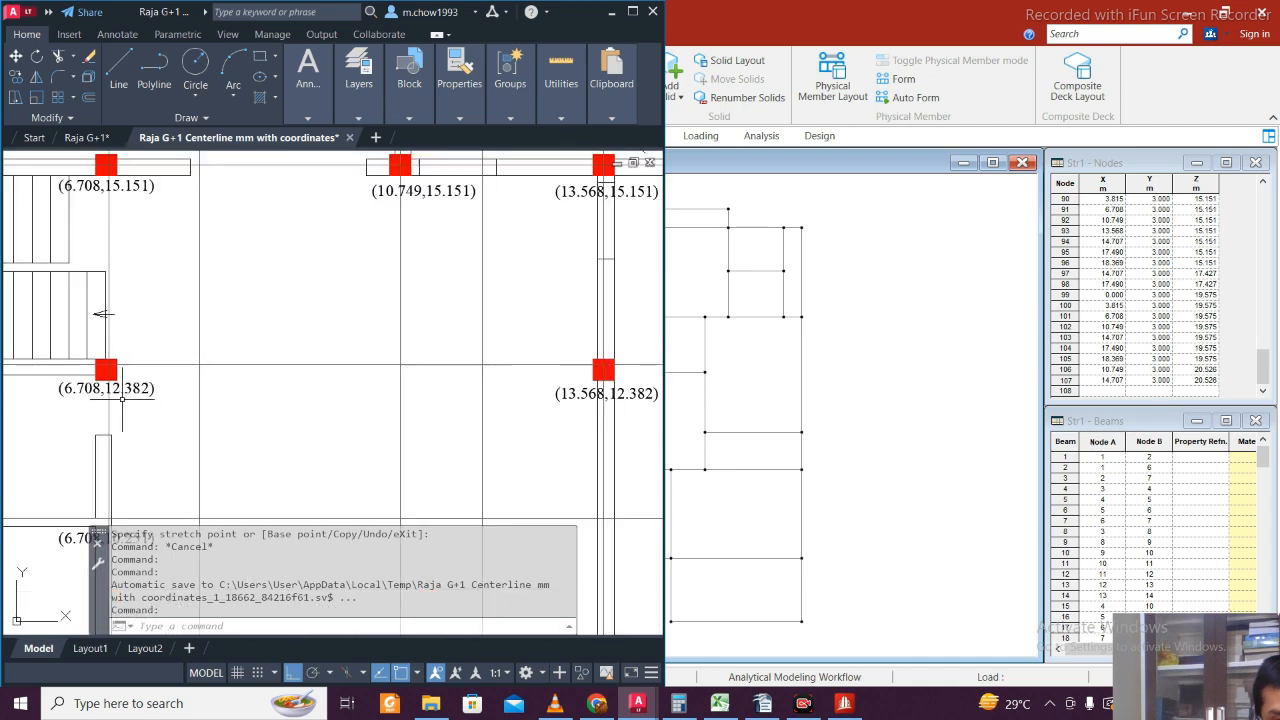
middle_drag(468, 407, 202, 400)
middle_drag(575, 399, 246, 440)
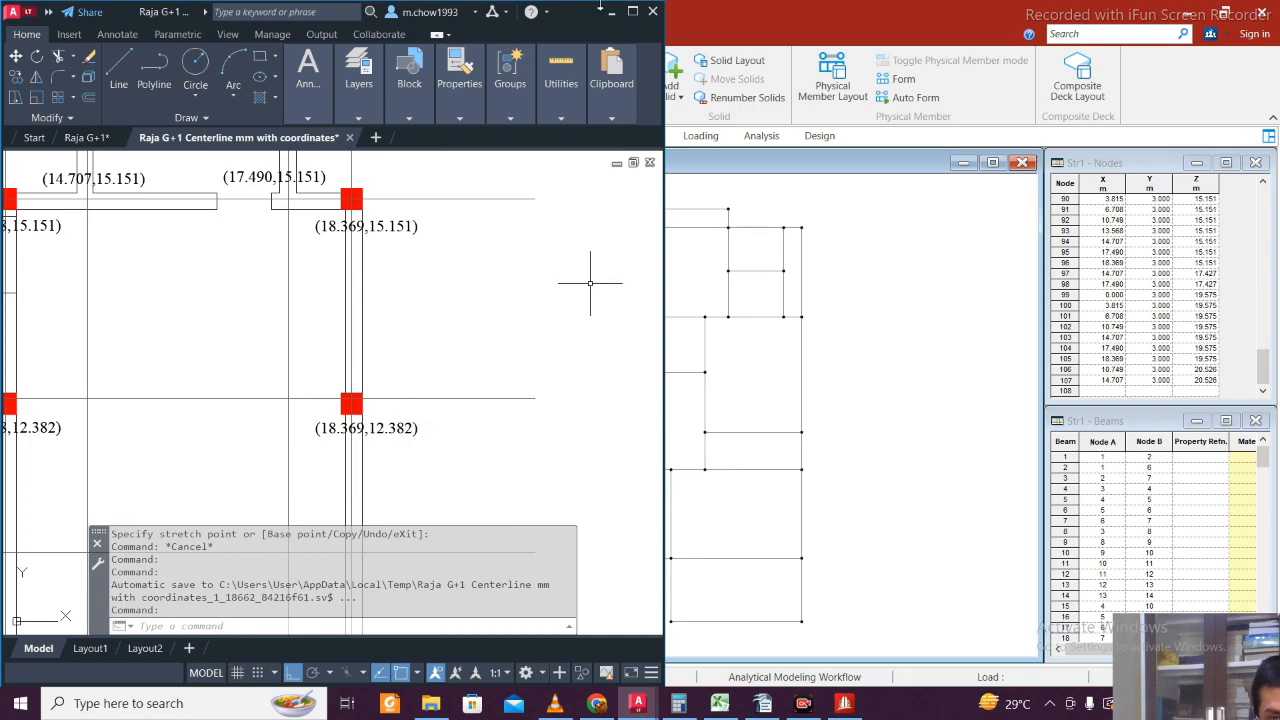
click(609, 14)
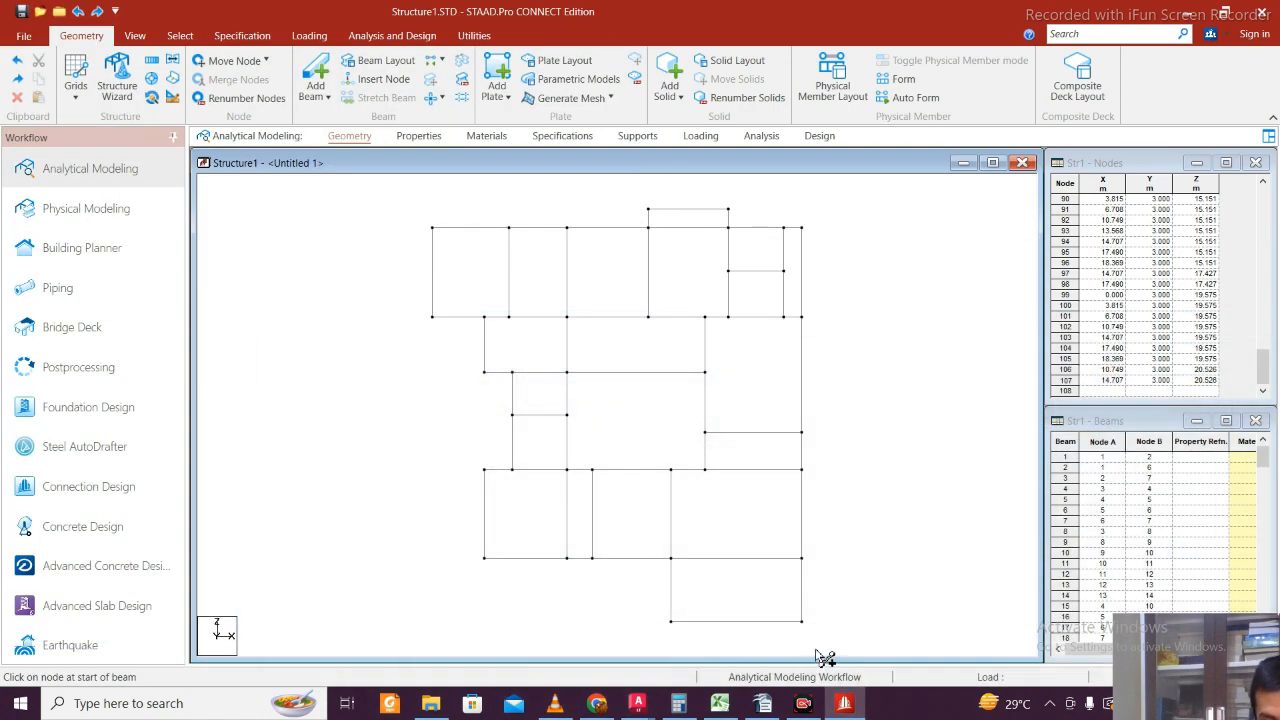
- Switch to the Staad coordinates workbook in Excel and insert a blank row 27 above the node 88 entry
click(719, 703)
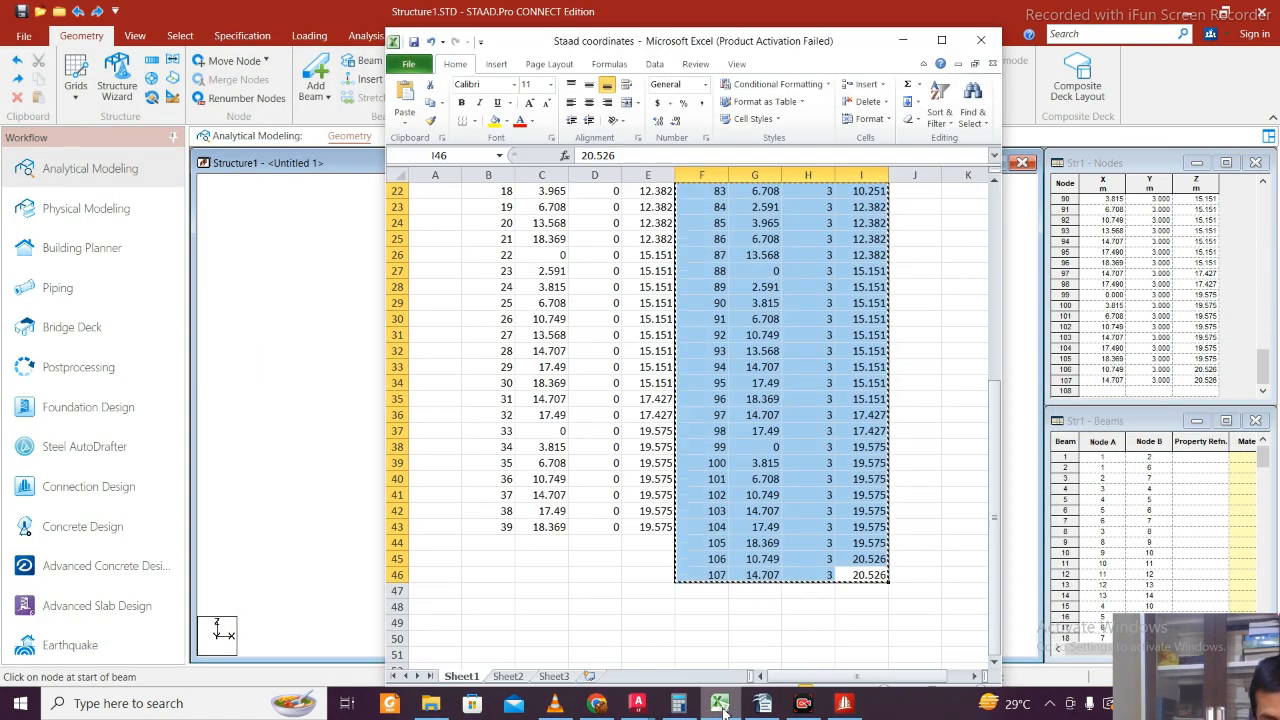
click(701, 607)
scroll(720, 595, up, 2)
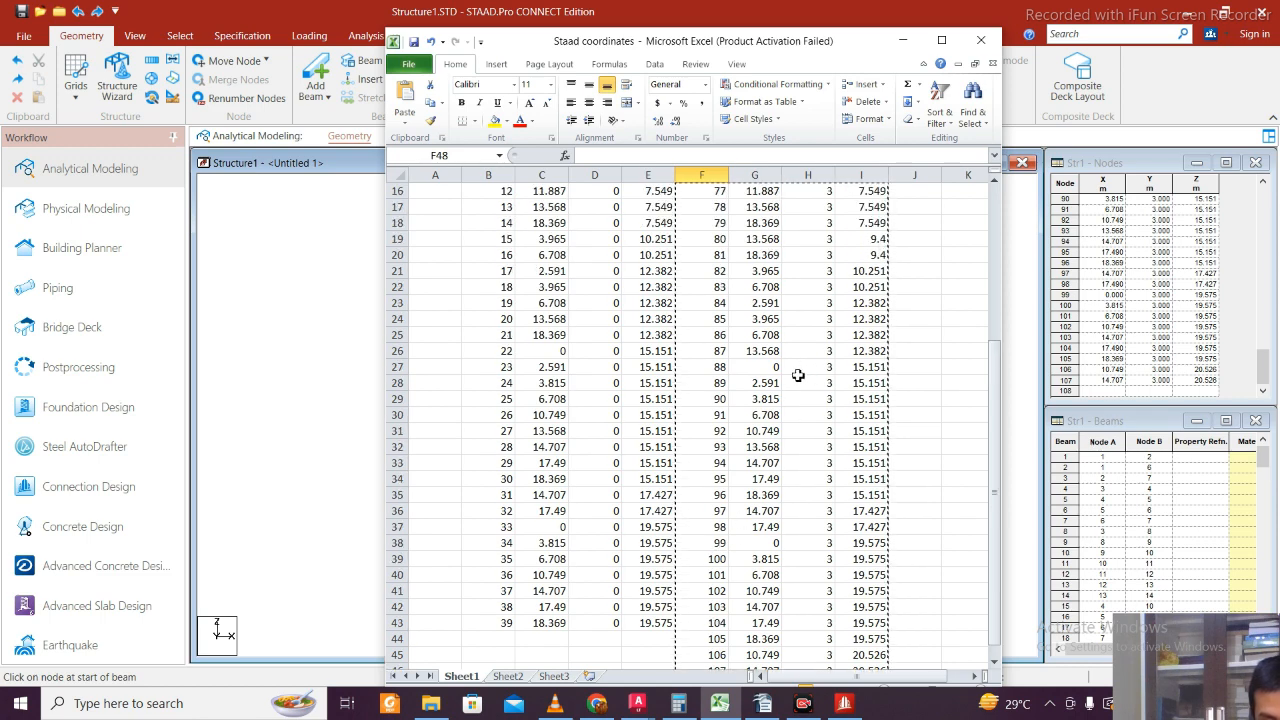
click(804, 371)
click(698, 369)
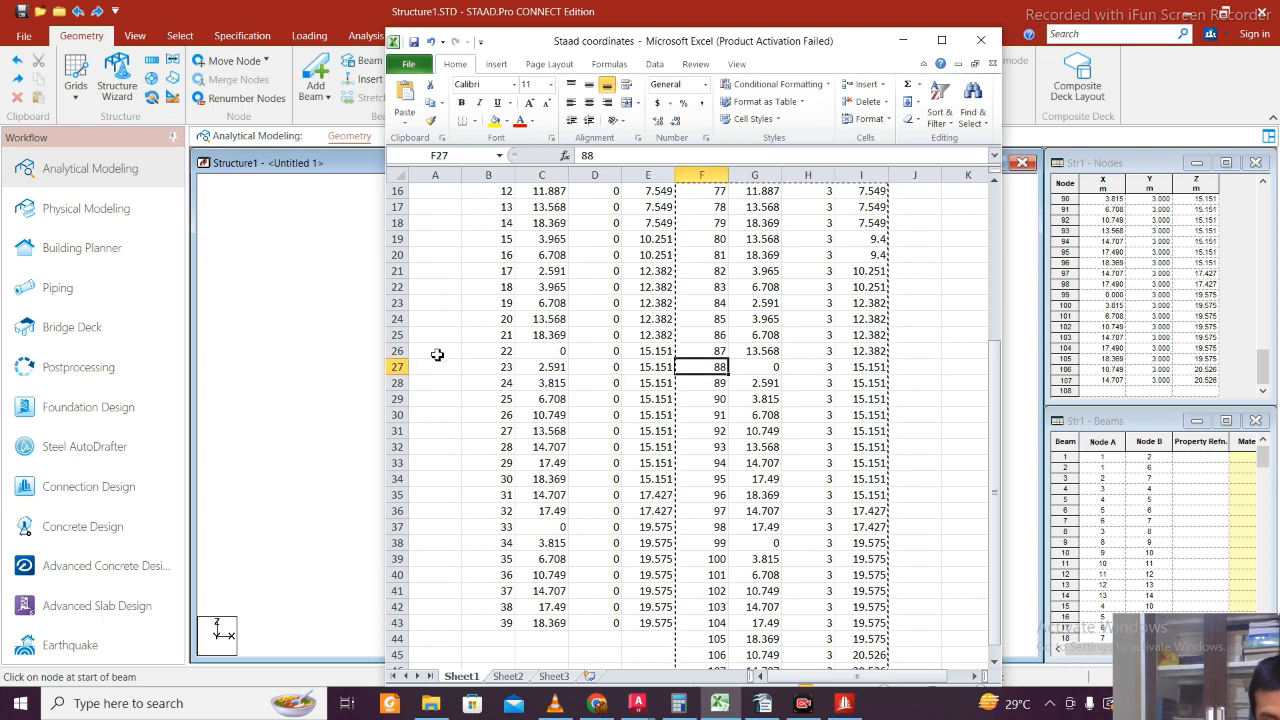
right_click(398, 368)
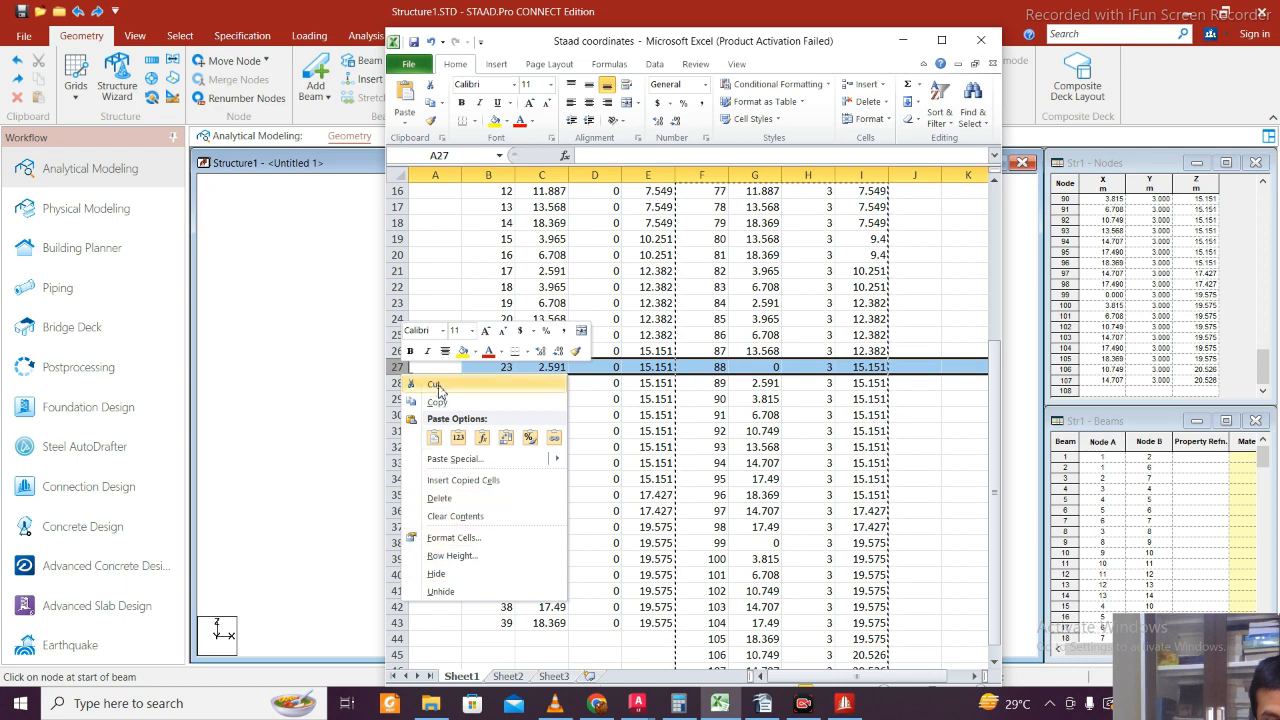
key(Escape)
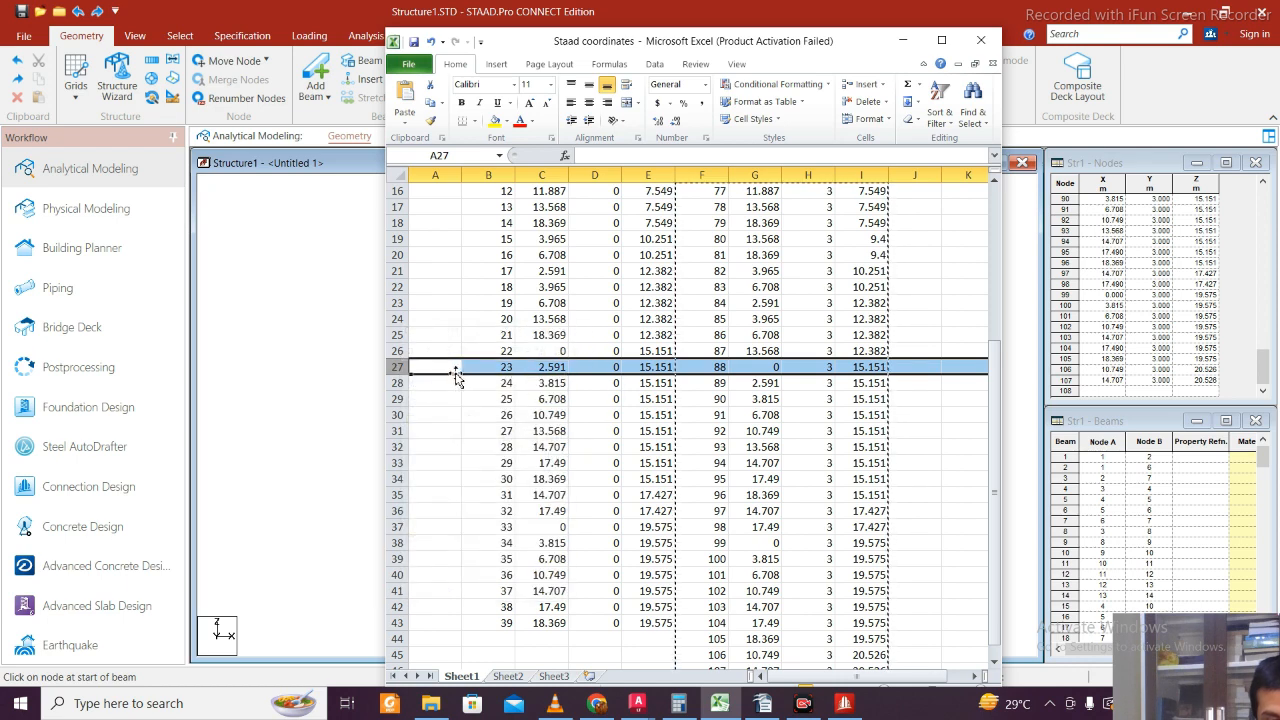
right_click(401, 376)
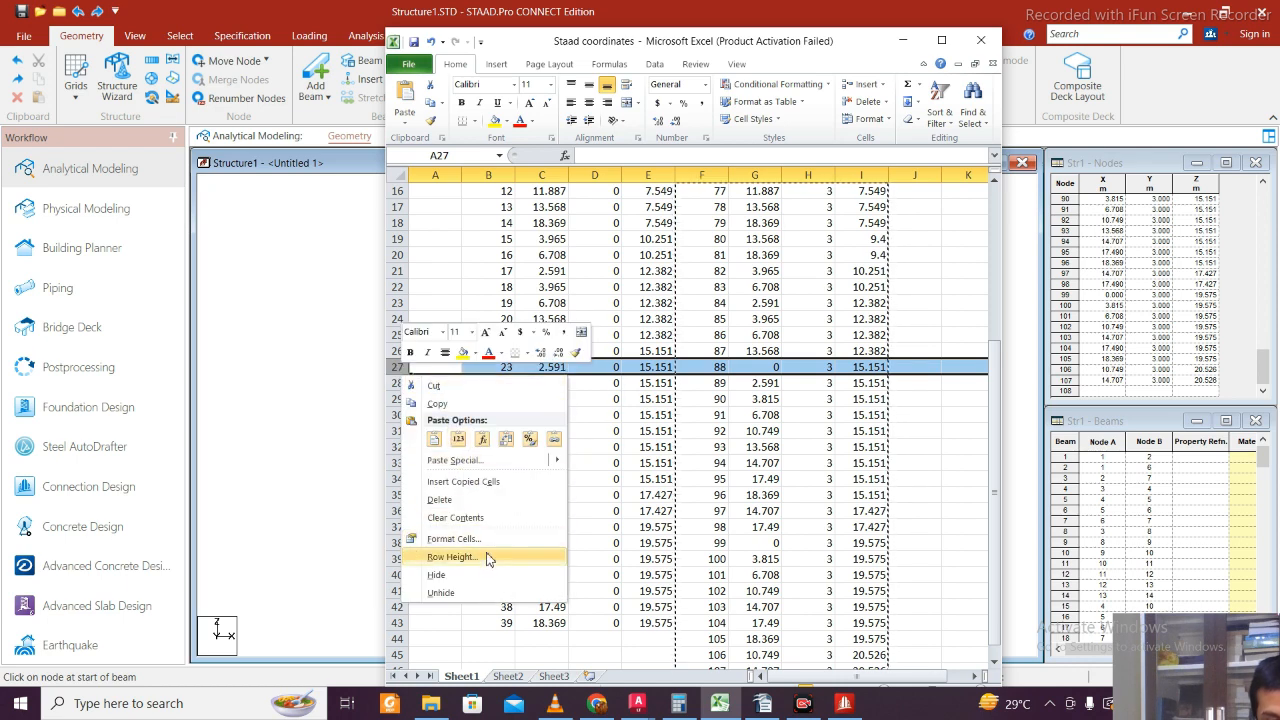
key(Escape)
key(Escape)
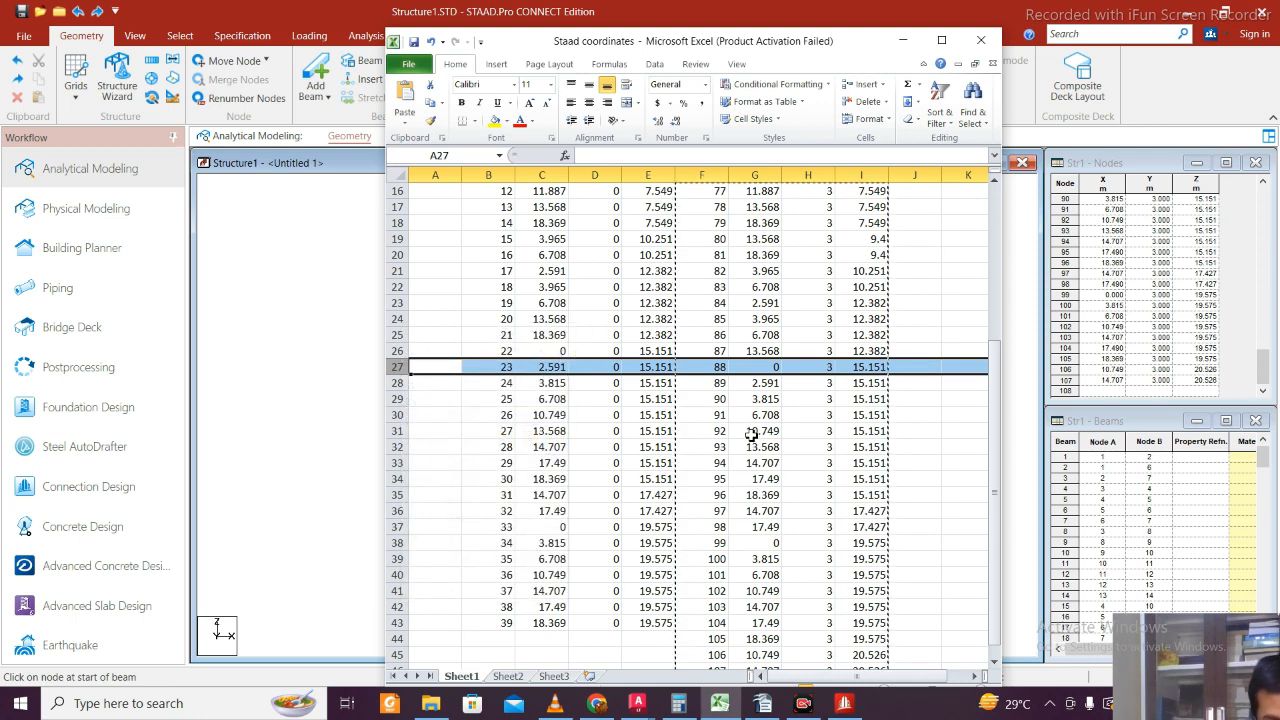
right_click(398, 369)
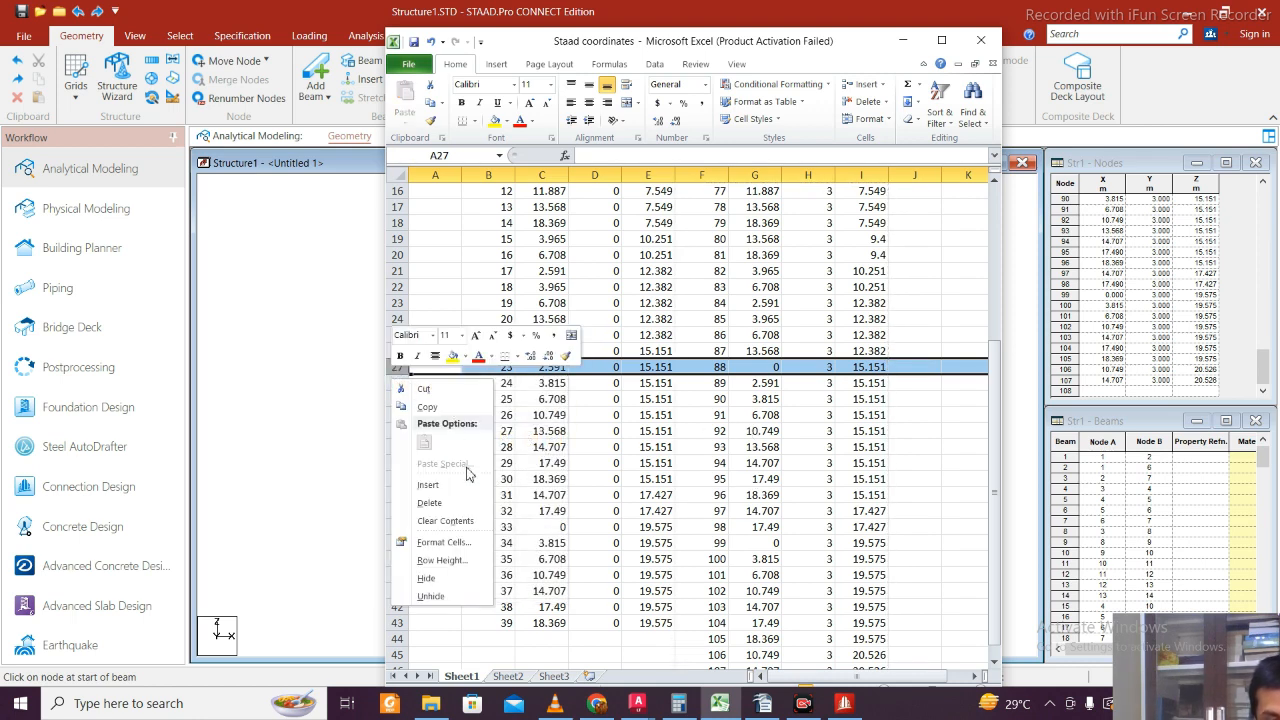
click(456, 484)
- Fill the blank row 27 with the missing node's coordinates: X 18.369, Y 3 and Z 12.382
click(795, 371)
click(721, 366)
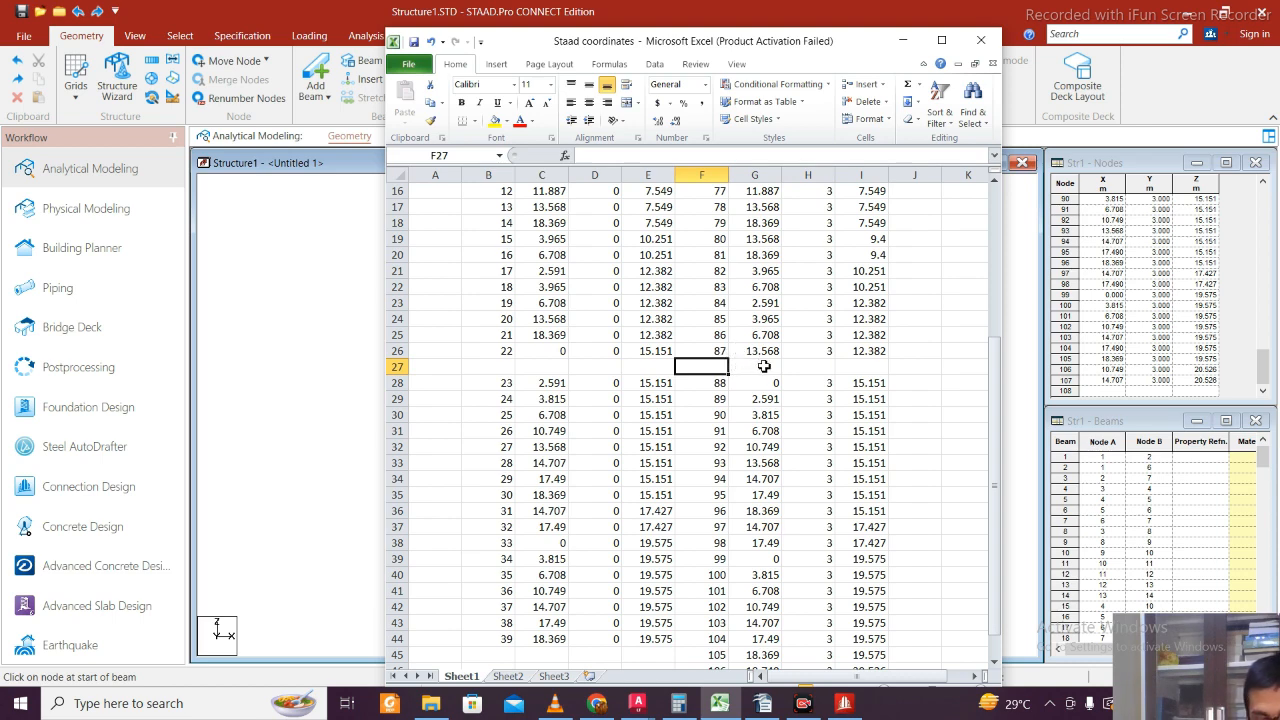
click(763, 366)
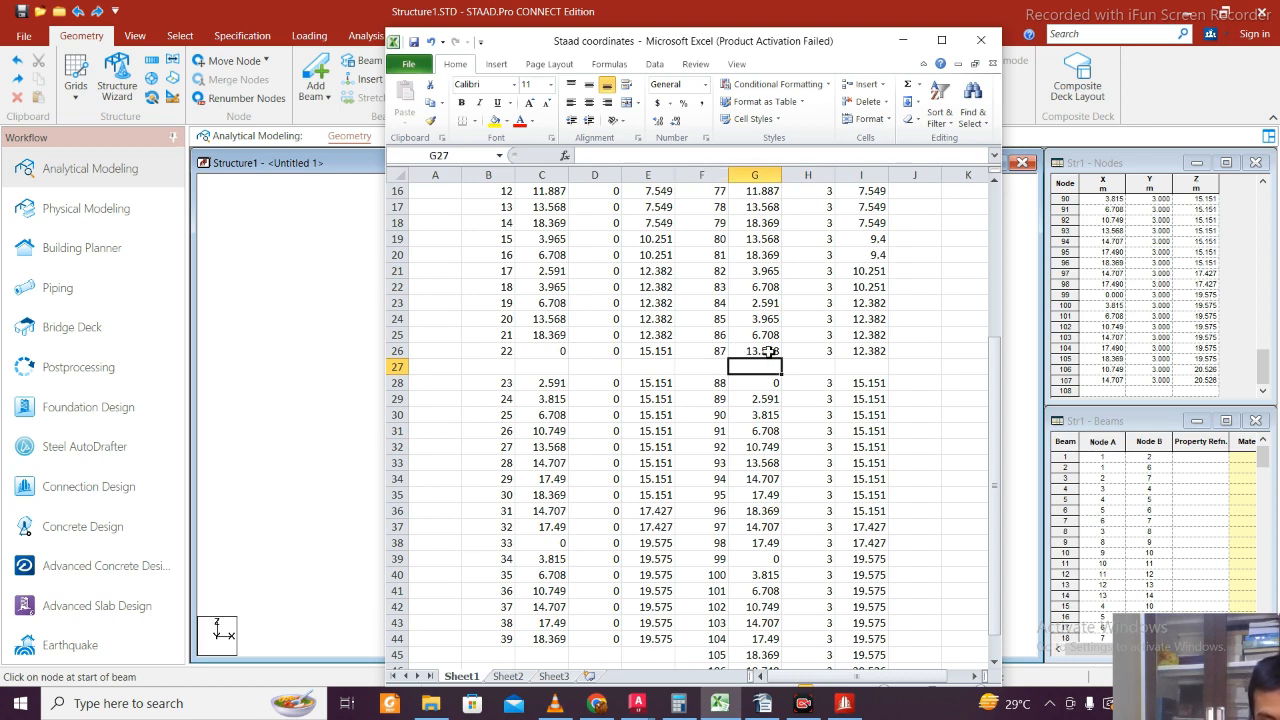
click(772, 514)
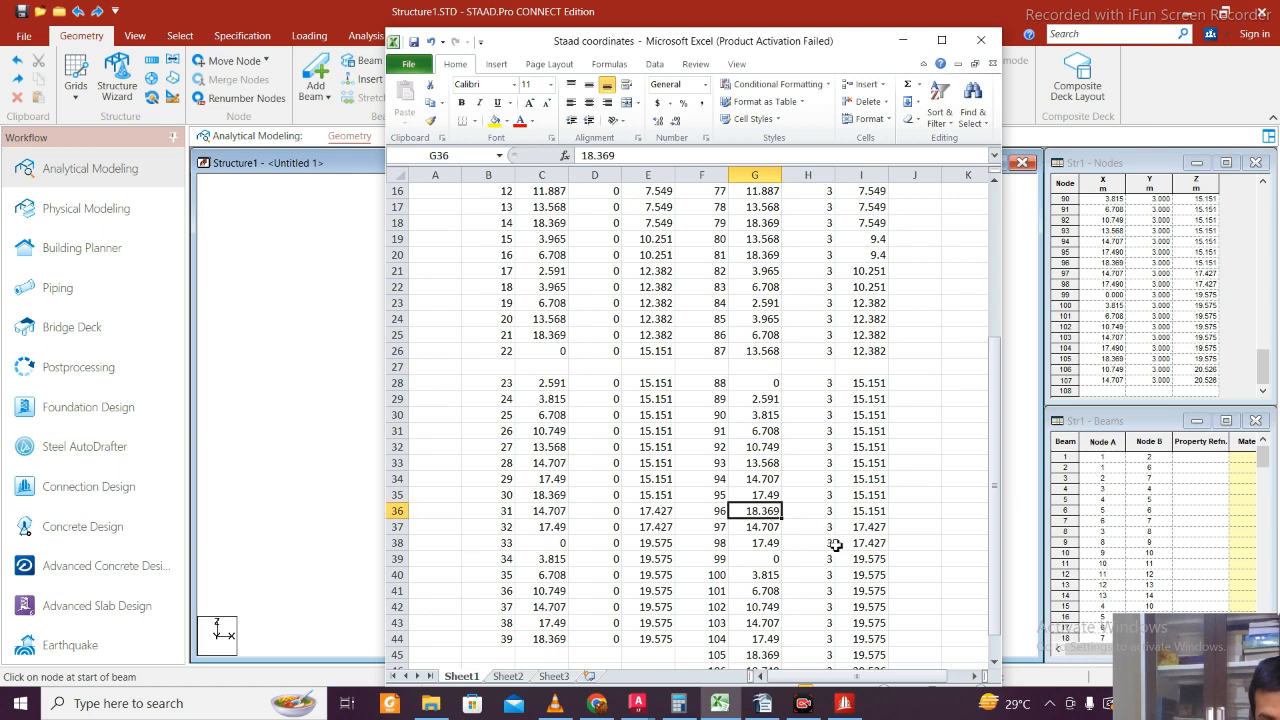
key(ctrl+c)
click(767, 368)
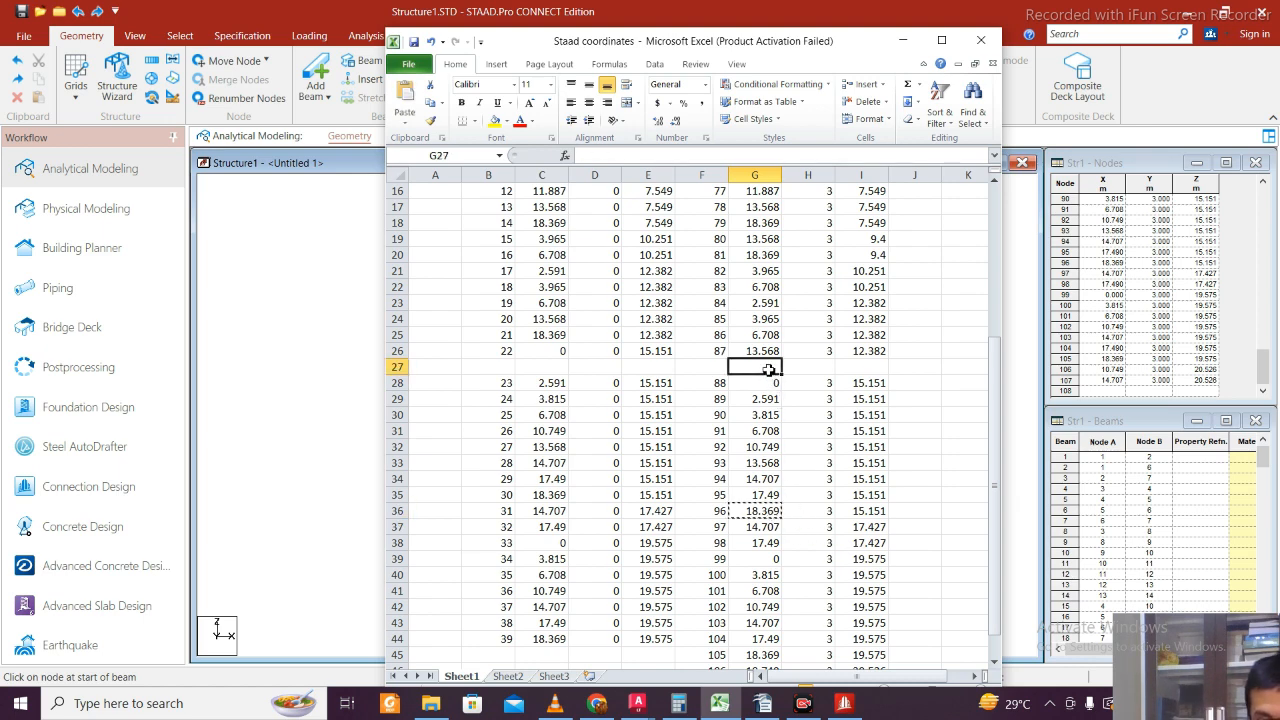
key(ctrl+v)
click(808, 368)
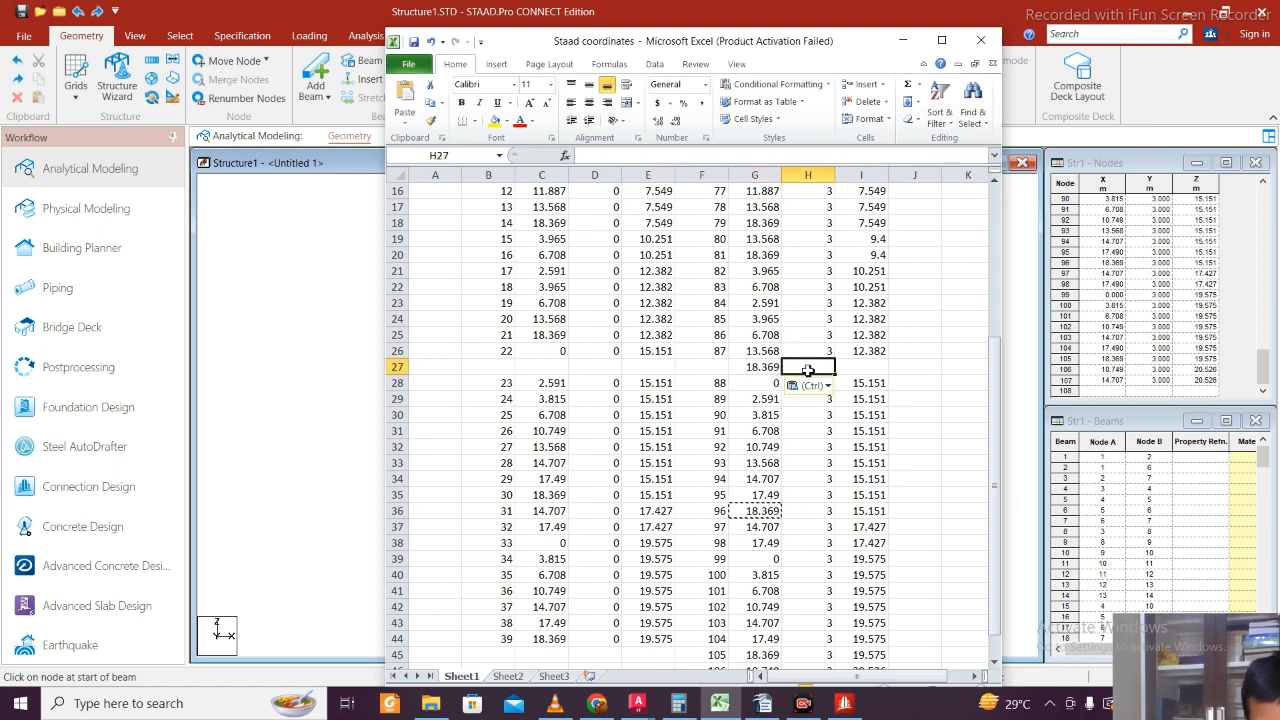
text(3)
click(857, 368)
click(878, 352)
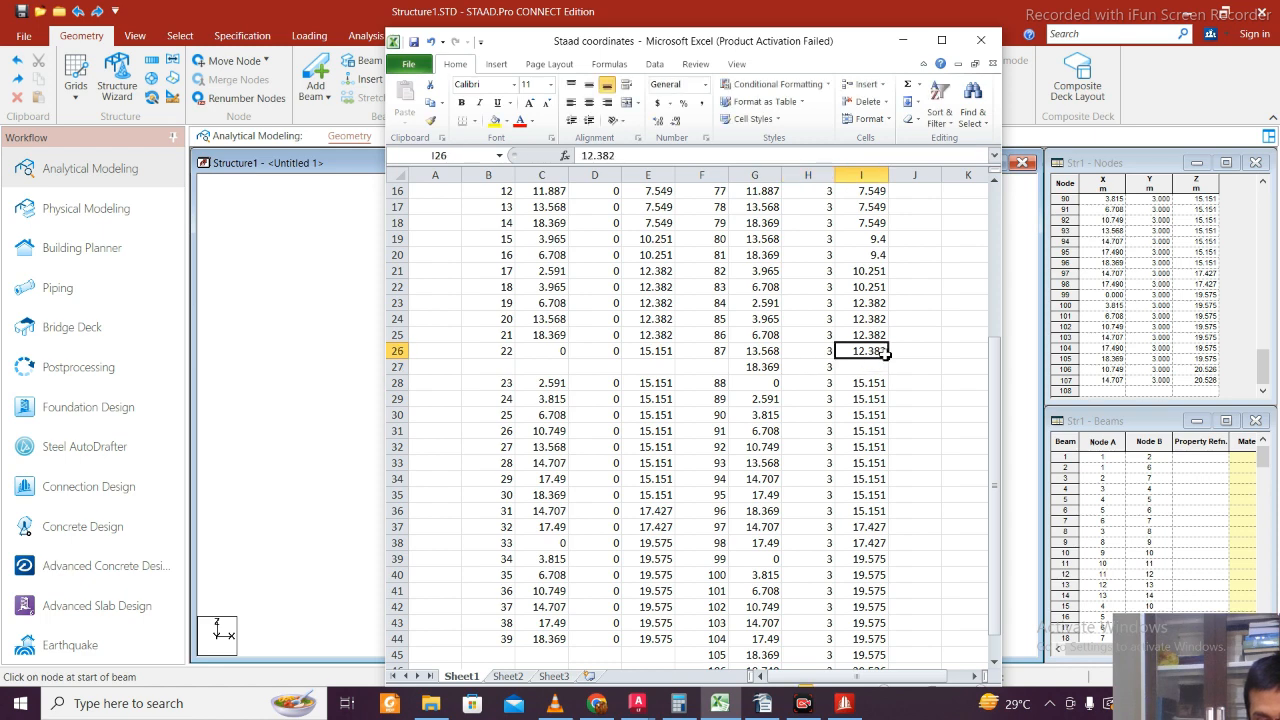
drag(888, 357, 889, 373)
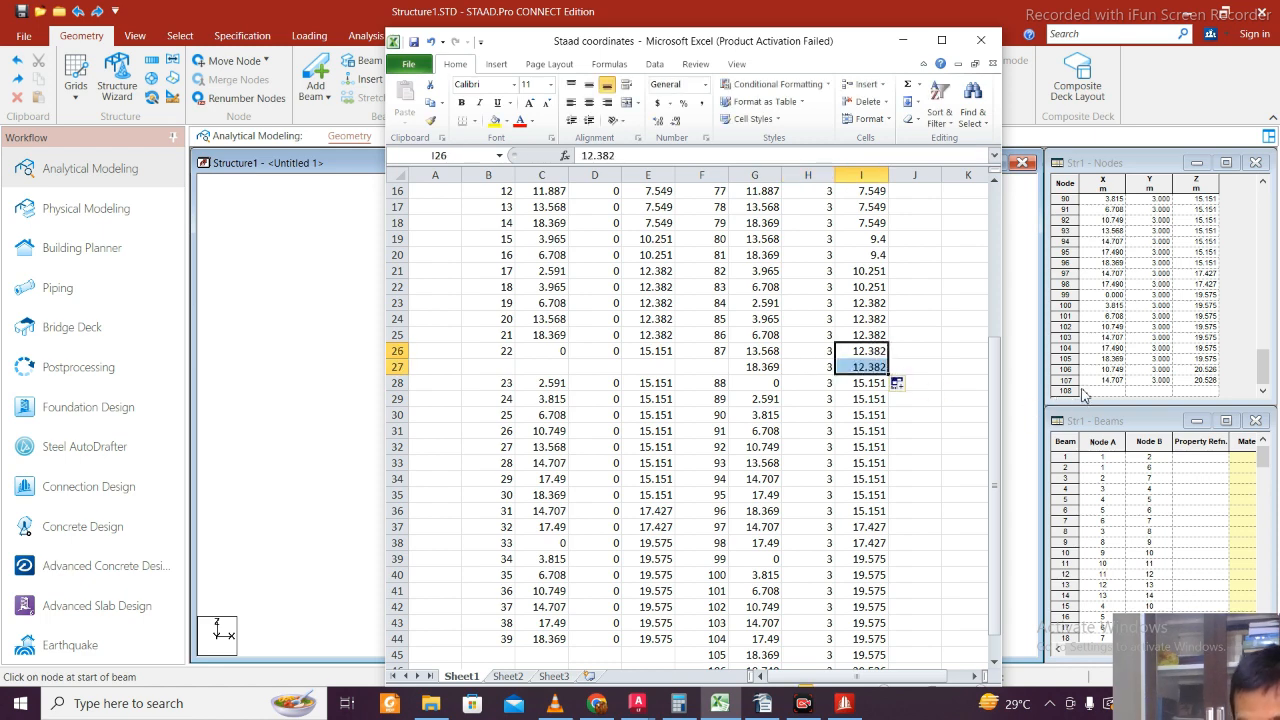
- Number the row 27 entry 108 and copy it into the STAAD.Pro node table, accepting the default column mapping
click(712, 366)
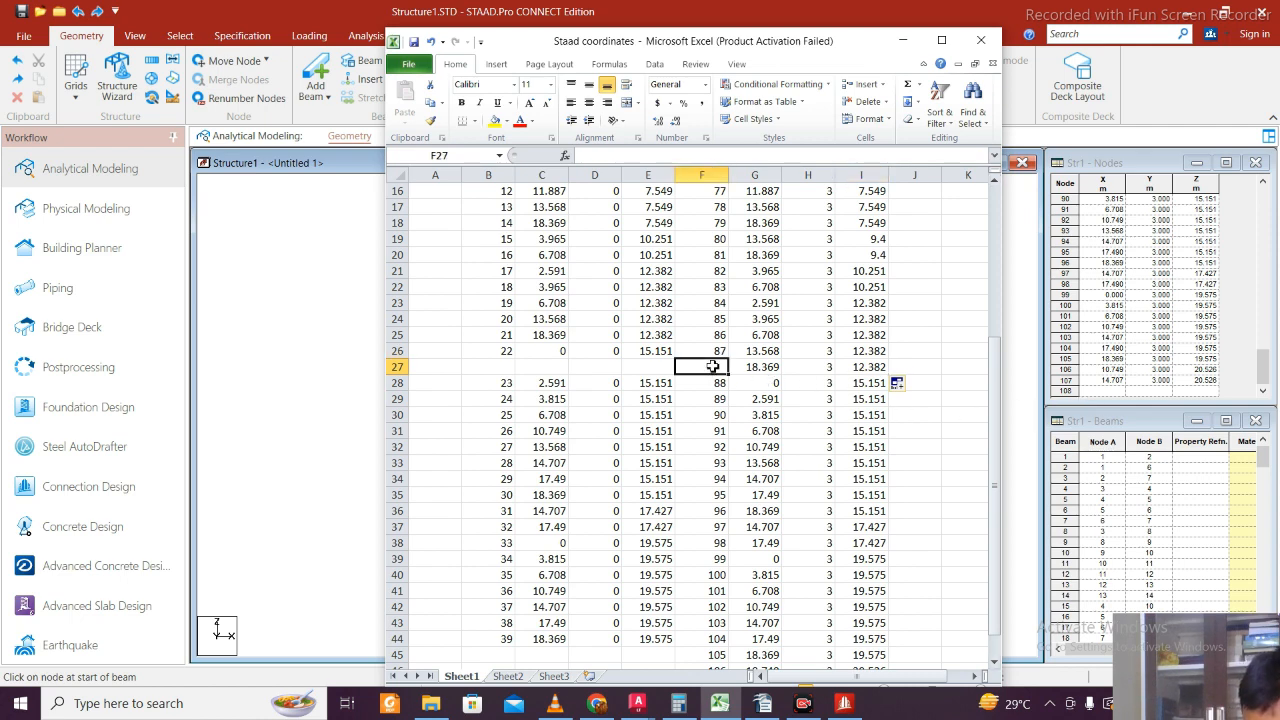
text(108)
click(731, 393)
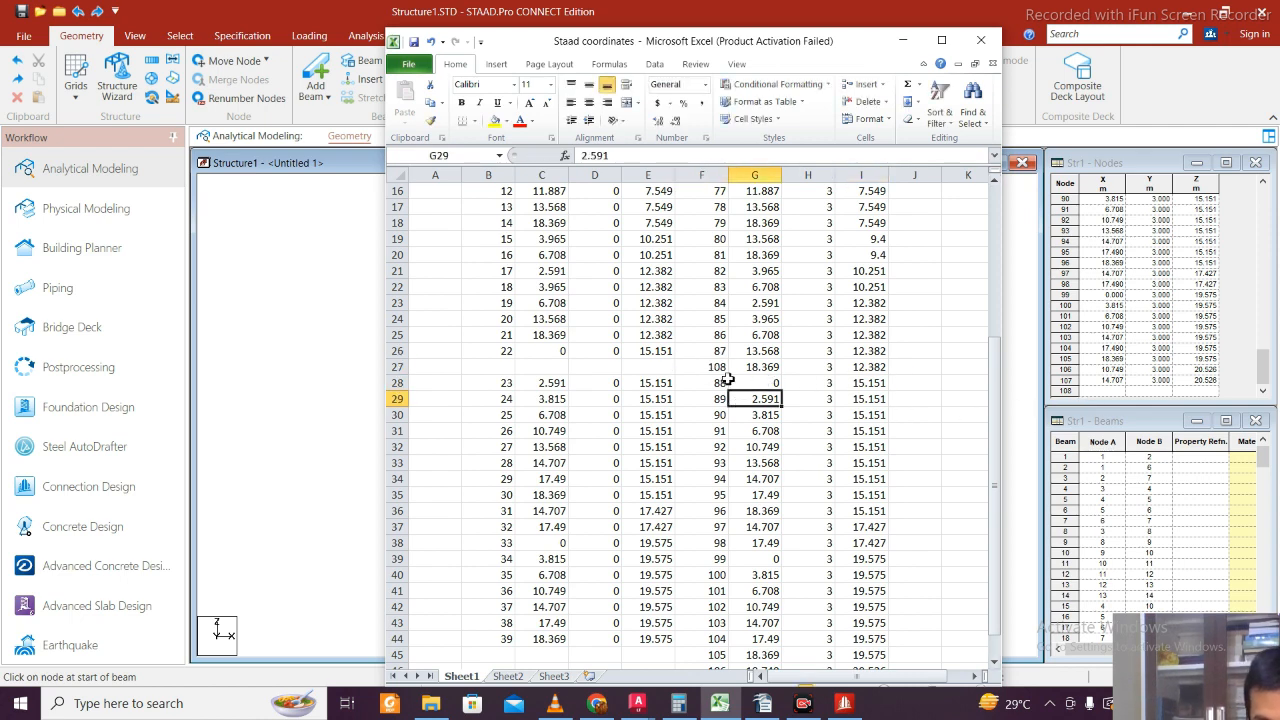
drag(720, 368, 866, 371)
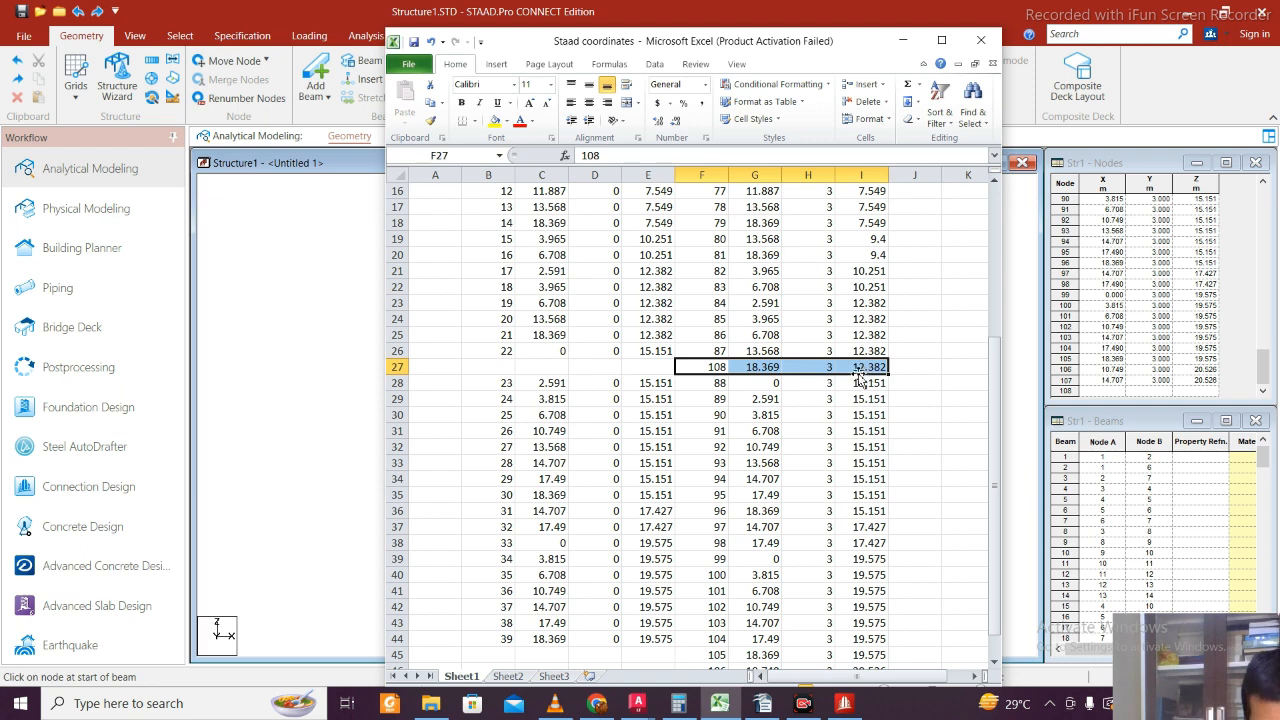
key(ctrl+c)
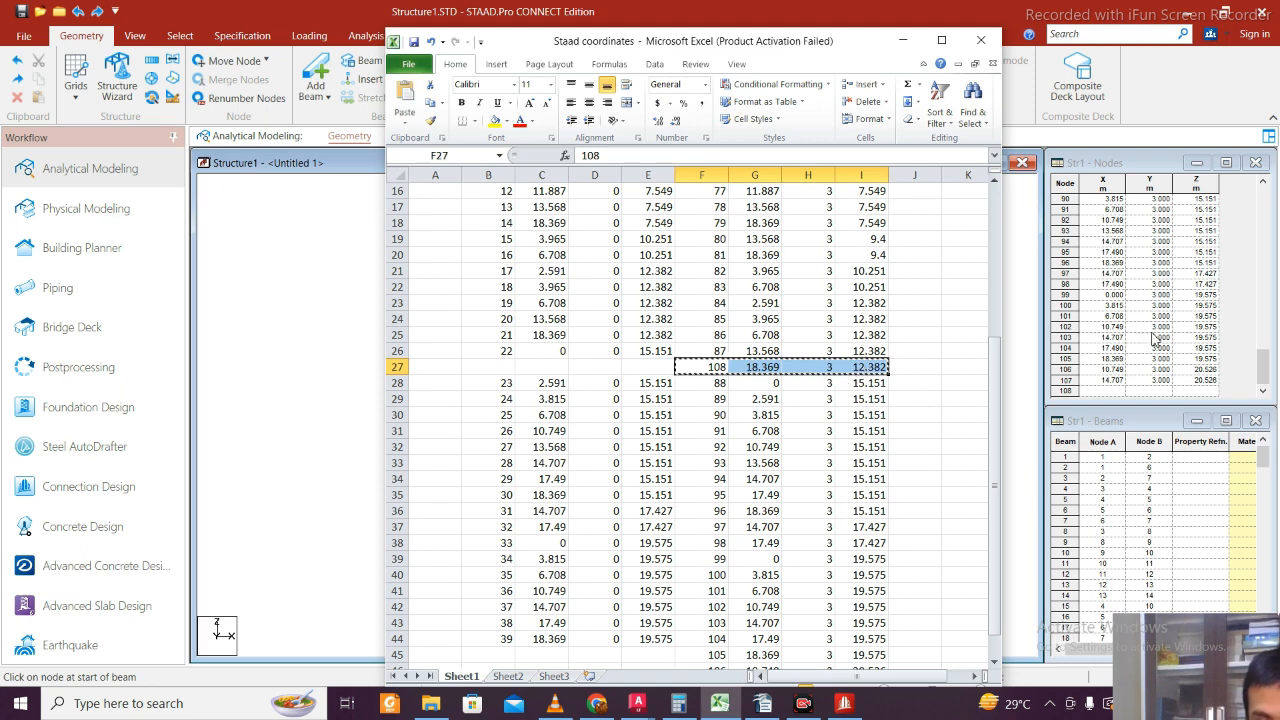
click(1071, 392)
key(ctrl+v)
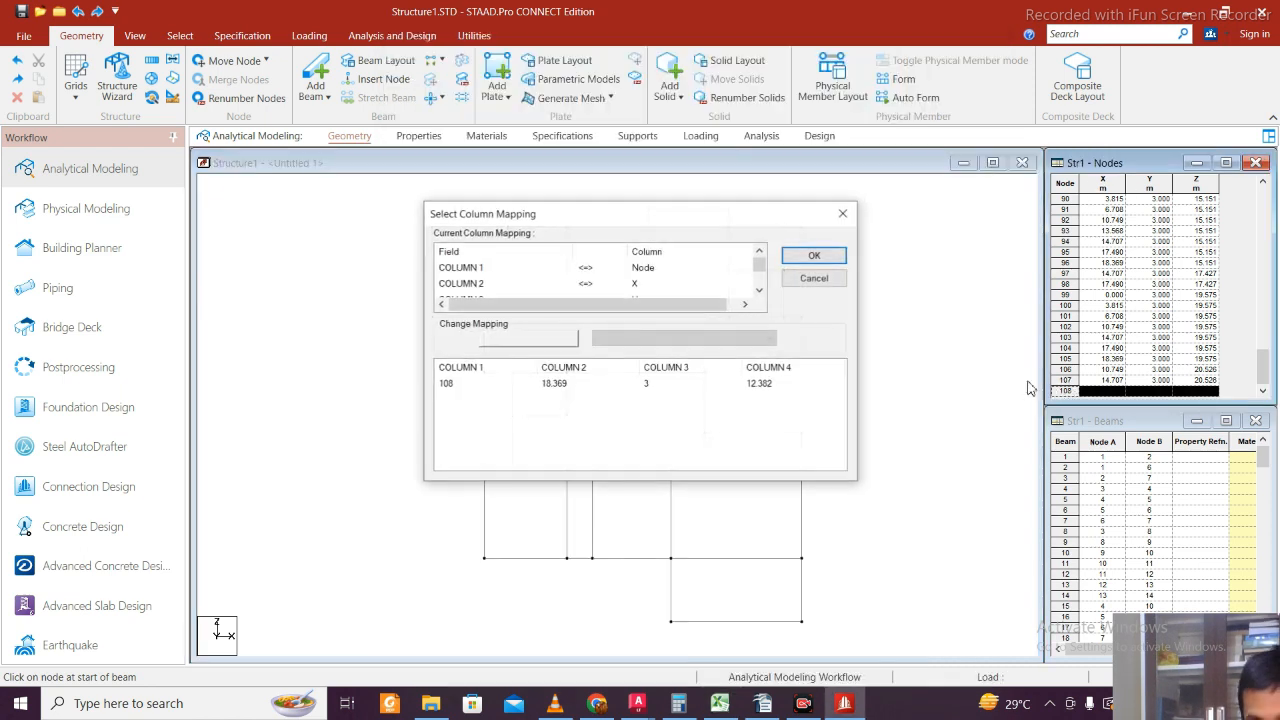
click(836, 262)
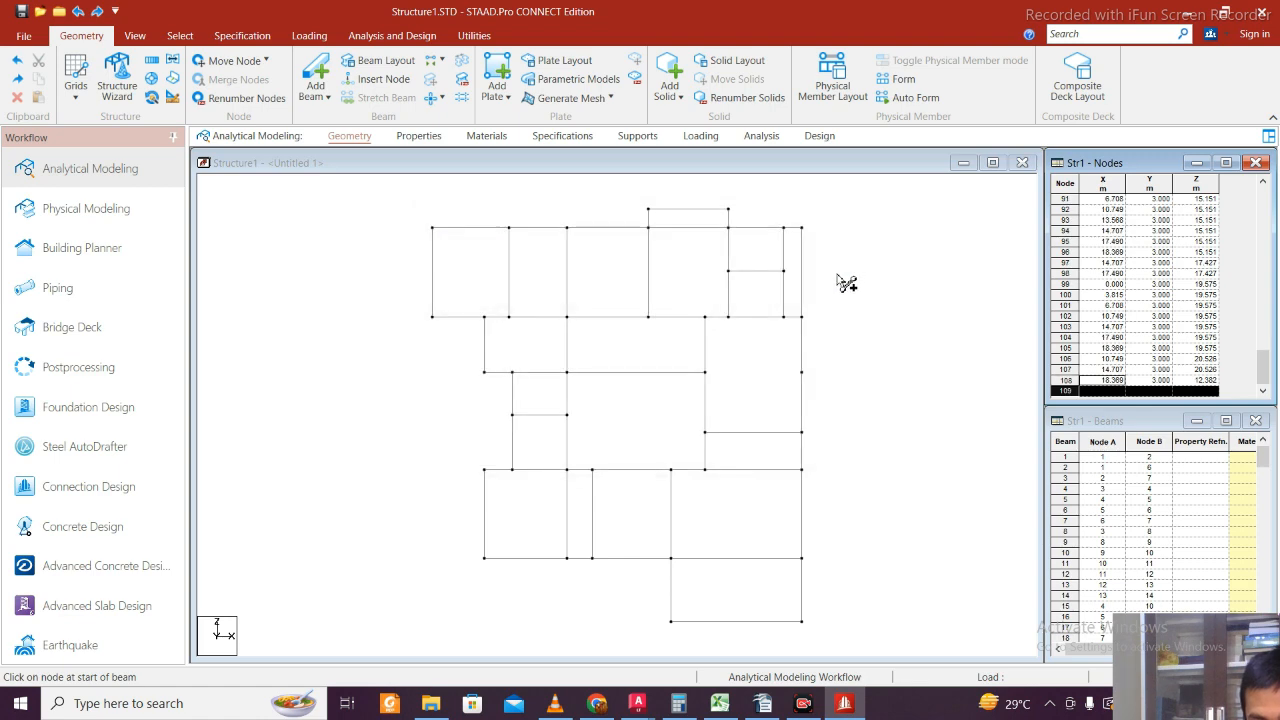
- Switch back to the Staad coordinates workbook in Excel and renumber the 3 m nodes consecutively from 86 to 108 down to row 47
click(719, 703)
click(805, 478)
key(Escape)
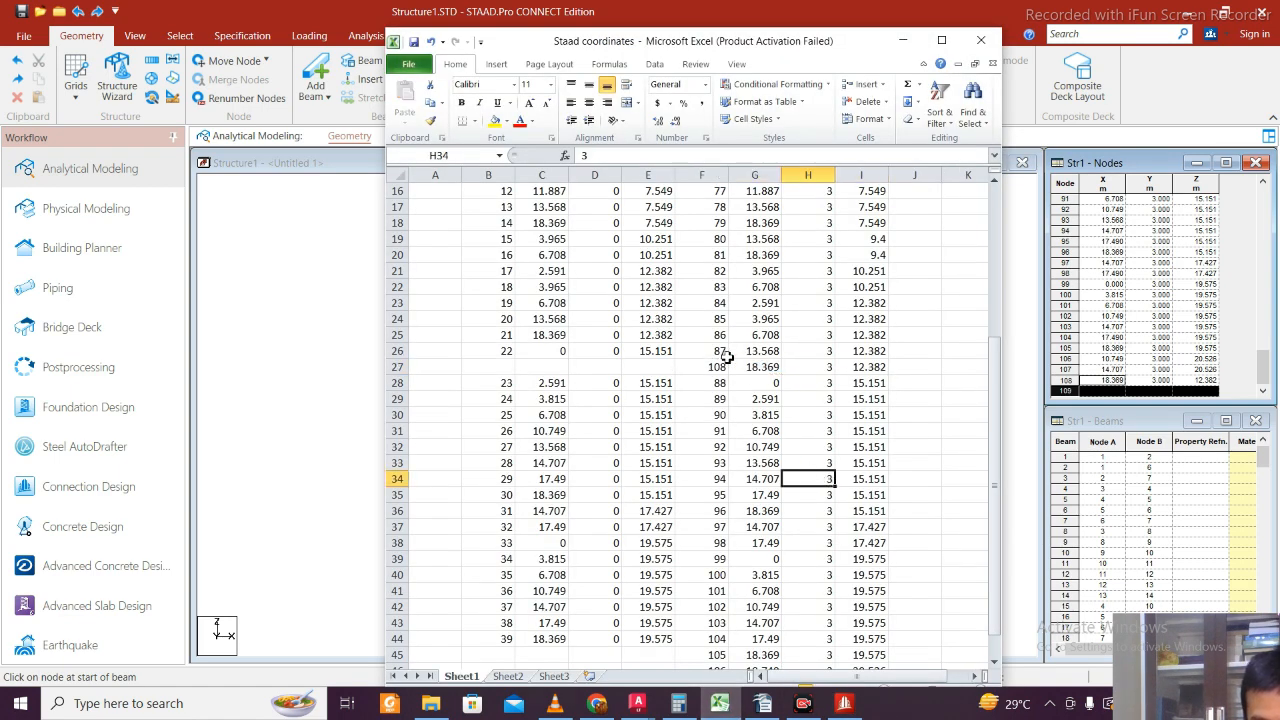
drag(719, 337, 722, 351)
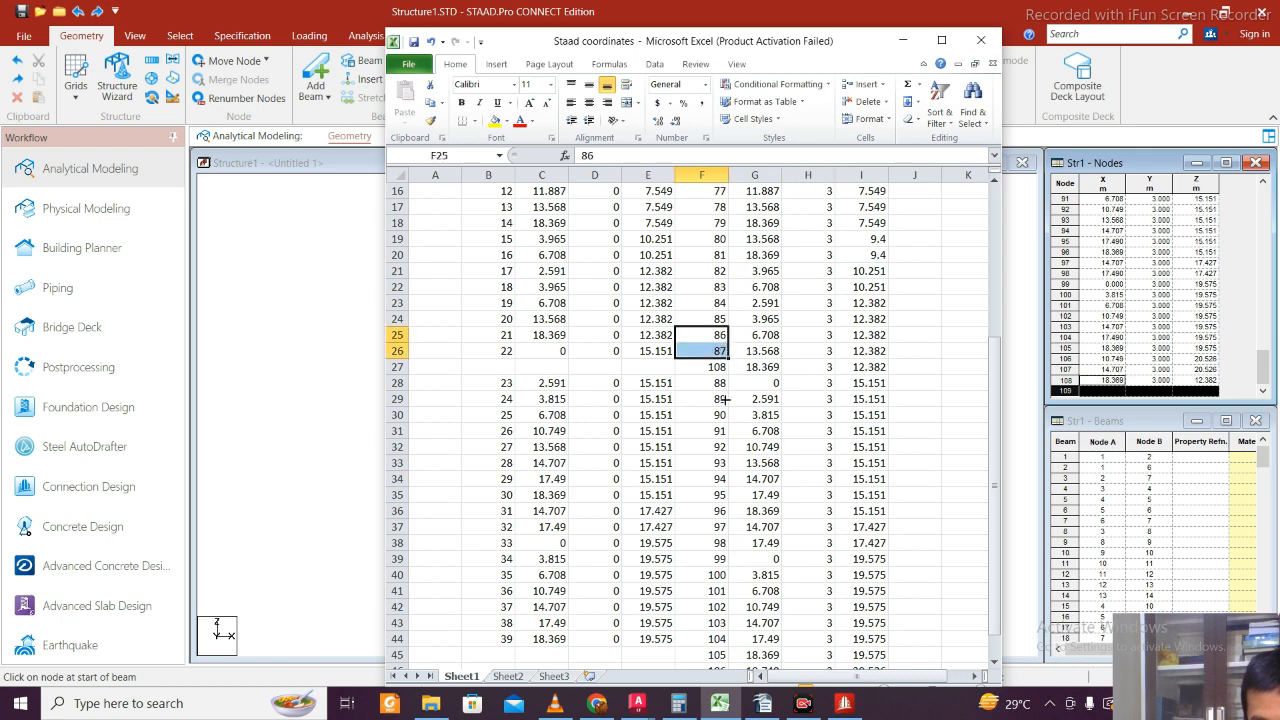
drag(724, 398, 722, 640)
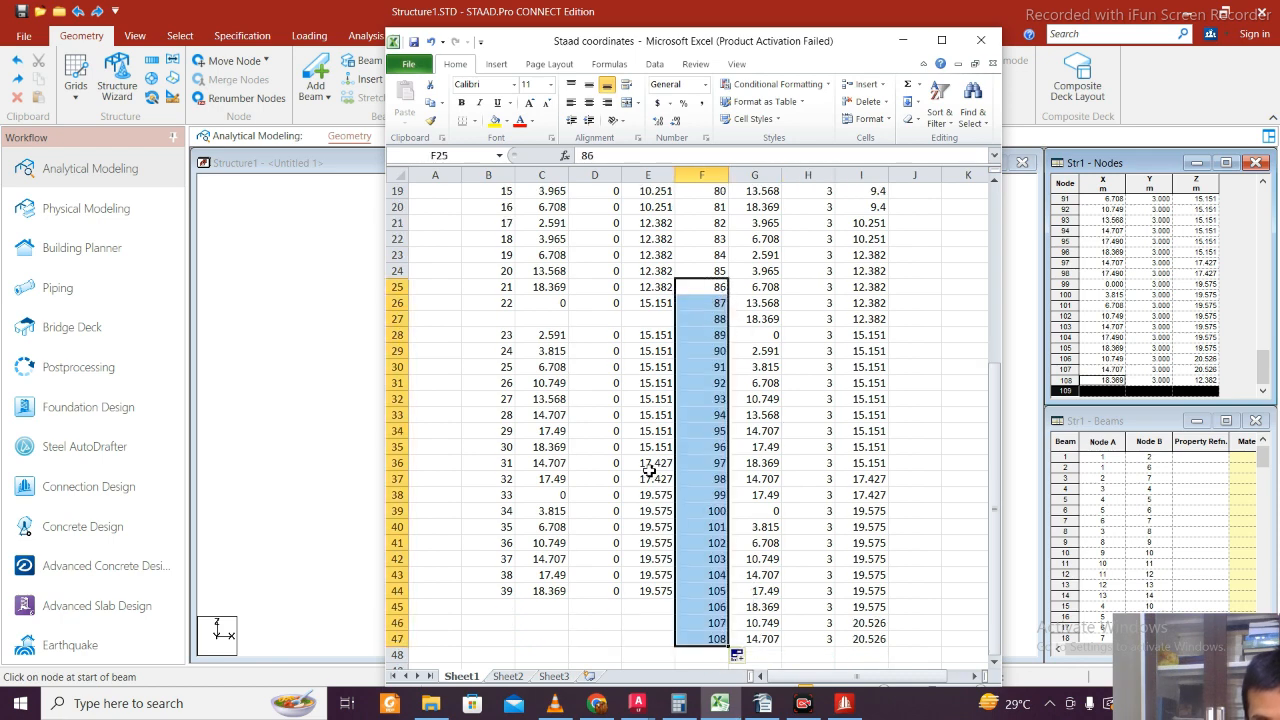
- Move the ground-level entries for nodes 23 to 39 up one row to close the gap in row 27
click(649, 466)
drag(507, 336, 665, 594)
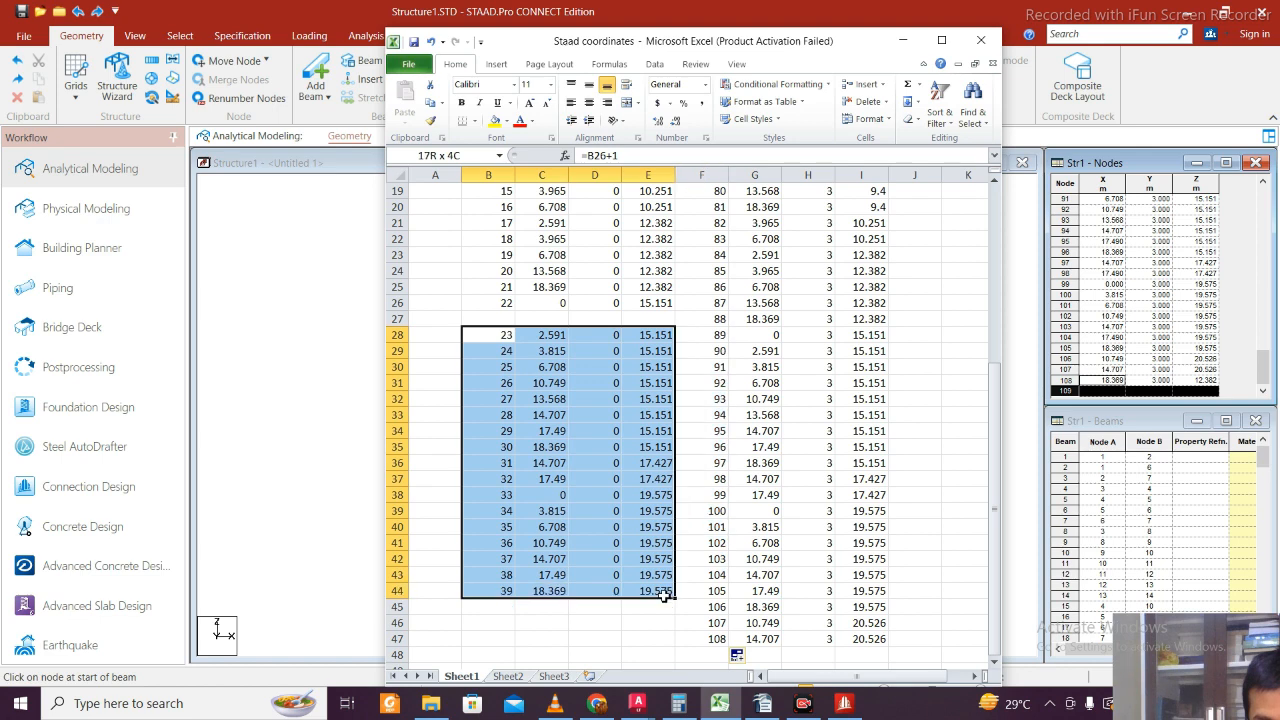
key(ctrl+x)
click(500, 319)
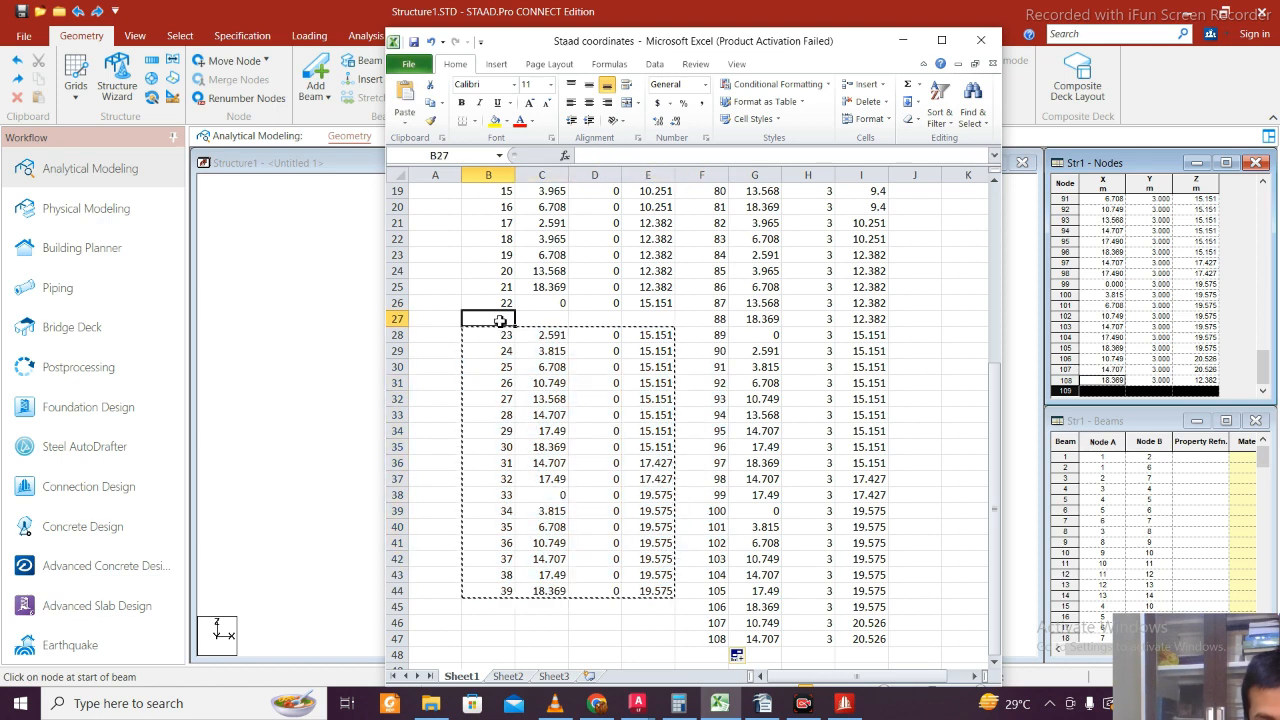
key(ctrl+v)
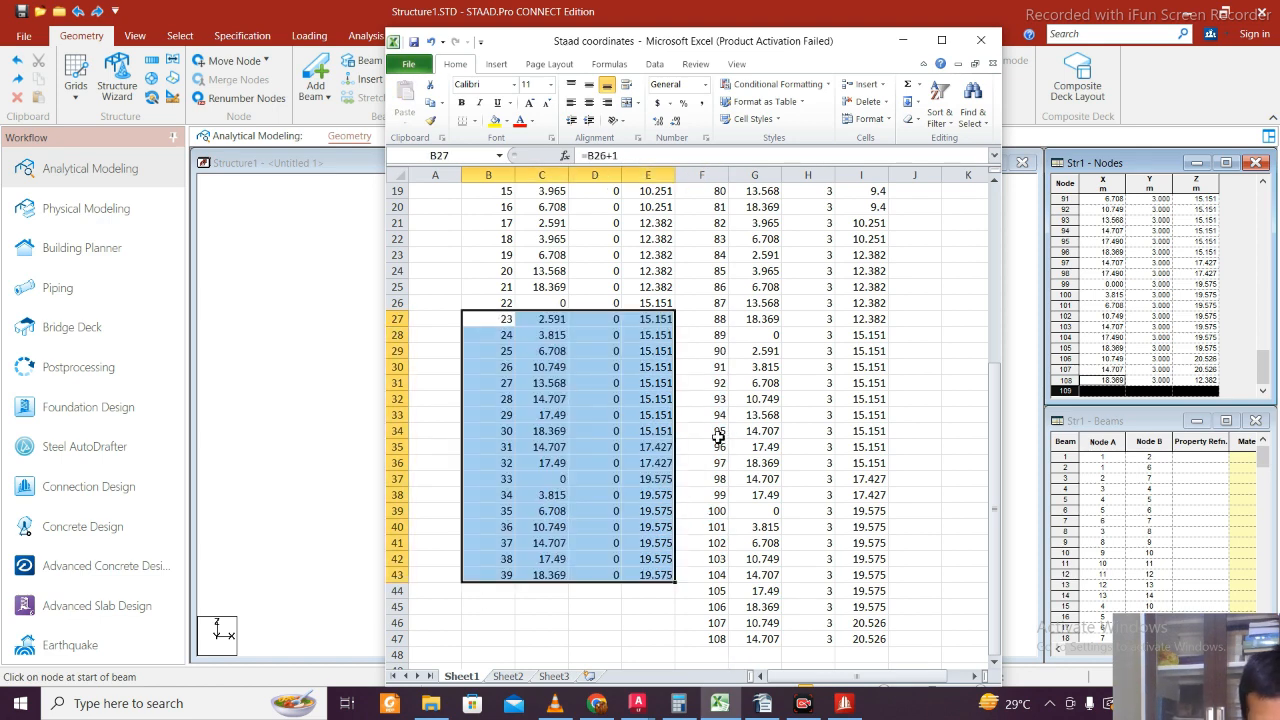
- Return to STAAD.Pro and delete the beam along X 18.369 m between Z 9.4 and 15.151 m
click(903, 40)
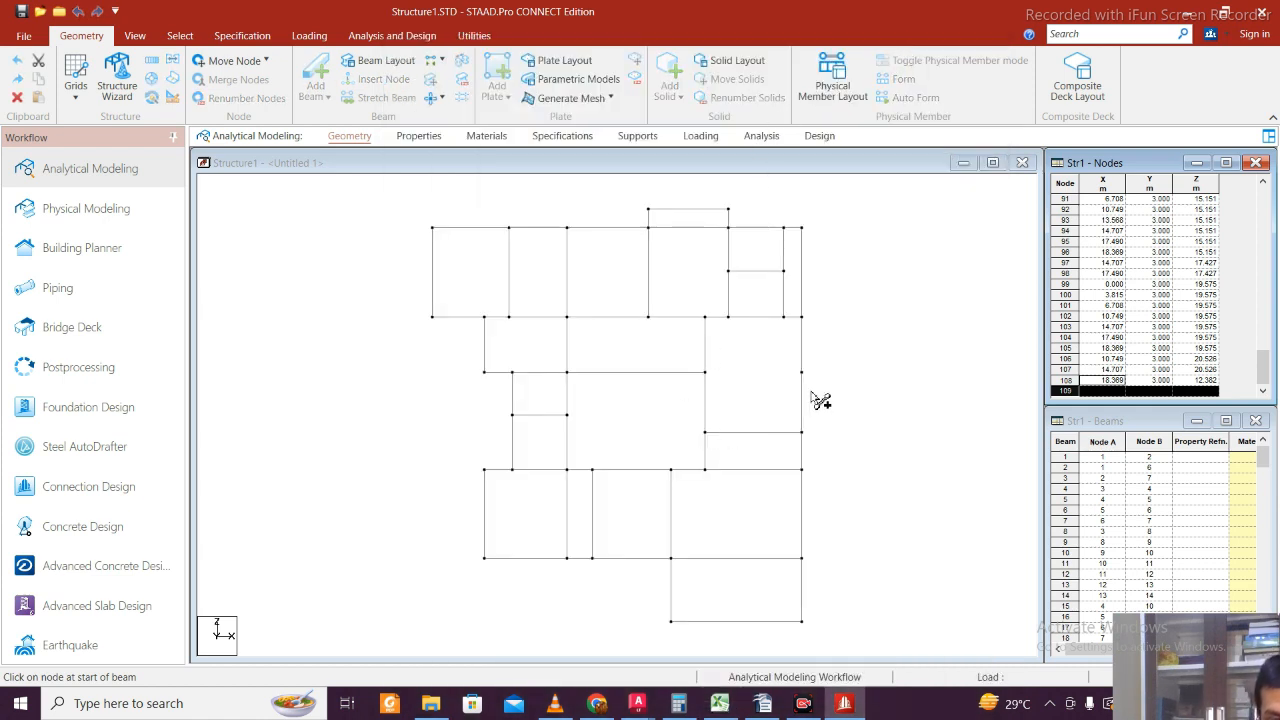
click(864, 404)
click(801, 398)
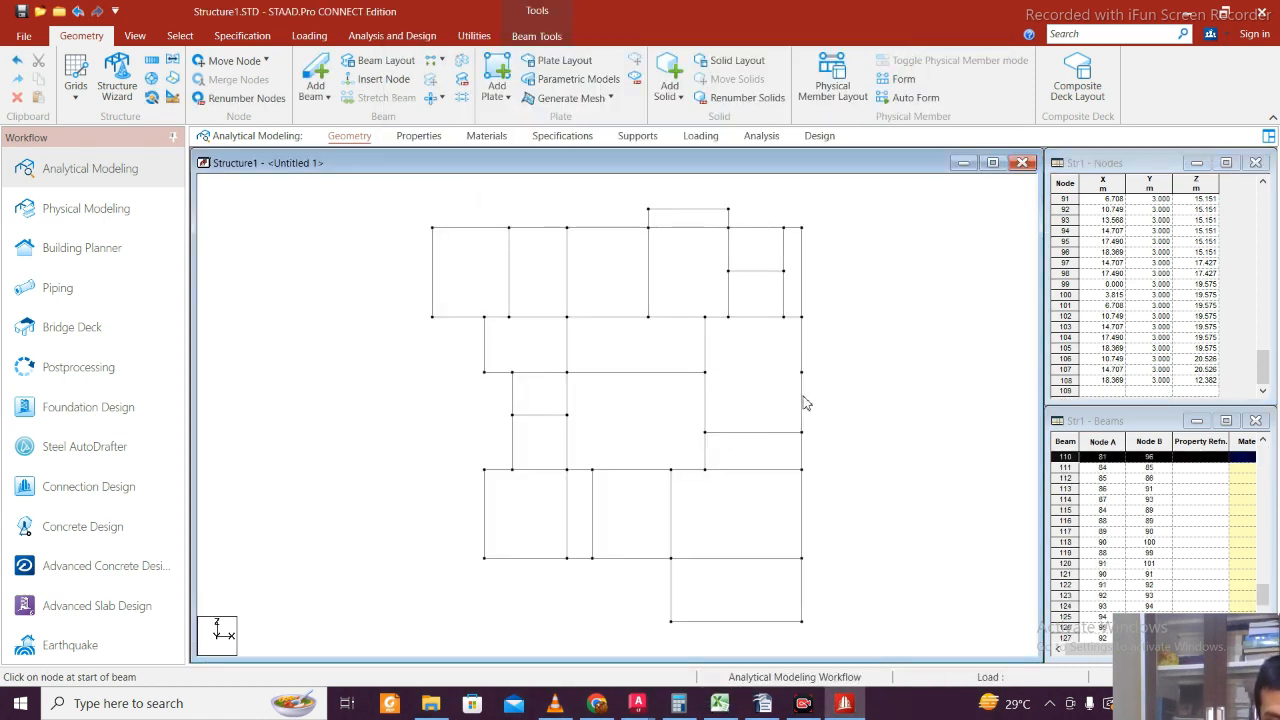
key(Delete)
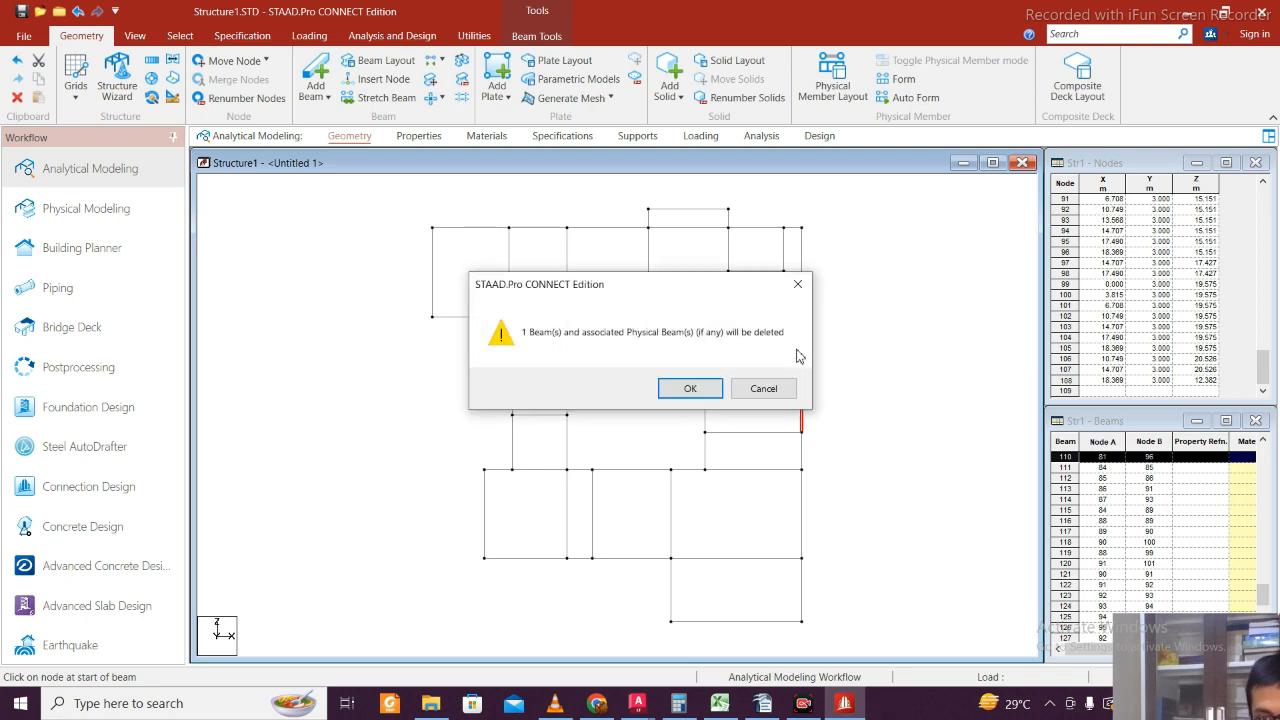
click(690, 389)
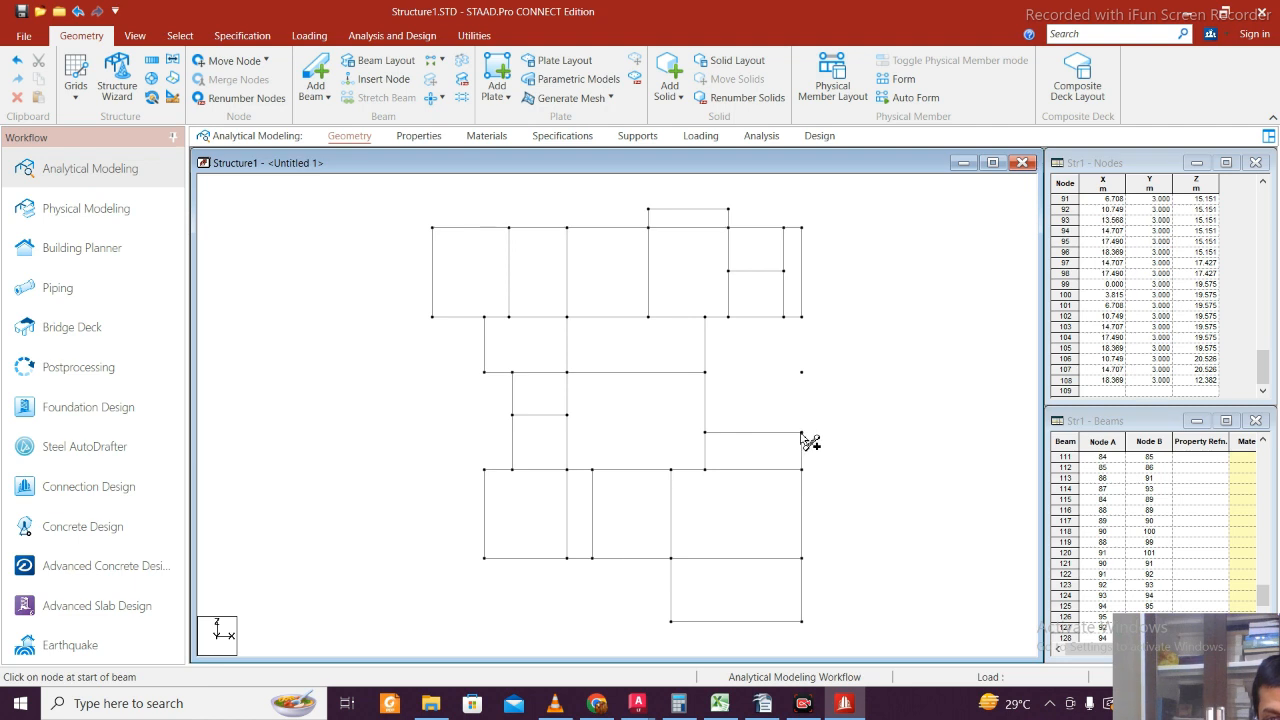
- Add beams from node 108 to the nodes at Z 9.4 and 15.151 m and to the X 13.568 m node, and save the model
drag(801, 432, 801, 373)
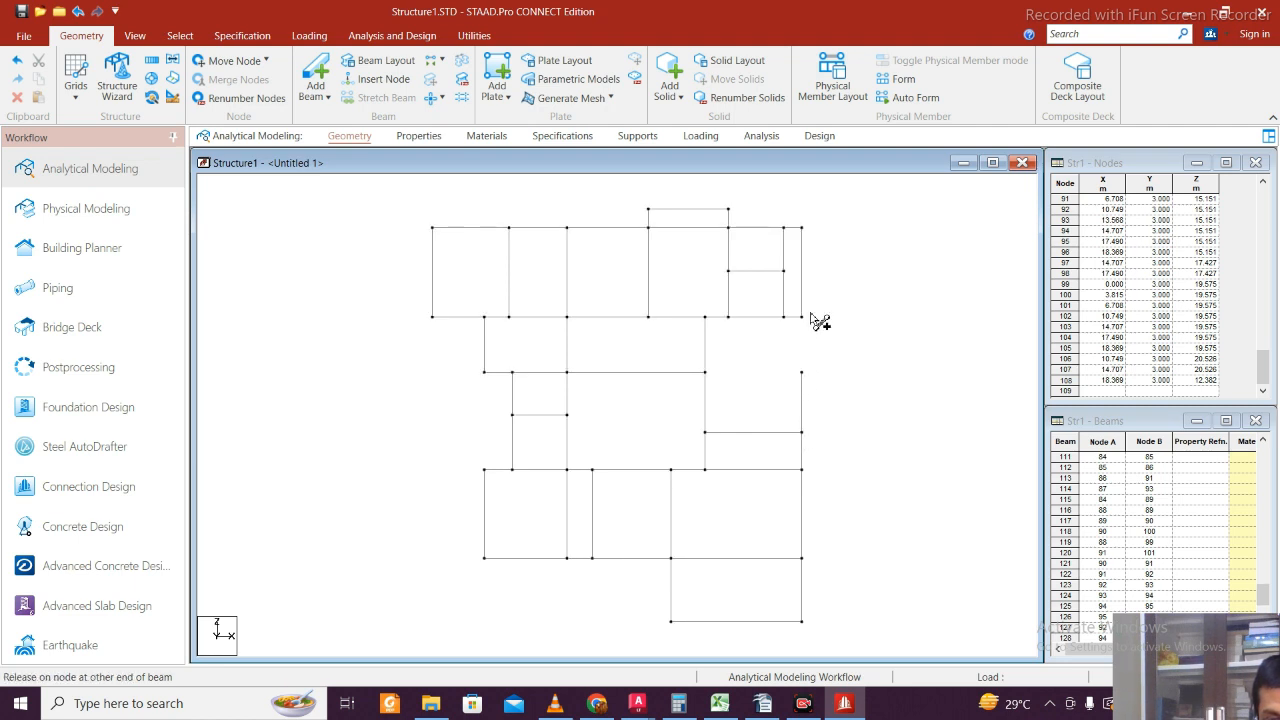
mouse_move(810, 323)
mouse_down()
mouse_move(724, 372)
mouse_move(801, 372)
mouse_up()
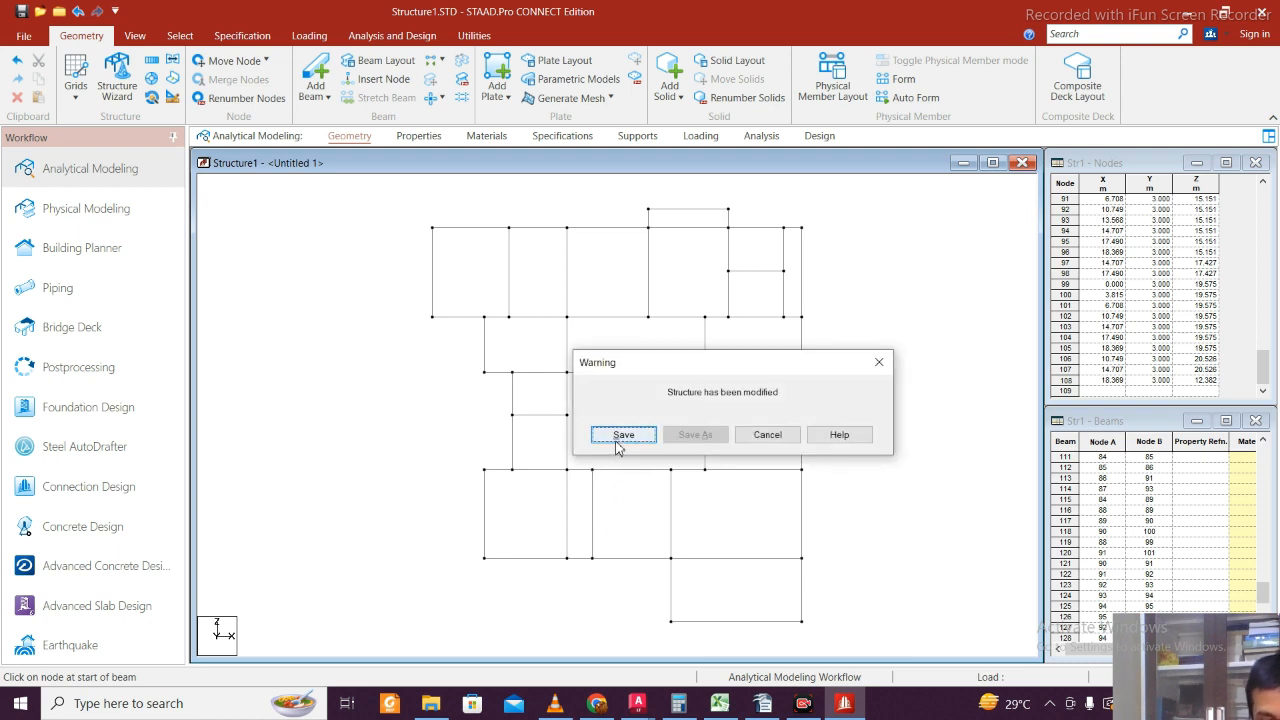
click(618, 444)
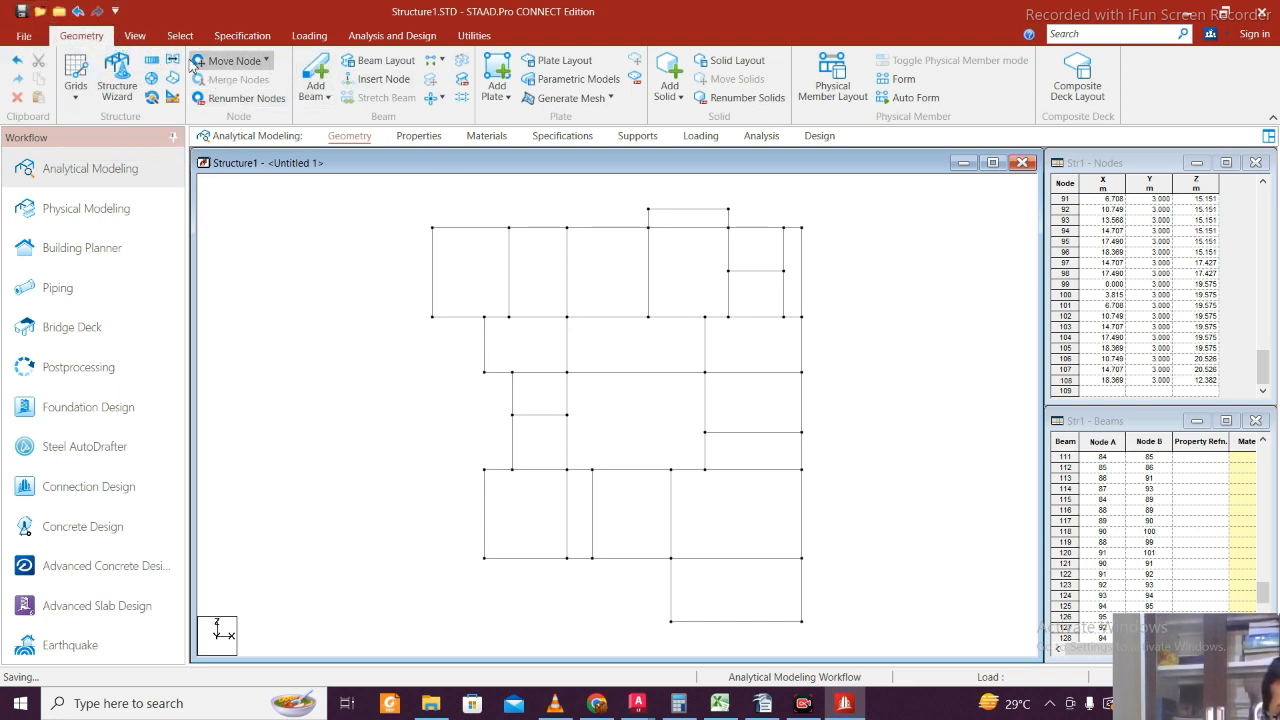
- Display the whole structure in isometric view and examine the first-floor framing above the lower level from another side
click(134, 36)
click(325, 62)
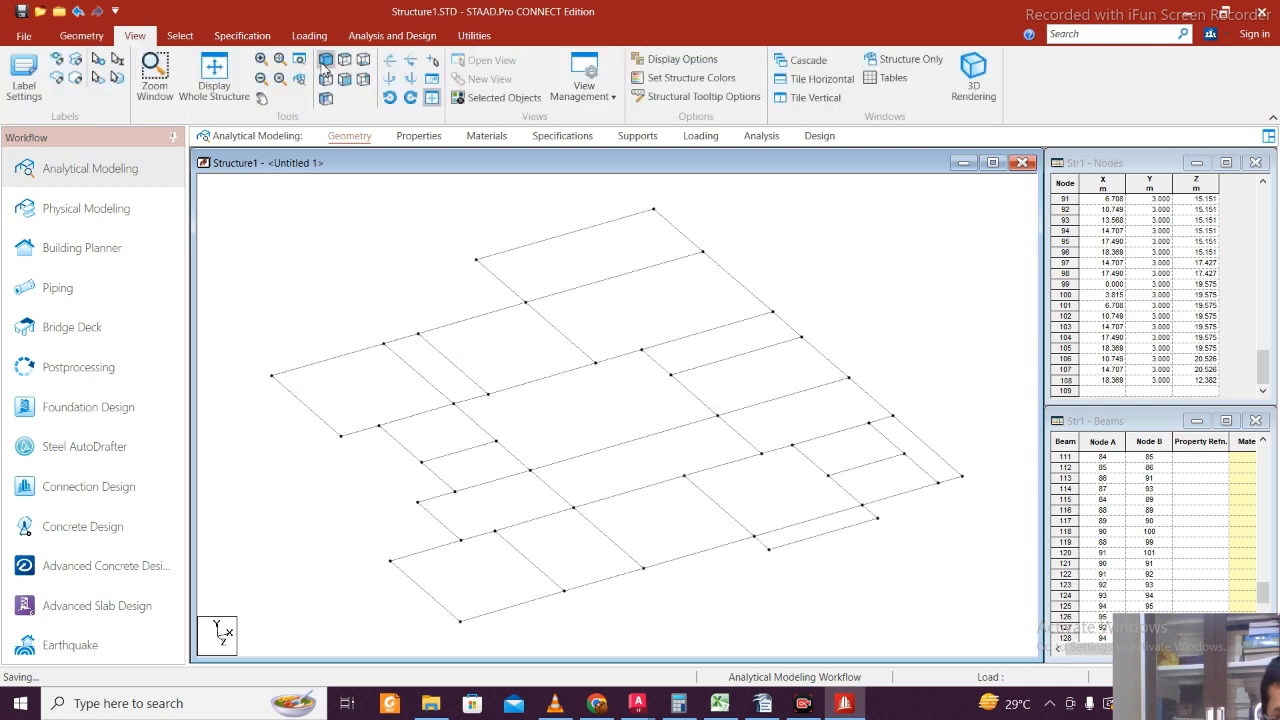
click(212, 70)
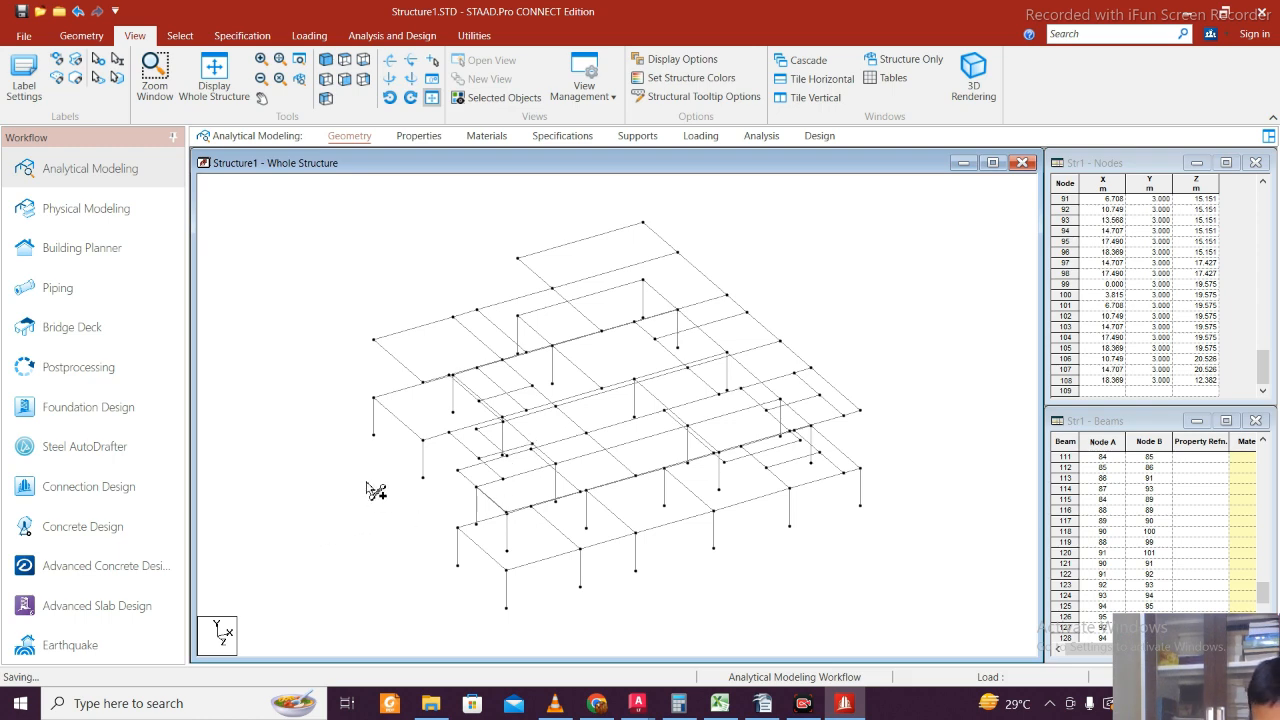
key(Right)
key(Right)
key(Right)
key(Right)
key(Right)
key(Right)
key(Right)
key(Right)
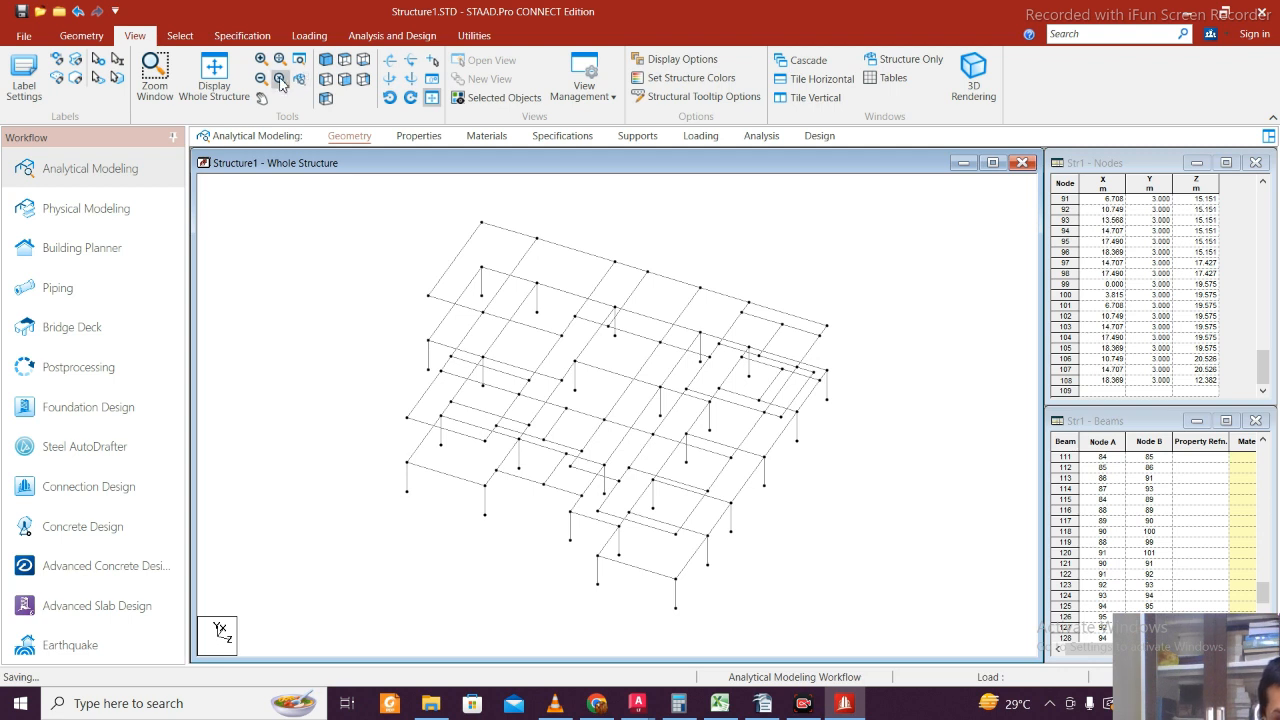
- Add two columns between the ground level and the 3 m level along the building's lowest-Z edge
click(81, 35)
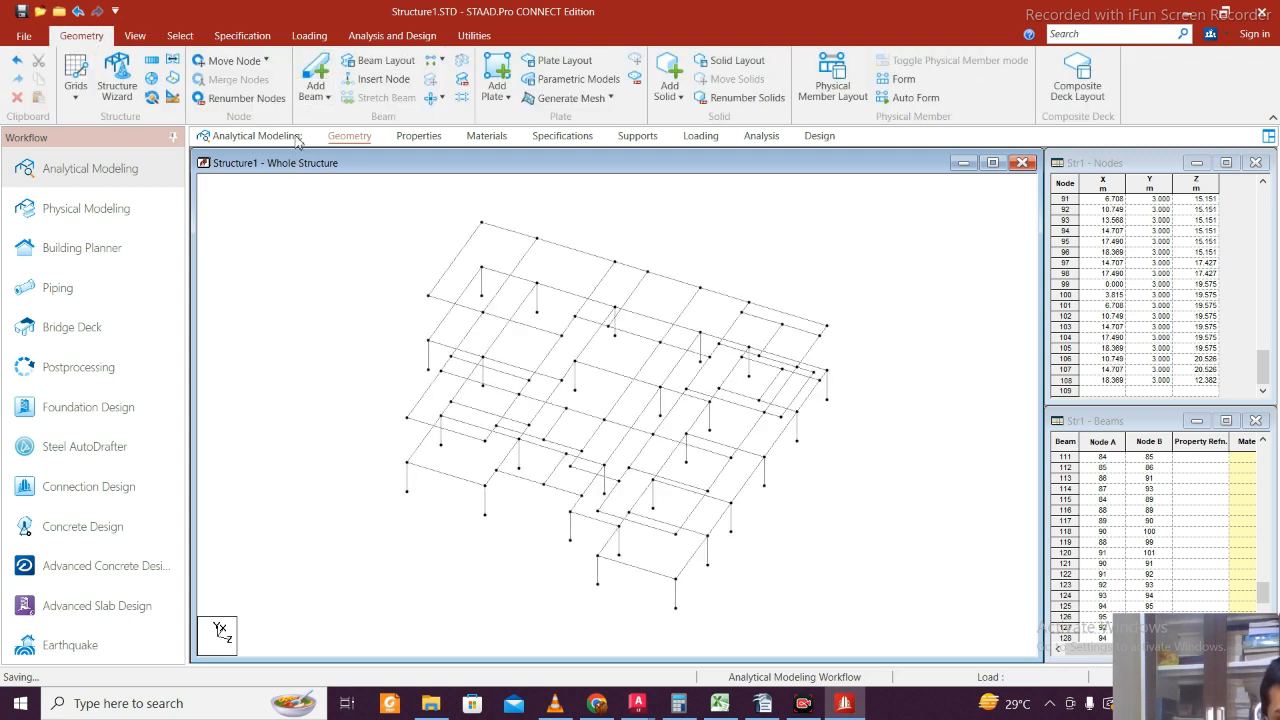
click(316, 78)
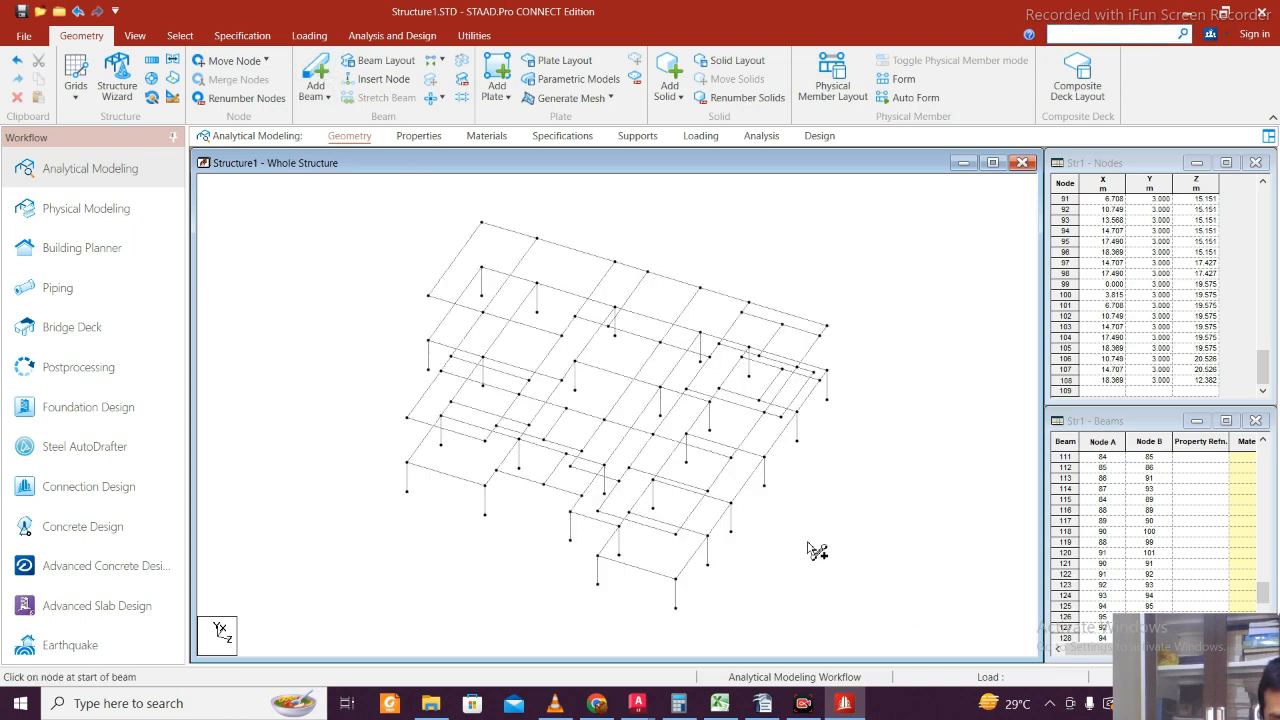
key(ctrl+shift+f)
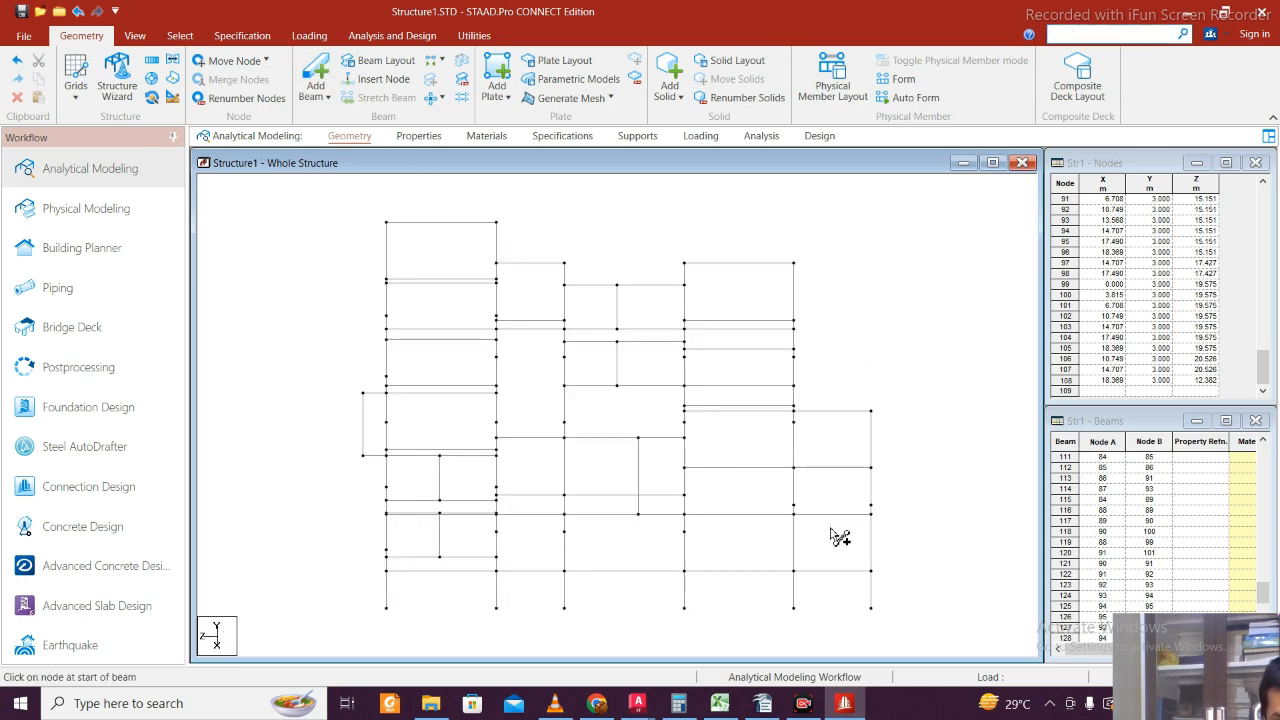
key(ctrl+shift+i)
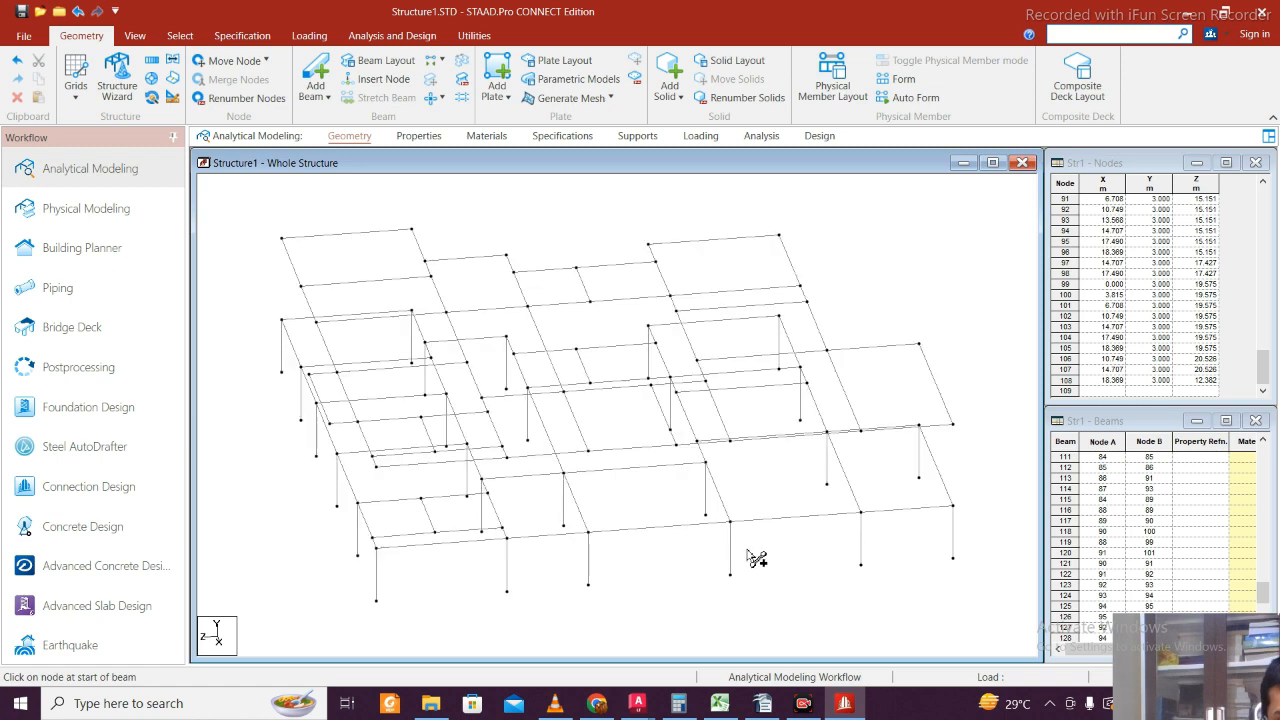
key(Right)
key(Right)
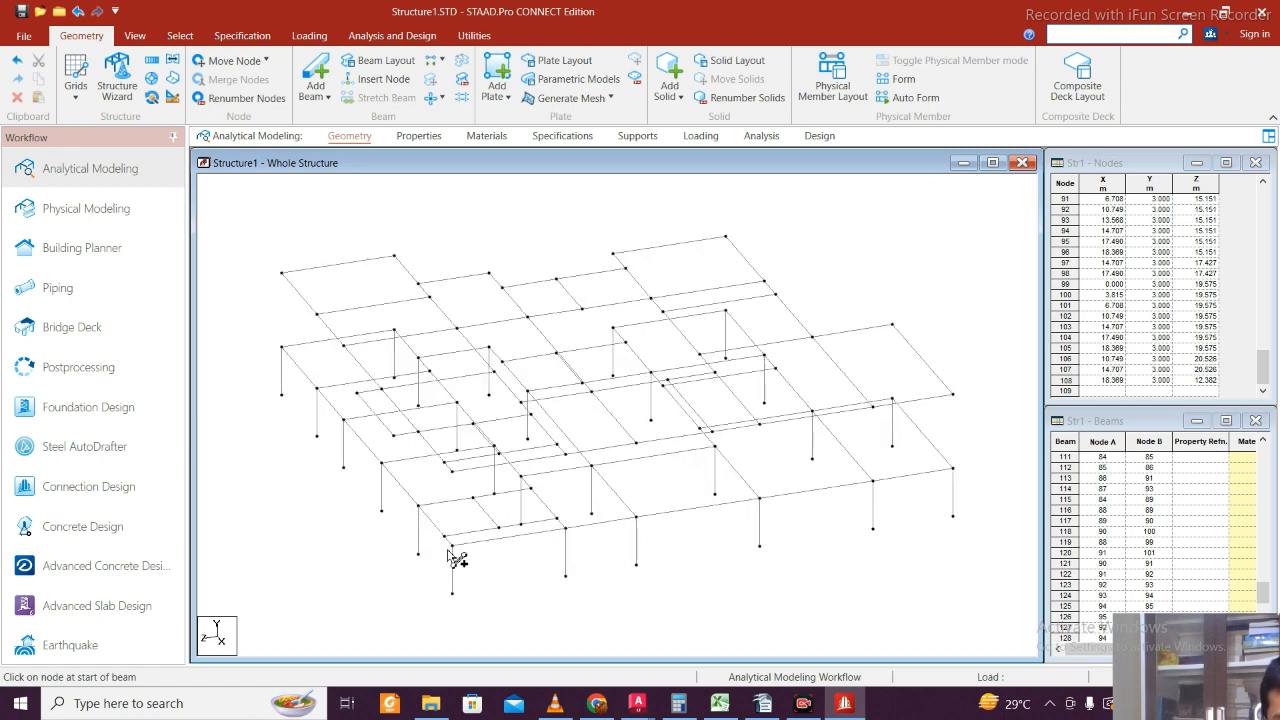
key(Right)
key(Right)
key(Right)
key(Right)
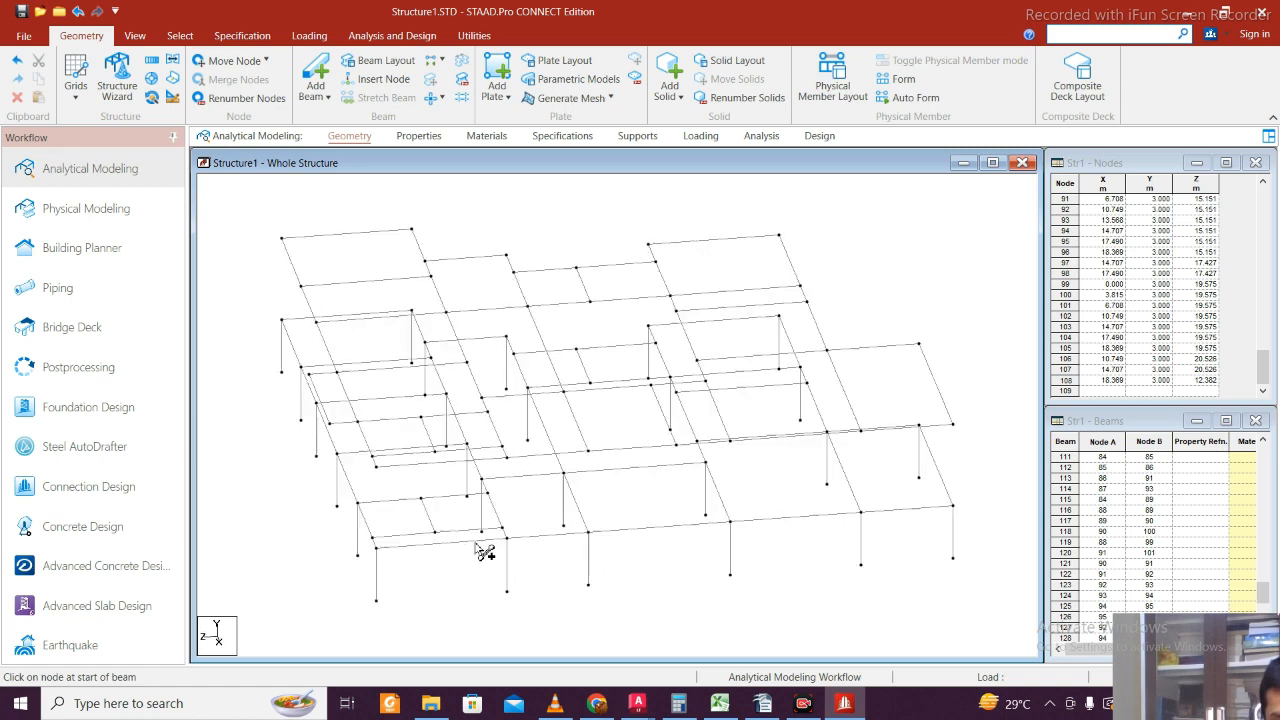
key(Right)
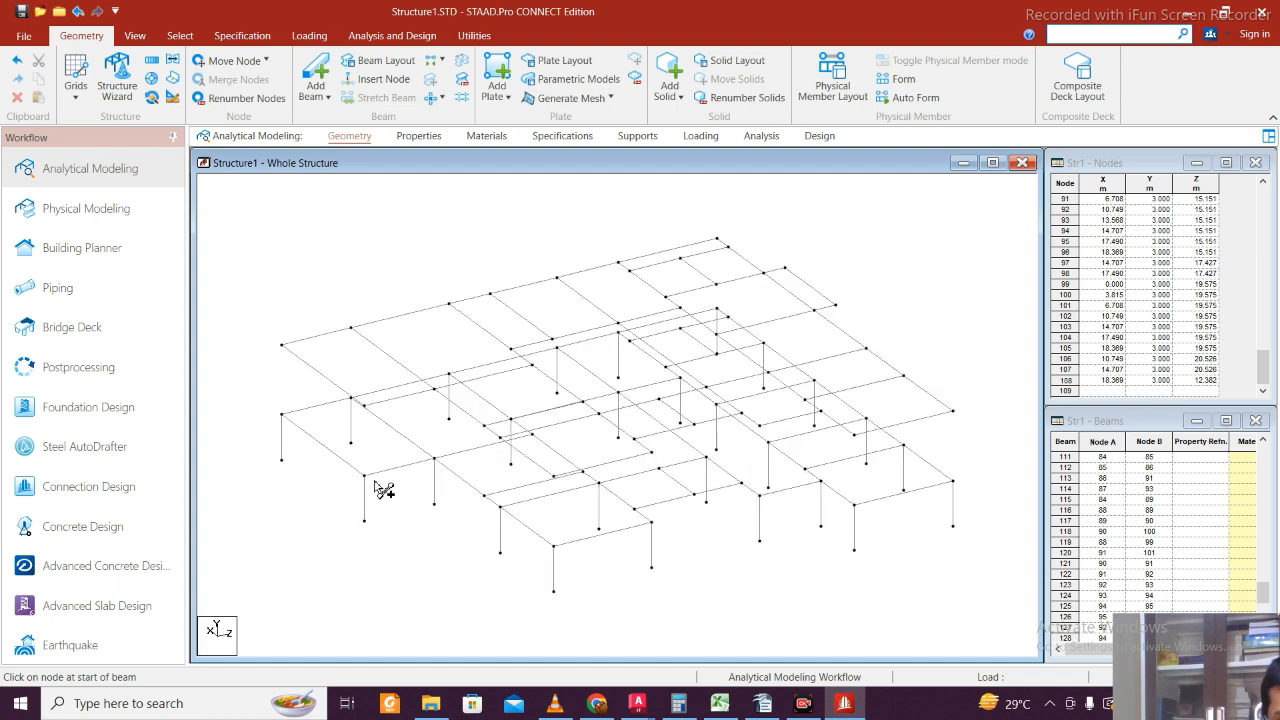
click(371, 438)
click(716, 391)
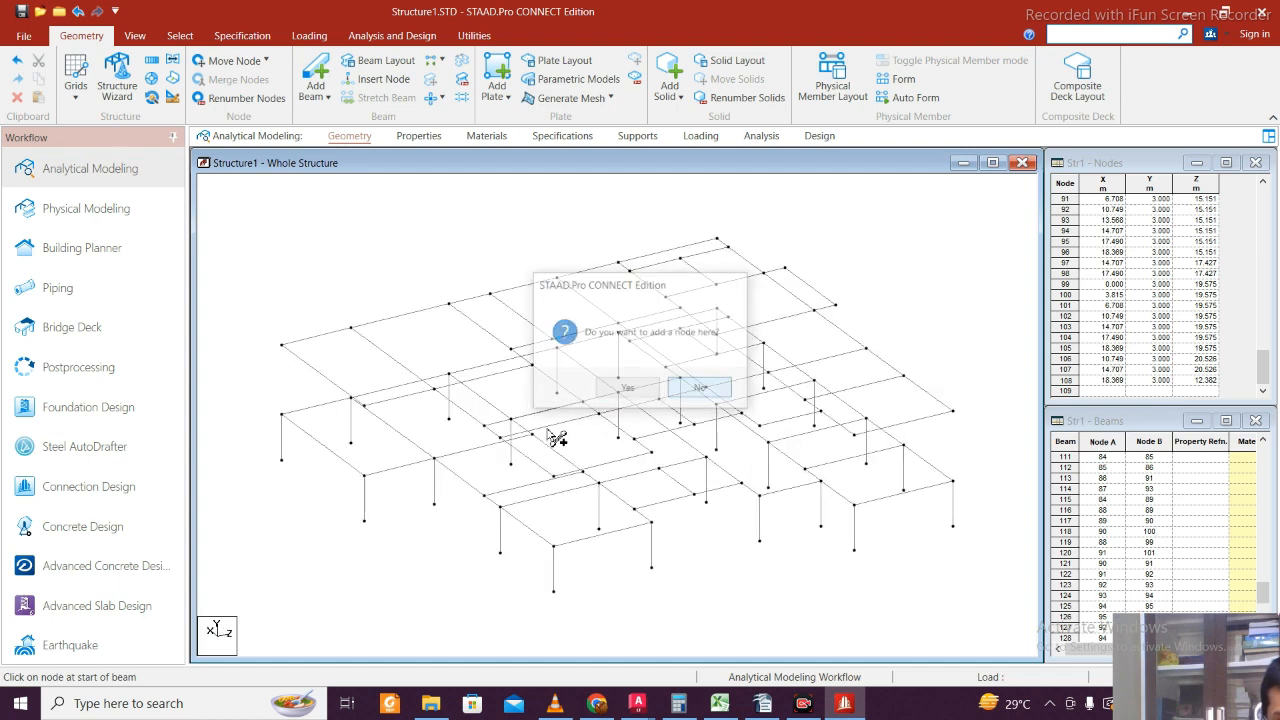
drag(365, 477, 369, 419)
key(Up)
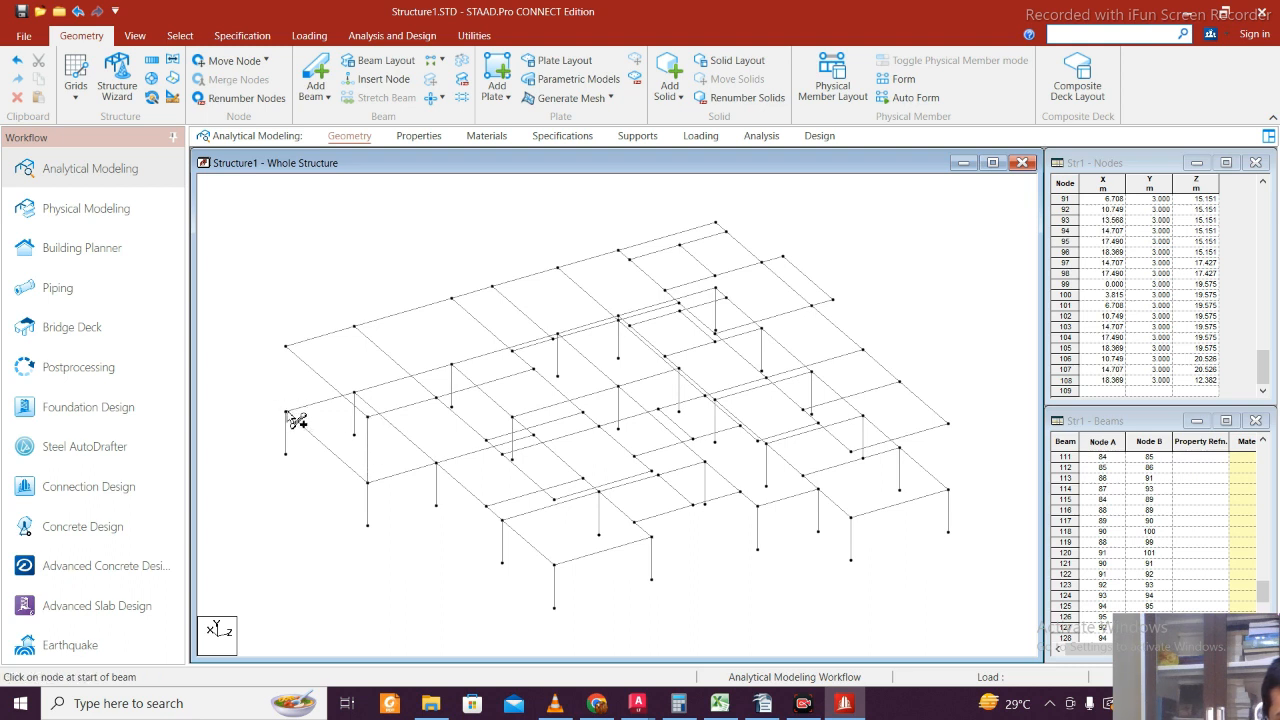
drag(290, 414, 289, 349)
- Add four columns between the two levels along the second row in from the lowest-Z edge
drag(355, 392, 354, 326)
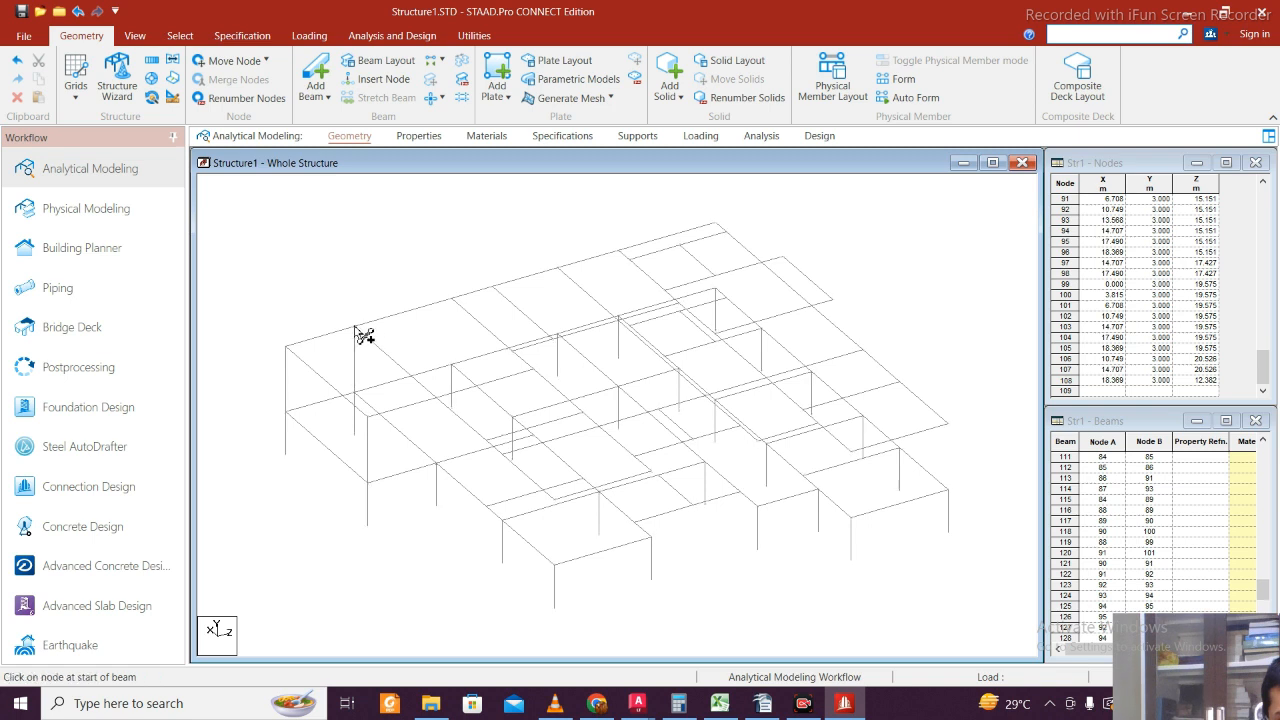
drag(436, 461, 438, 407)
drag(506, 522, 517, 471)
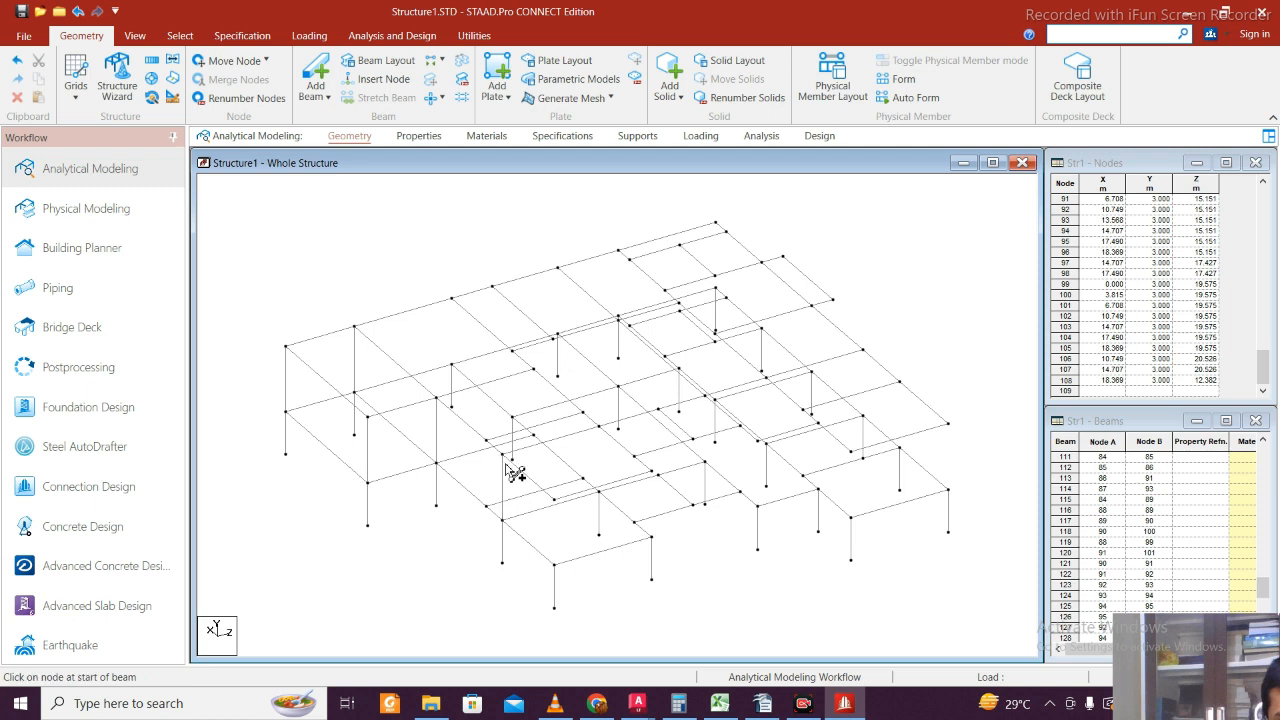
click(565, 543)
click(701, 389)
drag(554, 565, 554, 497)
- Add four columns between the two levels along the third row in from the lowest-Z edge
drag(452, 365, 453, 299)
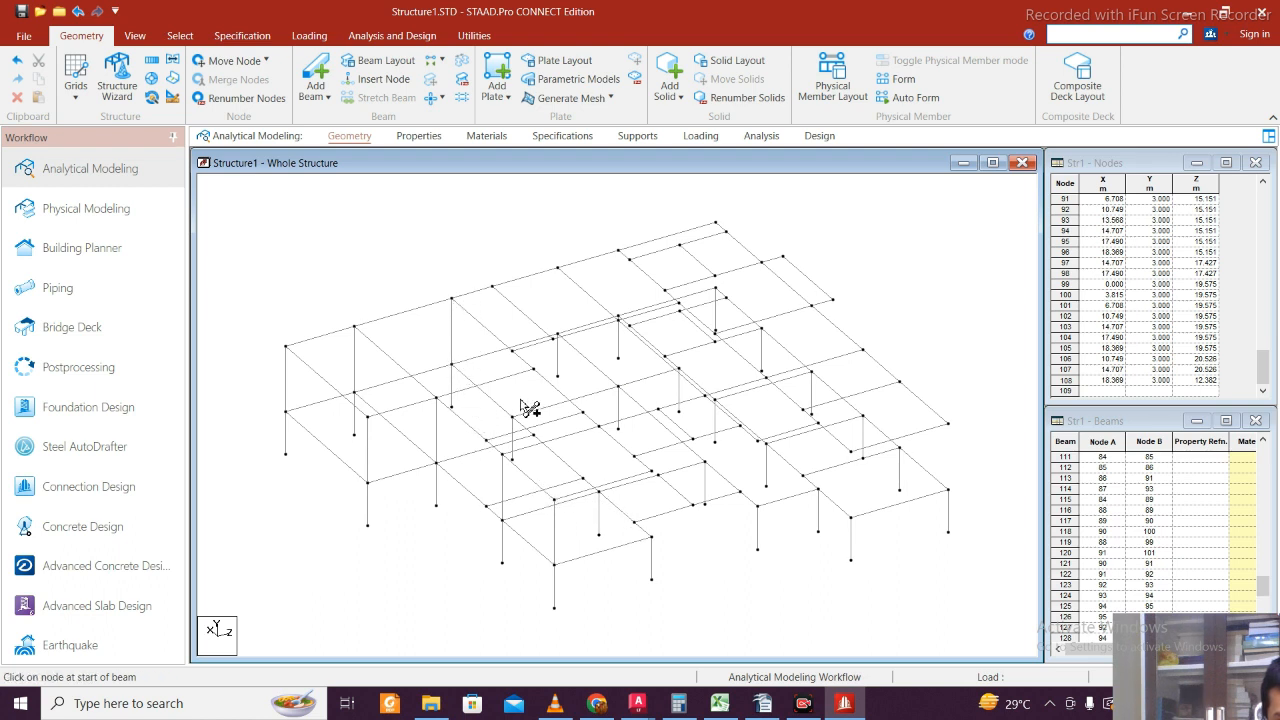
drag(512, 420, 512, 351)
drag(600, 492, 600, 426)
drag(655, 535, 652, 472)
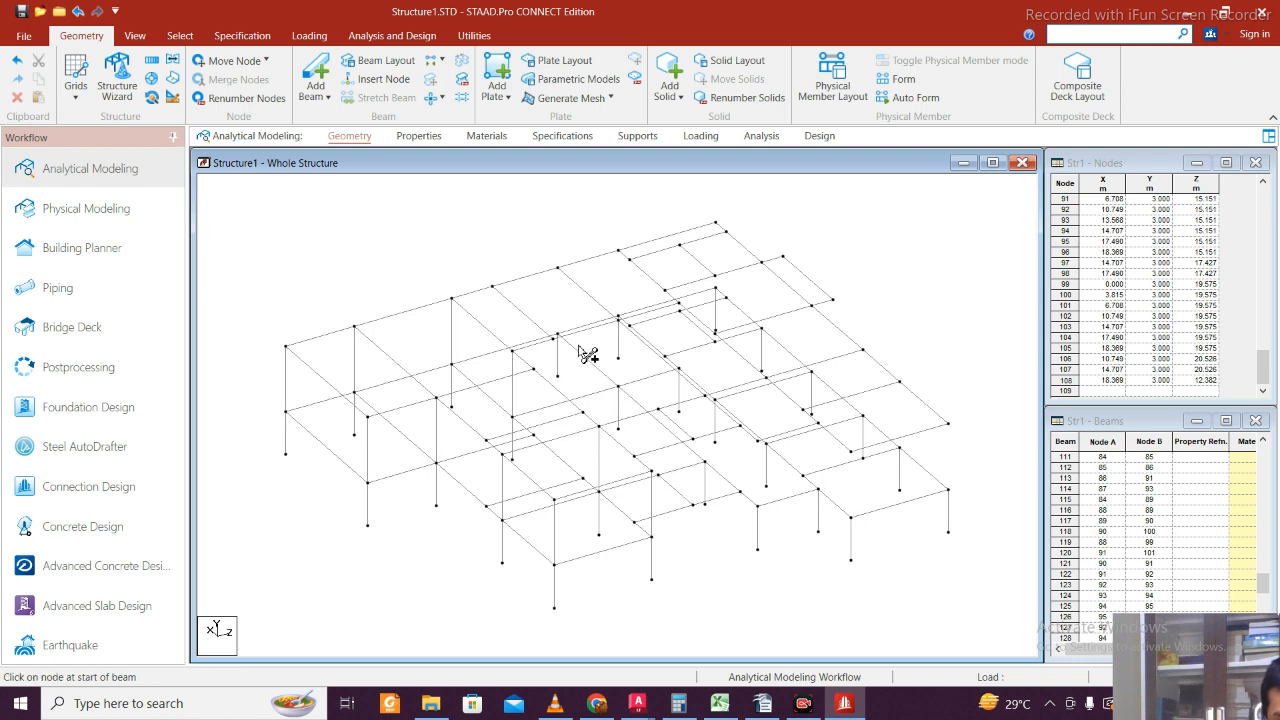
- Add columns joining nodes 21–108, 20–87, 19–86 and 17–84 along the Z 12.382 m row
drag(557, 336, 558, 269)
drag(601, 428, 650, 332)
key(Left)
key(Left)
key(Left)
key(Left)
key(Left)
key(Left)
key(Left)
key(Left)
key(Left)
key(Left)
key(Right)
key(Left)
key(Right)
key(Right)
key(Right)
key(Right)
key(Right)
key(Right)
key(Right)
key(Right)
key(Right)
key(Right)
key(Right)
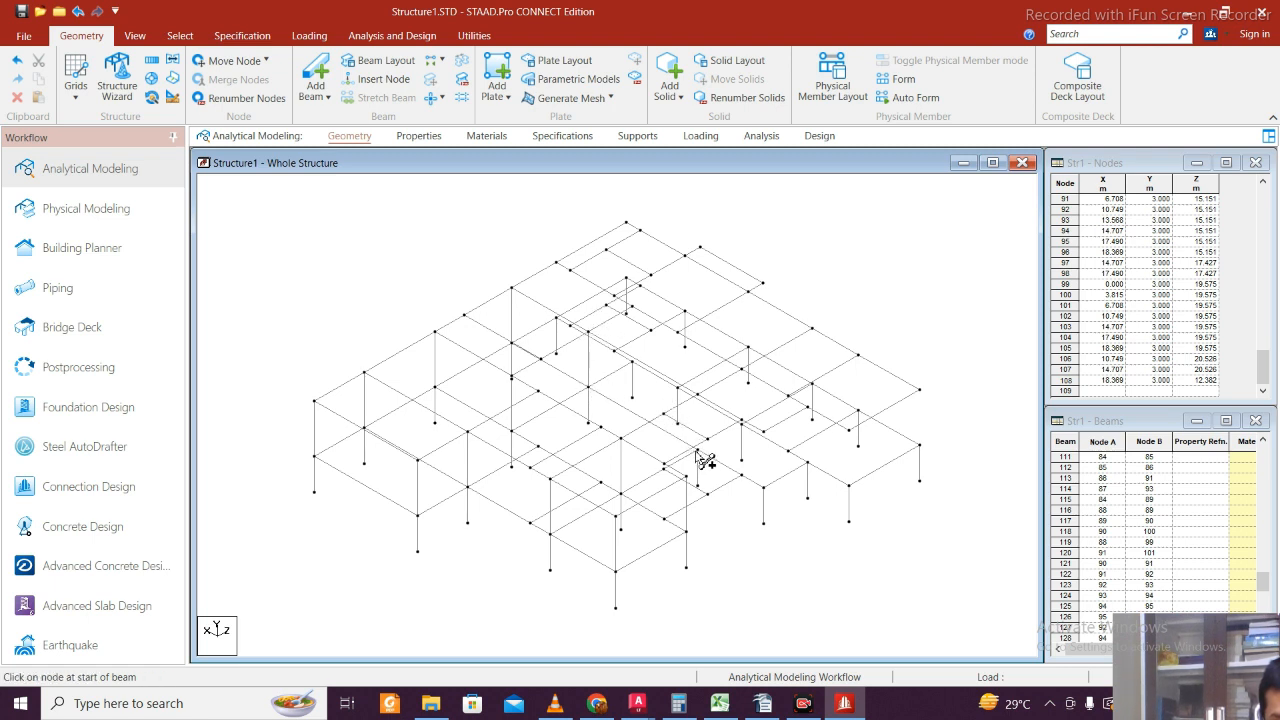
drag(697, 455, 698, 395)
drag(763, 487, 763, 485)
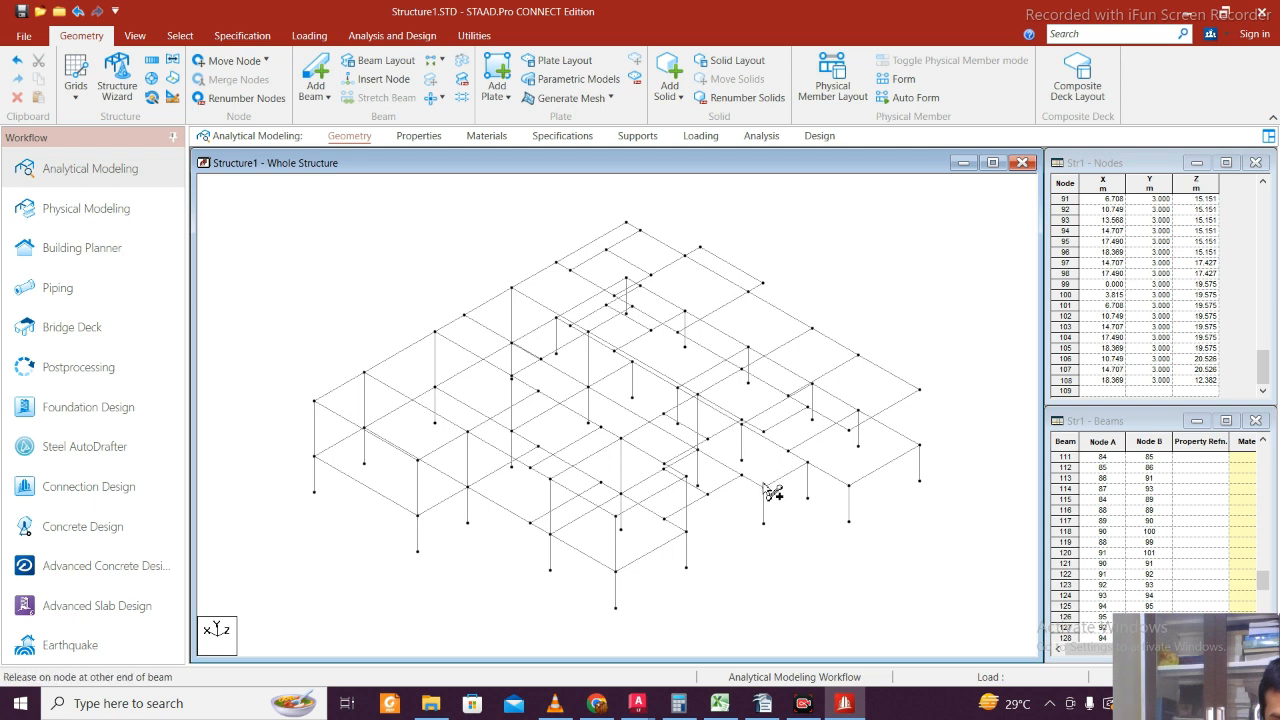
drag(774, 437, 773, 439)
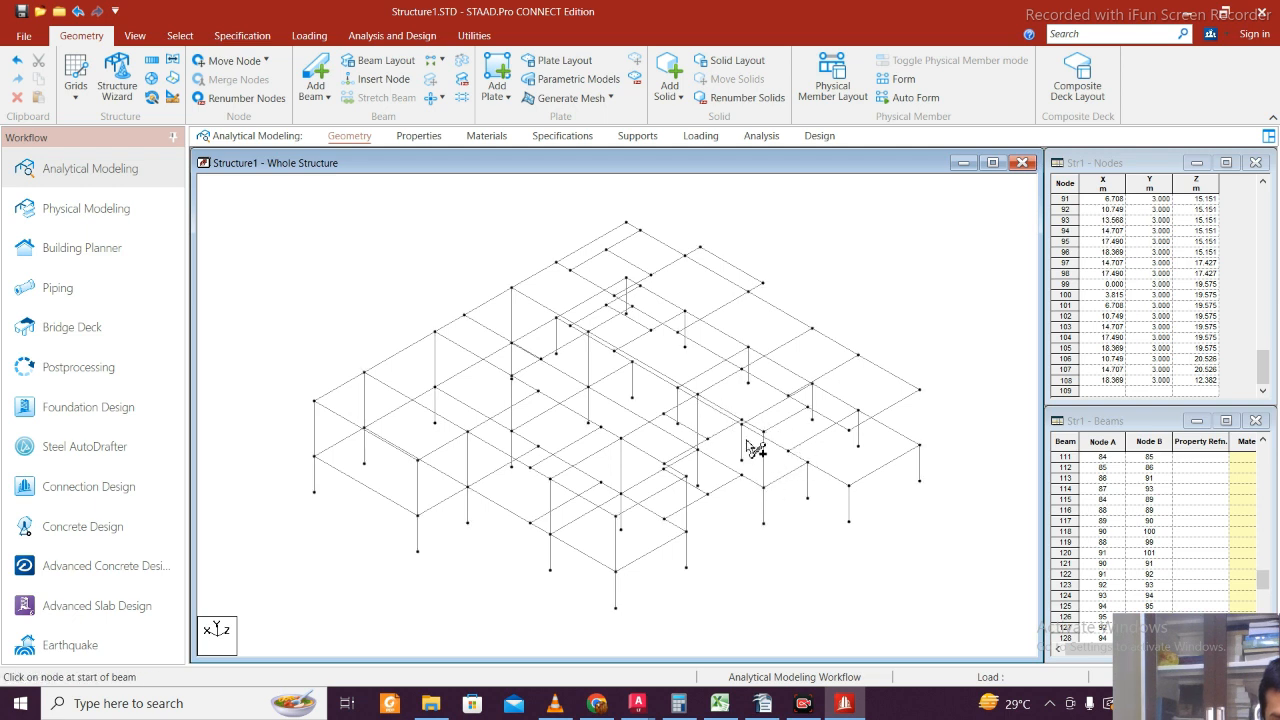
- Add columns joining nodes 30–96, 27–93 and 26–92 along the Z 15.151 m row
drag(559, 320, 555, 264)
drag(632, 363, 719, 428)
key(Left)
key(Left)
key(Left)
key(Left)
key(Left)
key(Left)
key(Left)
key(Left)
key(Left)
key(Left)
key(Left)
key(Left)
key(Left)
key(Left)
key(Left)
key(Left)
key(Left)
key(Left)
key(Left)
key(Left)
key(Left)
key(Left)
key(Left)
key(Left)
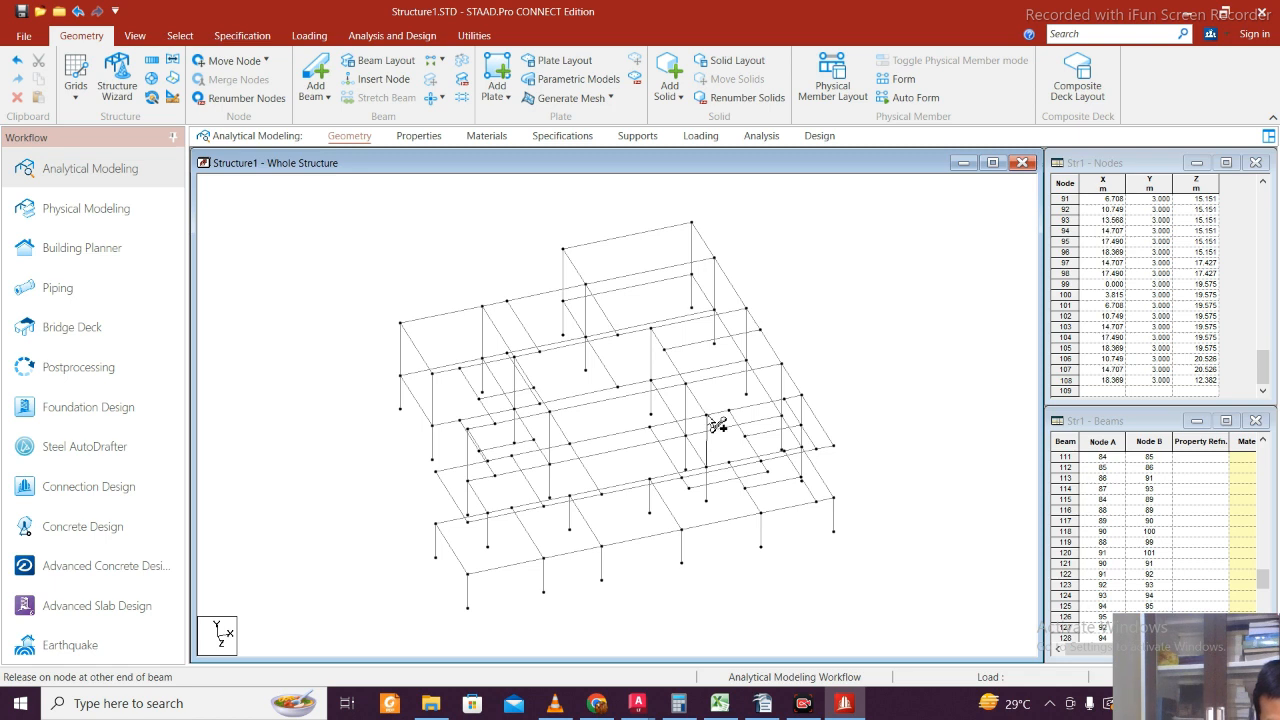
drag(717, 425, 717, 426)
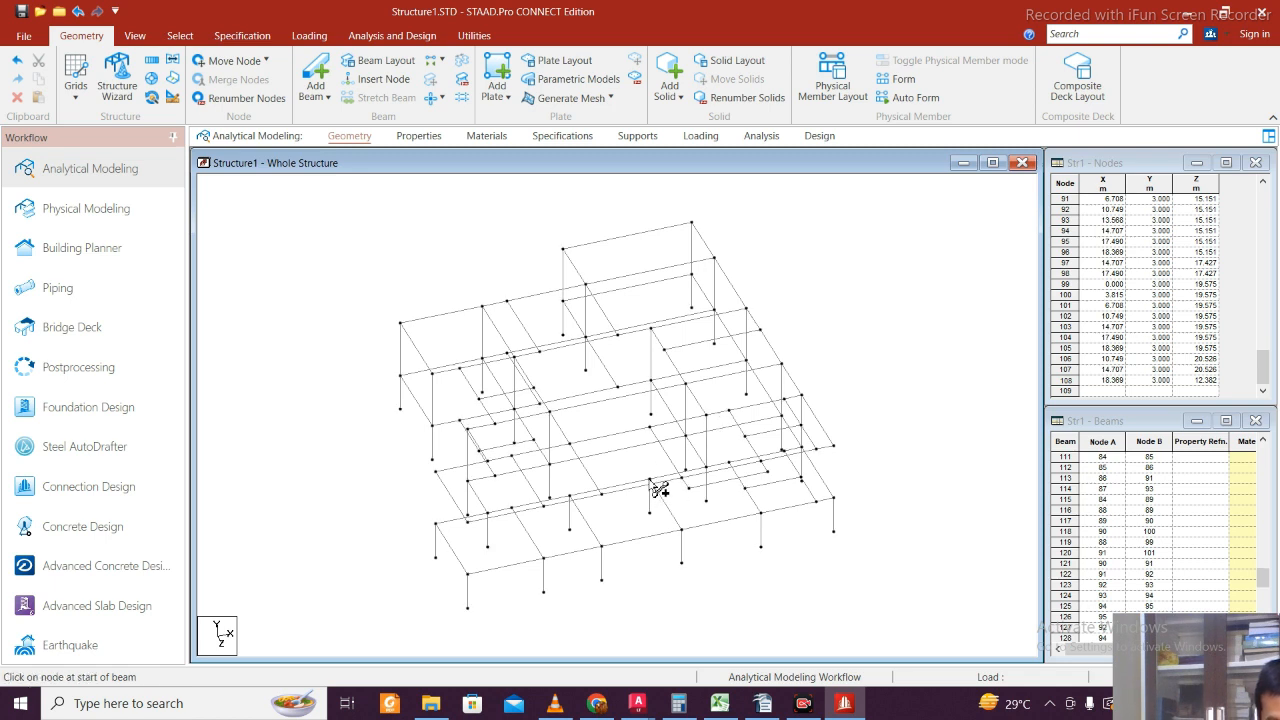
drag(655, 487, 654, 434)
- Complete the Z 15.151 m row with columns joining nodes 25–91, 23–89 and 22–88
key(Left)
key(Left)
key(Left)
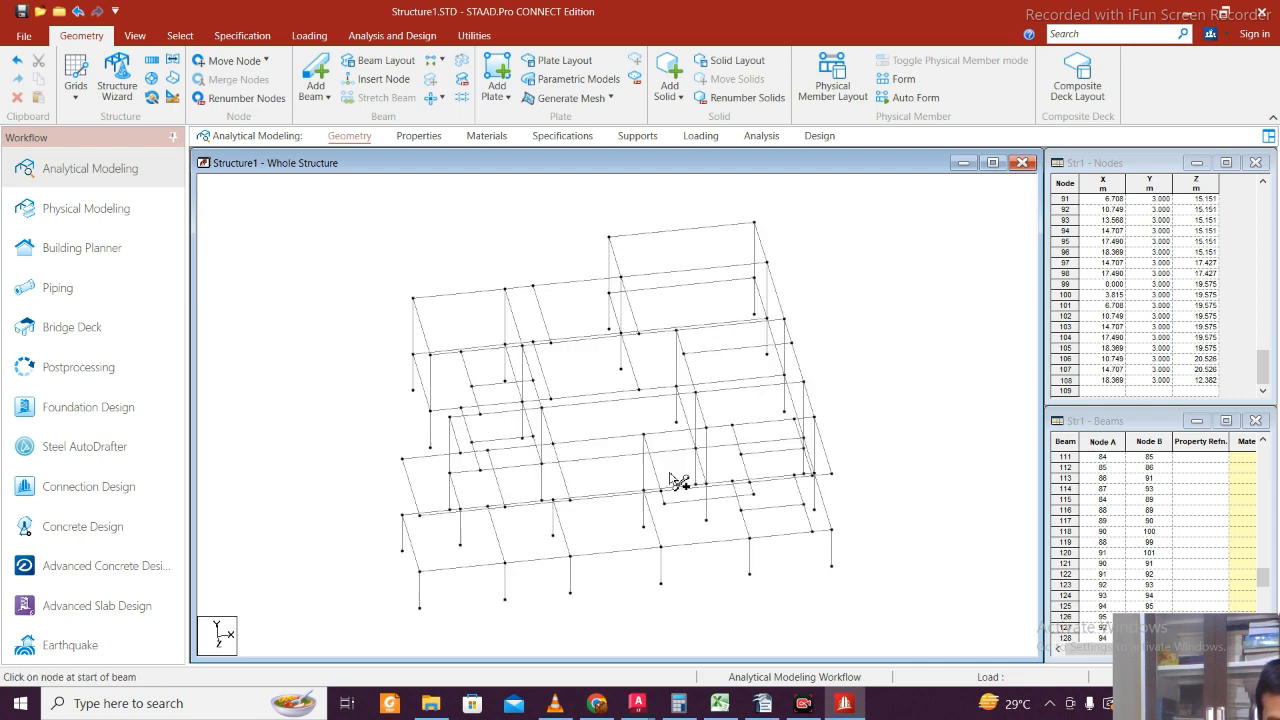
key(Right)
key(Right)
key(Right)
key(Right)
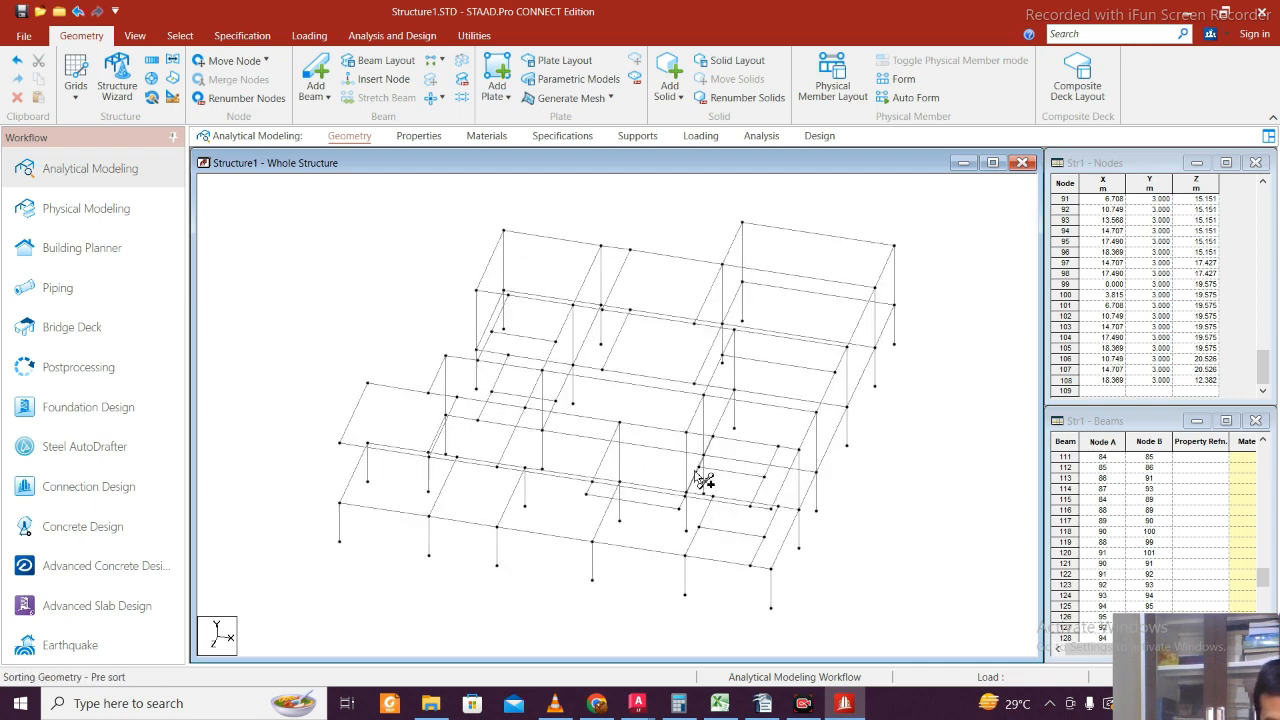
click(512, 452)
click(513, 391)
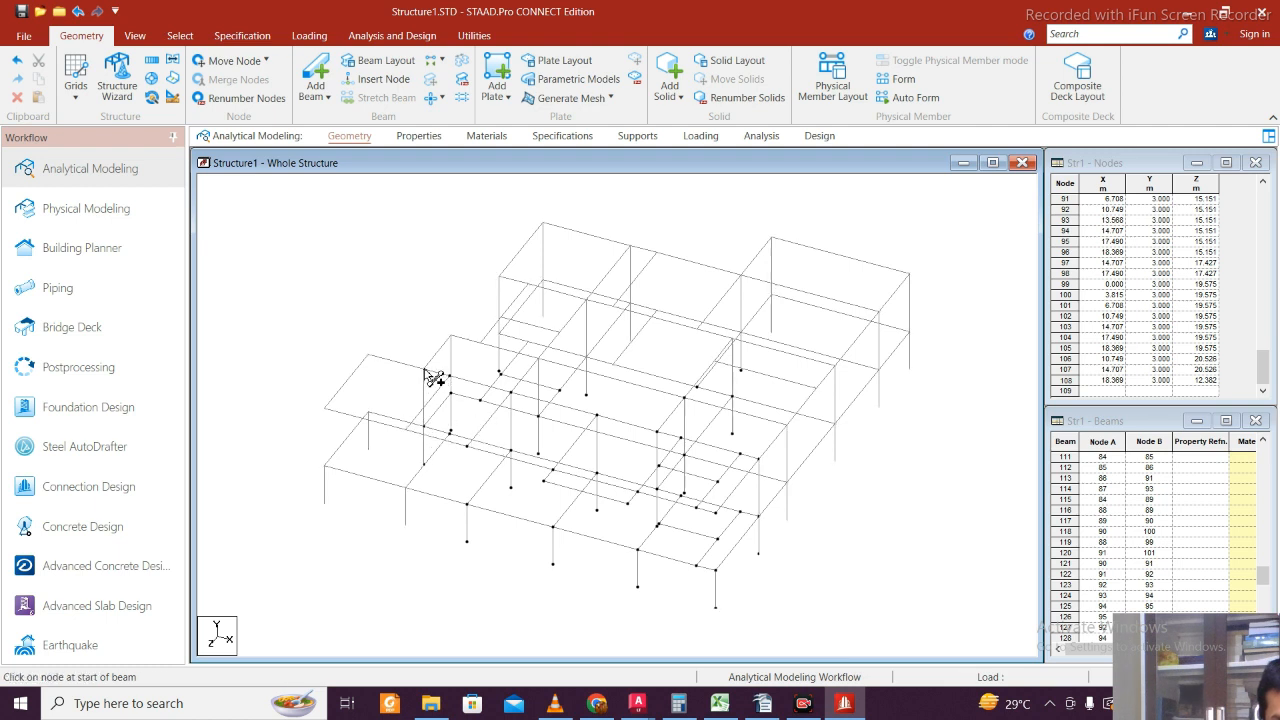
drag(369, 410, 369, 355)
- Add columns joining nodes 39–105 and 37–103 on the Z 19.575 m edge
drag(716, 571, 455, 434)
key(Left)
key(Left)
key(Left)
key(Left)
key(Left)
key(Left)
key(Left)
key(Left)
key(Left)
key(Left)
key(Left)
key(Left)
key(Left)
key(Left)
key(Left)
key(Left)
key(Left)
key(Left)
key(Left)
key(Left)
- Add columns rising from nodes 36, 35, 34 and 33 to the 3 m level along the Z 19.575 m edge
click(412, 430)
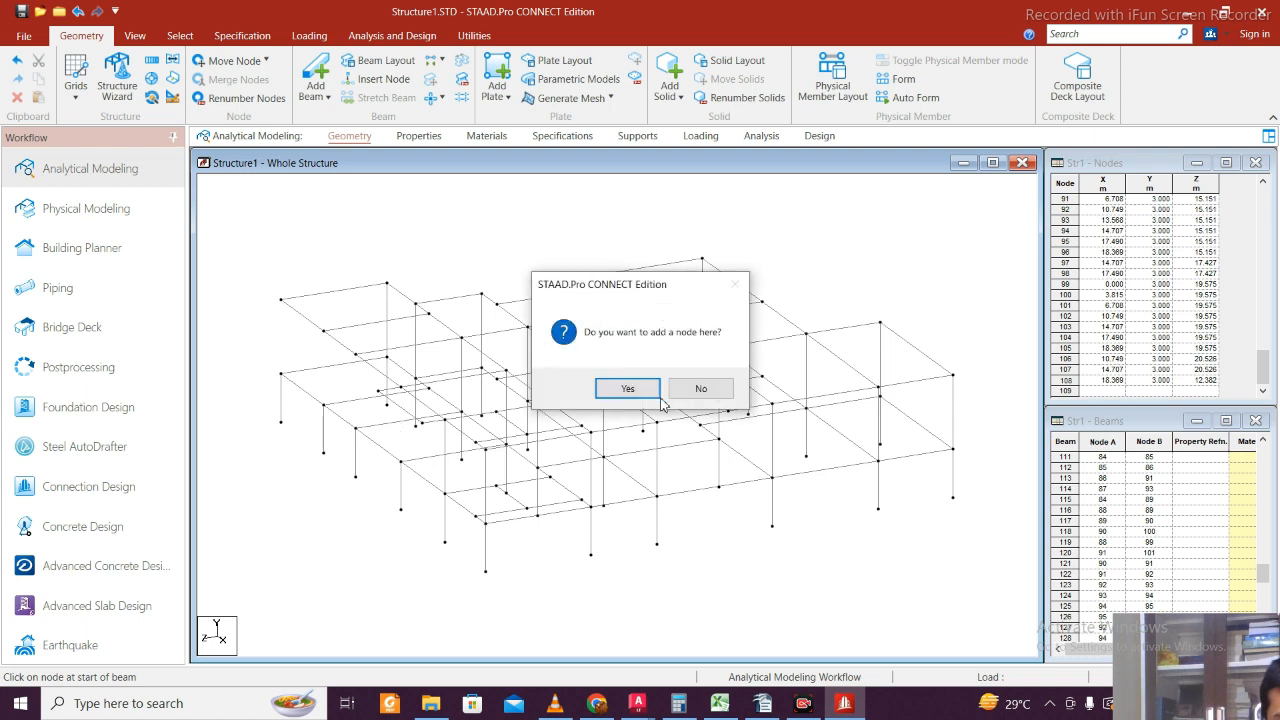
click(703, 390)
drag(414, 465, 404, 390)
drag(356, 428, 357, 357)
mouse_move(330, 403)
mouse_down()
mouse_move(343, 354)
mouse_move(324, 332)
mouse_up()
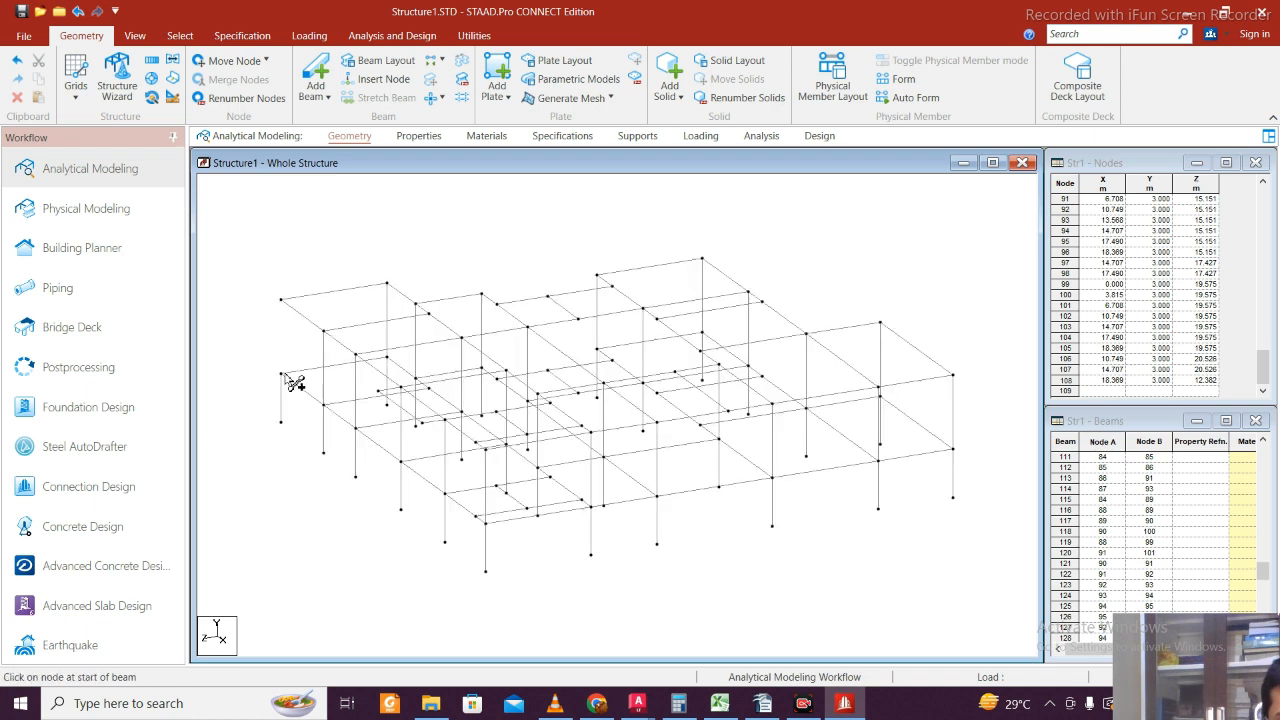
drag(282, 372, 282, 300)
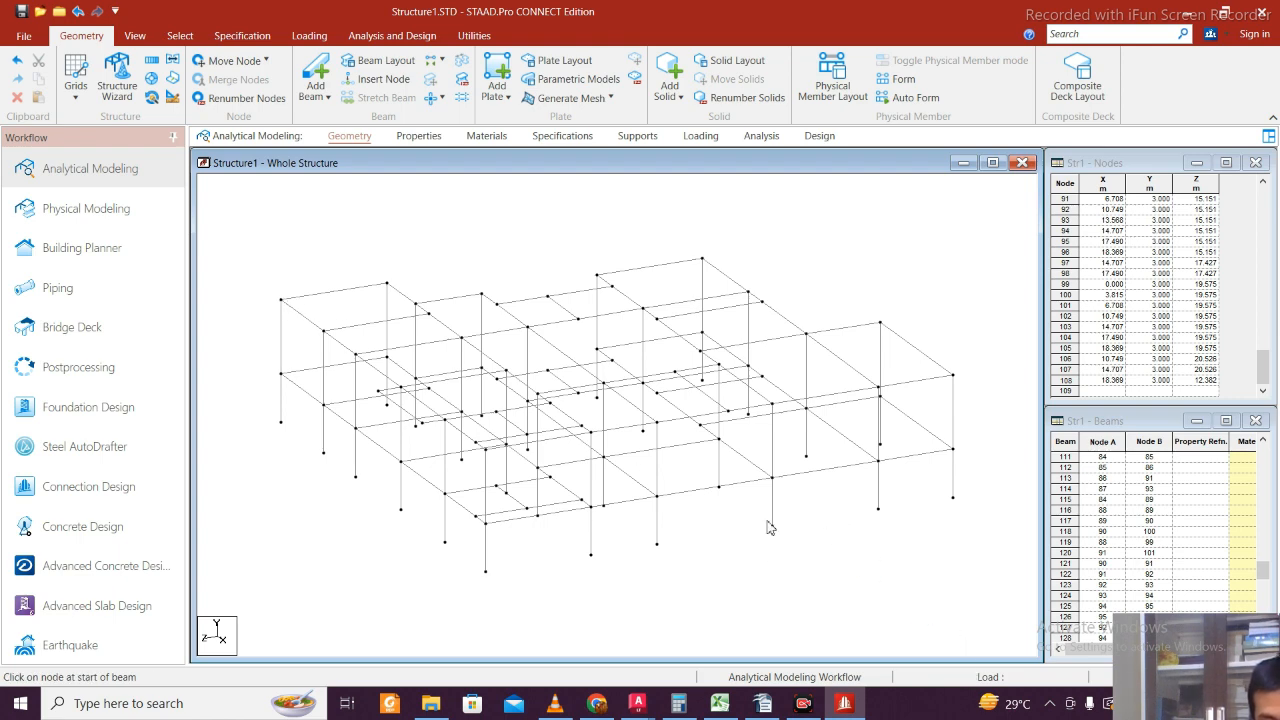
- Display the structure in isometric view and select all beams parallel to Y
scroll(769, 527, down, 1)
middle_drag(769, 527, 677, 497)
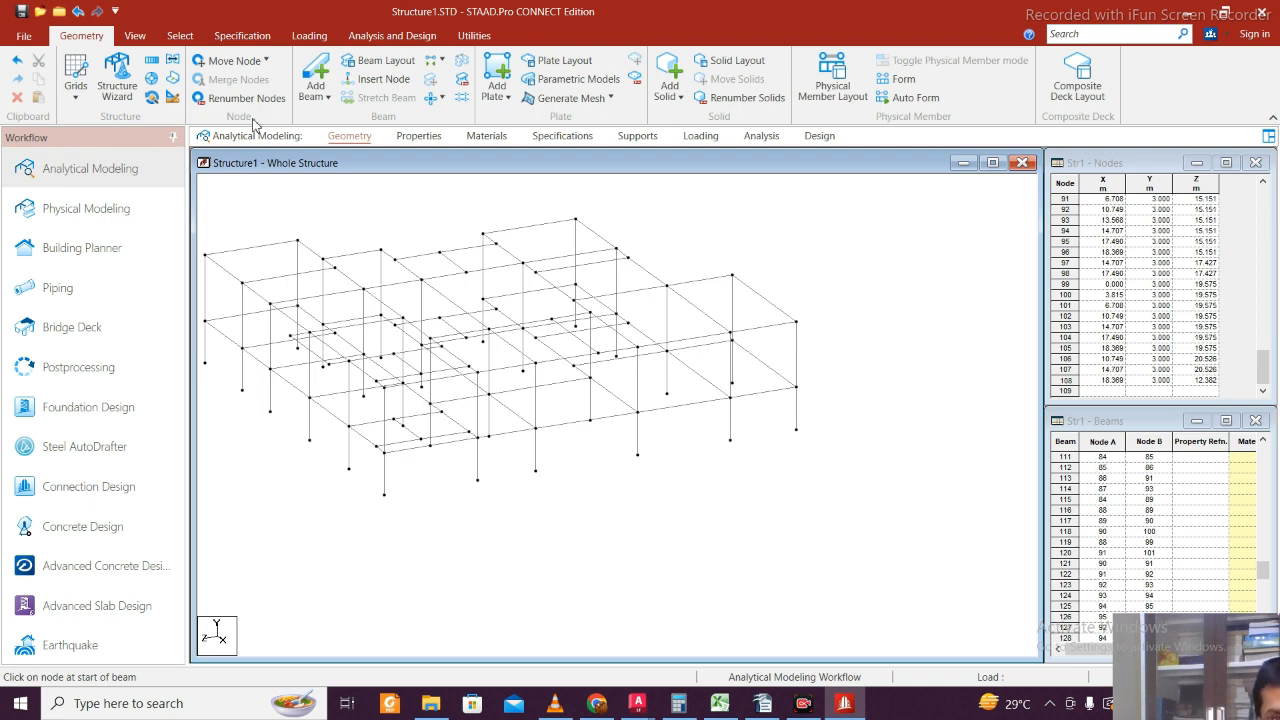
click(135, 36)
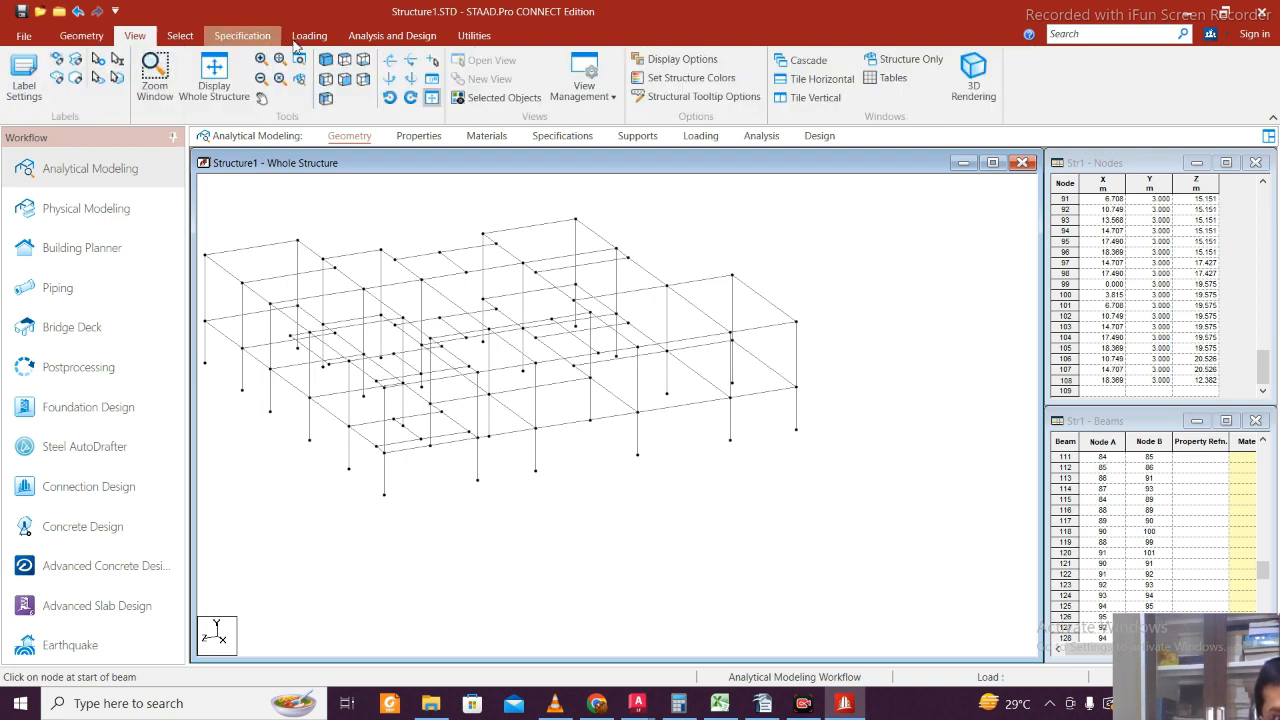
click(324, 62)
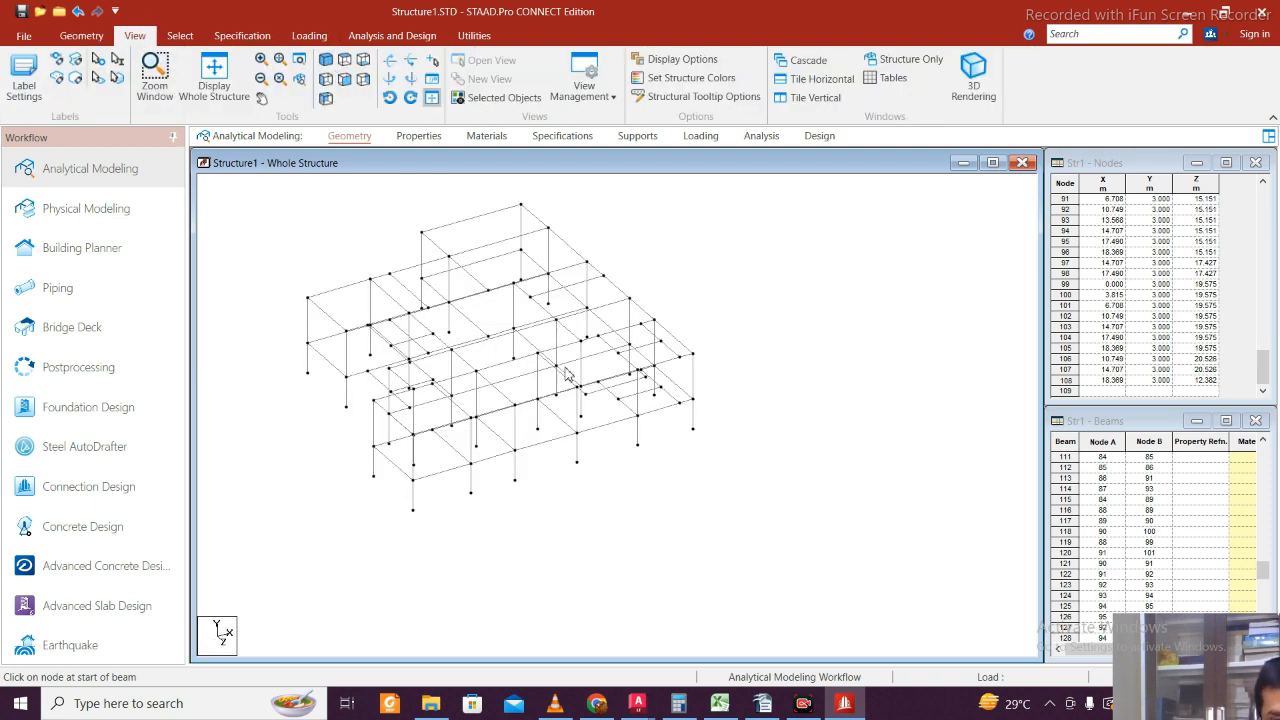
middle_drag(566, 374, 630, 400)
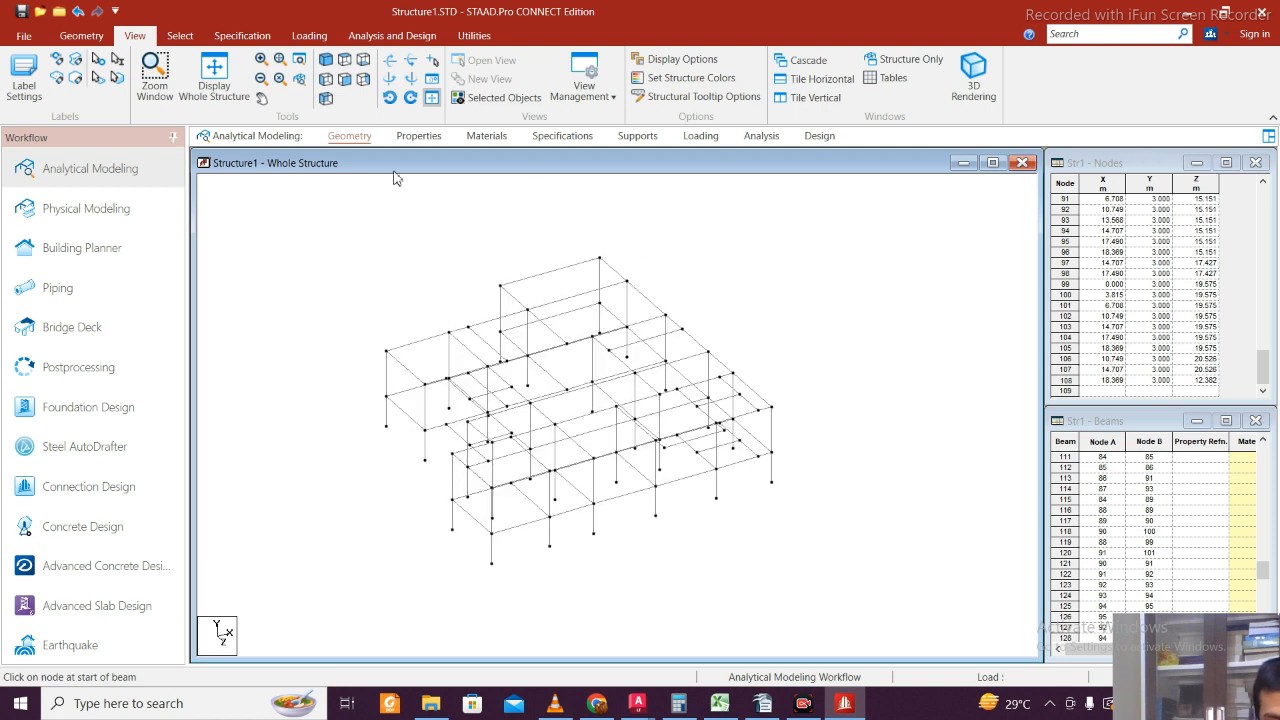
click(180, 36)
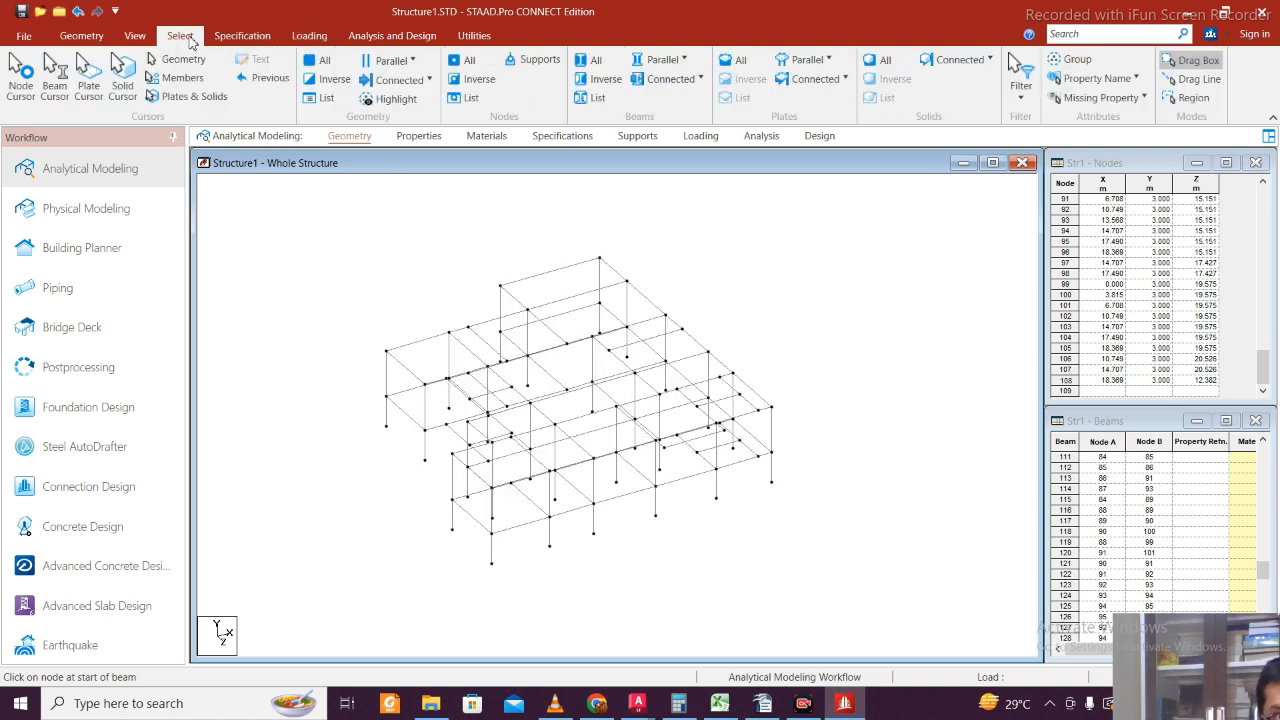
click(806, 60)
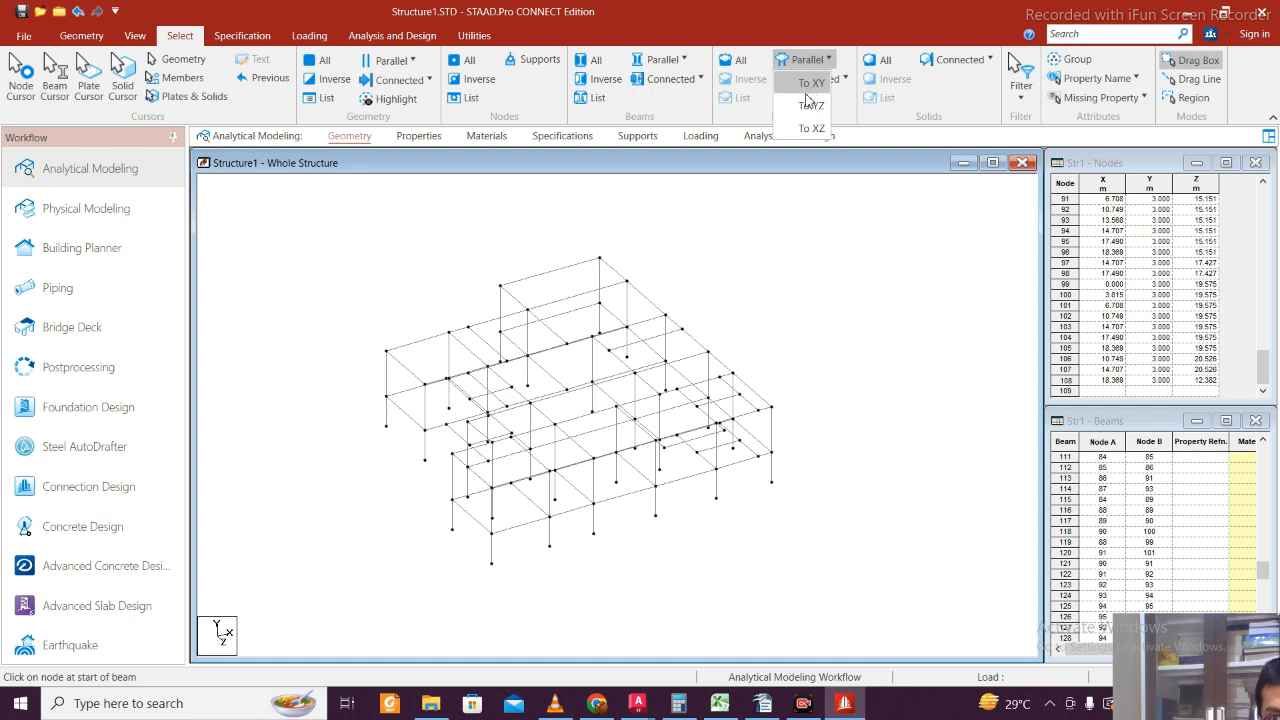
click(686, 61)
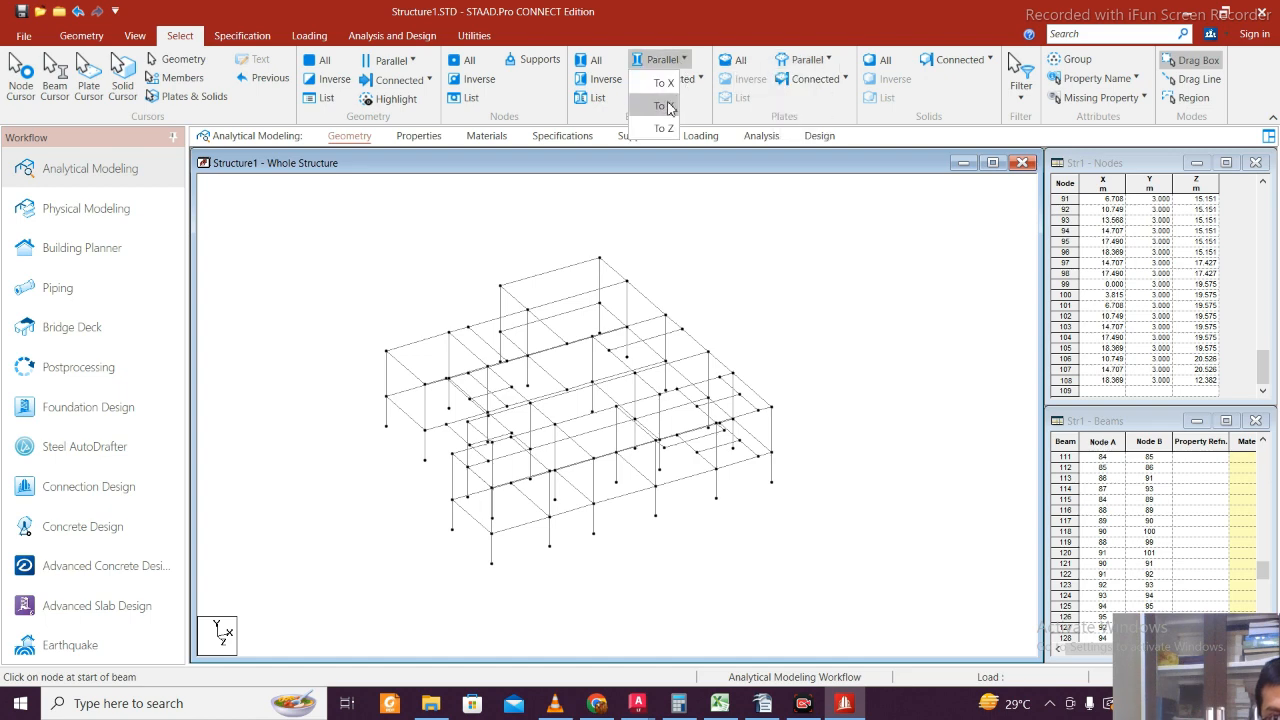
click(669, 108)
- Open a new view containing only the selected columns and select all of them there
right_click(766, 258)
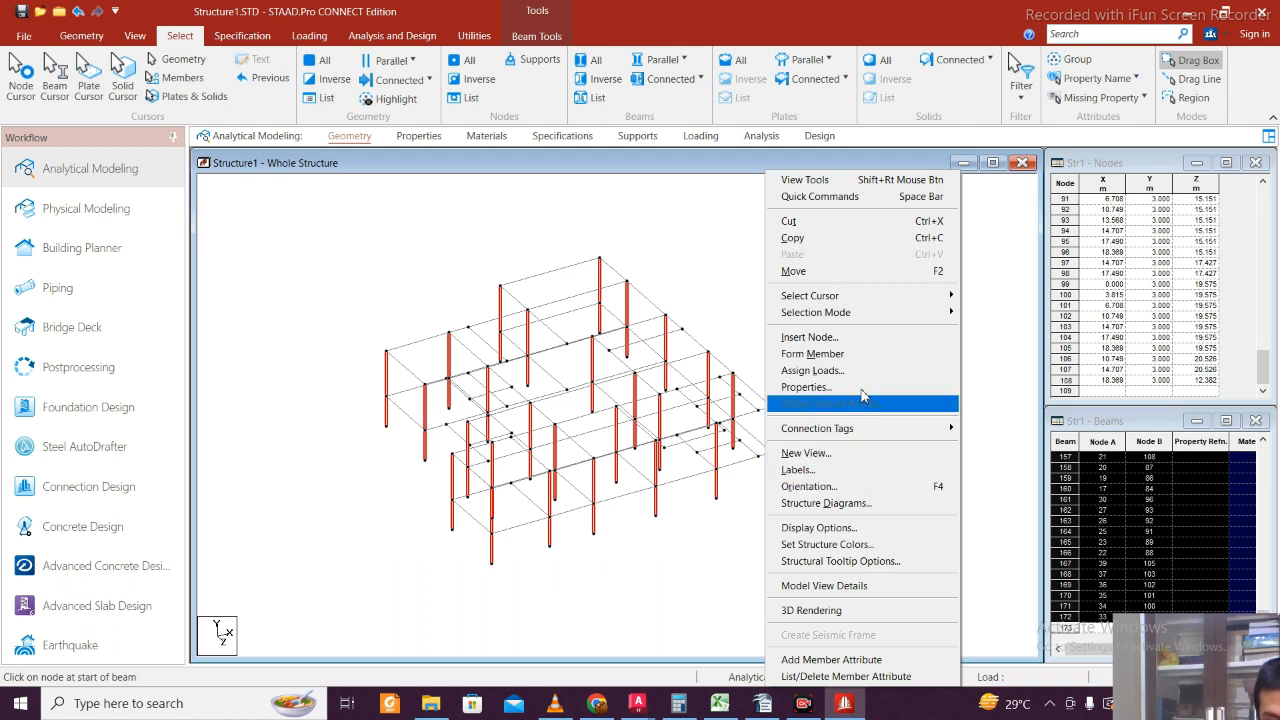
right_click(656, 447)
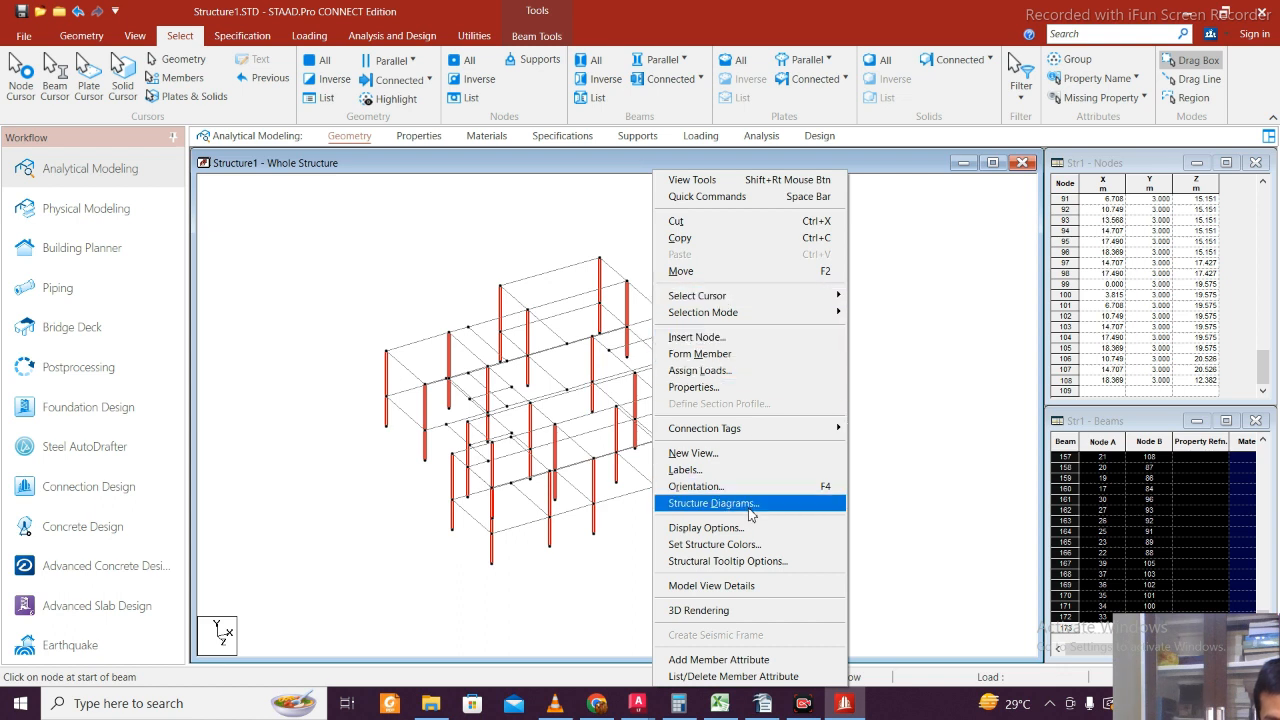
click(750, 453)
click(845, 393)
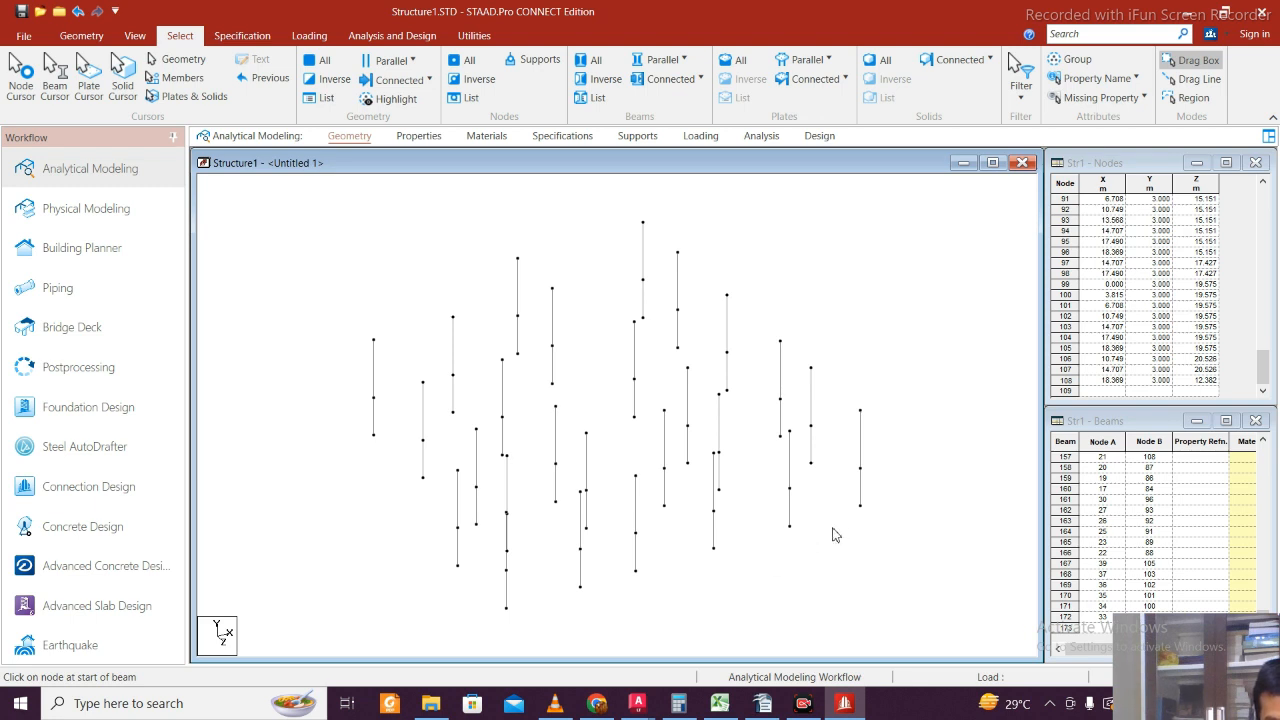
drag(312, 209, 889, 603)
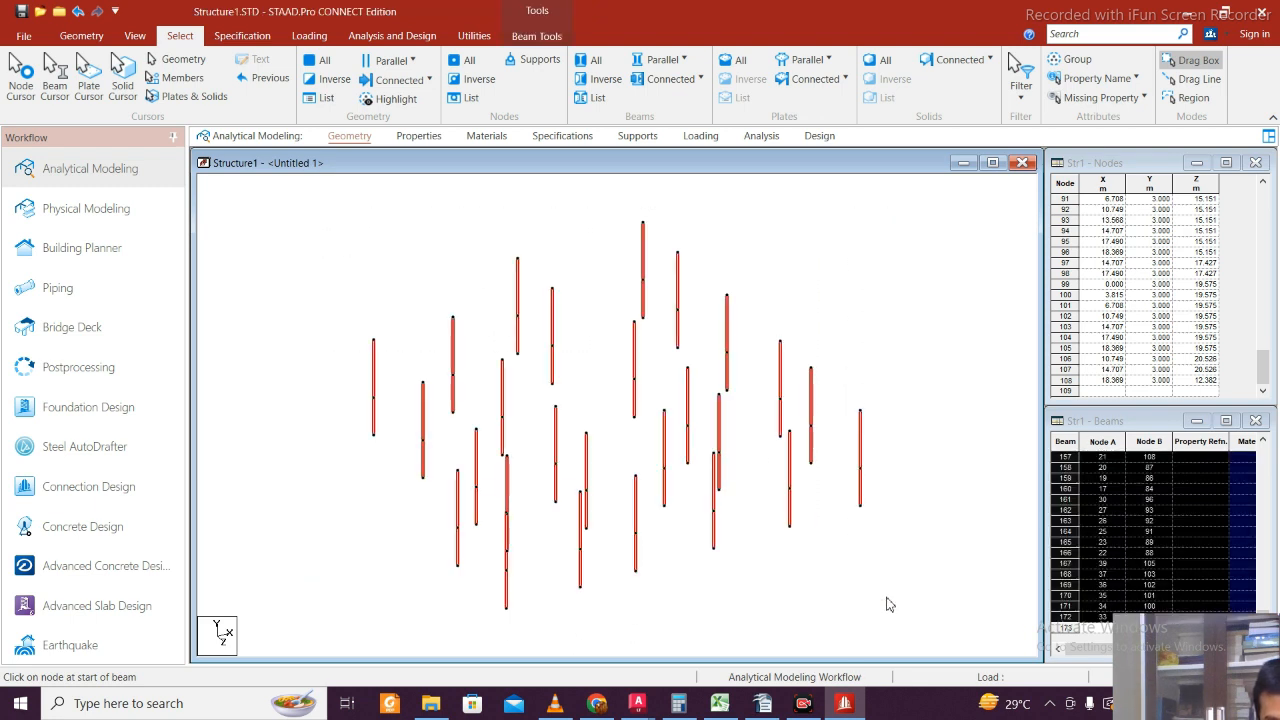
- Clear the column selection and display the whole structure again
click(837, 477)
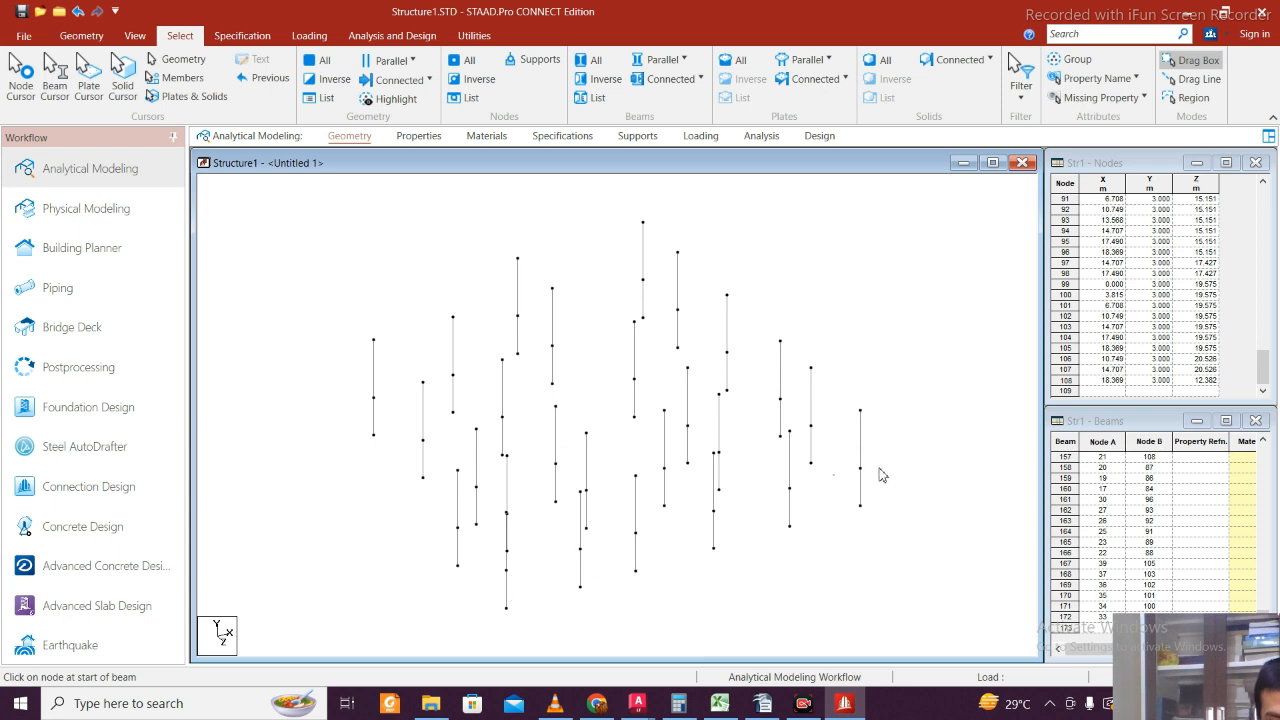
click(135, 35)
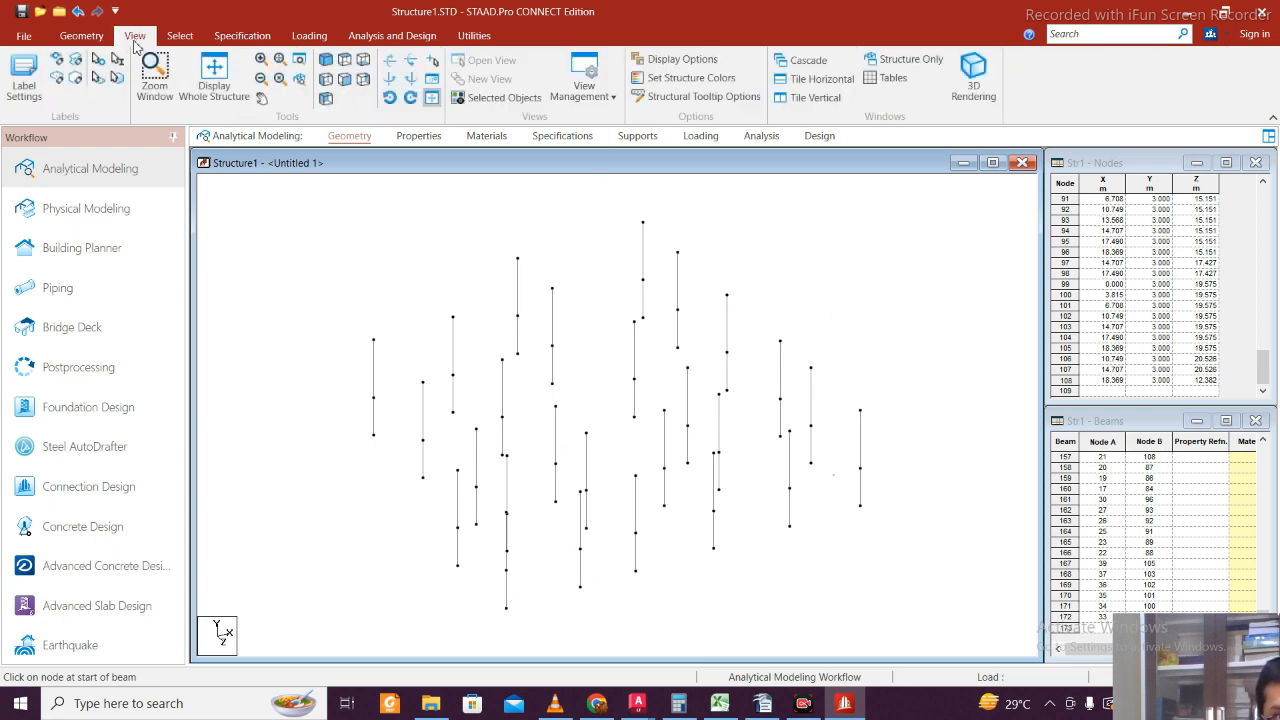
click(214, 78)
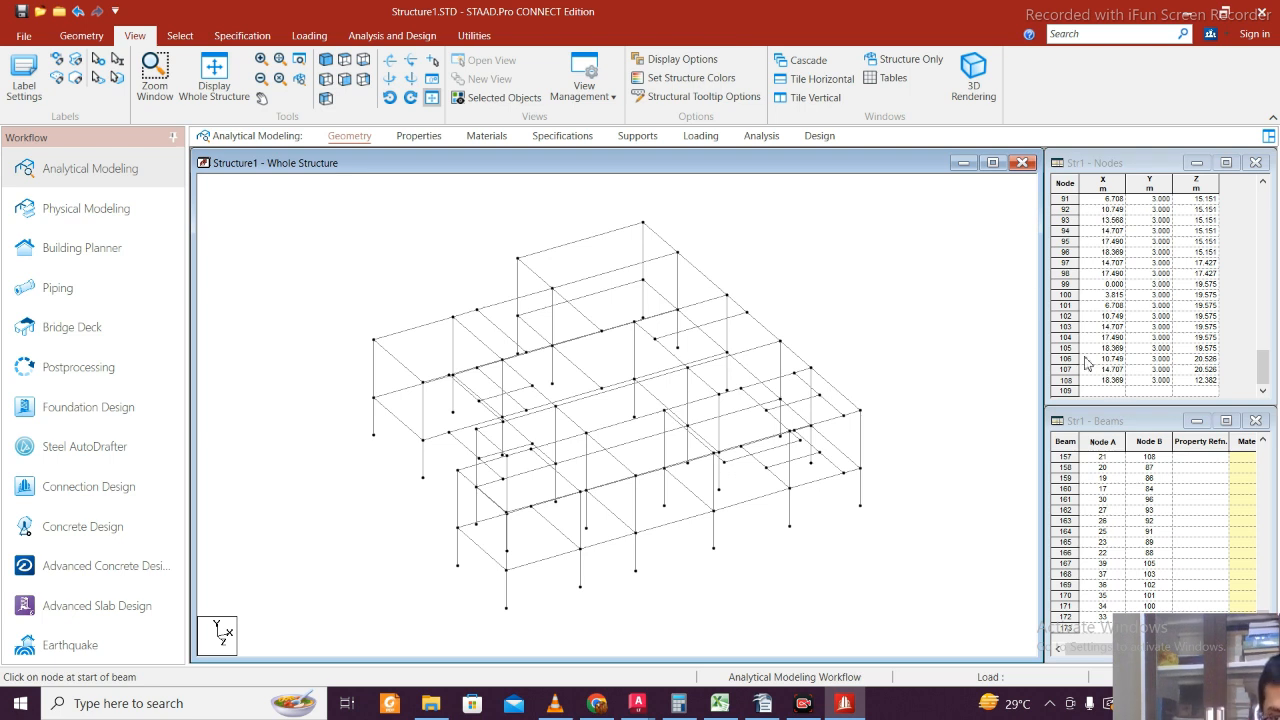
drag(1076, 385, 1058, 65)
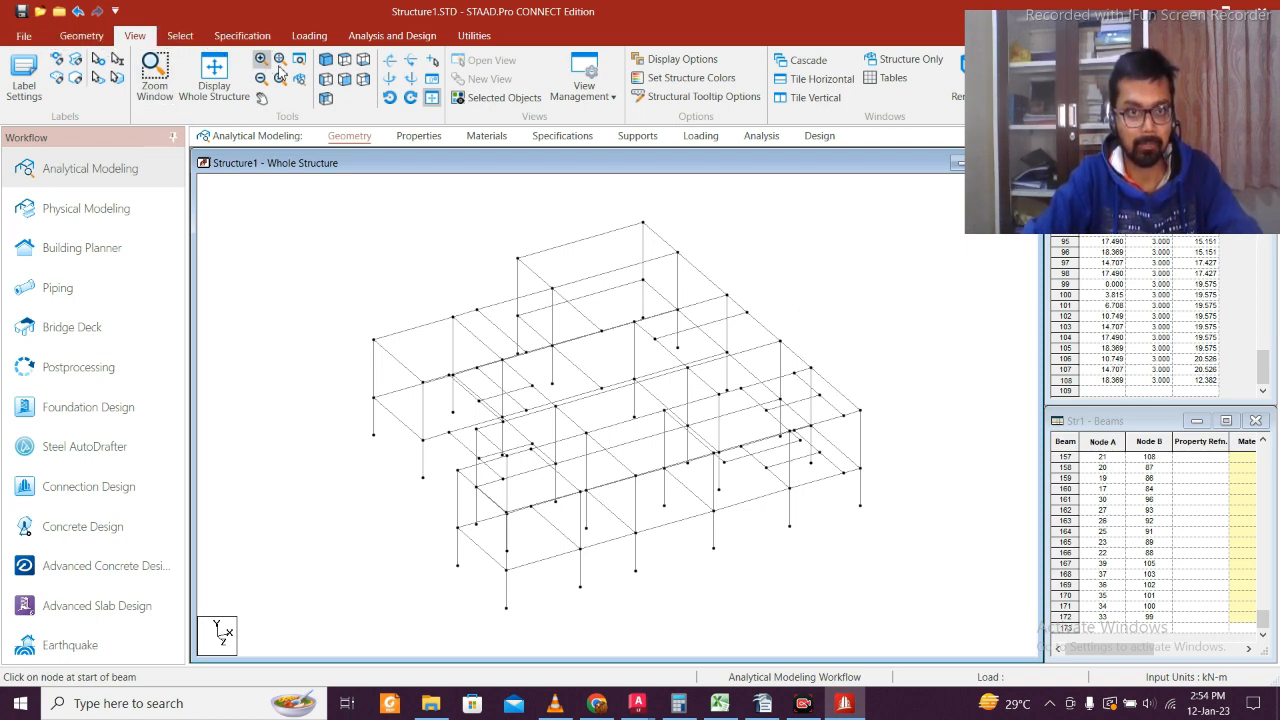
- In elevation view, select the upper-storey beams and columns and copy them with Translational Repeat, one 3 m step in global Y
click(344, 79)
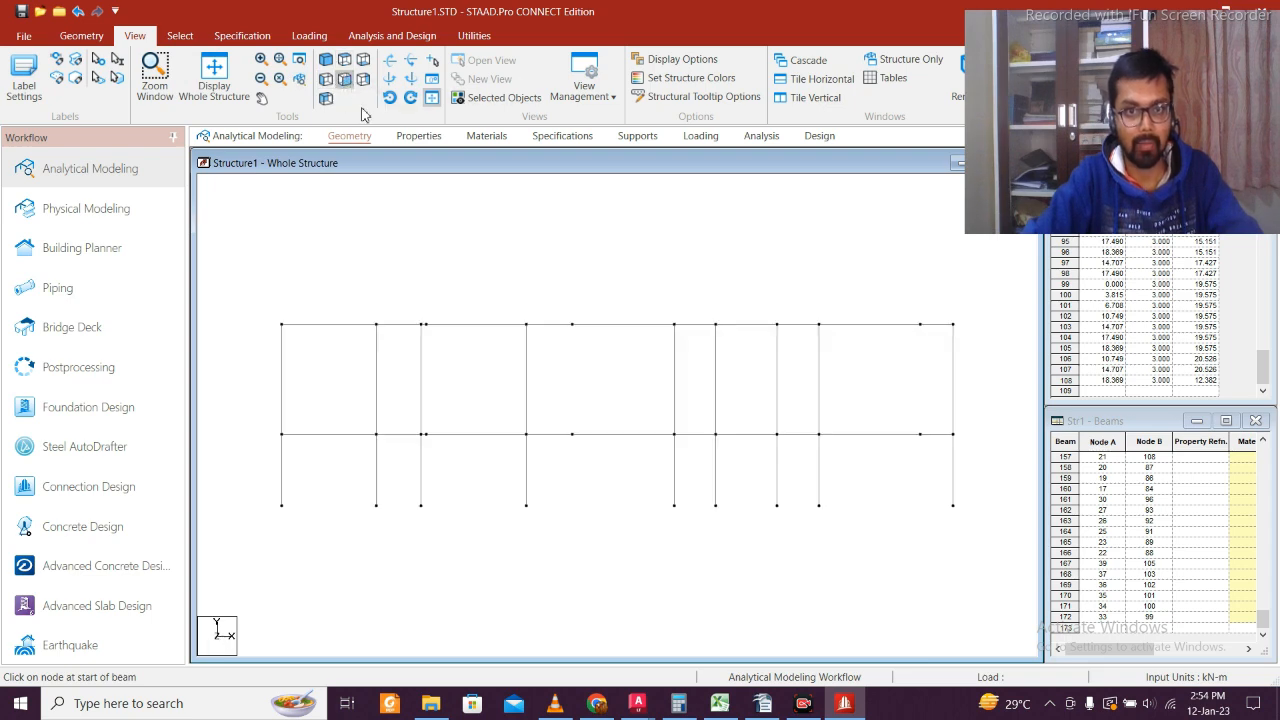
drag(947, 407, 304, 274)
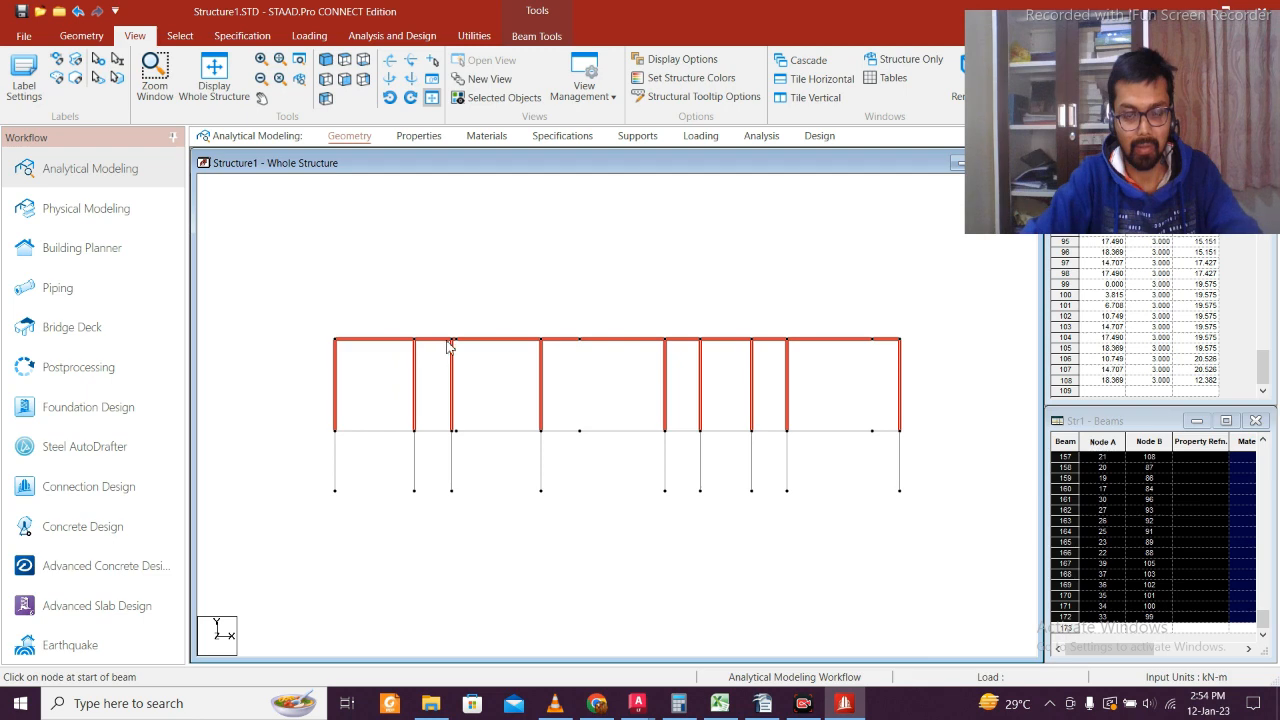
click(86, 36)
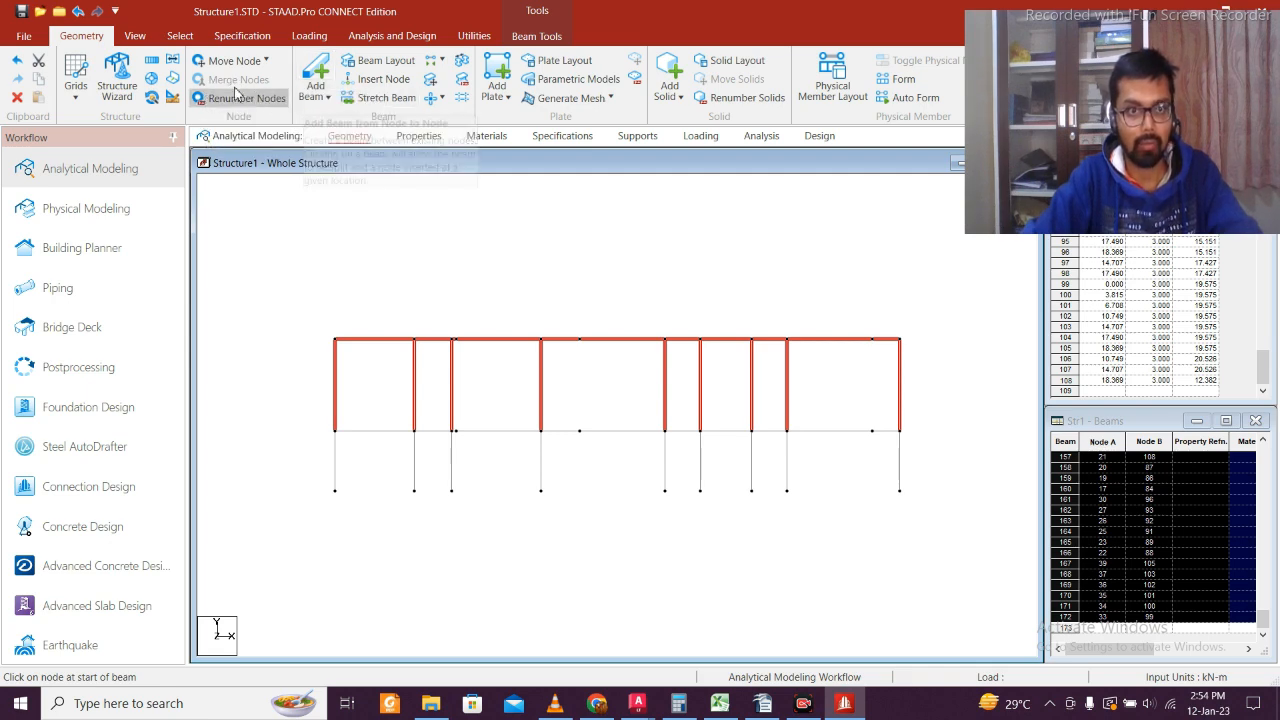
click(151, 60)
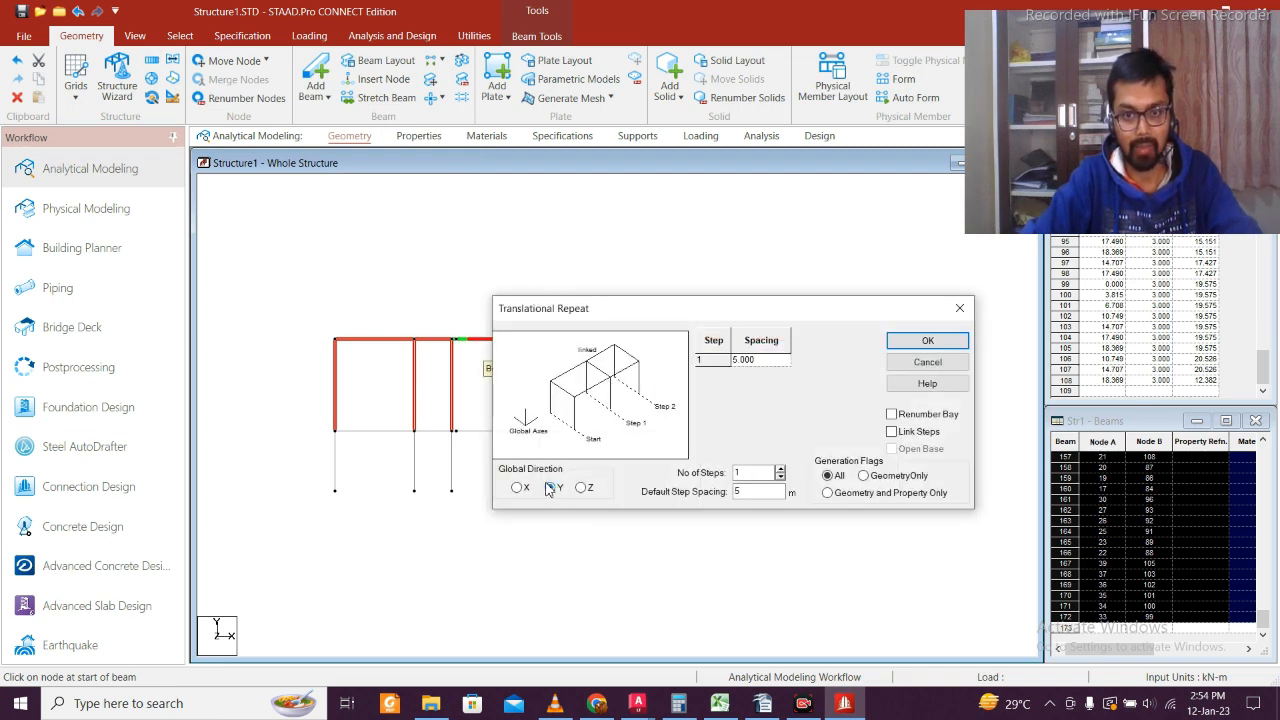
click(755, 362)
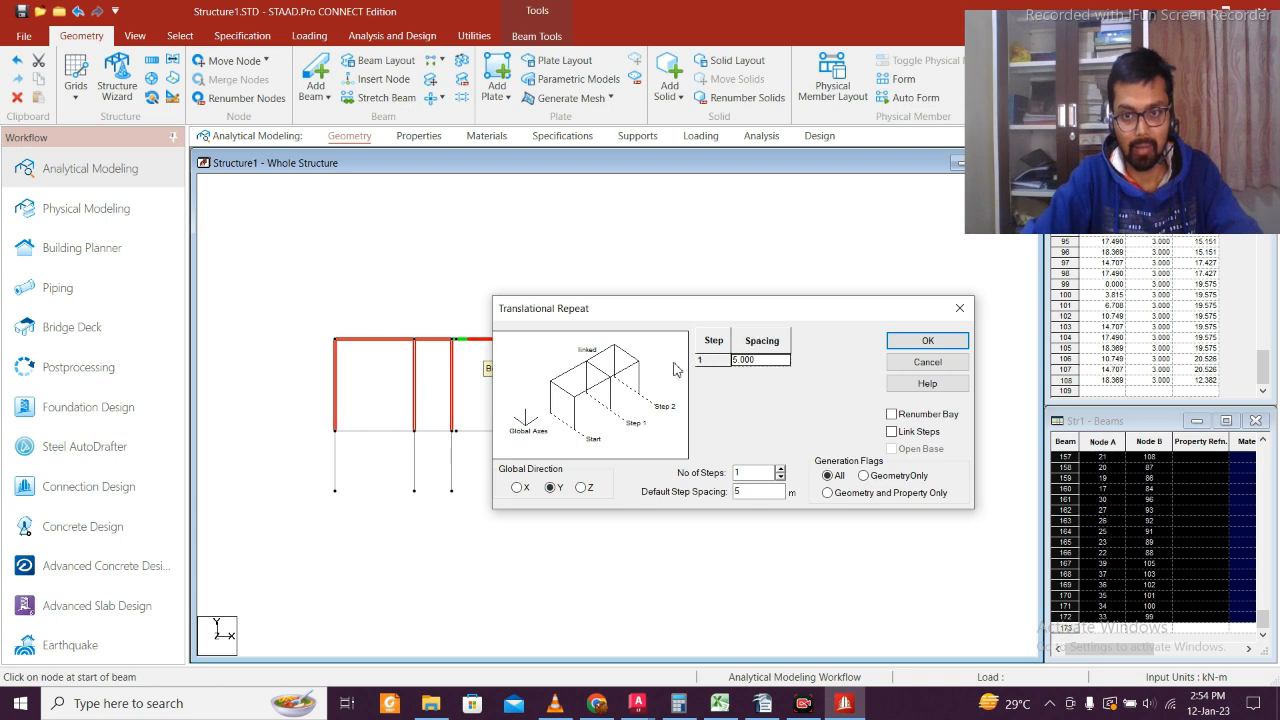
drag(759, 491, 680, 498)
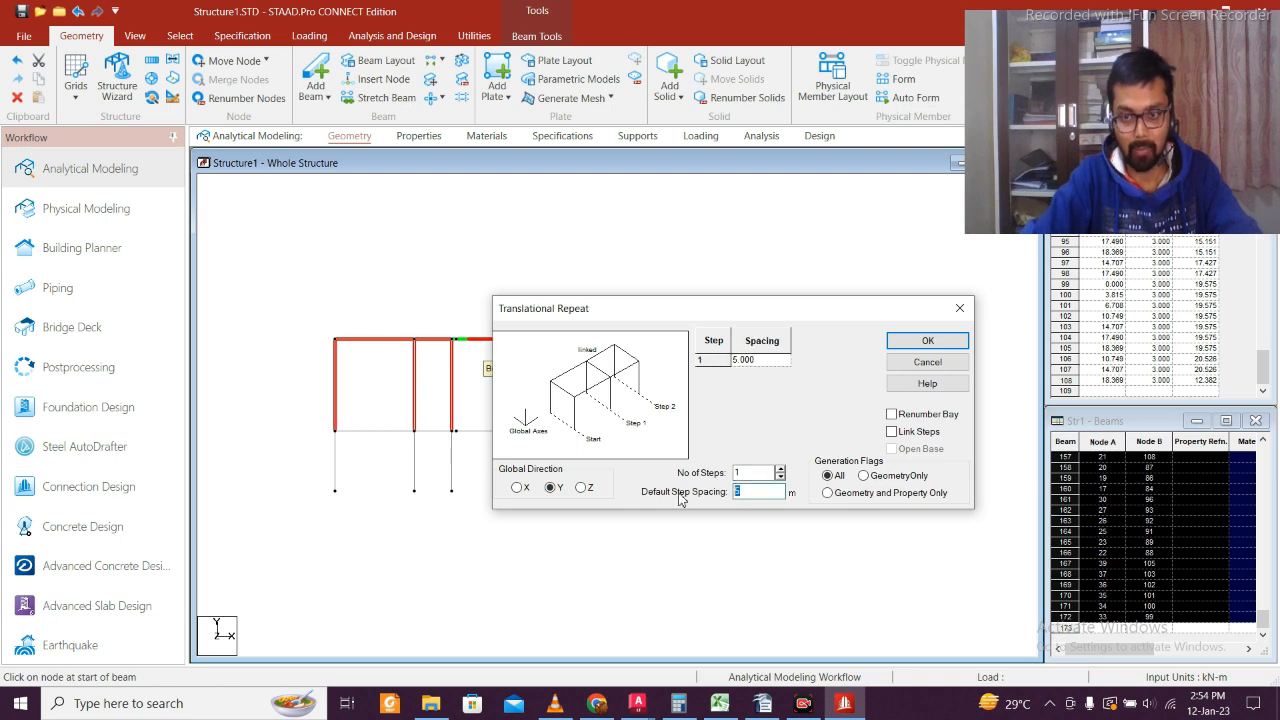
text(3)
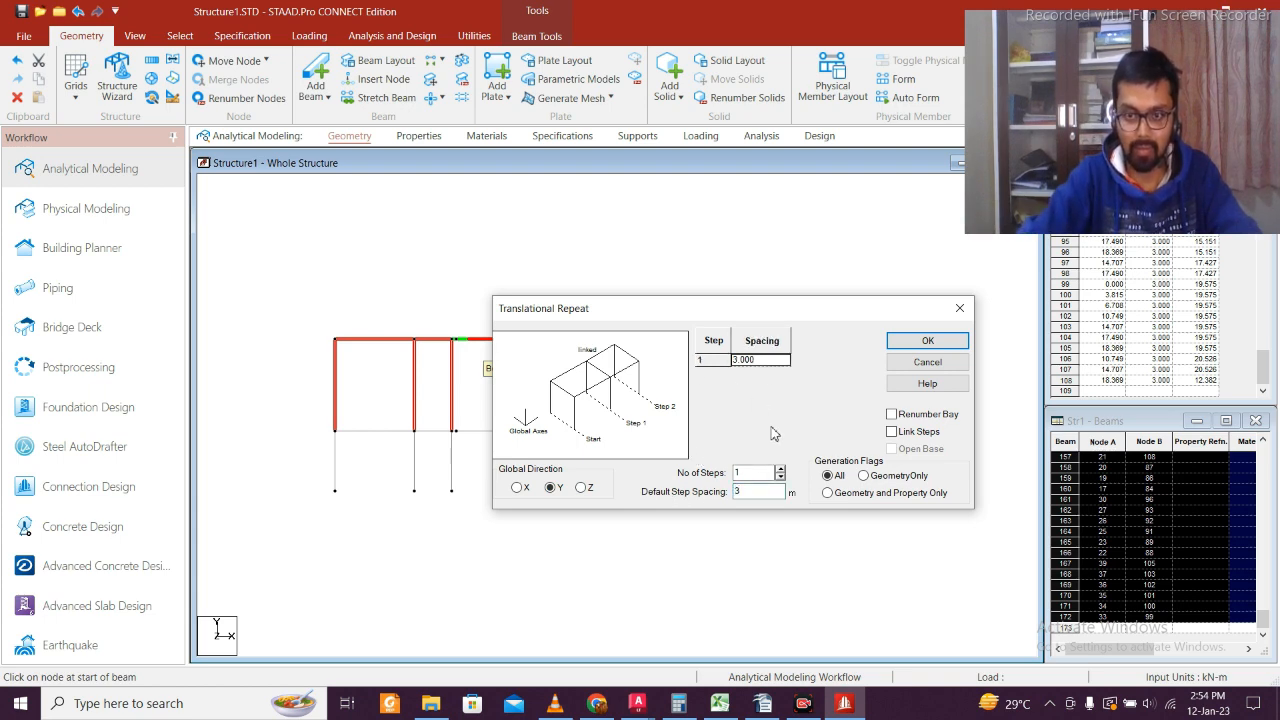
click(898, 342)
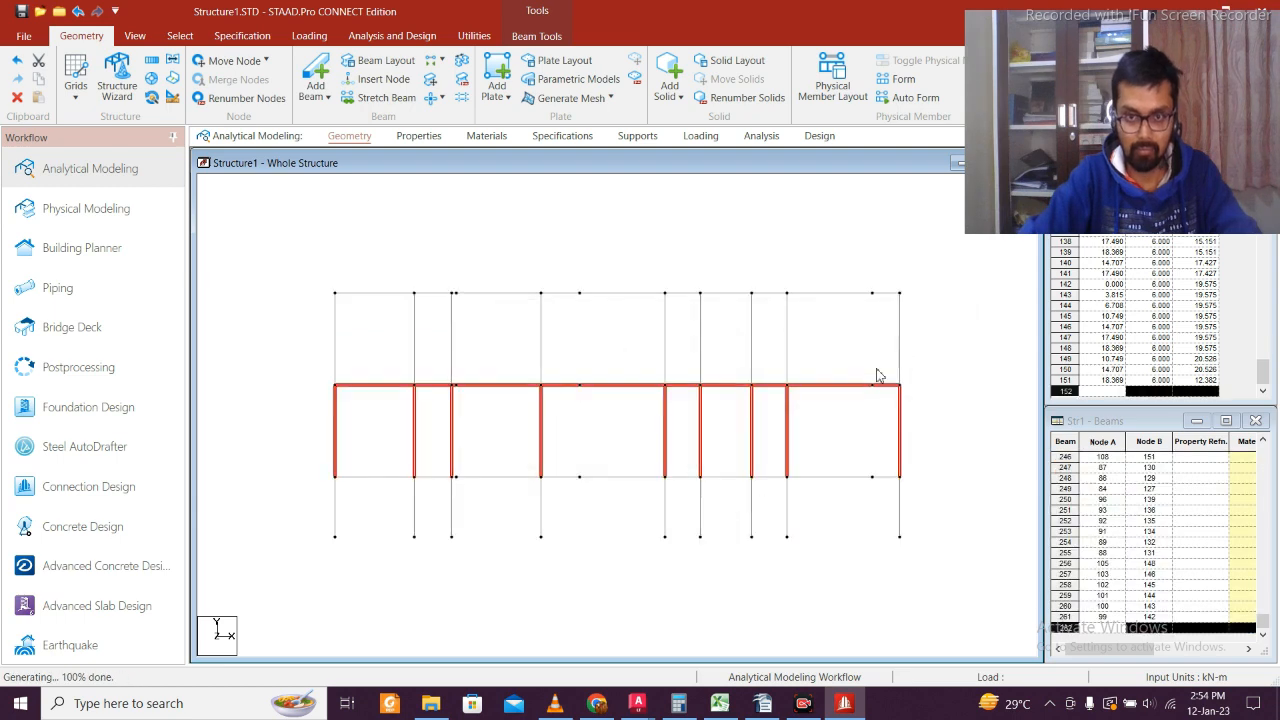
click(700, 352)
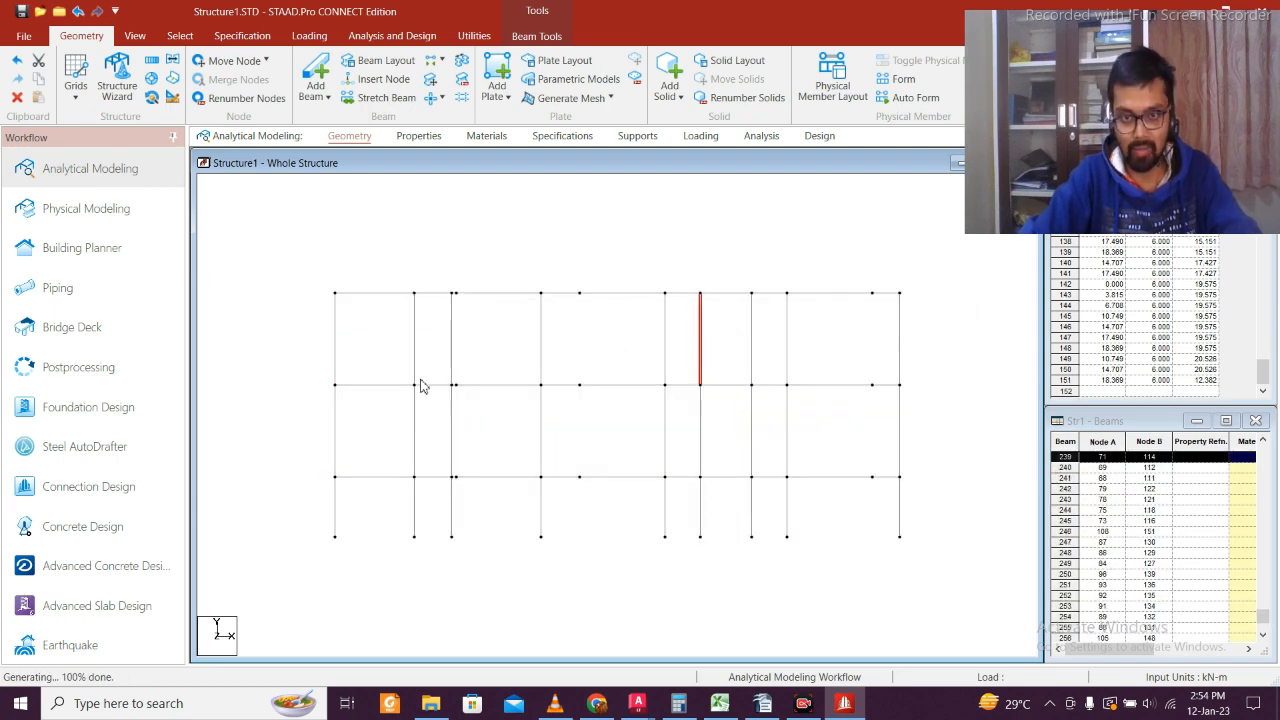
click(421, 386)
scroll(555, 390, down, 1)
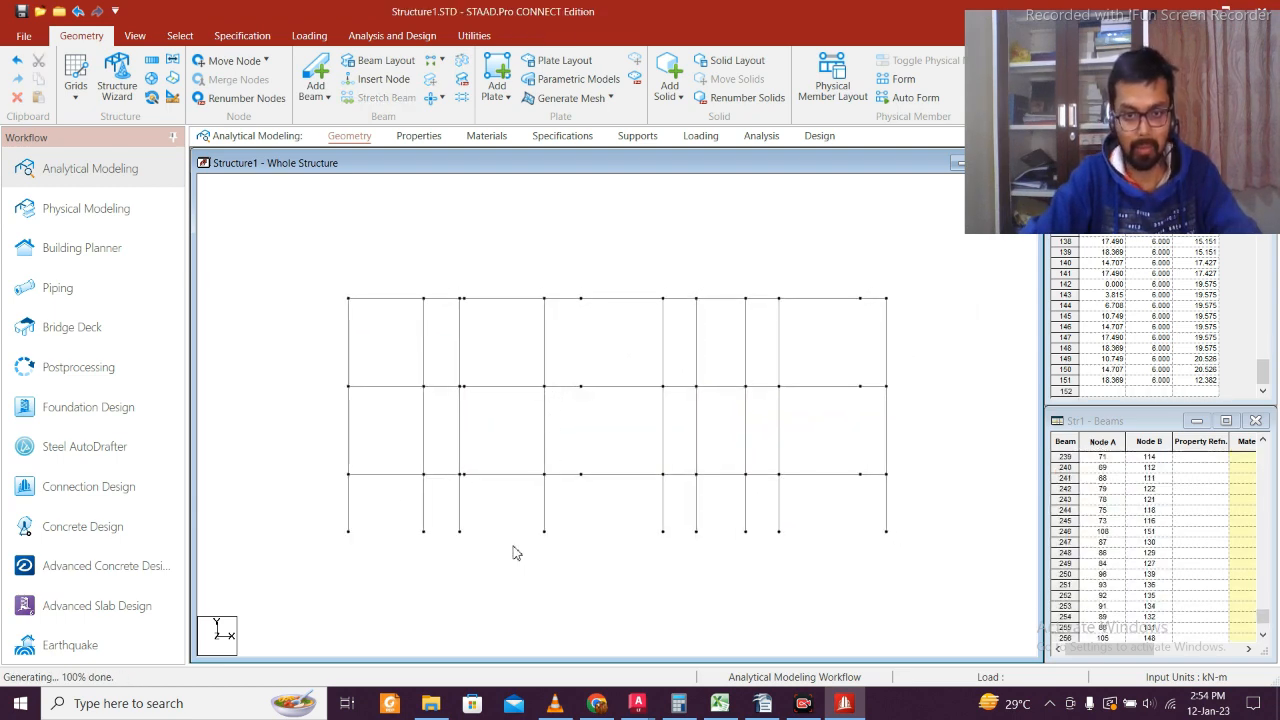
click(476, 37)
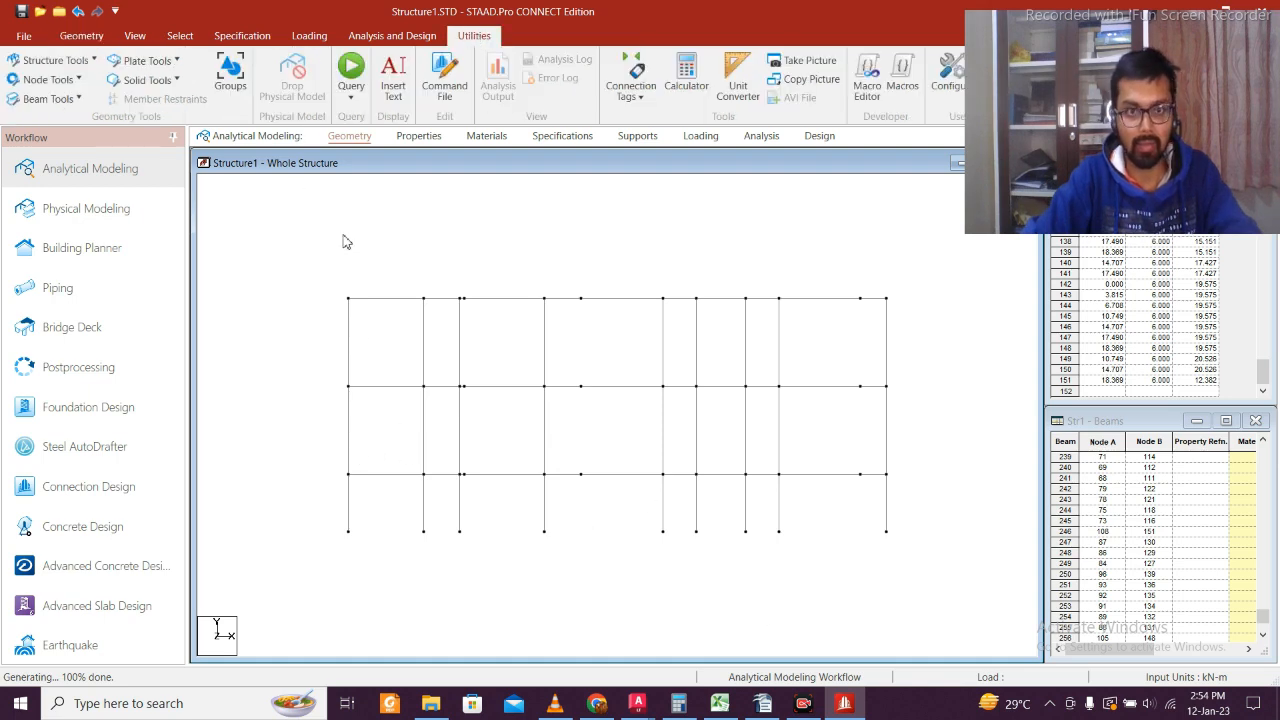
click(73, 82)
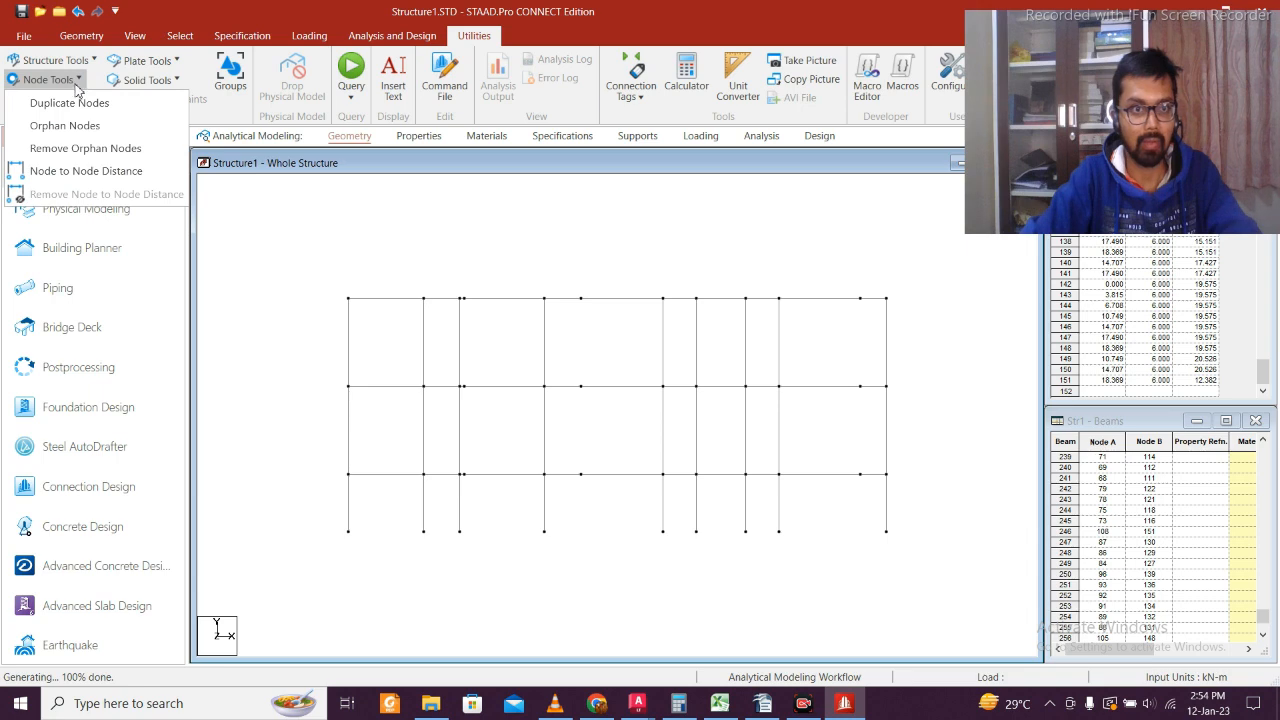
click(331, 283)
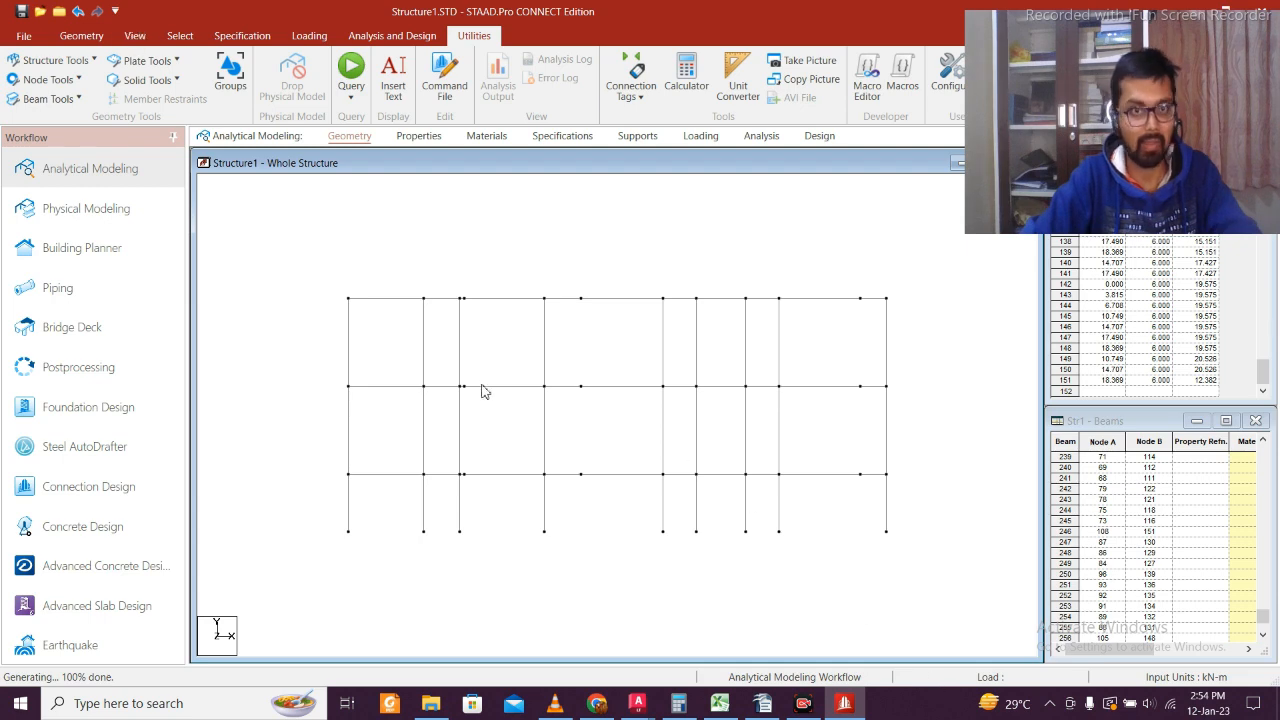
- Select the nodes at the column bases and create a fixed support
click(180, 36)
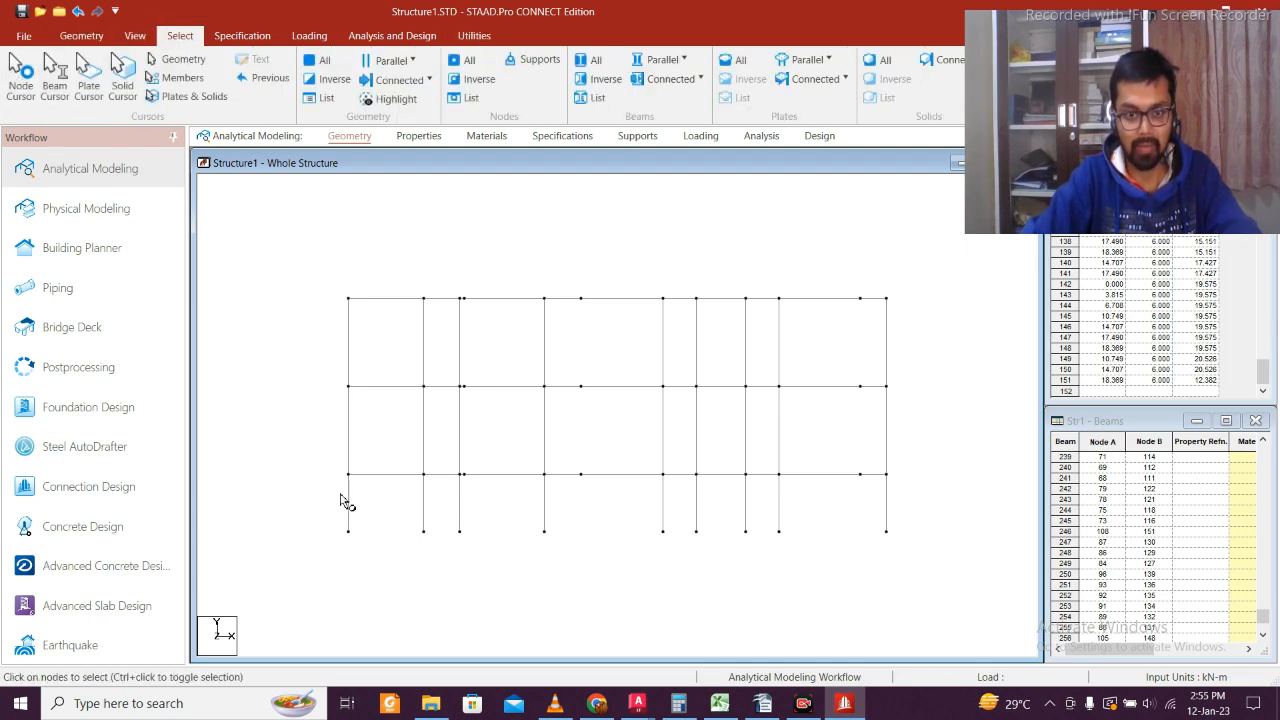
drag(384, 528, 971, 601)
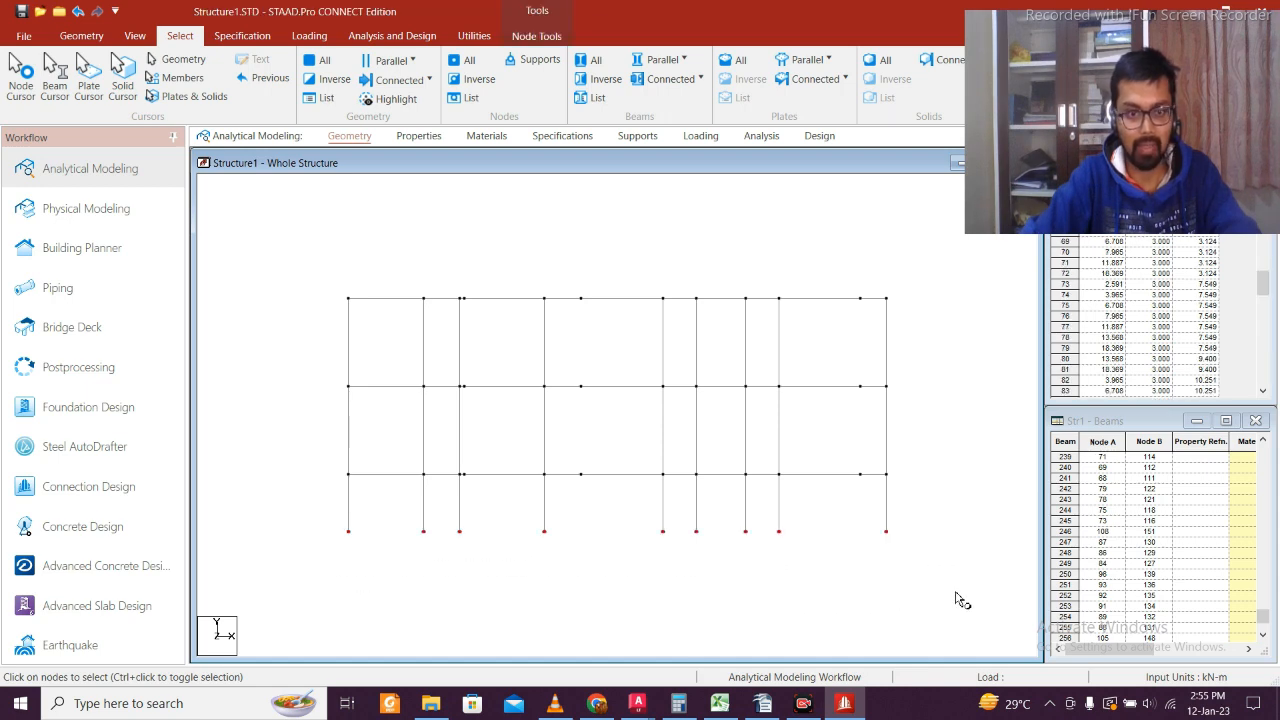
click(537, 36)
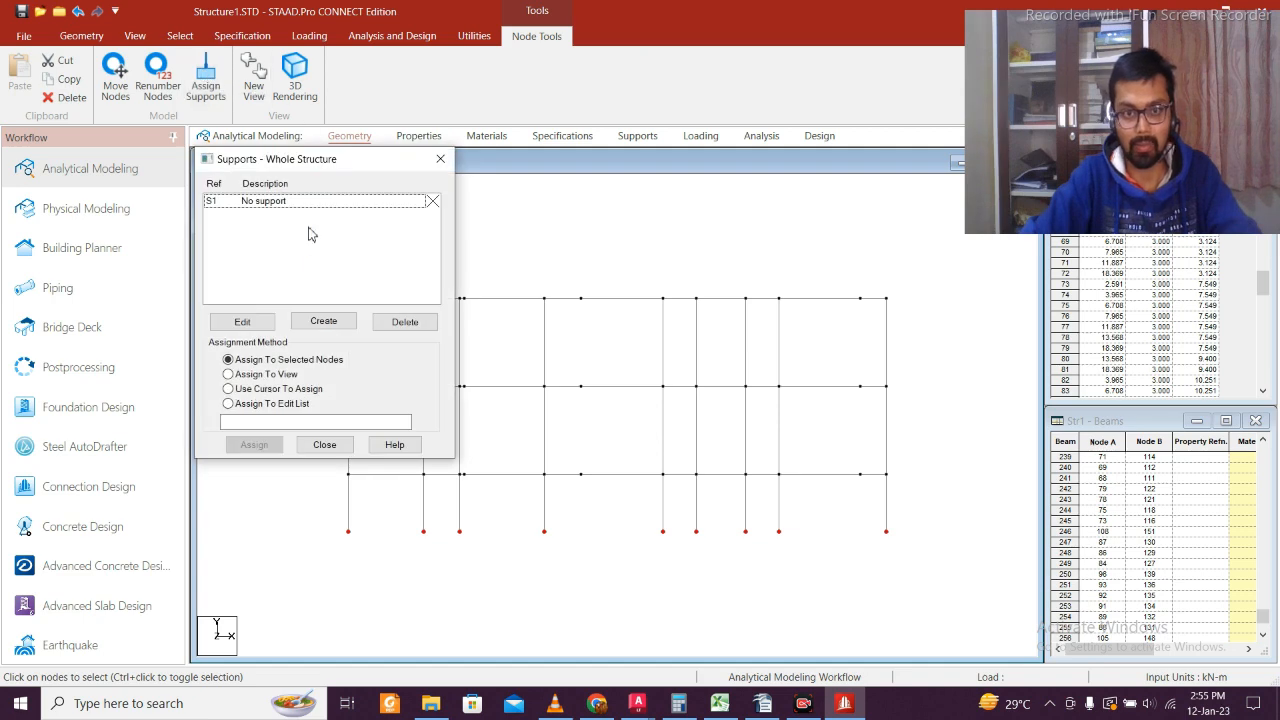
click(328, 321)
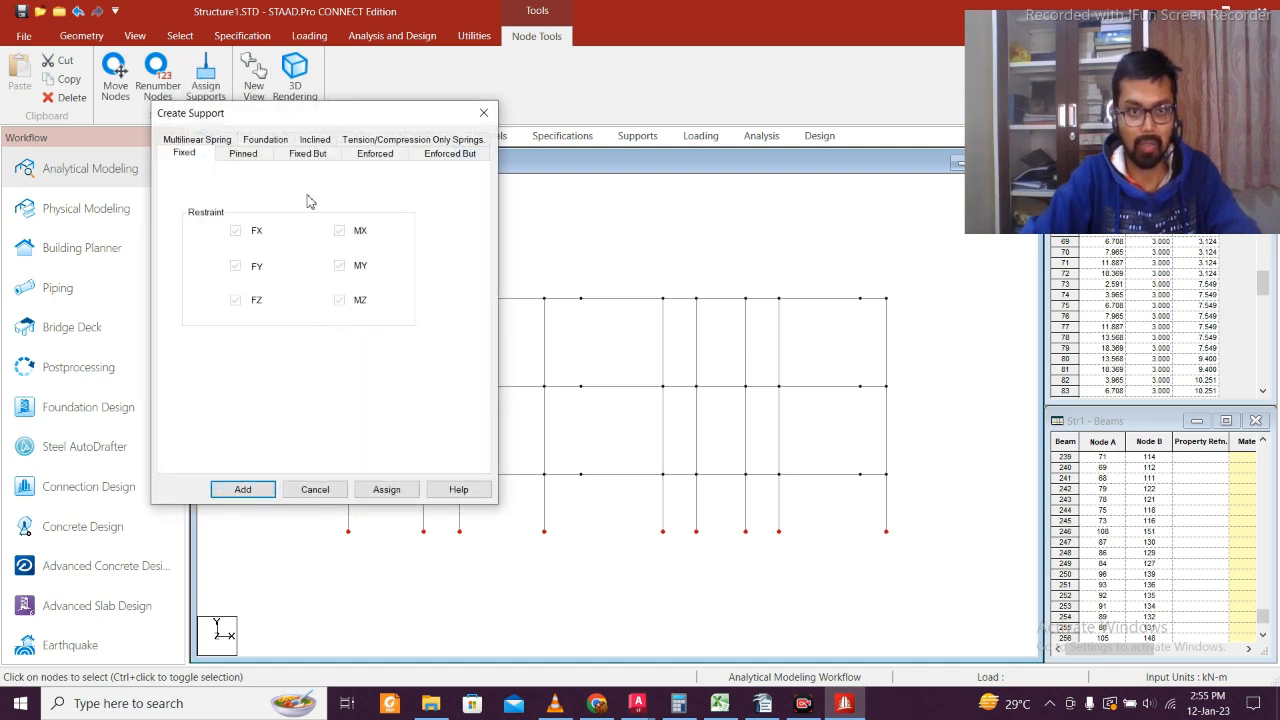
click(243, 489)
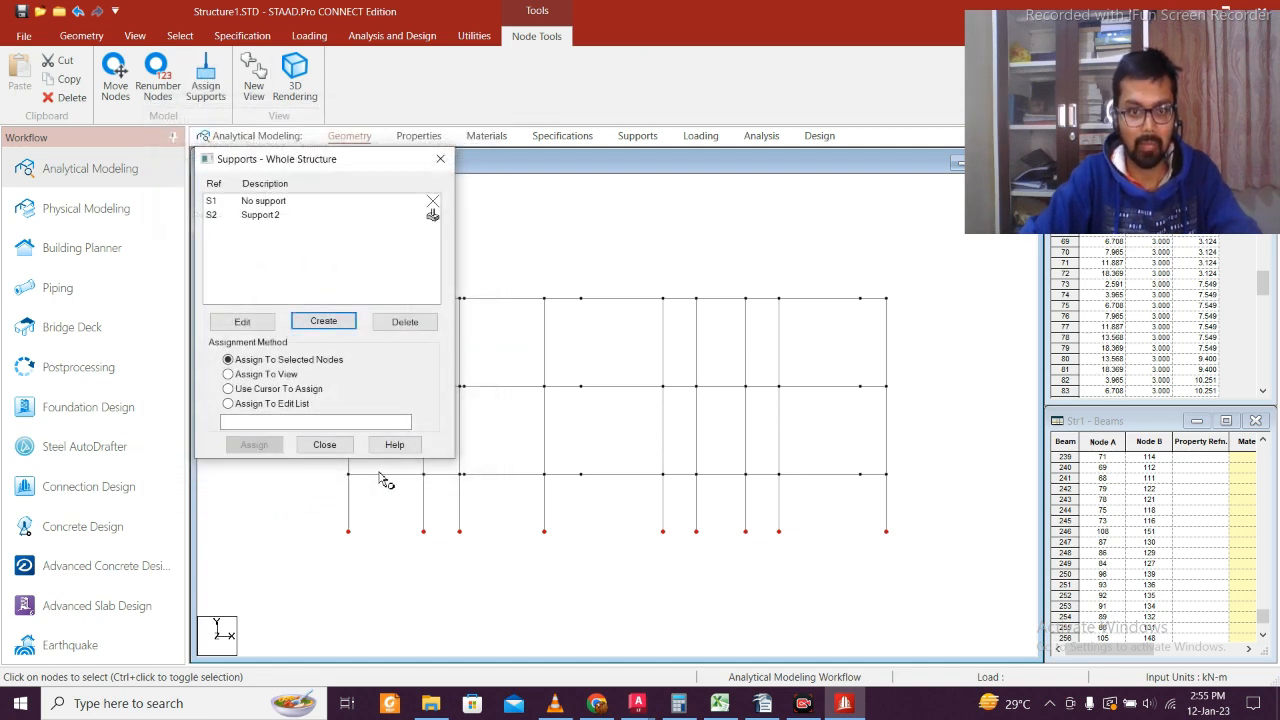
- Reselect the column base nodes, assign the fixed support to the selected nodes and close the supports dialog
click(280, 222)
drag(343, 158, 88, 128)
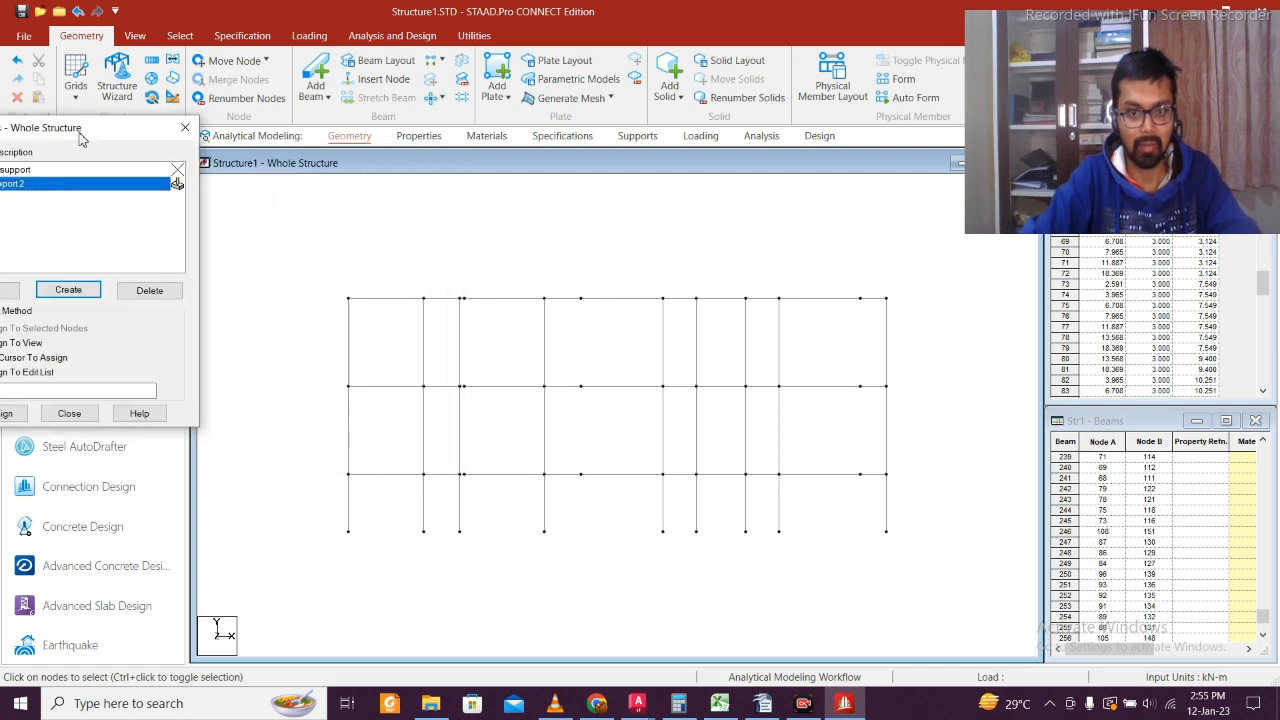
drag(338, 510, 946, 586)
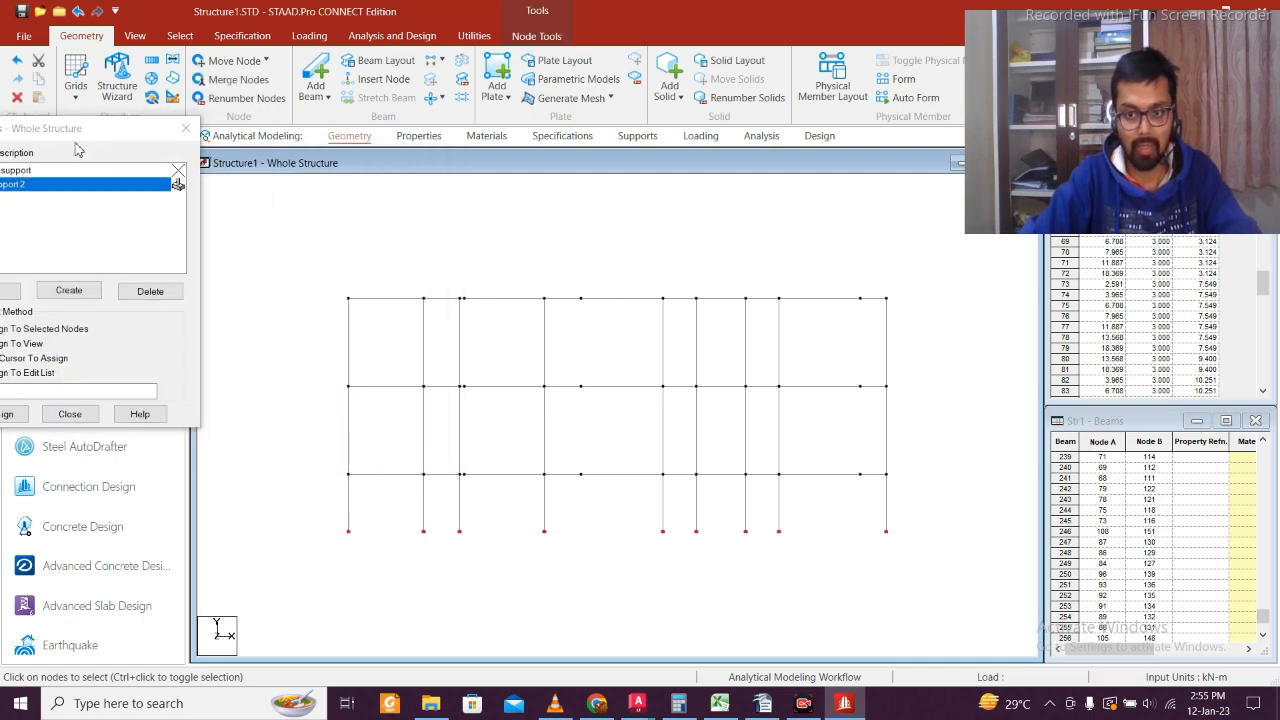
drag(53, 136, 416, 106)
click(345, 298)
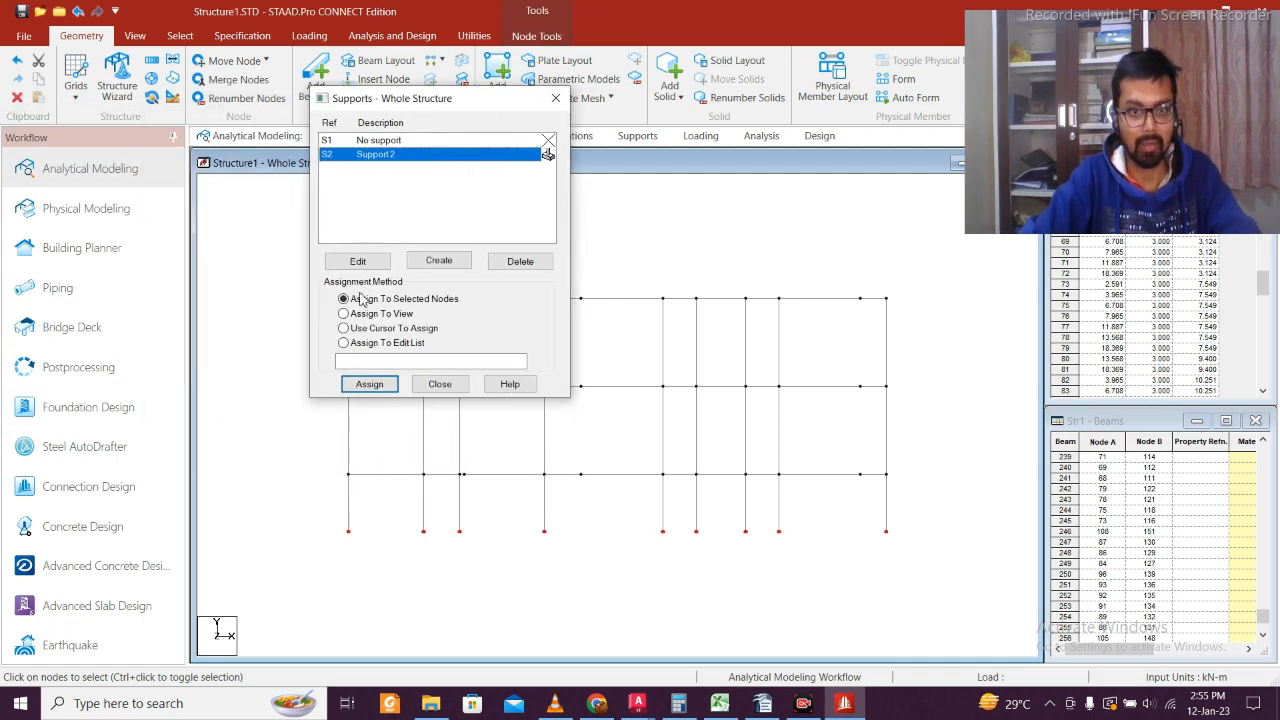
click(369, 384)
click(497, 299)
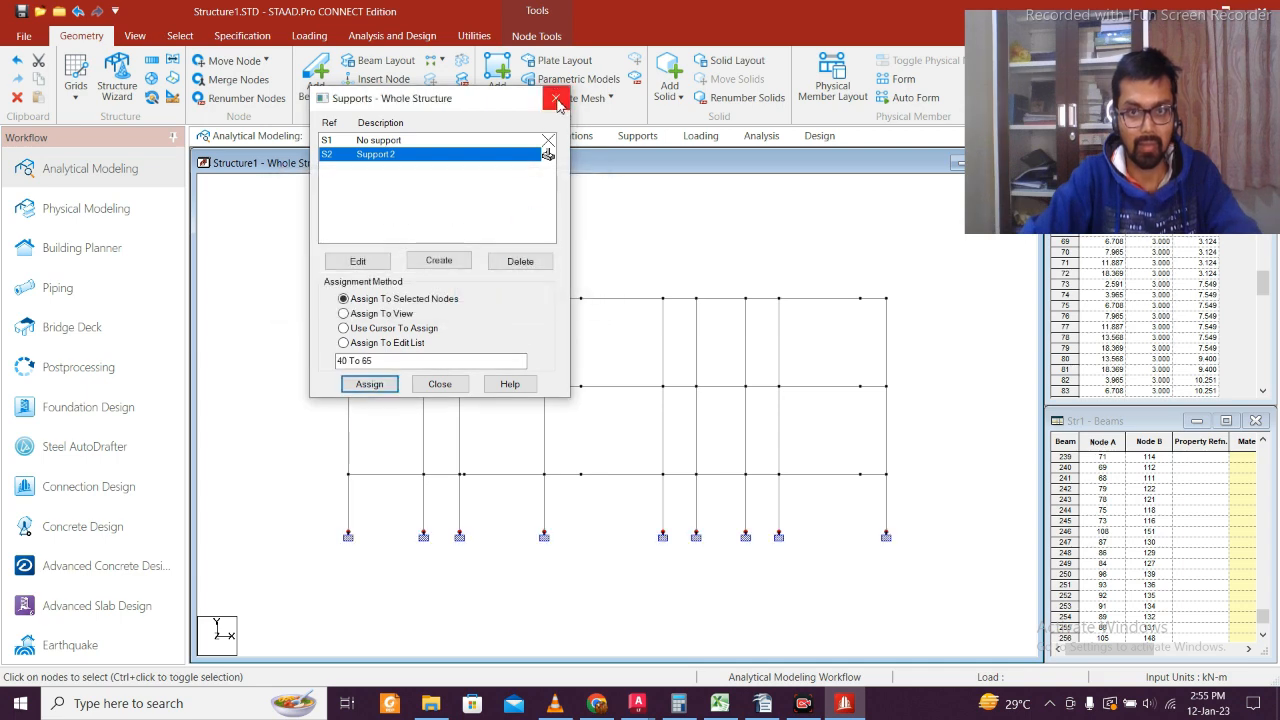
click(556, 98)
click(375, 225)
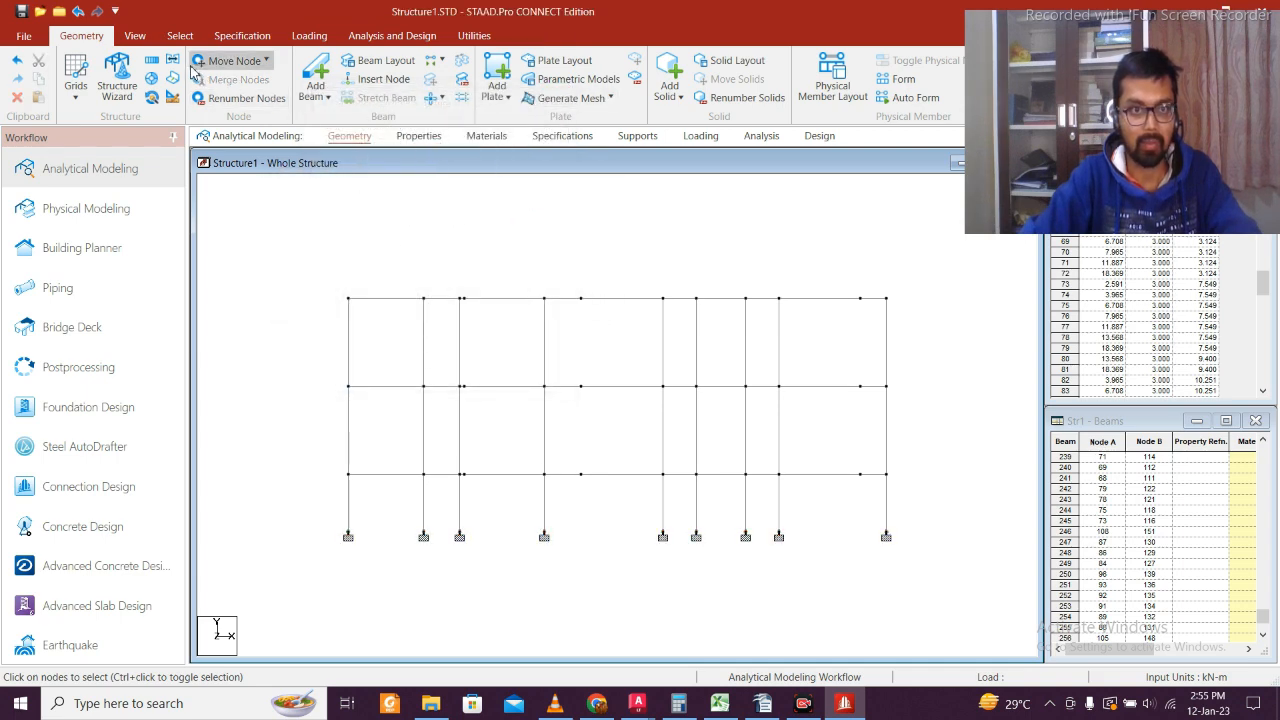
- Display the structure in isometric view to examine the added storey and the base supports
click(134, 36)
click(327, 61)
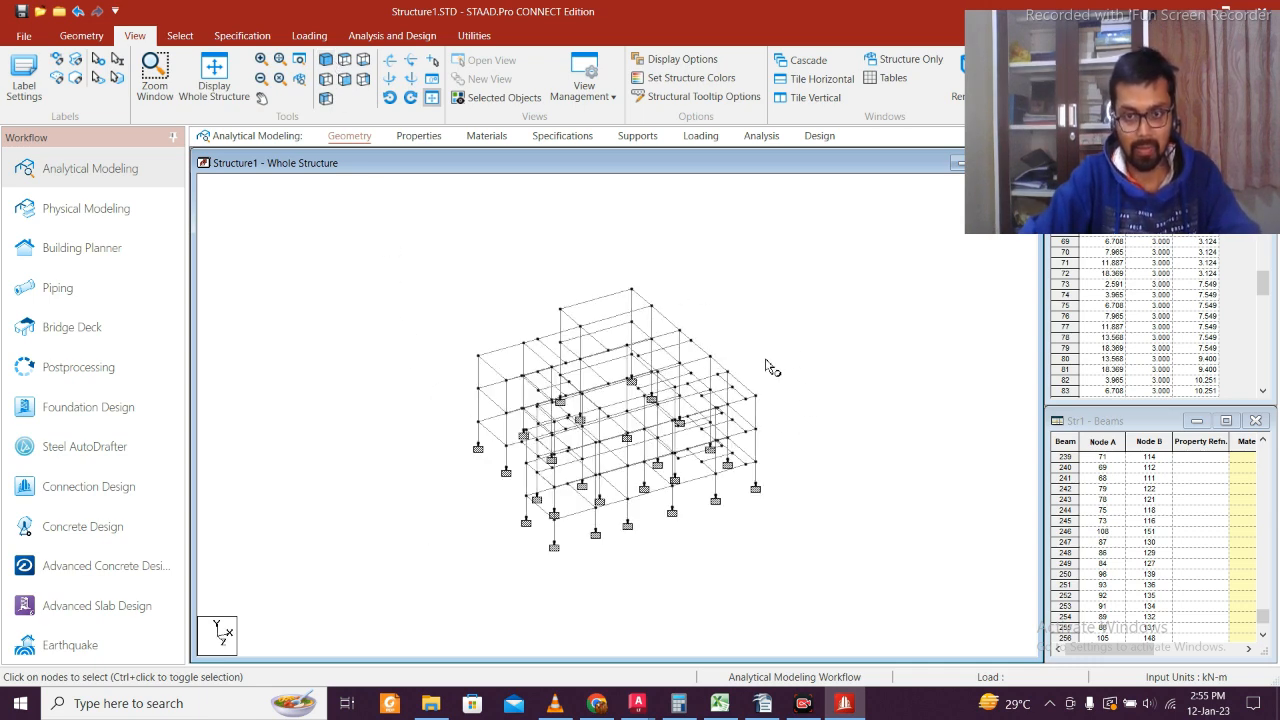
scroll(687, 455, up, 5)
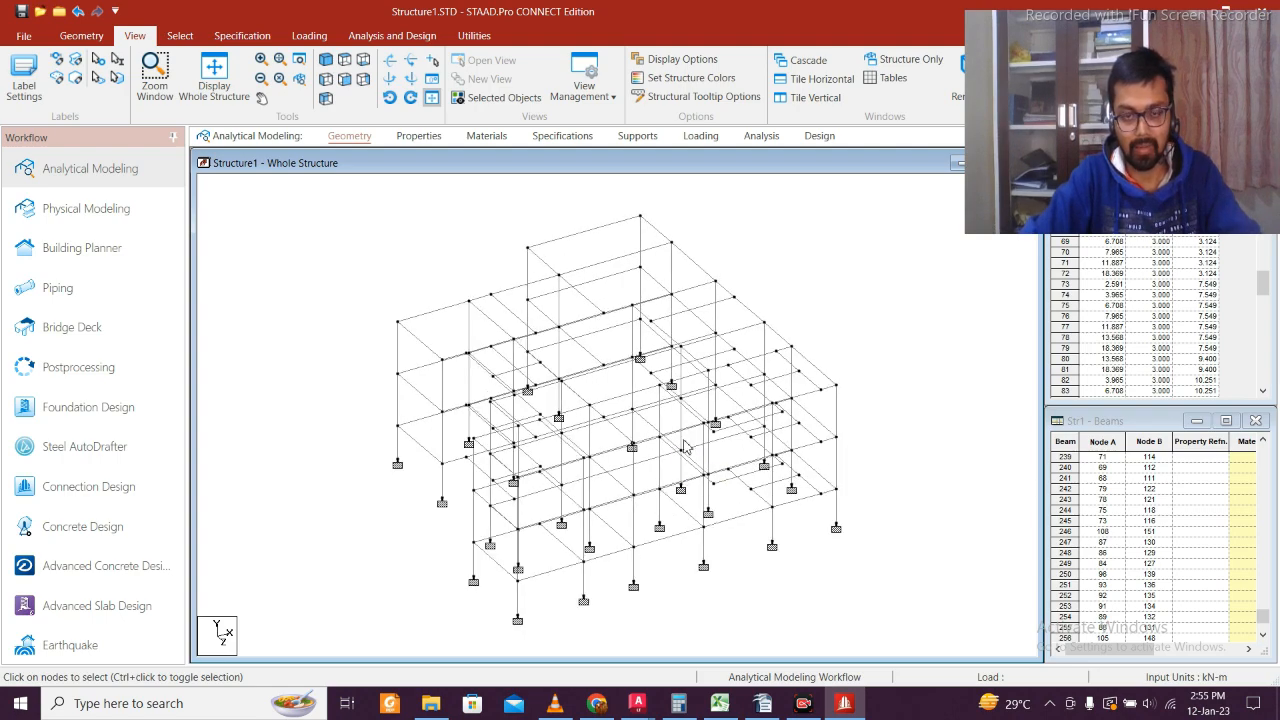
scroll(800, 545, down, 3)
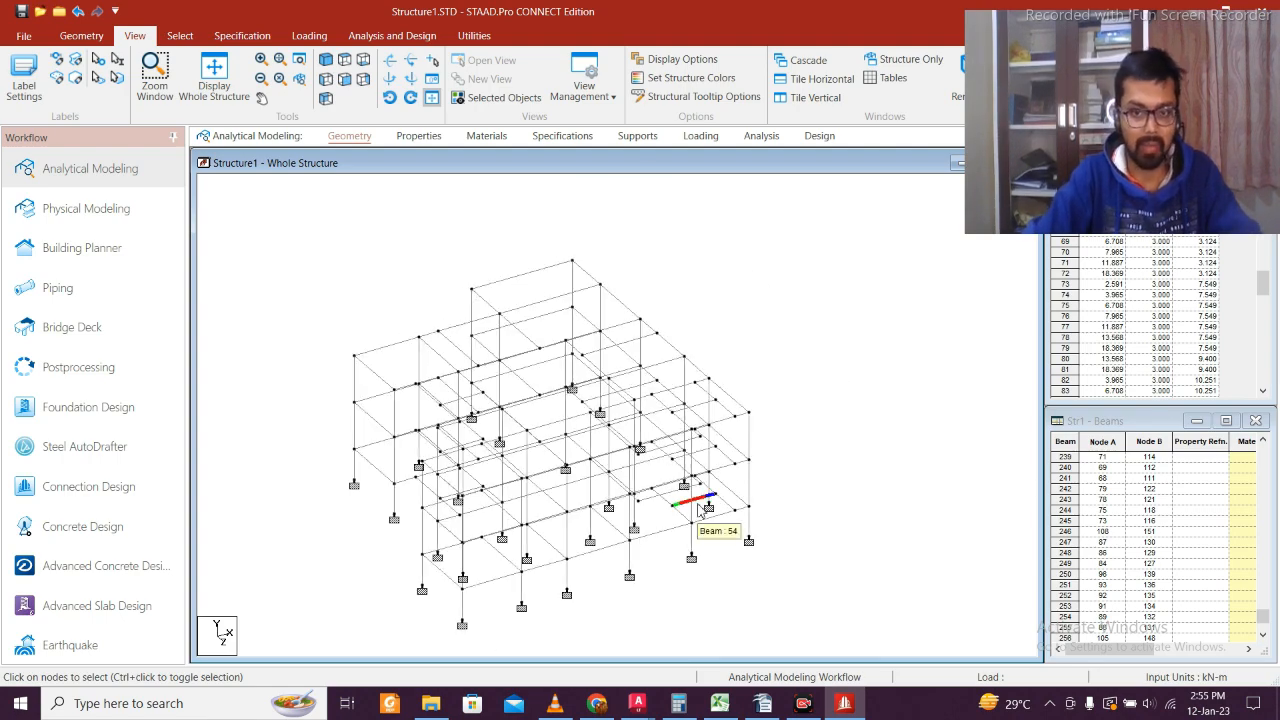
- Define a rectangular concrete section with YD 0.3 m and ZD 0.3 m
middle_drag(777, 573, 806, 527)
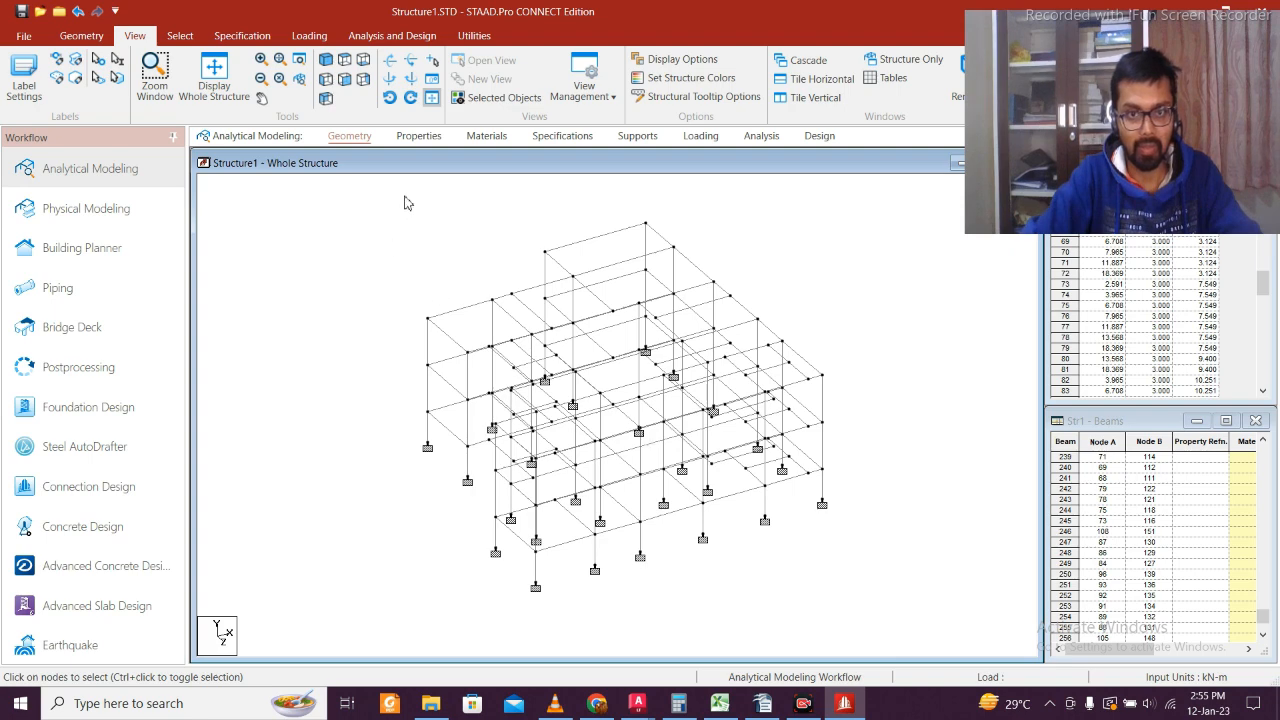
click(415, 137)
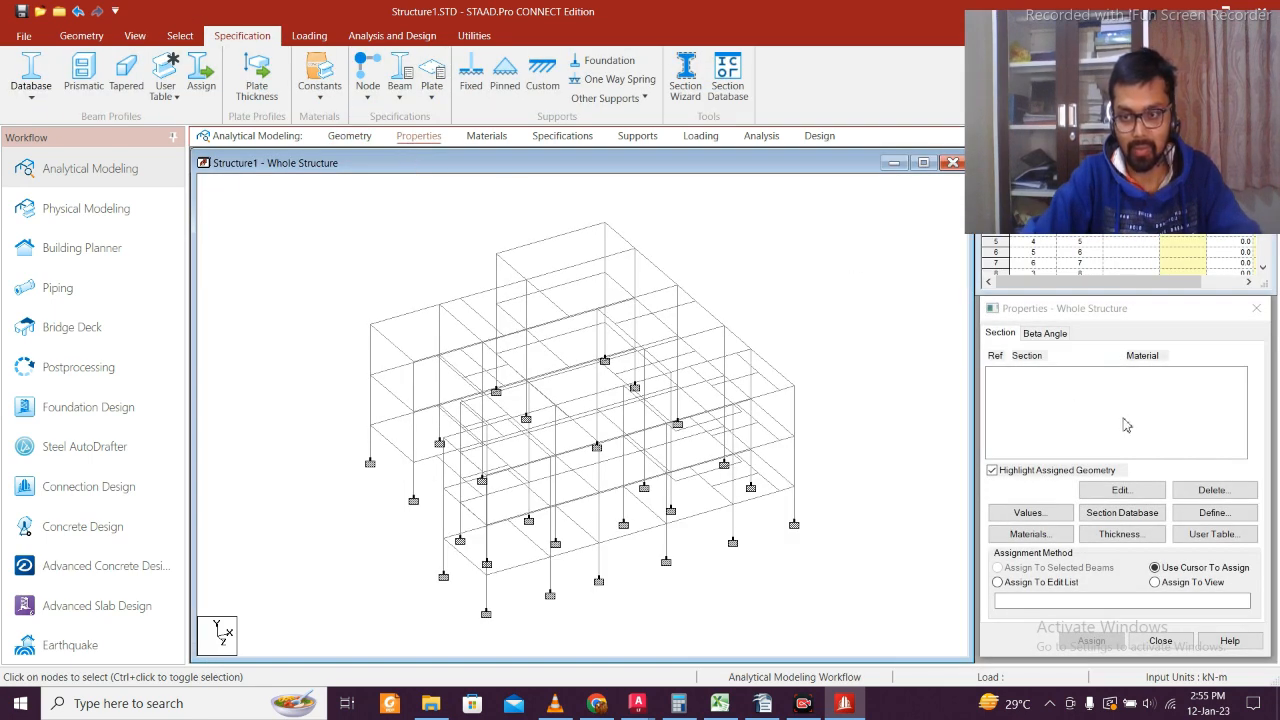
click(1212, 513)
click(491, 282)
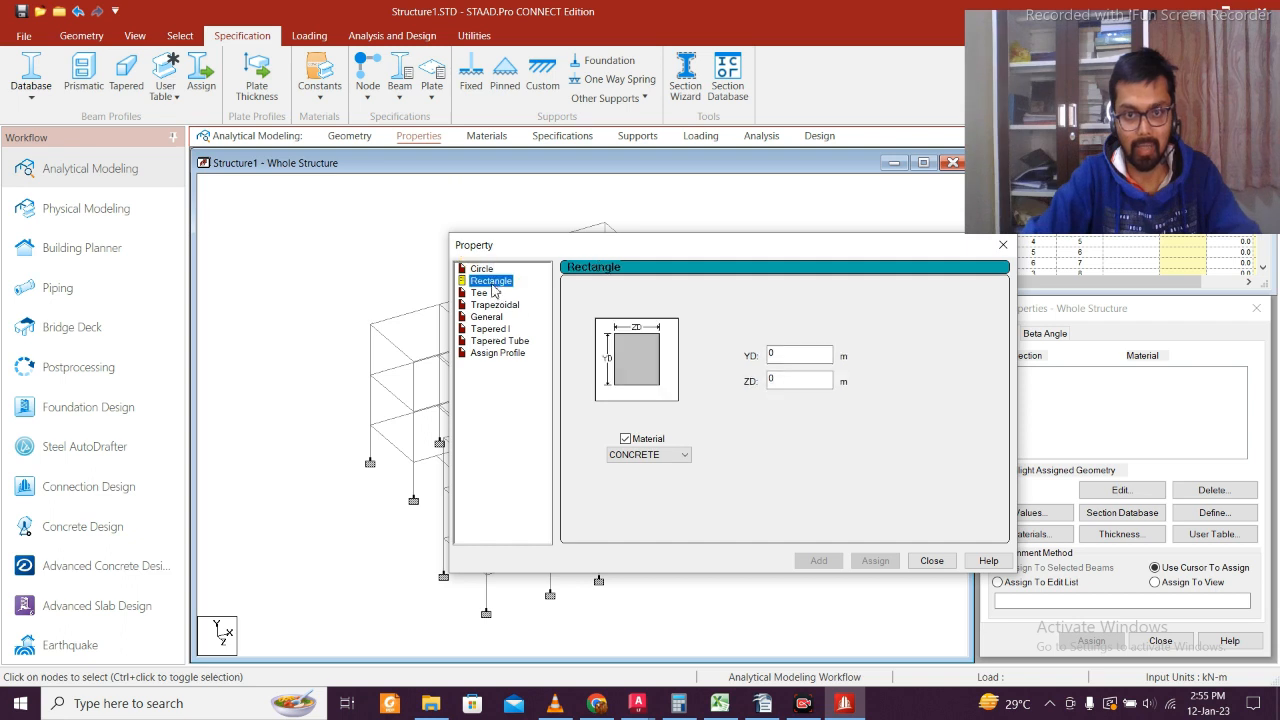
click(817, 362)
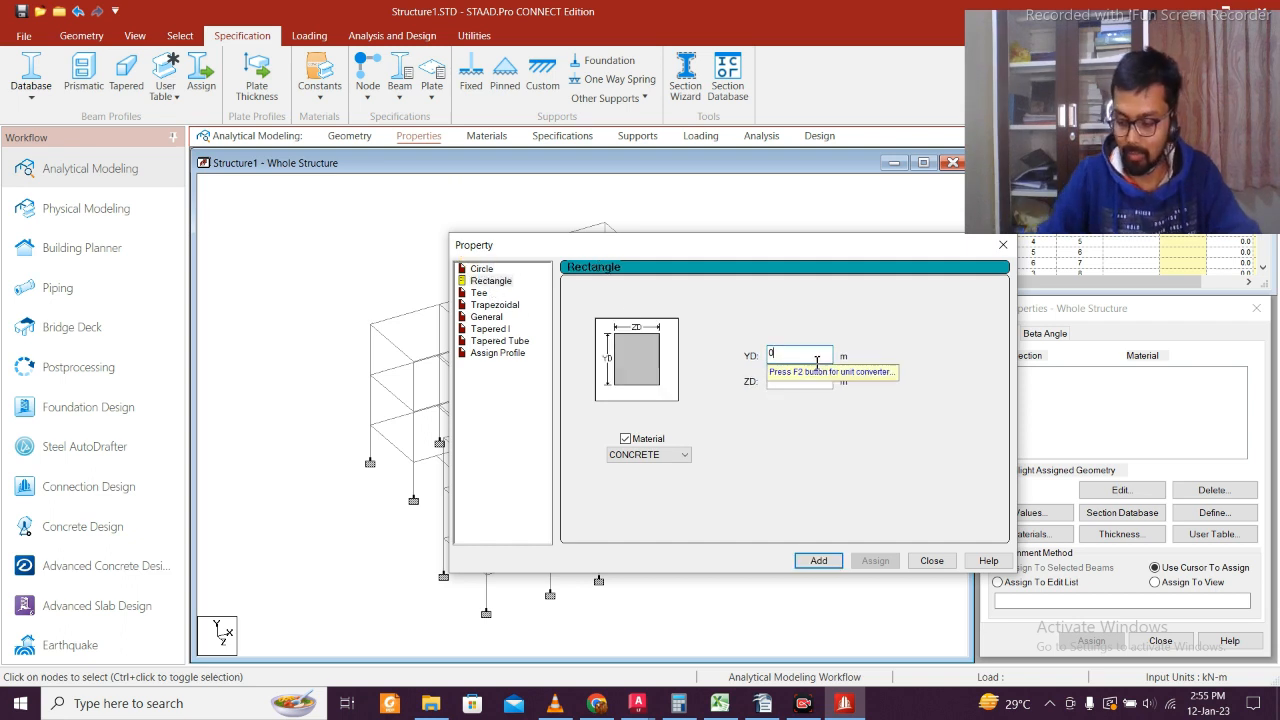
click(798, 381)
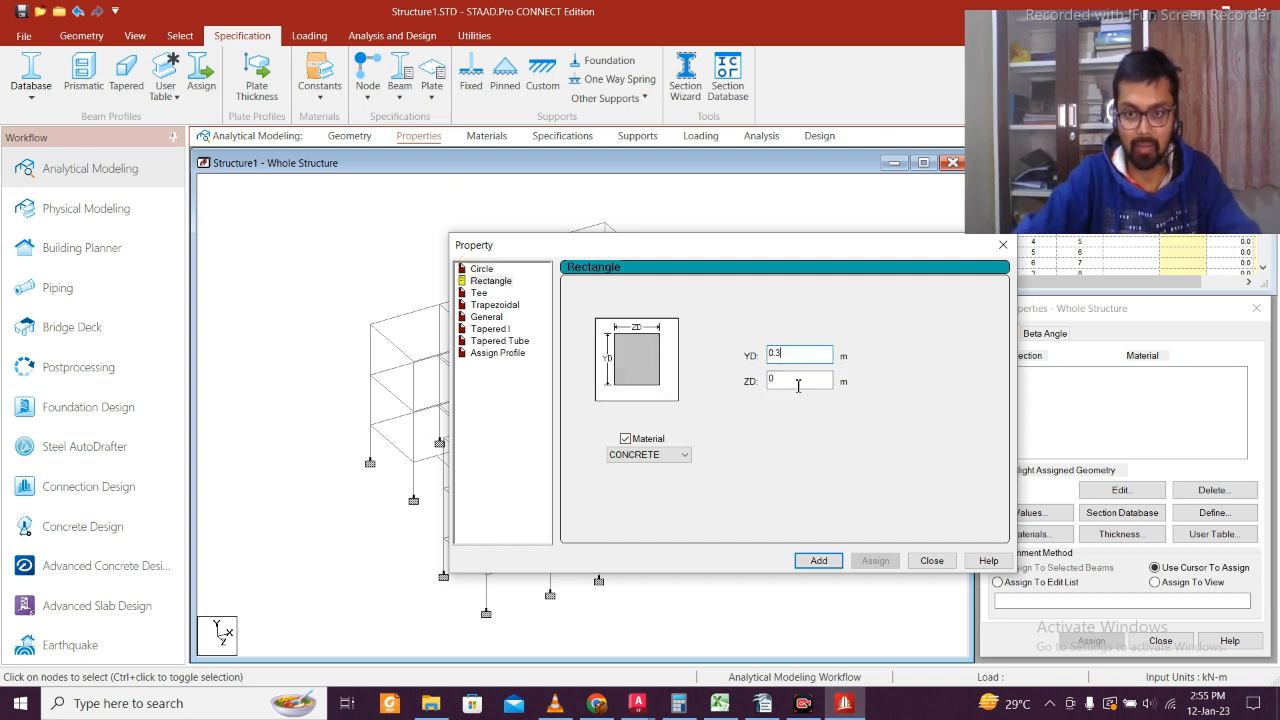
text(.3)
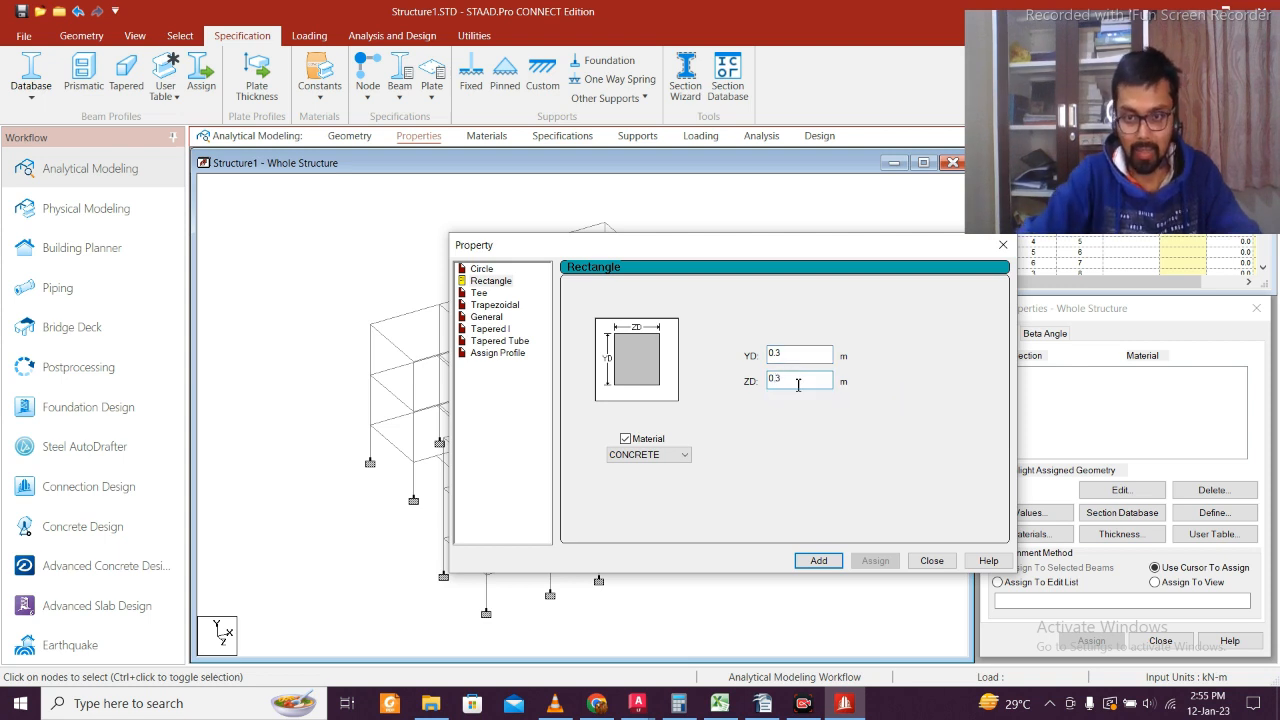
click(818, 560)
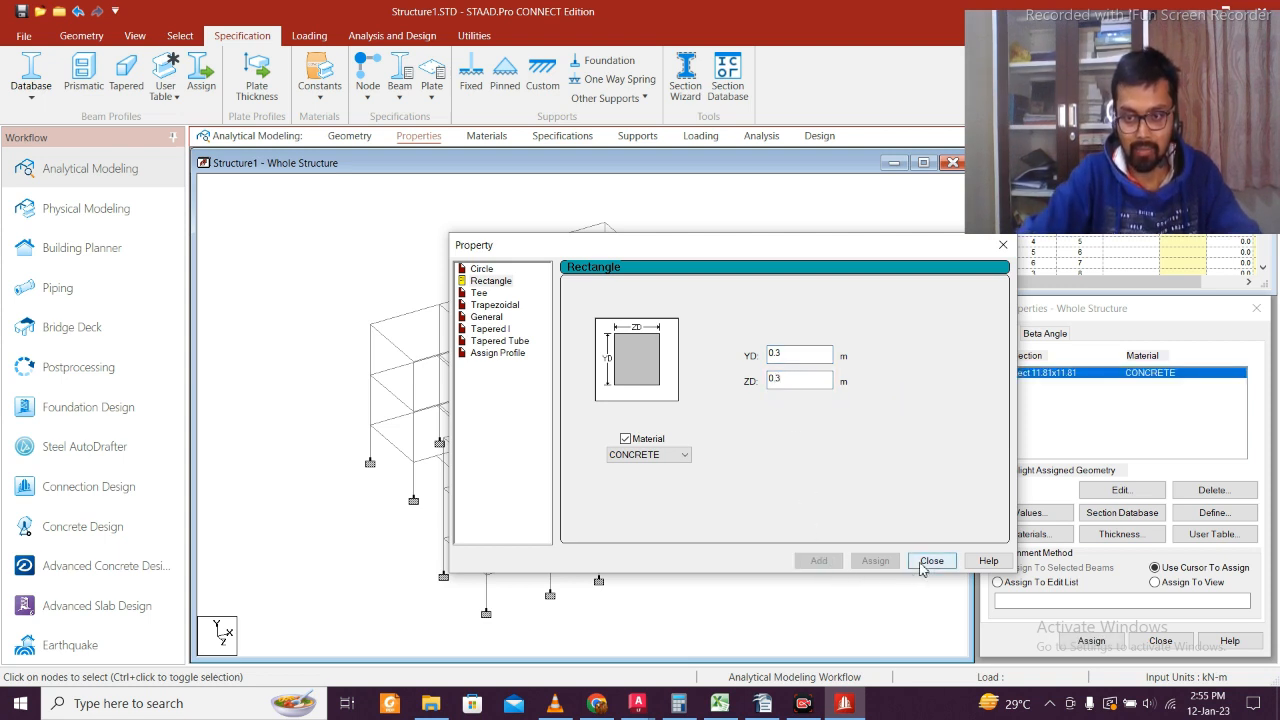
- Add a second rectangular concrete section with YD 0.3 m and ZD 0.25 m
click(794, 354)
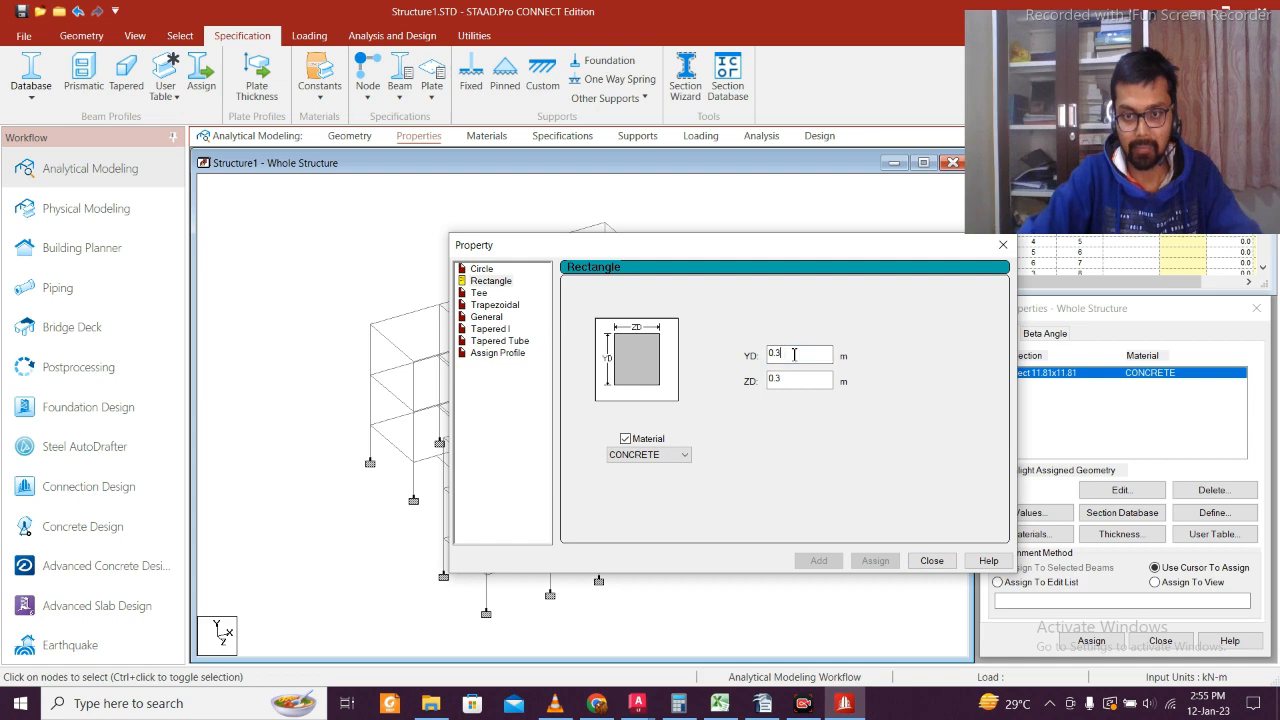
click(793, 384)
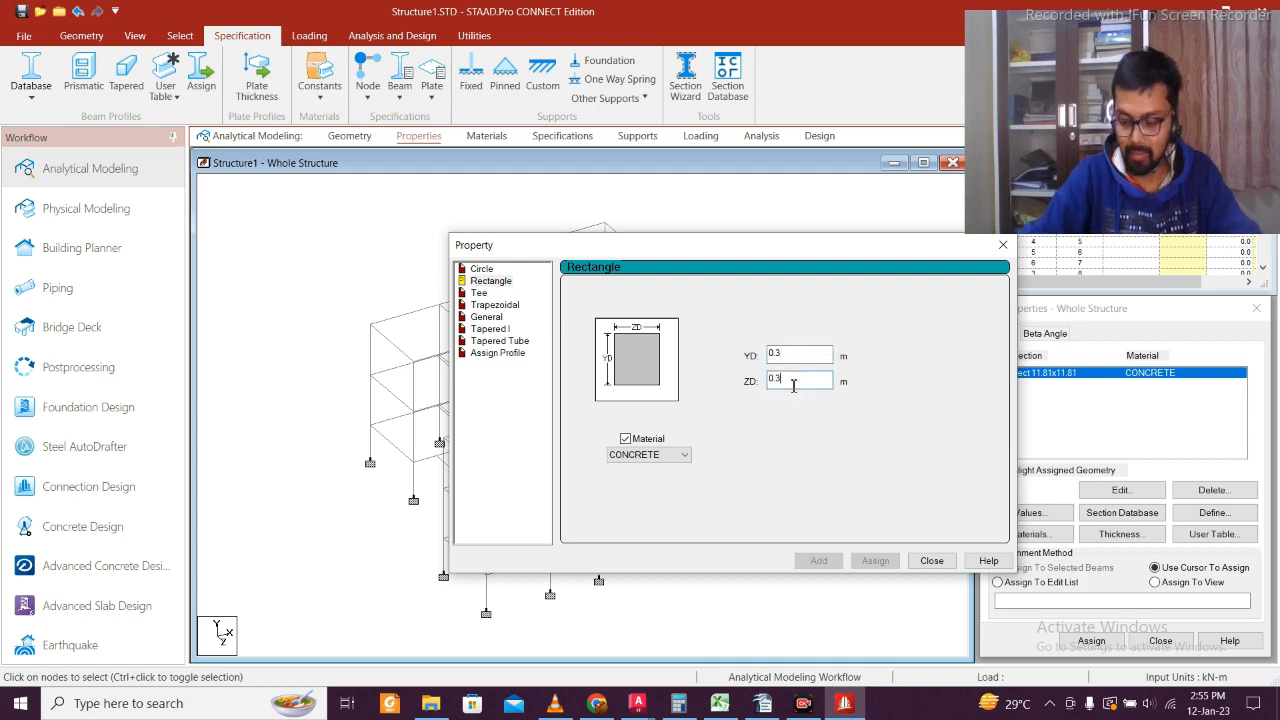
key(BackSpace)
text(25)
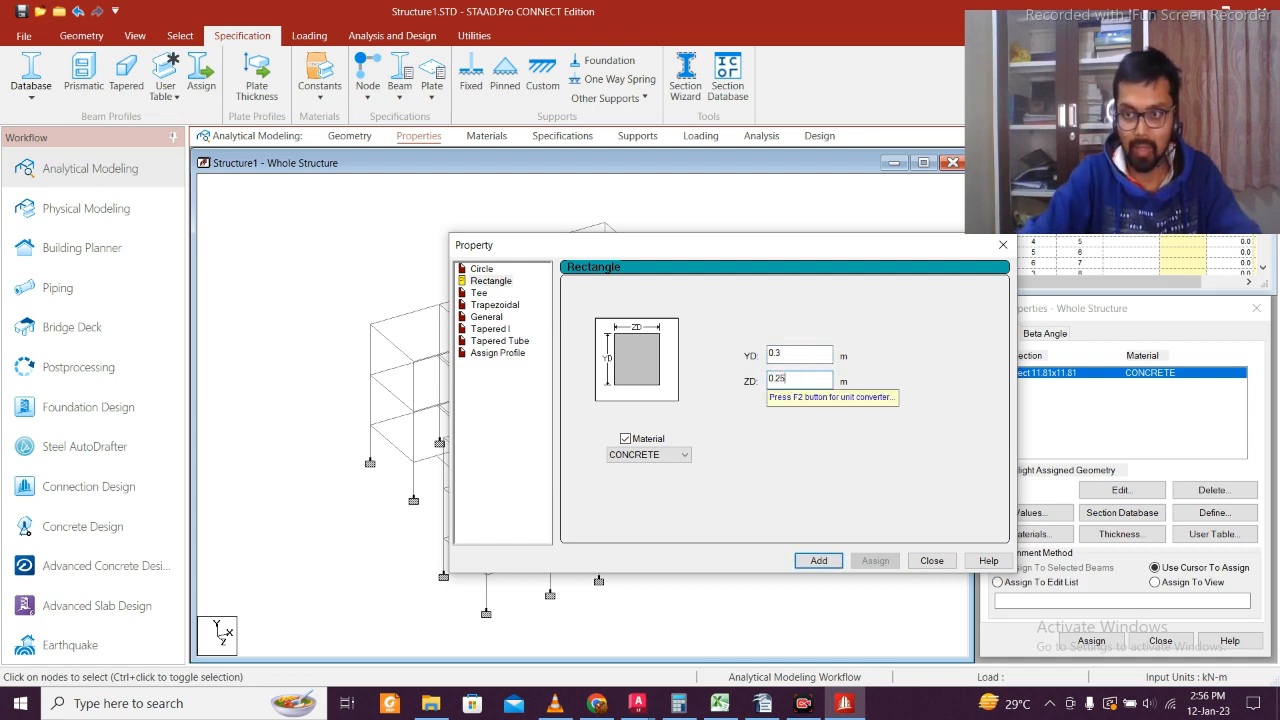
click(820, 355)
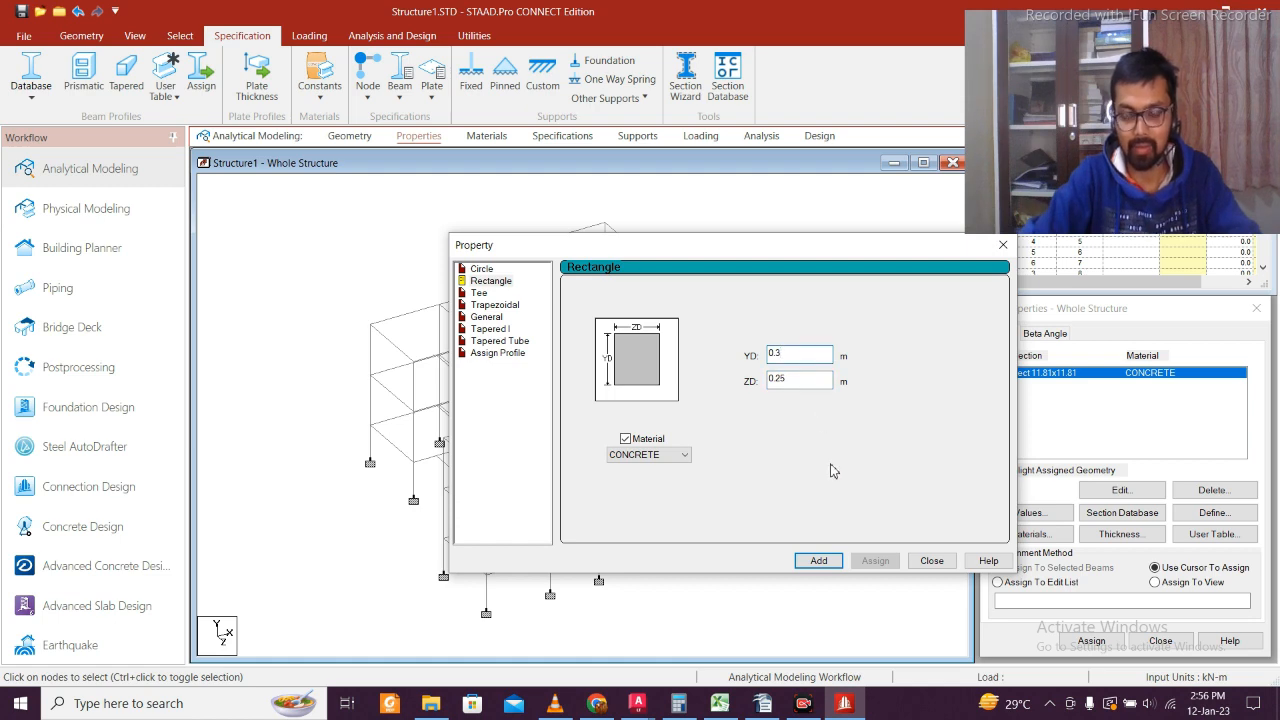
click(823, 563)
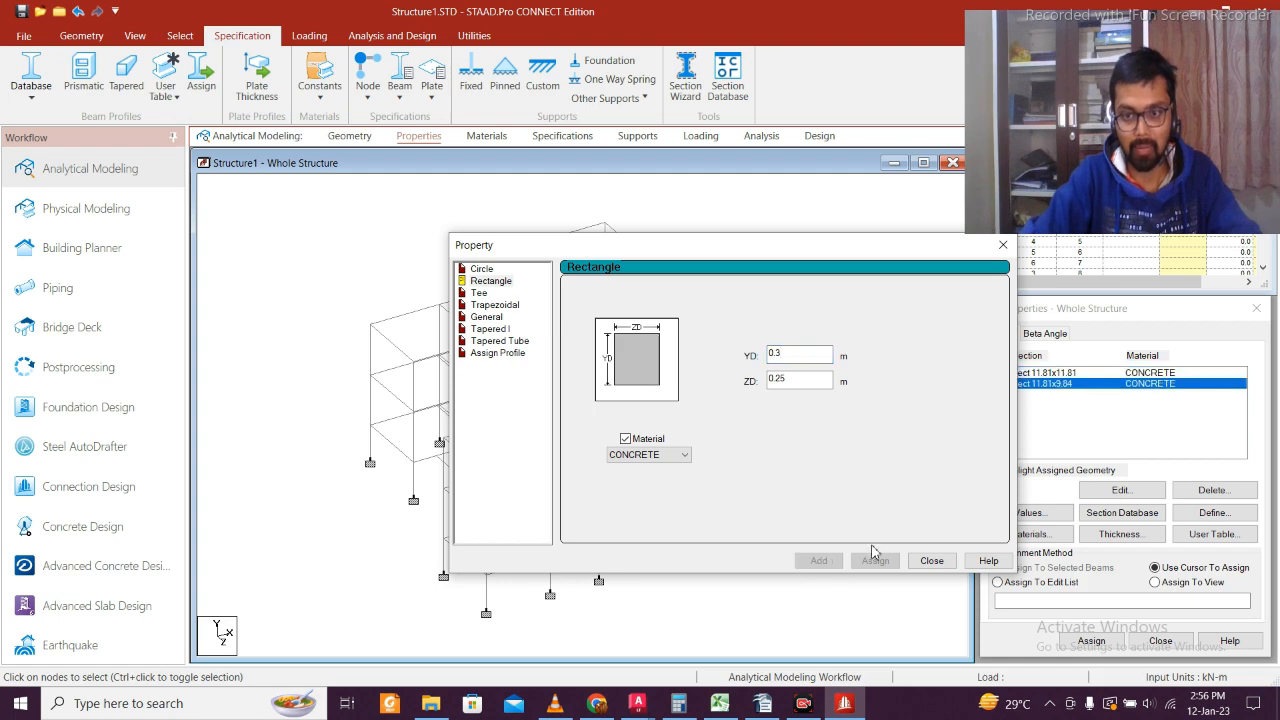
- Add a third rectangular concrete section with YD 0.35 m and ZD 0.25 m, and finish defining sections
click(795, 355)
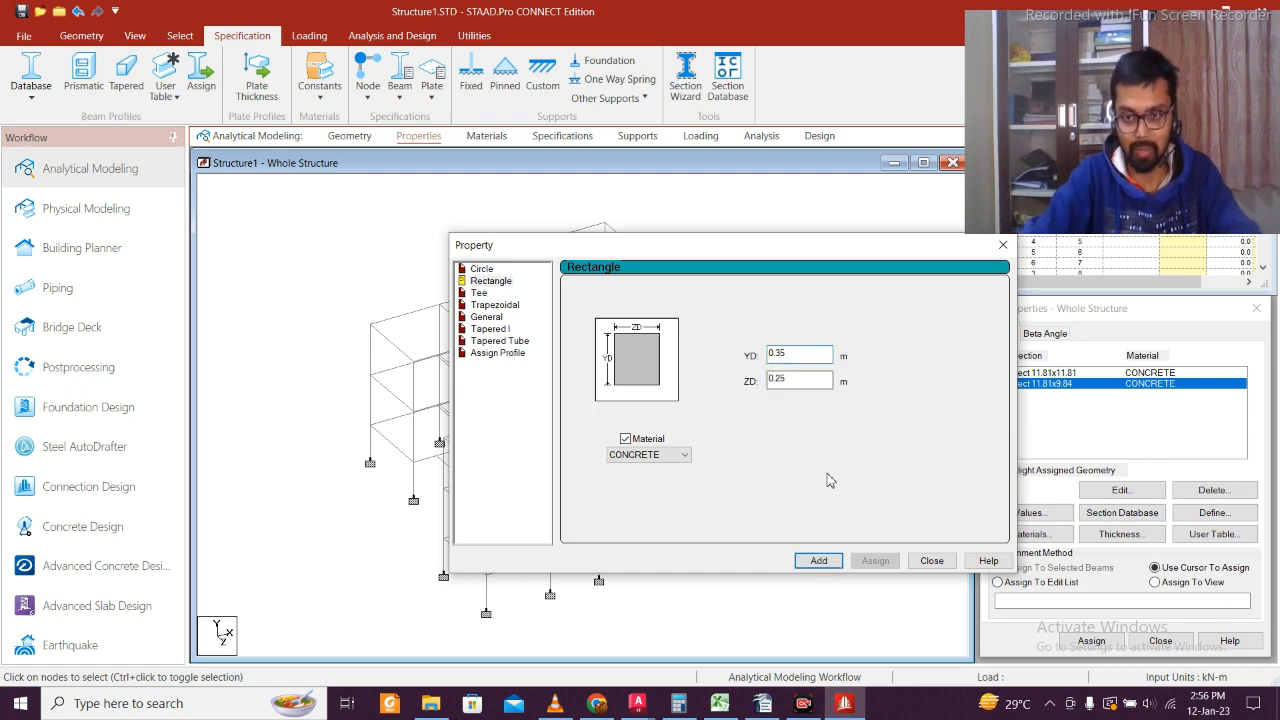
click(822, 560)
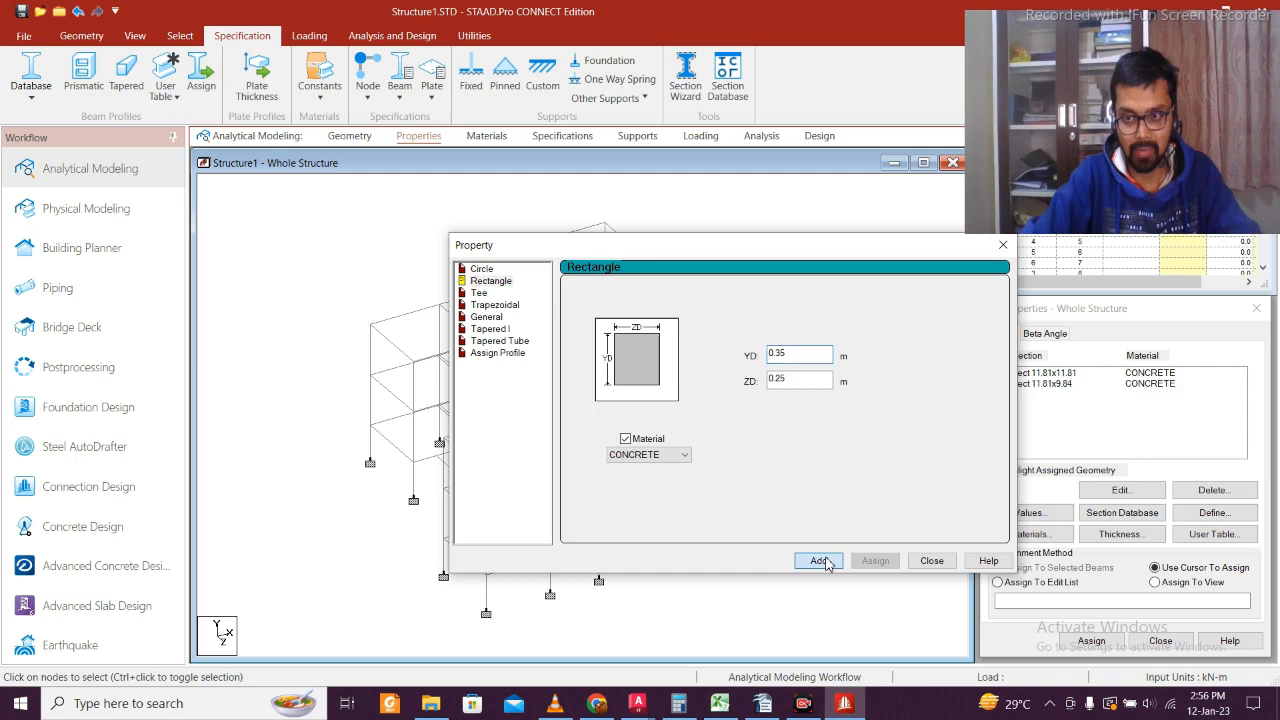
click(931, 560)
- Select all members parallel to Y and assign the 0.3 x 0.3 m section to these columns
click(1045, 376)
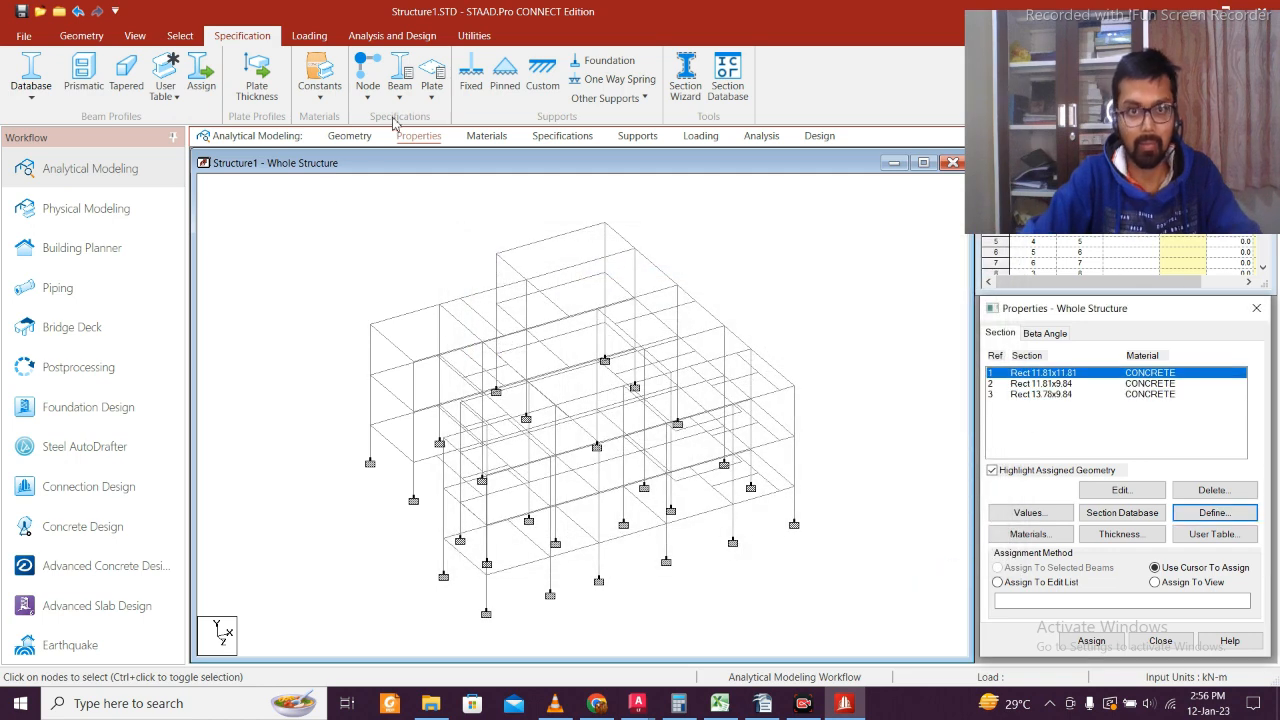
click(183, 36)
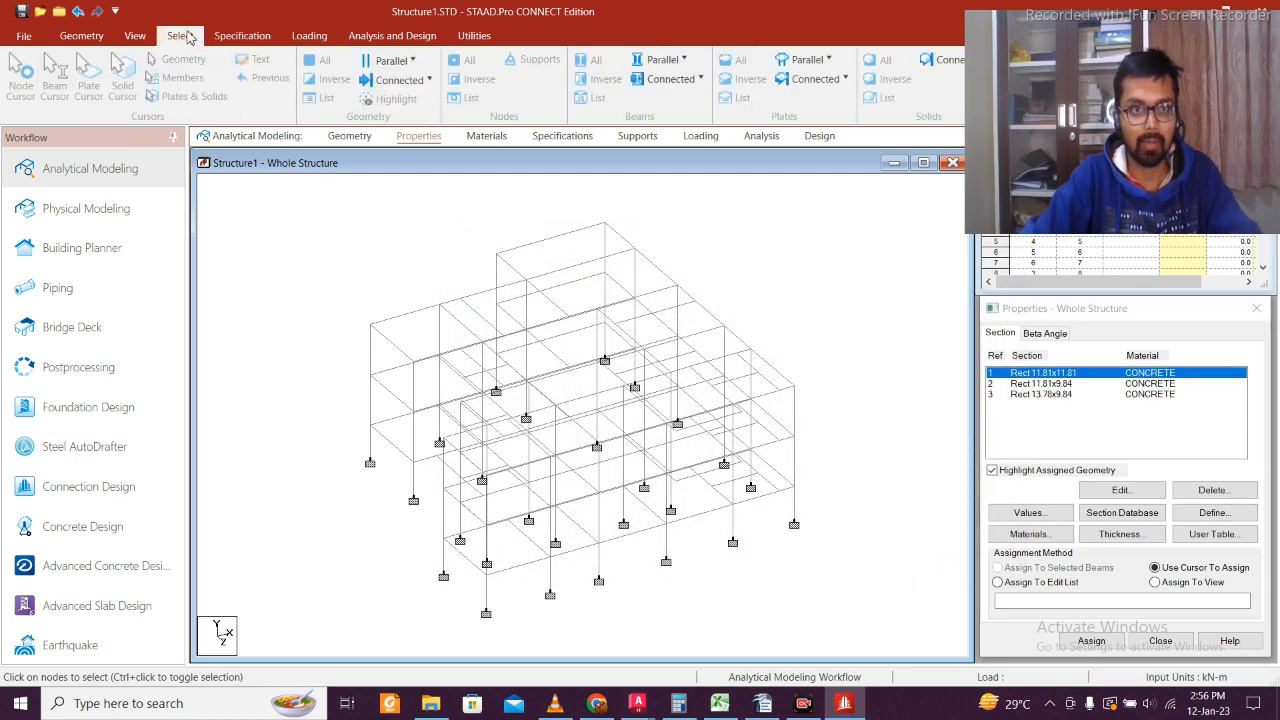
click(668, 60)
click(665, 106)
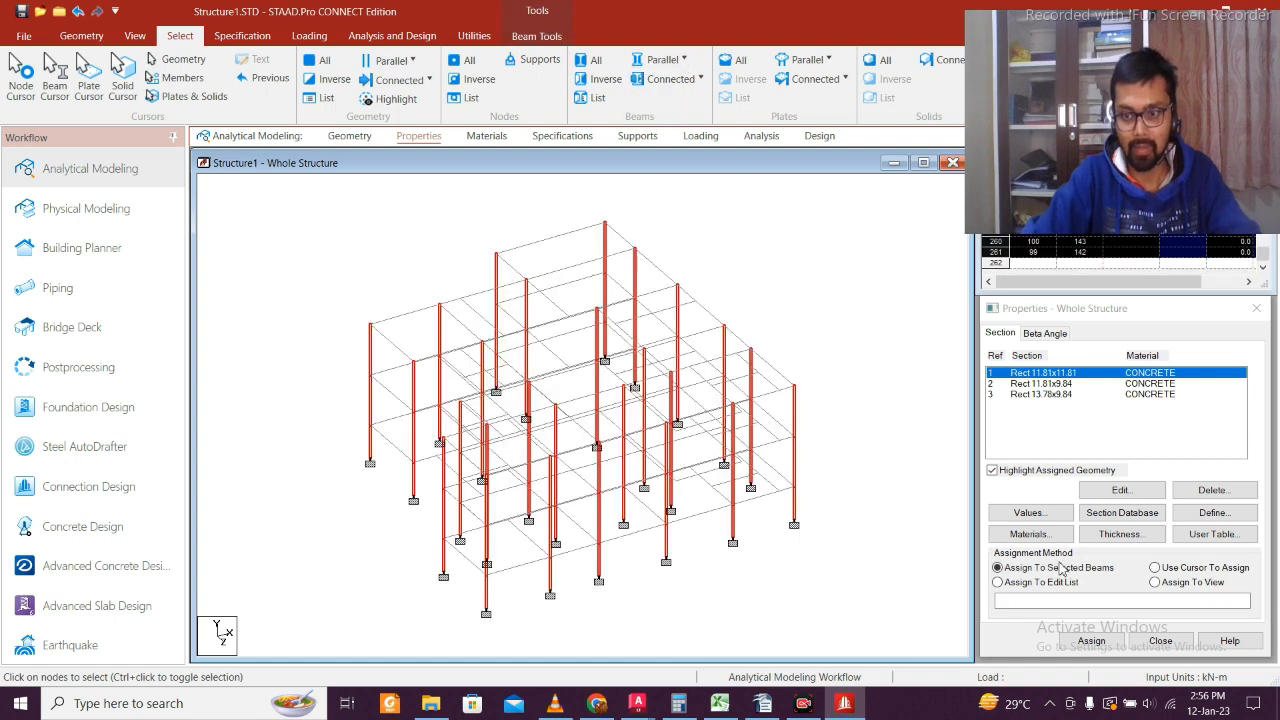
click(1091, 640)
click(1145, 527)
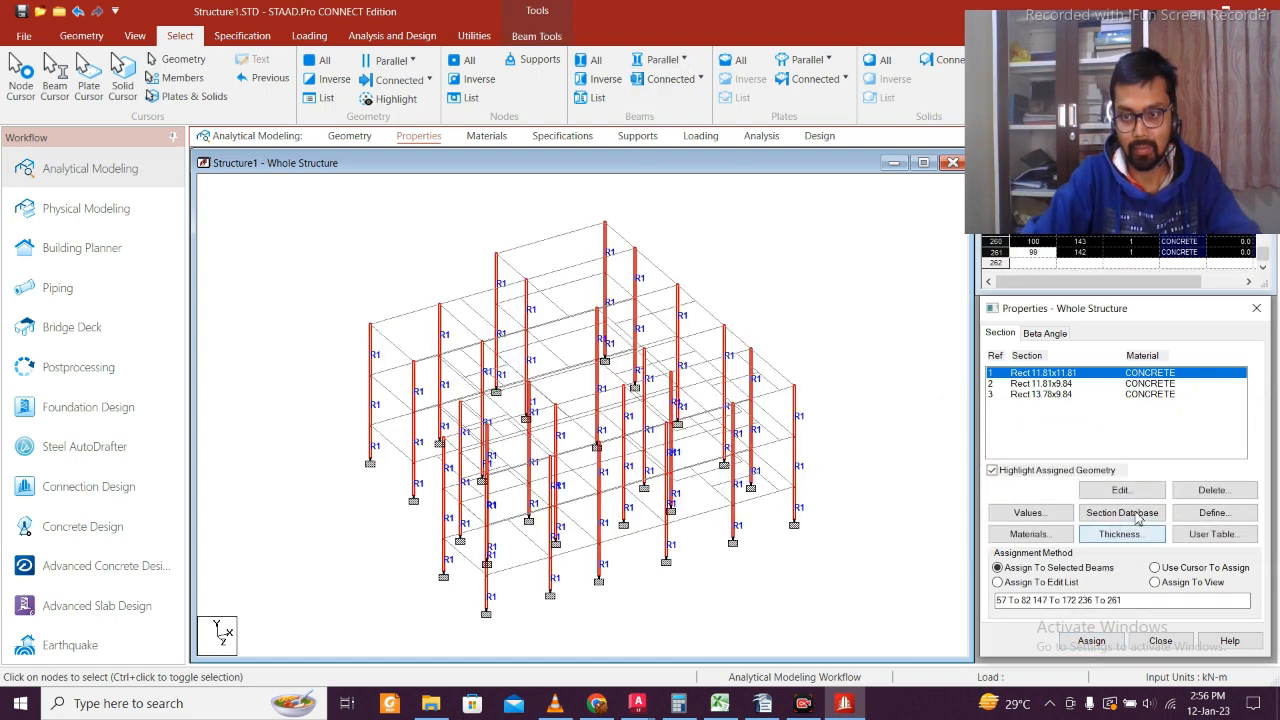
double_click(1052, 388)
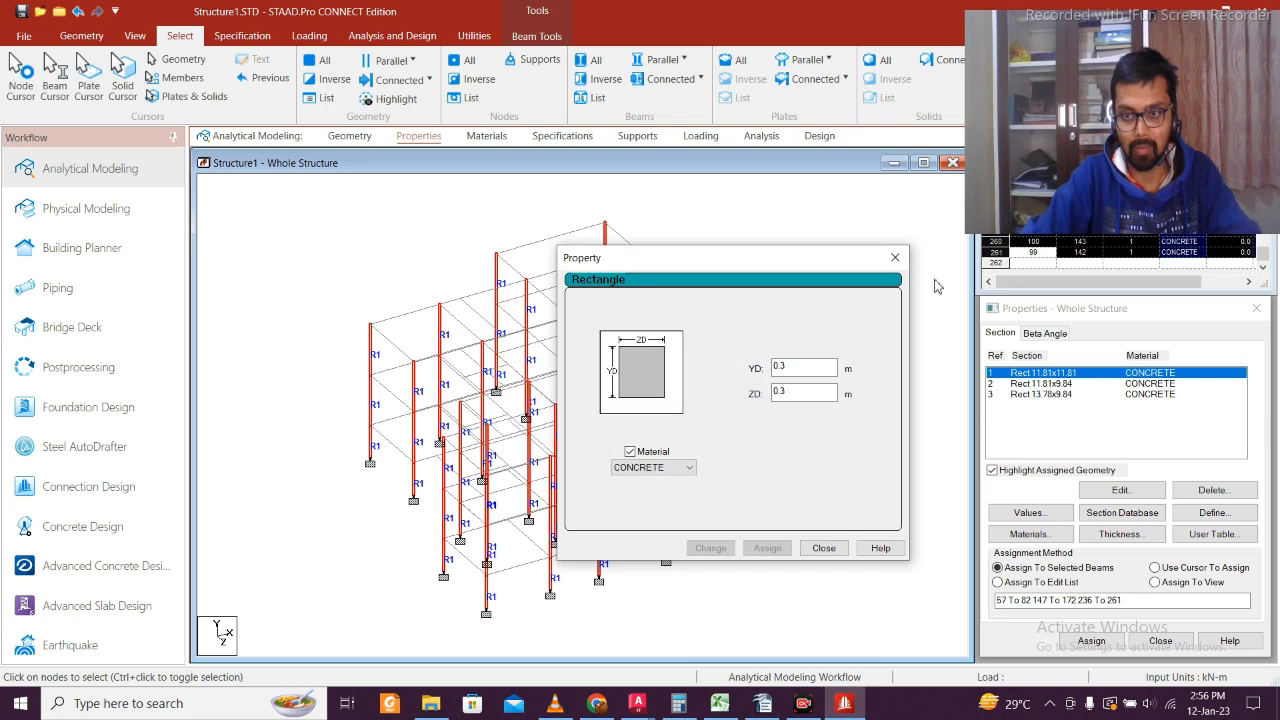
click(895, 257)
- In an elevation view, assign the 0.3 x 0.25 m section to all beams of the lowest floor level
click(1040, 383)
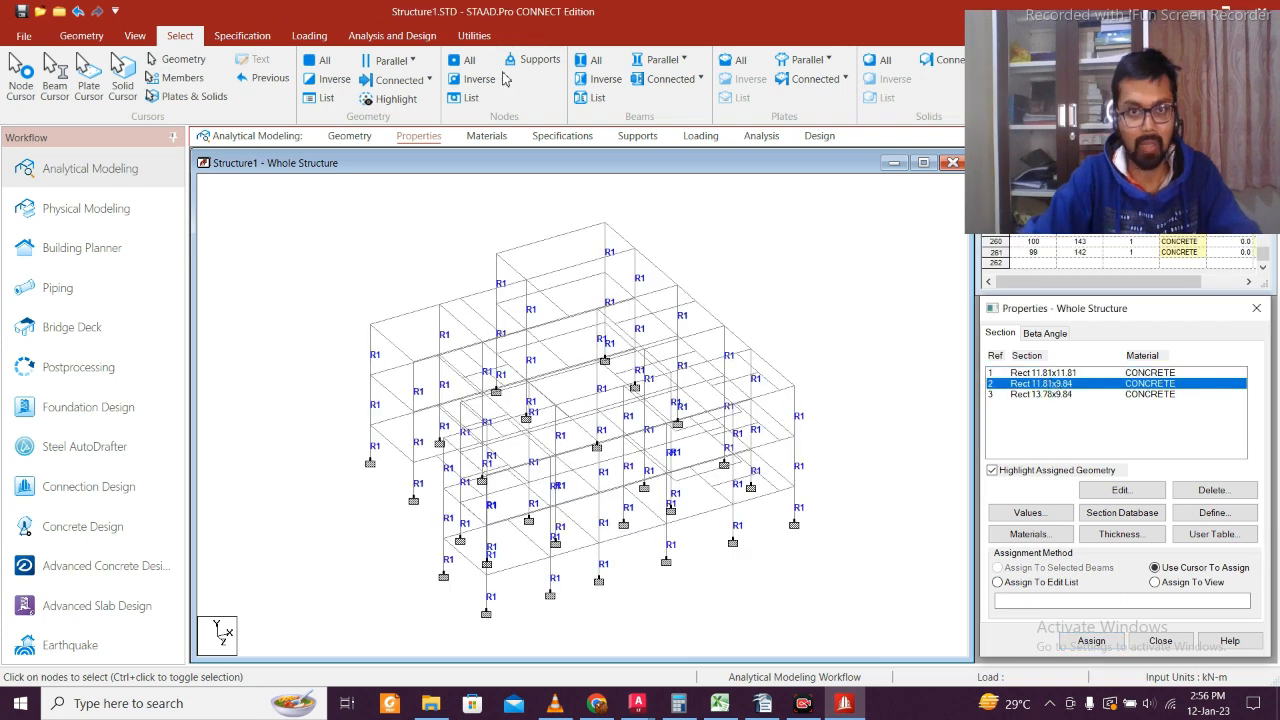
click(134, 35)
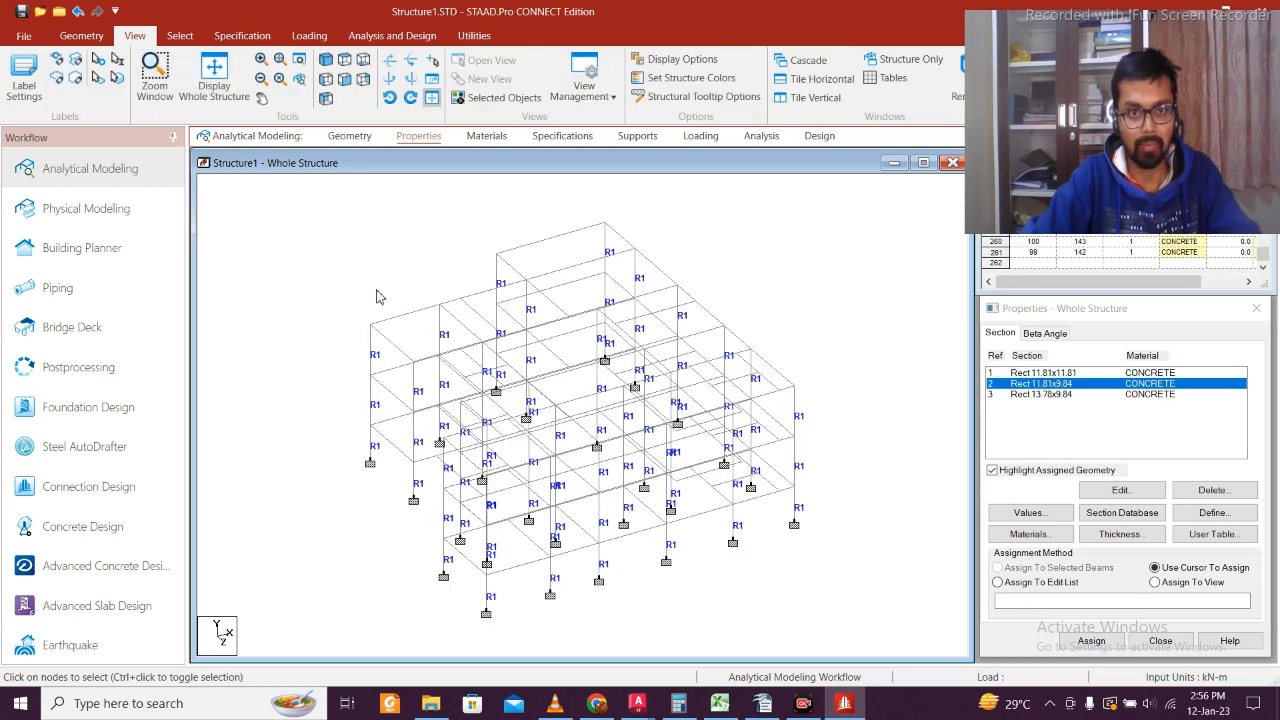
click(325, 61)
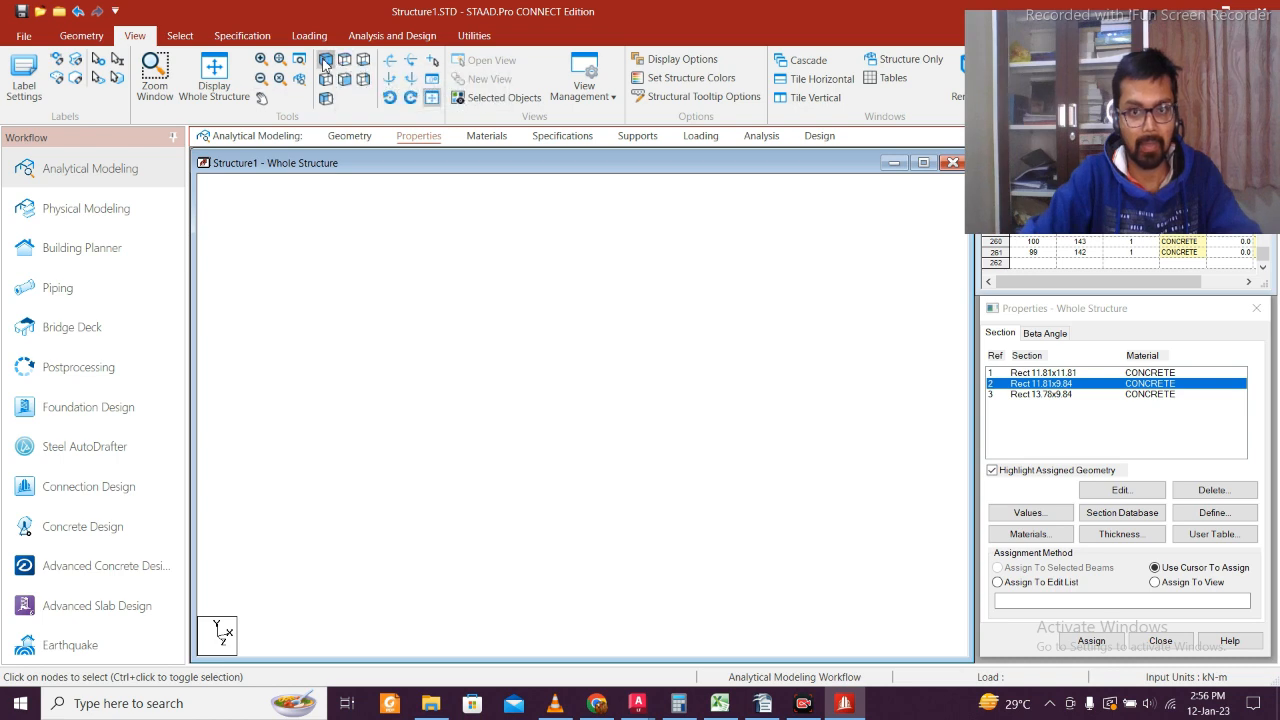
click(344, 61)
click(344, 79)
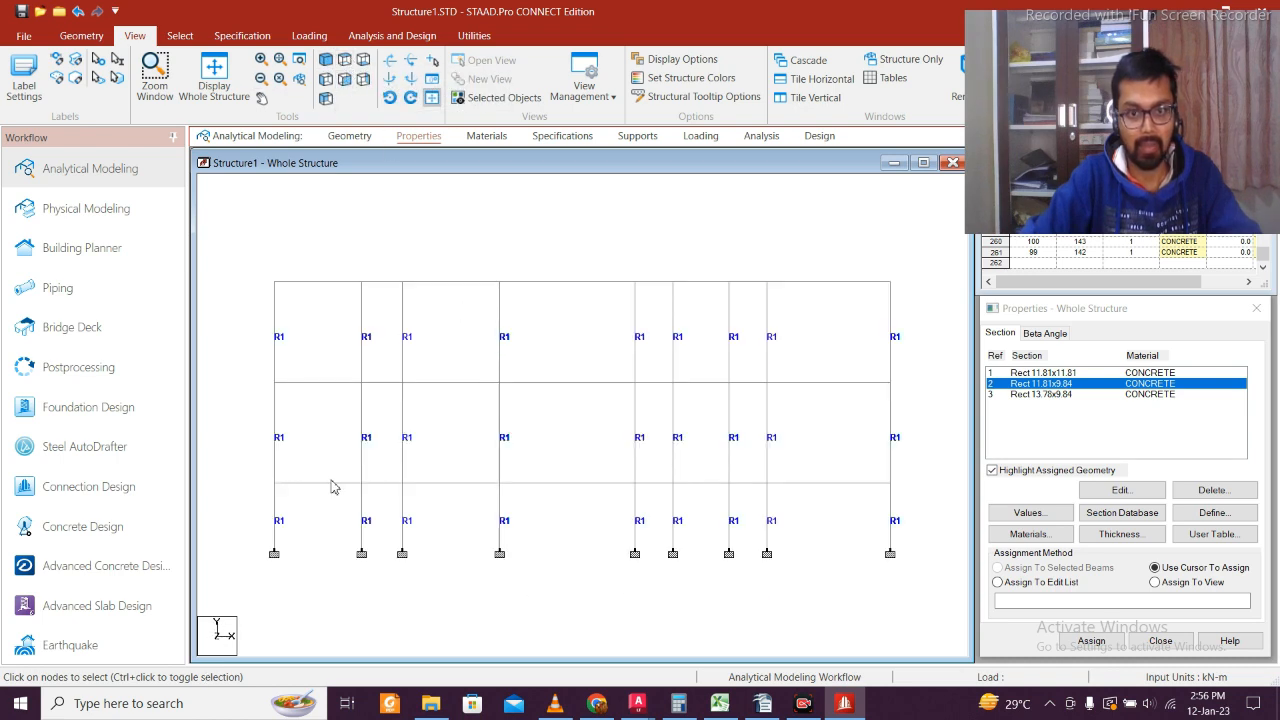
drag(255, 481, 915, 502)
click(1095, 641)
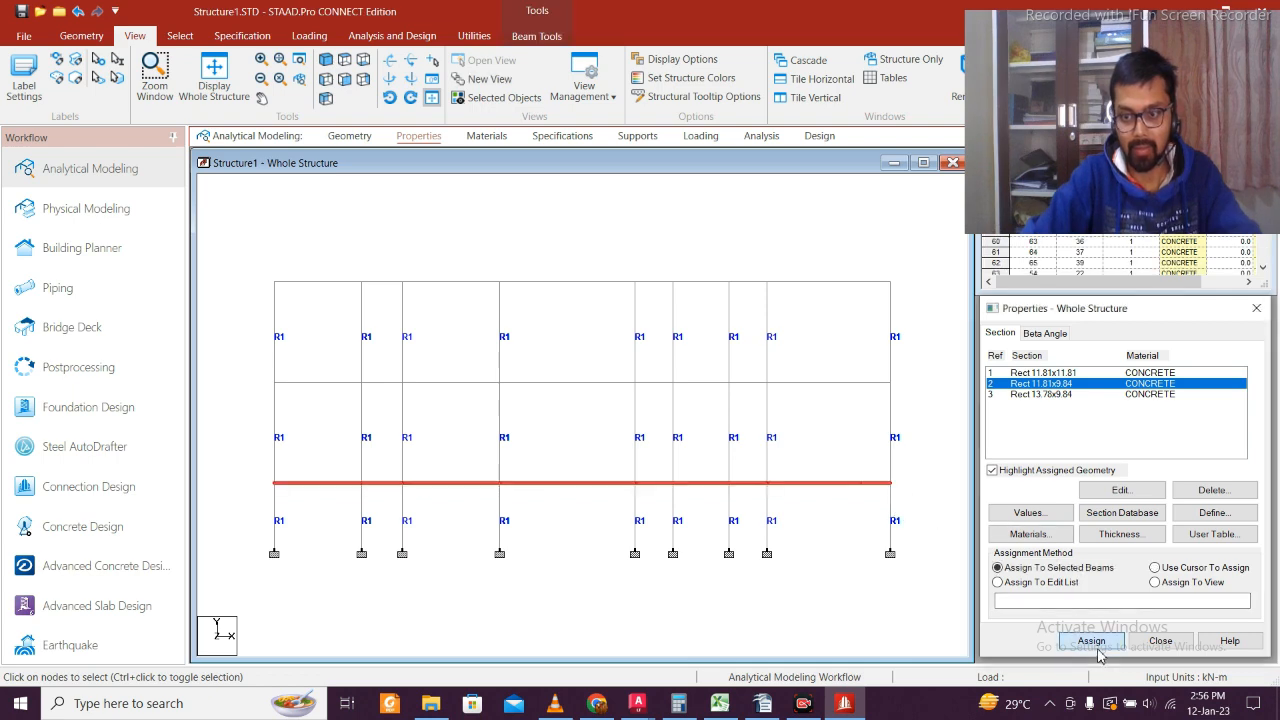
click(1150, 527)
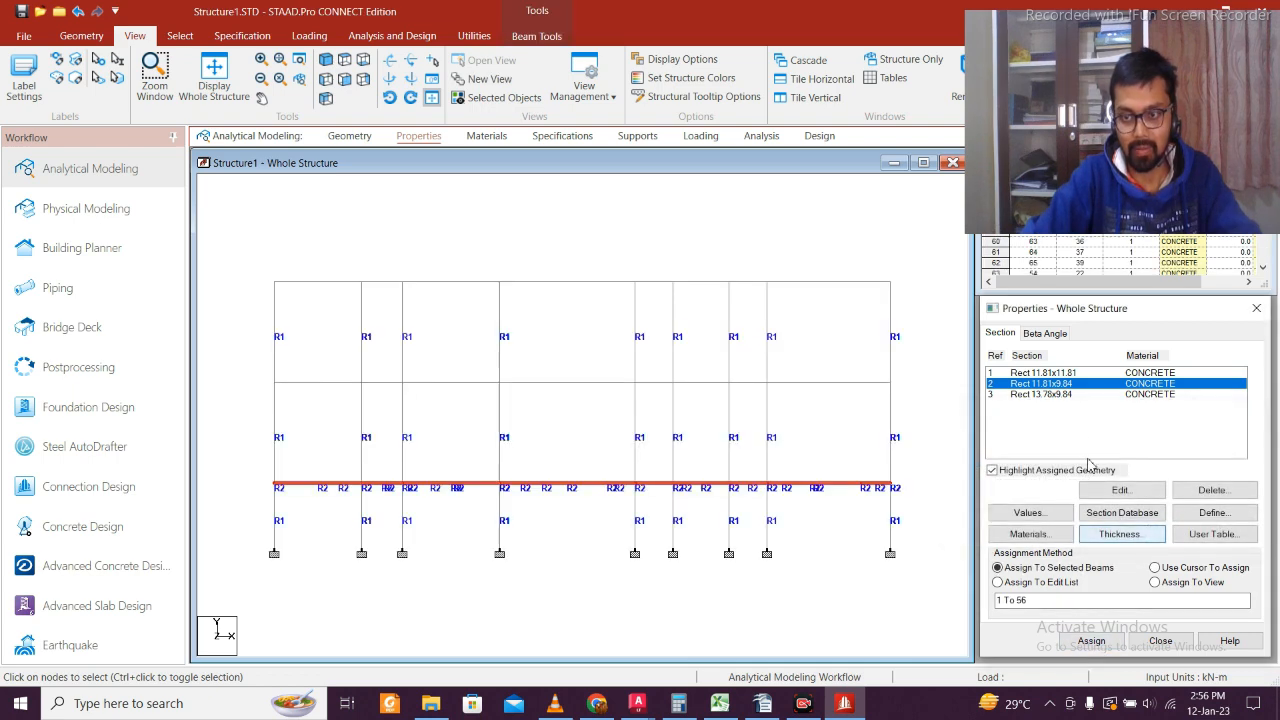
- Assign the 0.35 x 0.25 m section to all beams of the two upper levels and check its dimensions
click(1064, 396)
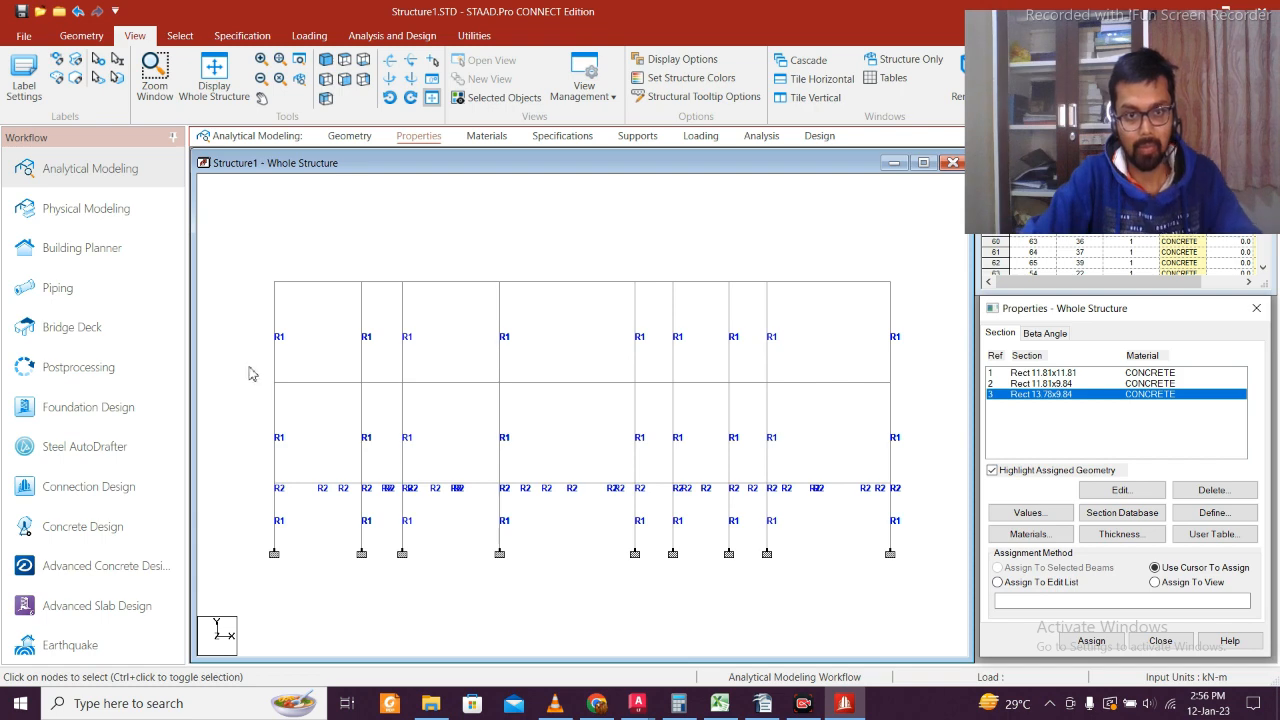
drag(249, 366, 904, 392)
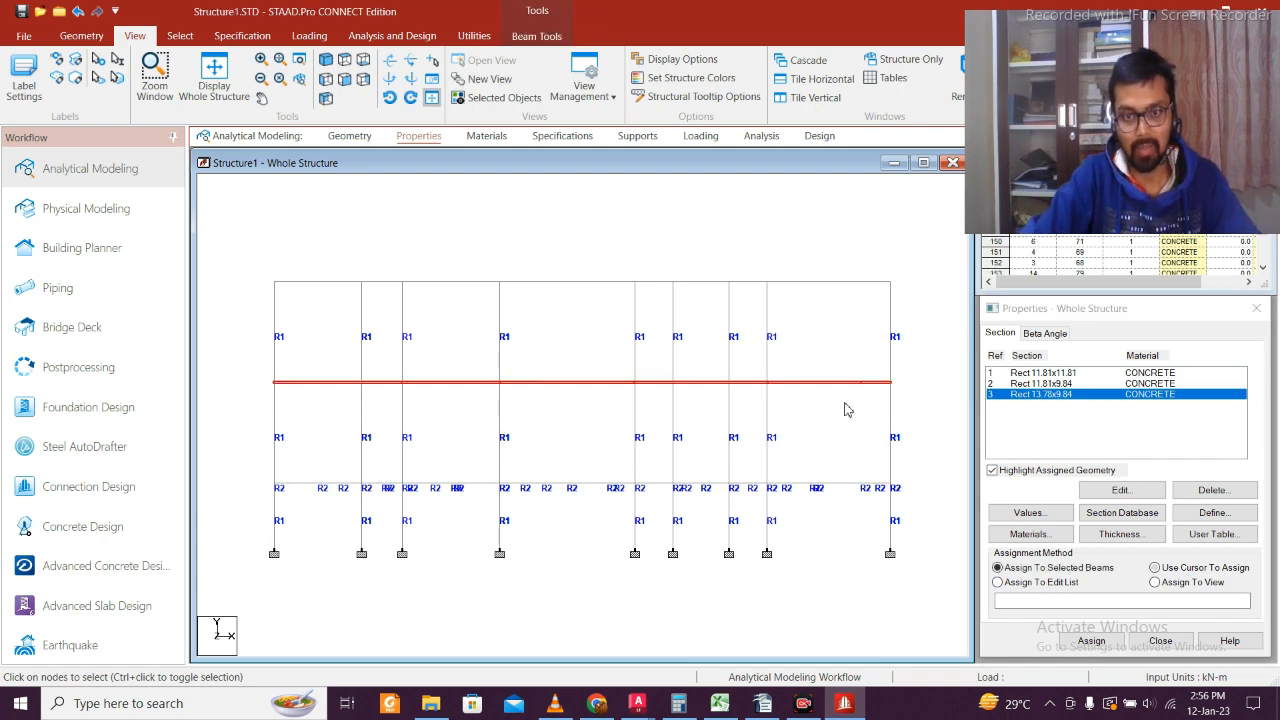
drag(235, 262, 914, 294)
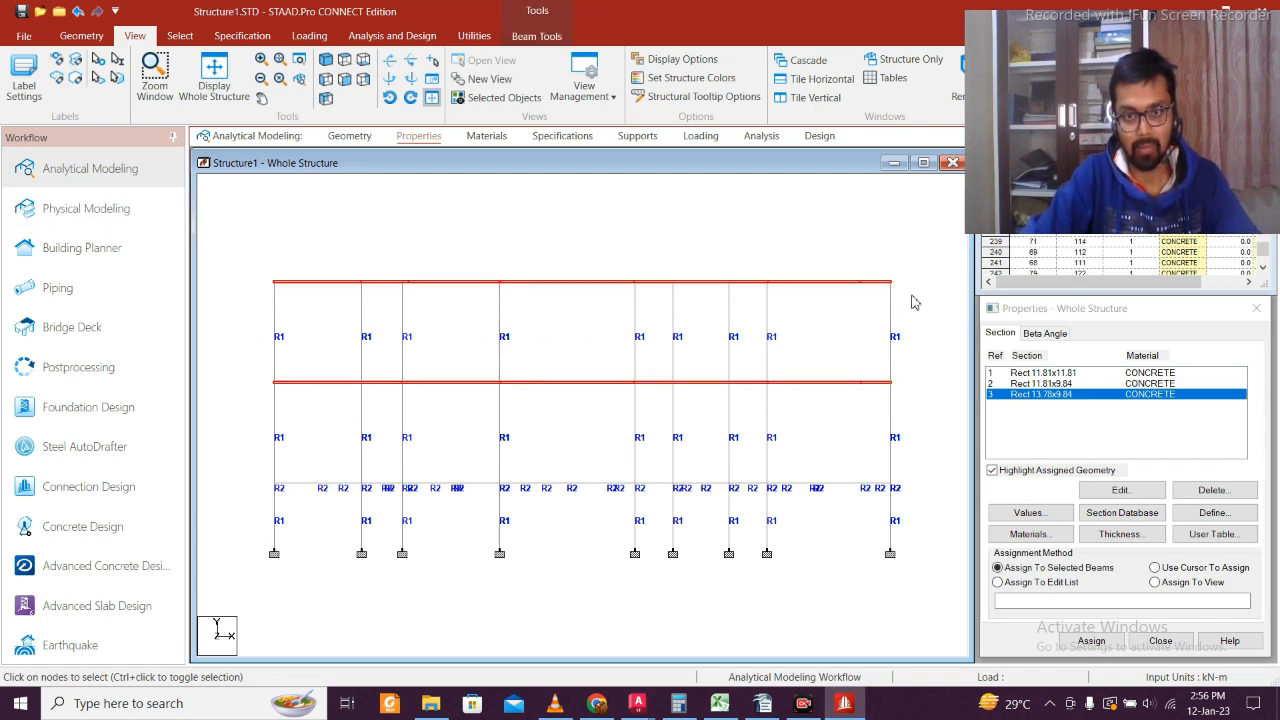
click(1091, 640)
click(1151, 529)
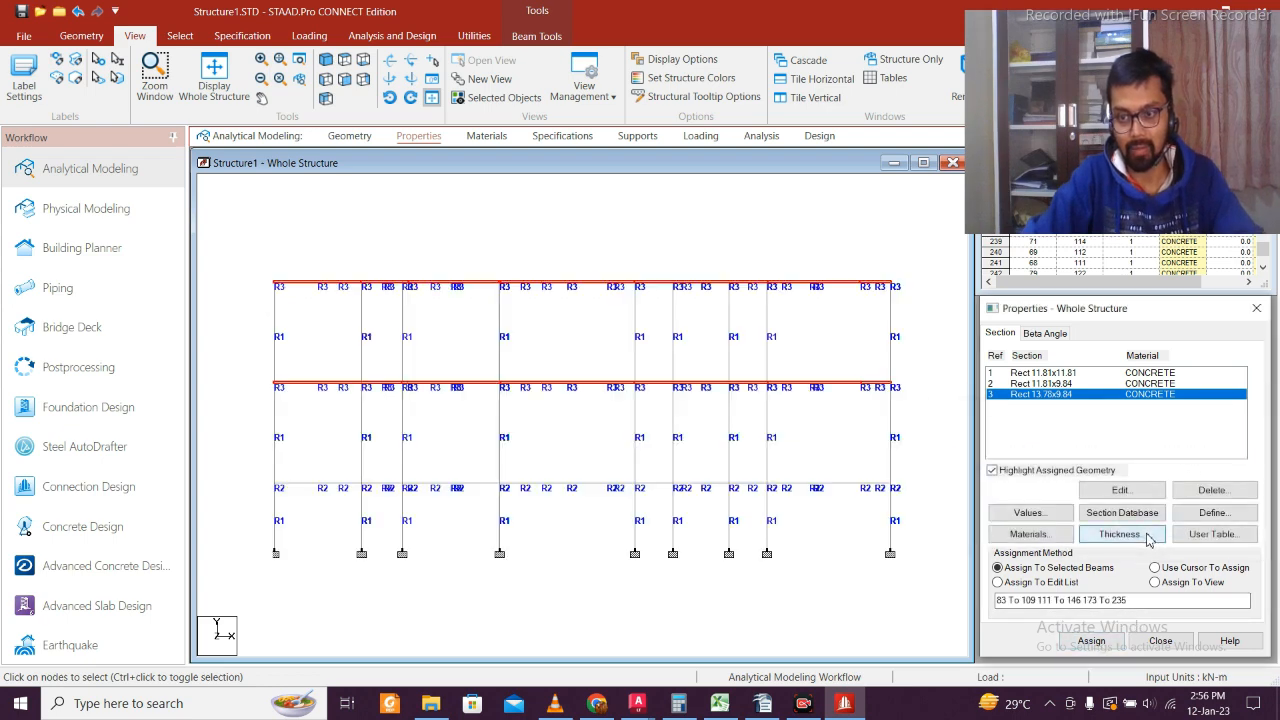
click(1120, 490)
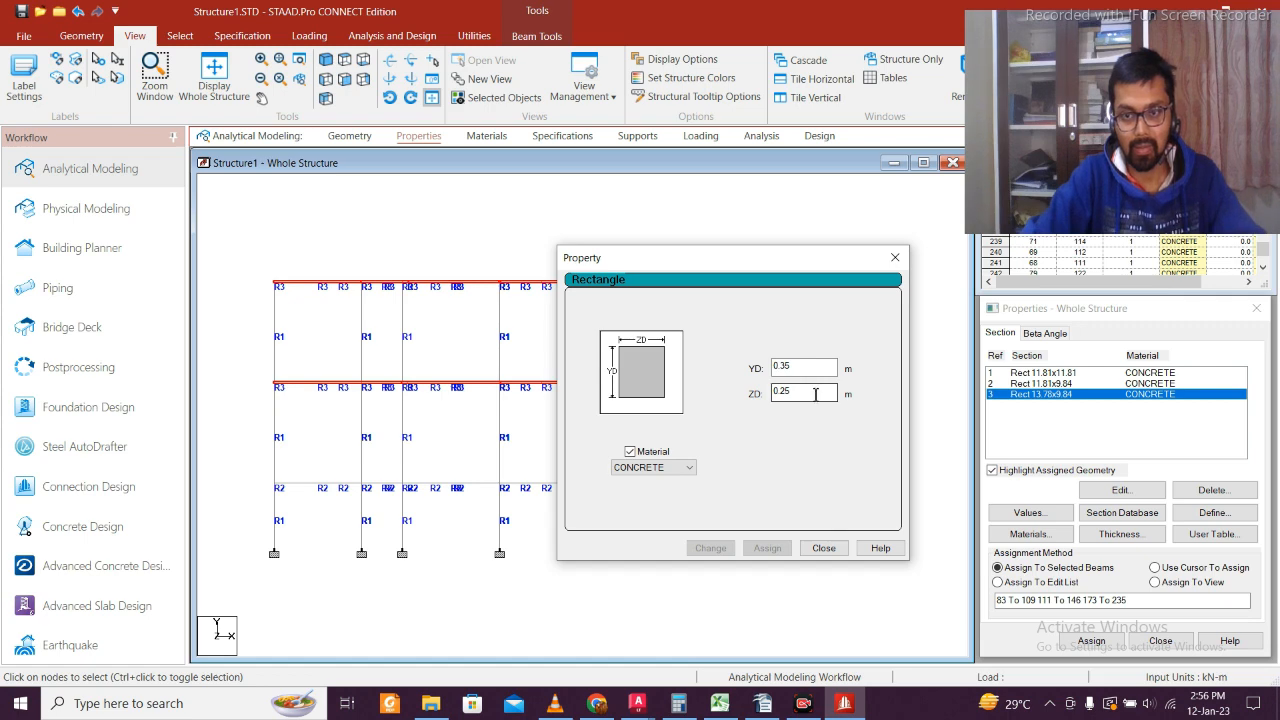
click(892, 259)
scroll(530, 400, down, 2)
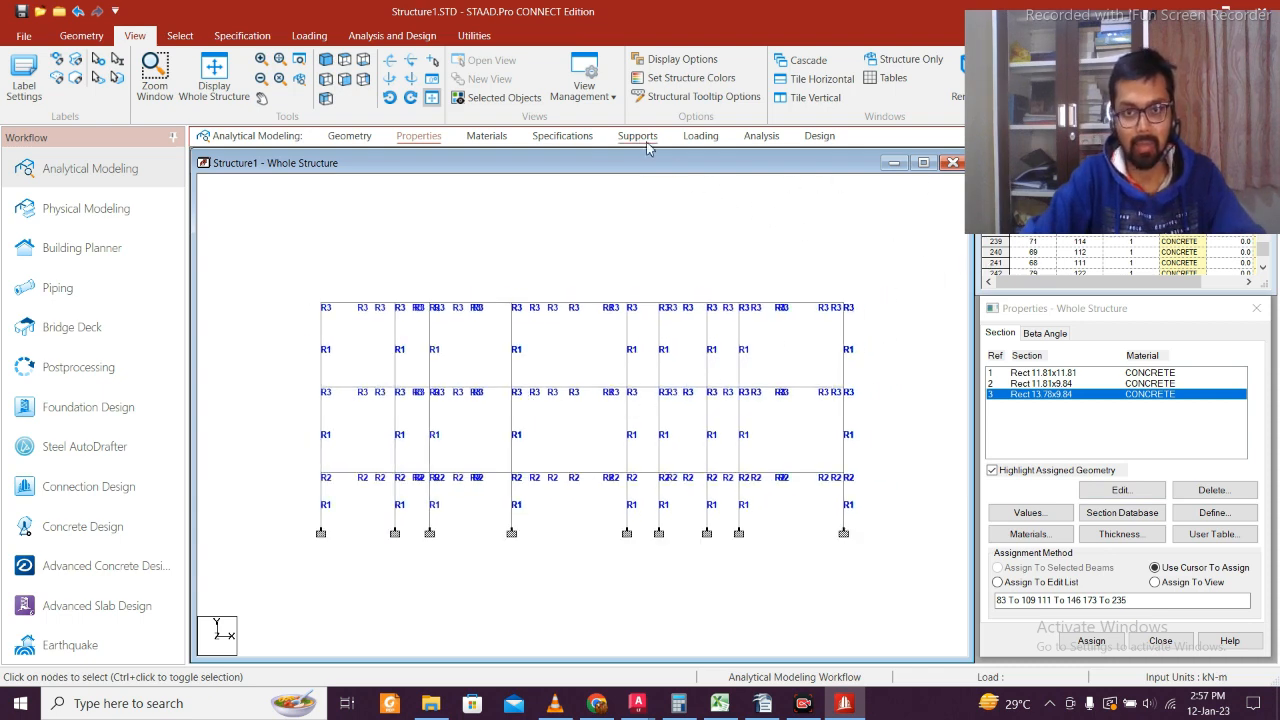
- Start a new seismic definition in the loading definitions, using the type Indian:IS 1893-2002/2005
click(700, 137)
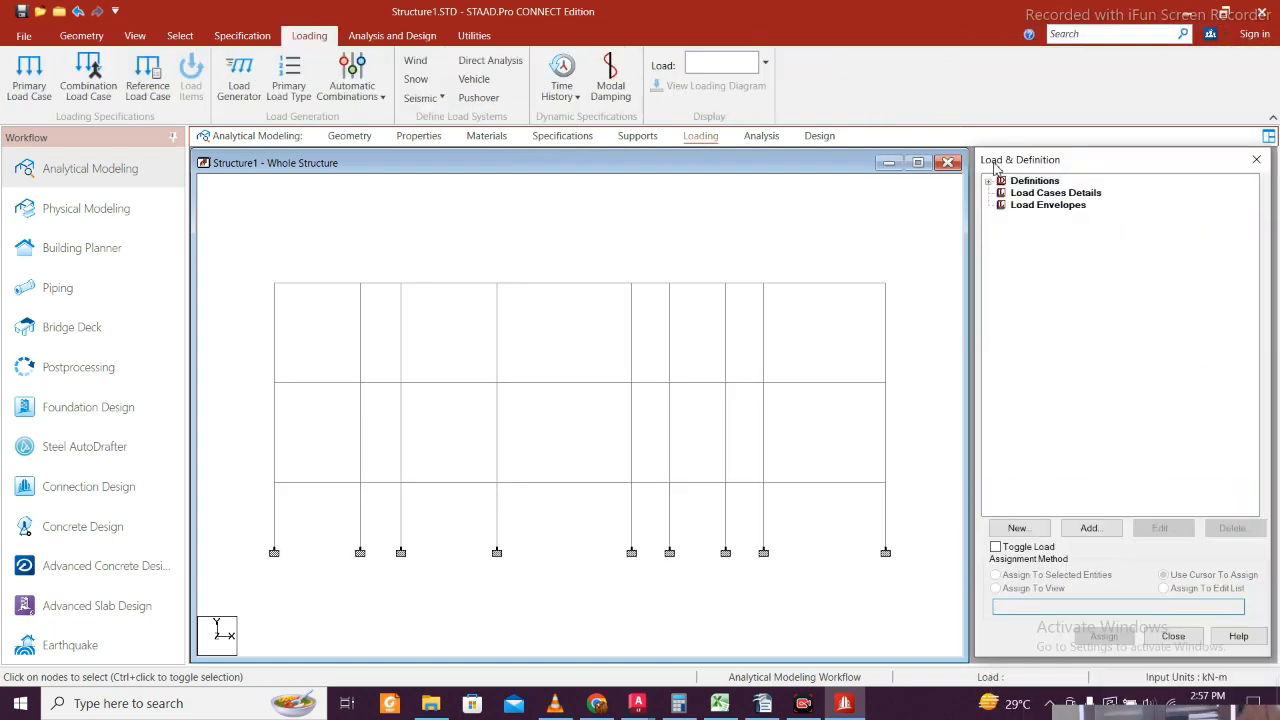
click(1257, 154)
click(994, 184)
click(989, 185)
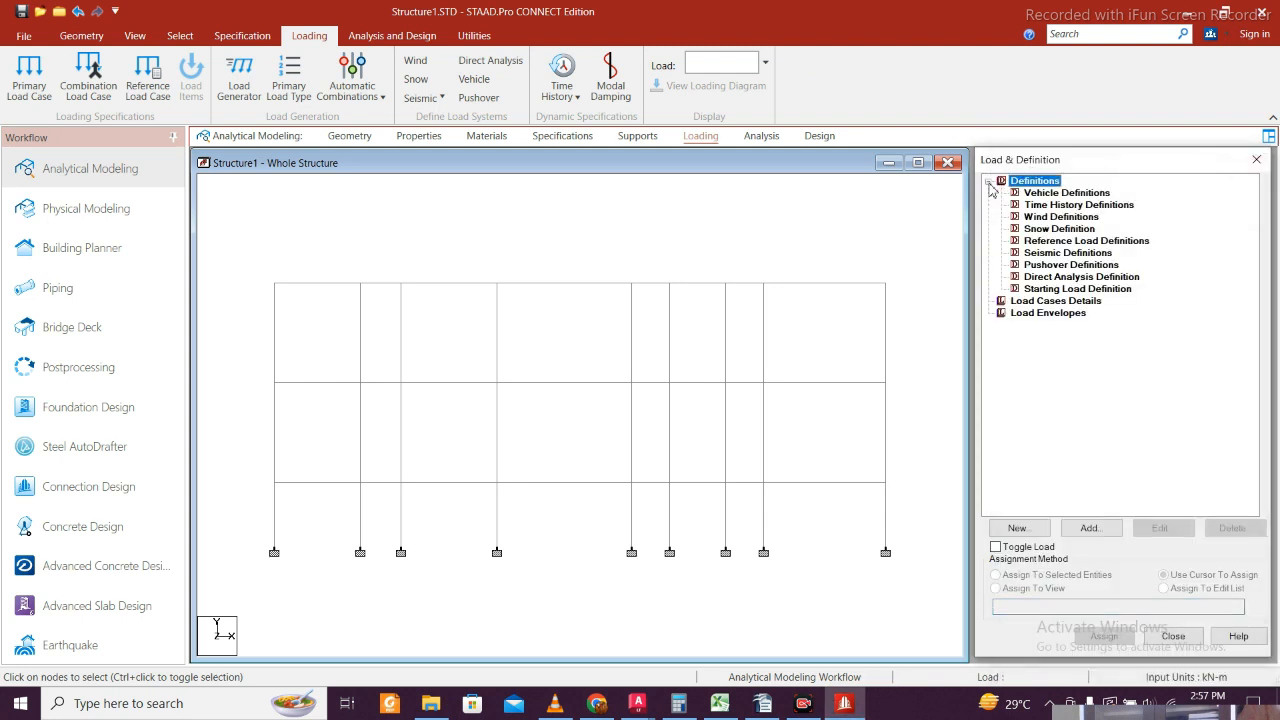
click(1042, 253)
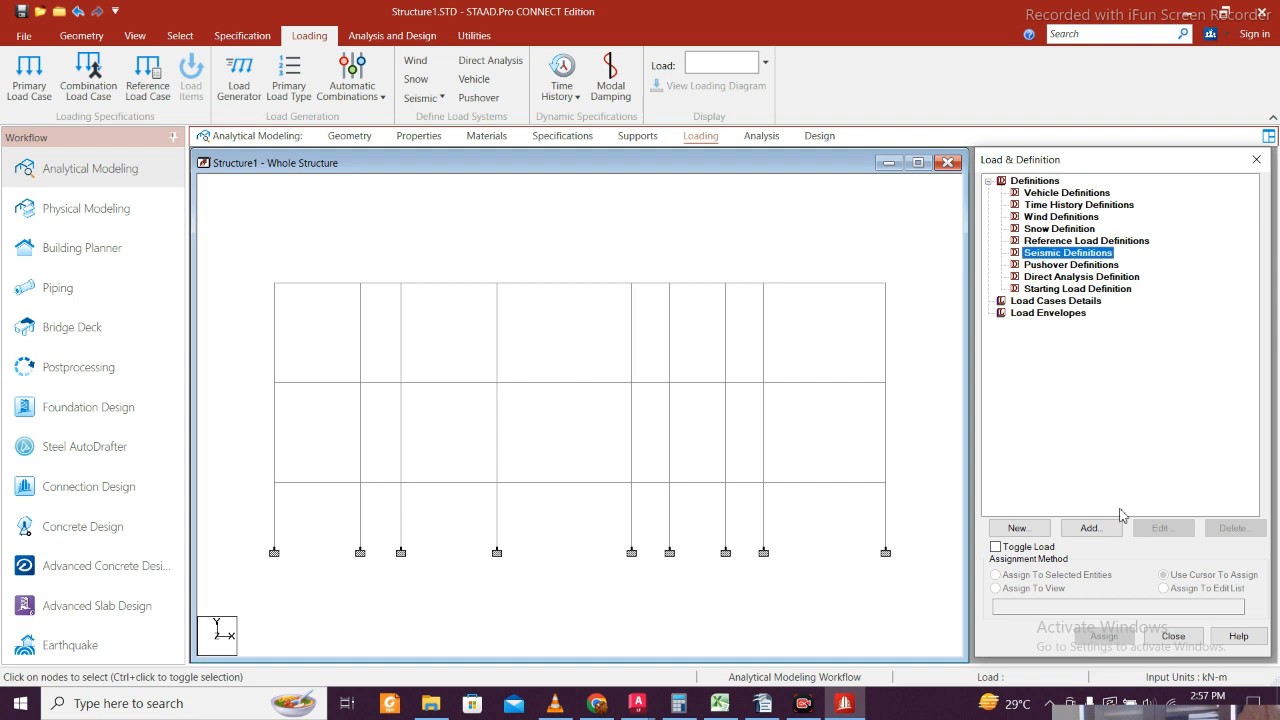
click(1089, 527)
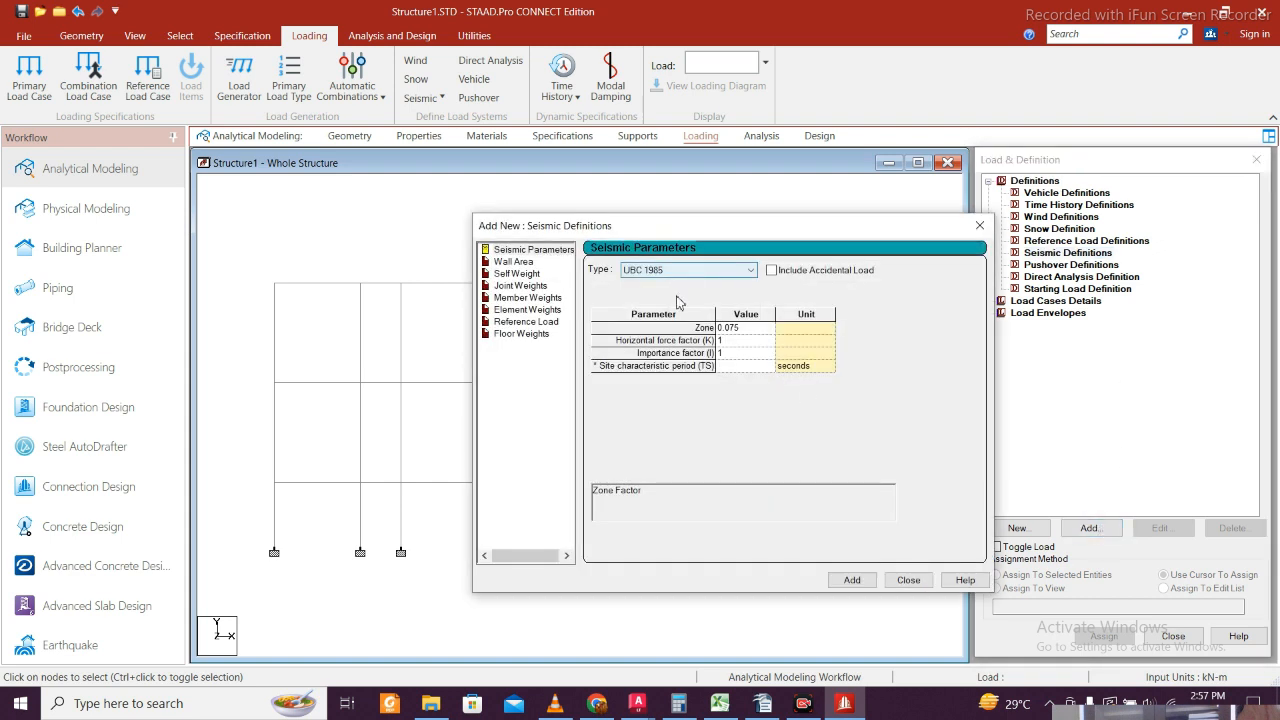
click(676, 270)
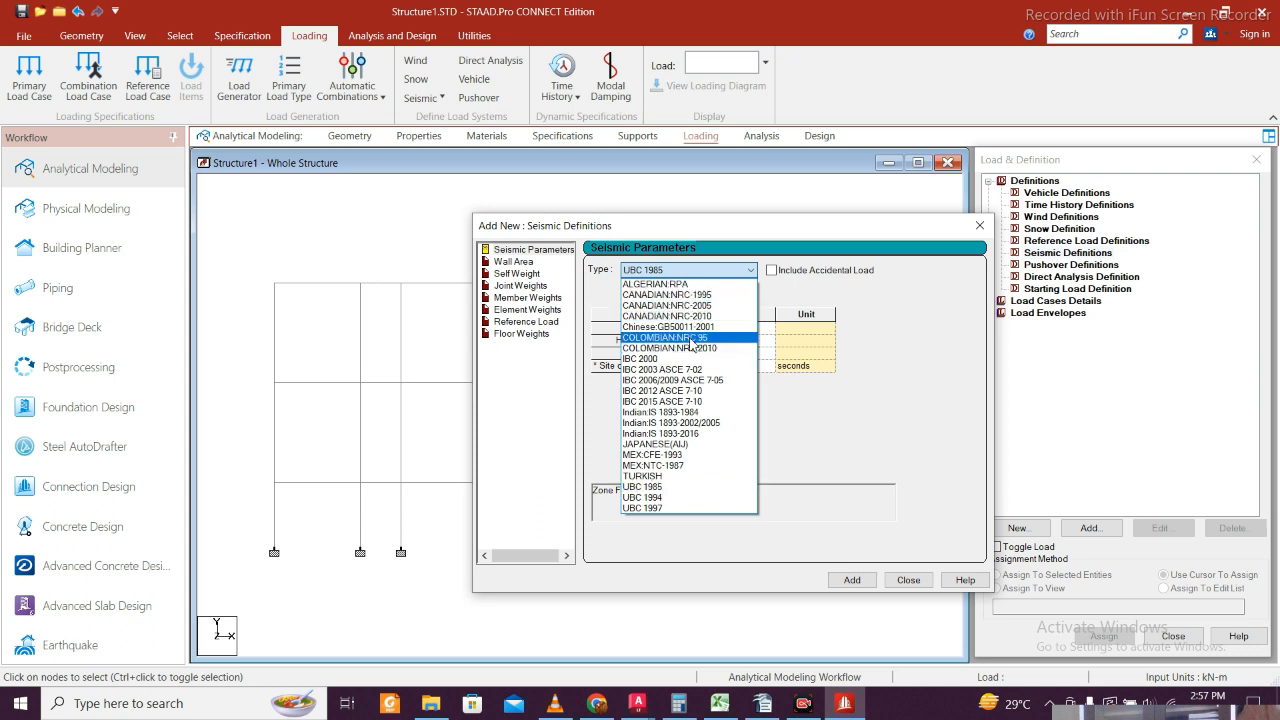
click(715, 423)
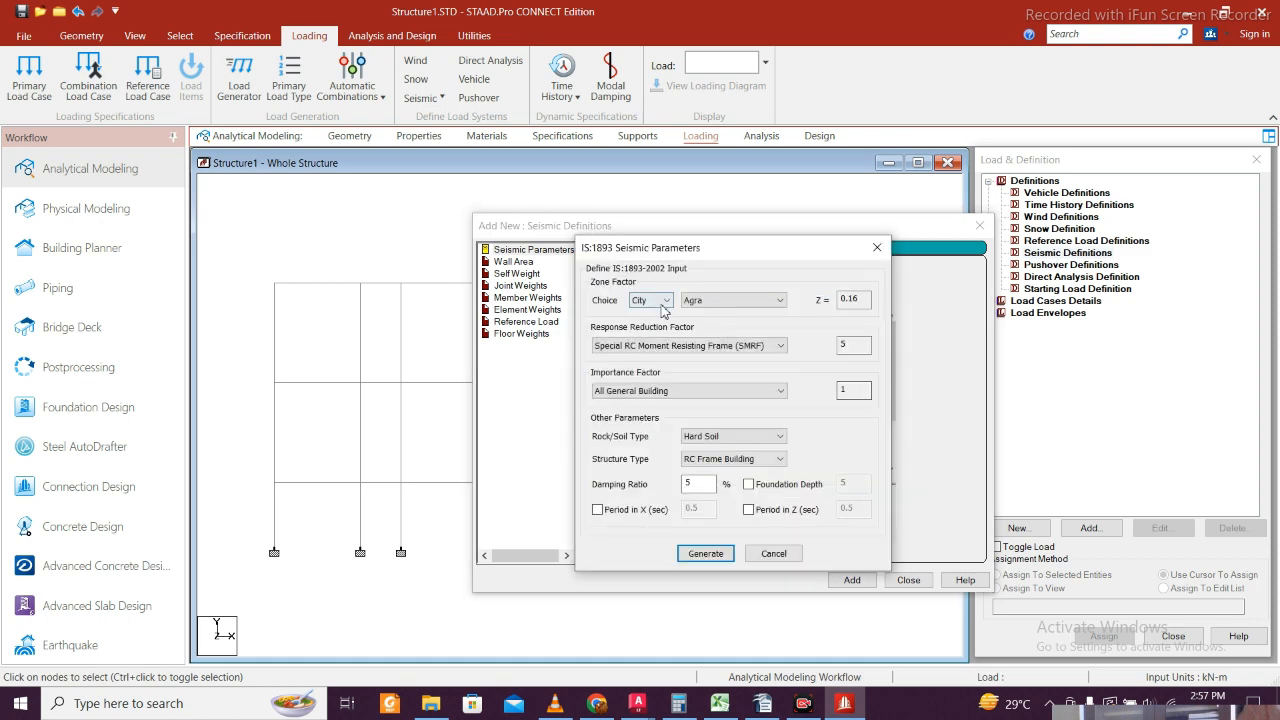
- Specify the seismic zone factor by zone instead of city and set it to zone V
click(651, 300)
click(660, 326)
click(729, 301)
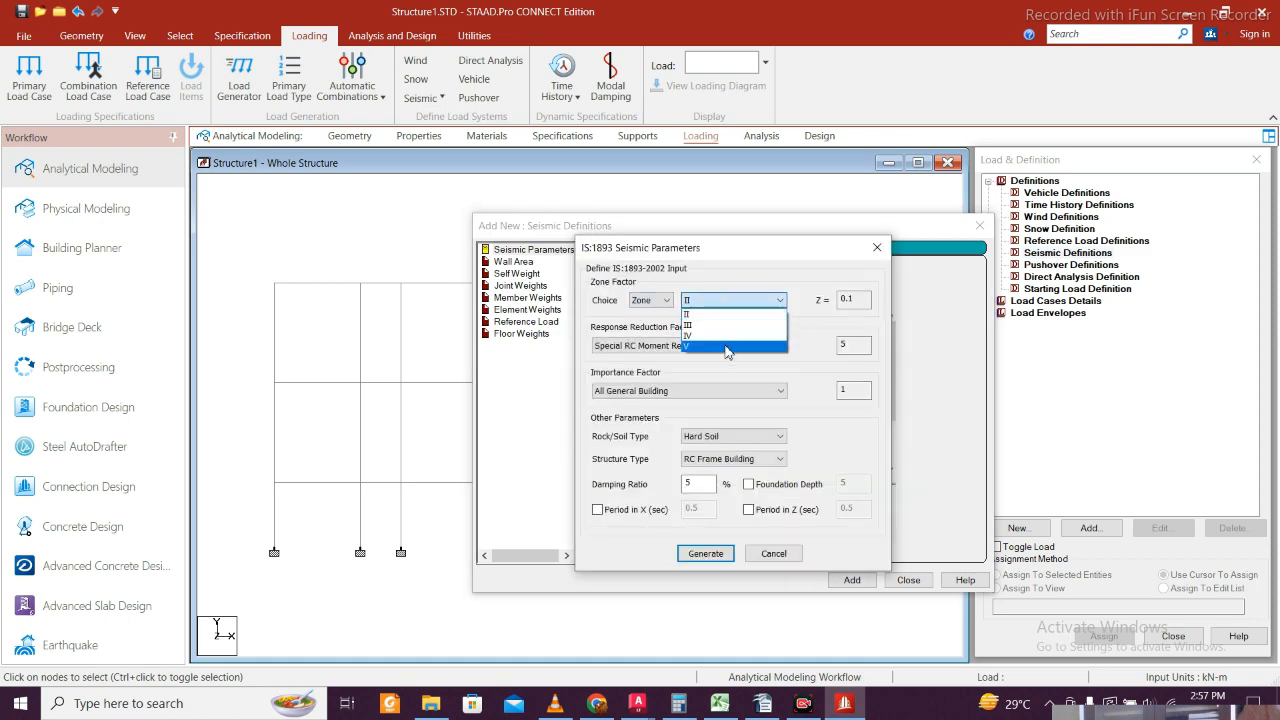
click(707, 346)
drag(757, 264, 610, 152)
click(577, 284)
click(577, 291)
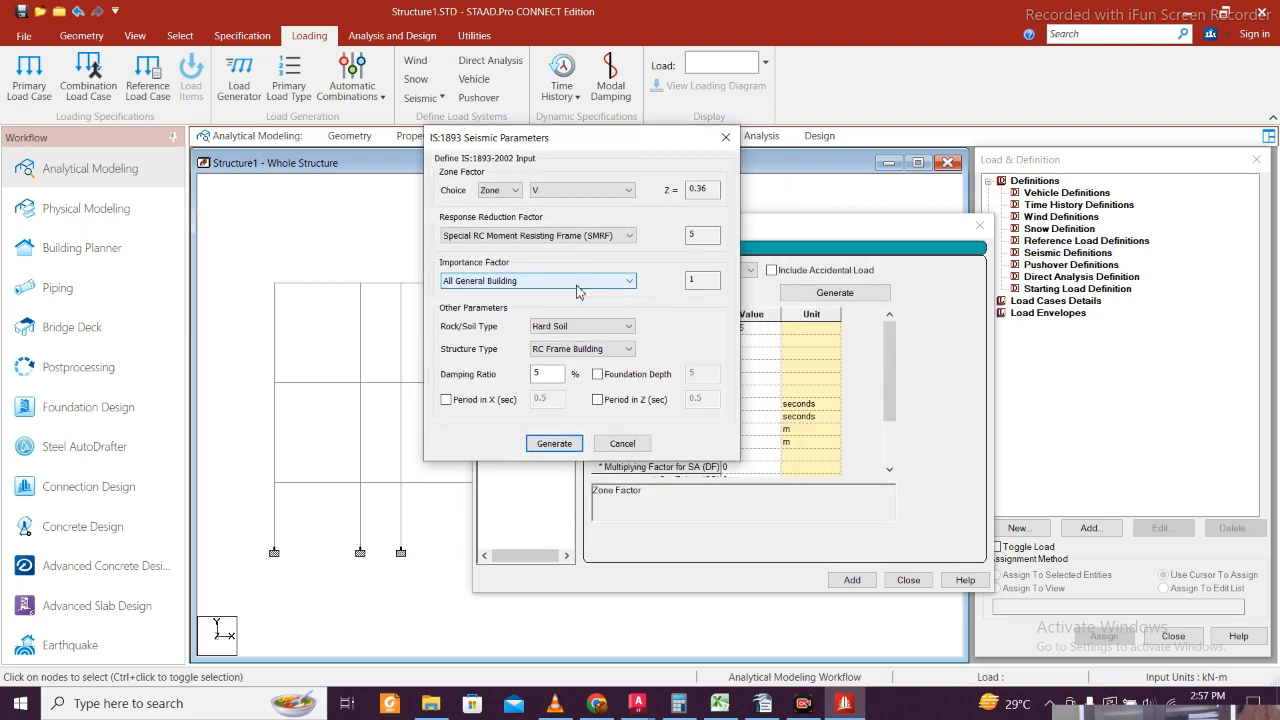
- Set the soil type to Medium Soil with RC Frame Building, generate the seismic parameters and add them to the definition
click(598, 329)
click(590, 352)
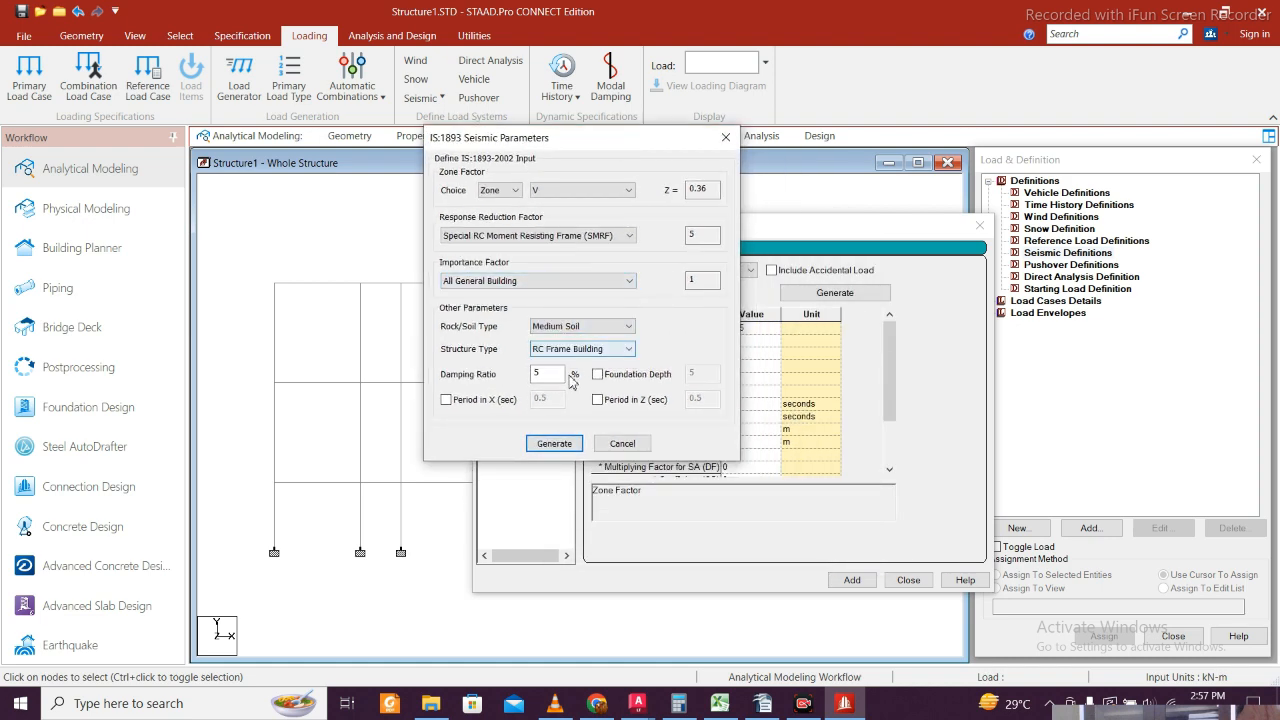
click(576, 350)
click(576, 352)
click(554, 443)
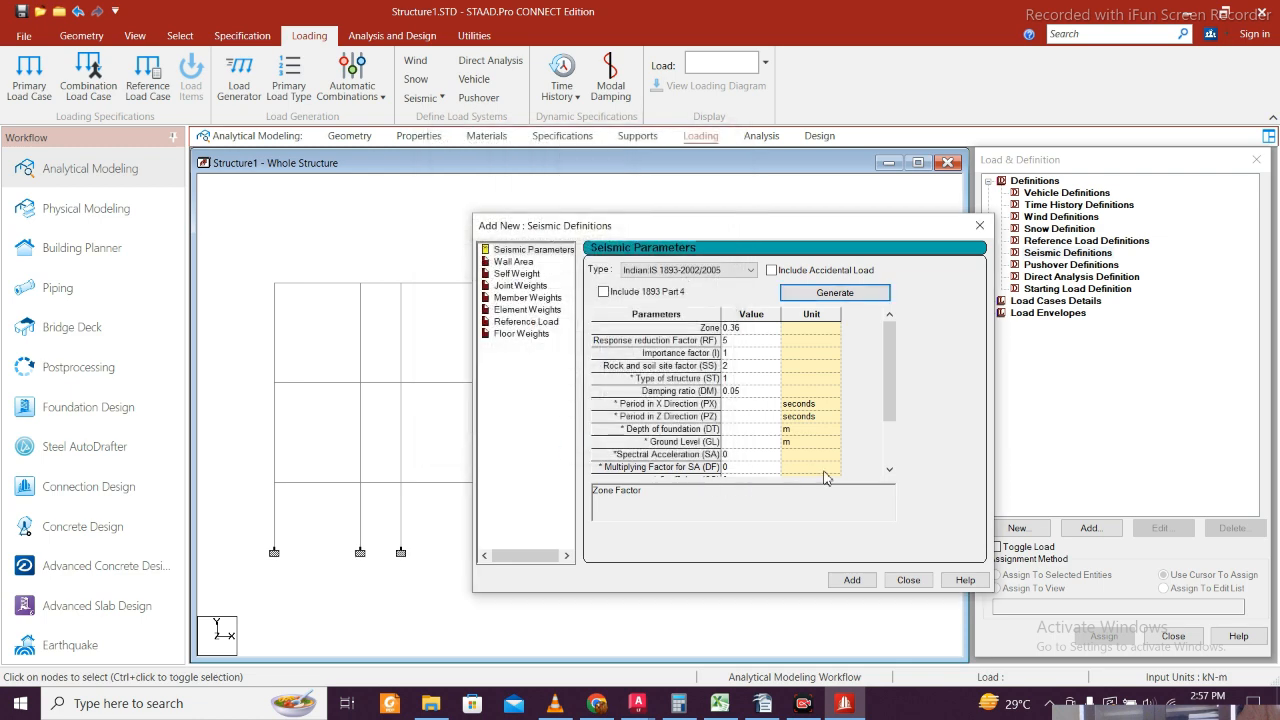
click(850, 580)
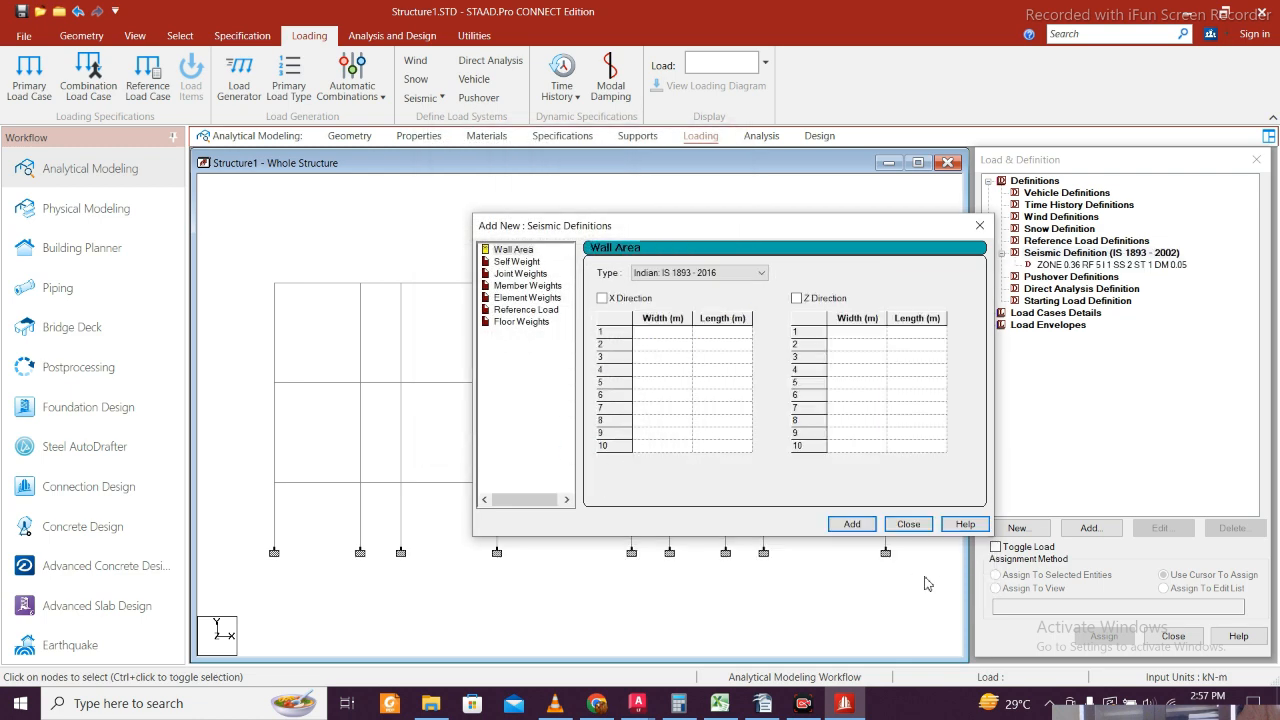
click(908, 524)
- Add a self-weight with factor 1 to the IS 1893 seismic definition after consulting the design notes
click(1148, 266)
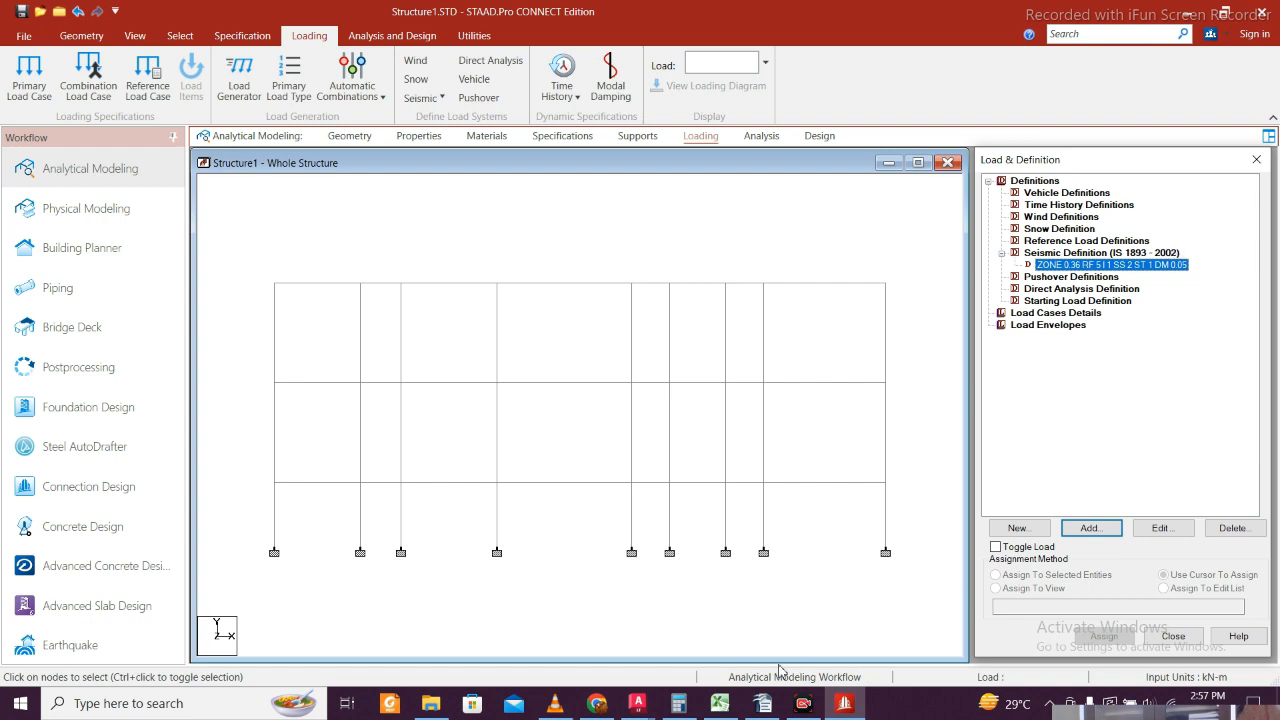
click(762, 704)
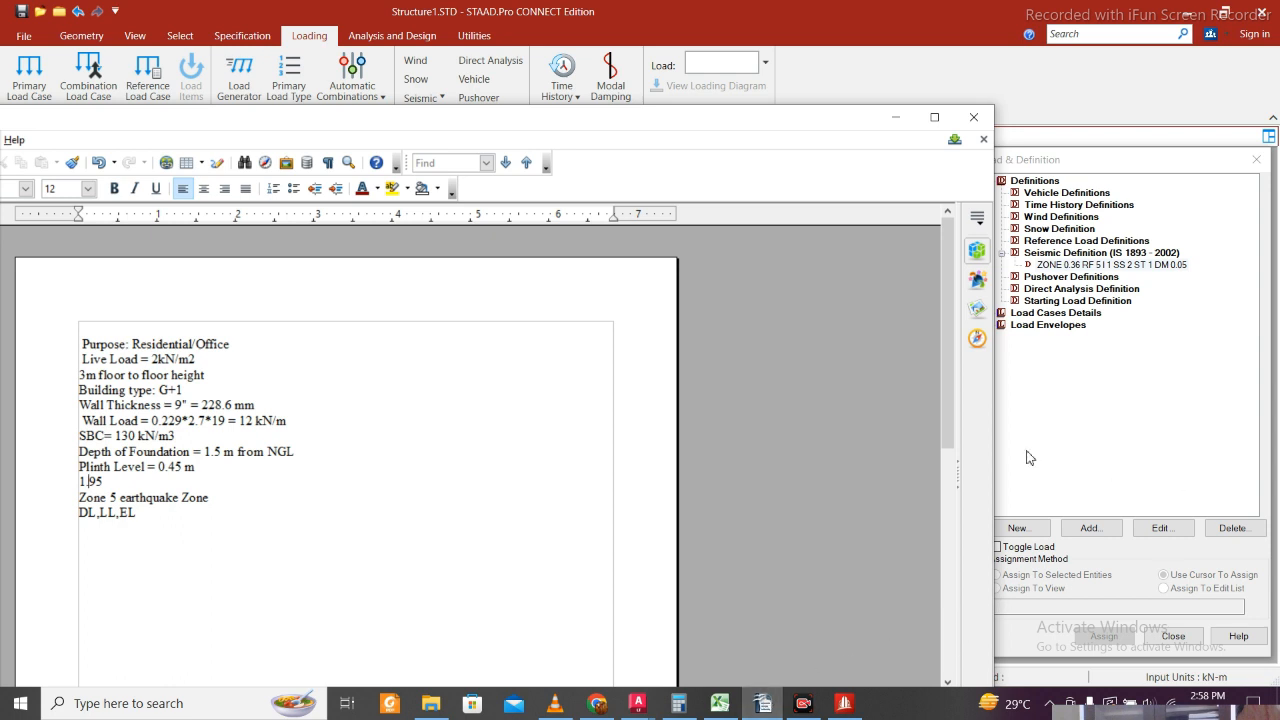
click(896, 117)
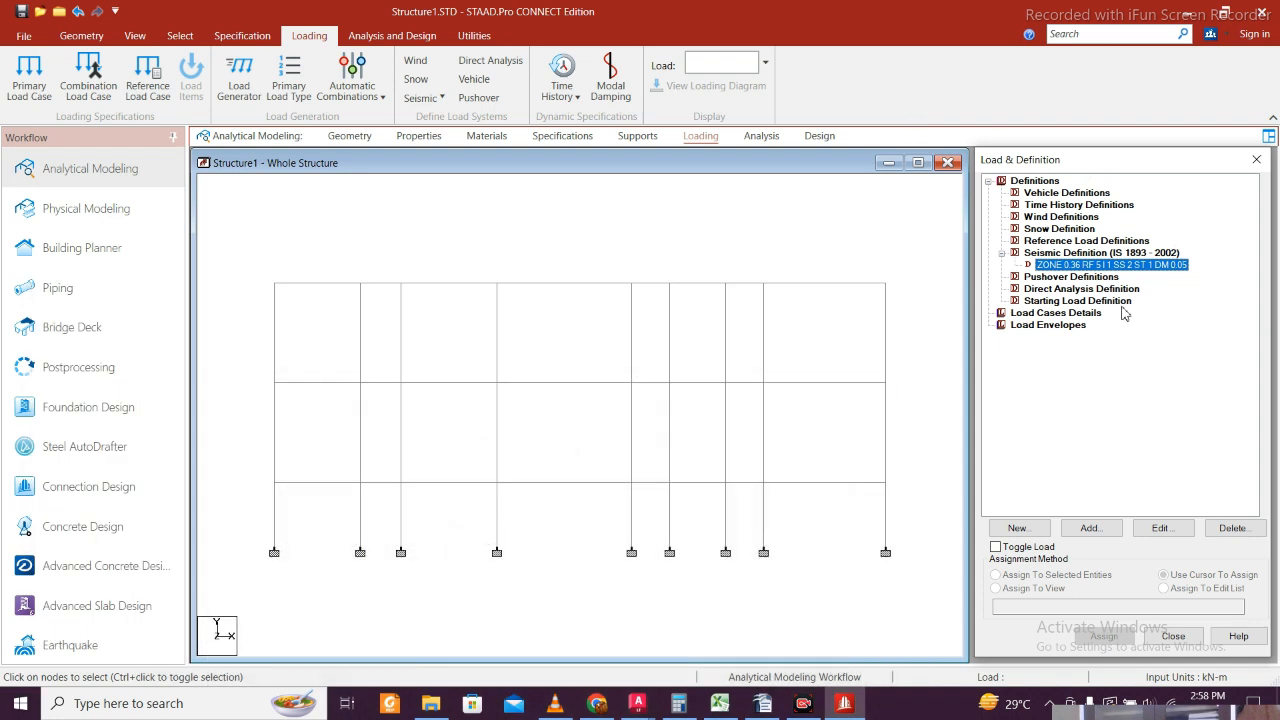
click(1089, 528)
click(534, 291)
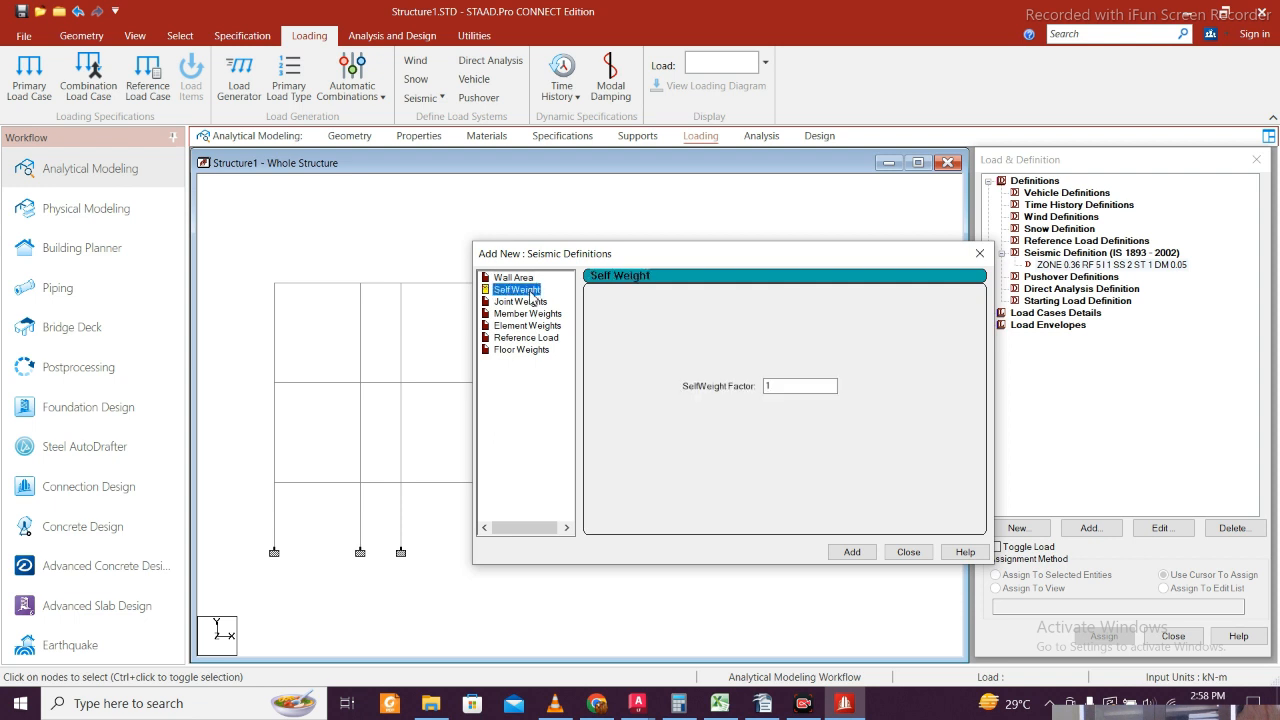
click(855, 558)
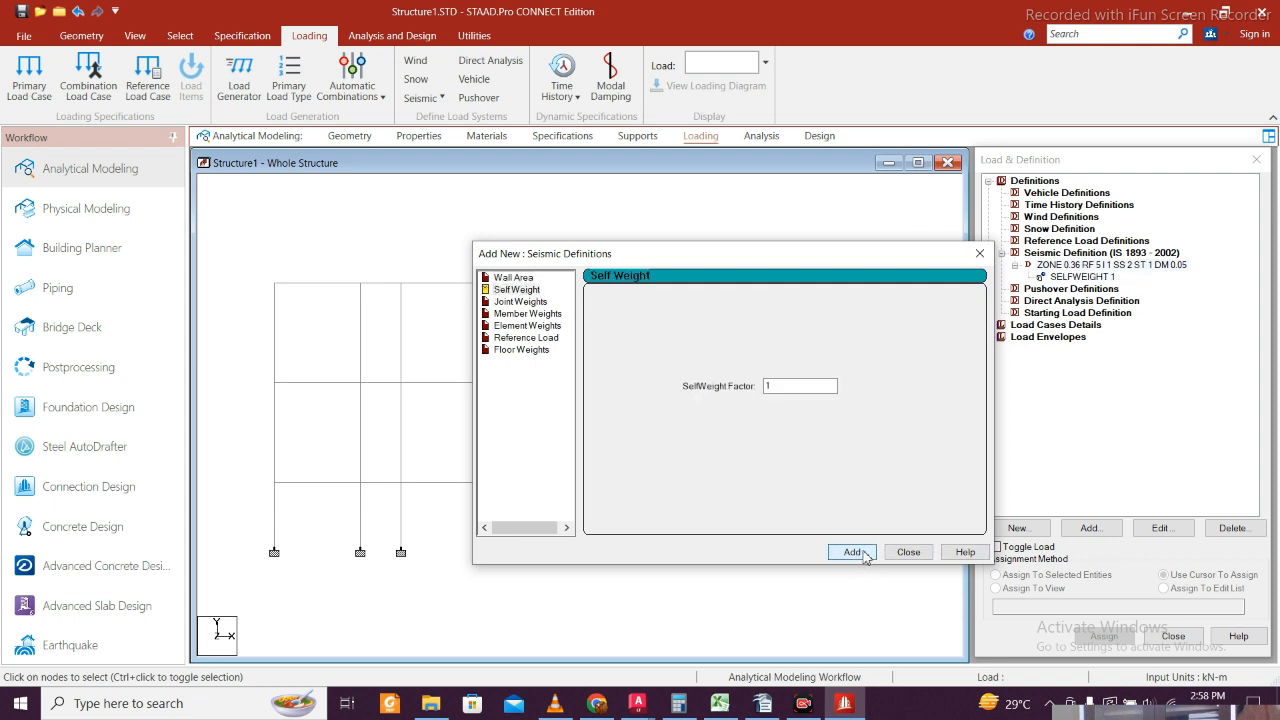
- Check the wall load in the design notes and add a uniform (UNI) member weight of 12 kN/m
click(551, 318)
click(760, 335)
click(758, 358)
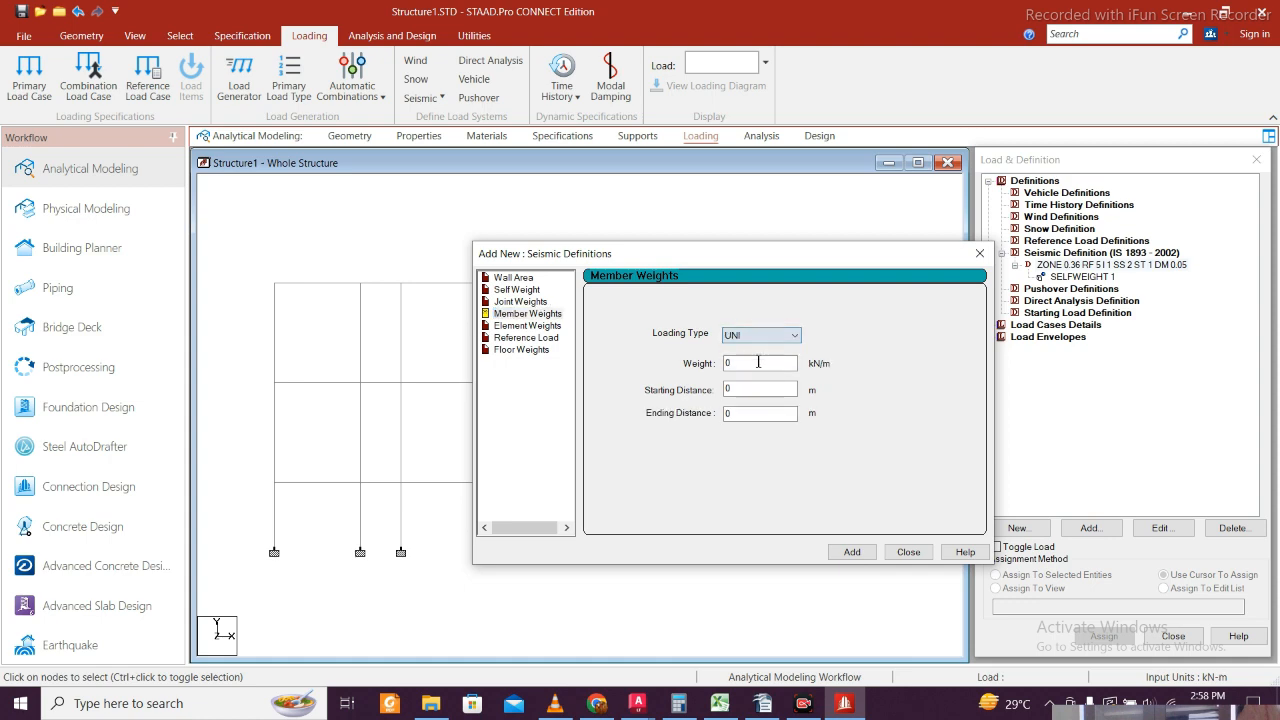
click(758, 362)
click(763, 705)
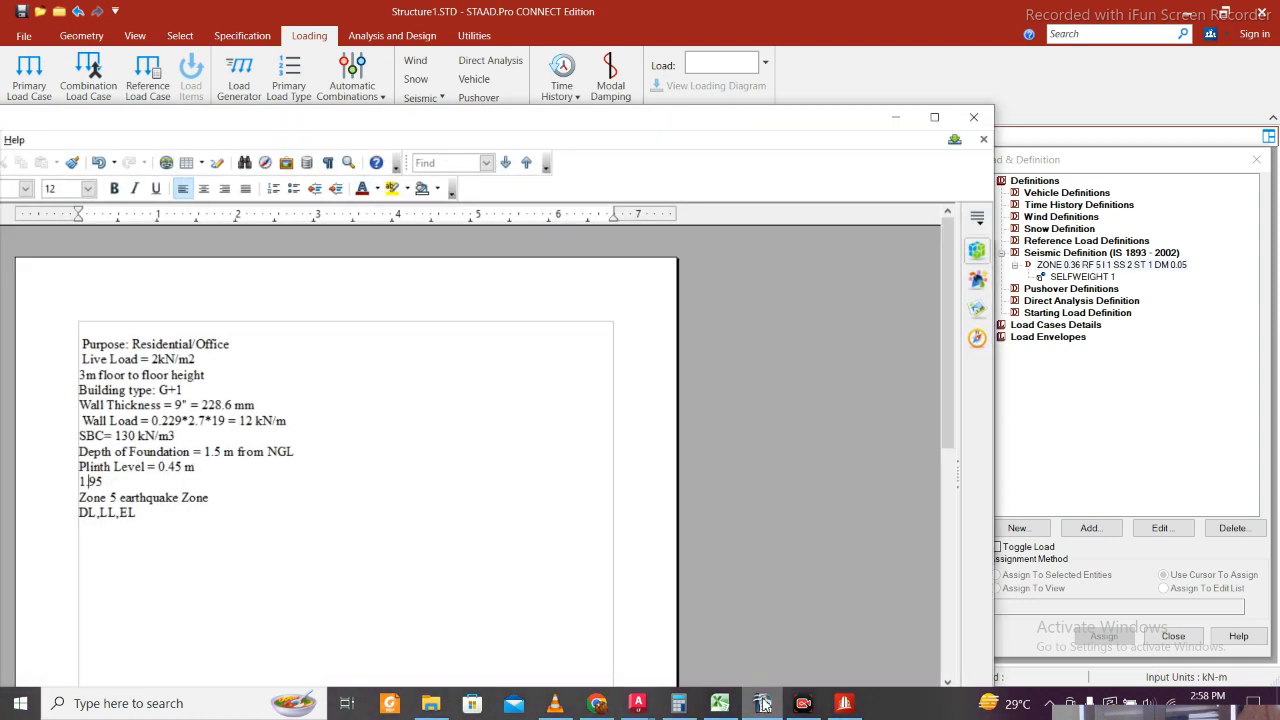
click(763, 705)
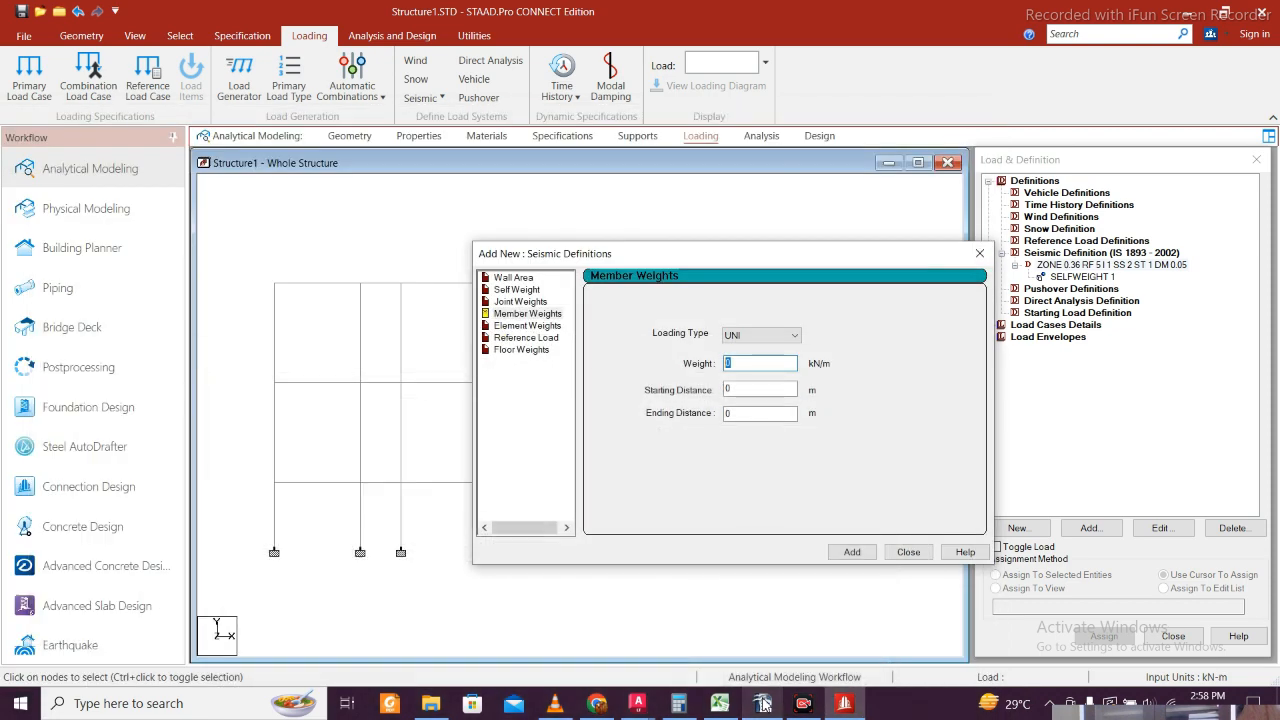
text(12)
click(860, 553)
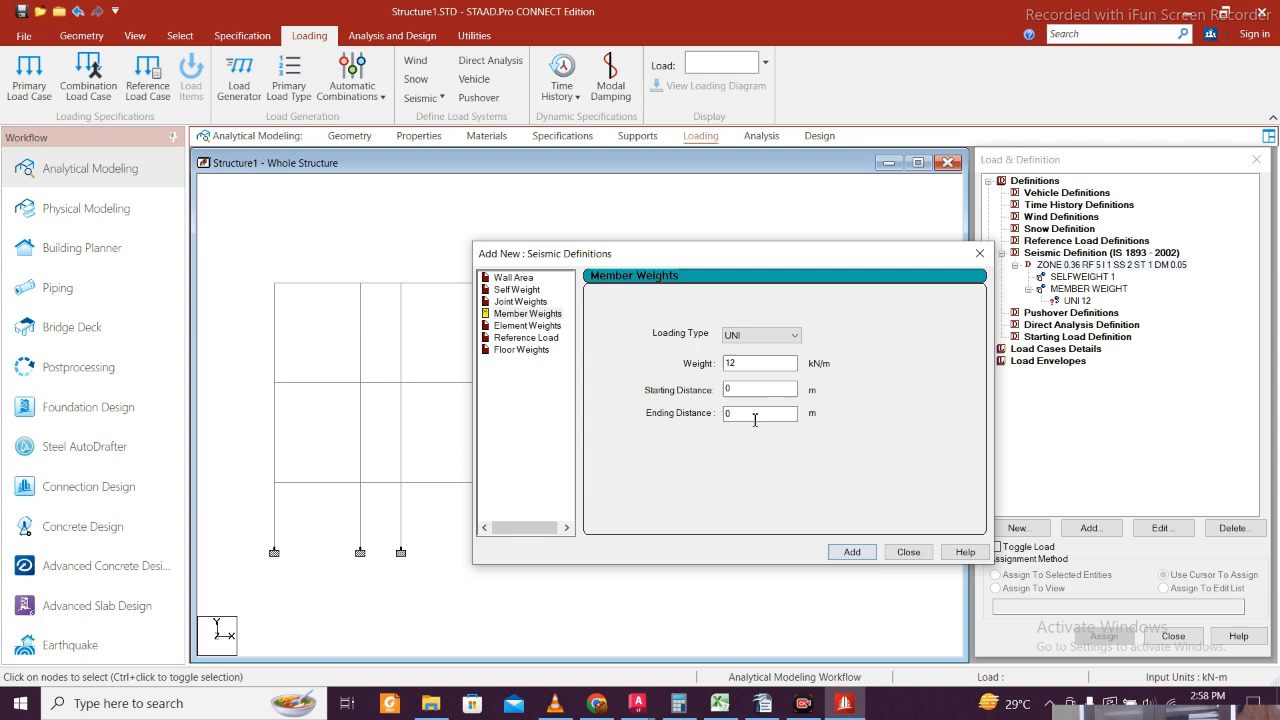
- Add a second uniform member weight of 4 kN/m to the seismic definition
double_click(762, 368)
text(4)
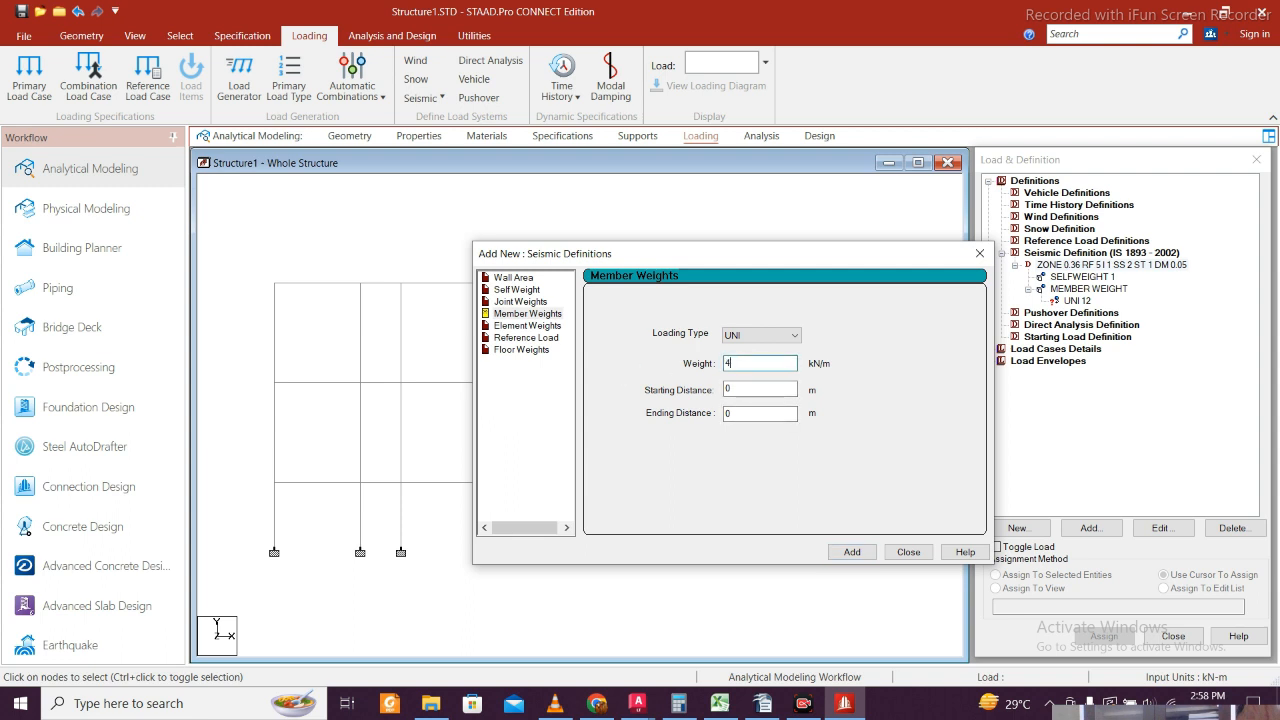
click(860, 553)
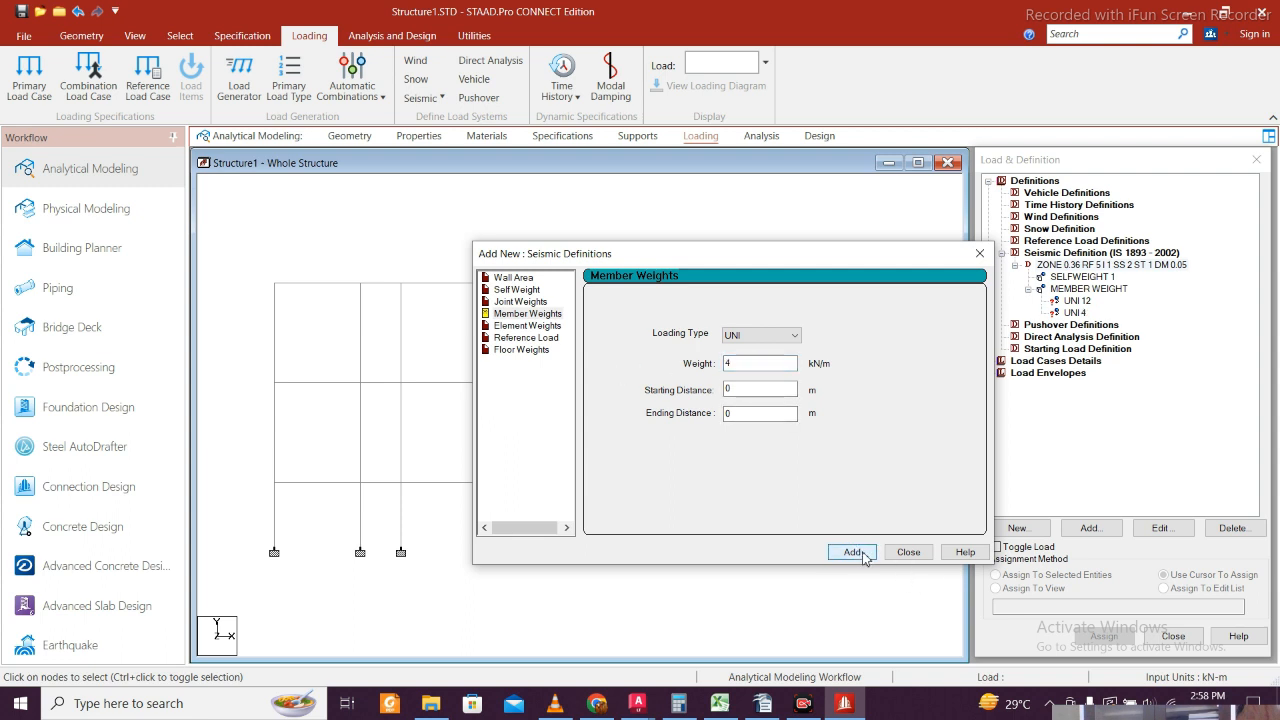
click(535, 301)
click(530, 290)
click(530, 302)
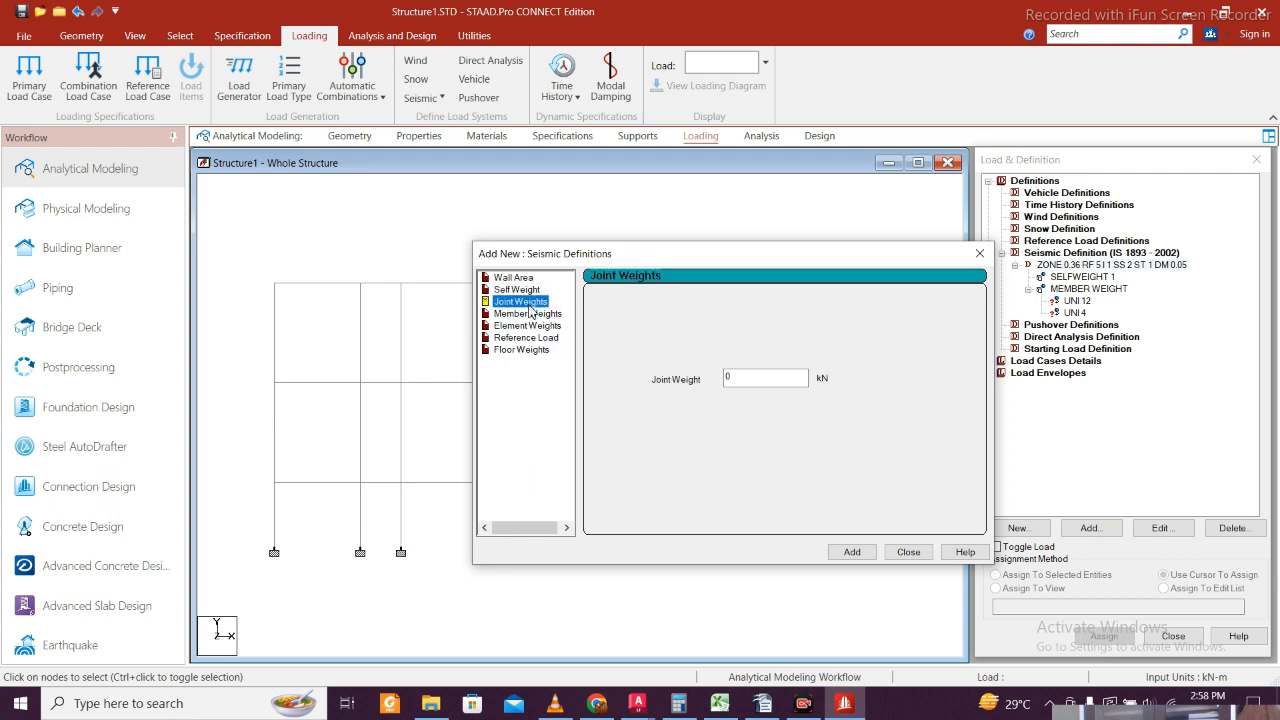
click(530, 325)
click(527, 314)
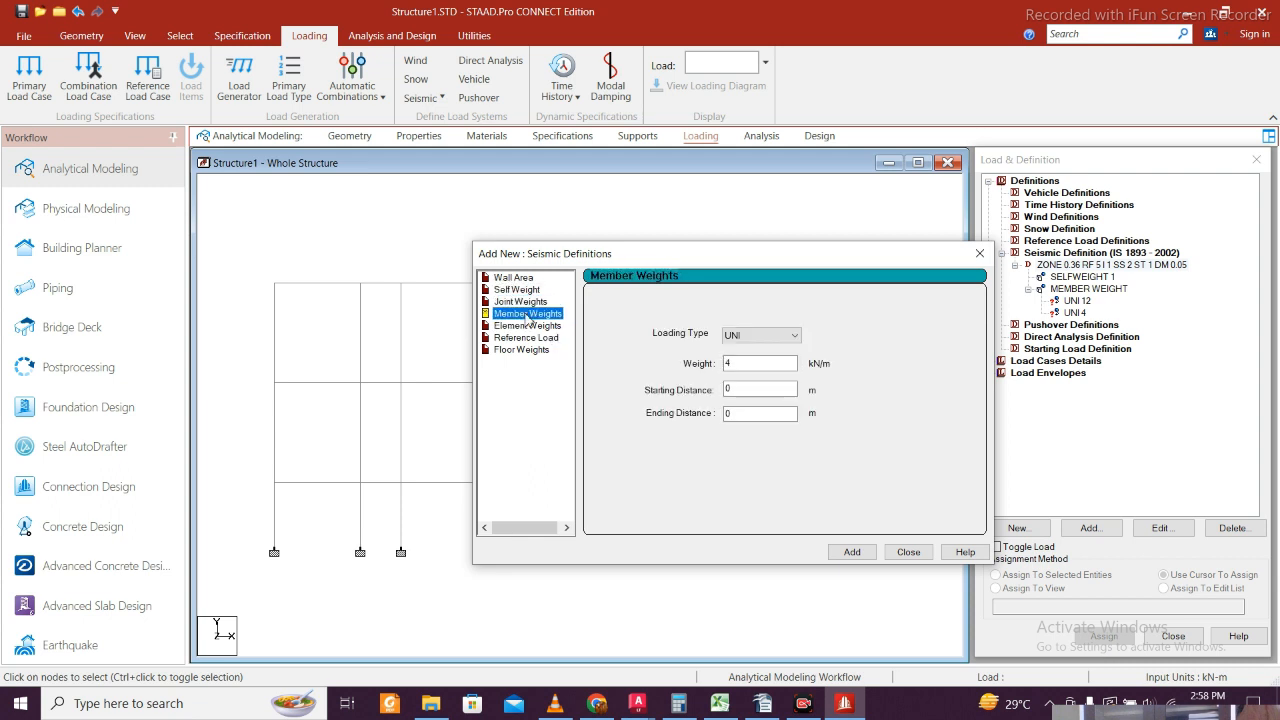
click(527, 327)
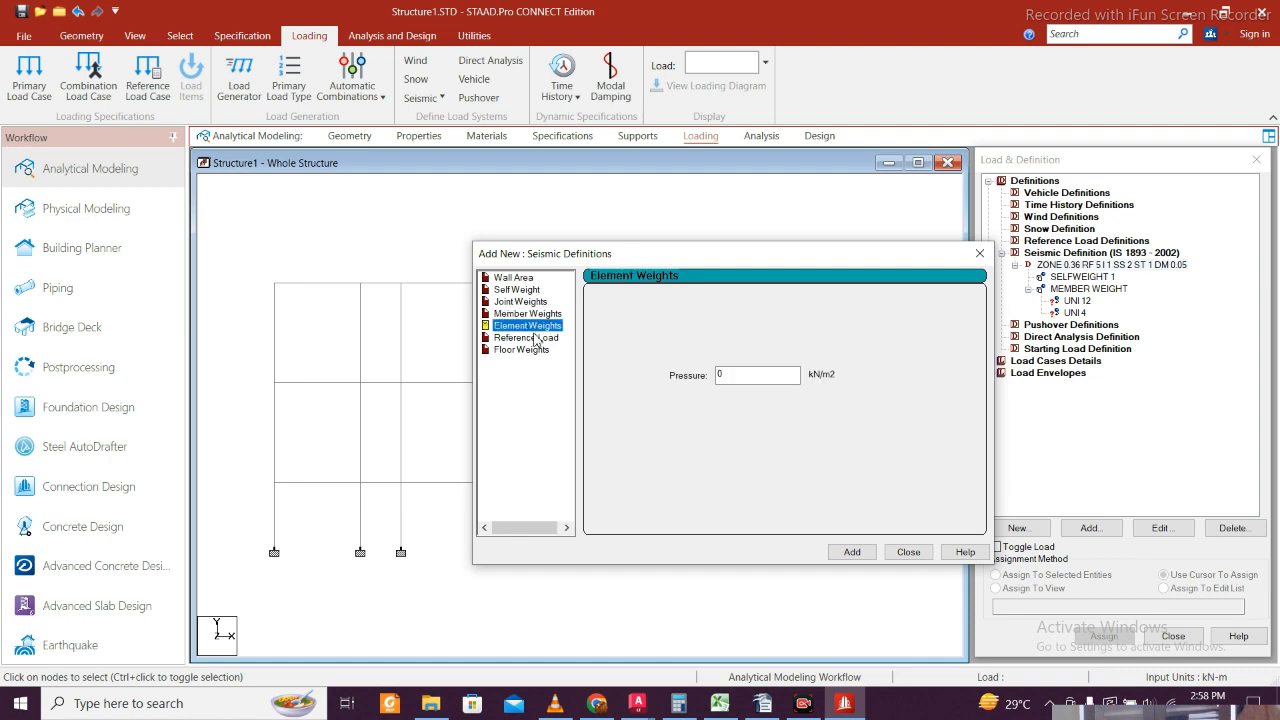
- Switch to the design notes document and add the line "Load of the slab= 0.125 x 25 =" below the load list
click(762, 703)
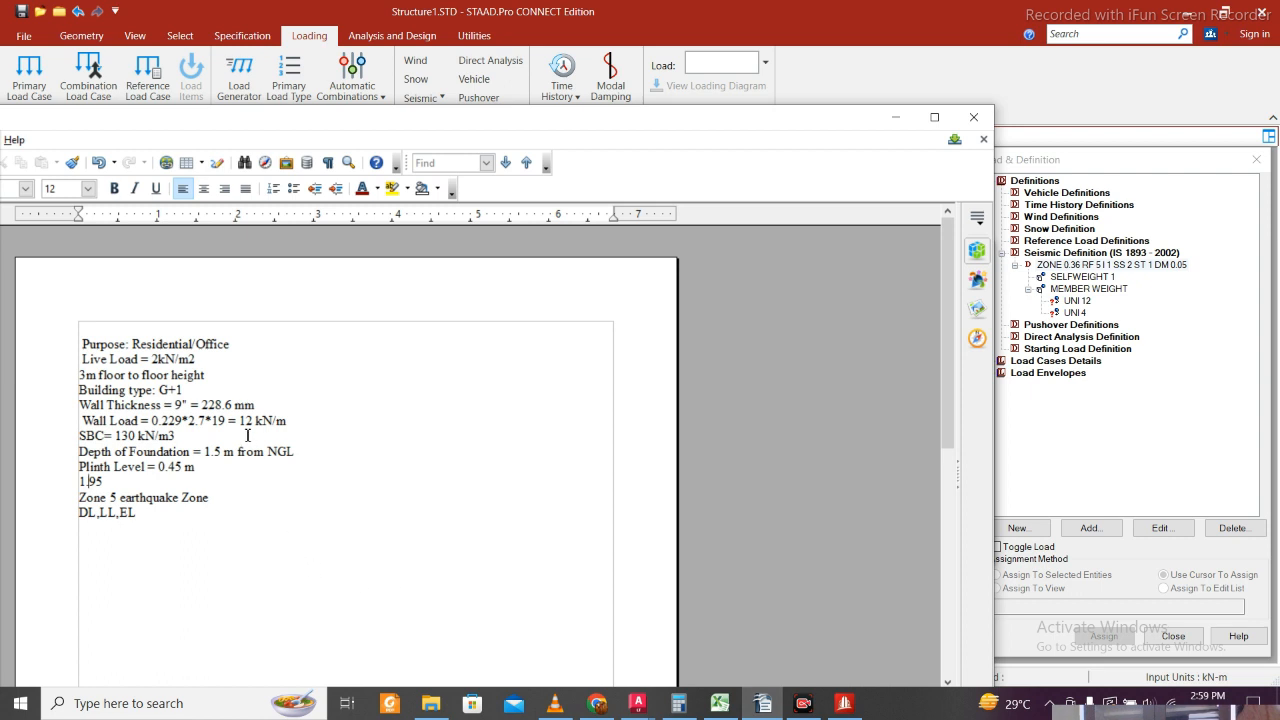
click(195, 546)
text(Load of the slab= 0.125)
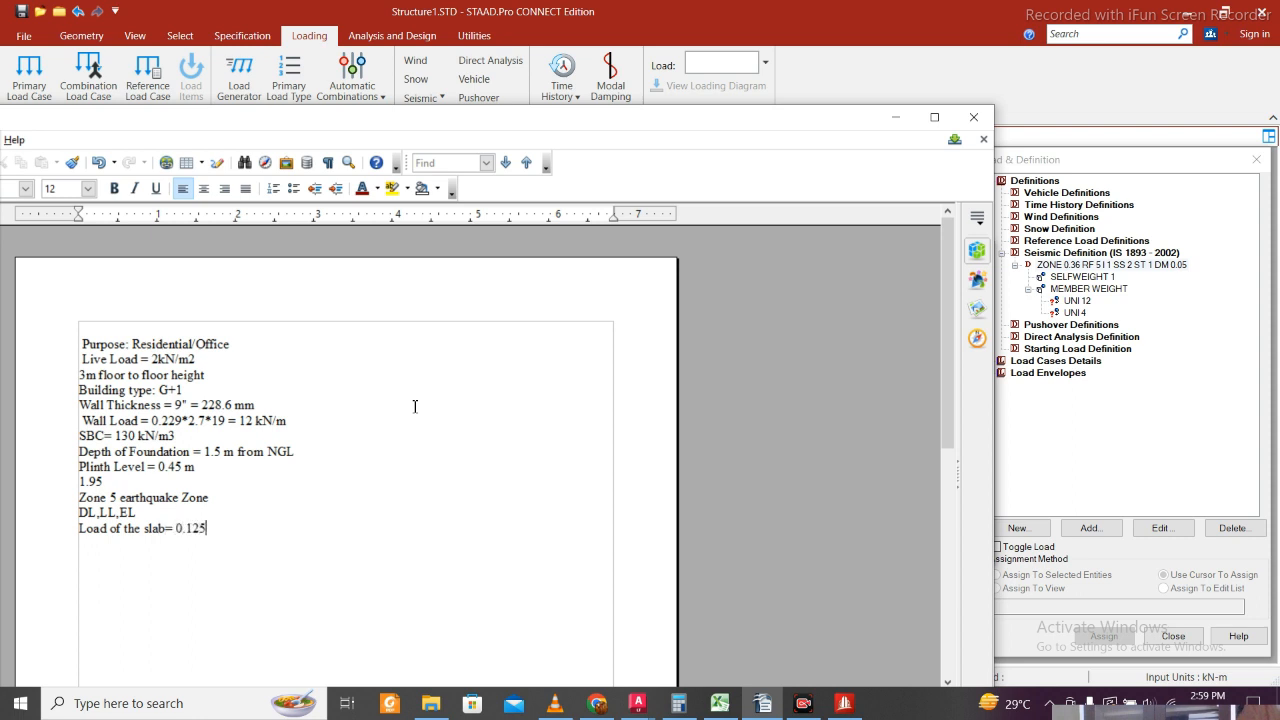
text( x)
text(25 =)
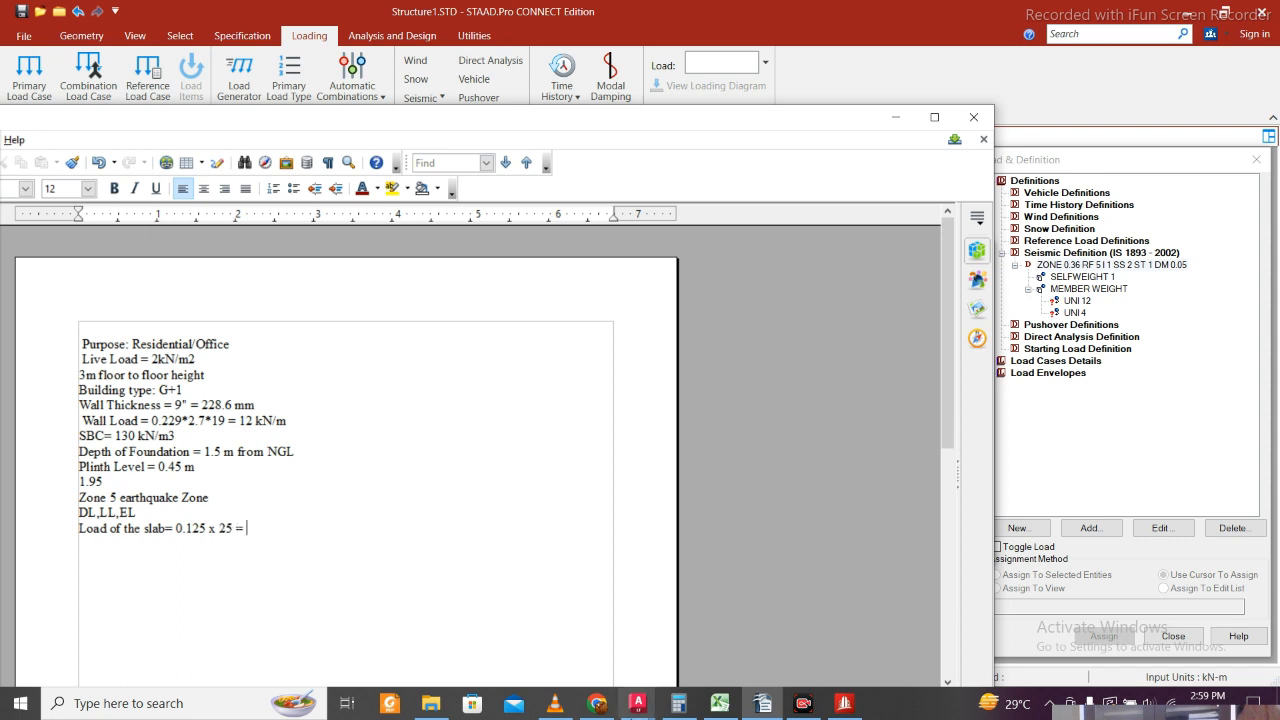
- Multiply 0.125 by 25 in Calculator to get the slab load and return to the notes
click(679, 703)
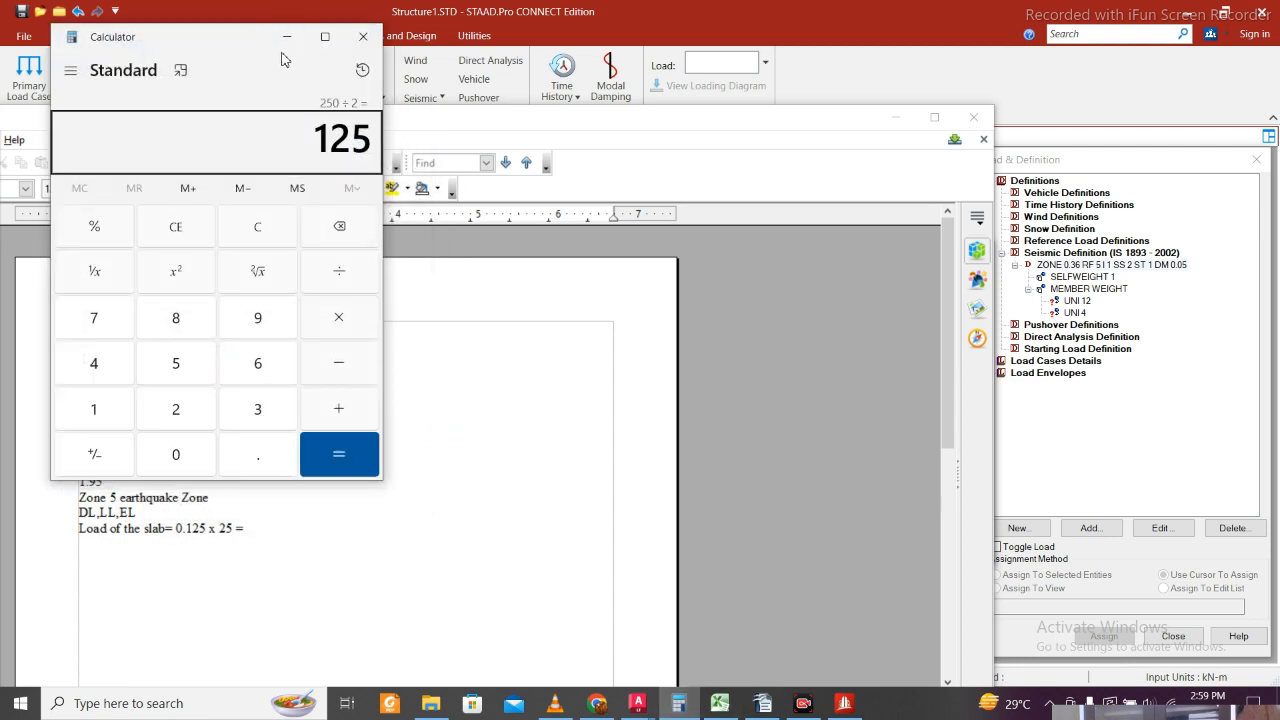
key(Escape)
drag(230, 42, 884, 101)
text(0.125*205)
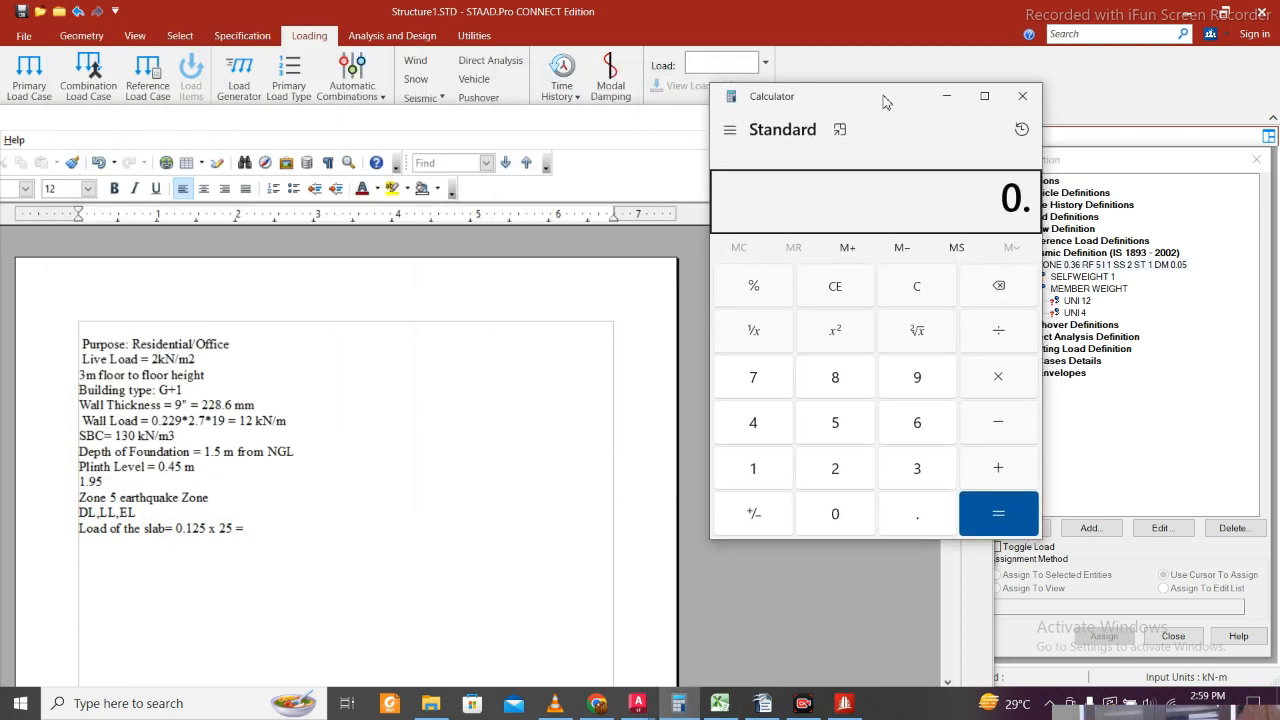
key(Escape)
text(0.125*25)
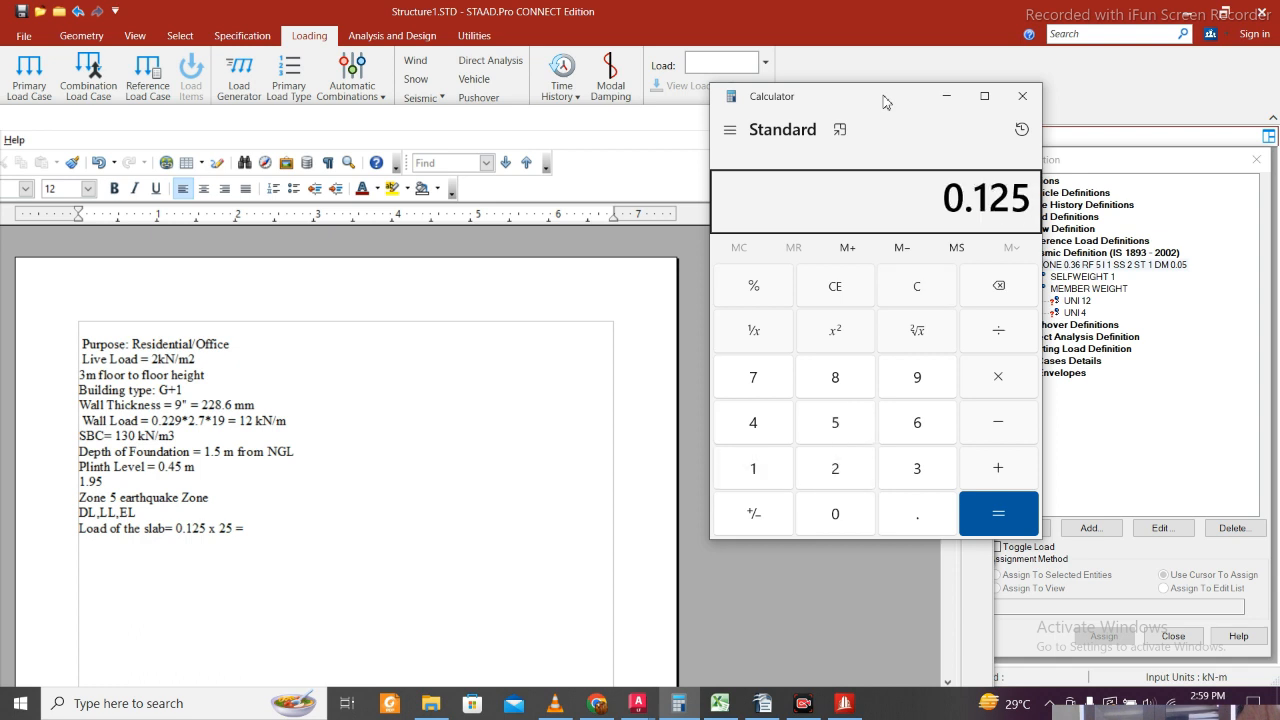
key(Return)
click(946, 97)
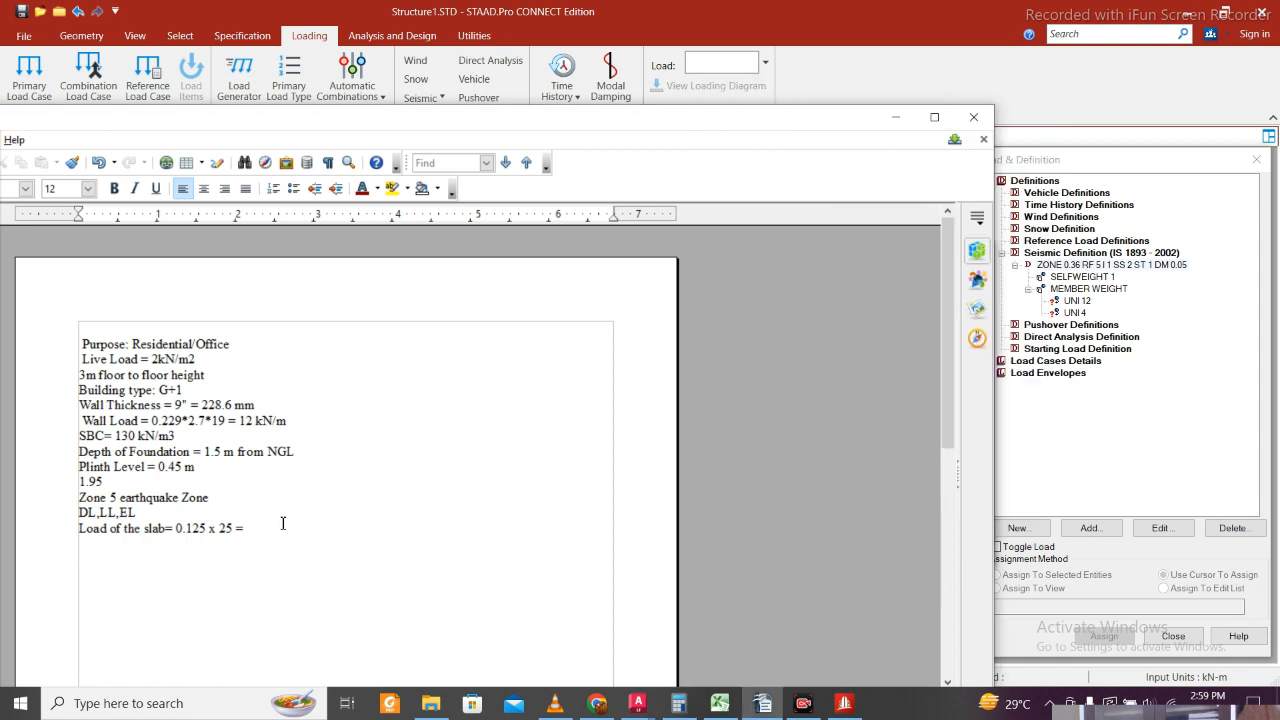
- Complete the slab load line in the notes with the result 3.125 kN/m
text(3.125)
click(895, 117)
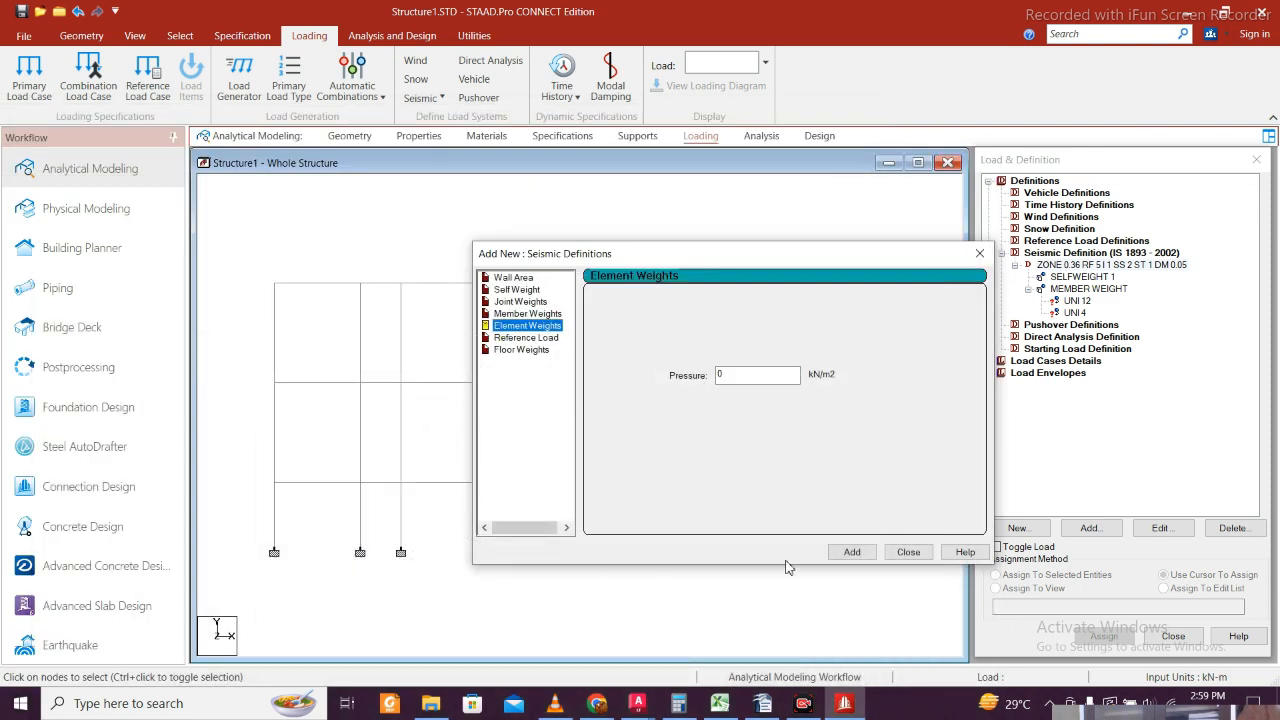
click(776, 703)
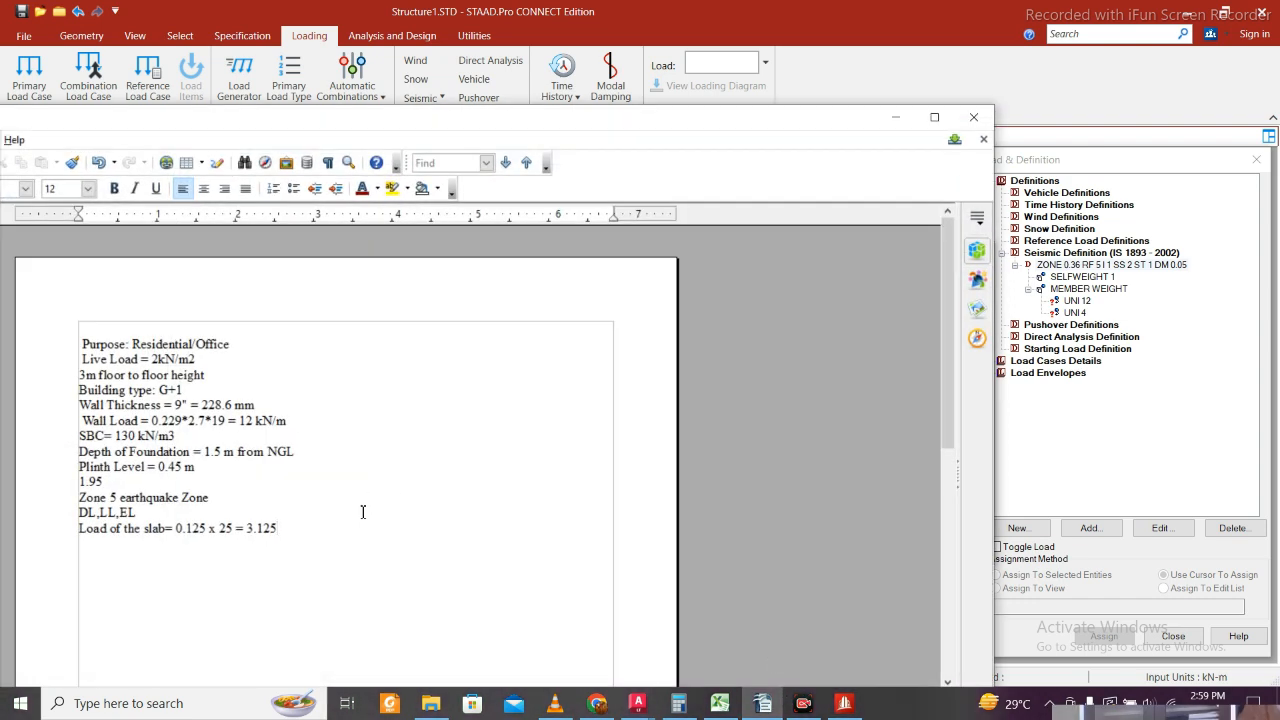
text(kN/m)
- Add the line "LL Load for SL consideration:" below the slab load in the design notes
key(Return)
click(334, 531)
text(Load)
key(Home)
text(LL Load for SL )
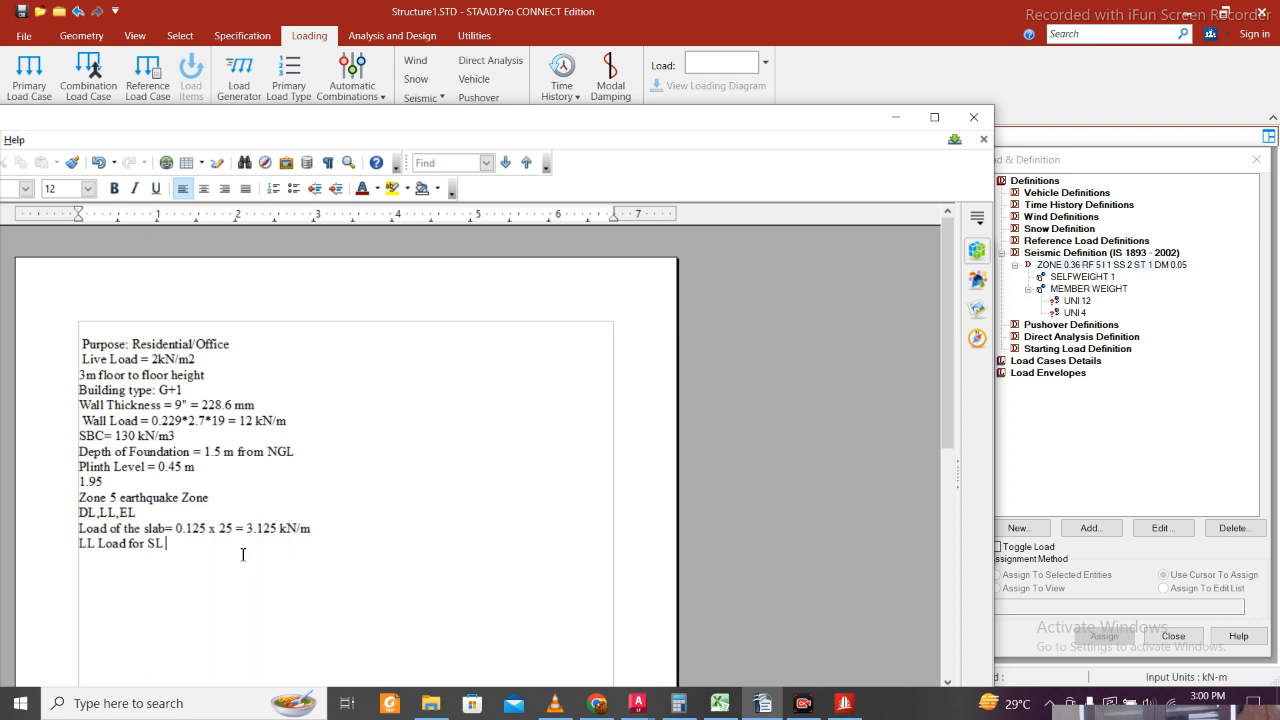
text(consideration:)
click(770, 708)
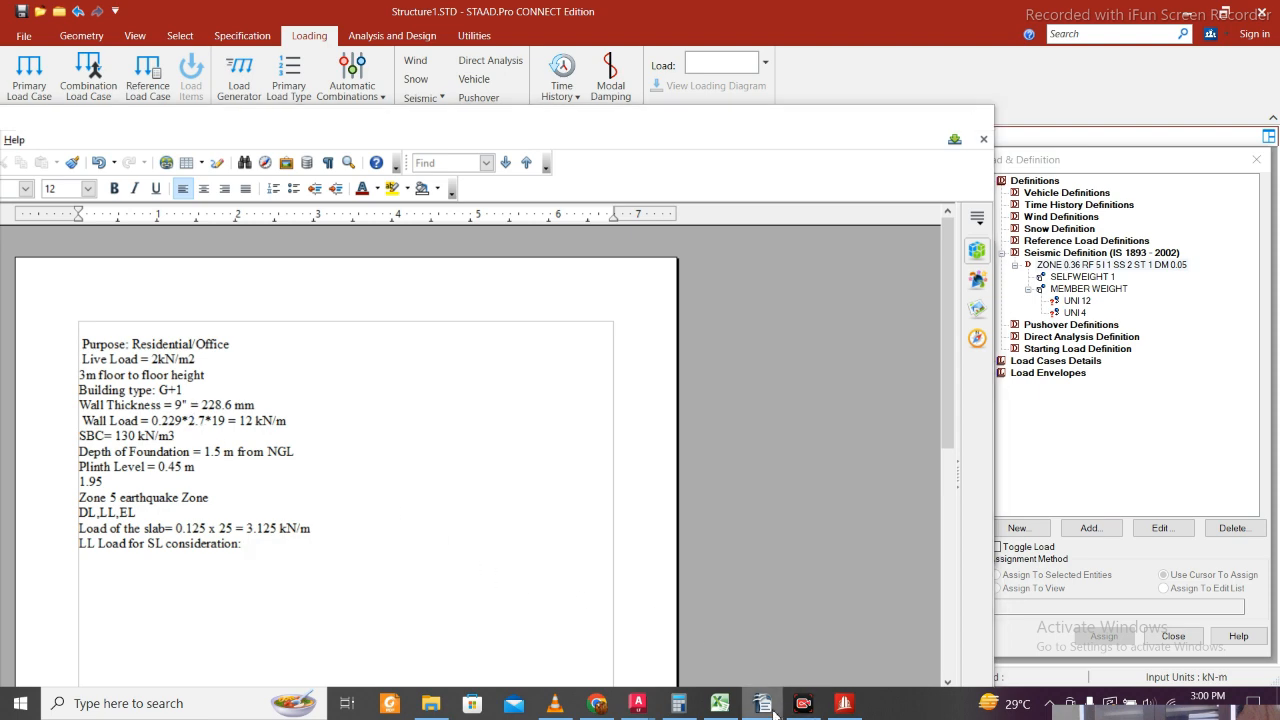
click(763, 705)
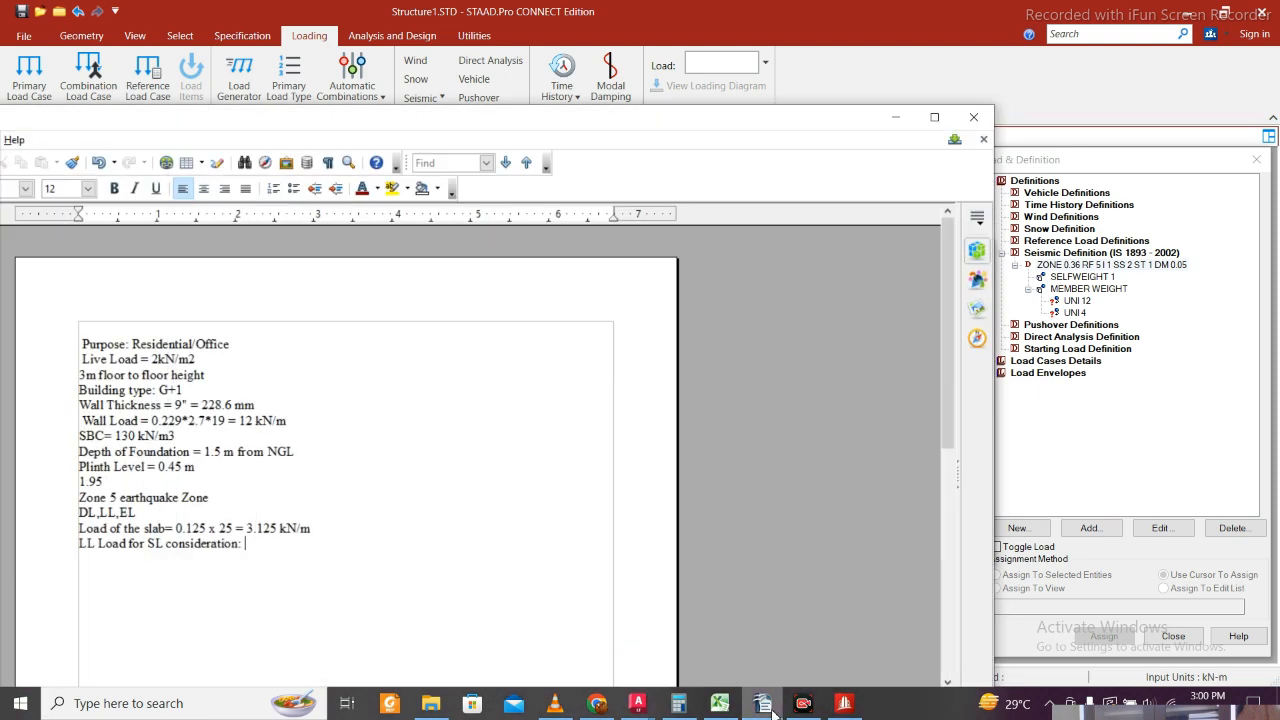
- Multiply 0.25 by 2 in Calculator to get the reduced live load and return to the notes
click(679, 705)
key(Escape)
text(.2)
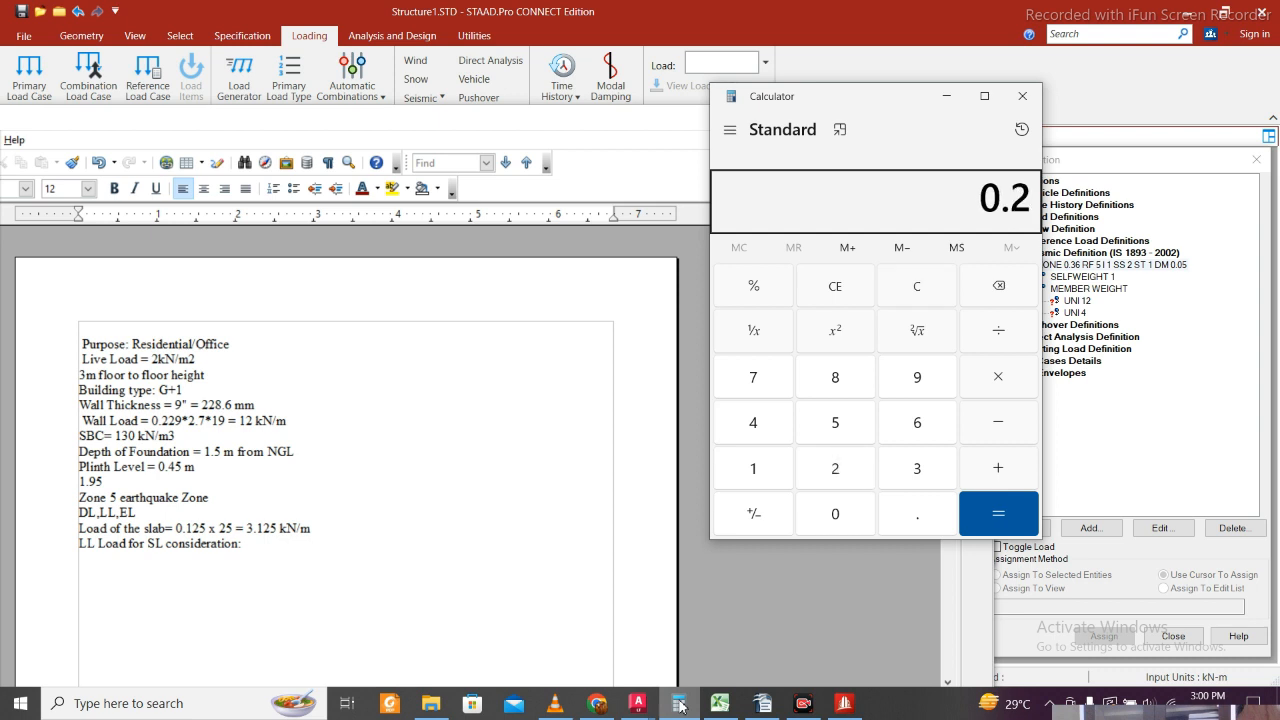
text(5*)
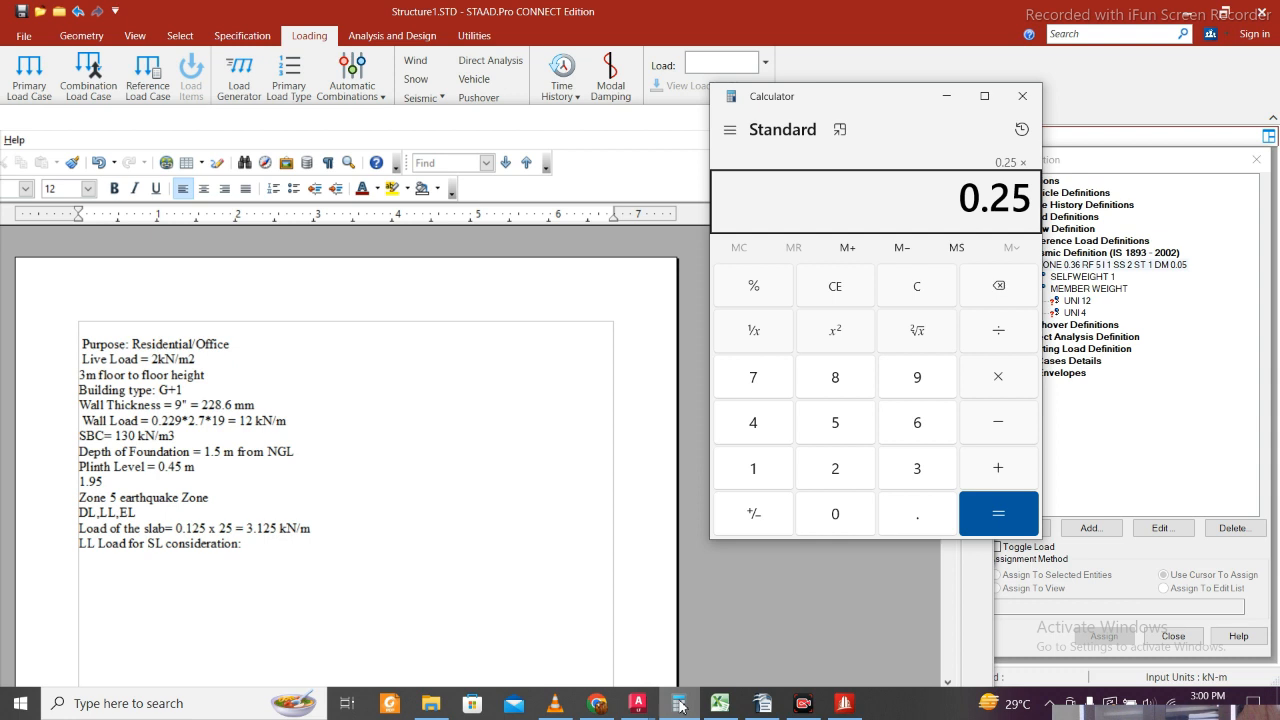
text(2)
key(Return)
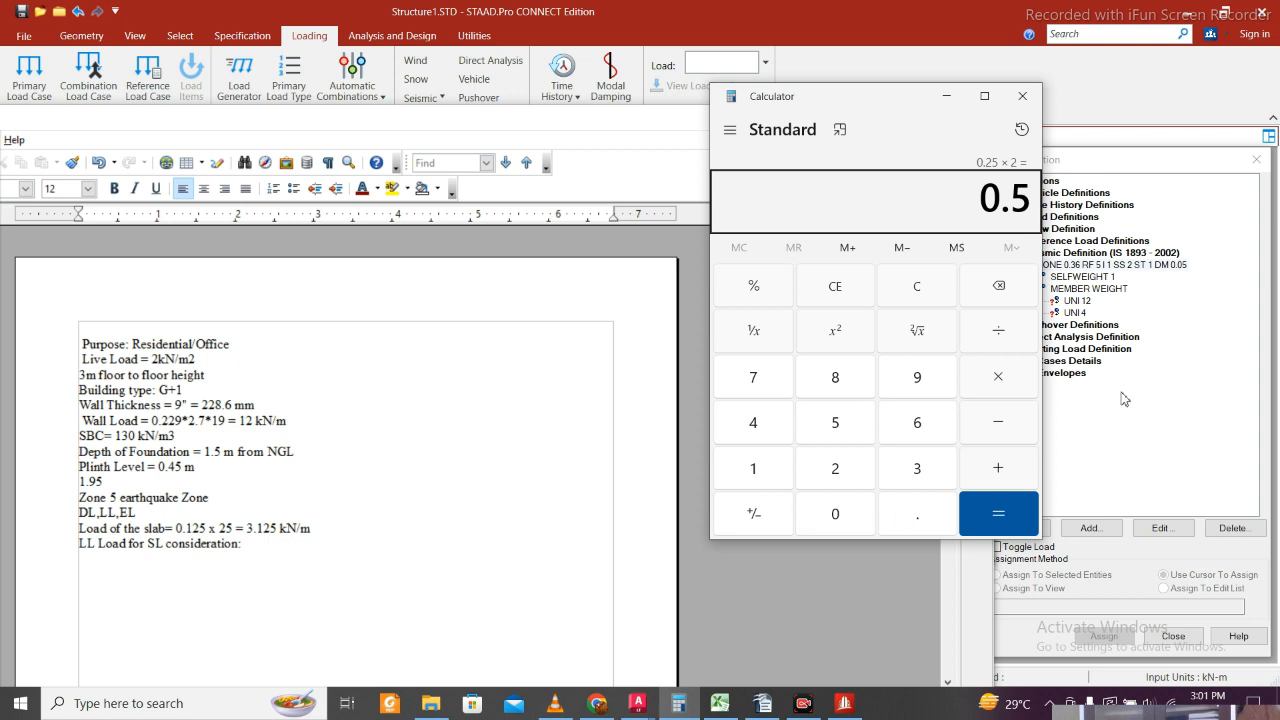
click(946, 97)
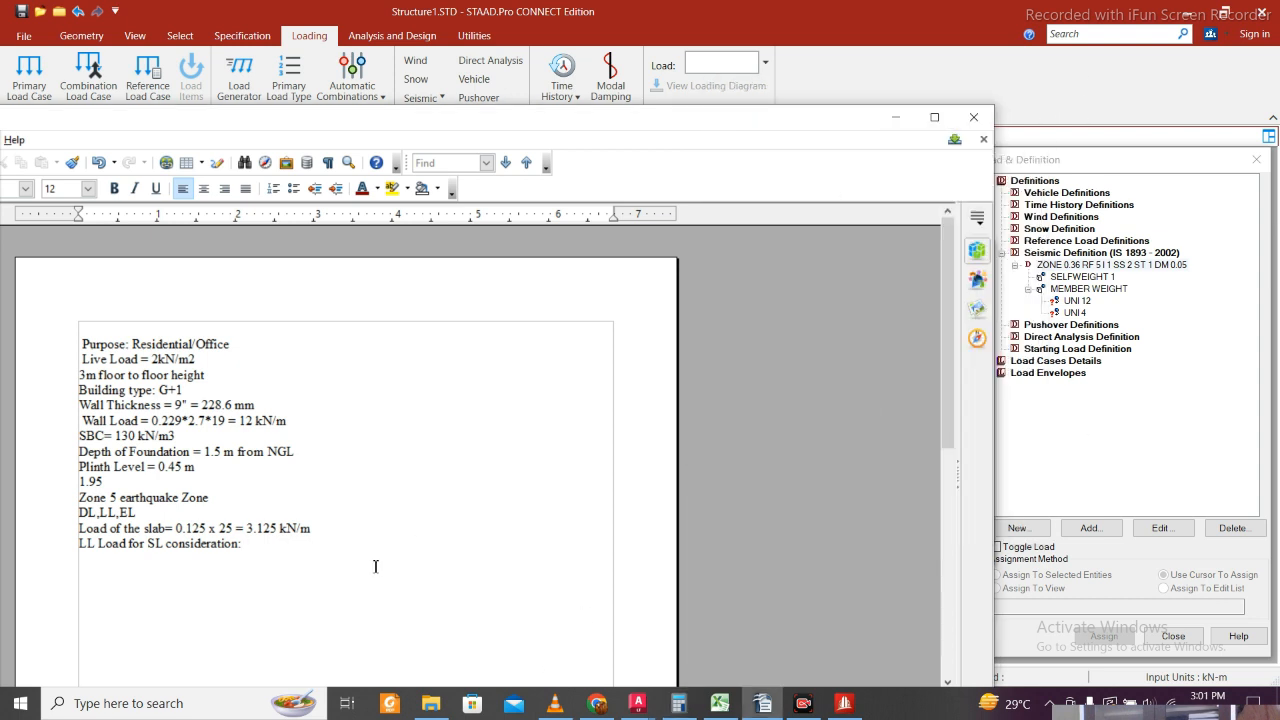
- Complete the live load line for seismic consideration with the value 0.5 kn/m2
text(0.5)
text( kn)
text(?m)
text(2)
key(Left)
key(Left)
key(Left)
key(Left)
key(shift+Right)
text(/)
- Add the lines "Floor Finish load = 0.5kN/m" and "total load for earthquake=" at the end of the notes
click(334, 528)
text(Floor Finish load )
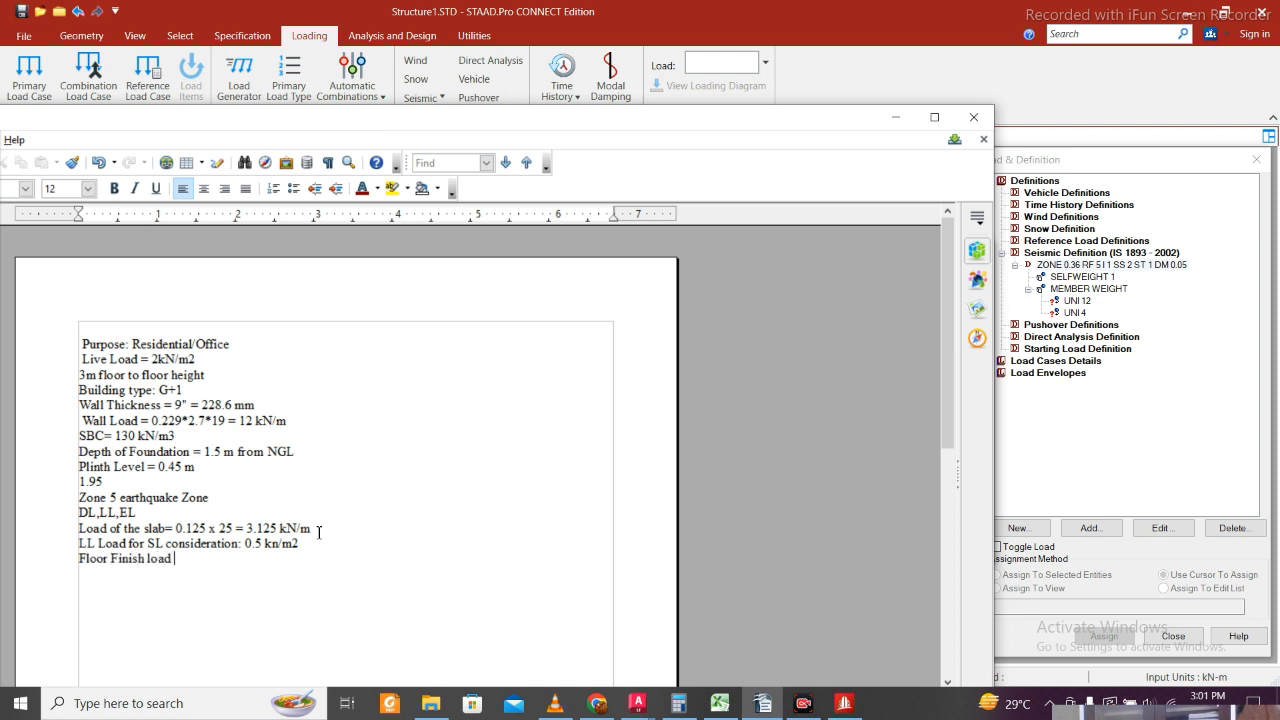
text(= 0.5kN/m)
key(Return)
text(total load fo)
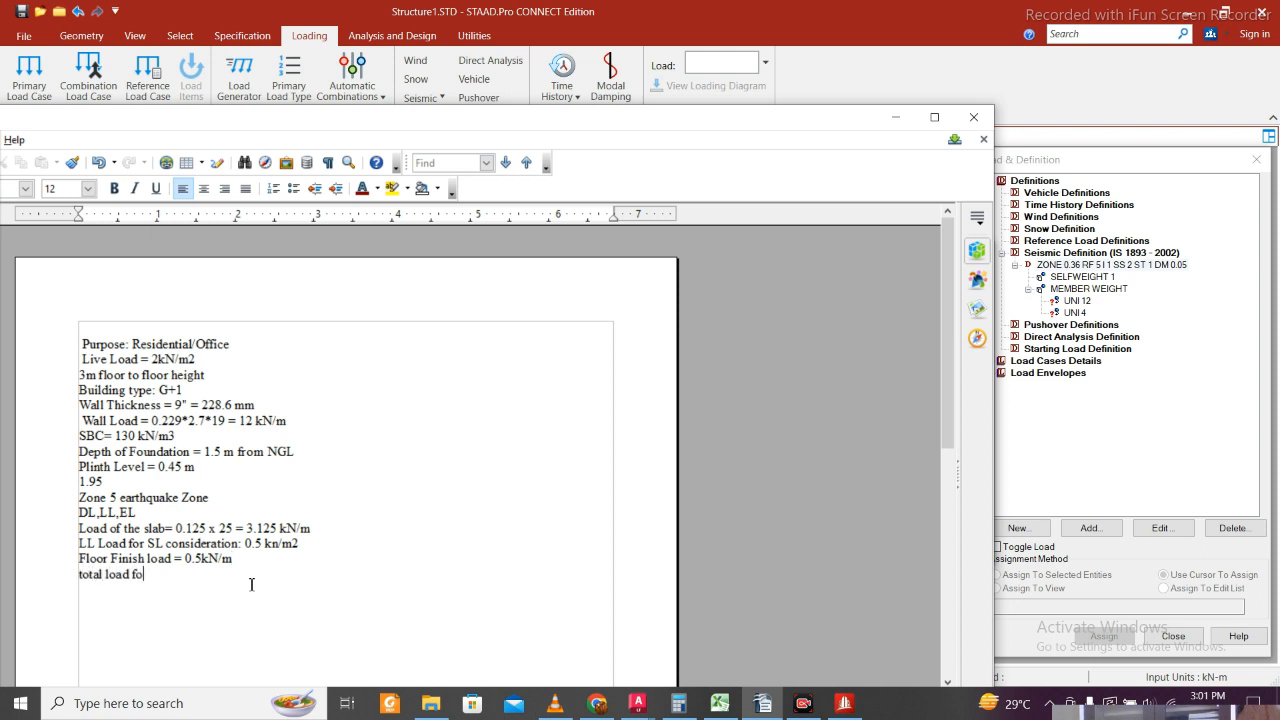
text(r earthquake=)
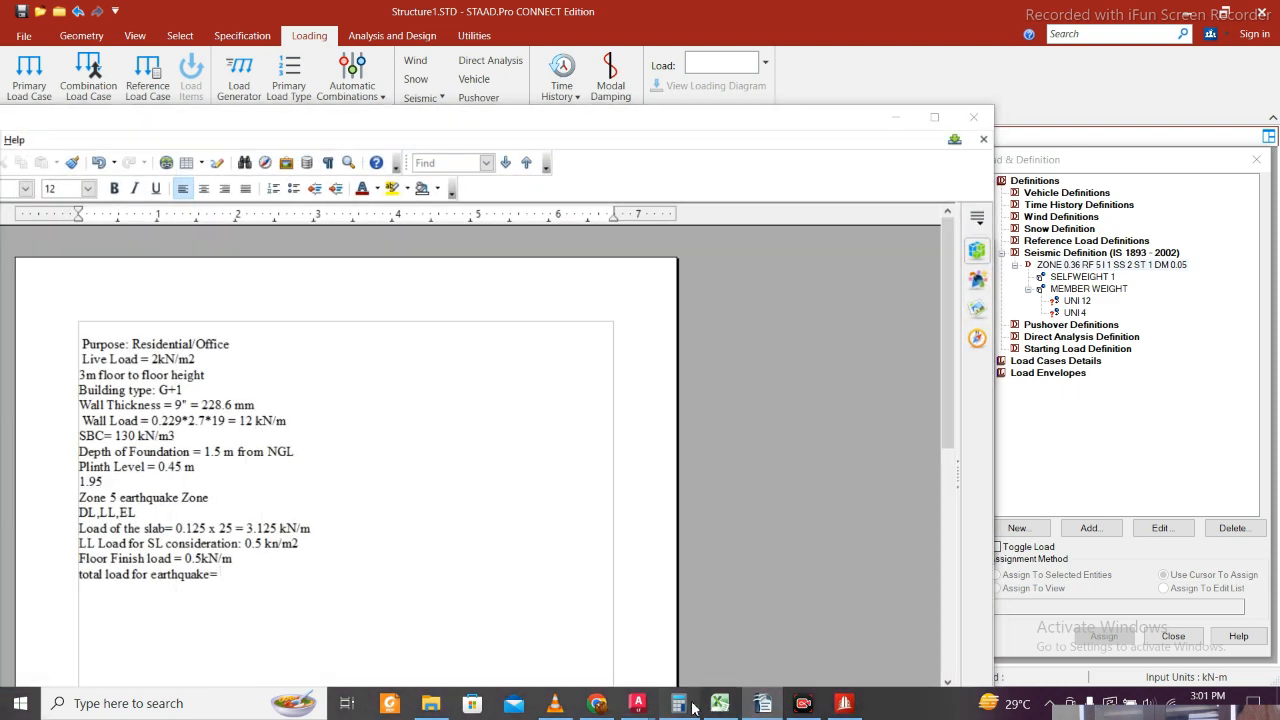
- Sum 3.125, 0.5 and 0.5 in Calculator and enter 4.125 kN/m2 as the total earthquake load in the notes
click(690, 705)
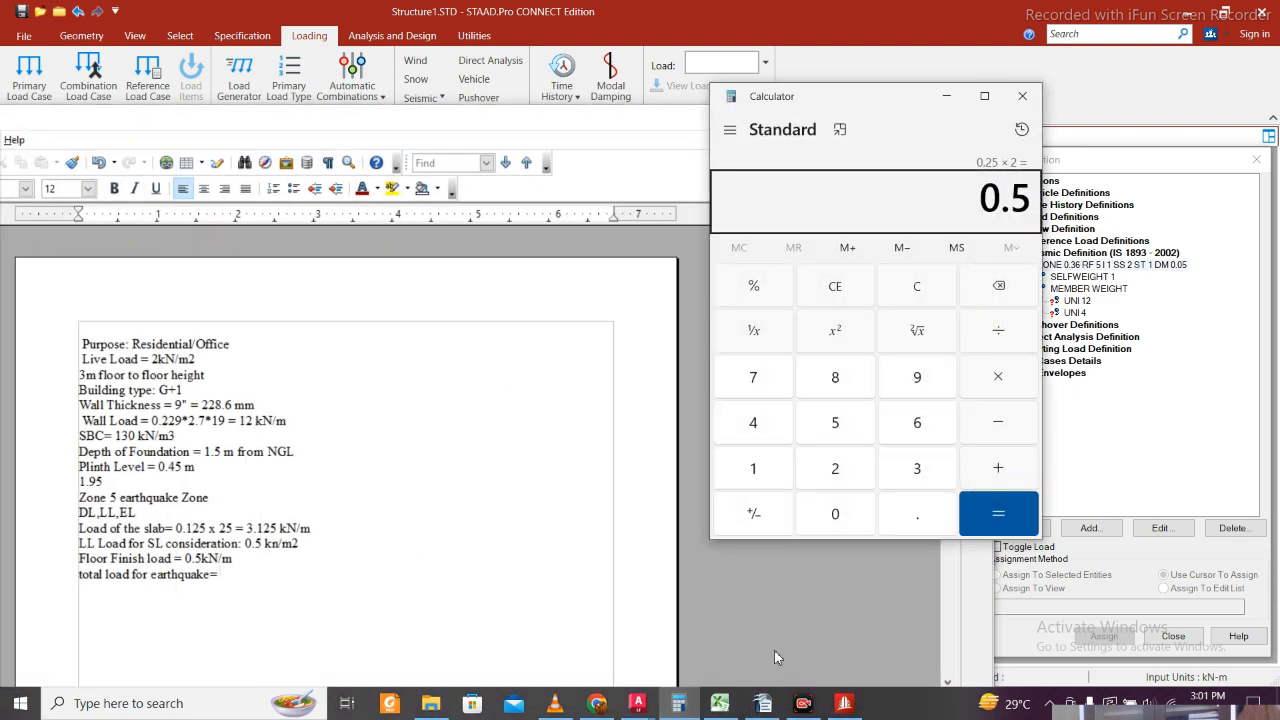
key(Escape)
text(3.125)
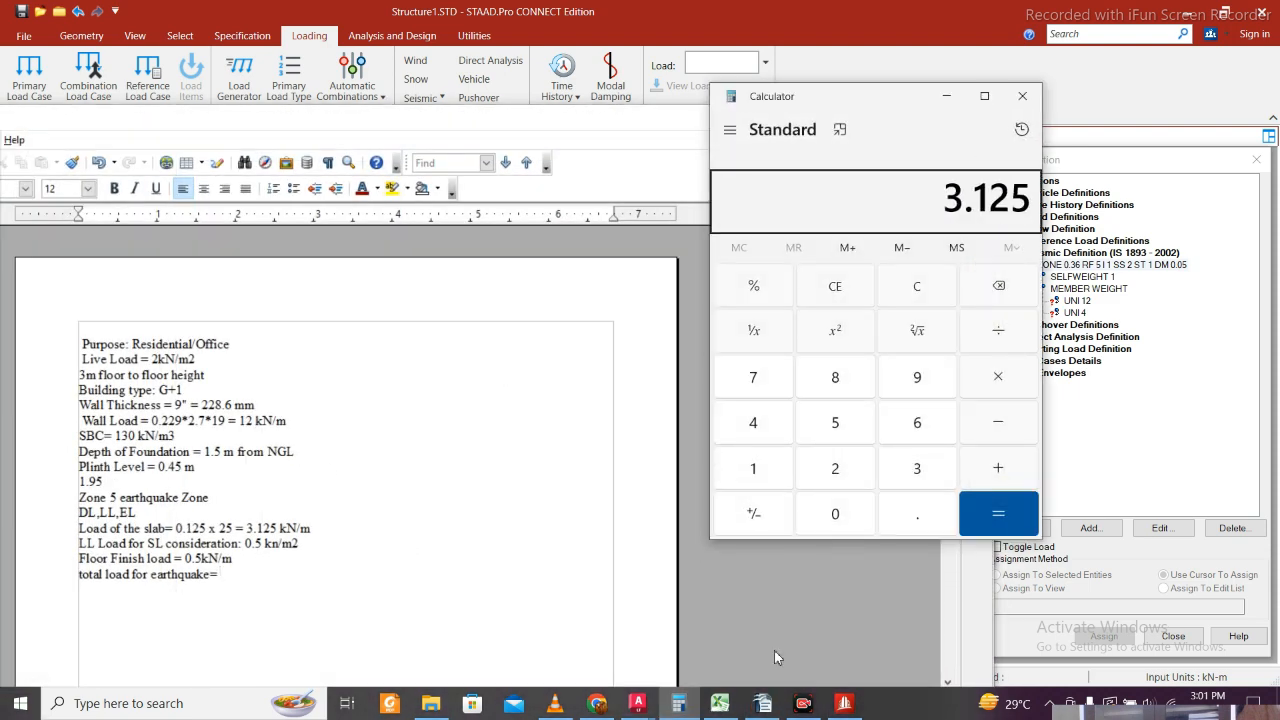
text(+0.5+)
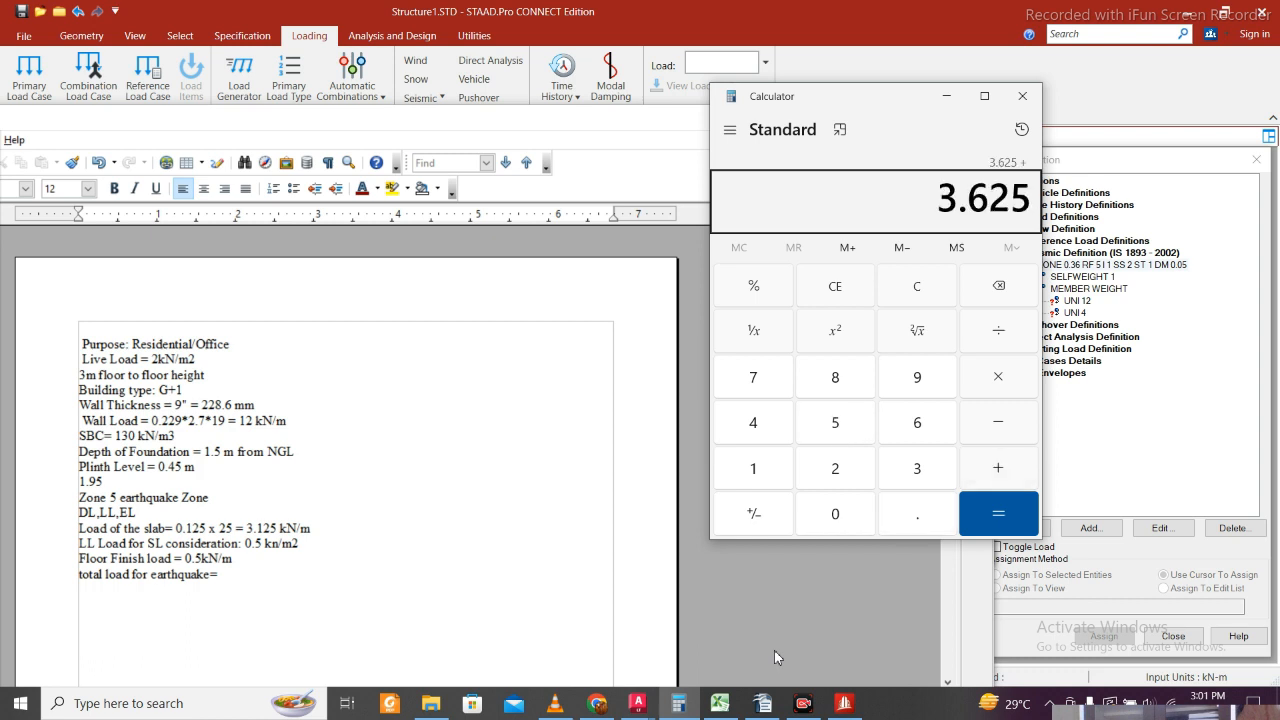
text(0.5)
key(Return)
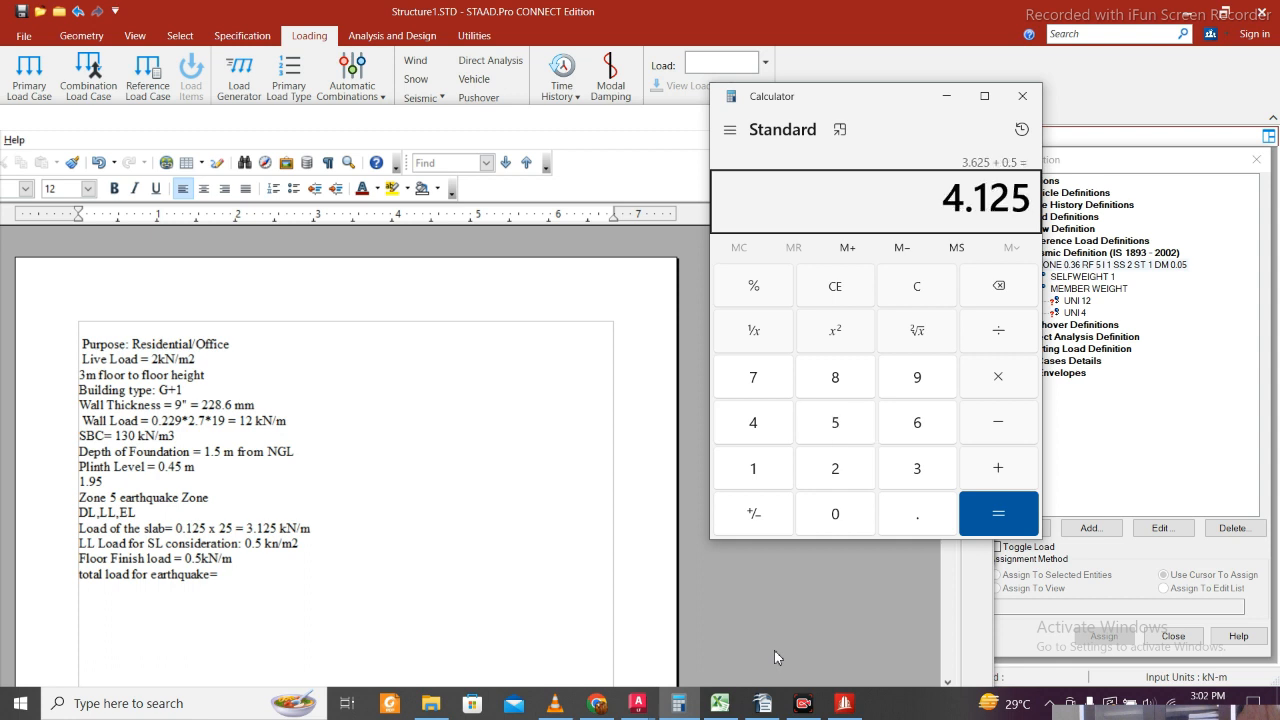
click(946, 96)
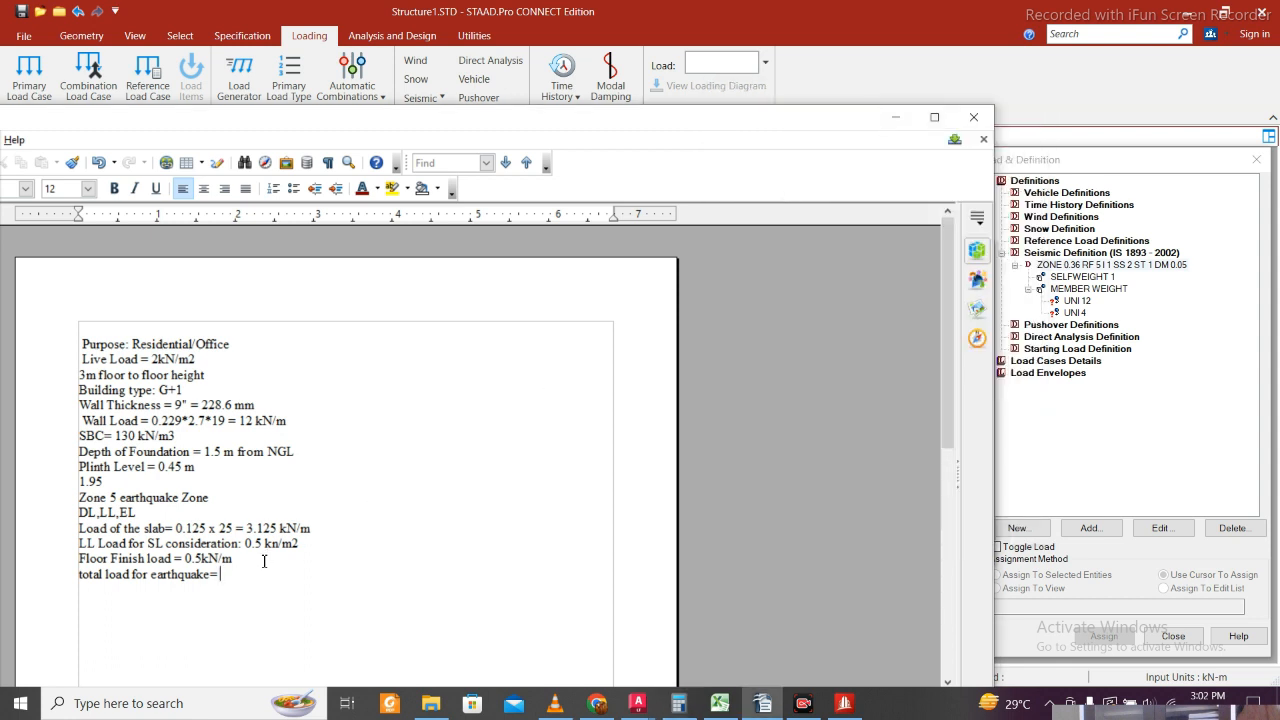
text(.125 kN/m2)
click(895, 117)
- Add an element weight with a pressure of 4.125 kN/m2 to the seismic definition in STAAD.Pro
click(748, 377)
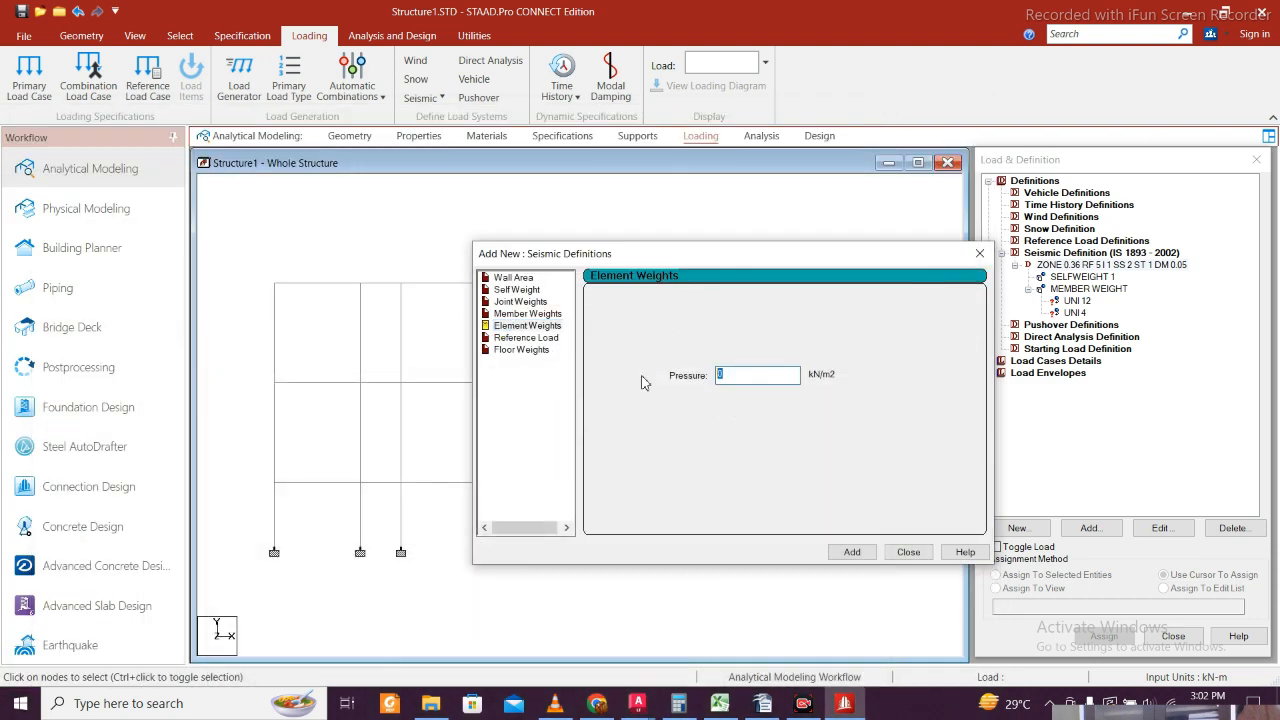
text(4.125)
click(855, 554)
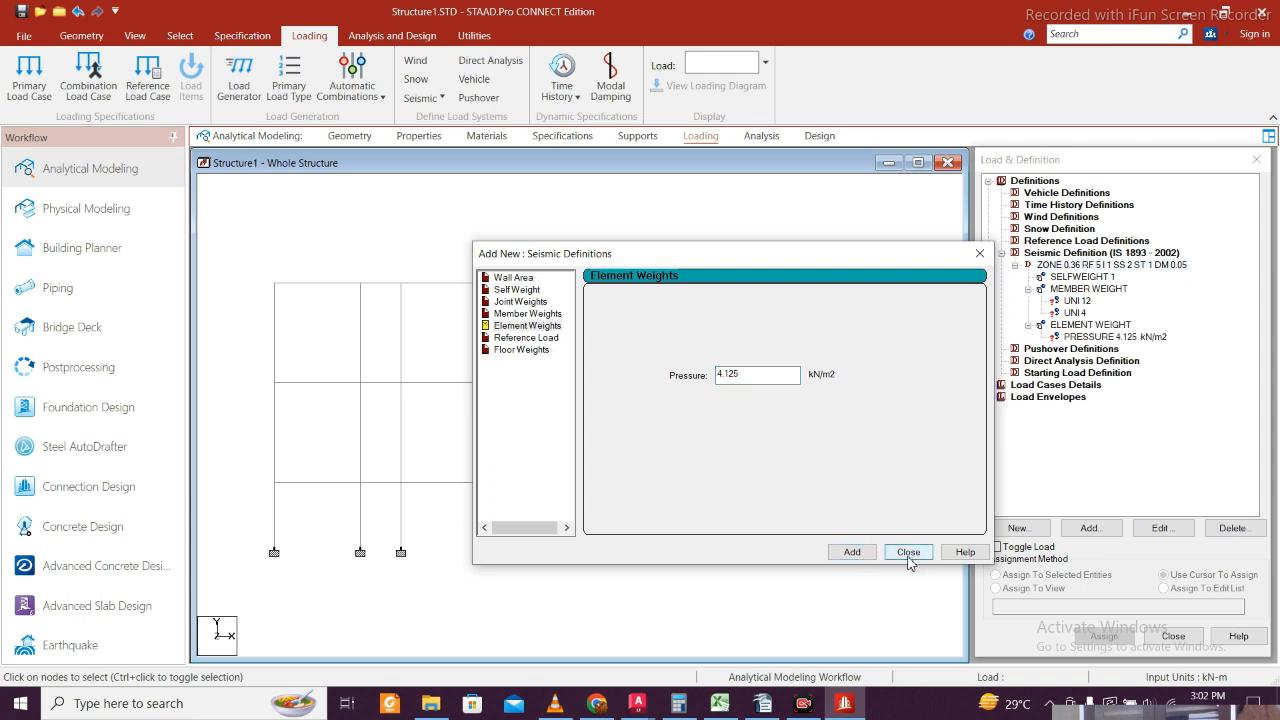
- Add a floor weight of 4.125 kN/m2 over the Y range 2.9 to 6.1 m to the seismic definition
click(518, 350)
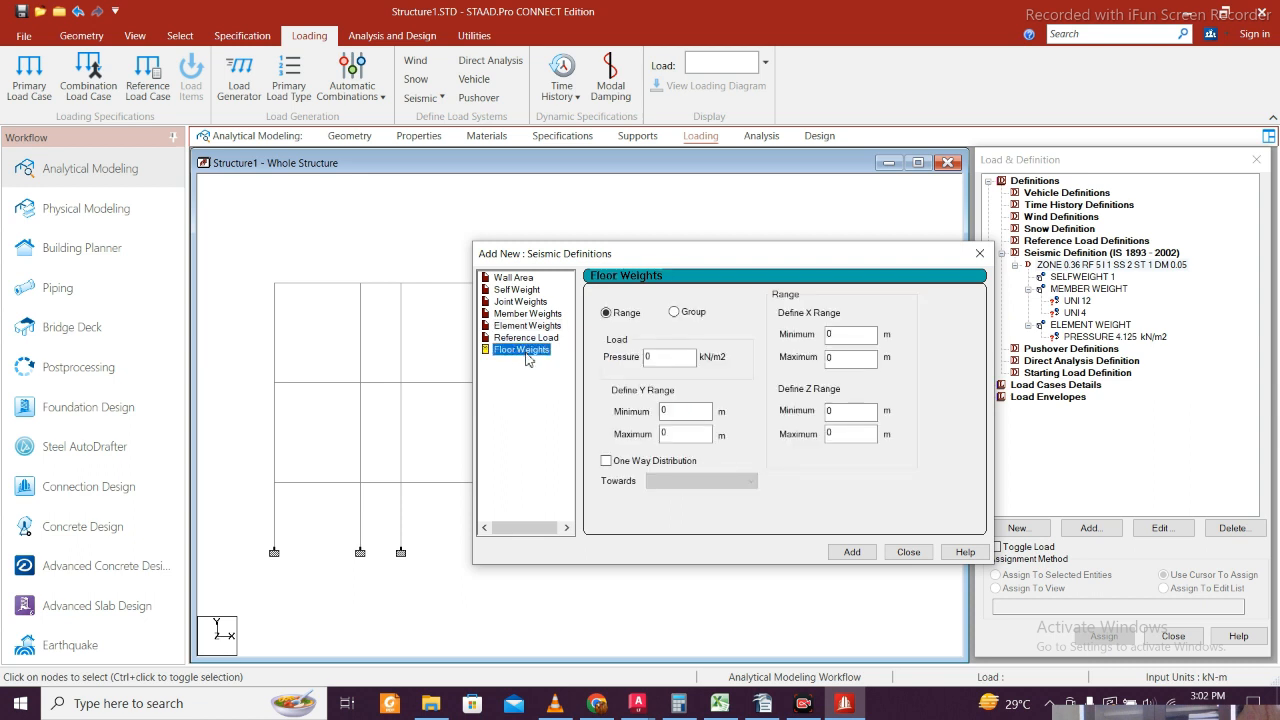
key(Tab)
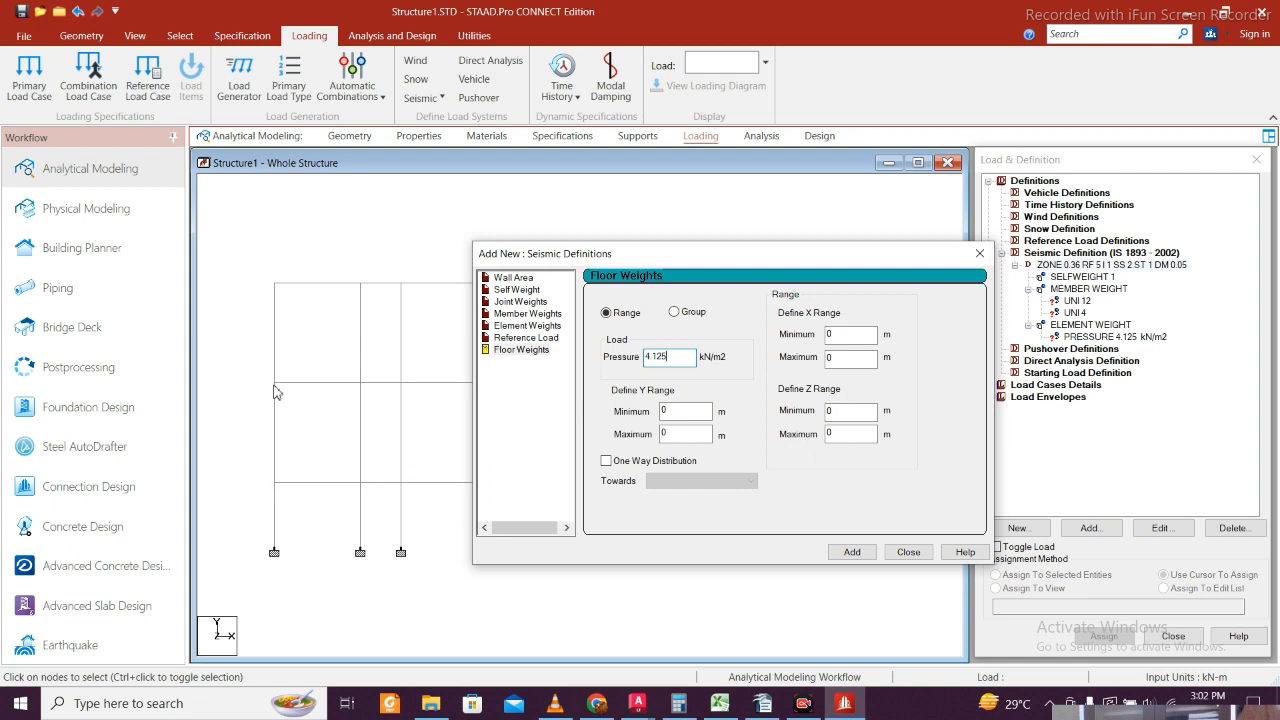
double_click(676, 411)
text(2.9)
click(849, 553)
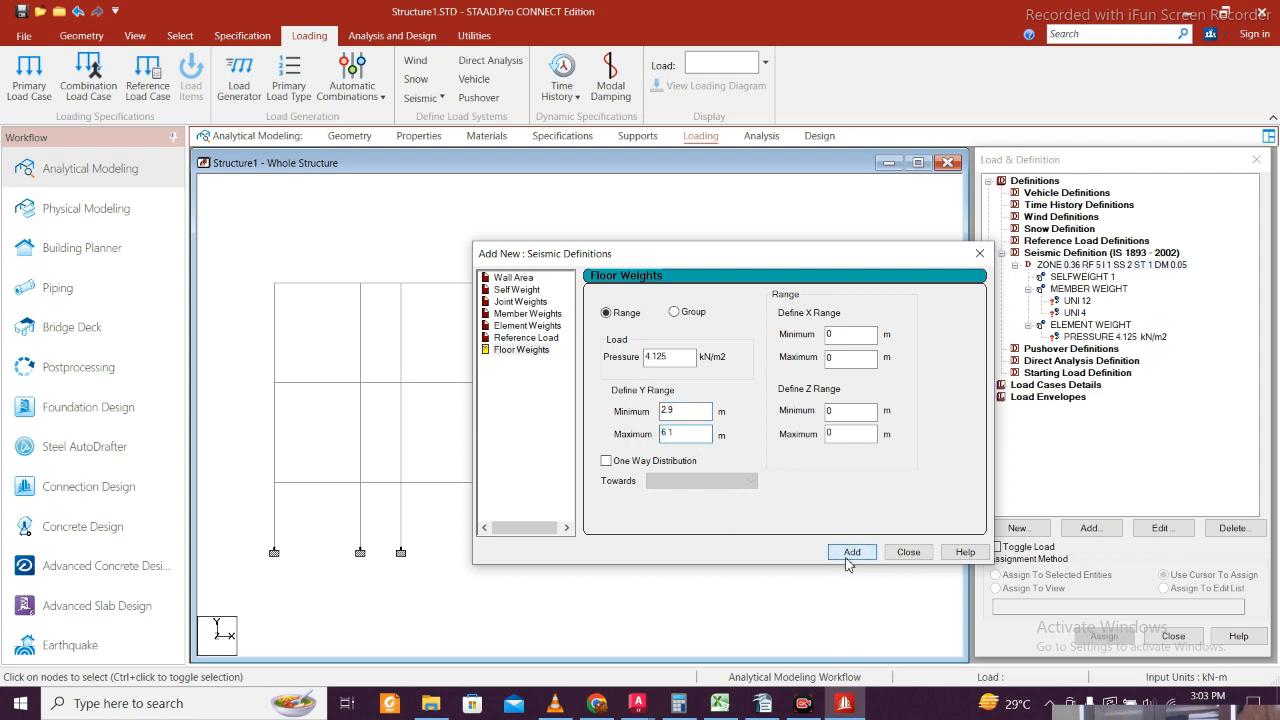
click(908, 553)
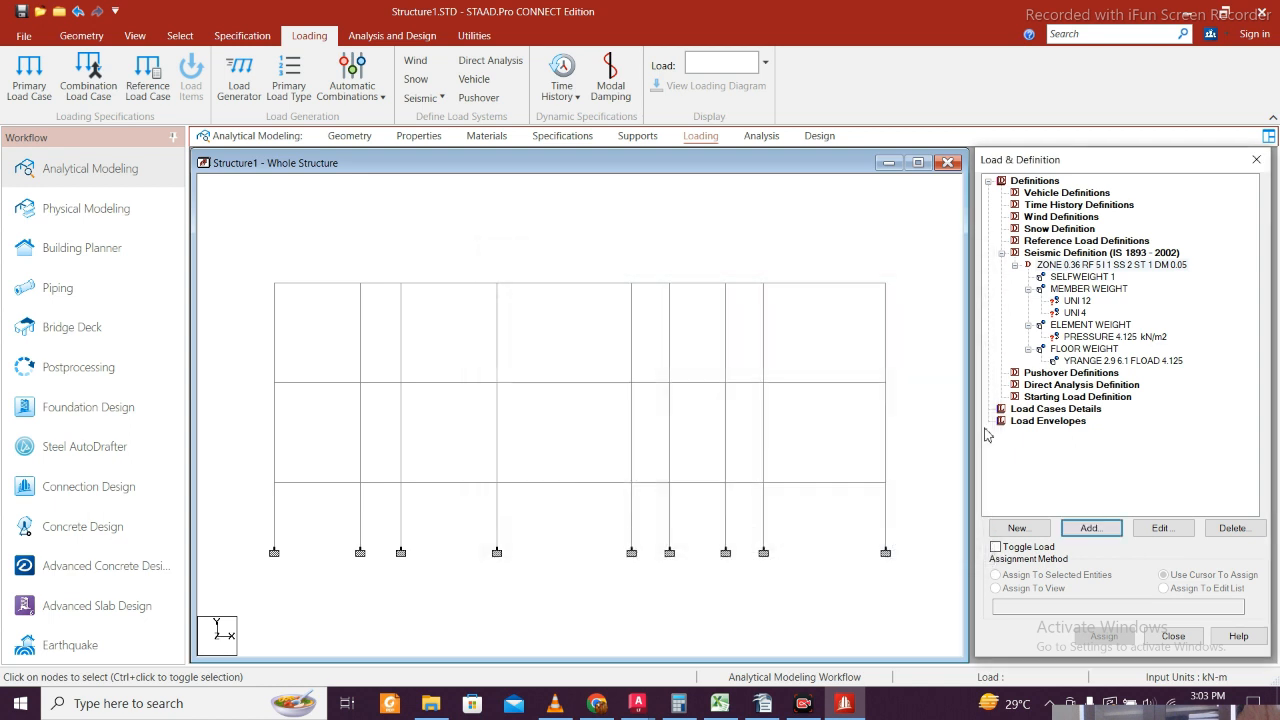
- Delete the element weight from the seismic definition
click(1090, 326)
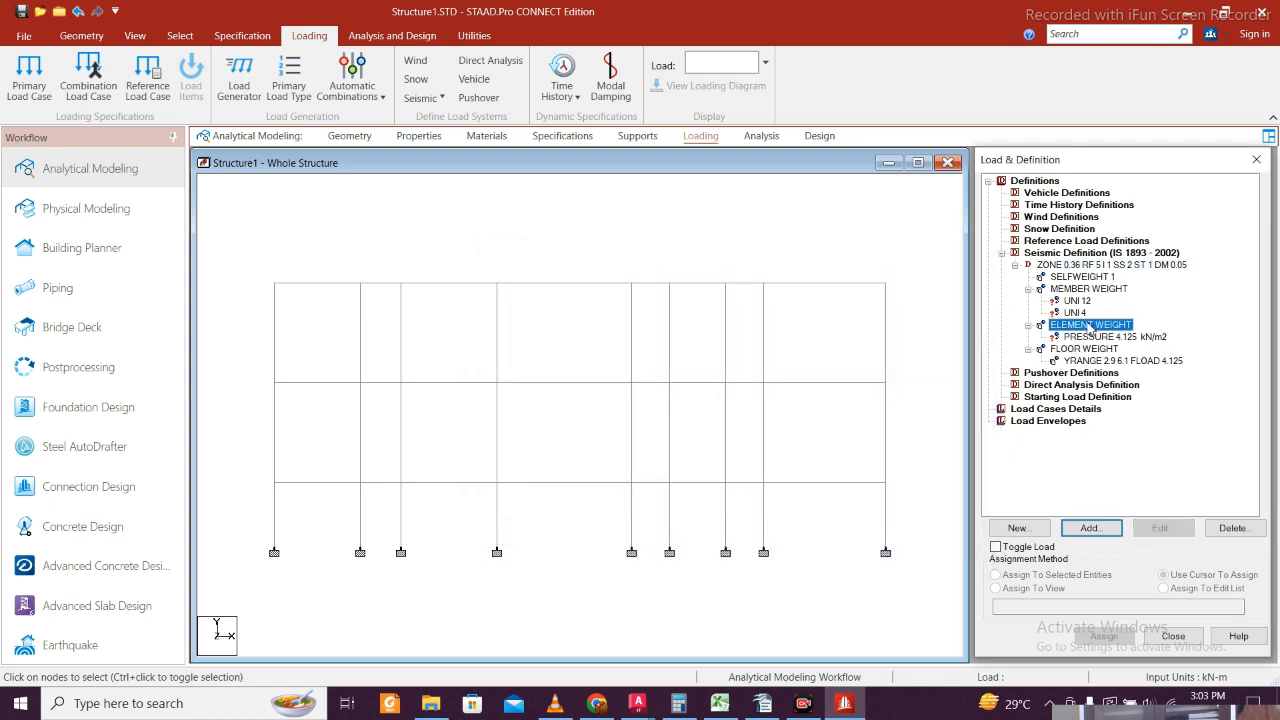
click(1238, 530)
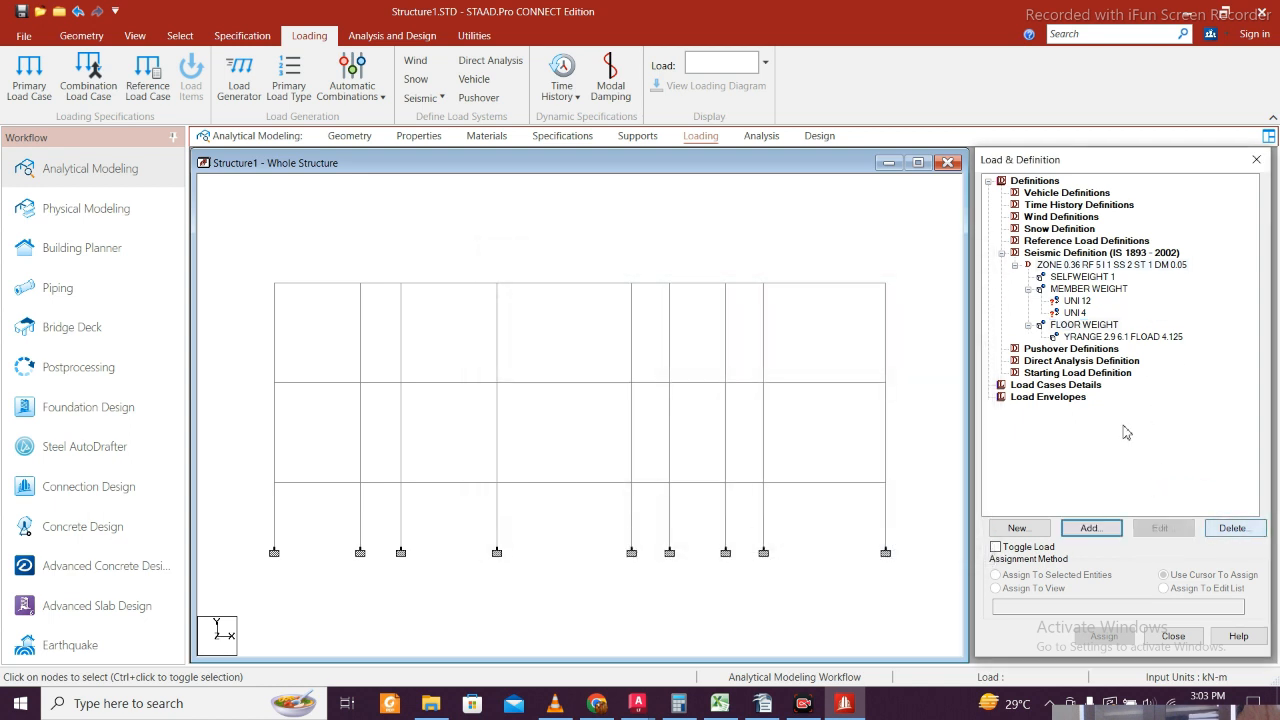
click(1088, 338)
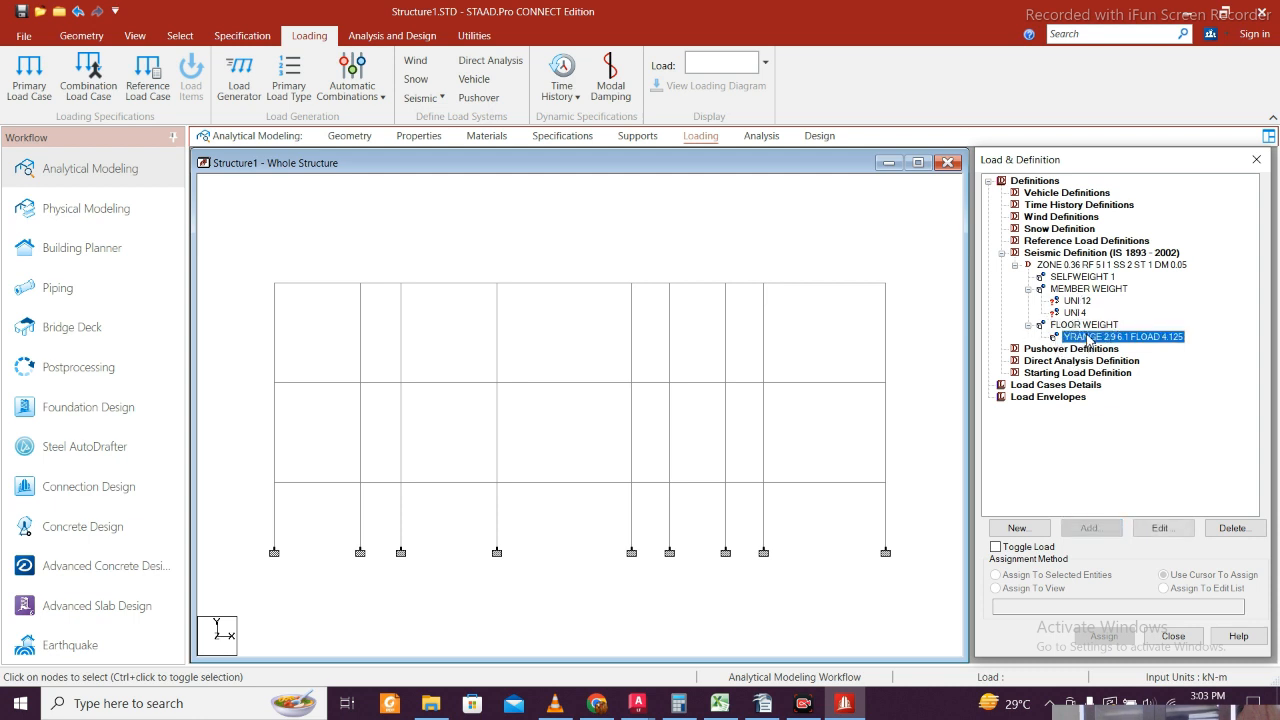
- Add primary load case 1 with loading type Seismic and the title SLX
click(1040, 386)
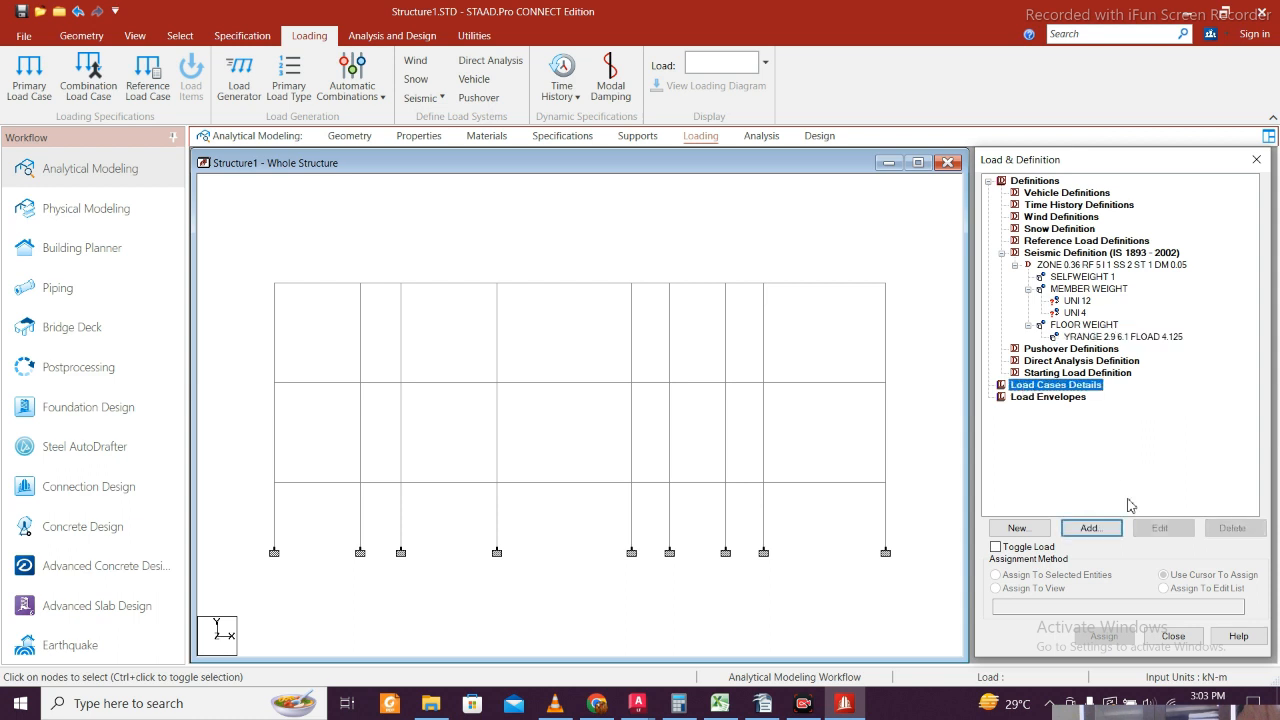
click(1088, 528)
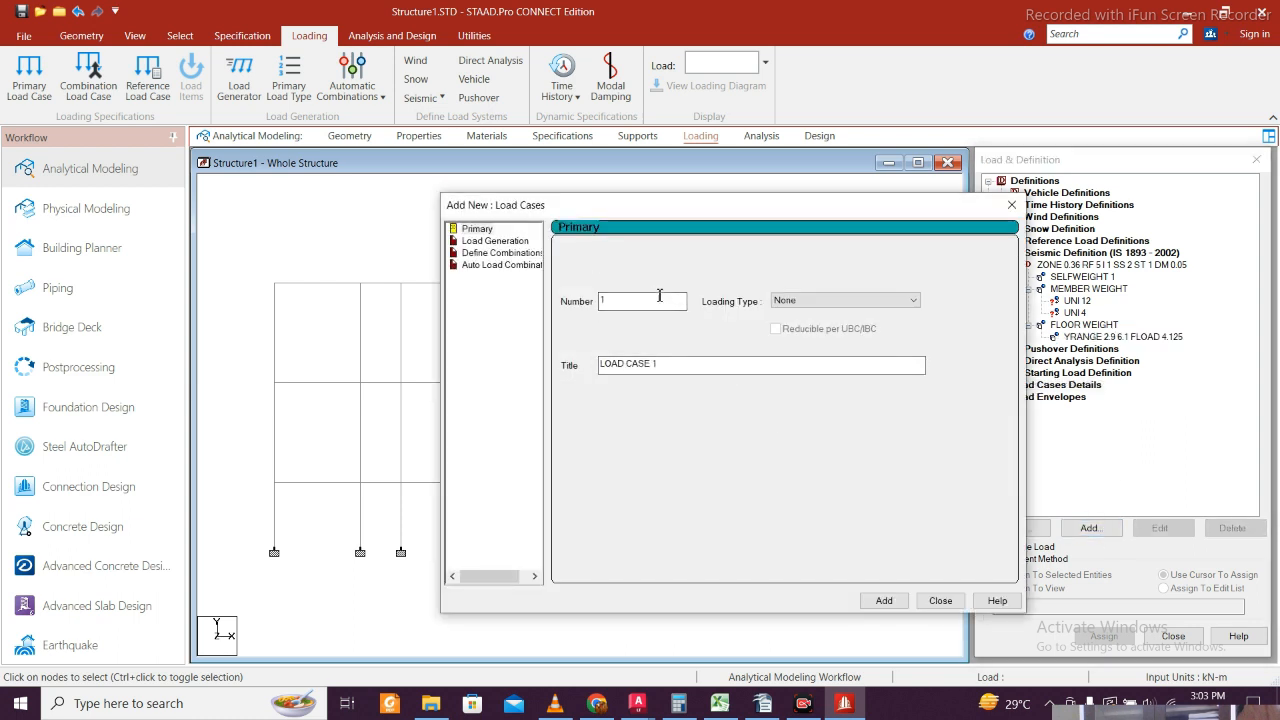
click(845, 300)
click(824, 316)
drag(658, 365, 575, 365)
click(876, 302)
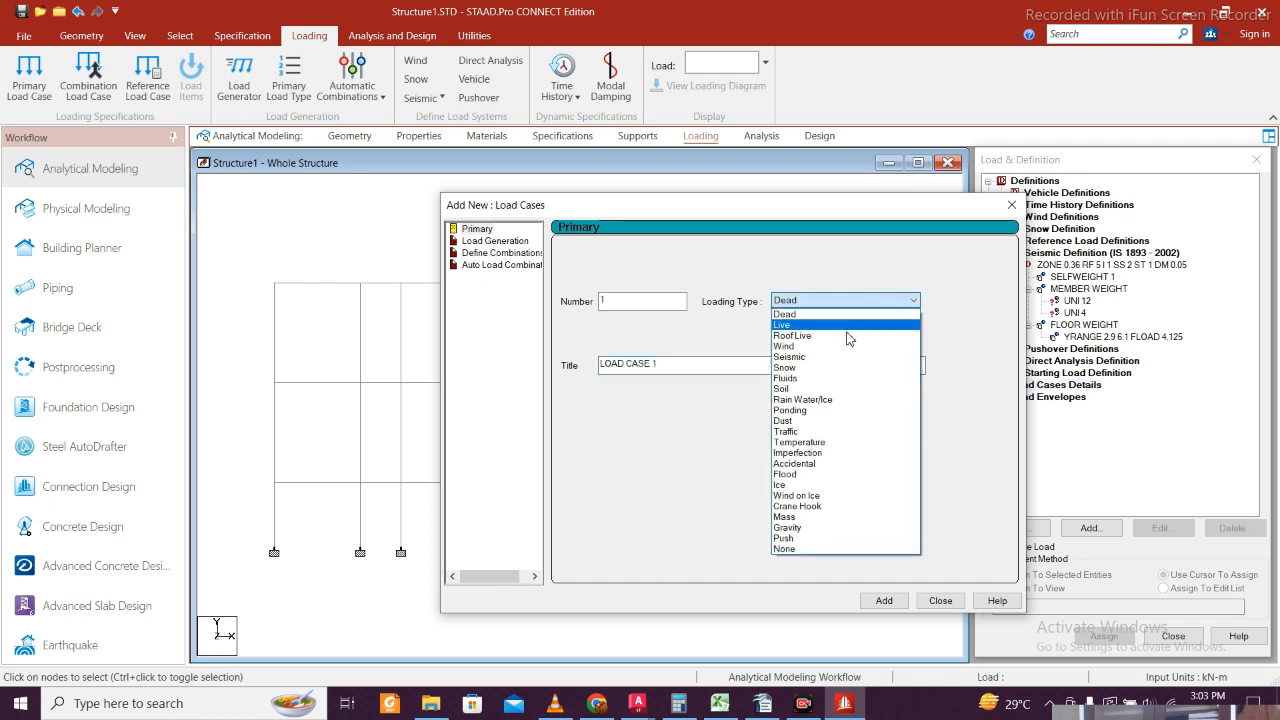
click(796, 365)
click(796, 363)
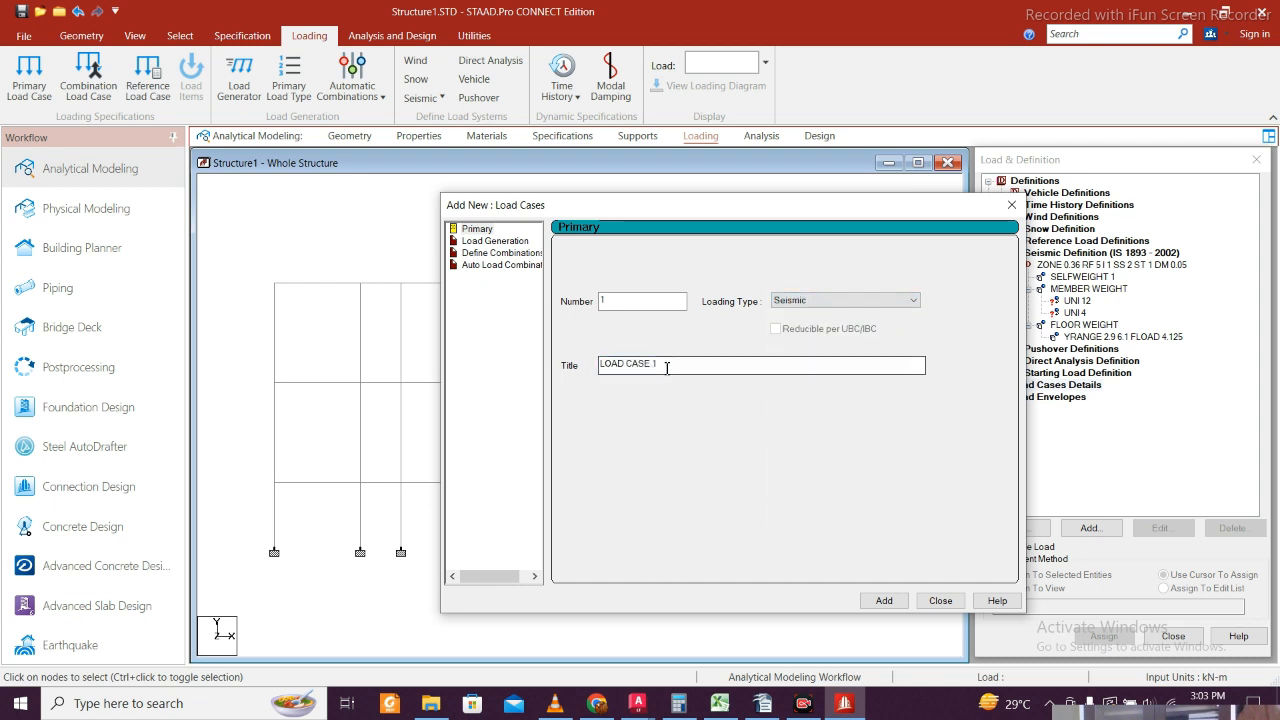
drag(658, 364, 531, 363)
text(S)
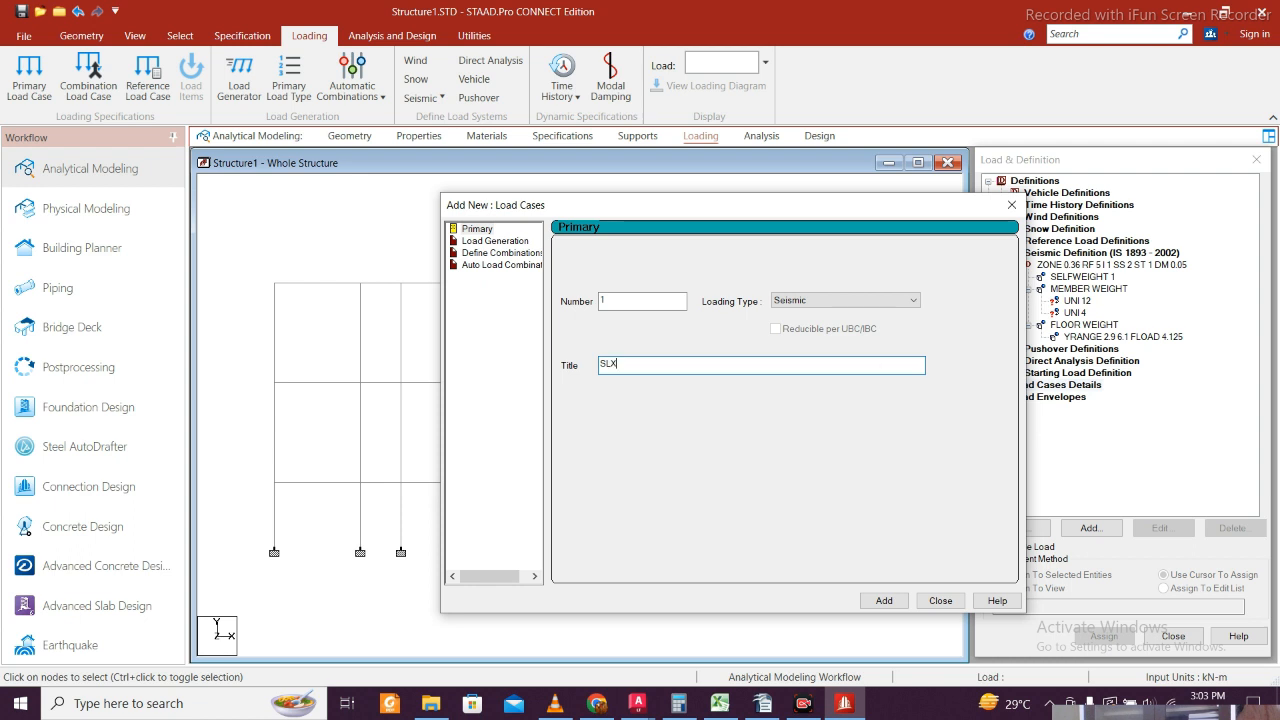
text(LX)
click(885, 600)
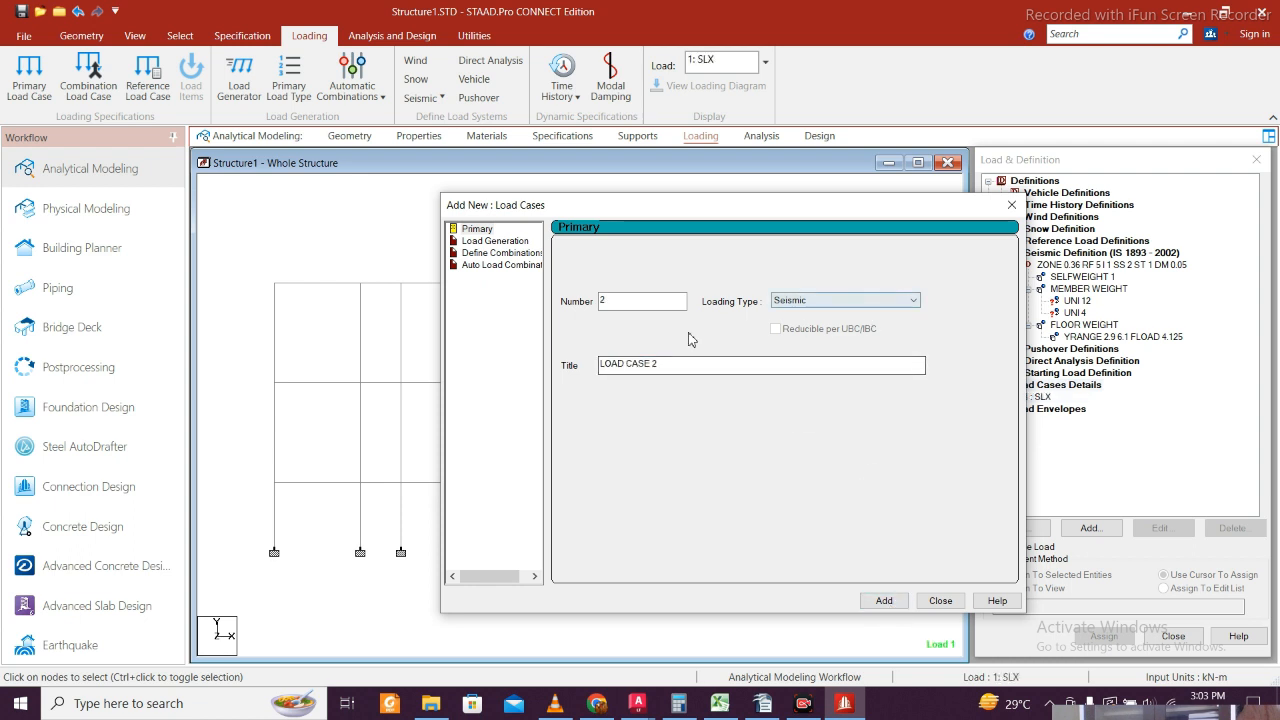
- Add primary load case 2 with loading type Seismic and the title SLZ
drag(658, 364, 414, 330)
text(SLZ)
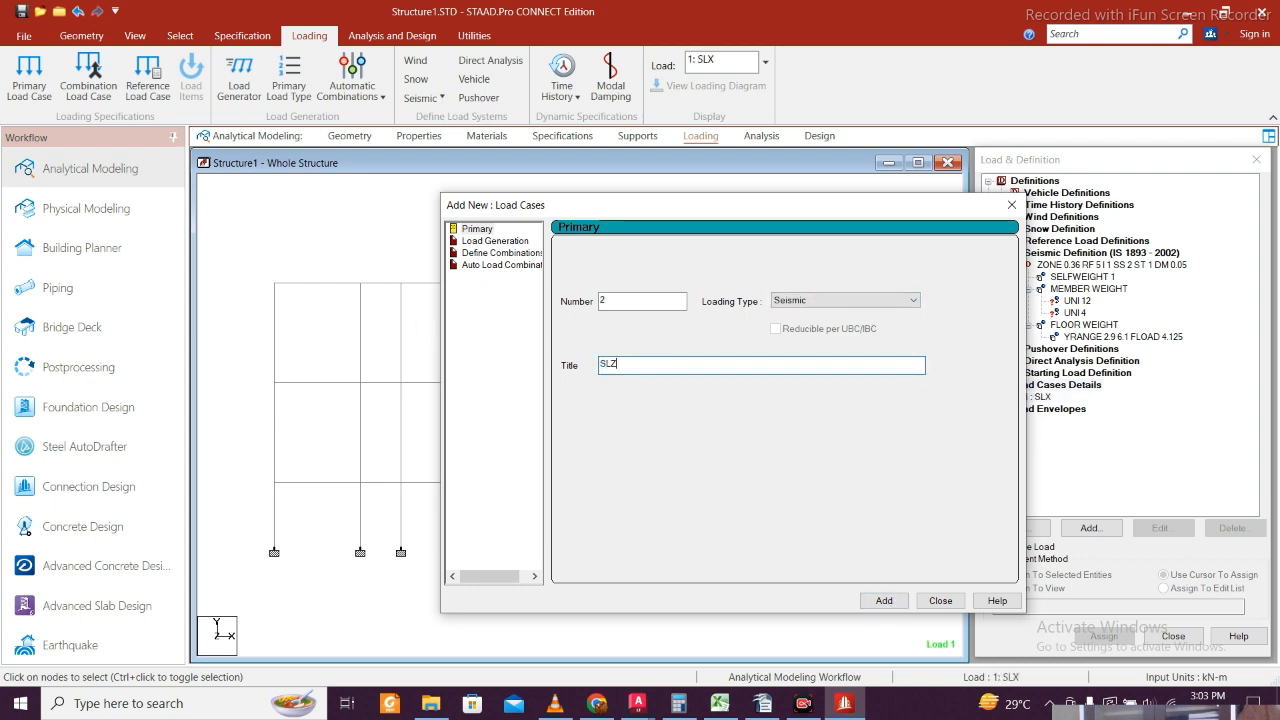
click(884, 600)
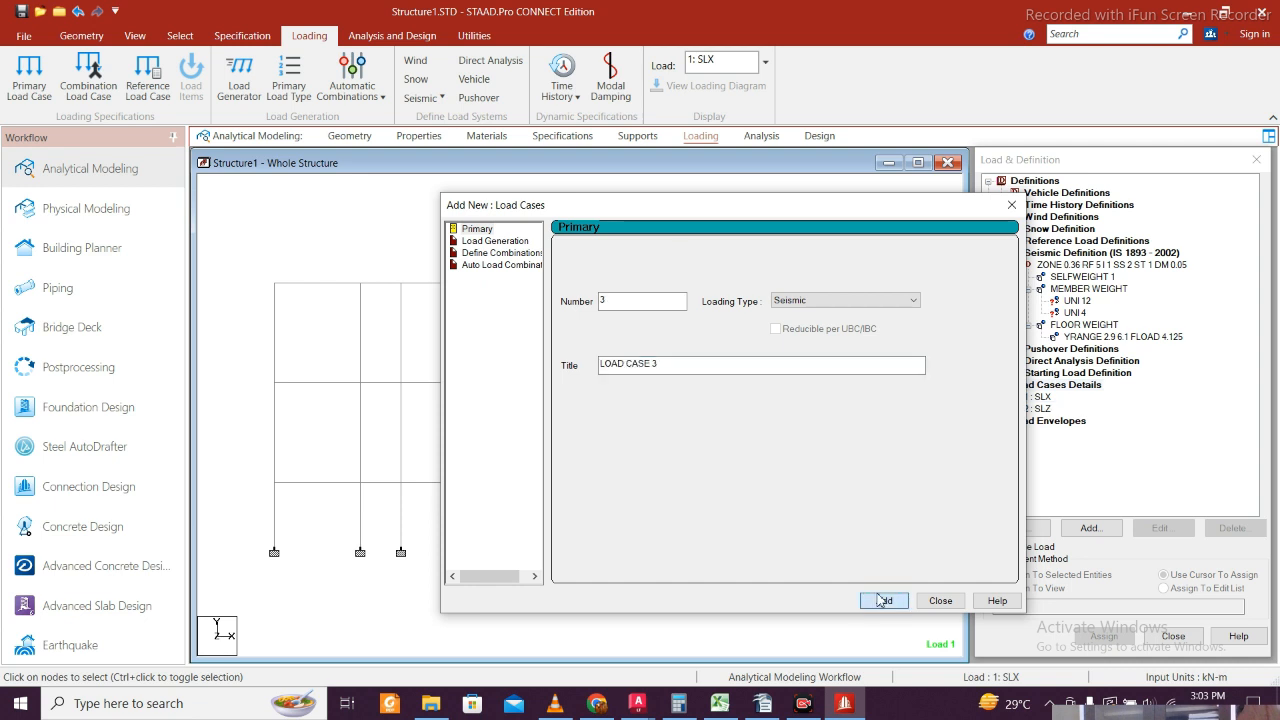
- Add primary load case 3 with loading type Dead and the title DL
click(833, 301)
click(800, 324)
drag(662, 364, 393, 316)
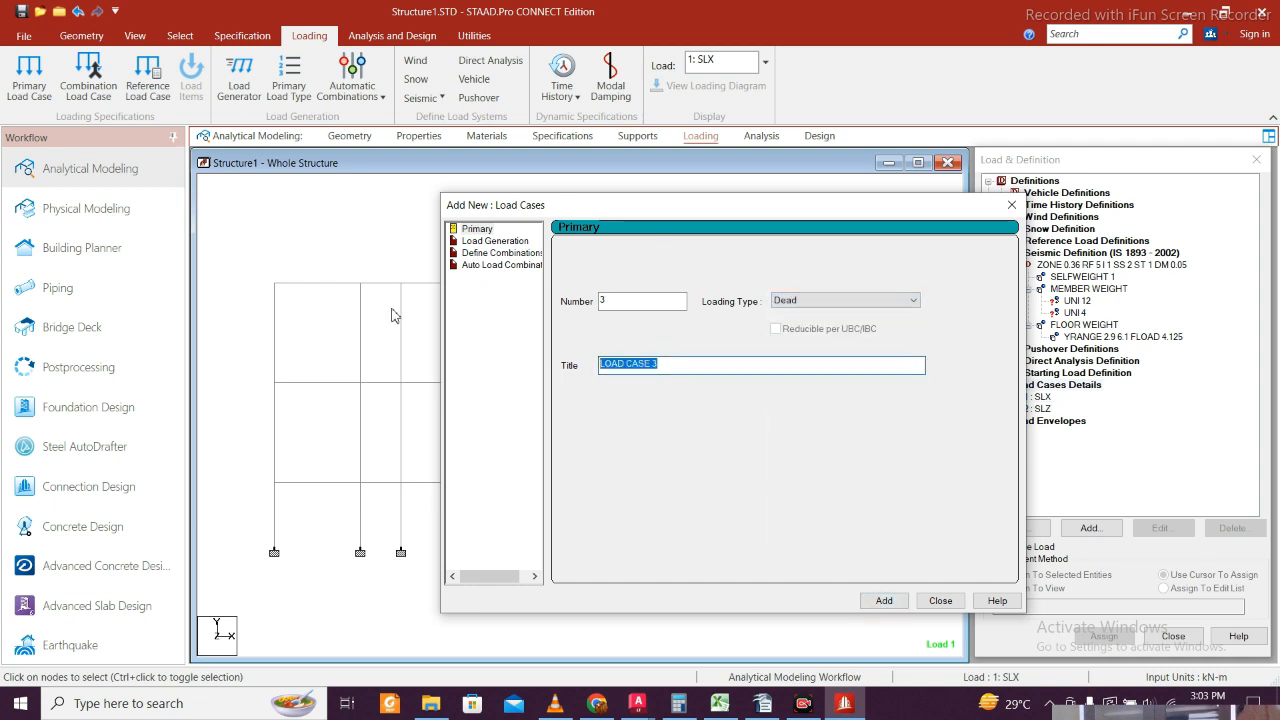
text(DL)
click(884, 600)
- Add primary load case 4 with loading type Live and the title LL, and finish adding load cases
click(856, 301)
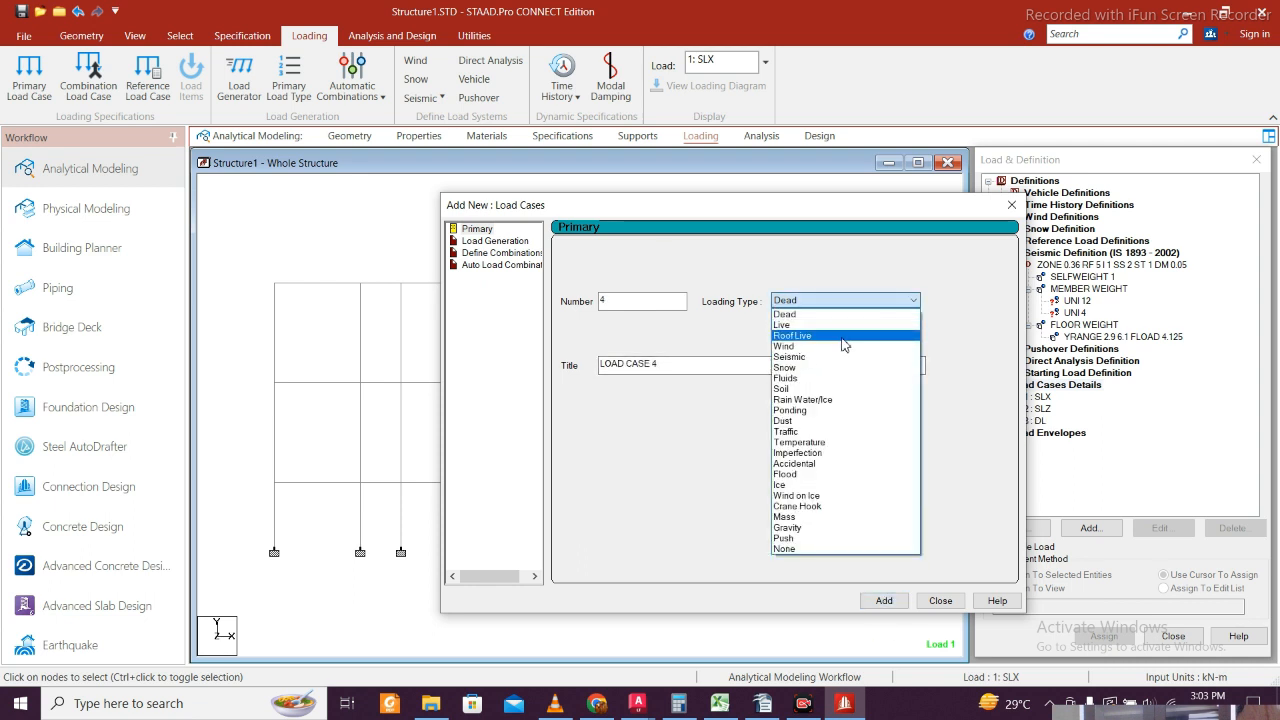
click(781, 325)
drag(690, 364, 599, 364)
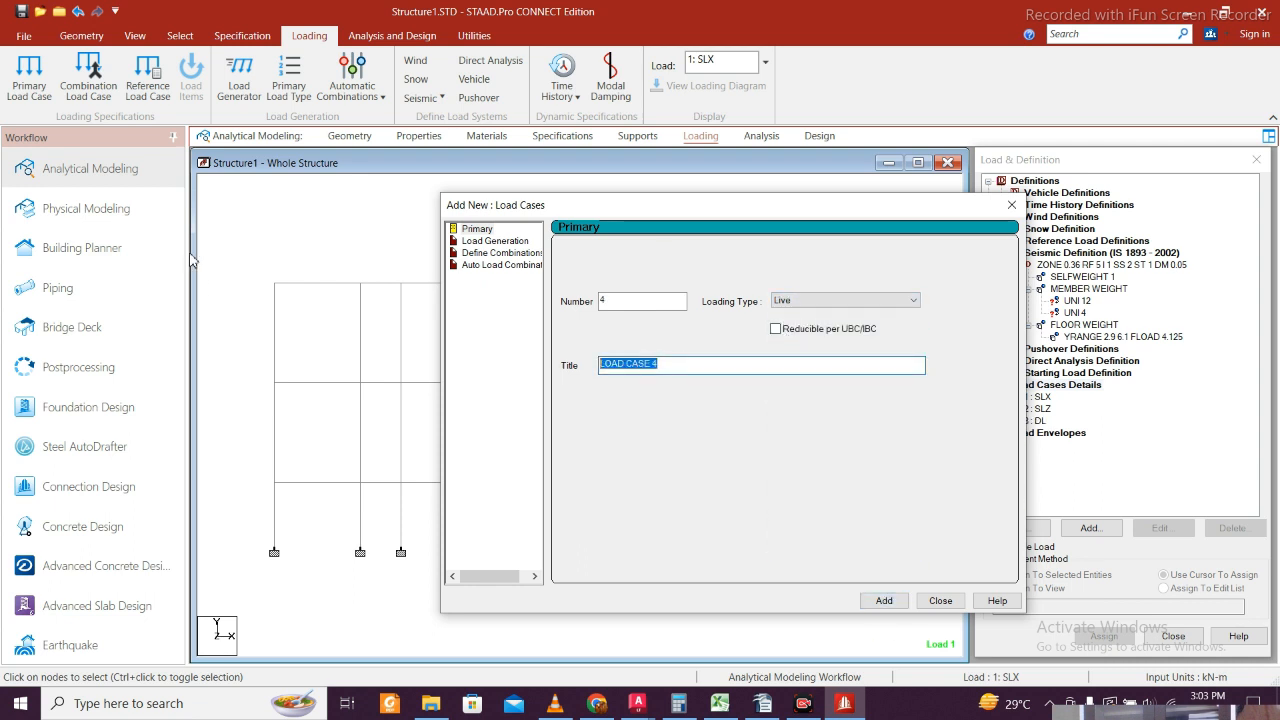
text(LL)
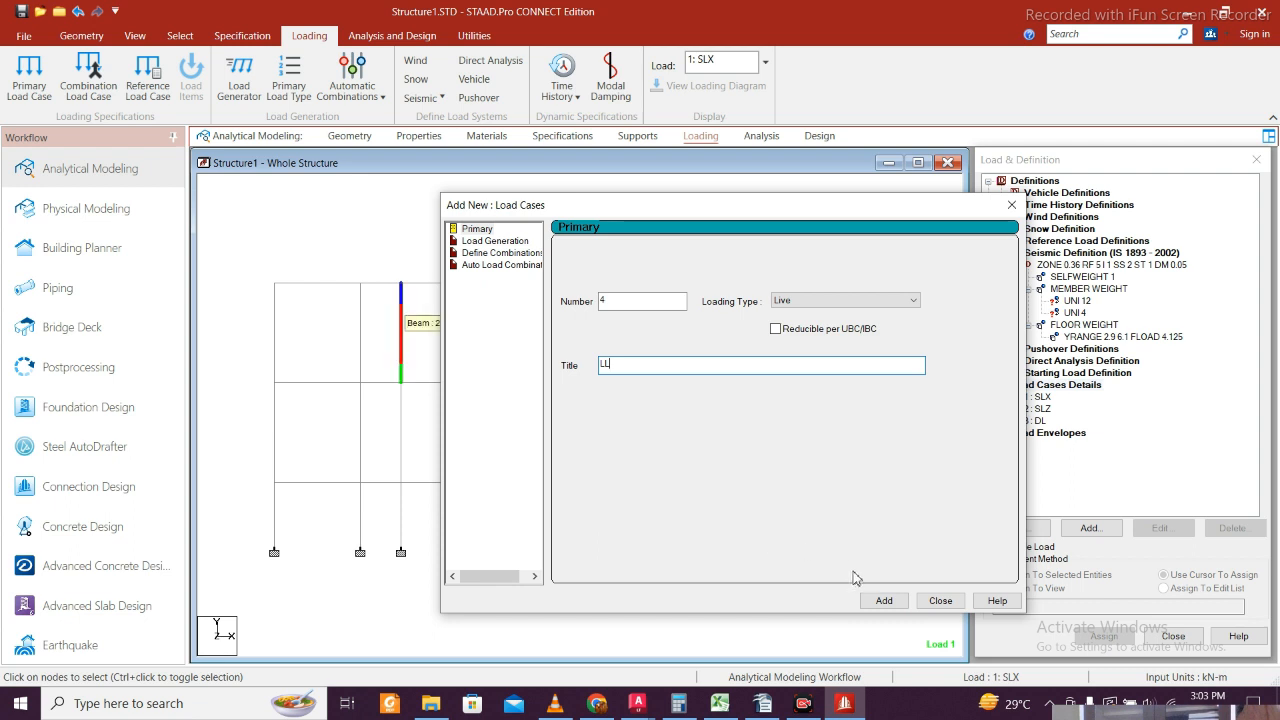
click(884, 600)
click(940, 600)
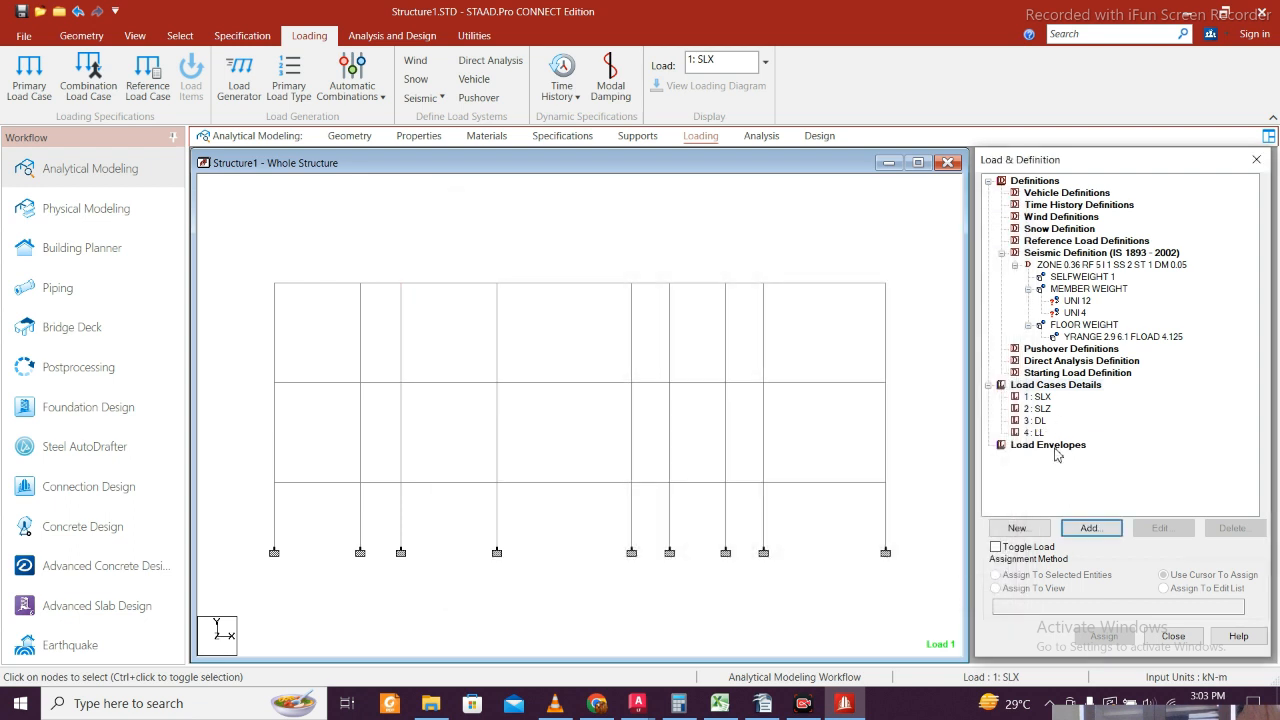
- Add a seismic load in the X direction with factor 1 to load case SLX
click(1040, 397)
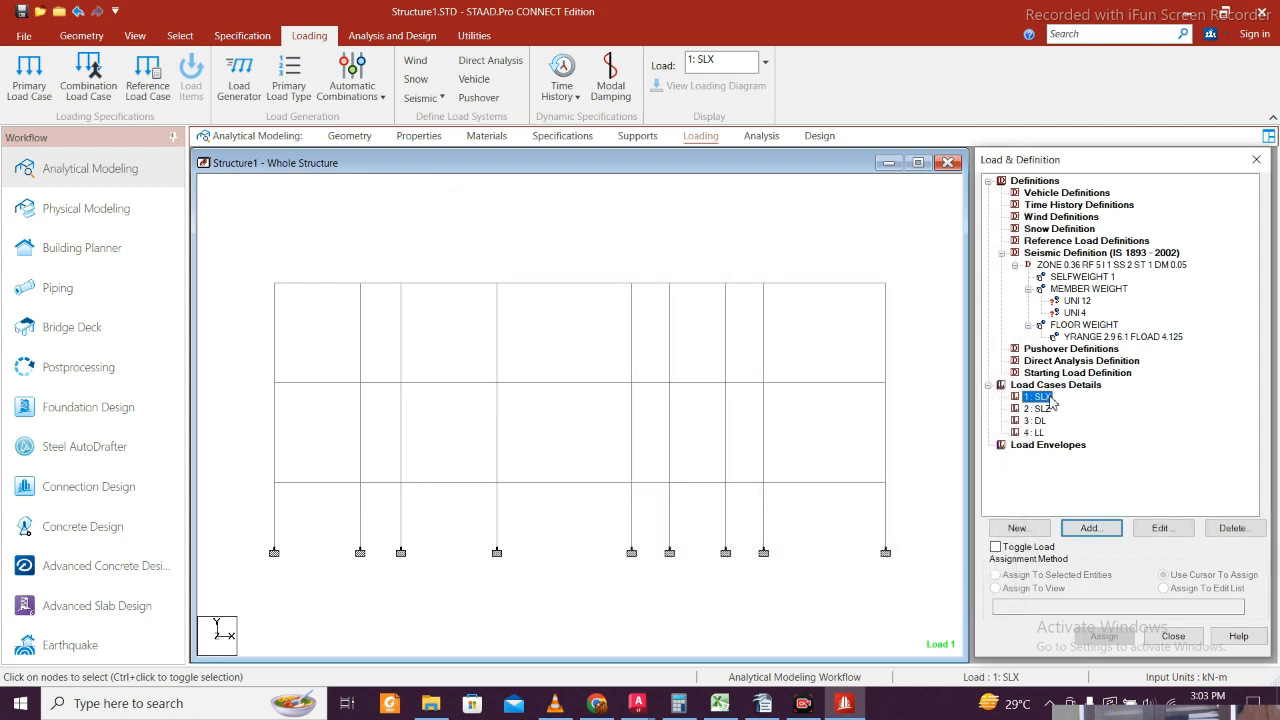
click(1088, 529)
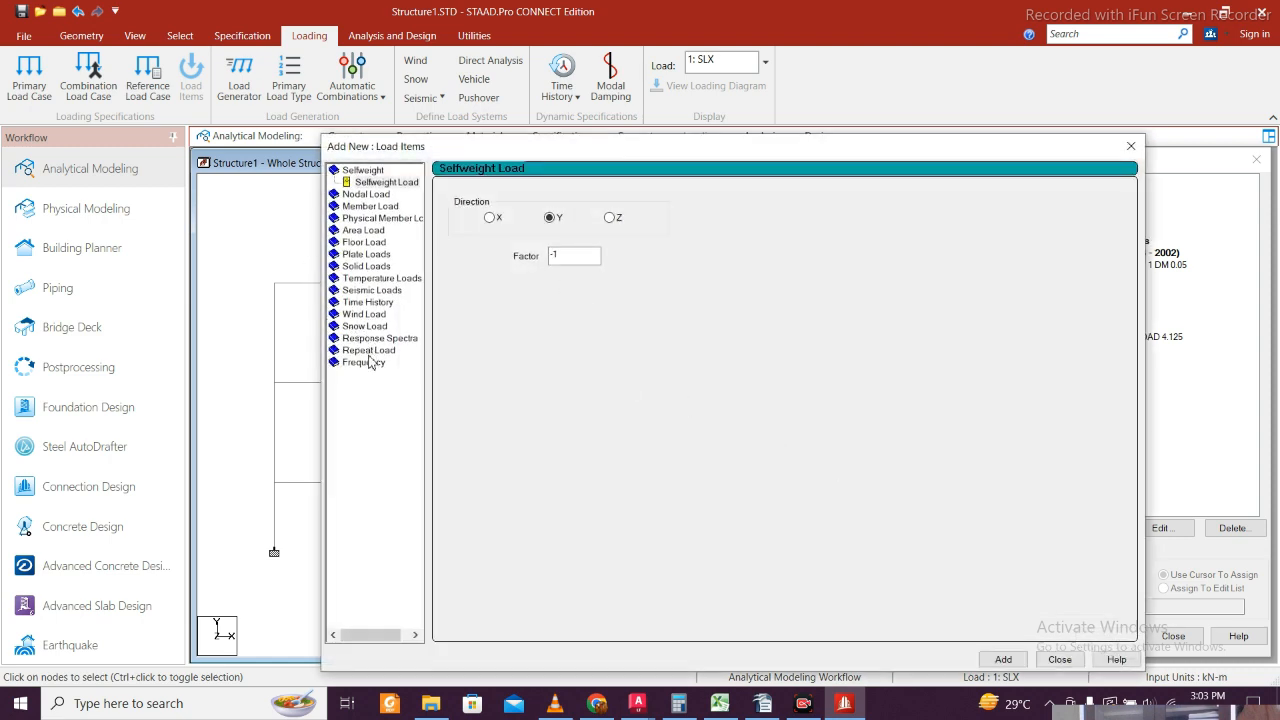
click(372, 289)
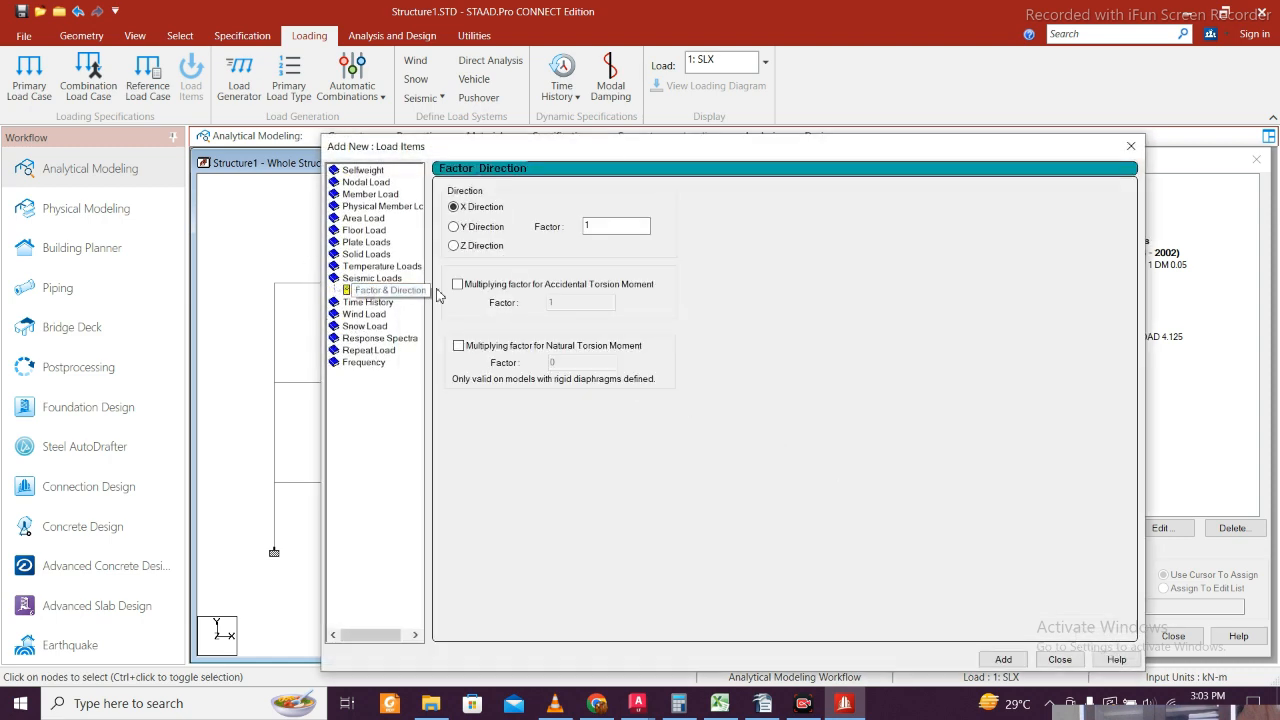
click(1003, 659)
click(1059, 660)
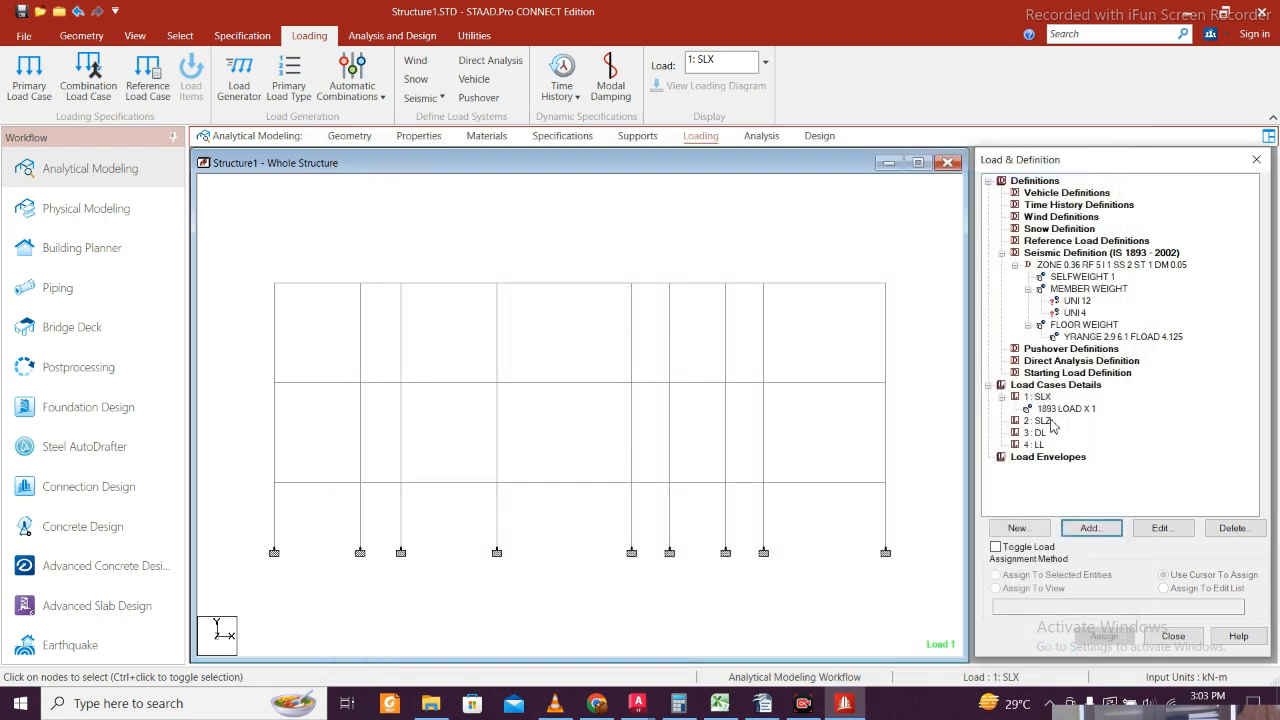
- Add a seismic load in the Z direction with factor 1 to load case SLZ
click(1048, 422)
click(1089, 528)
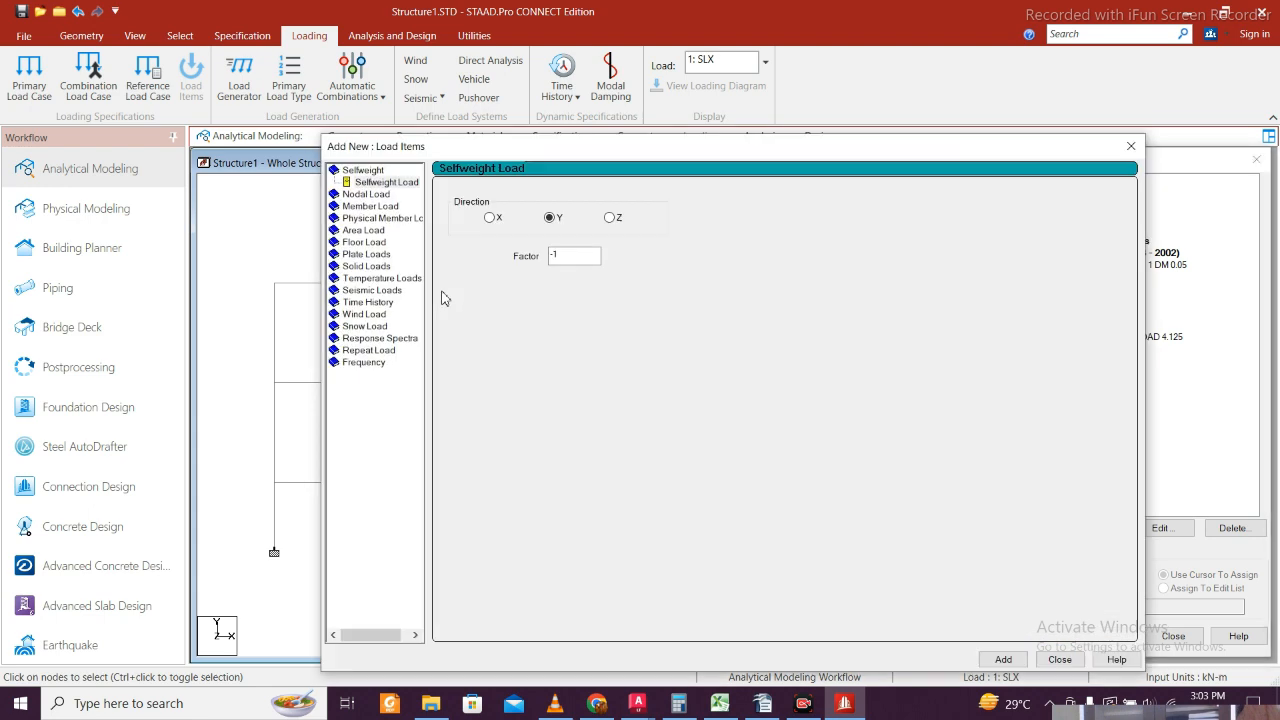
click(380, 291)
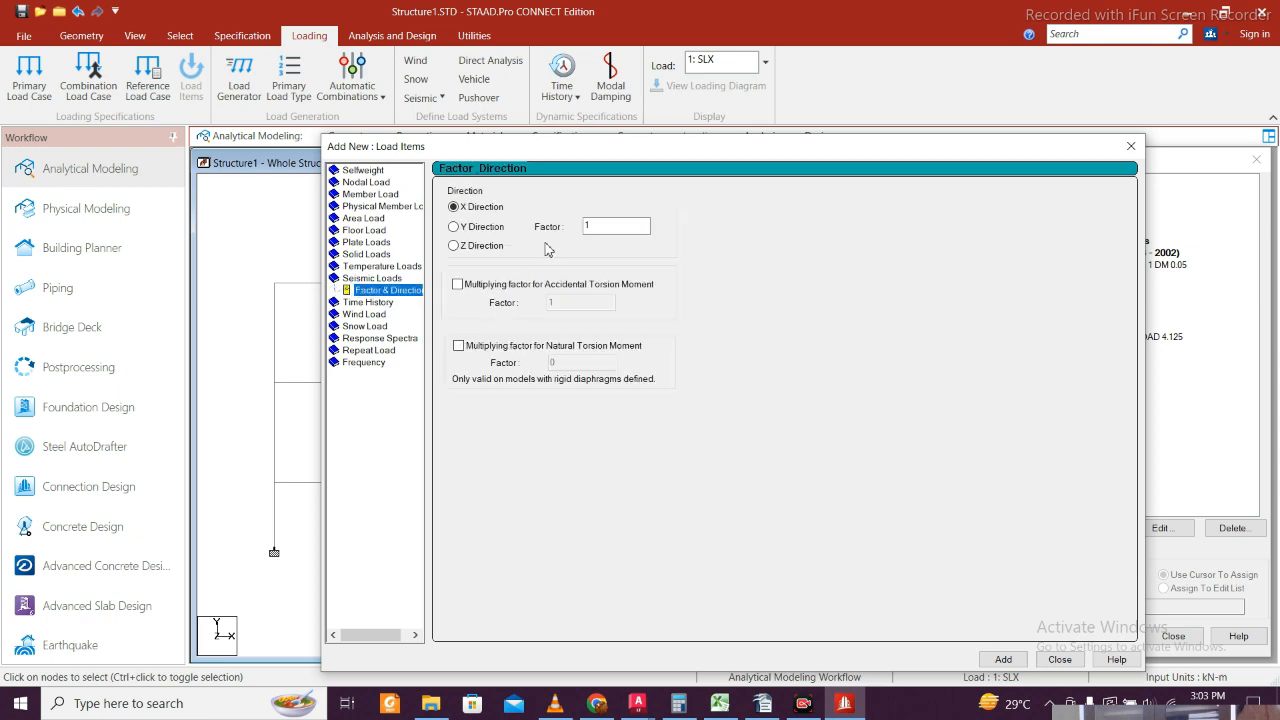
click(472, 246)
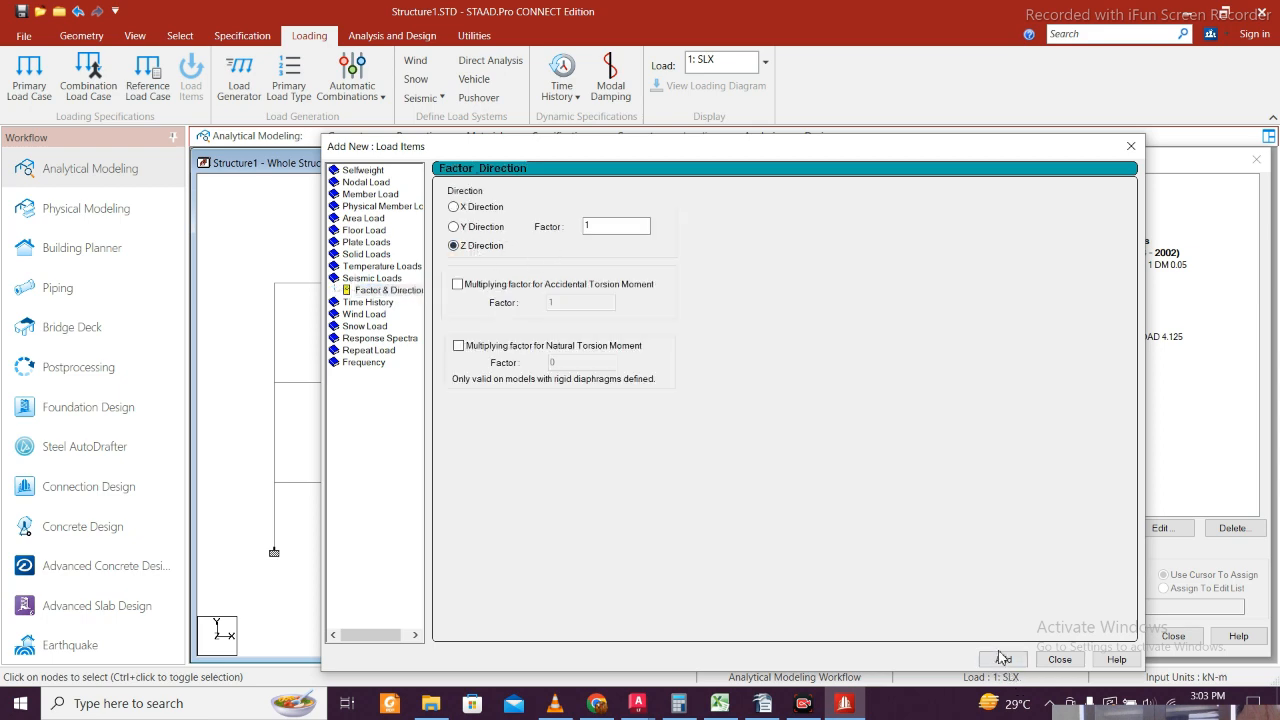
drag(881, 155, 614, 128)
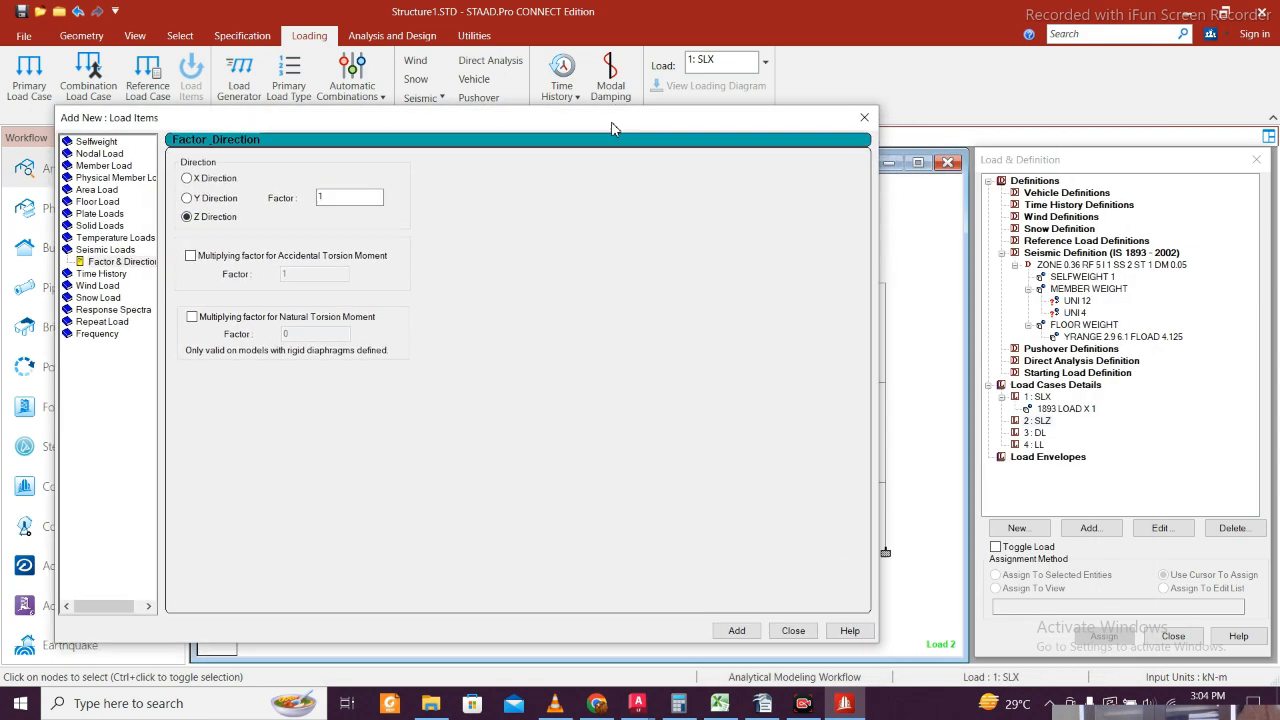
click(738, 632)
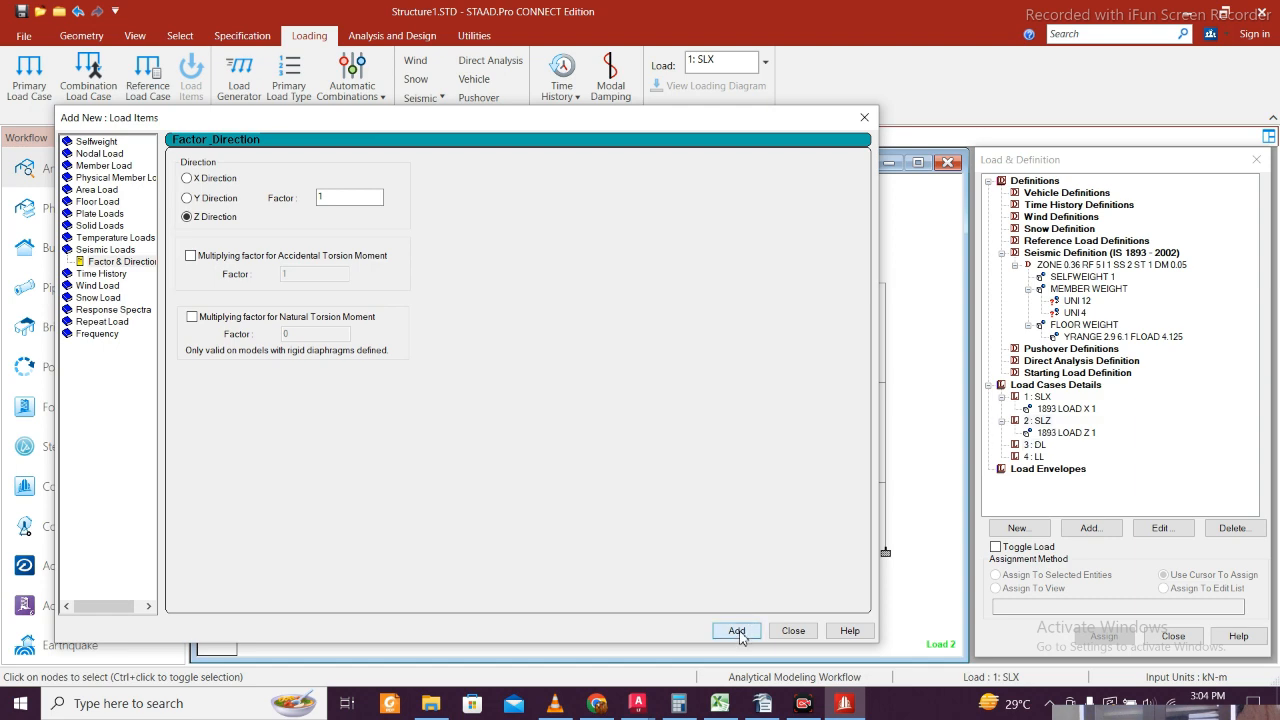
click(793, 631)
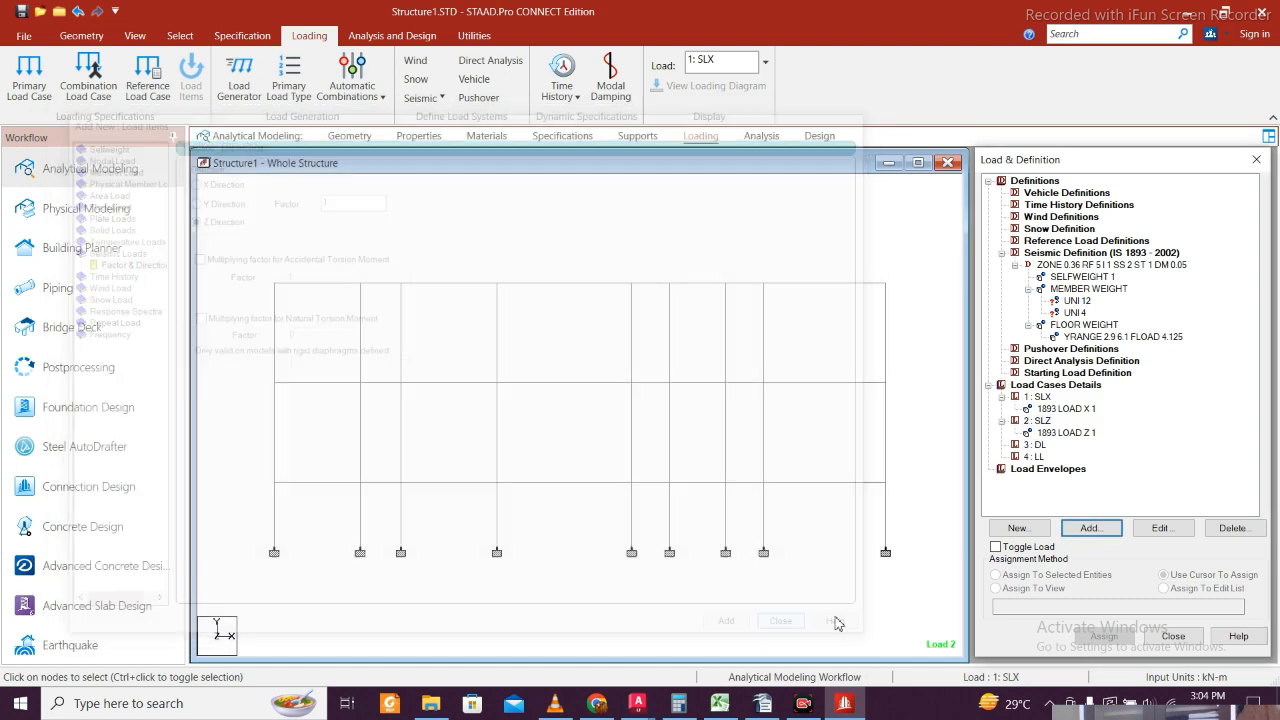
- Add a selfweight load in the Y direction with factor -1 to load case DL
click(1090, 529)
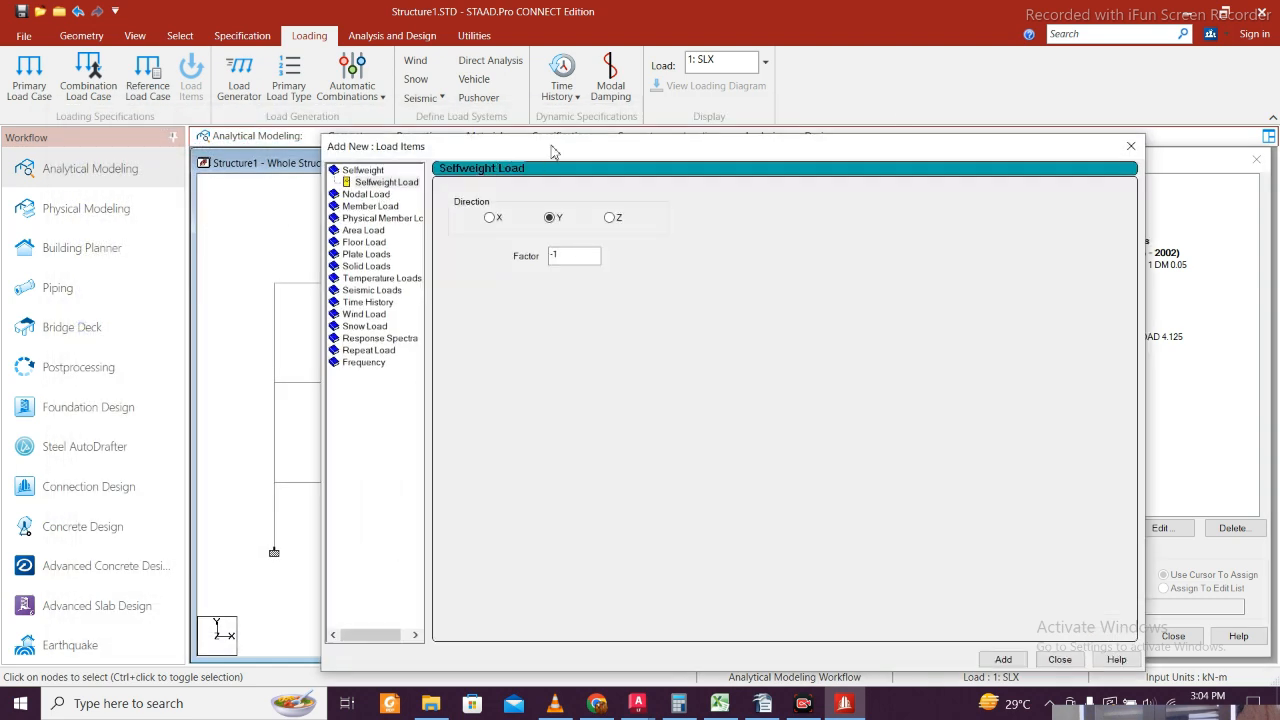
drag(555, 151, 523, 79)
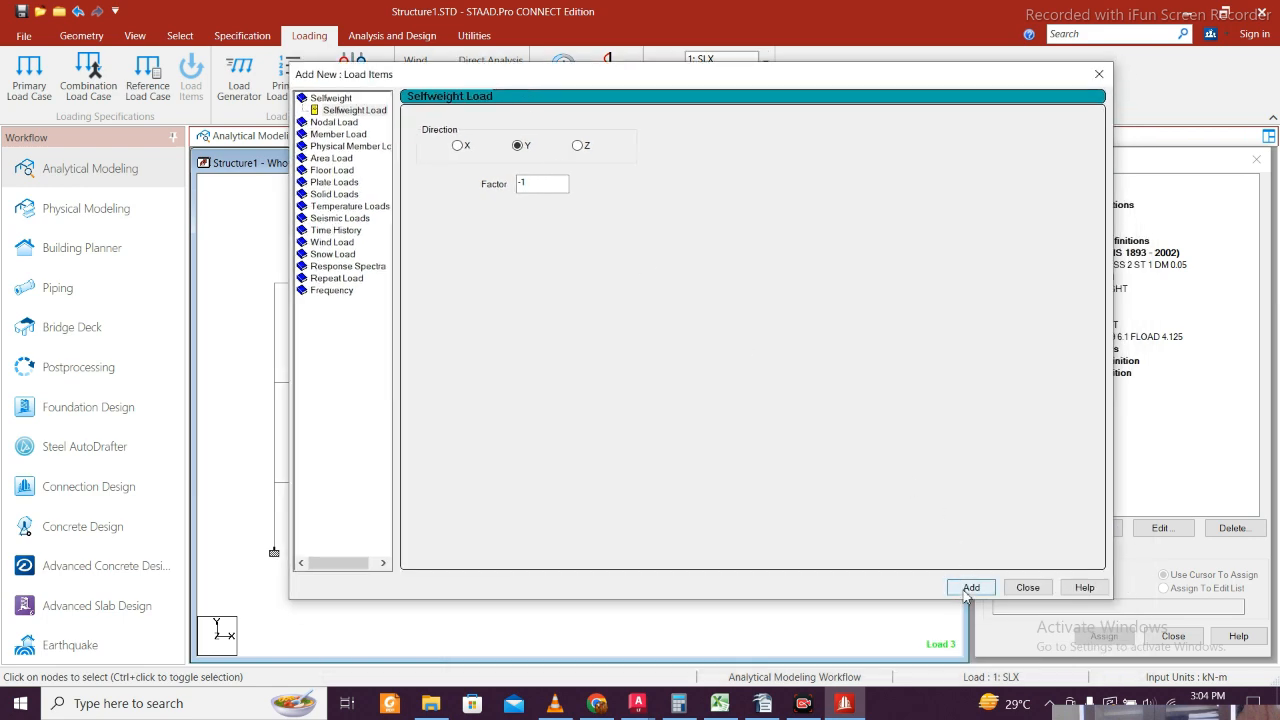
drag(551, 84, 352, 103)
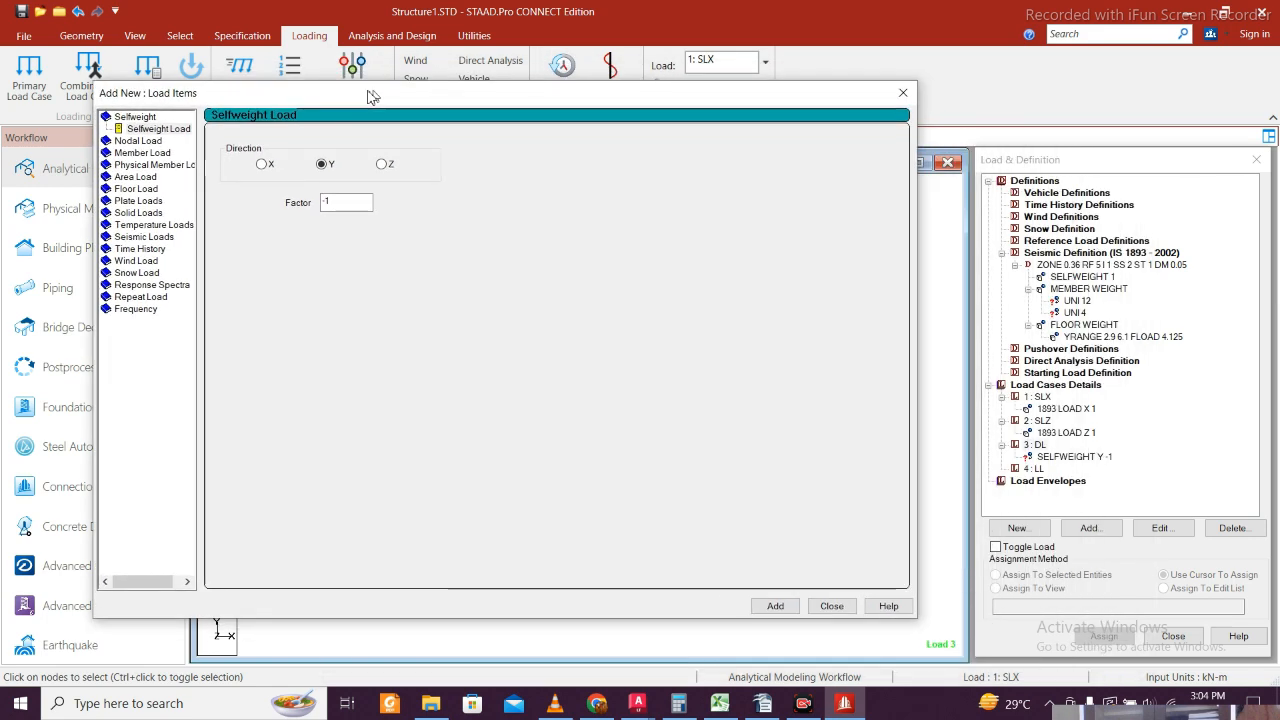
- Add uniform member forces of -12 kN/m and -4 kN/m in the GY direction to load case DL
click(150, 158)
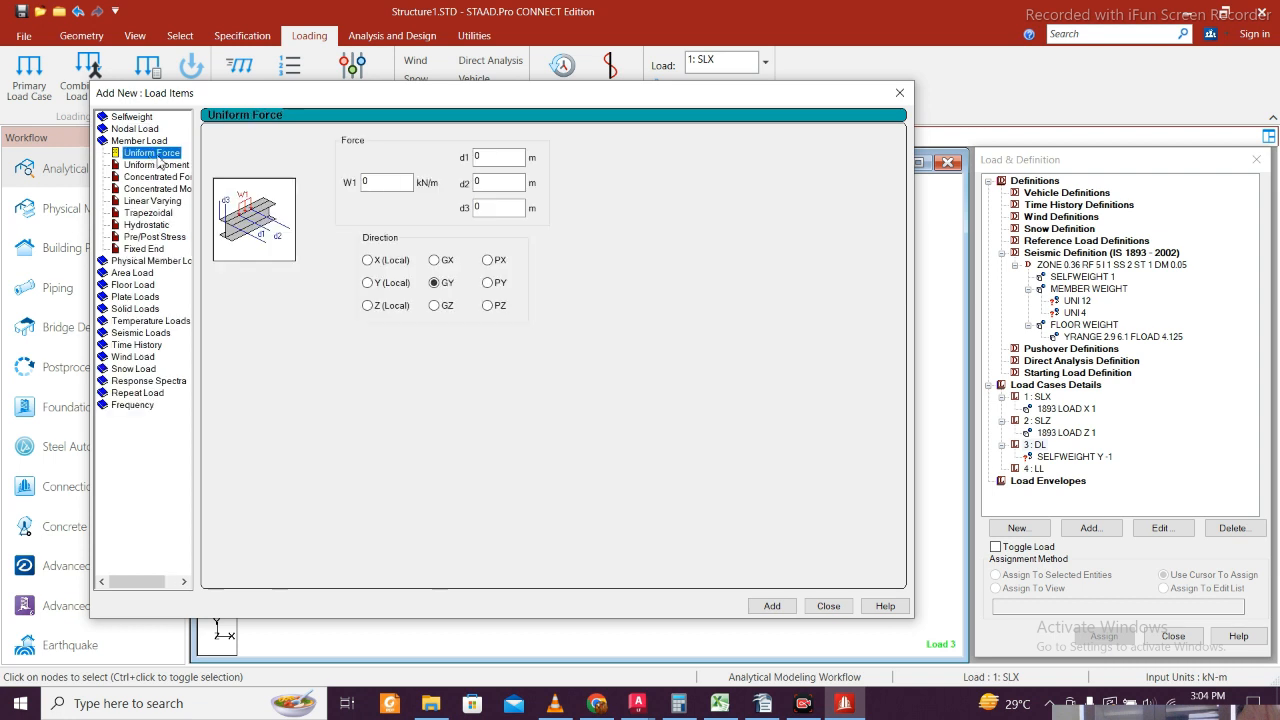
text(-12)
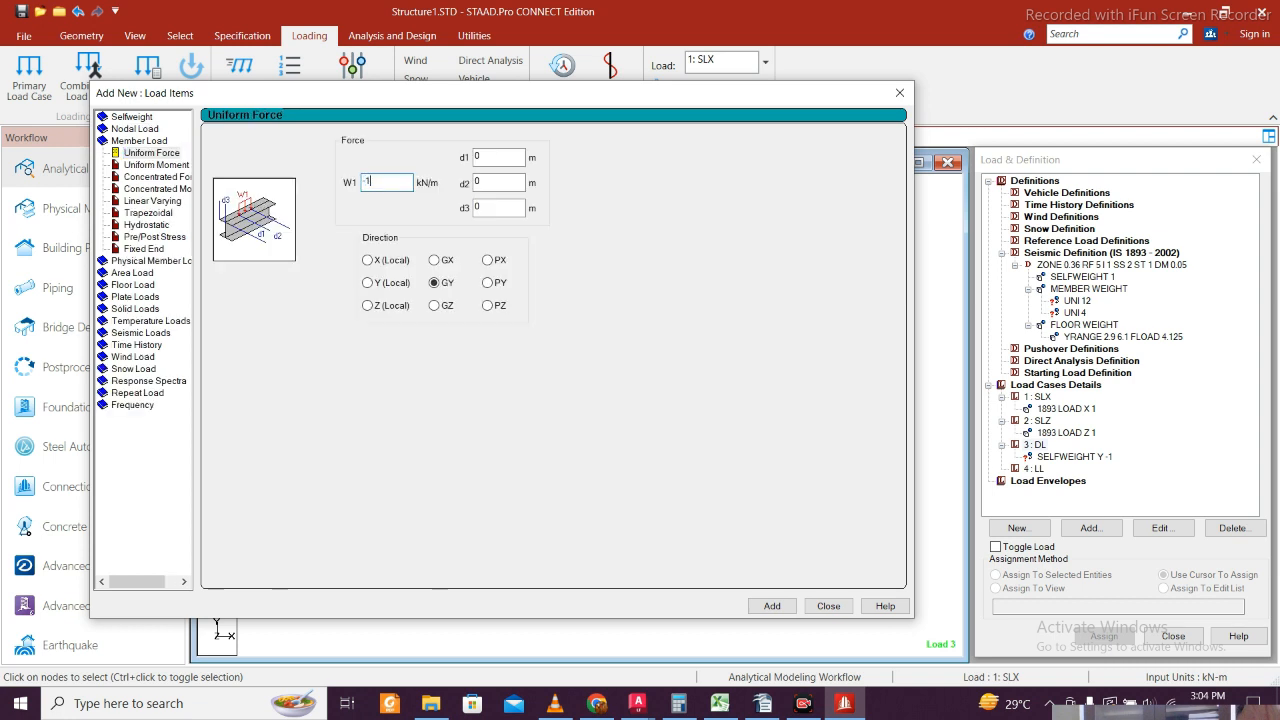
click(772, 606)
drag(393, 181, 235, 147)
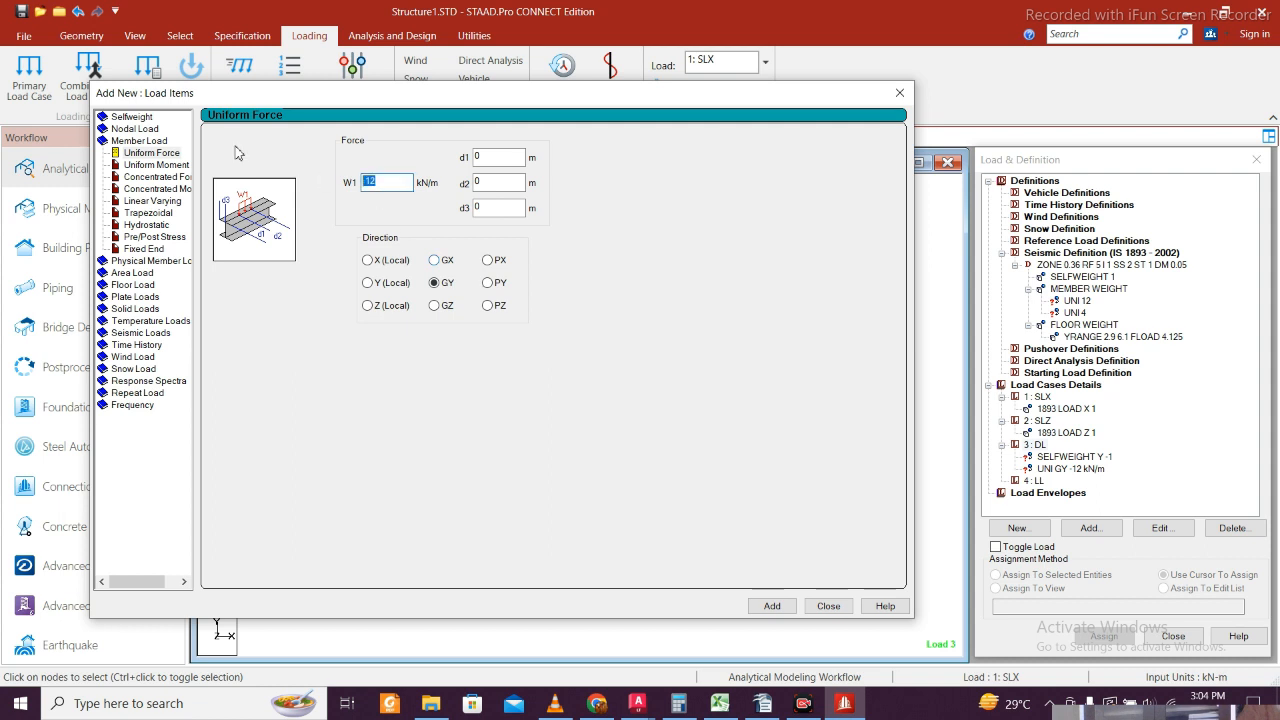
text(-4)
click(772, 606)
- Start a floor load for DL, check the load notes and calculate slab load plus floor finish as 3.125 + 0.5 in Calculator
click(141, 286)
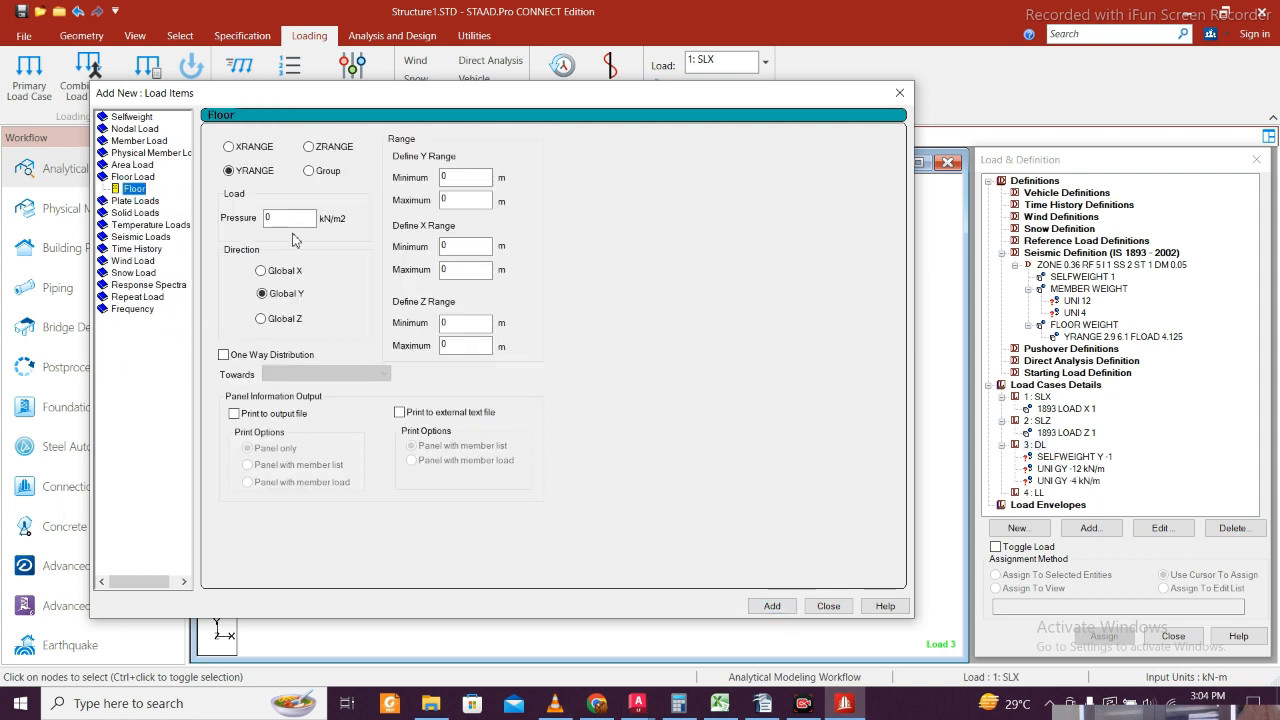
double_click(281, 220)
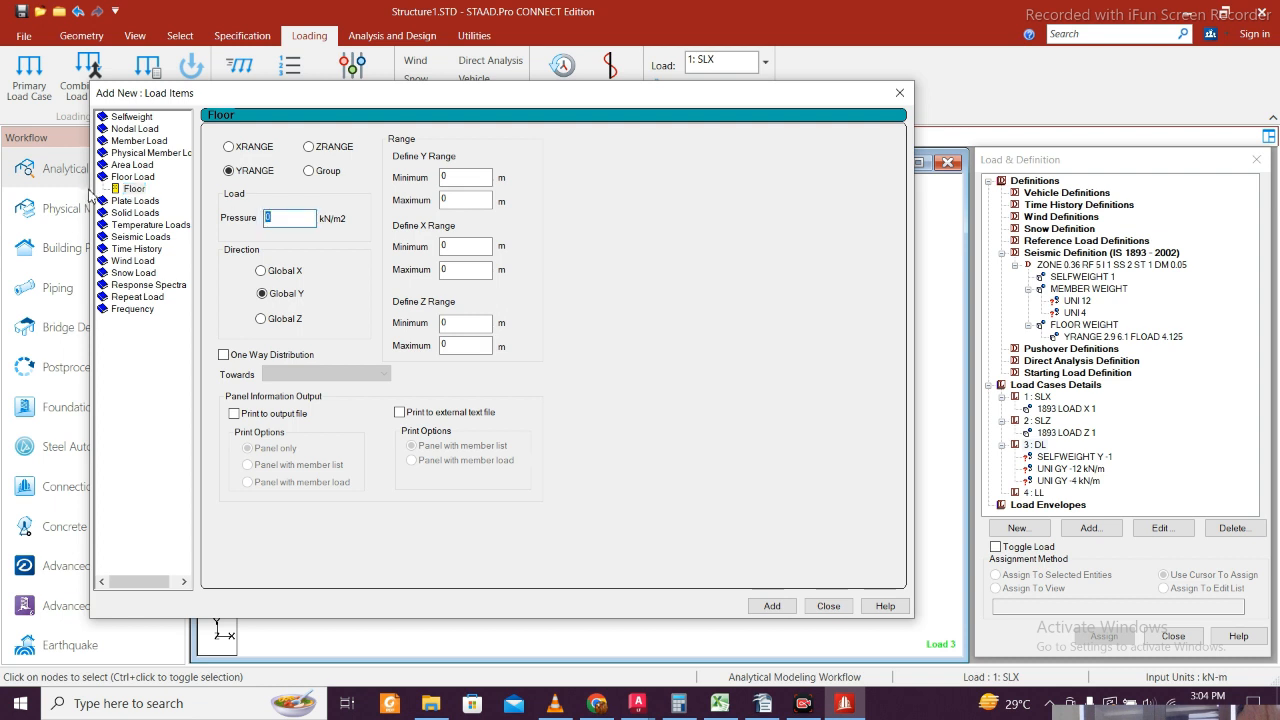
click(681, 706)
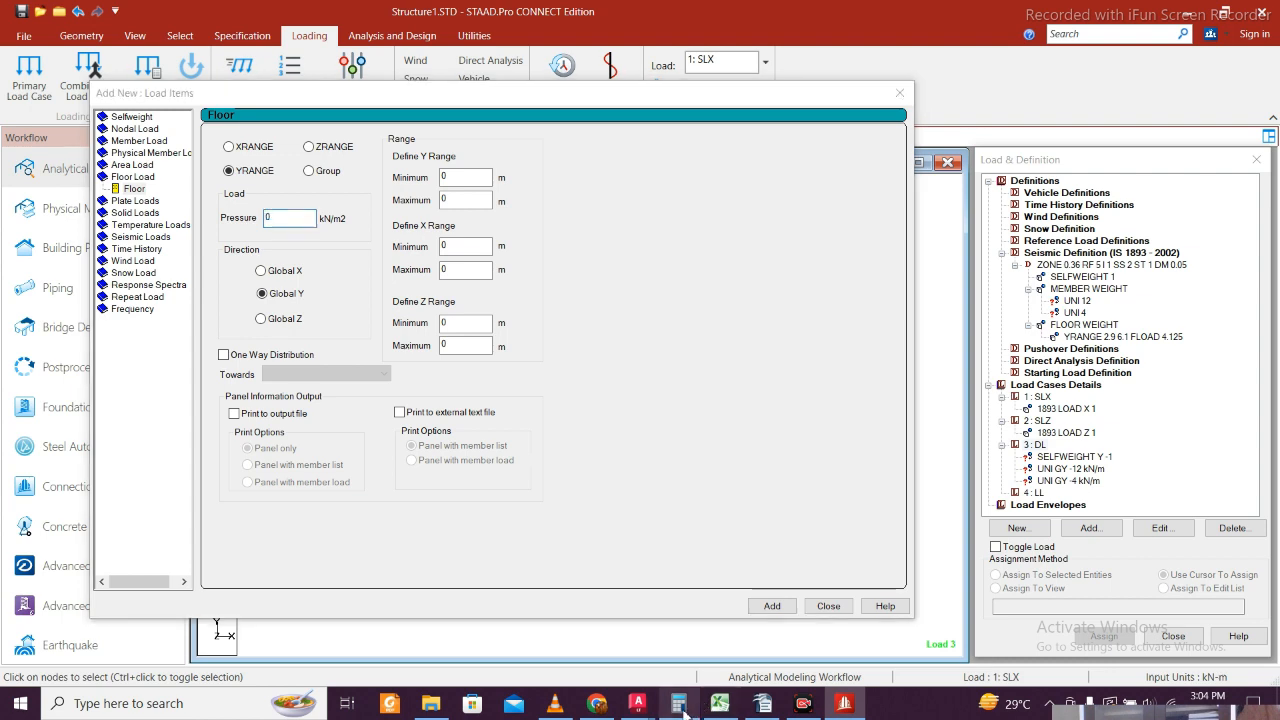
key(Escape)
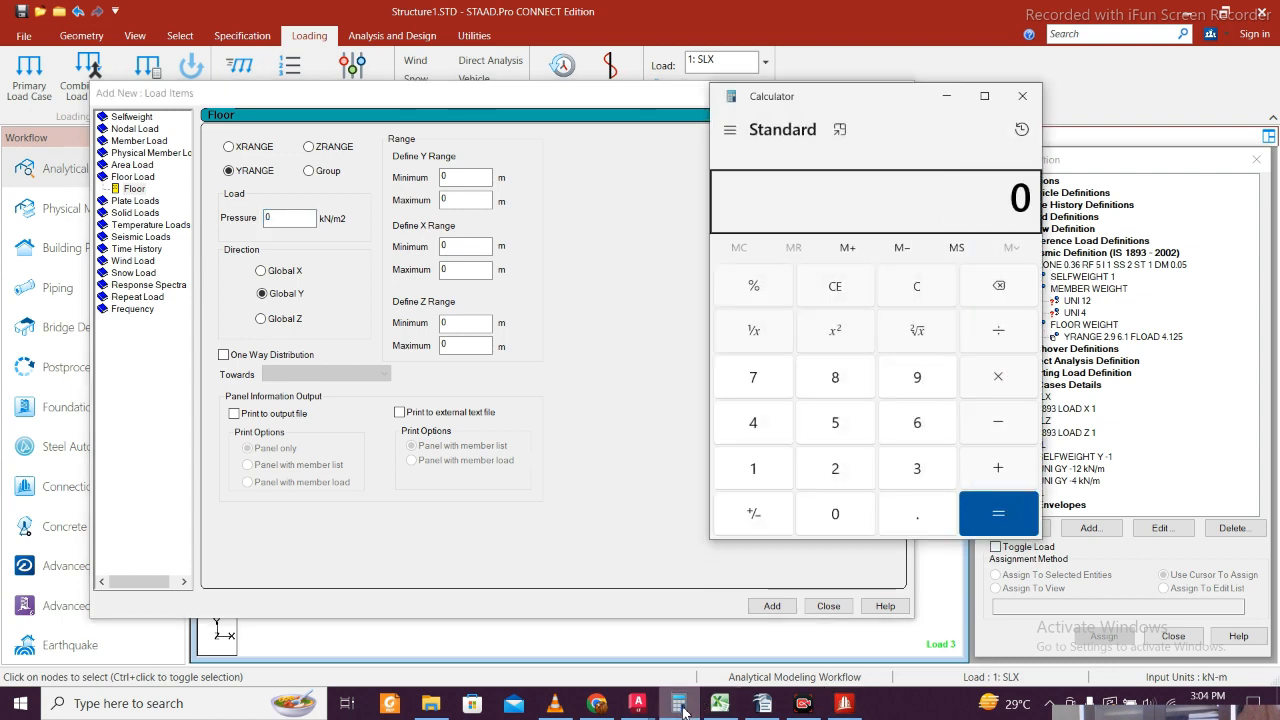
click(762, 704)
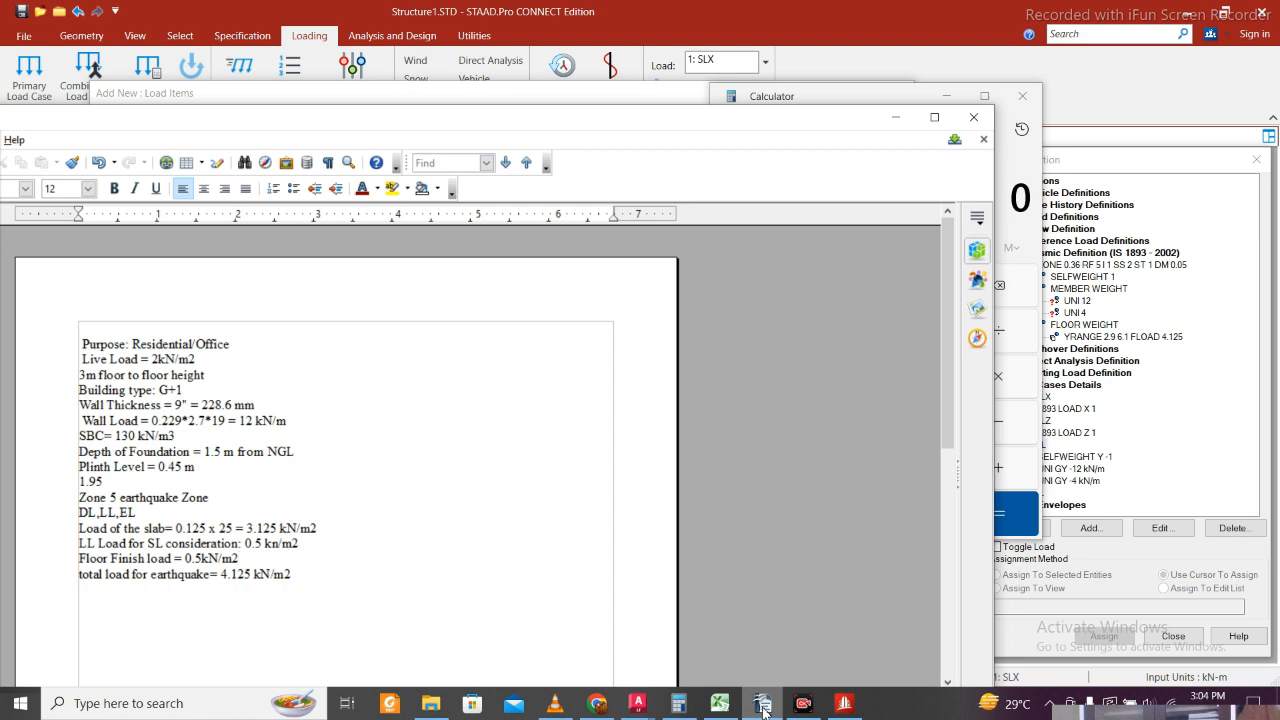
click(762, 704)
text(3)
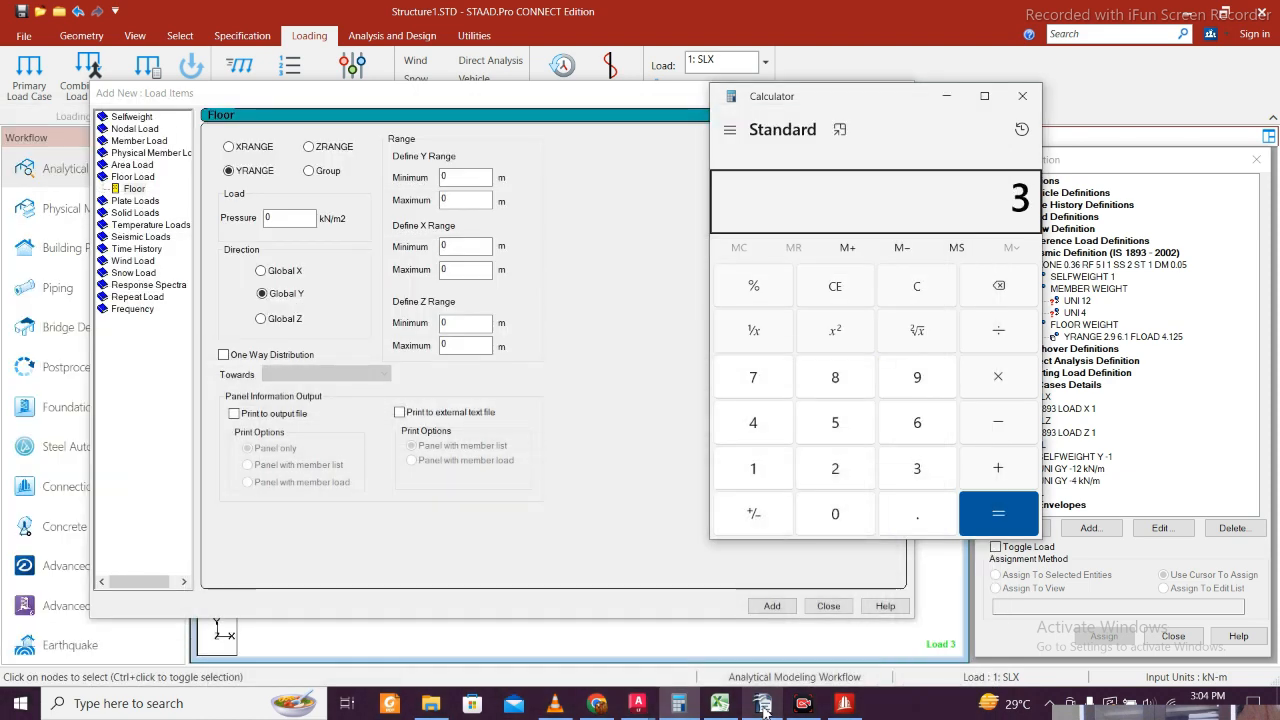
text(.125)
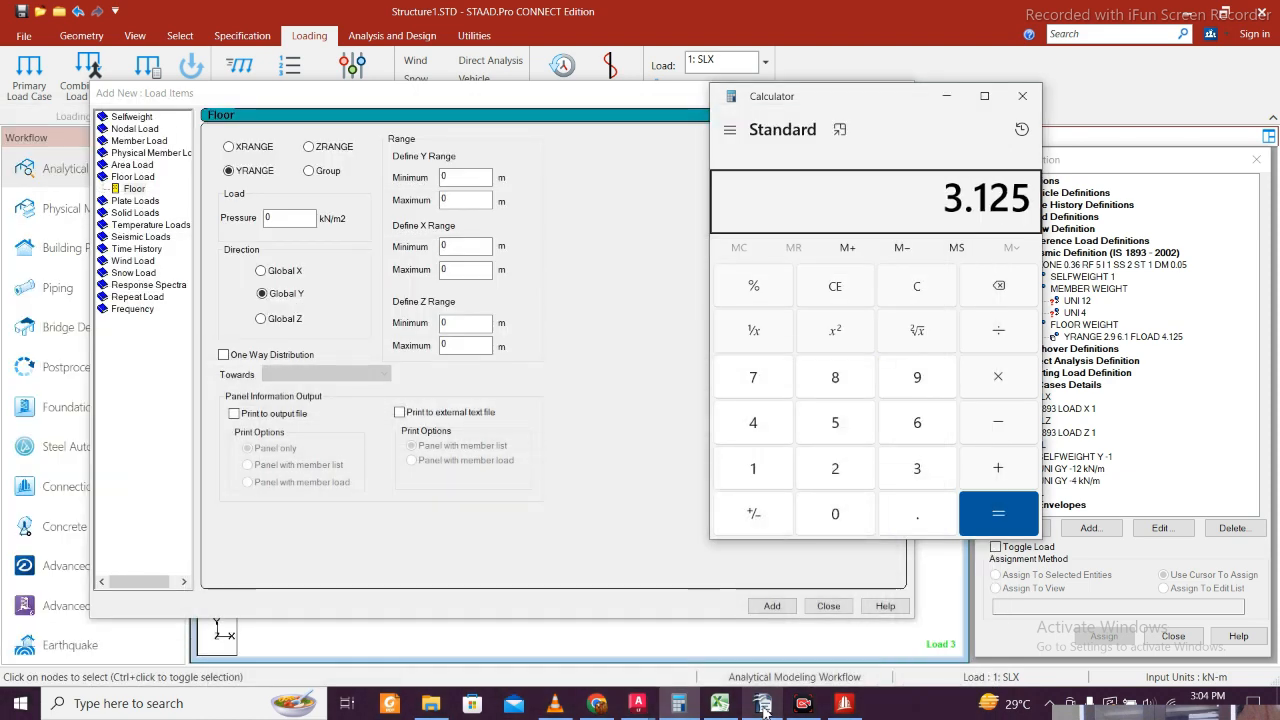
text( + 0.5)
key(Return)
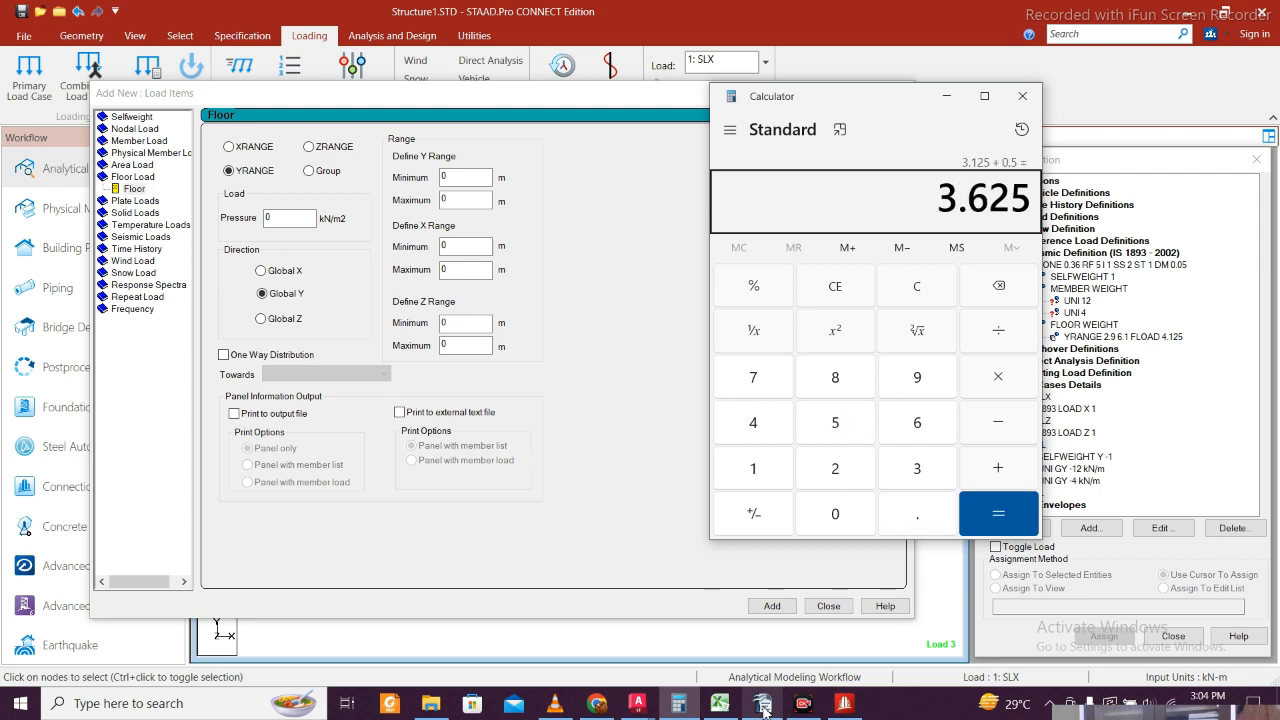
click(946, 96)
- Add a floor load of -3.625 kN/m2 in Global Y to DL for the Y range 2.9 to 6.1 m
key(BackSpace)
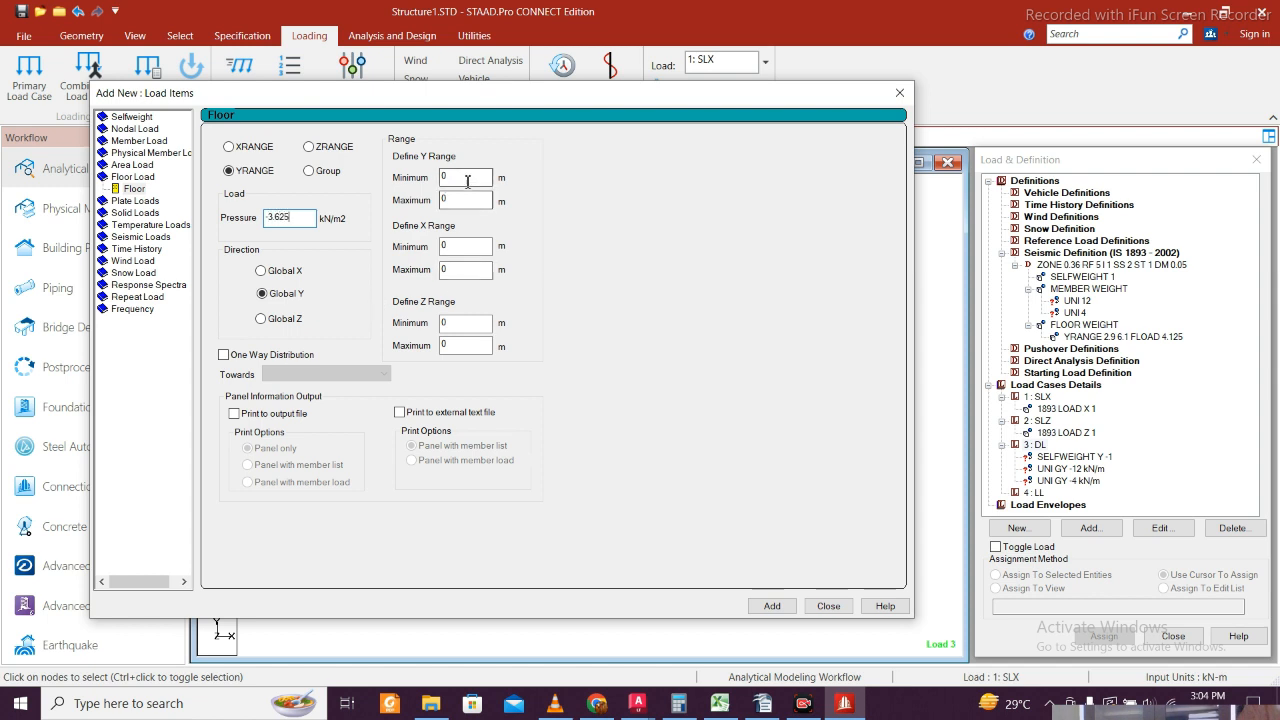
drag(465, 178, 358, 160)
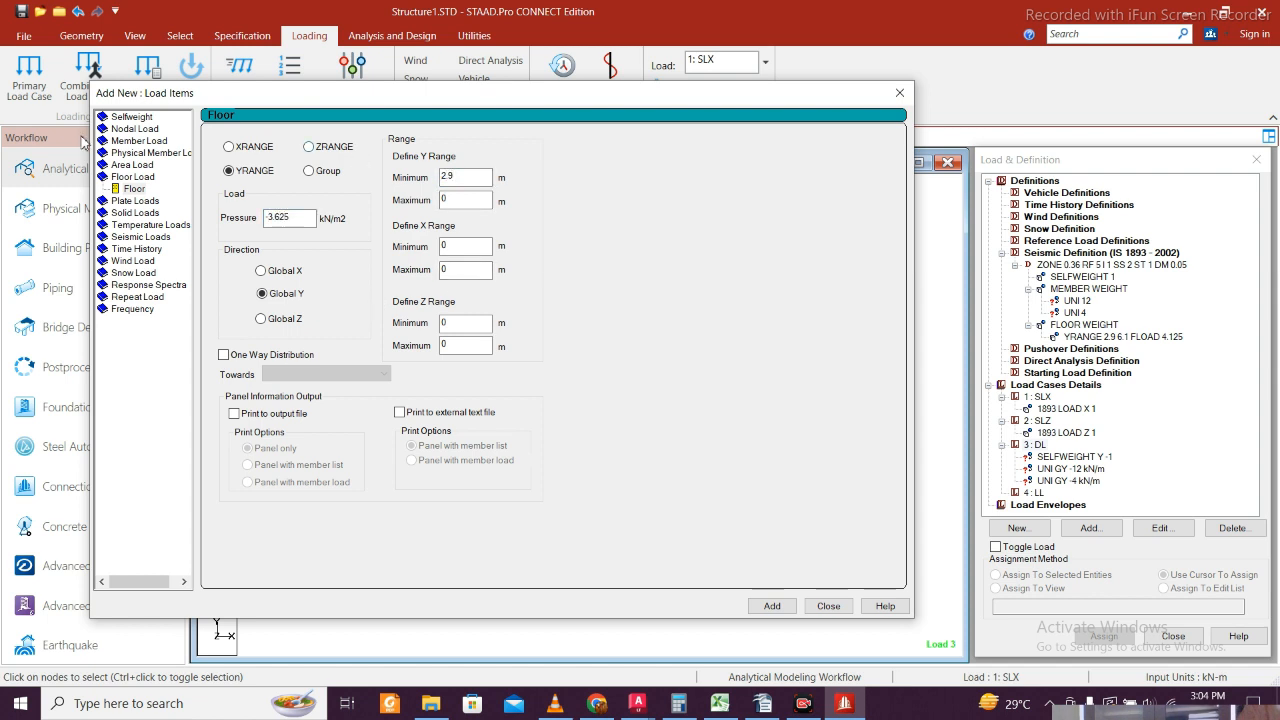
drag(446, 200, 388, 199)
click(772, 606)
click(845, 606)
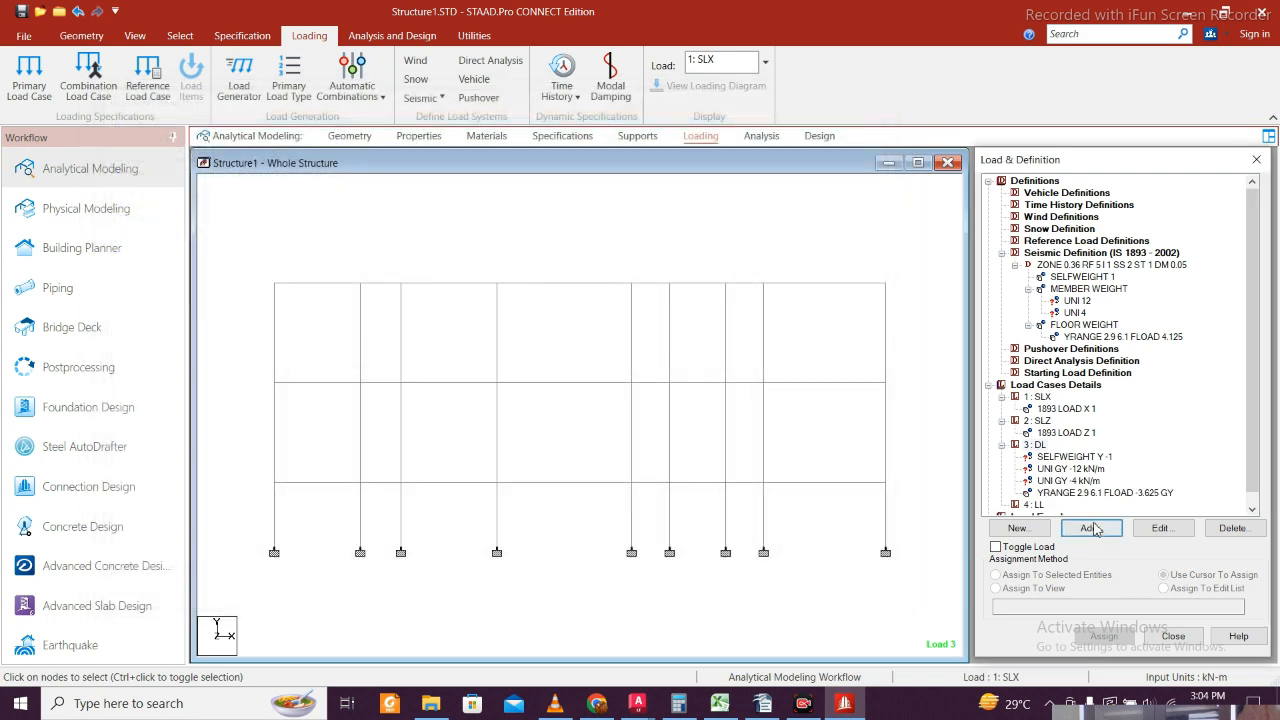
- Examine the distribution of the DL floor load on the whole structure in isometric view
click(1104, 493)
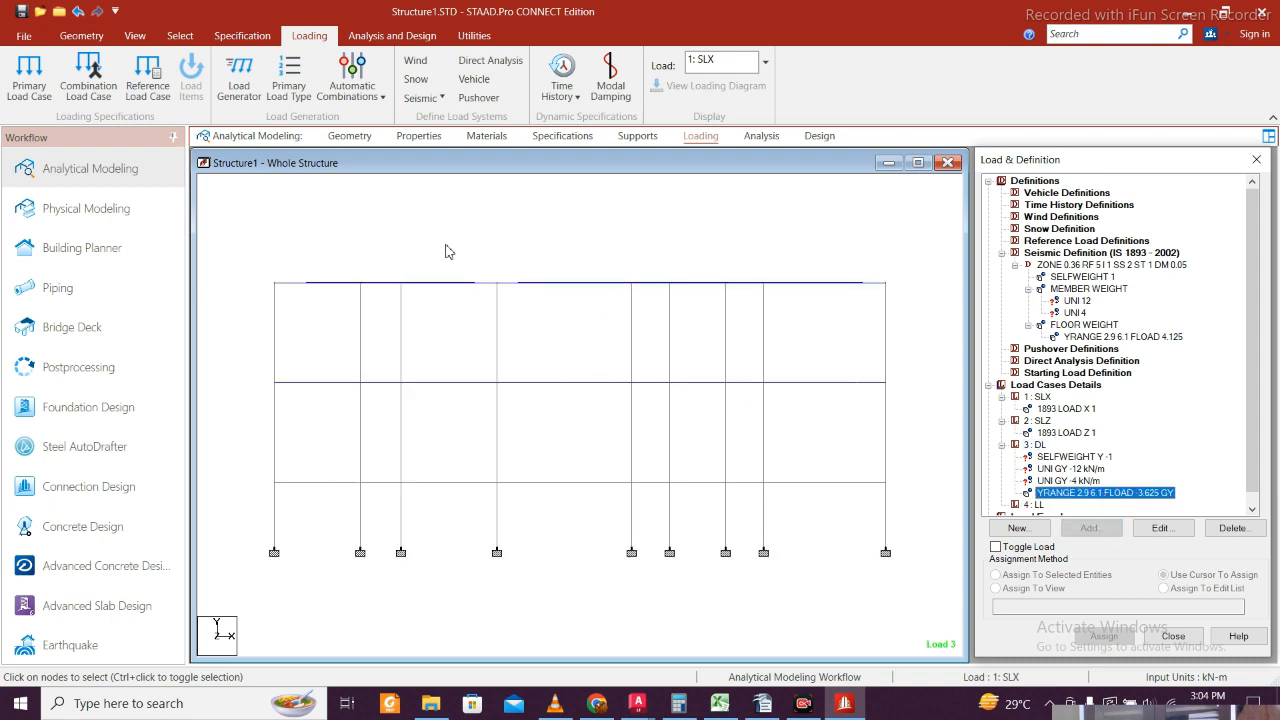
scroll(356, 248, down, 3)
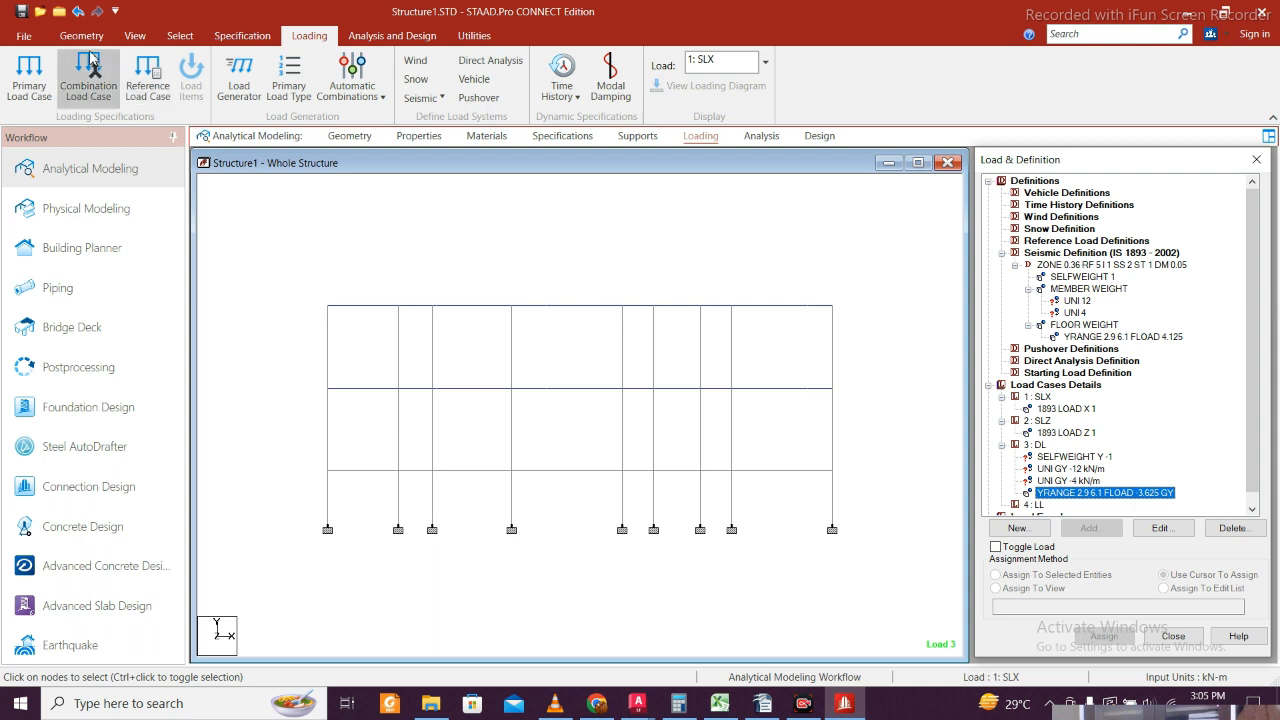
click(135, 37)
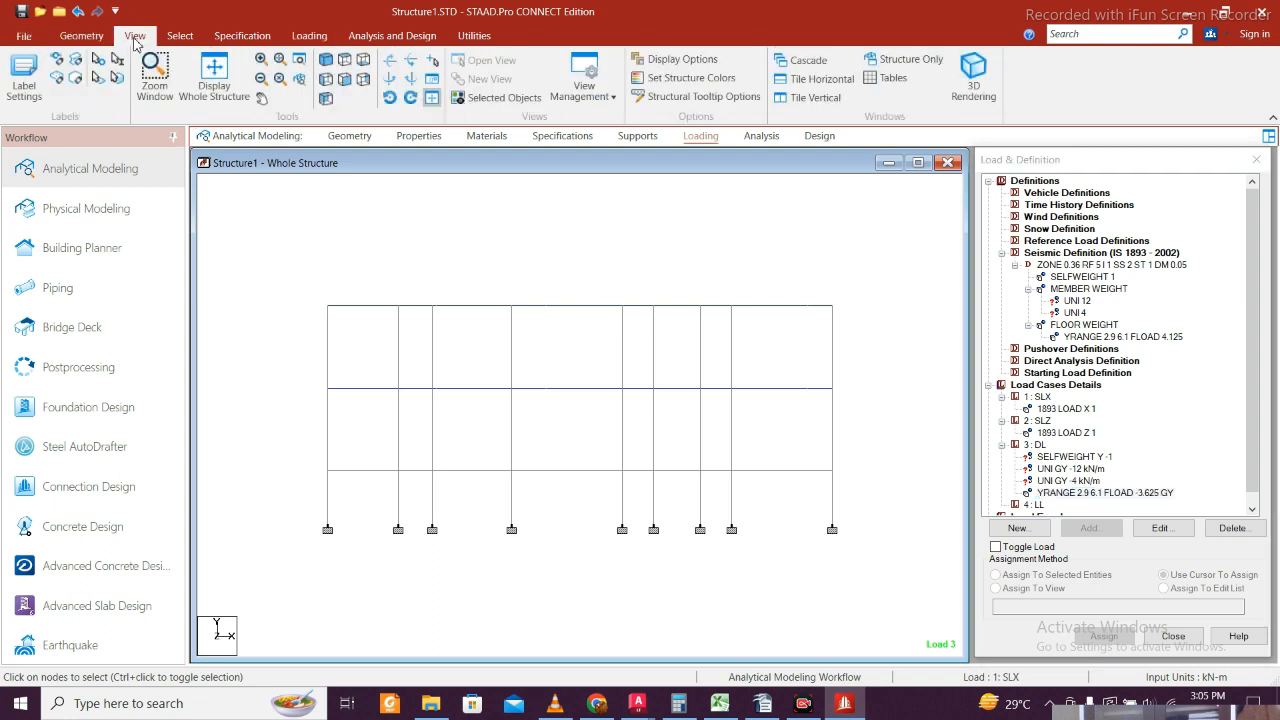
click(326, 60)
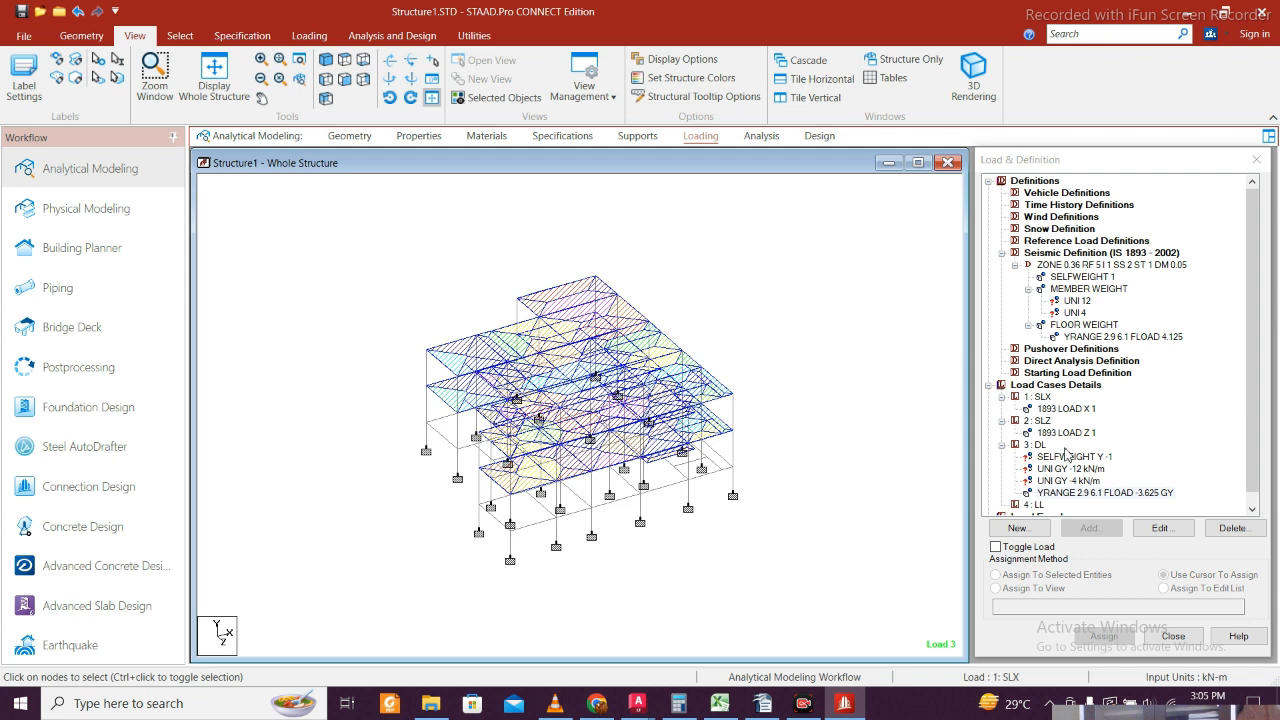
- Add a floor load of -2 kN/m2 in Global Y to load case LL for the Y range 2.9 to 6.1 m
scroll(1068, 455, down, 1)
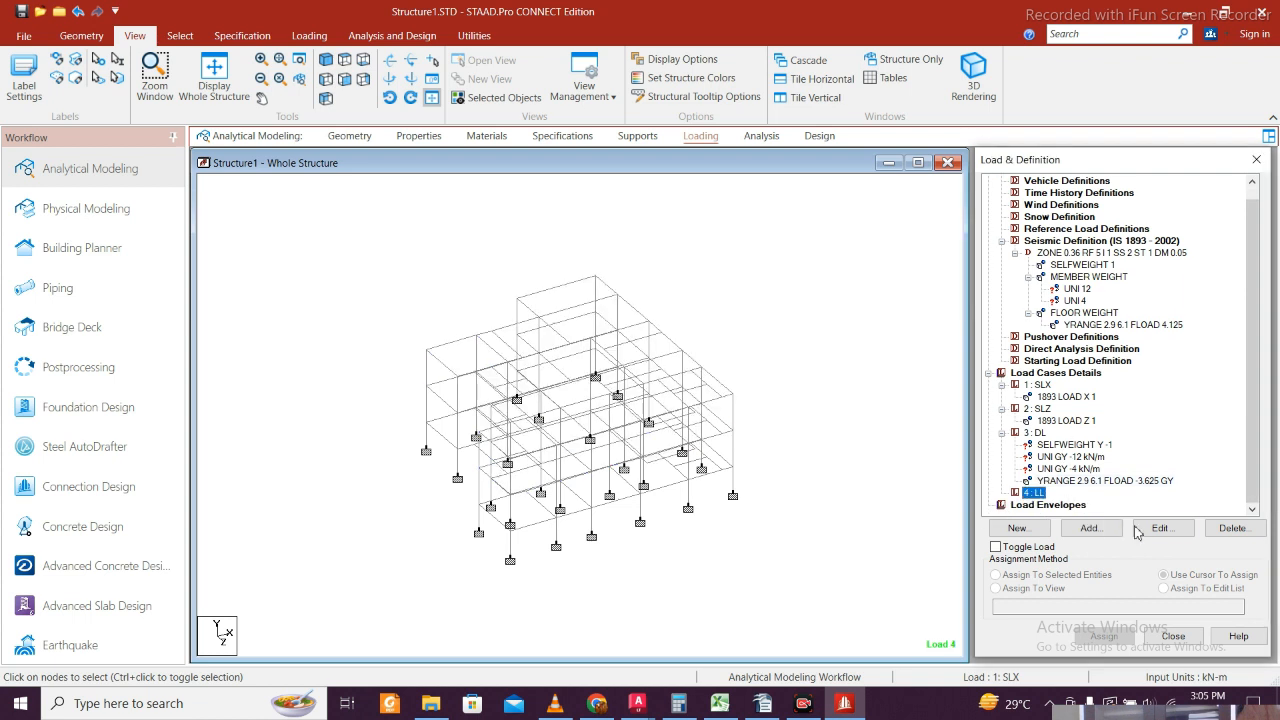
click(1108, 533)
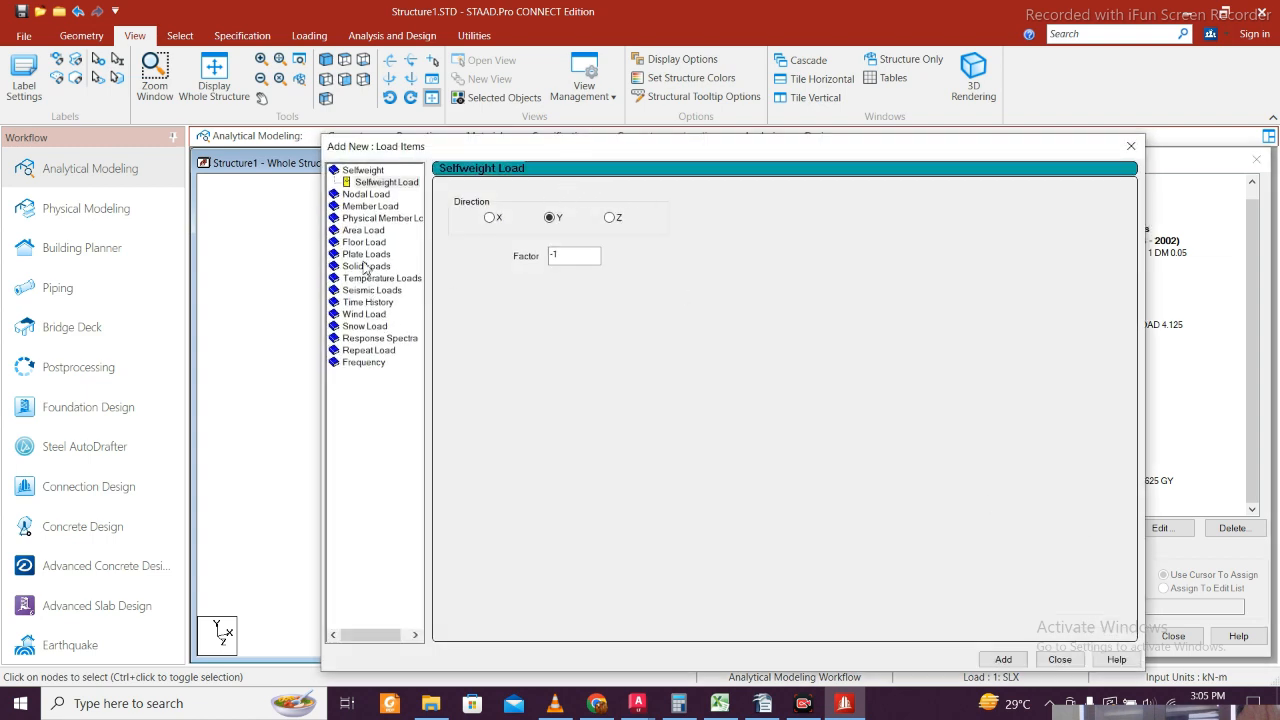
click(367, 243)
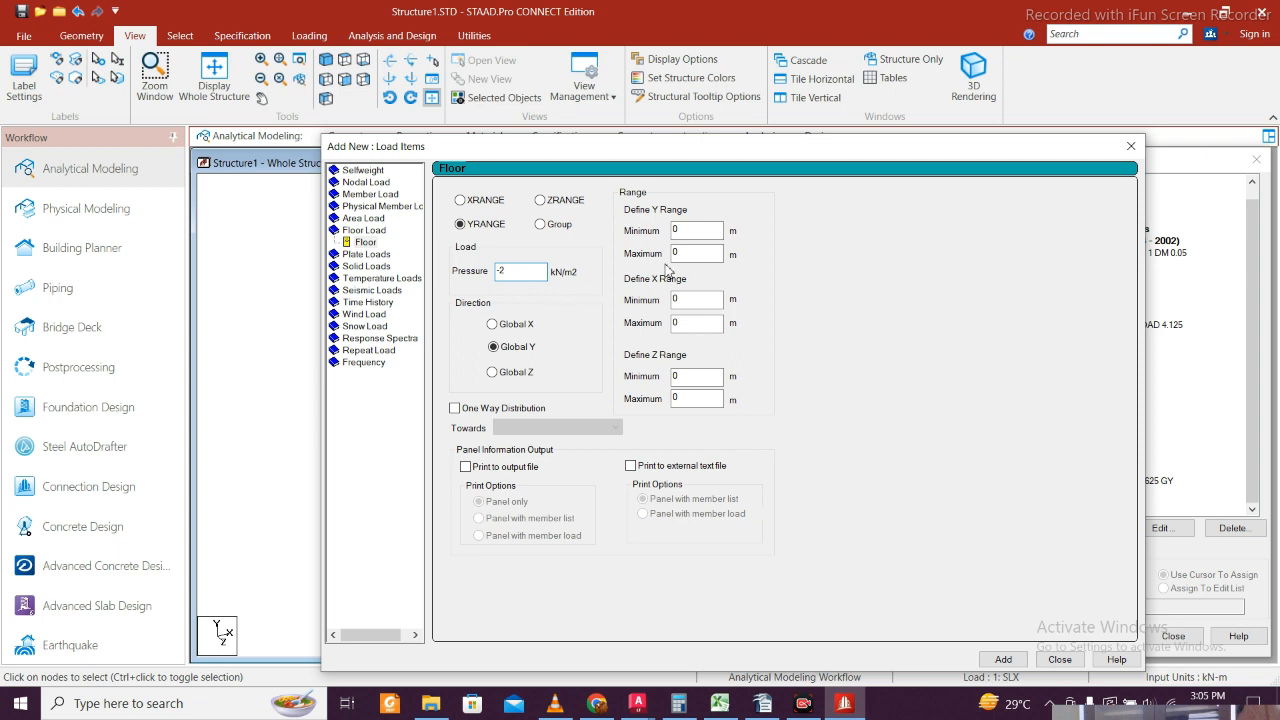
double_click(722, 231)
double_click(684, 256)
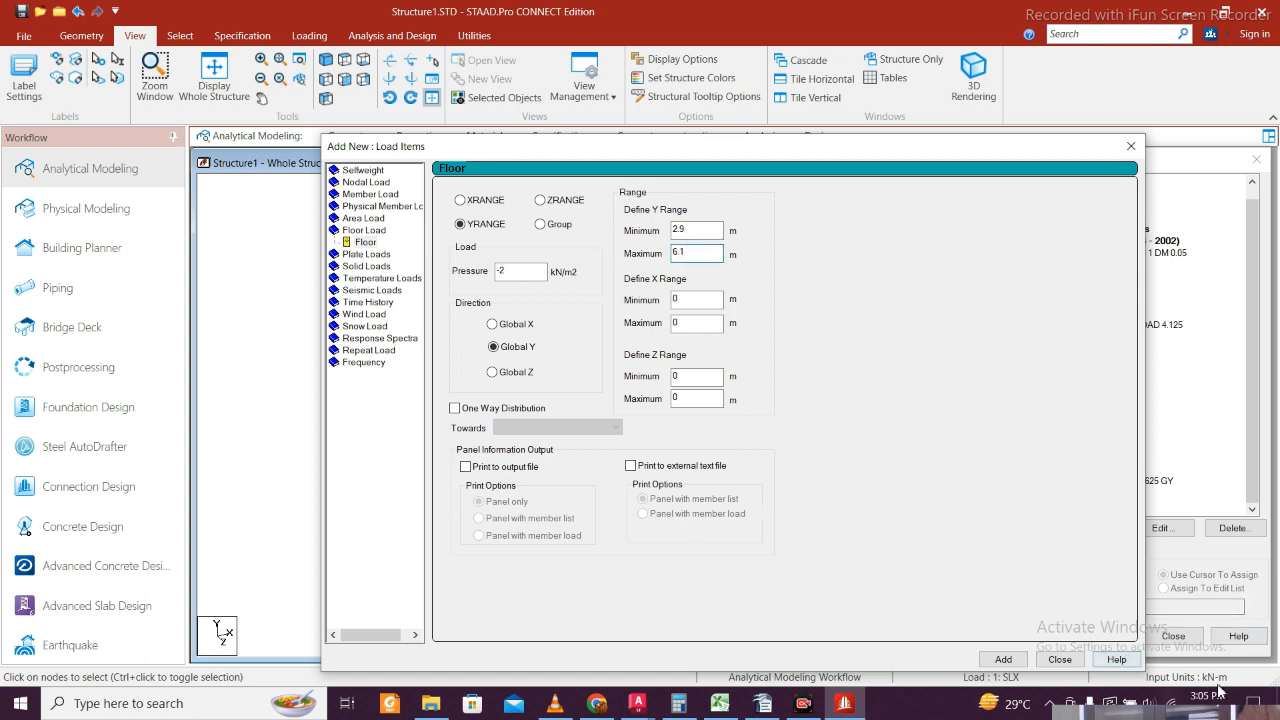
click(1003, 660)
click(1059, 660)
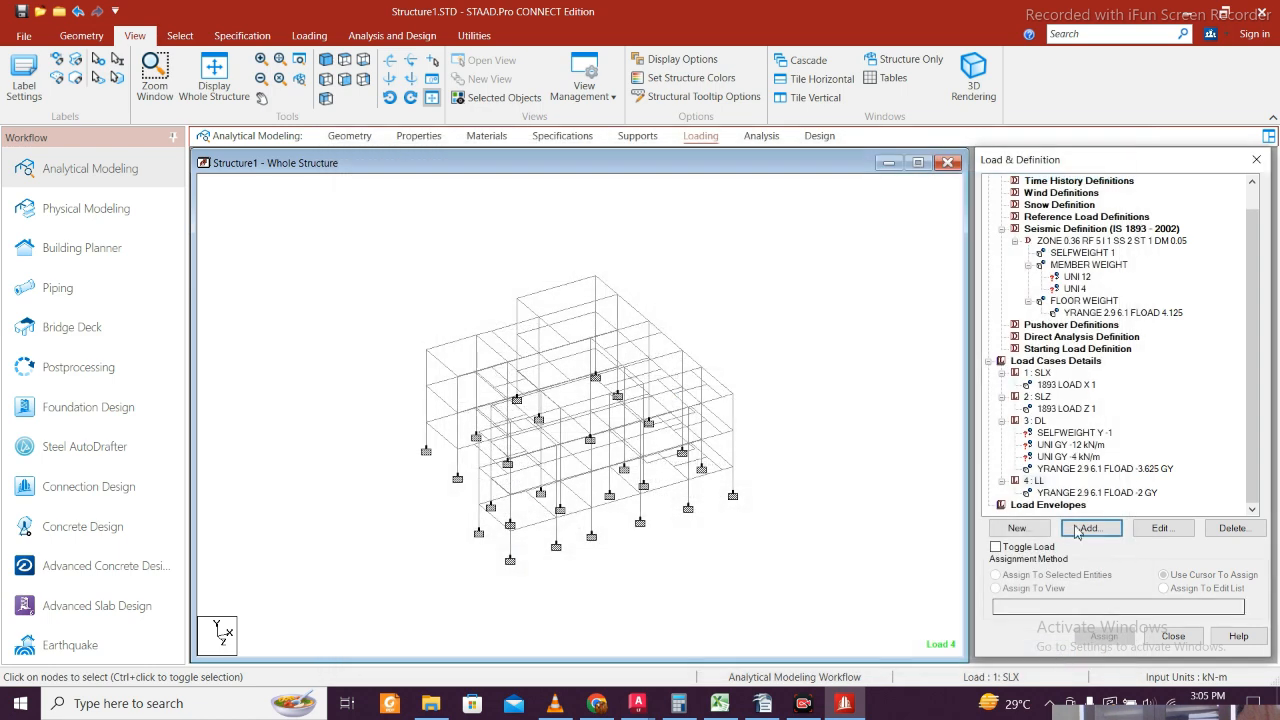
click(1100, 493)
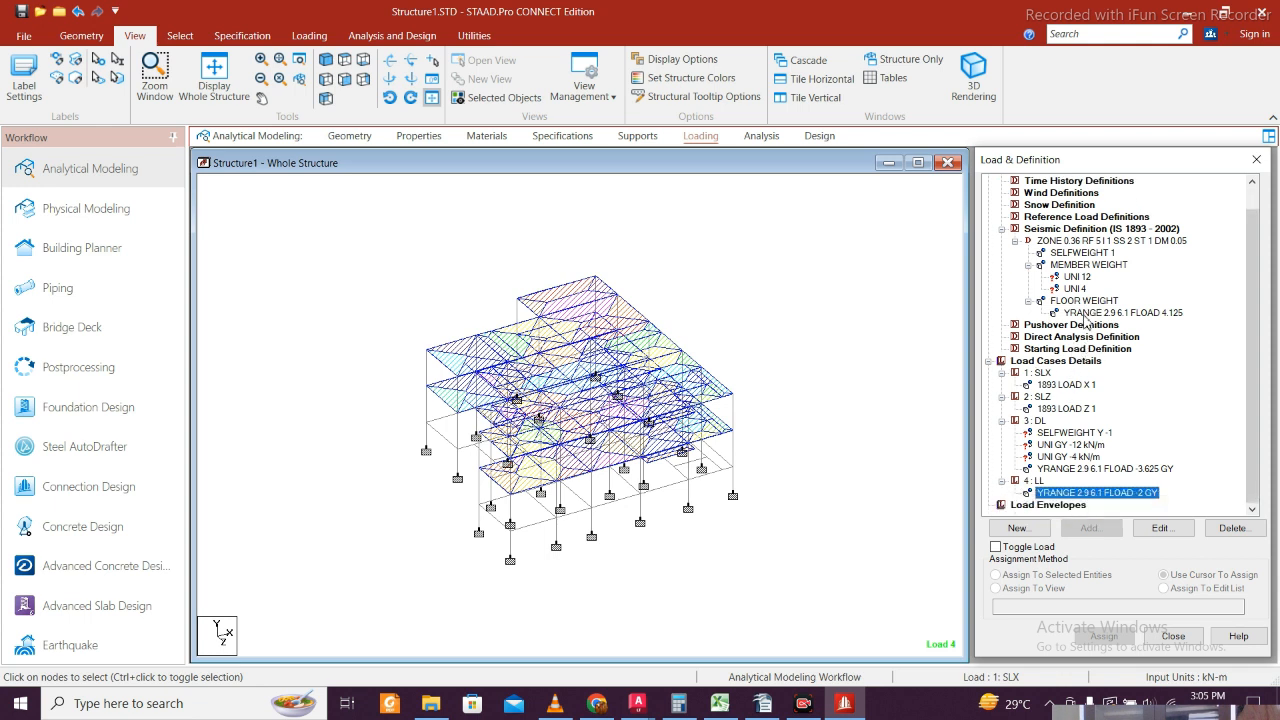
- Assign the seismic member weight UNI 12 to all beams of the two lower beam levels, selected in front view
click(1077, 277)
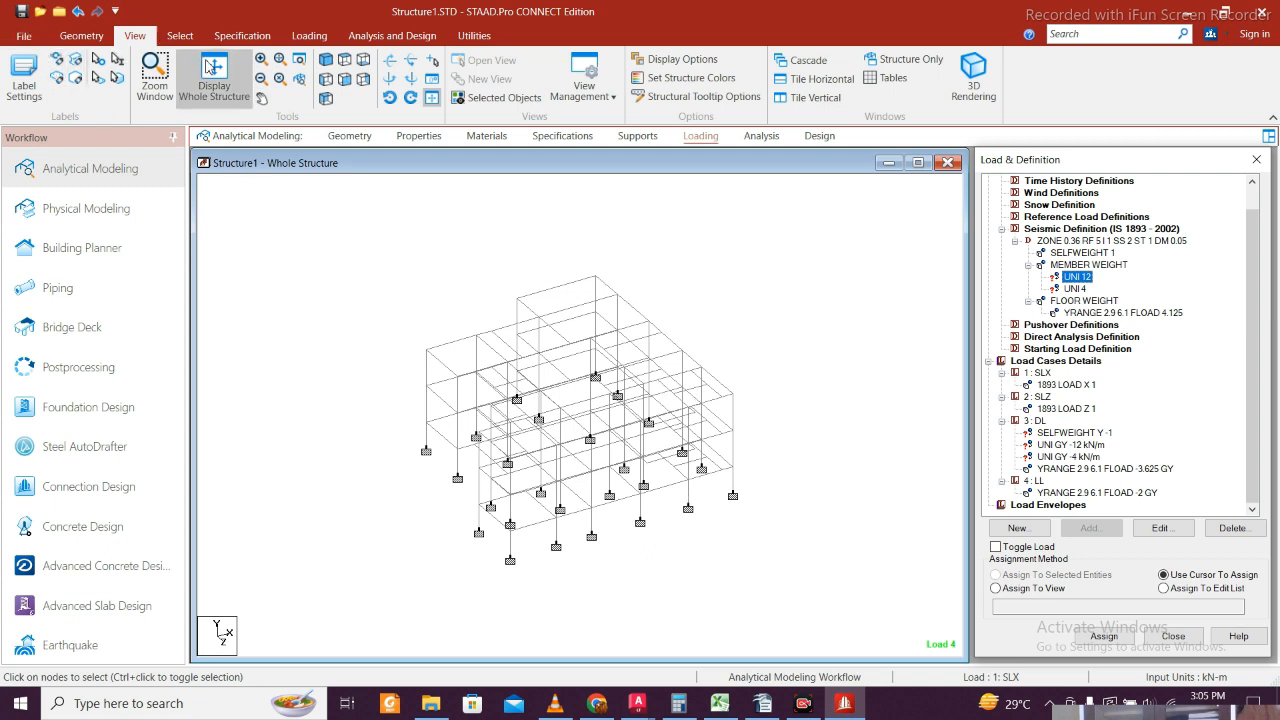
click(344, 82)
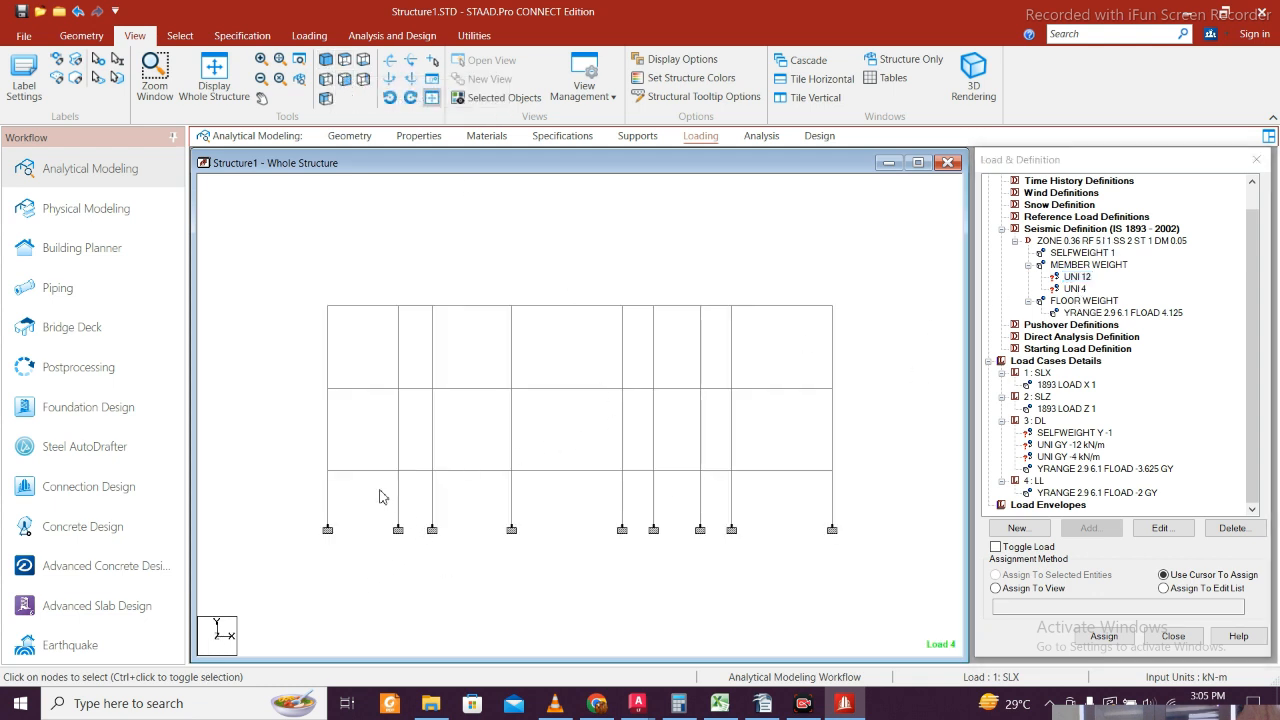
click(828, 474)
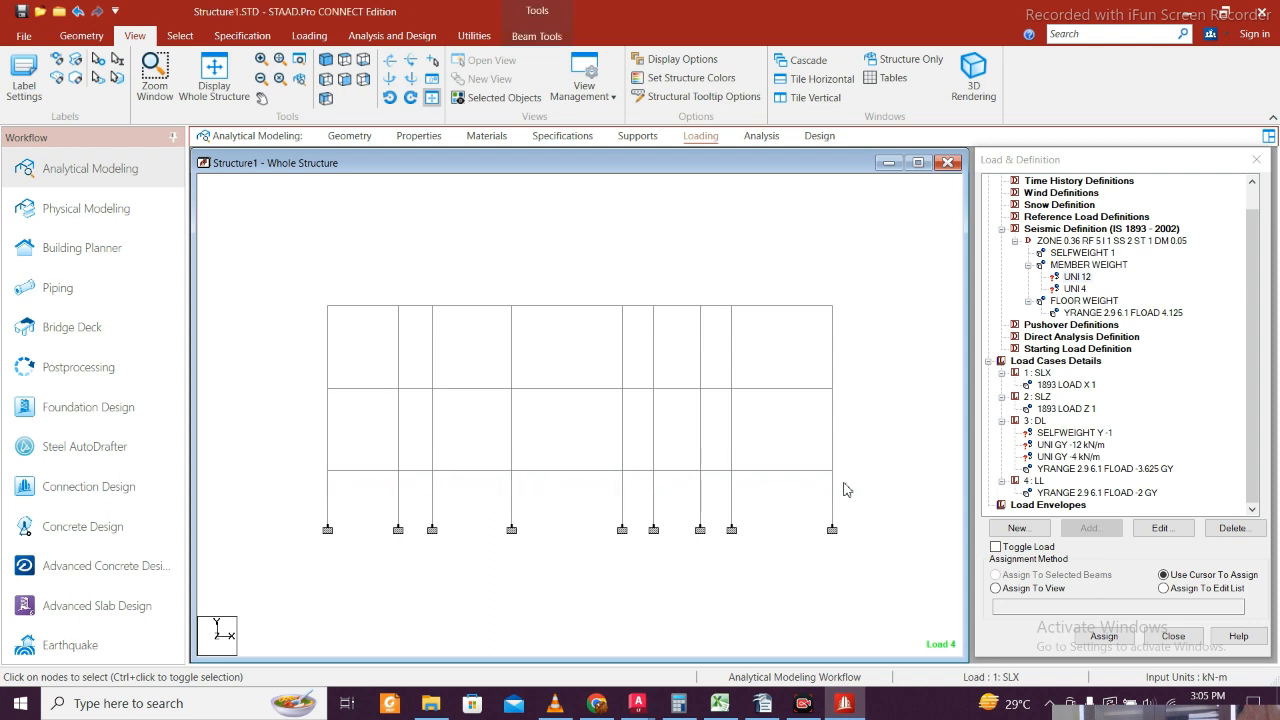
drag(307, 380, 866, 413)
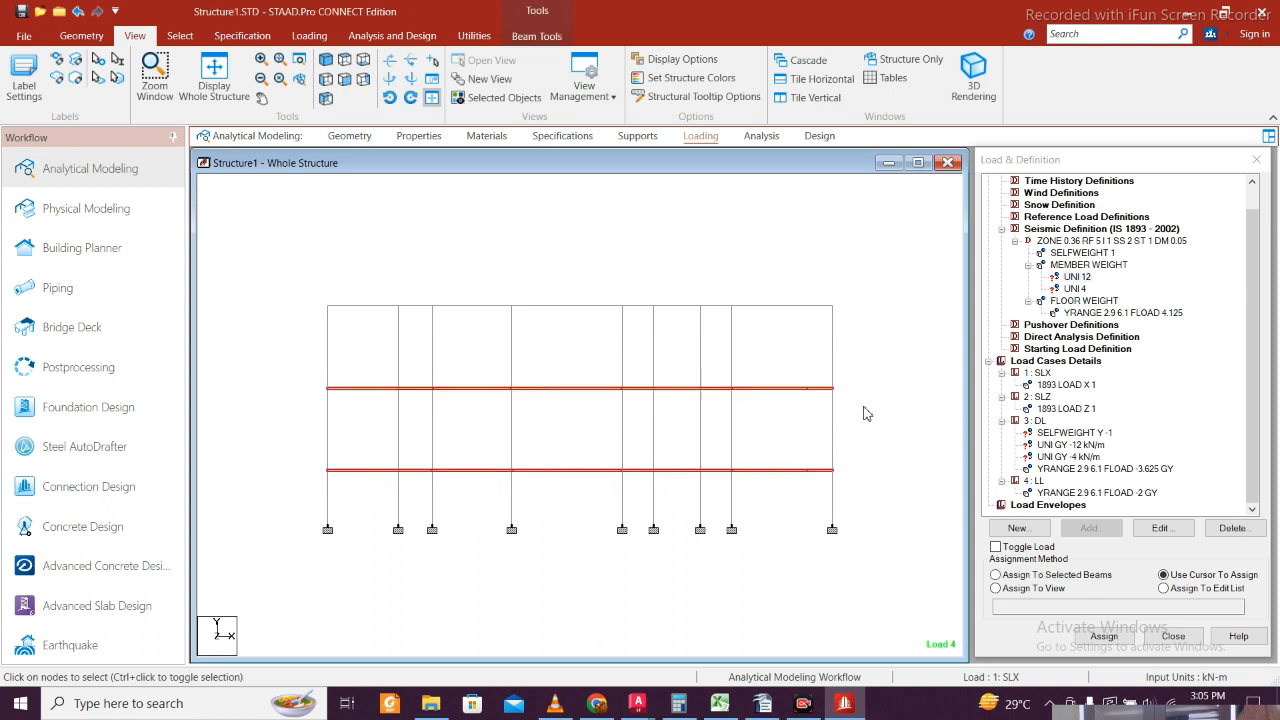
click(1100, 576)
click(1115, 636)
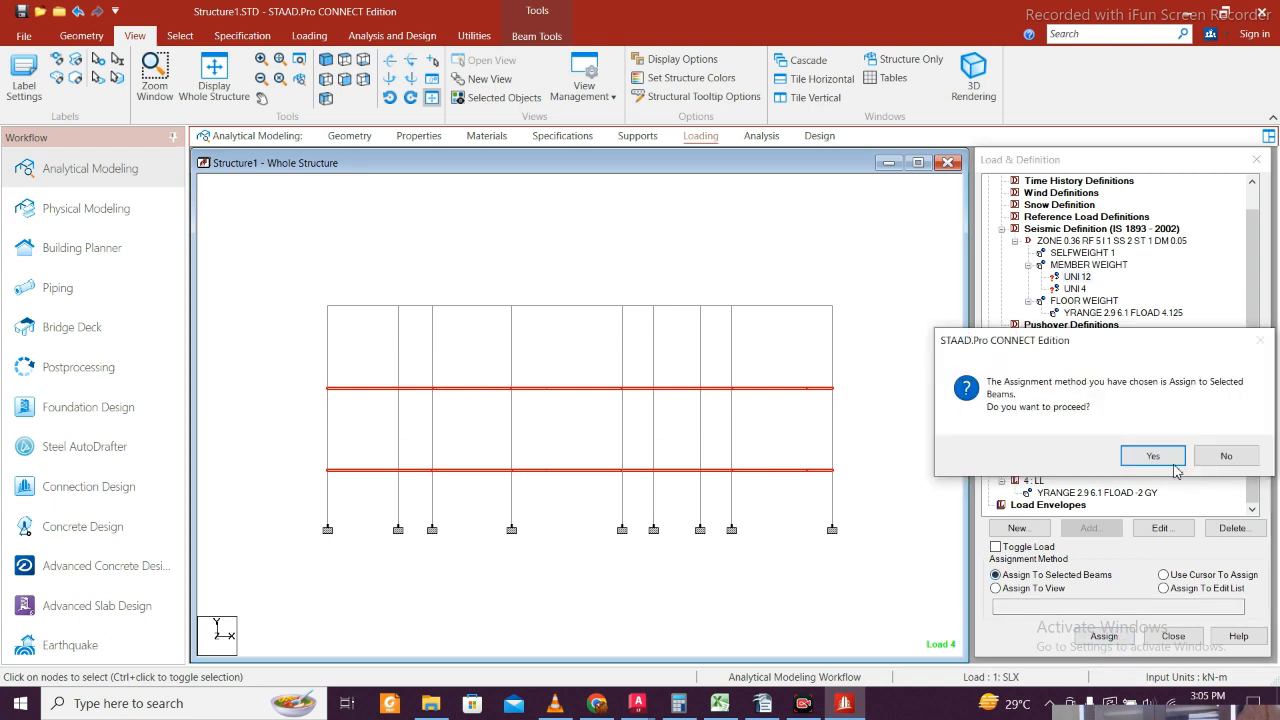
click(1150, 455)
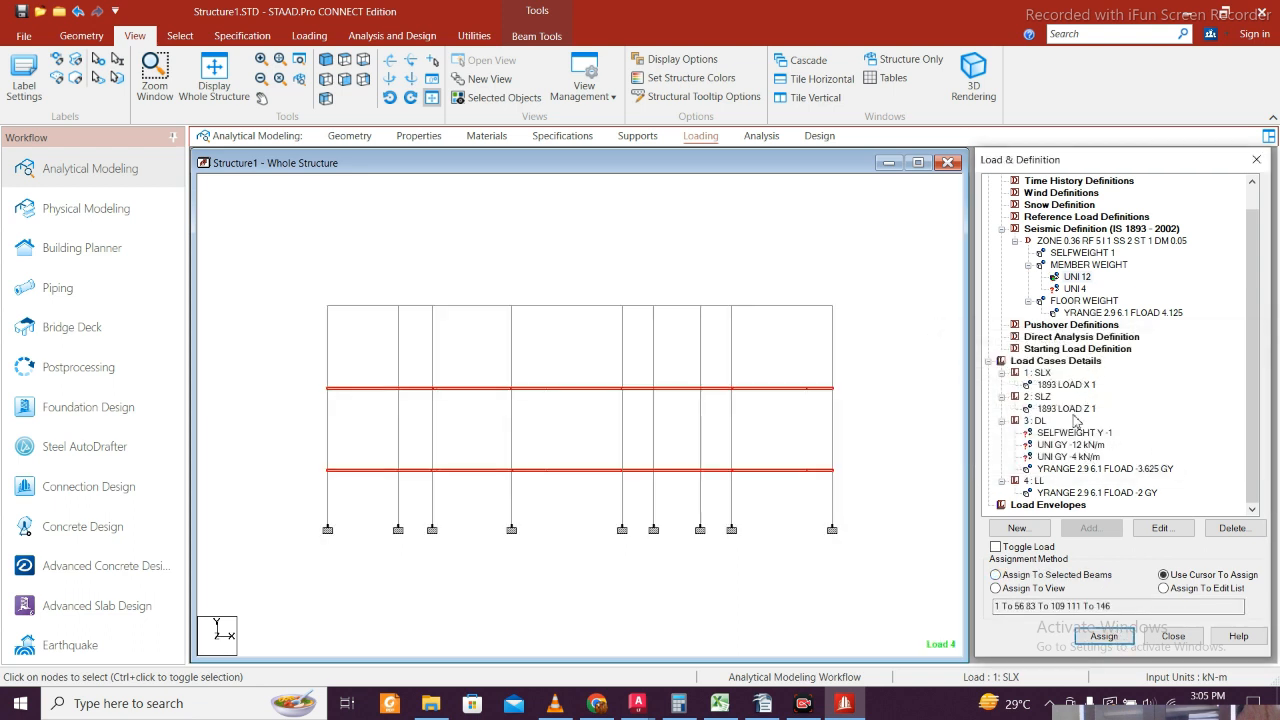
- Assign the DL member load UNI GY -12 kN/m to all beams of the two lower beam levels
click(1086, 446)
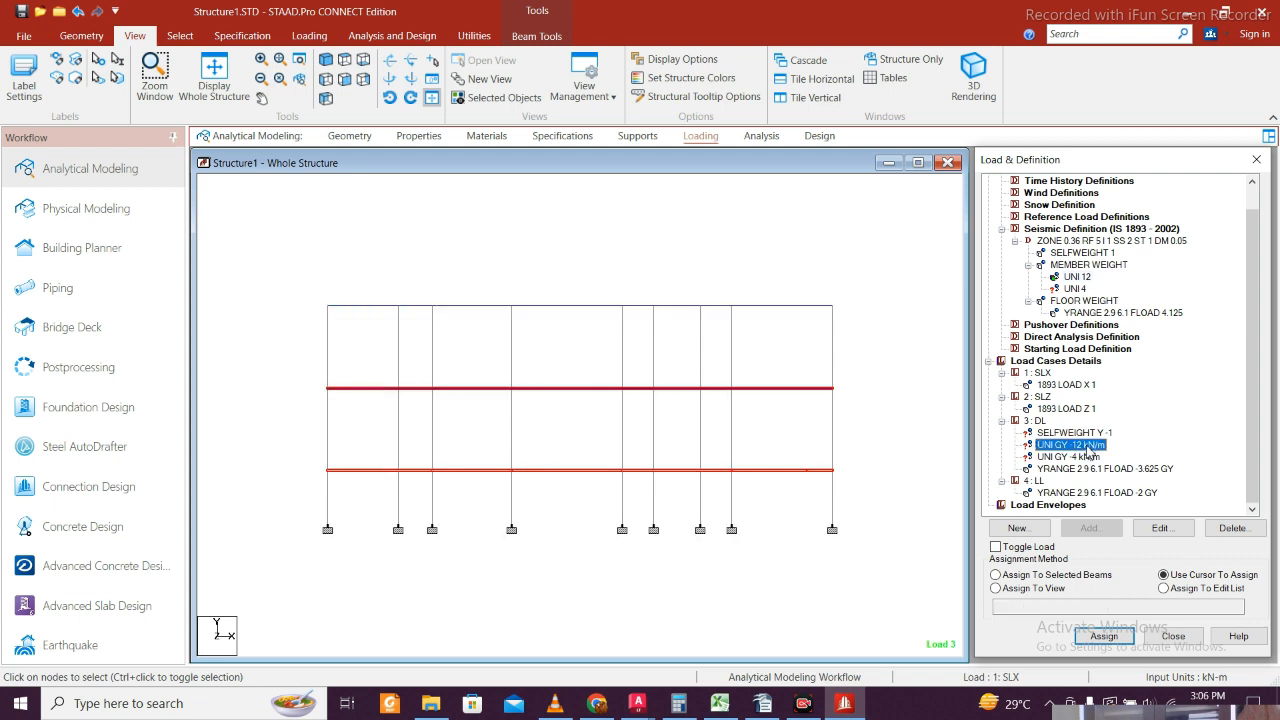
click(1100, 577)
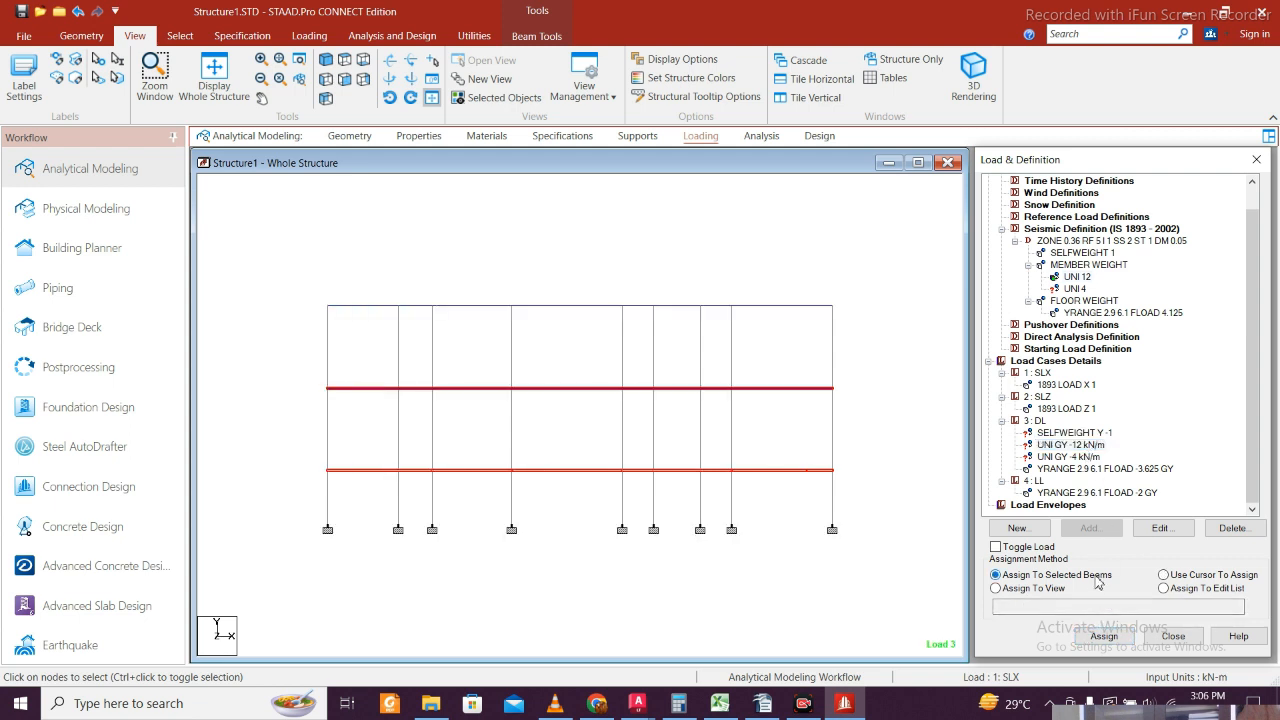
click(1103, 640)
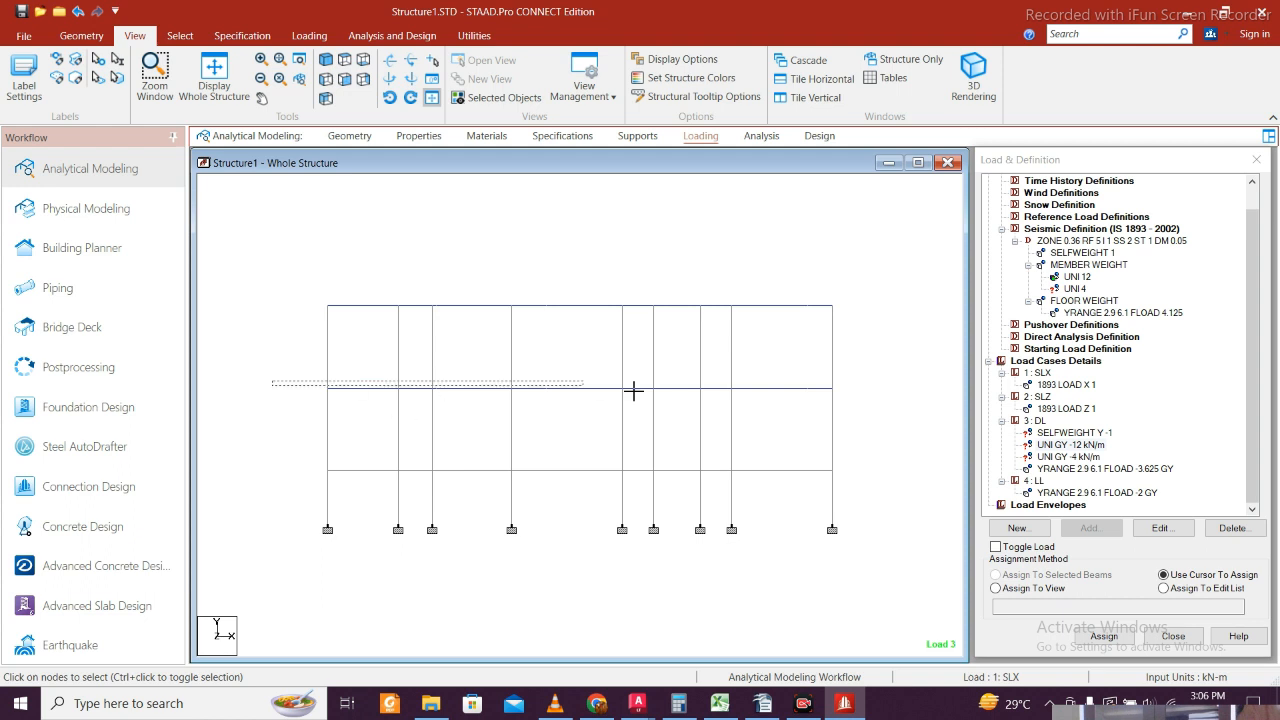
click(820, 390)
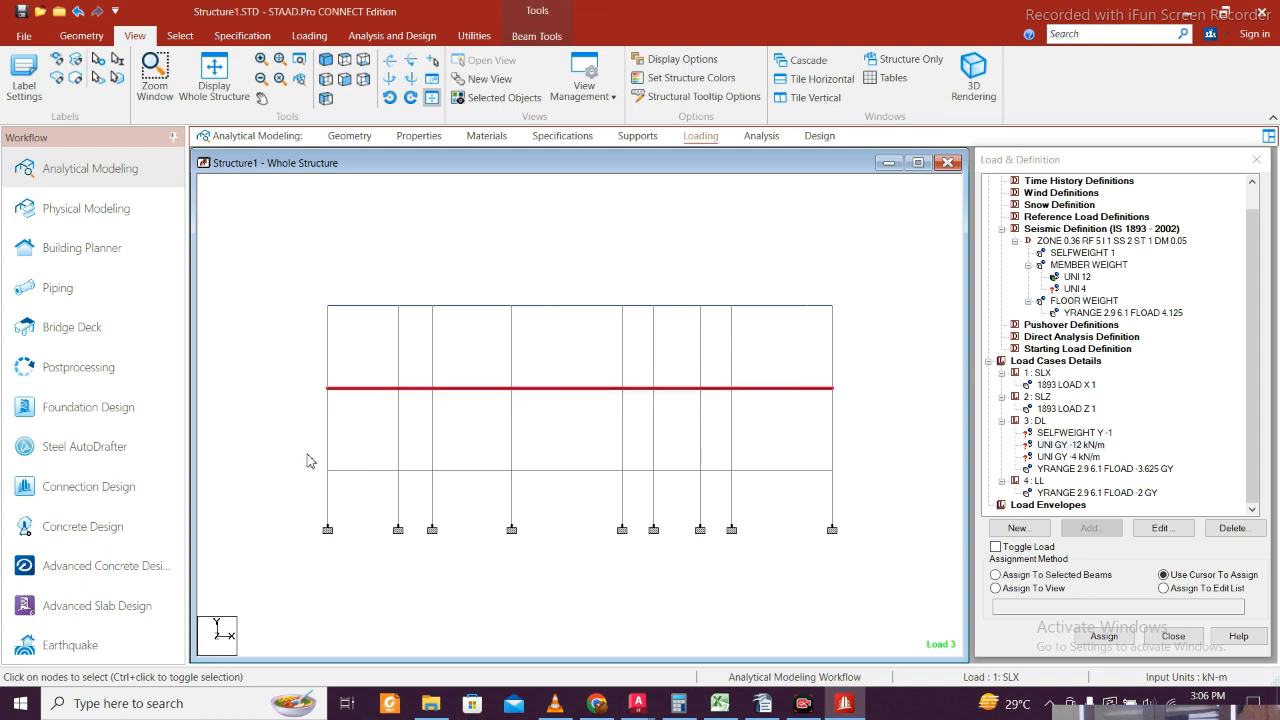
click(440, 491)
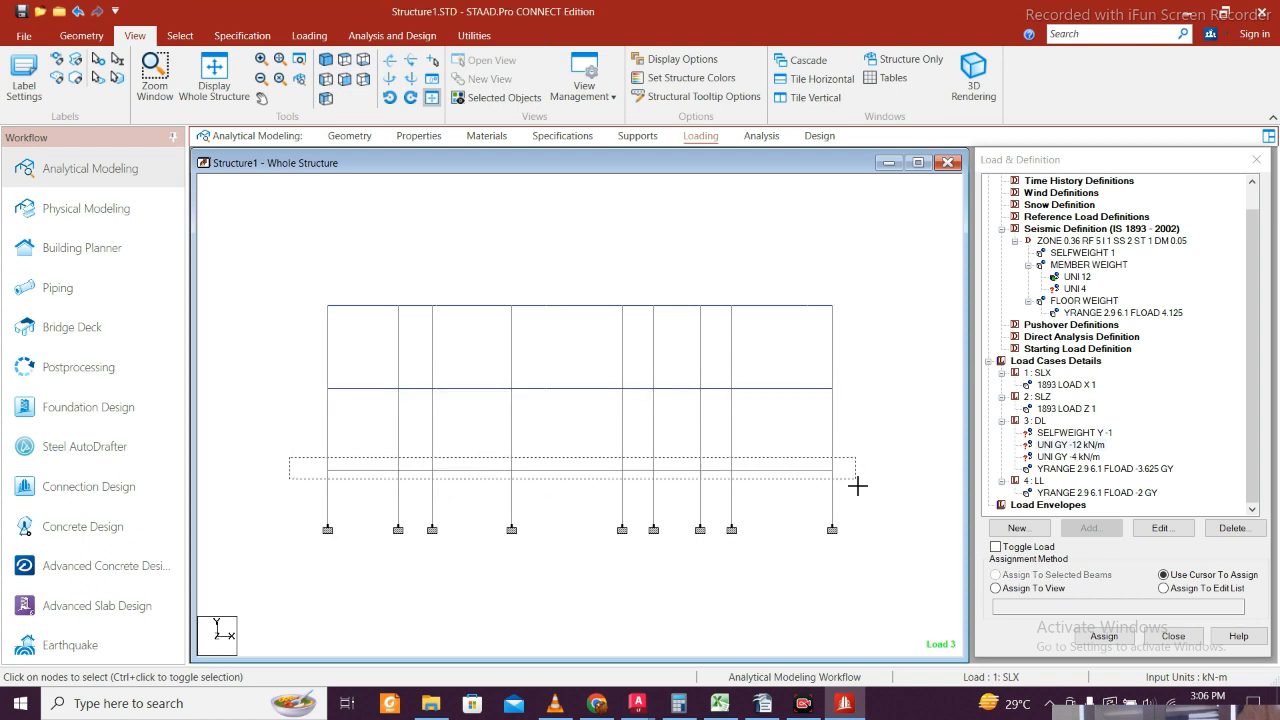
click(795, 470)
drag(309, 372, 850, 400)
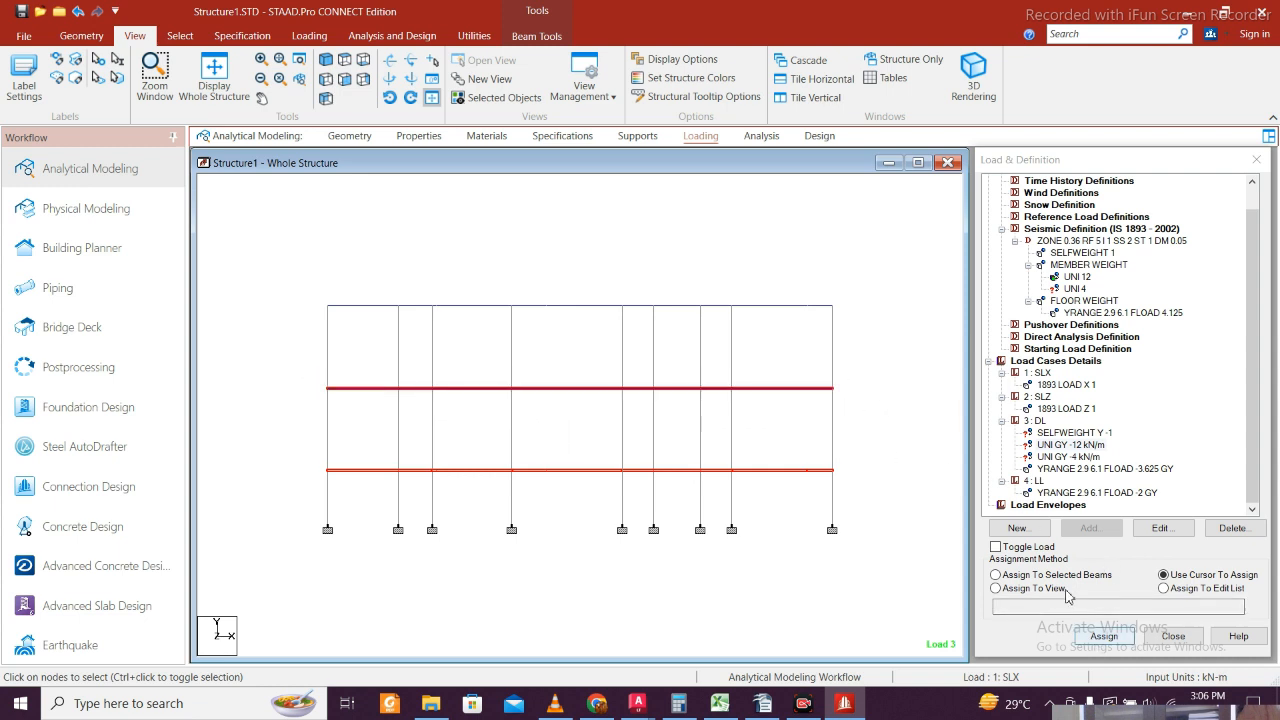
click(1101, 636)
click(1104, 636)
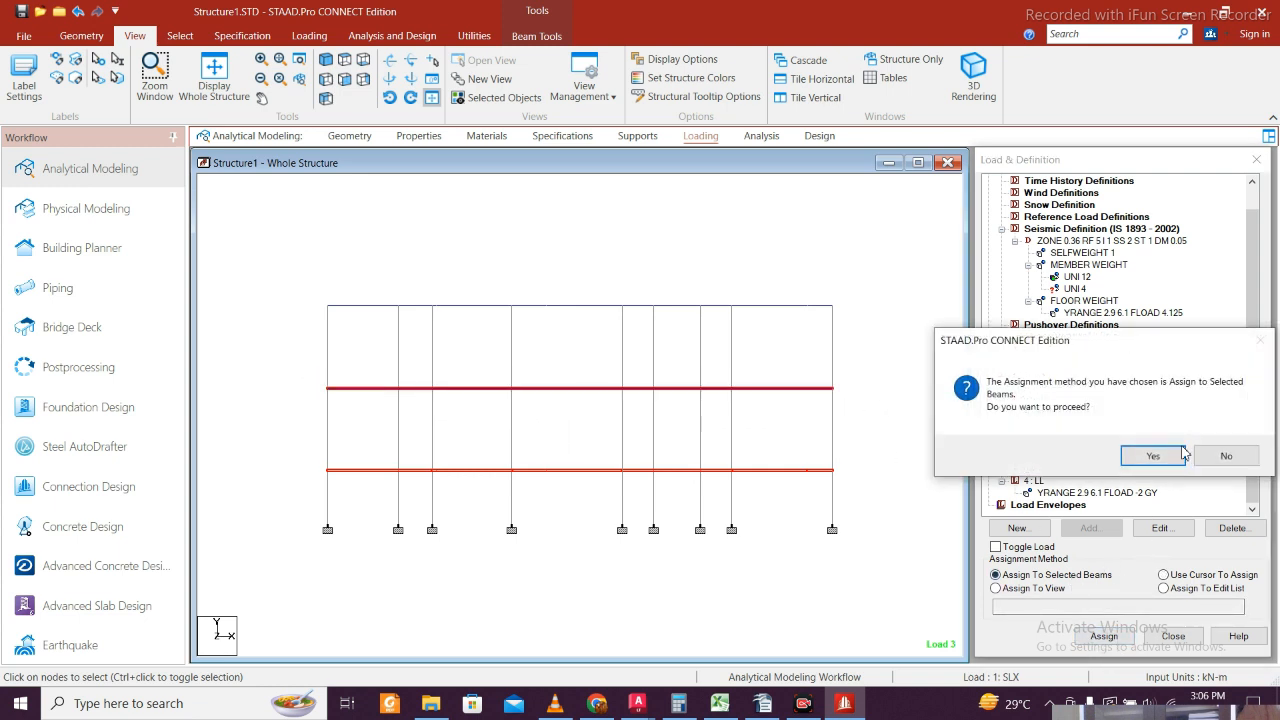
click(1146, 455)
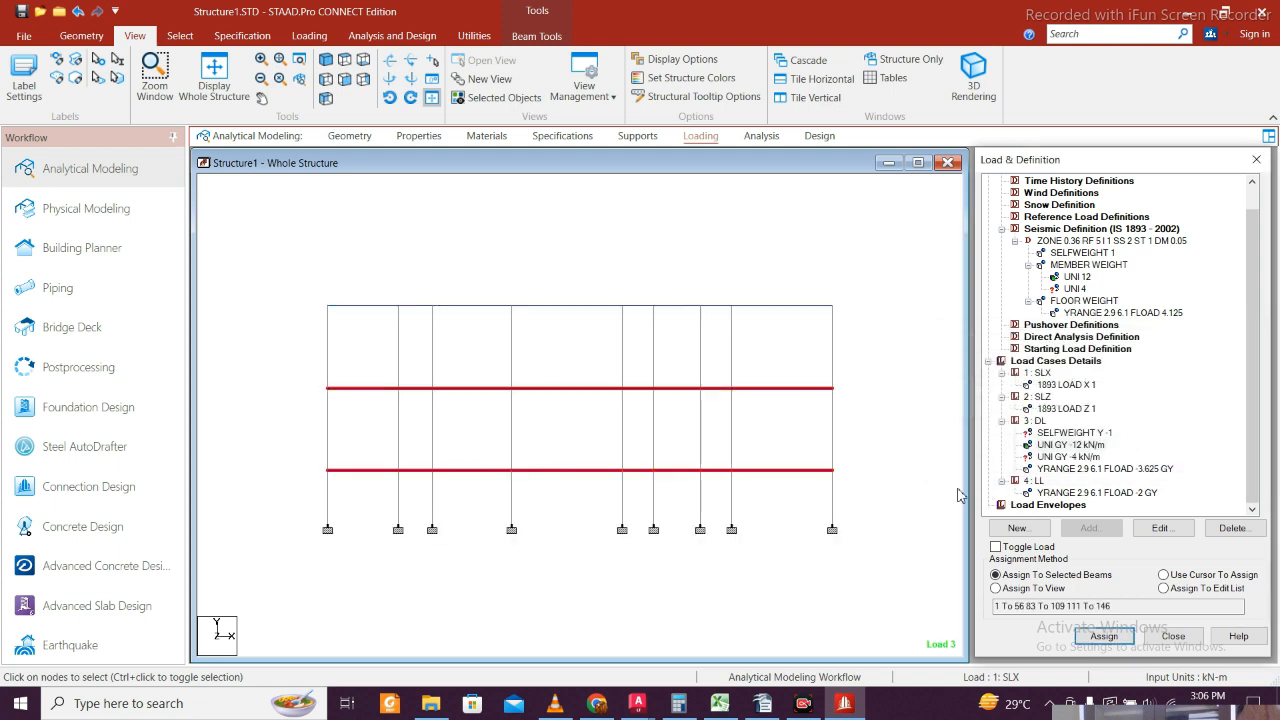
click(918, 457)
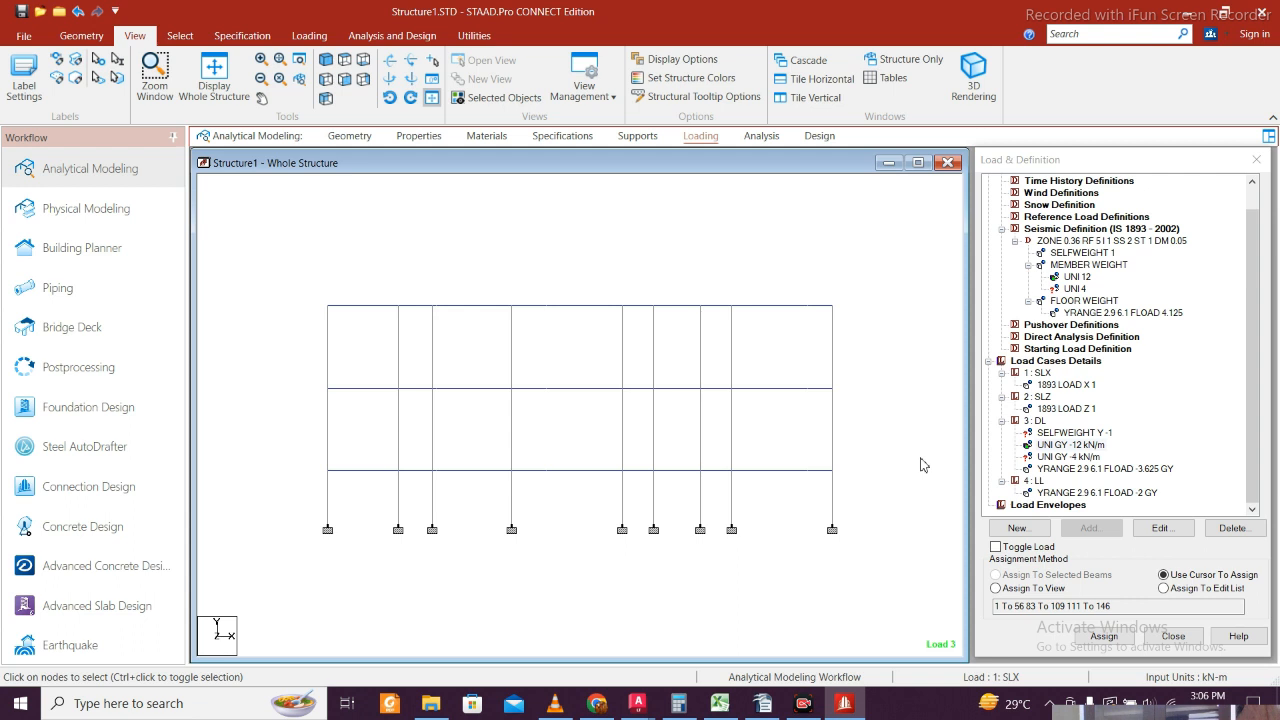
- Open the topmost level's beams in a new view and show them in plan
drag(301, 289, 918, 372)
right_click(795, 320)
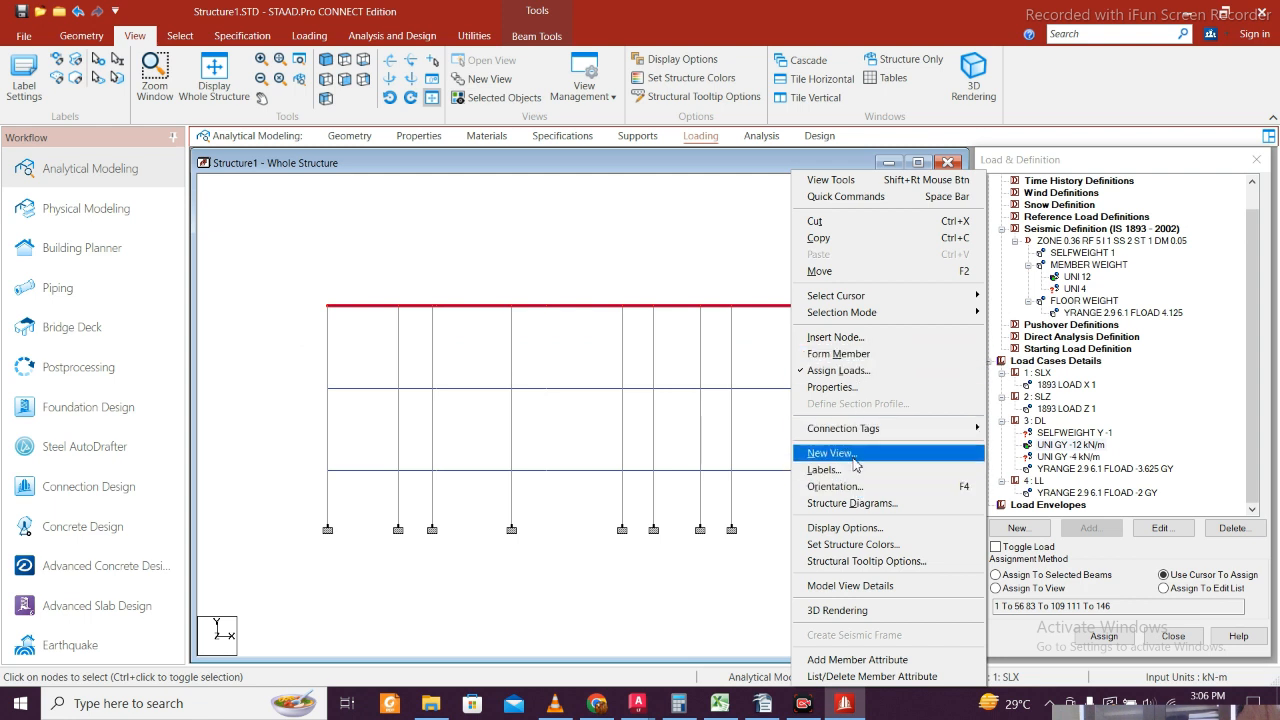
click(831, 453)
click(845, 394)
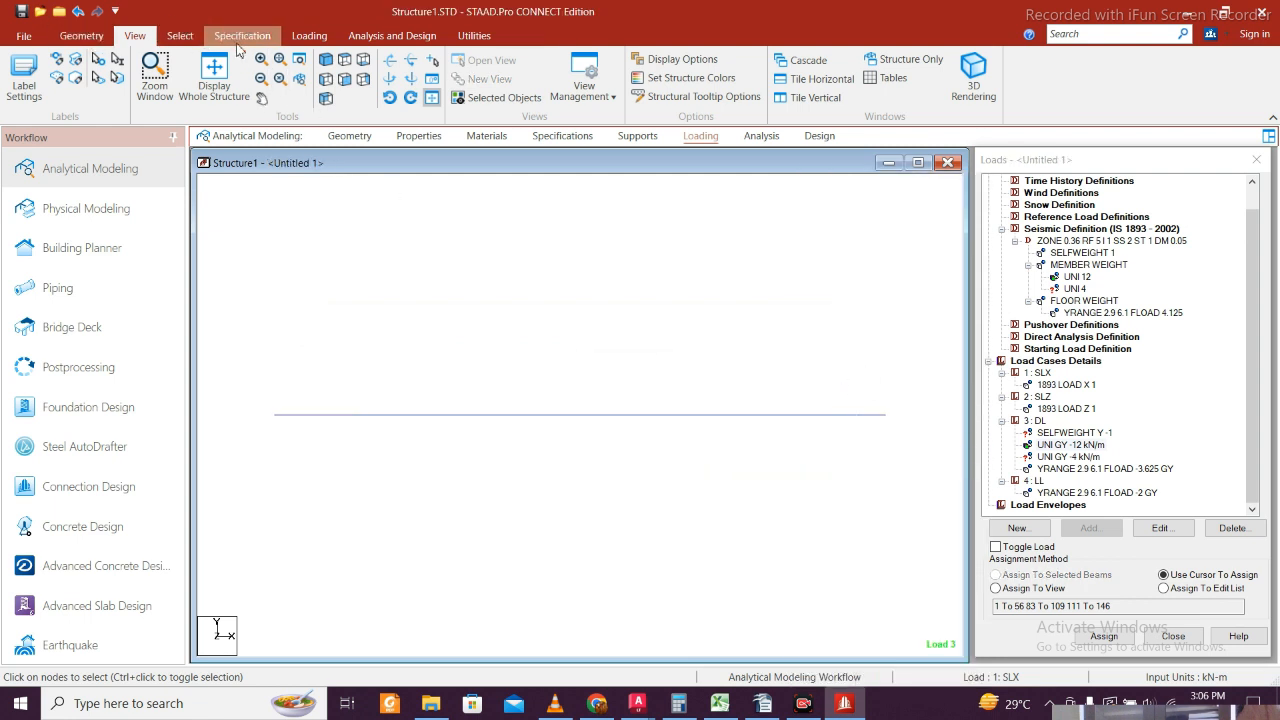
click(364, 64)
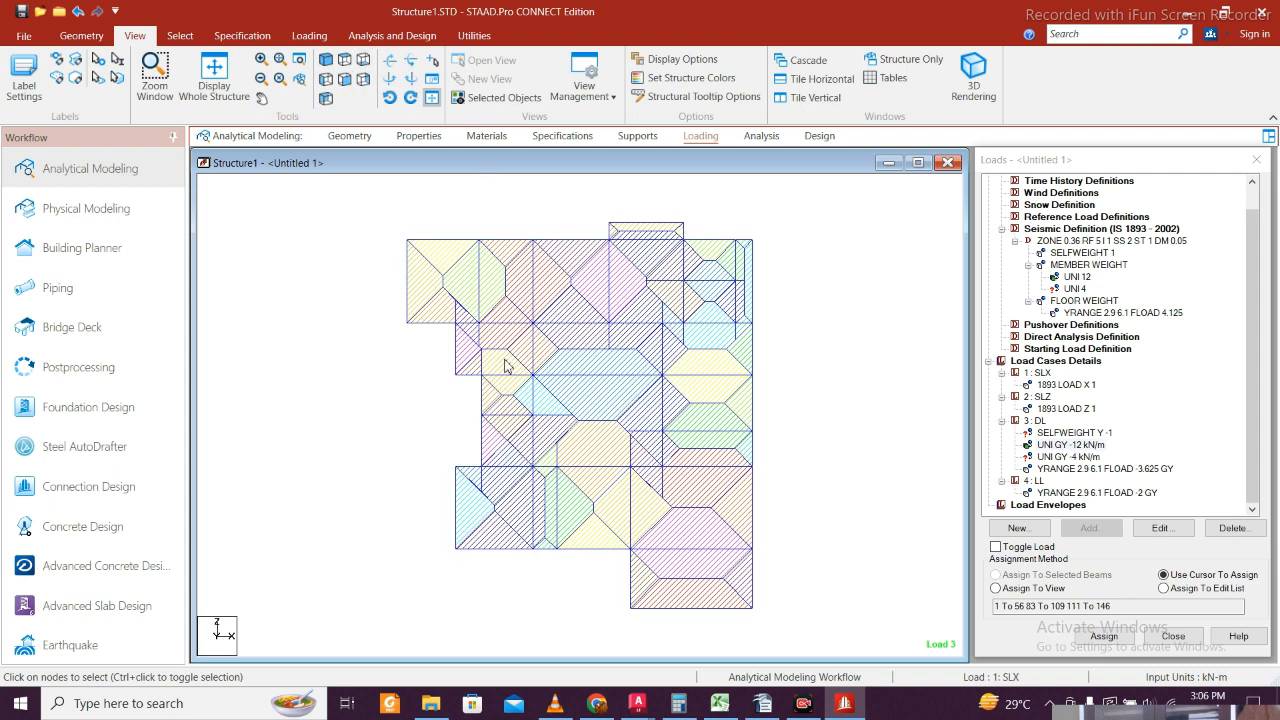
- Assign the DL load UNI GY -12 kN/m to the roof beams enclosing the rectangular bay at the plan's left edge, just below the top row
click(469, 324)
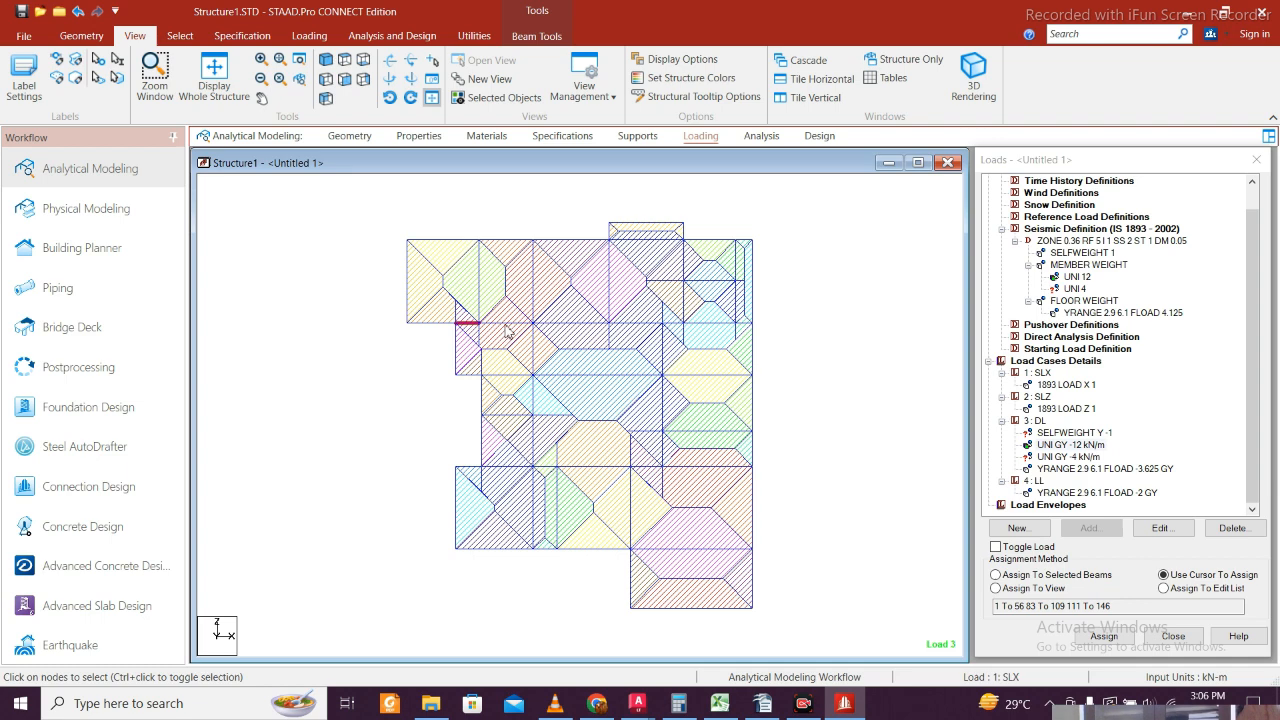
click(508, 328)
ctrl+click(466, 323)
ctrl+click(456, 350)
ctrl+click(468, 376)
ctrl+click(518, 375)
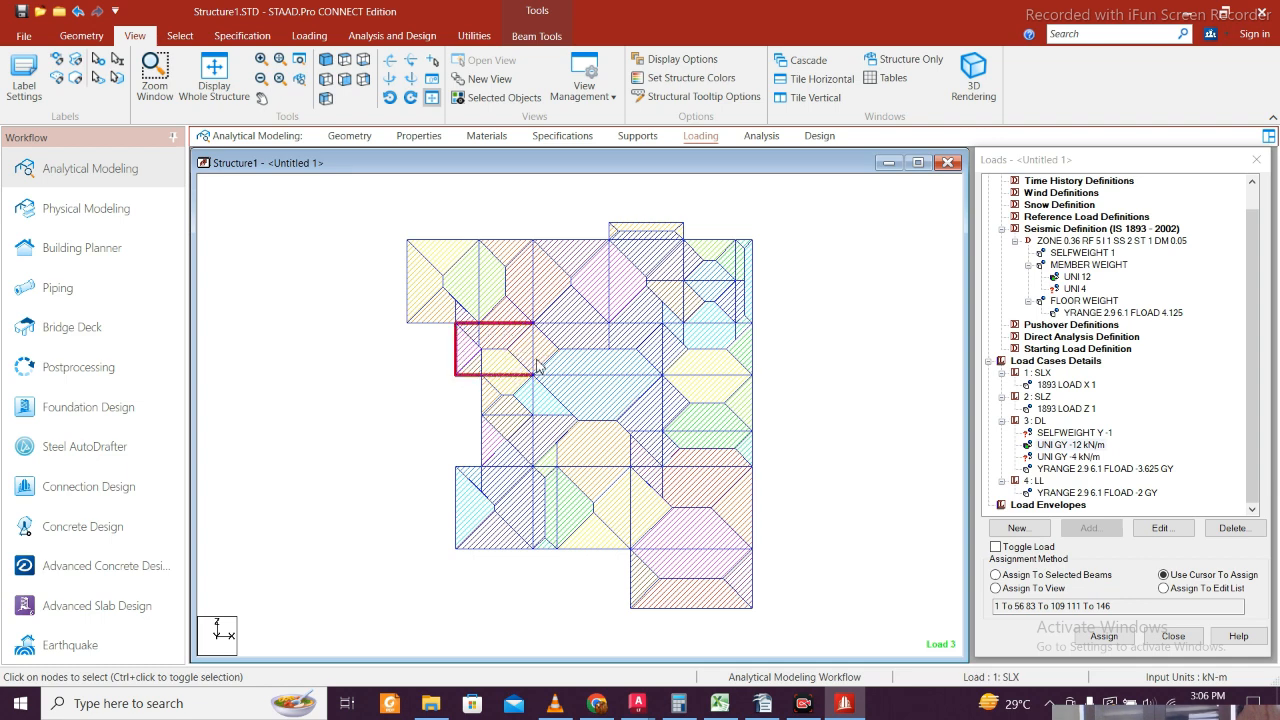
ctrl+click(536, 364)
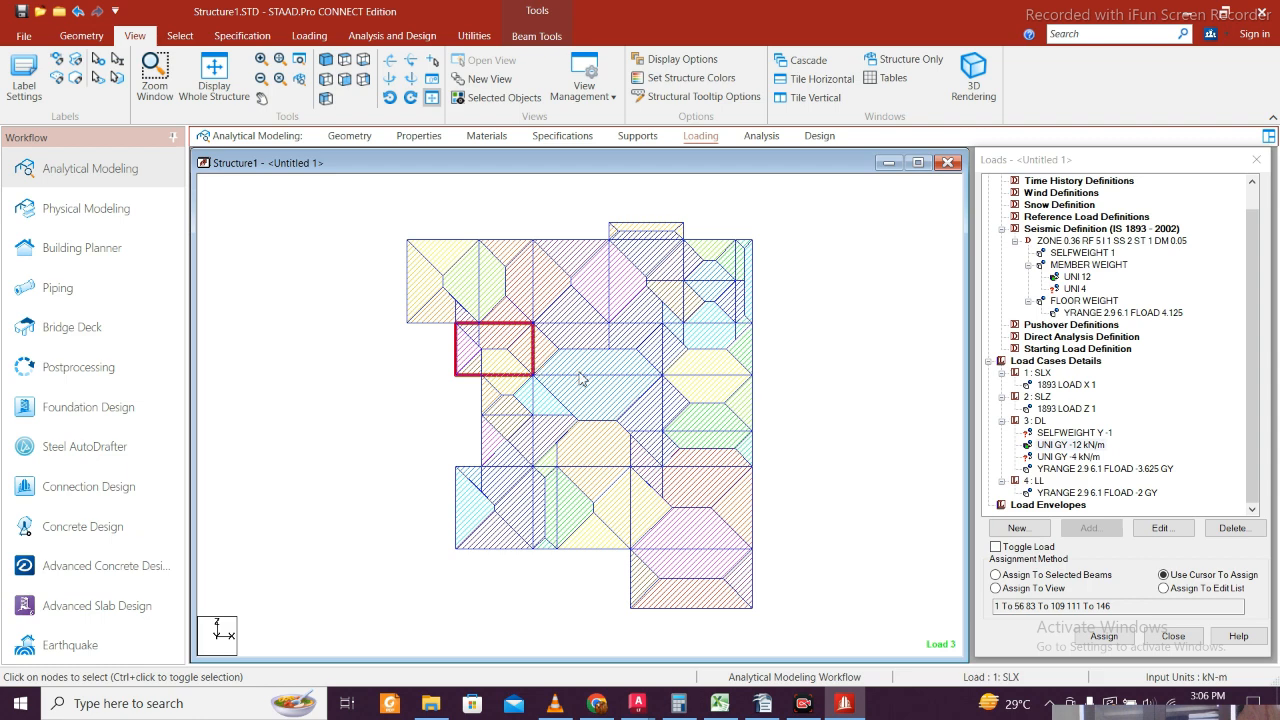
click(1080, 445)
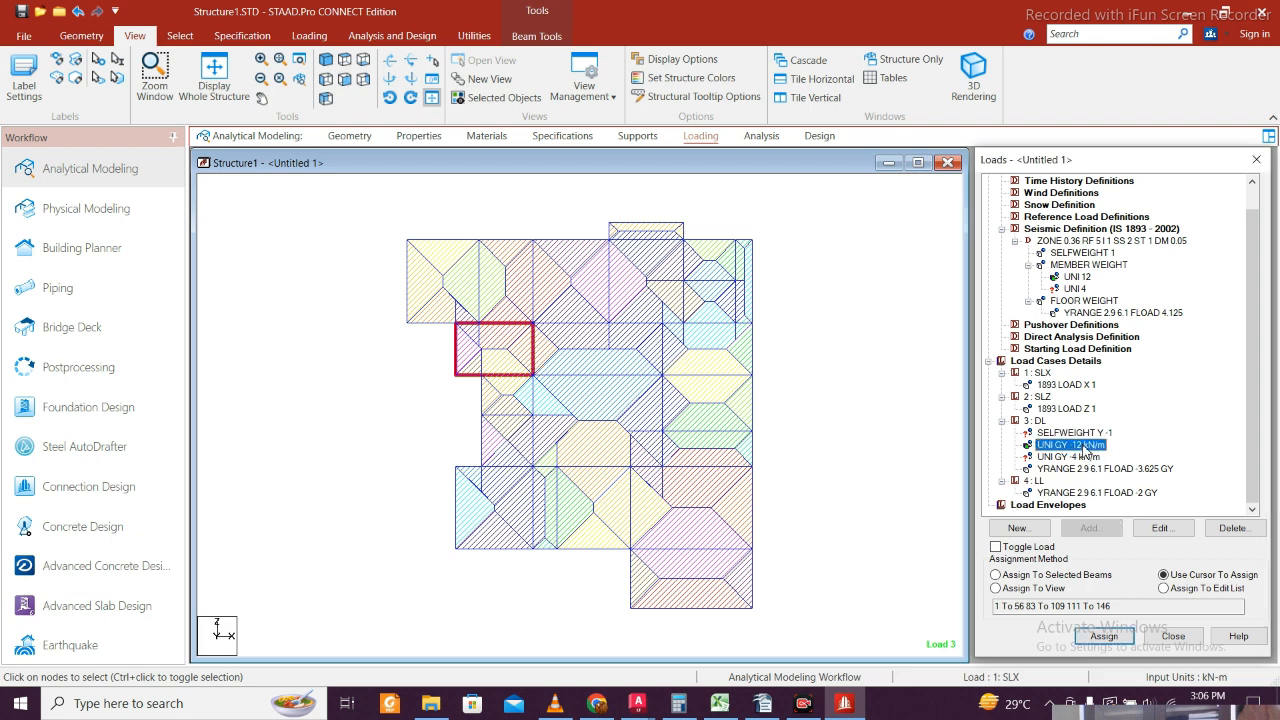
click(1104, 636)
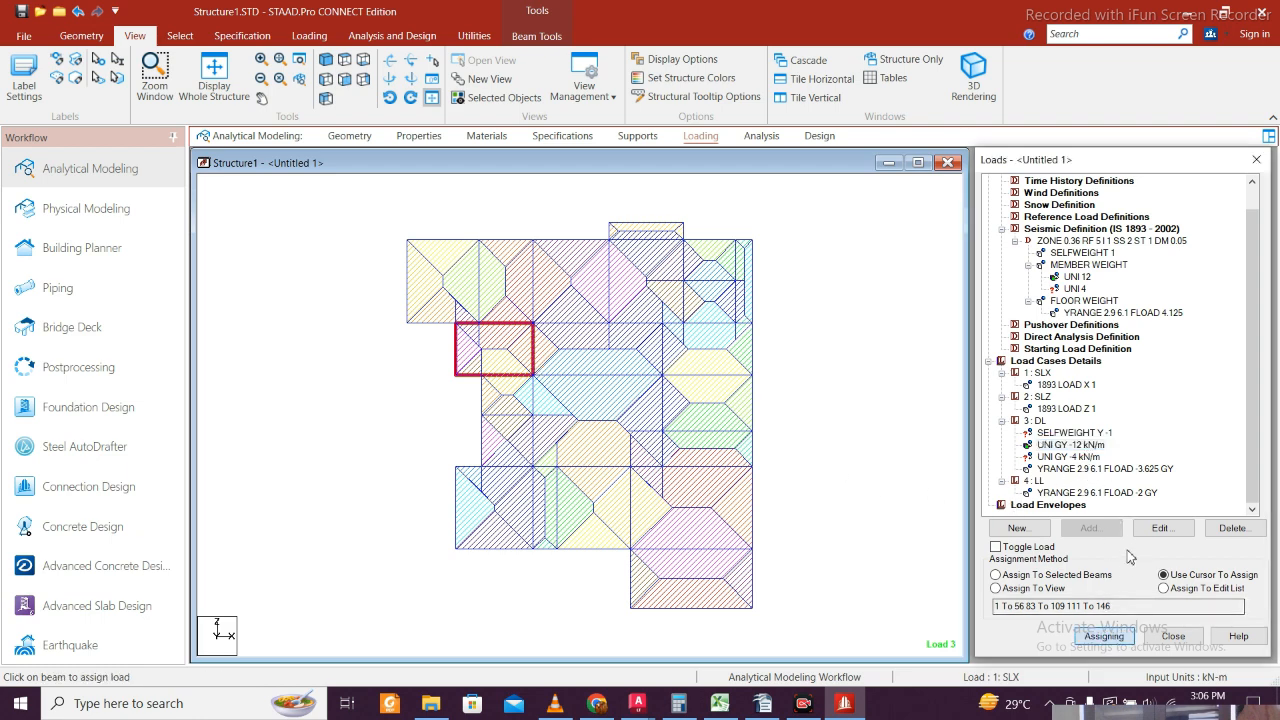
click(1053, 576)
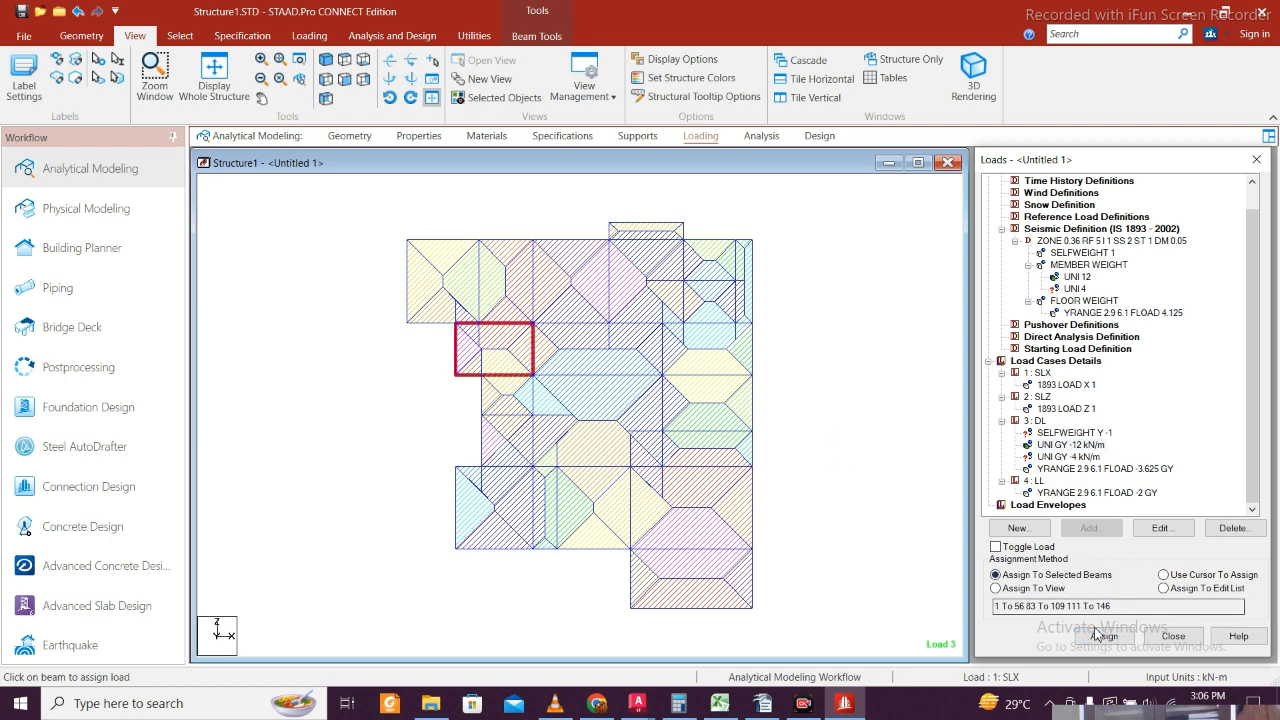
click(1104, 636)
click(1152, 456)
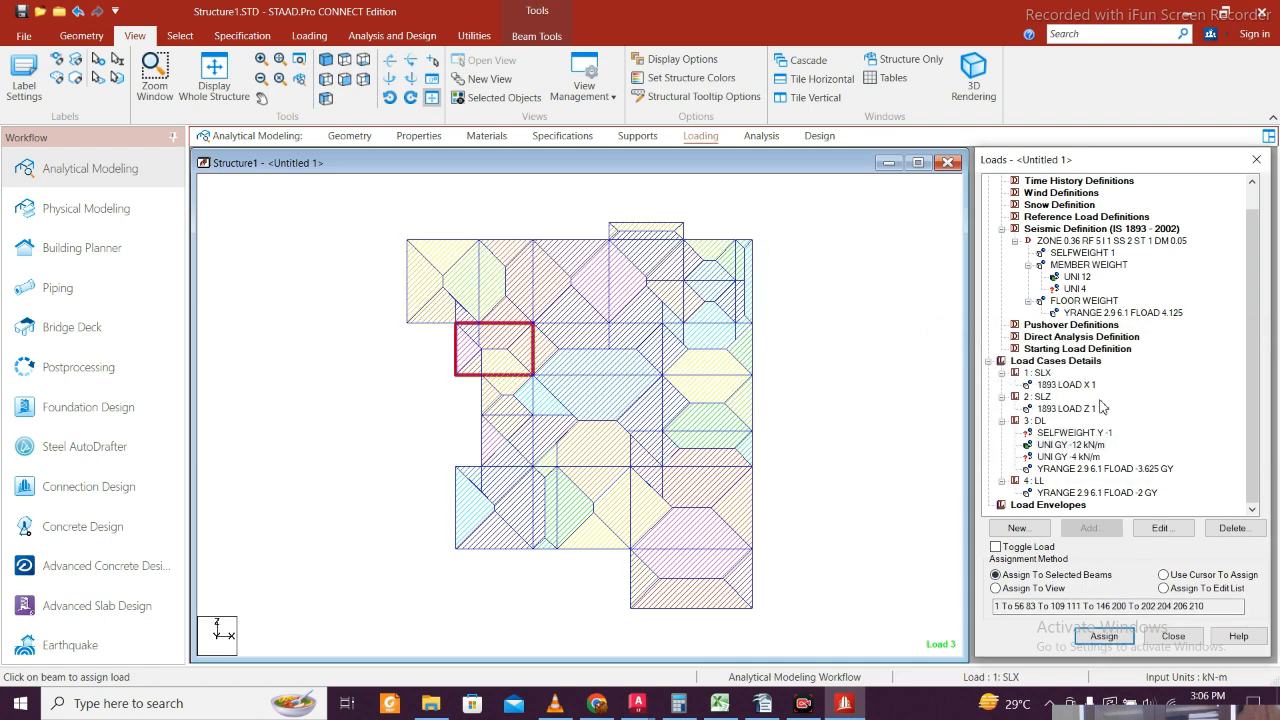
- Assign the seismic member weight UNI 12 to the roof beams enclosing the same rectangular bay
click(1076, 277)
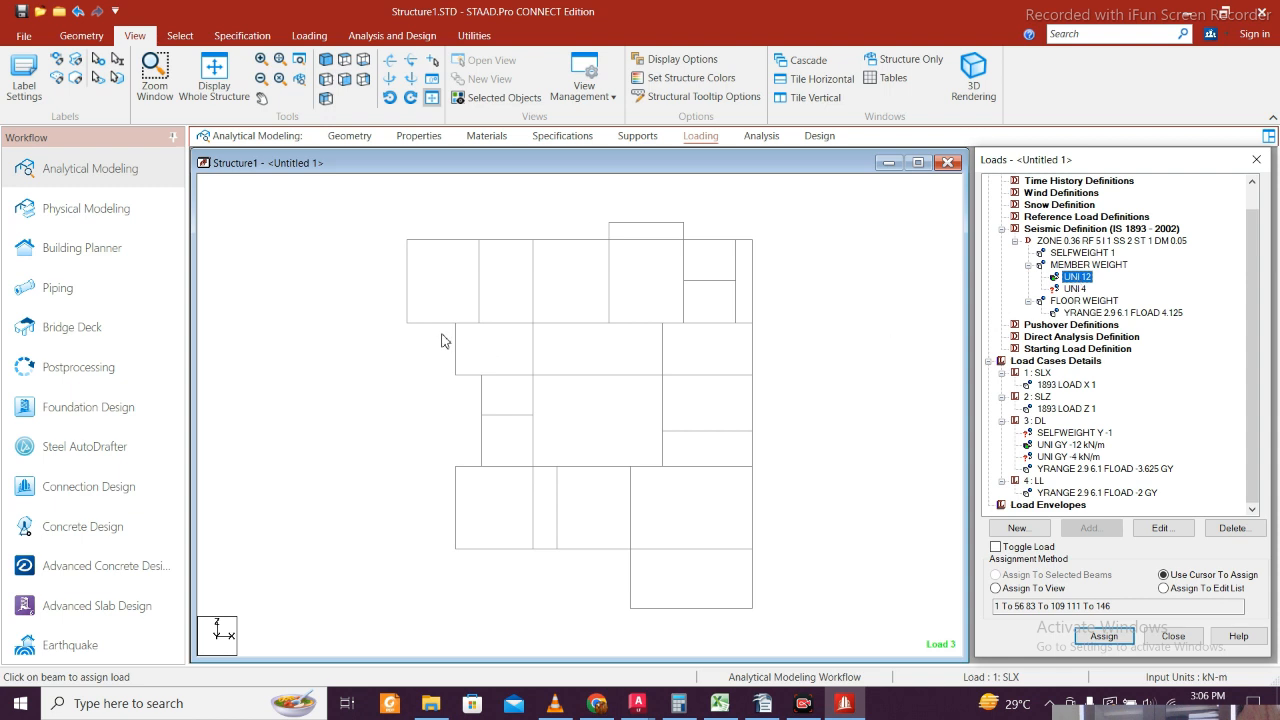
drag(443, 309, 557, 394)
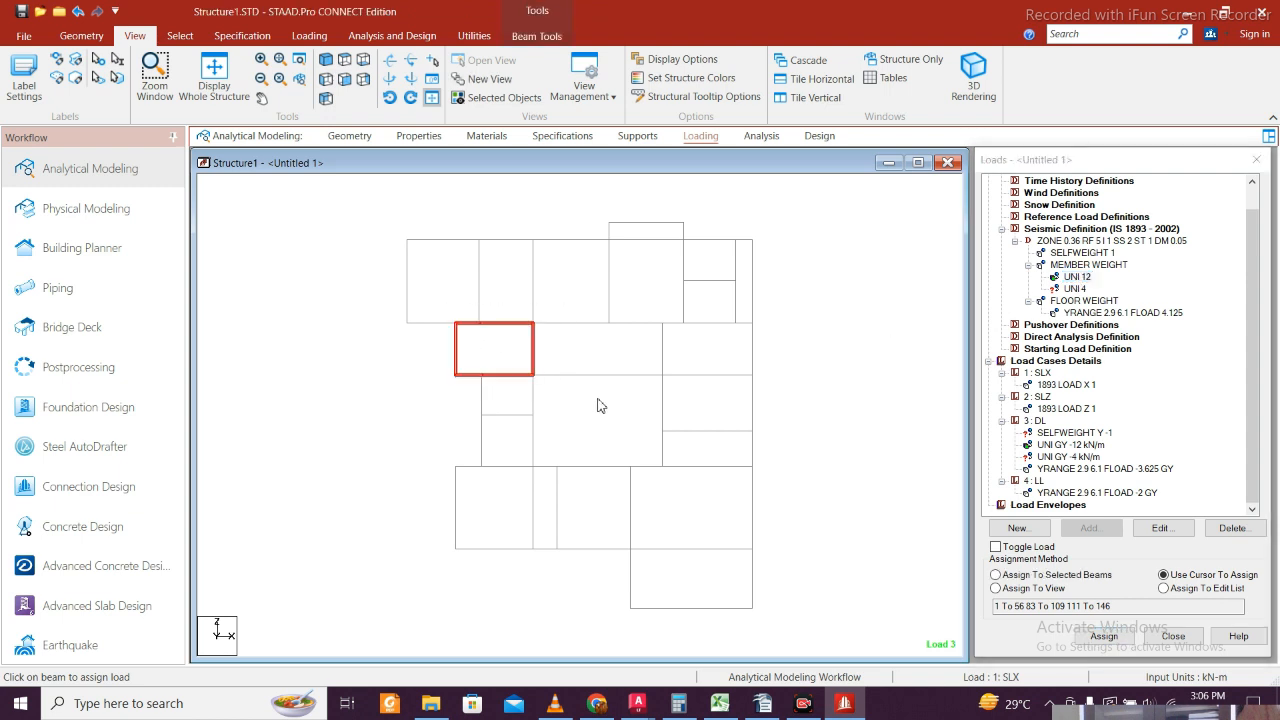
click(1104, 636)
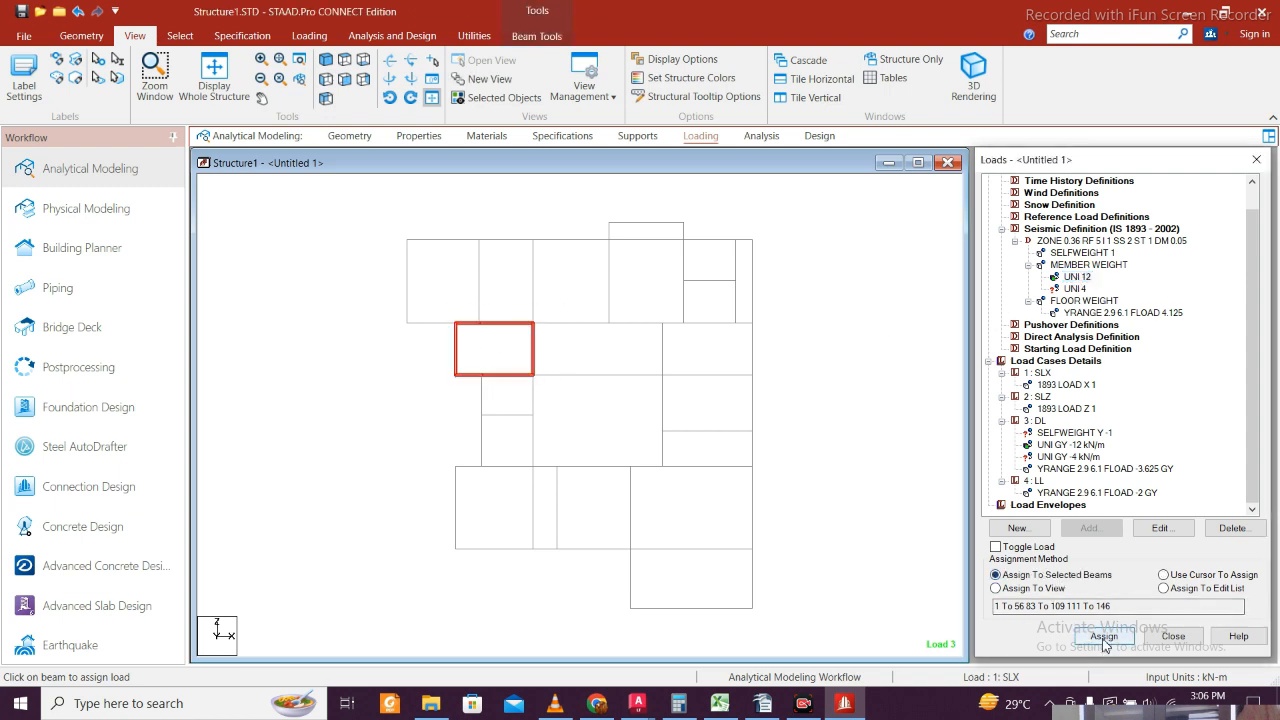
click(1147, 455)
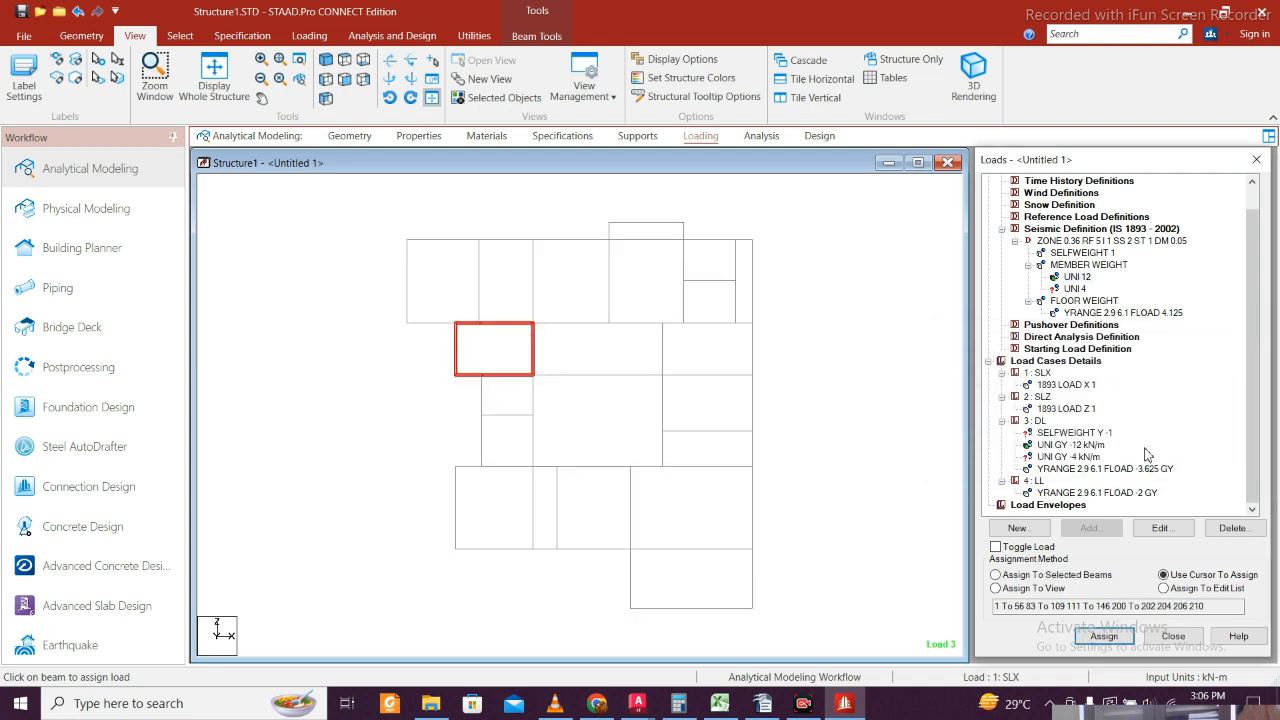
- Choose the seismic member weight UNI 4 and select all roof beams along the plan's outer perimeter
click(1075, 289)
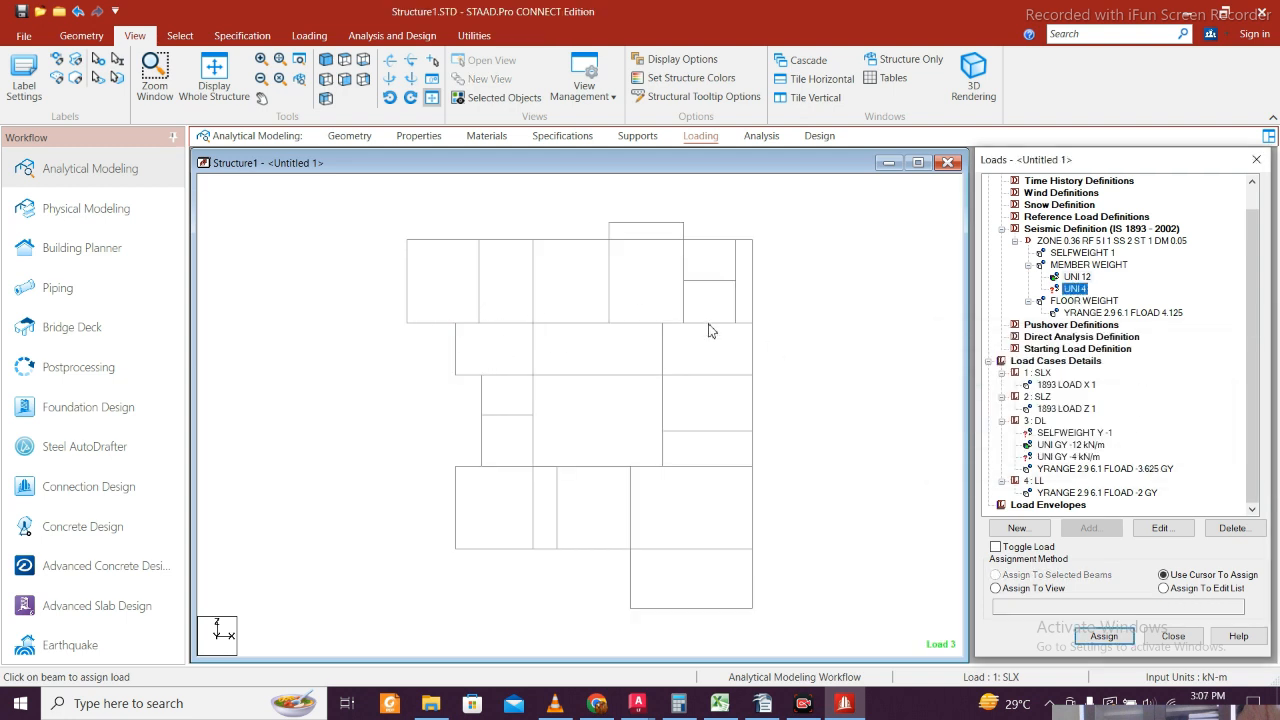
click(414, 247)
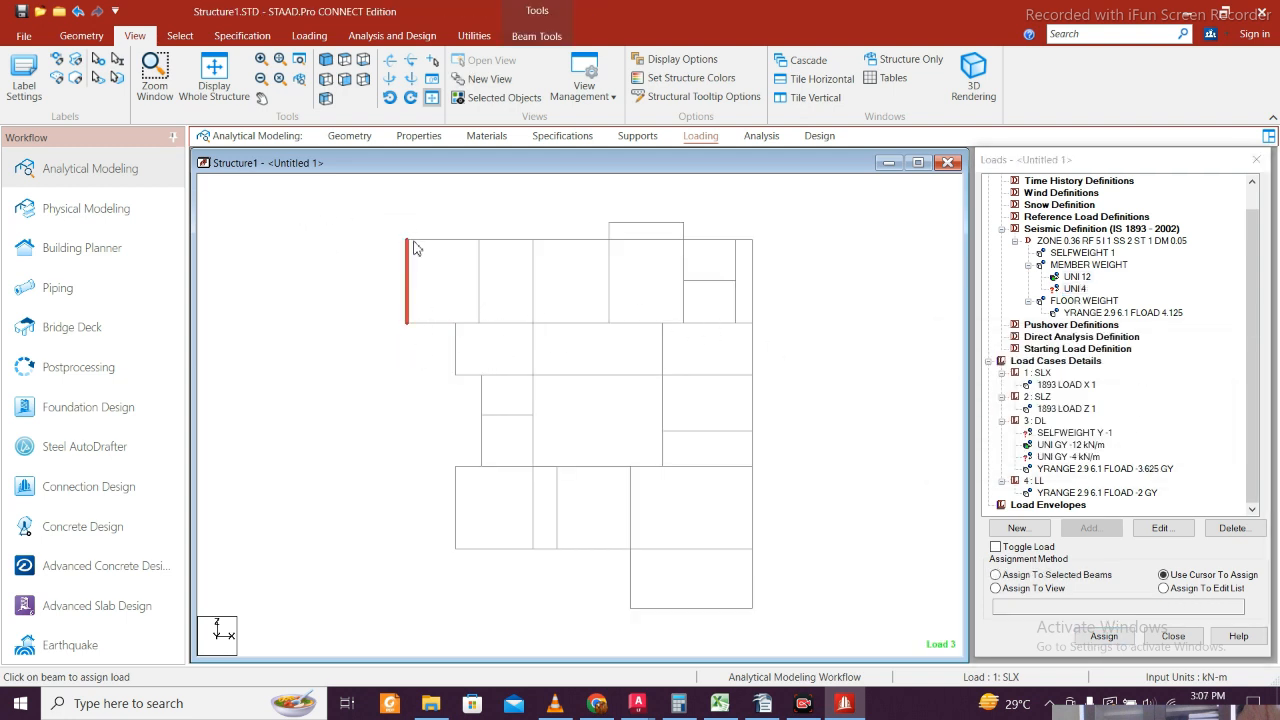
drag(517, 248, 782, 631)
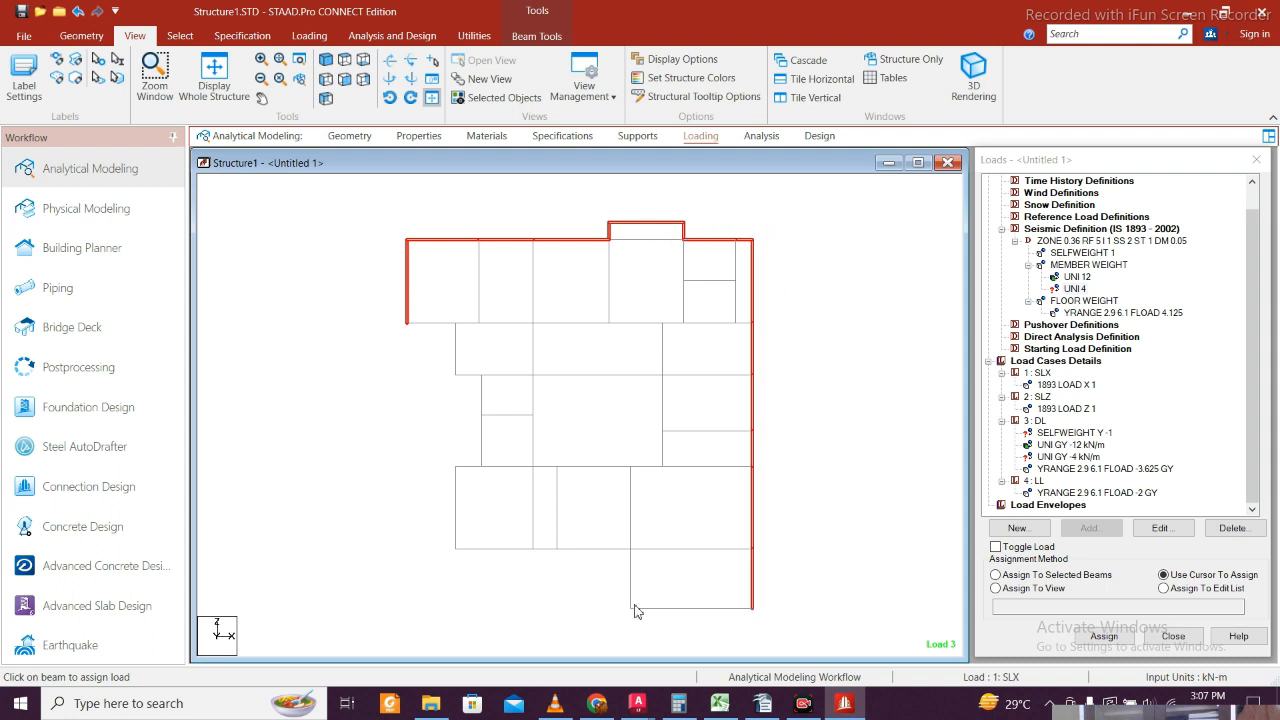
drag(656, 621, 786, 627)
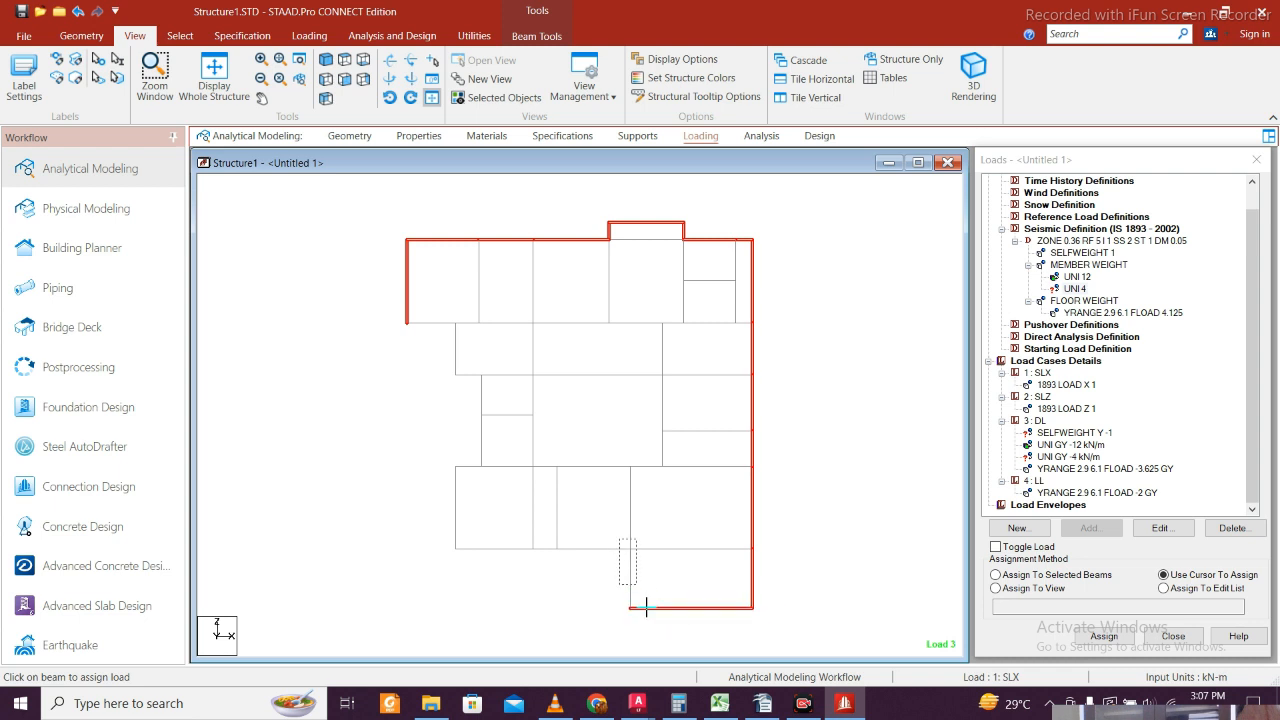
drag(429, 535, 633, 563)
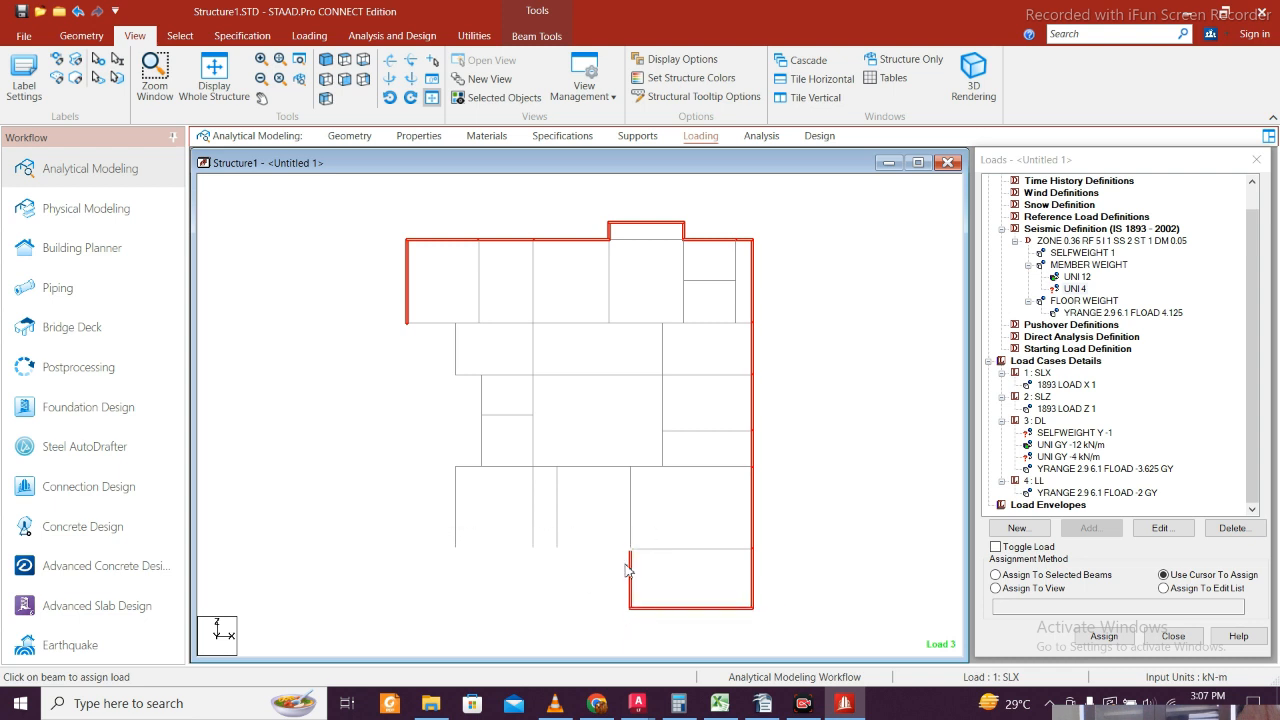
drag(438, 453, 484, 588)
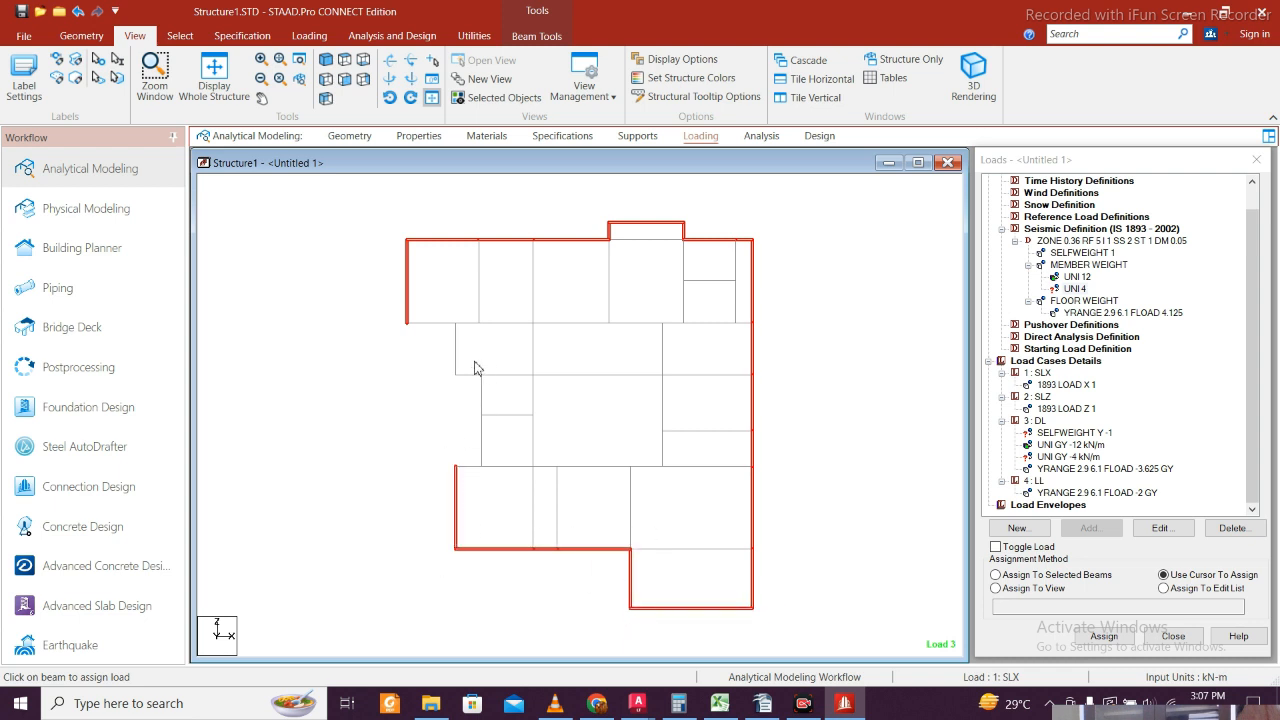
drag(475, 362, 491, 493)
drag(440, 457, 502, 479)
drag(465, 345, 483, 405)
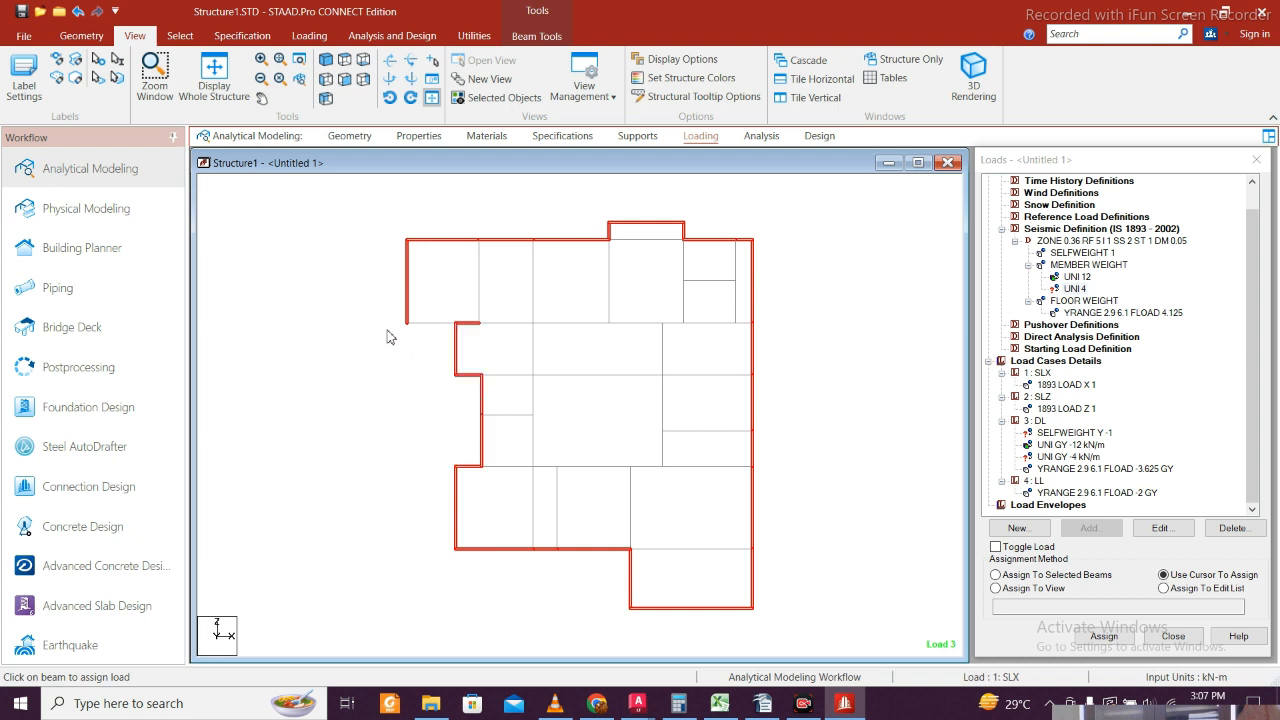
drag(459, 337, 461, 339)
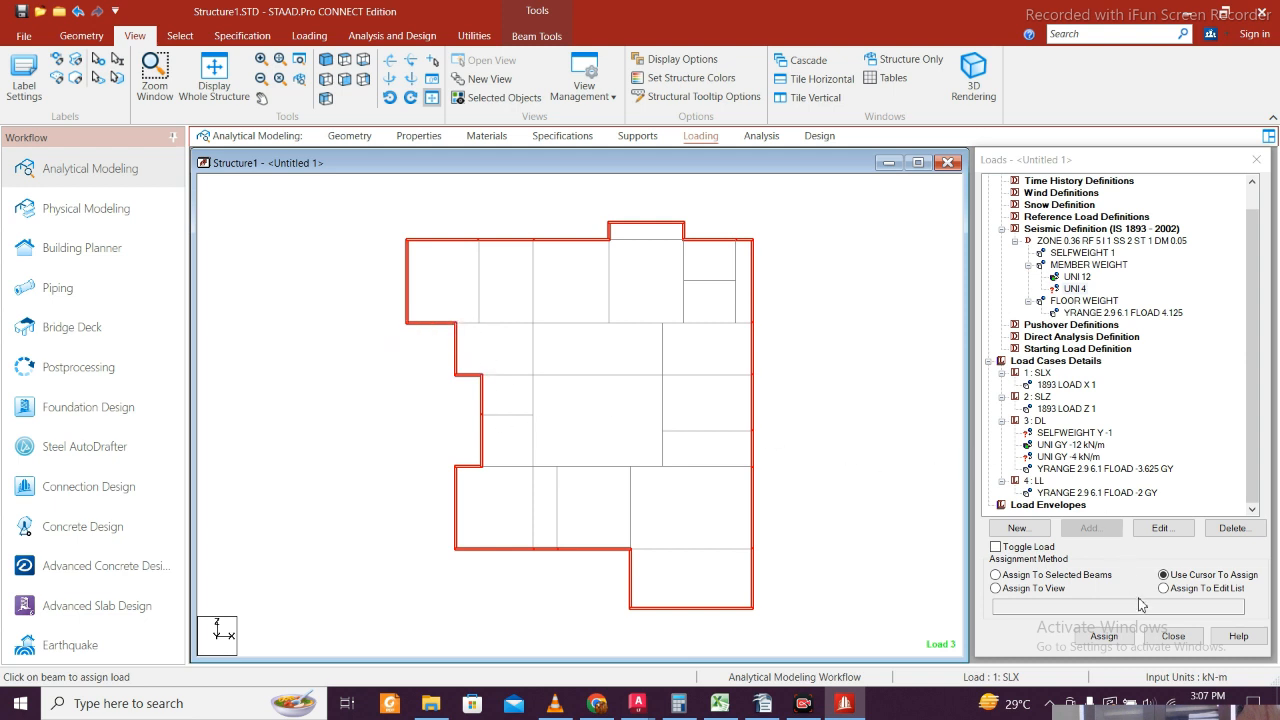
- Remove the left rectangular bay's outer beams from the selection and assign the seismic member weight UNI 4 to the remaining perimeter beams
click(1102, 638)
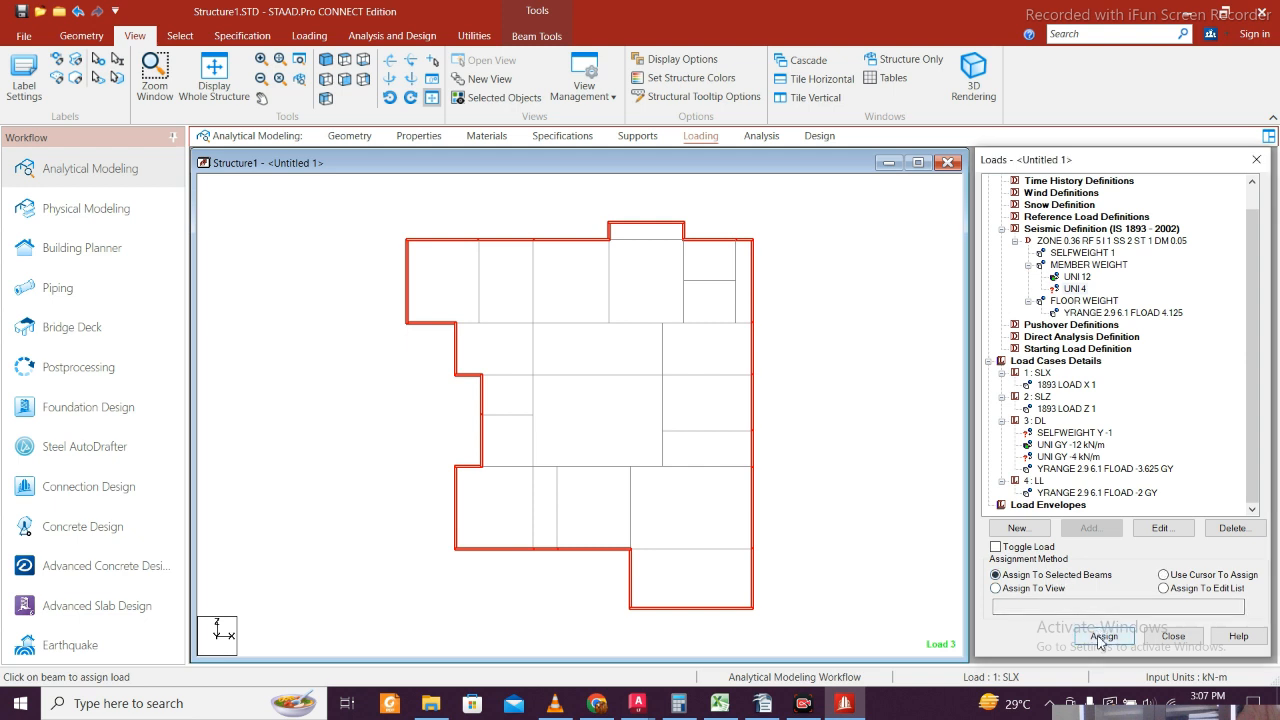
click(1226, 455)
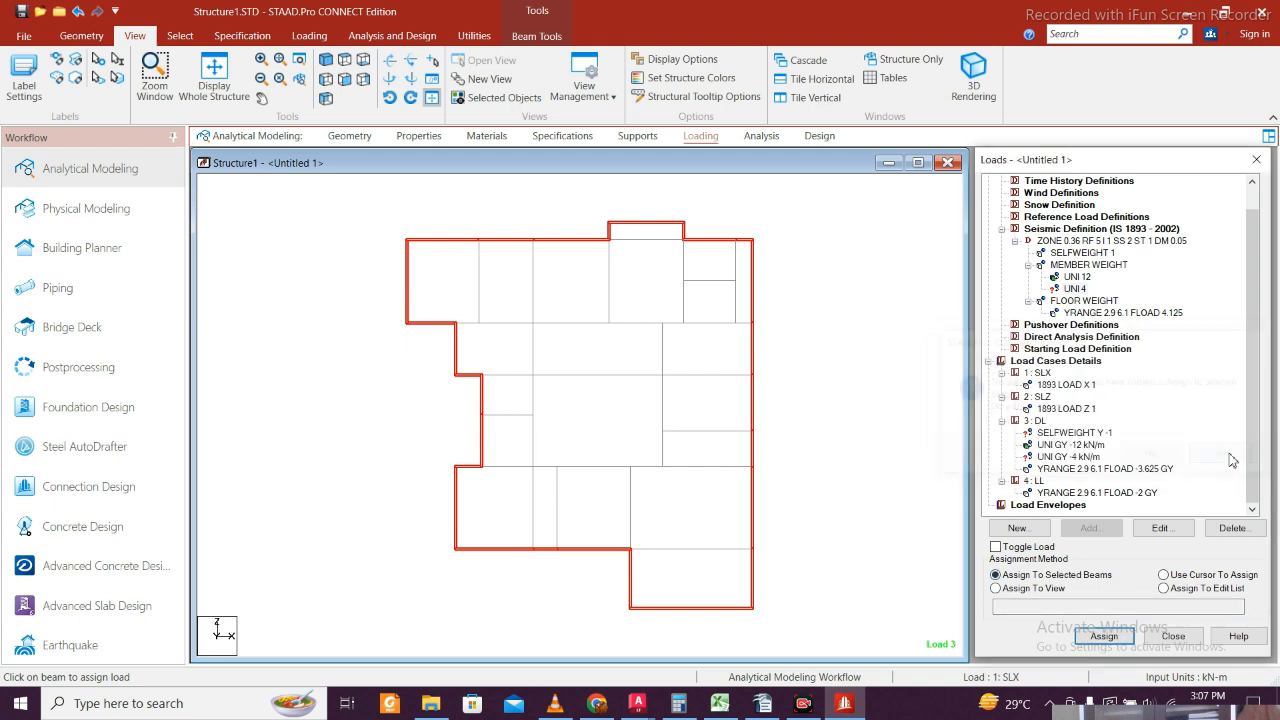
click(463, 375)
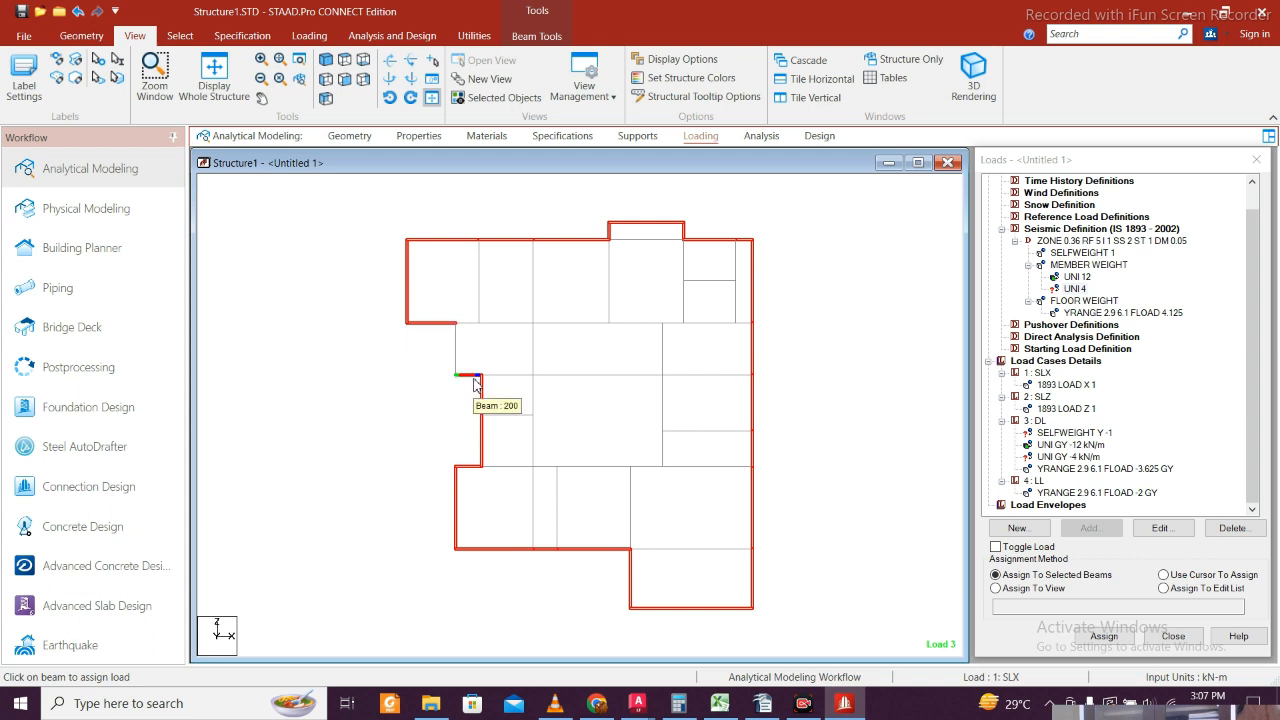
click(1104, 636)
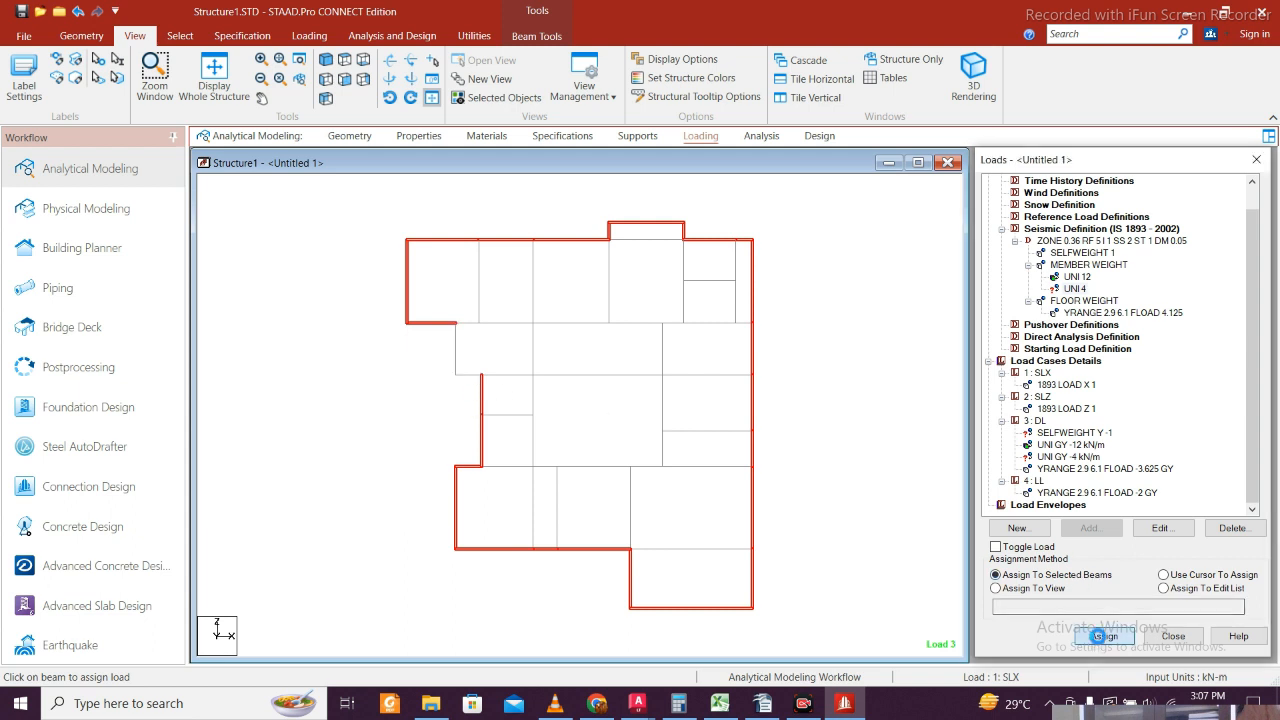
click(1063, 456)
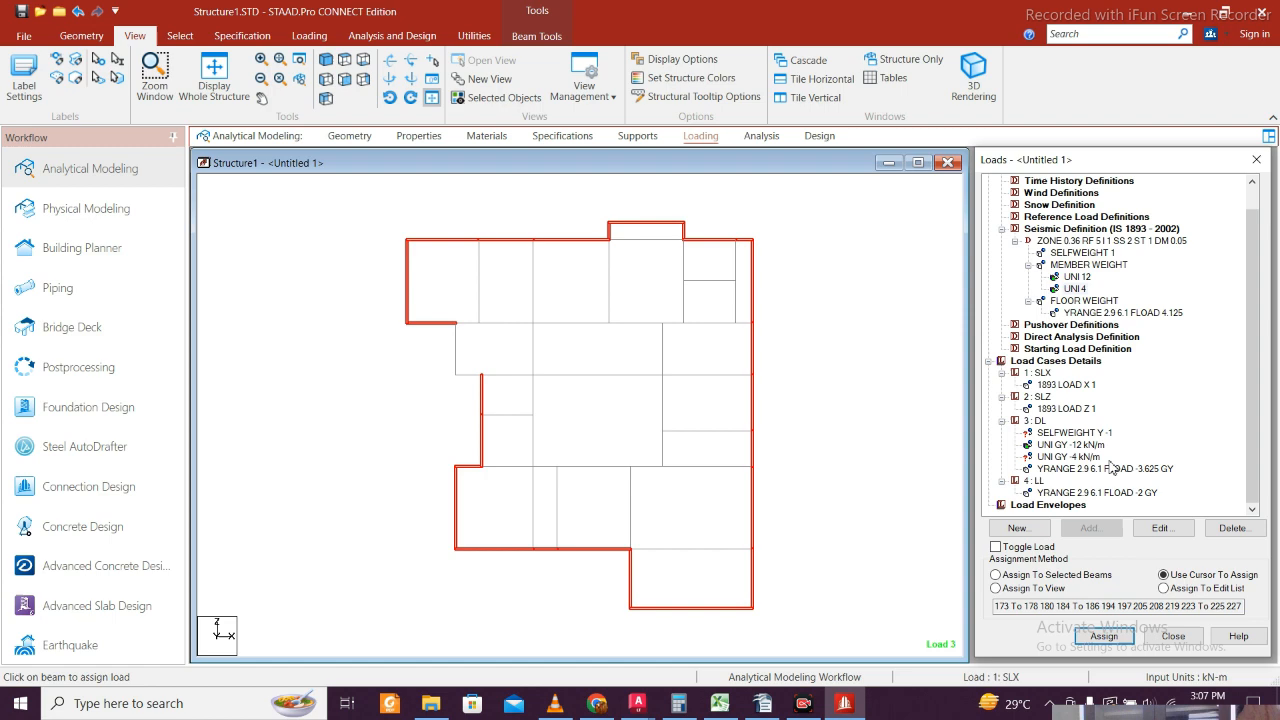
- Assign the DL member load UNI GY -4 kN/m to the same selected perimeter roof beams
click(1074, 458)
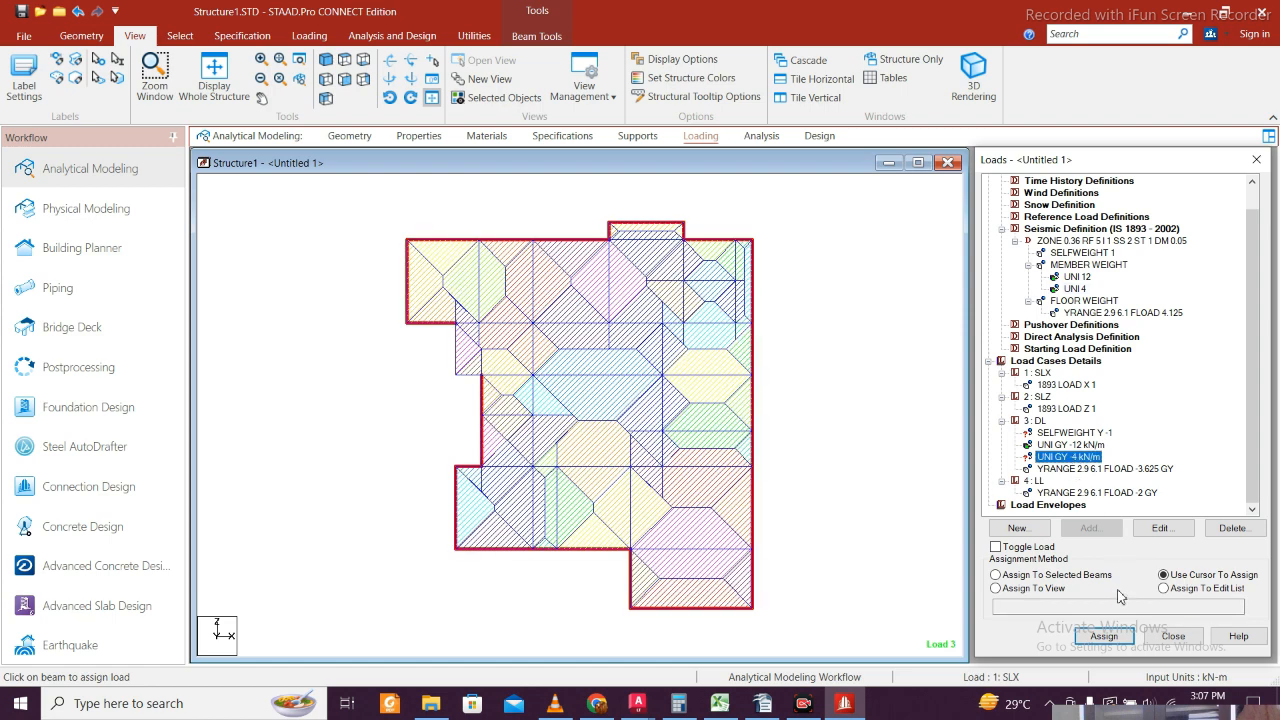
click(995, 575)
click(1104, 636)
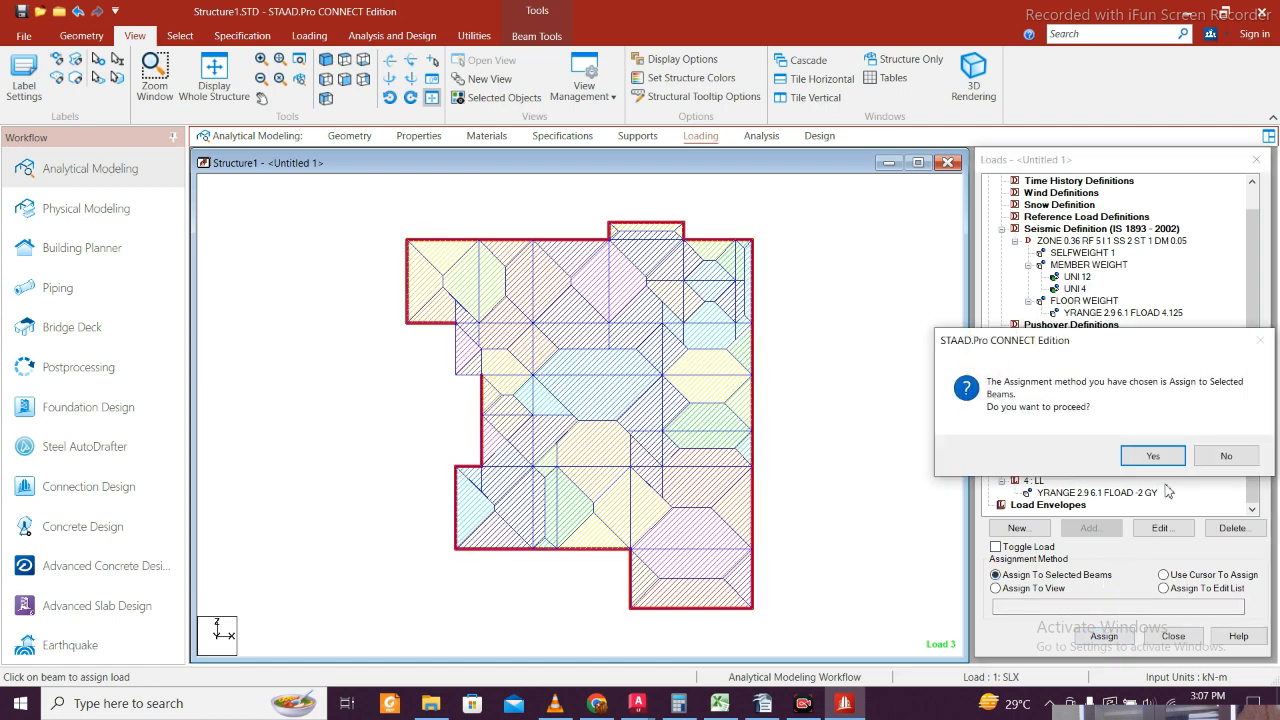
click(1162, 457)
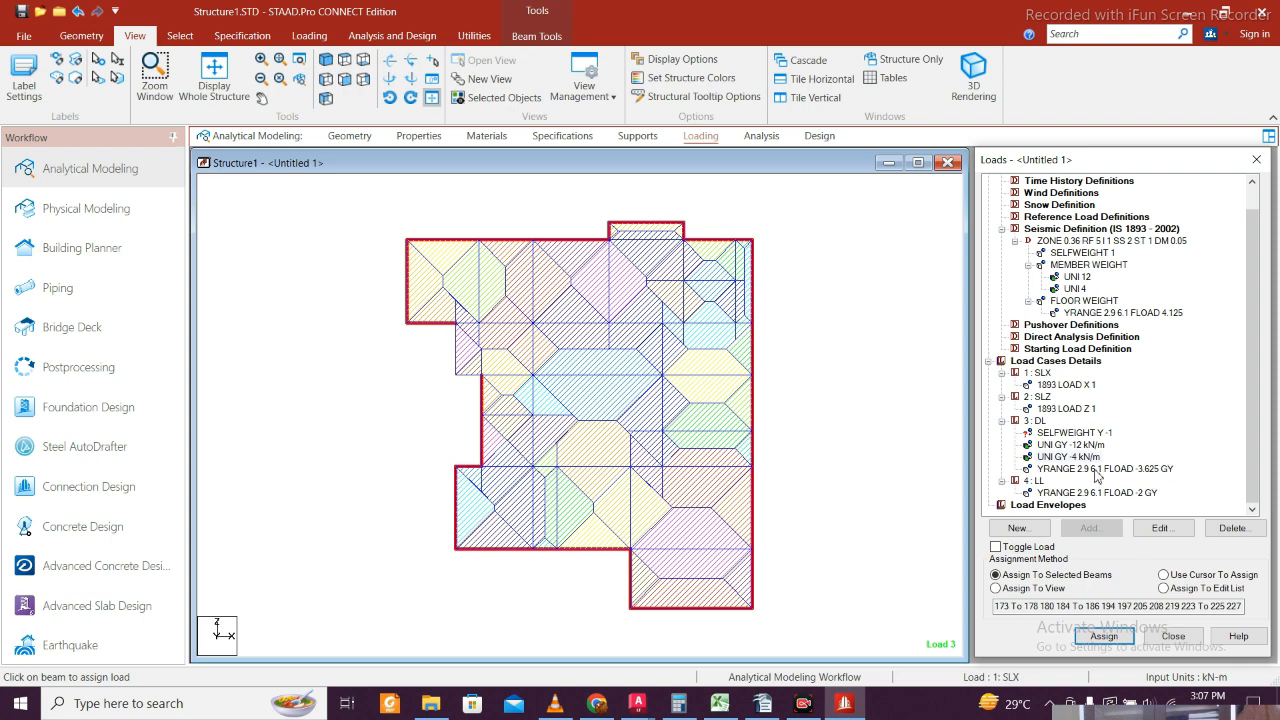
- Display the whole structure and assign the DL load SELFWEIGHT Y -1 to the entire view
click(908, 449)
click(220, 86)
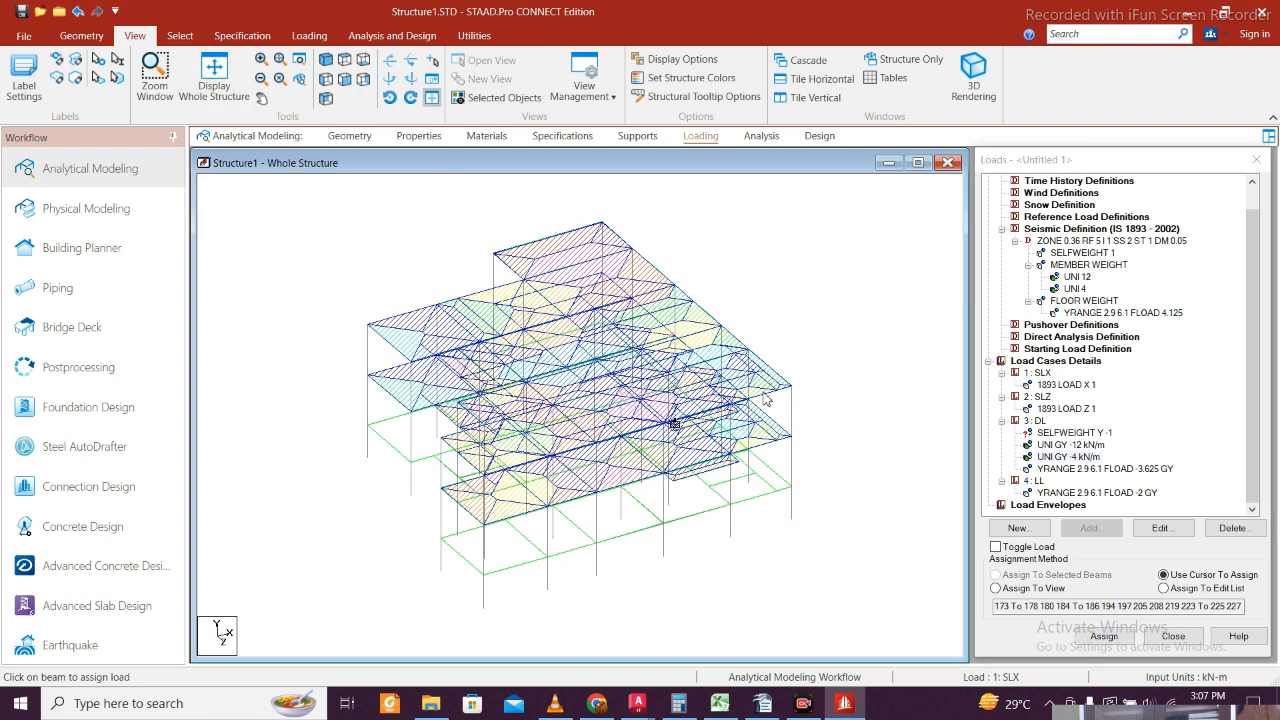
click(1068, 433)
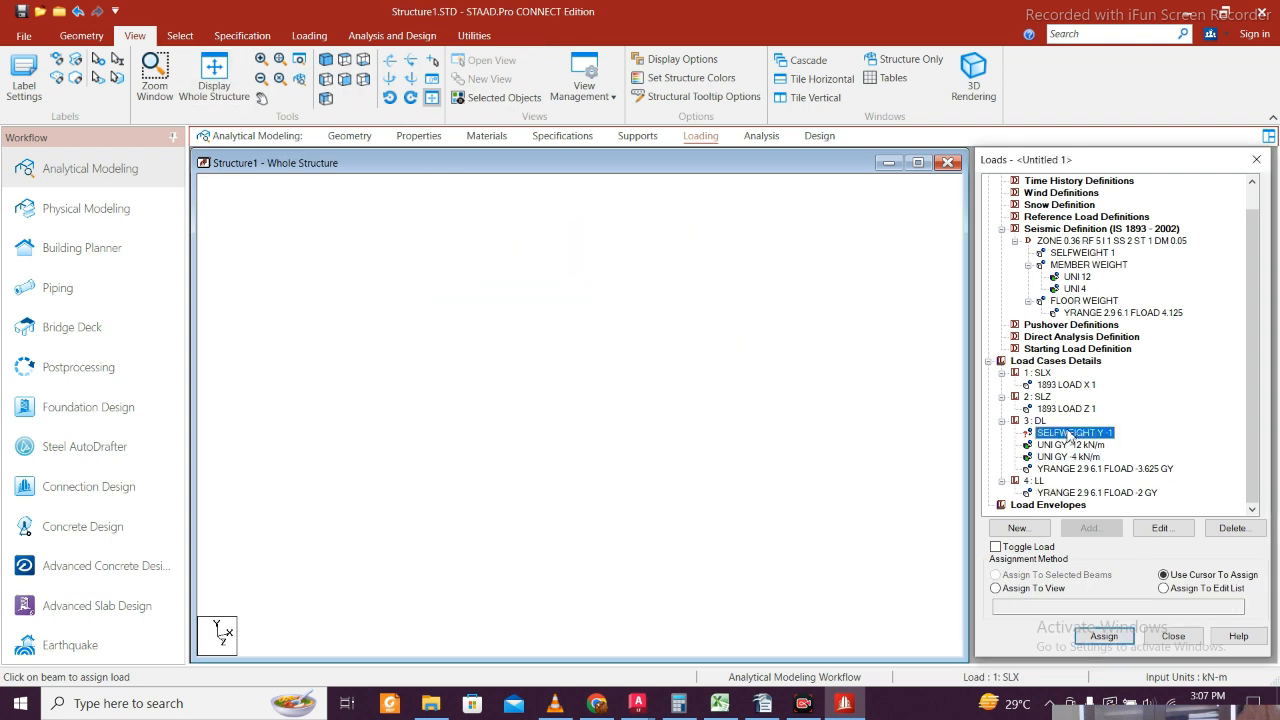
click(1060, 590)
click(1104, 636)
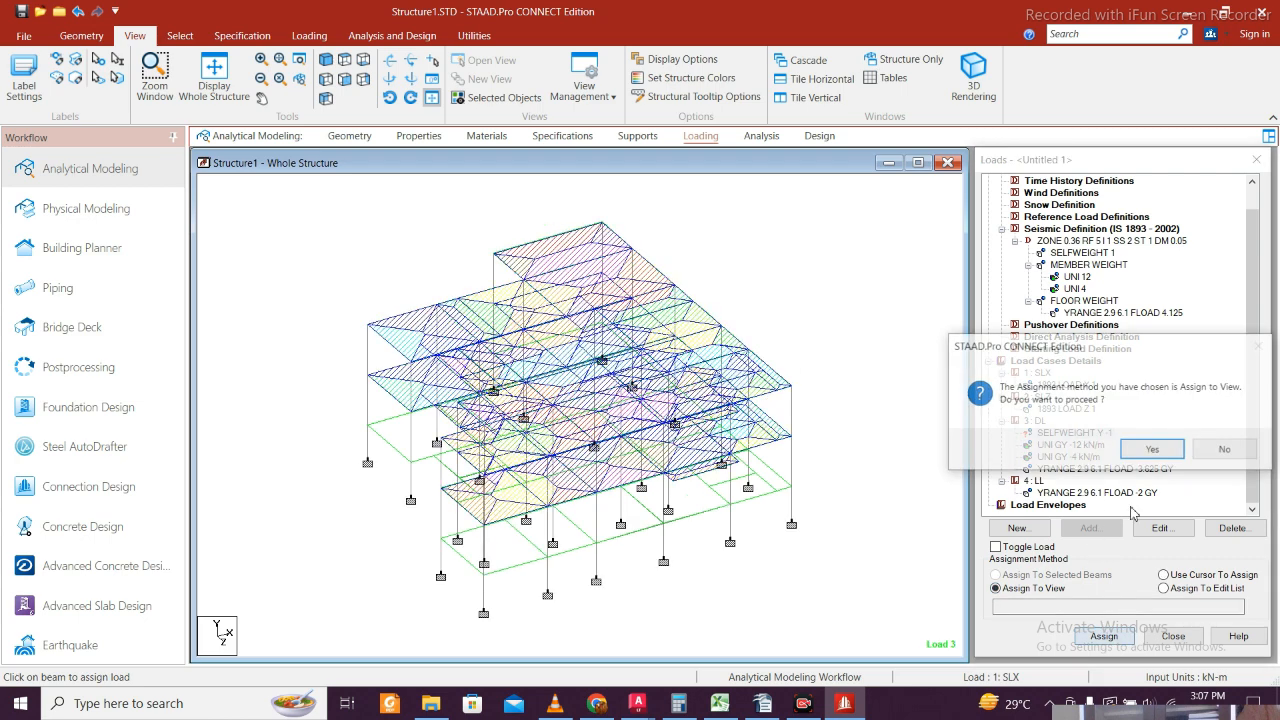
click(1143, 456)
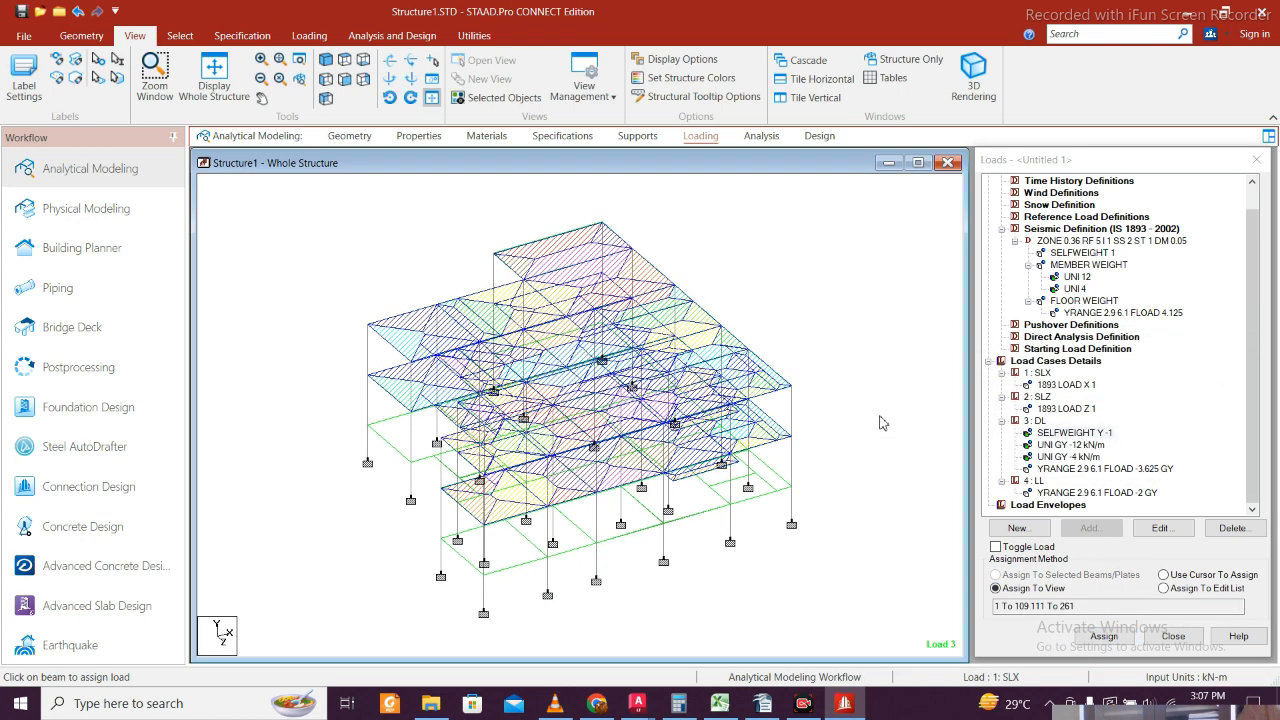
scroll(733, 305, down, 1)
scroll(734, 306, up, 1)
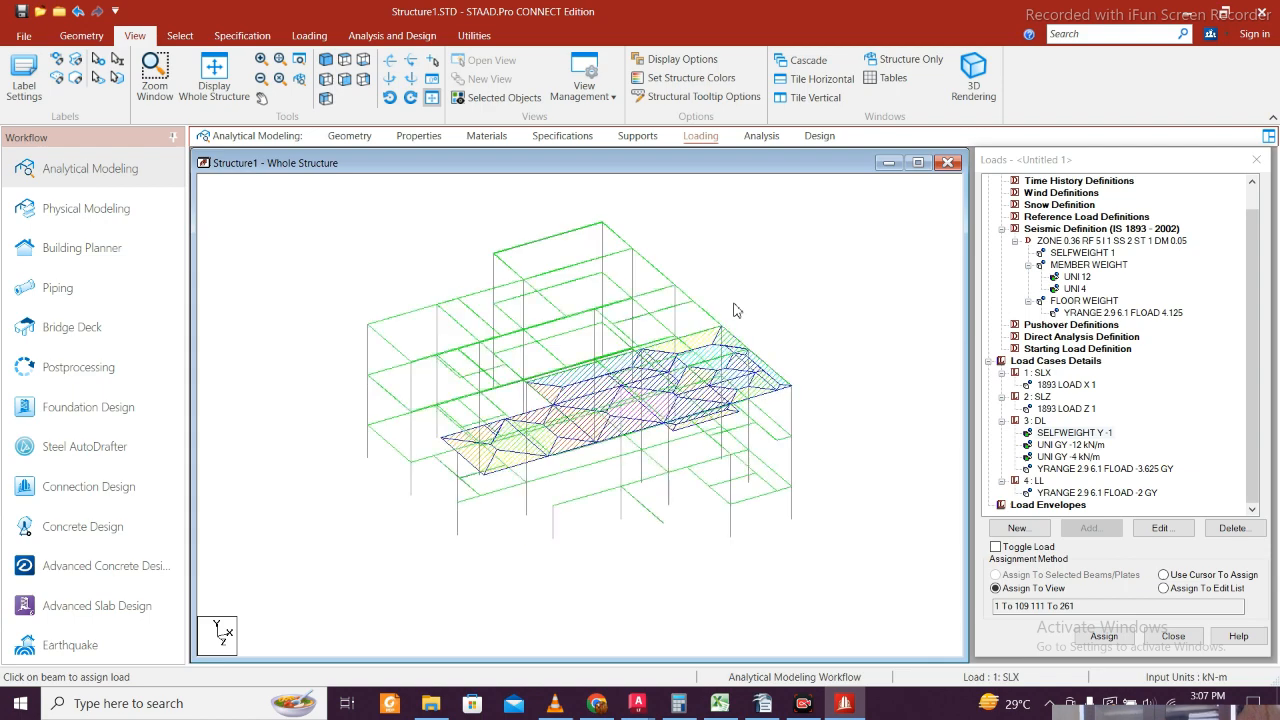
middle_drag(743, 313, 820, 306)
scroll(753, 280, up, 2)
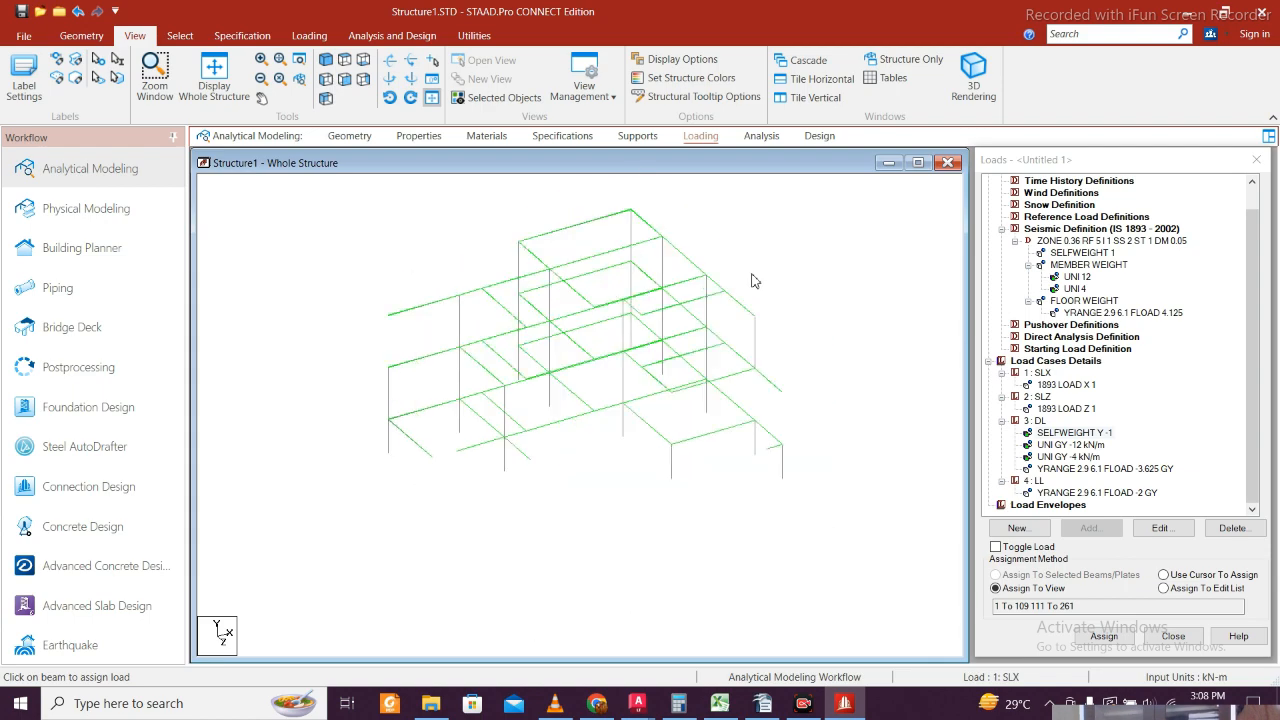
- Open the concrete design commands for the whole structure and set the current design code to IS456
click(760, 140)
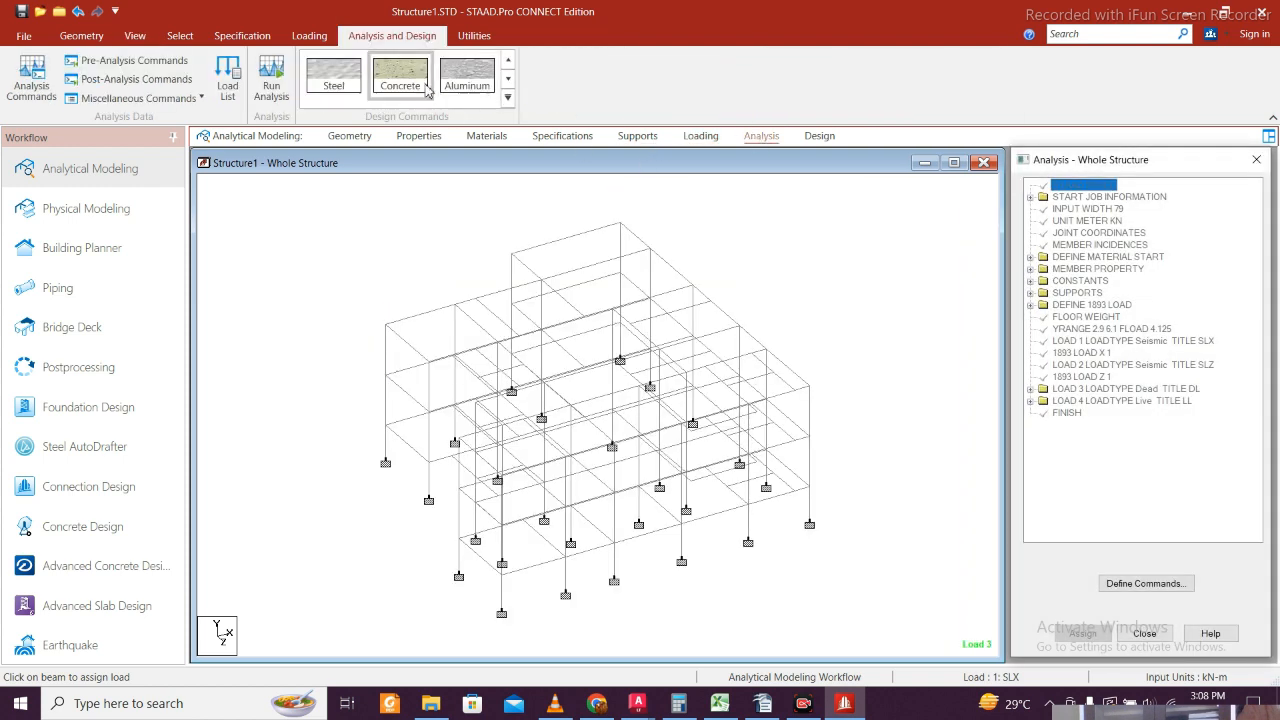
click(420, 85)
click(1170, 182)
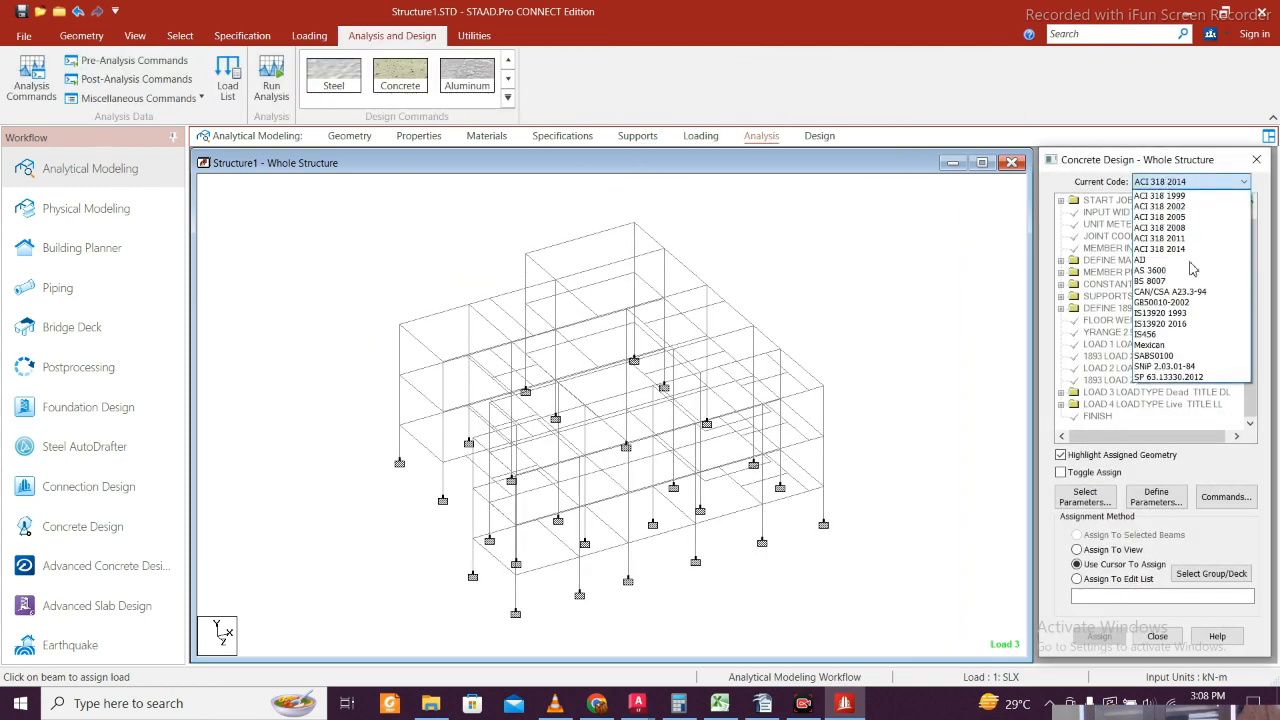
click(1183, 334)
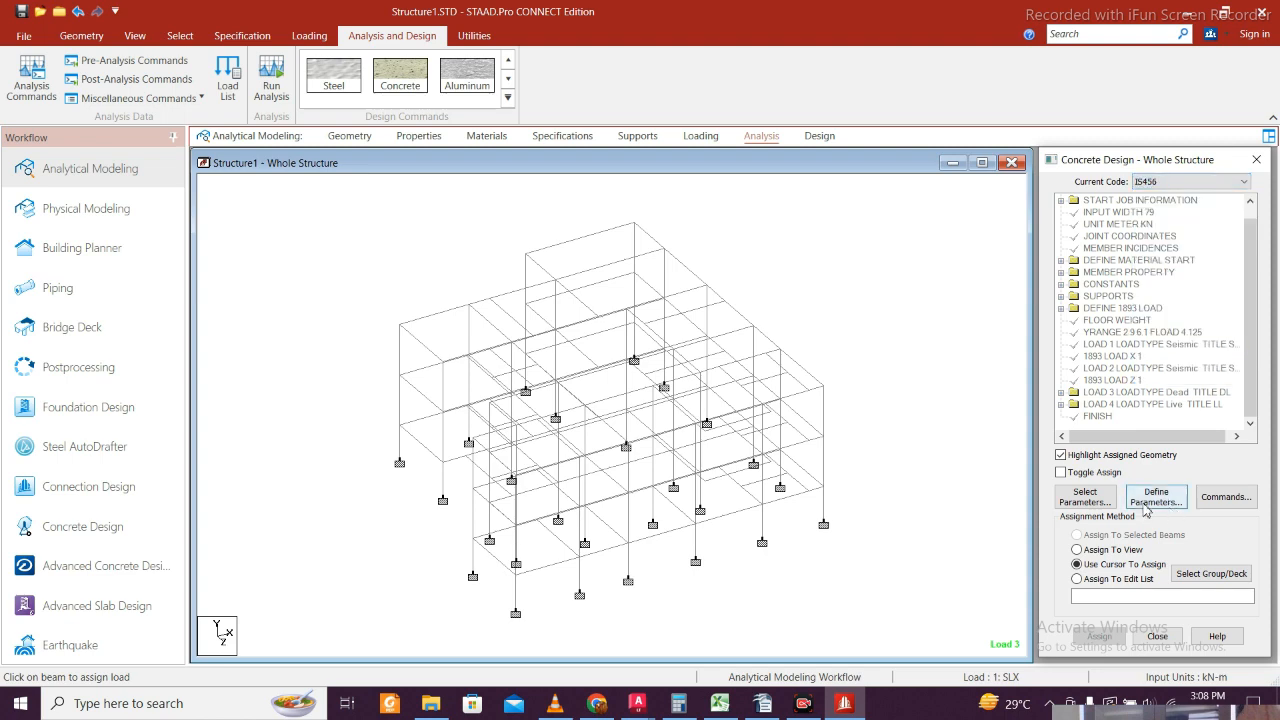
- Open the IS456 parameter selection and remove every parameter from the selected list
click(1103, 500)
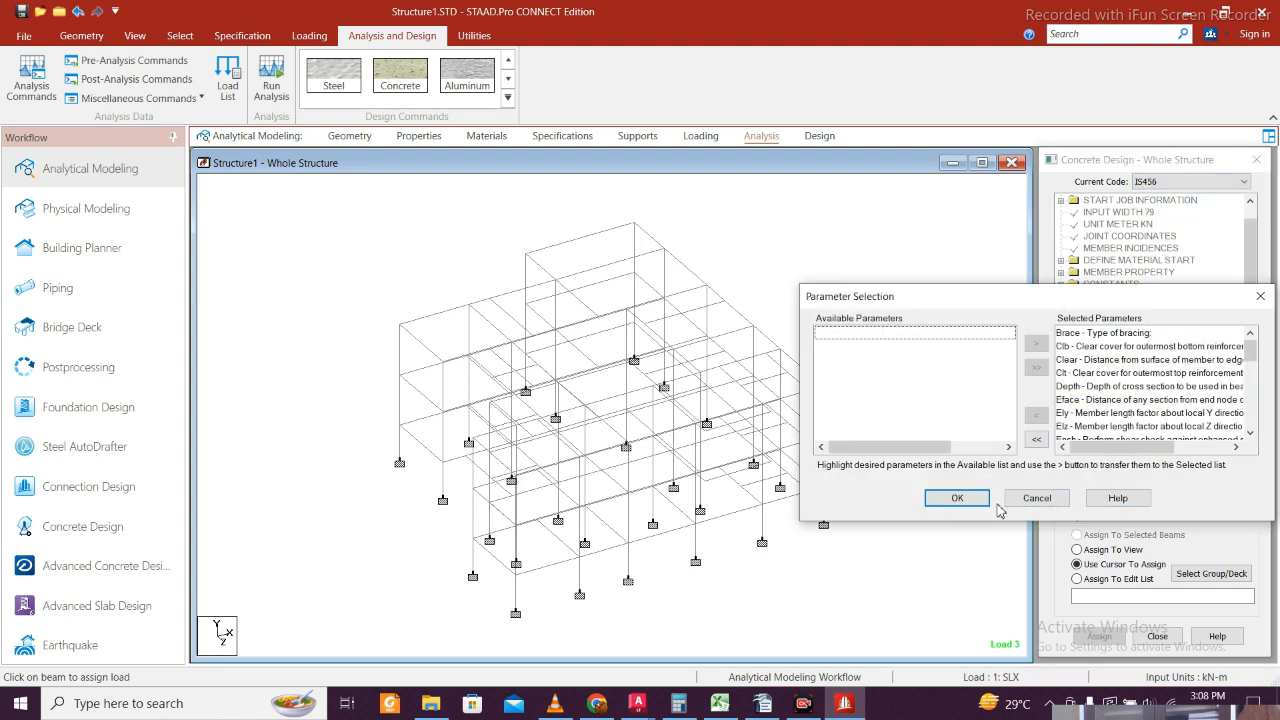
click(1036, 439)
drag(1029, 308, 398, 245)
- Highlight the available parameters Clear, Fc, Fymain, Fysec and Maxmain together
click(250, 311)
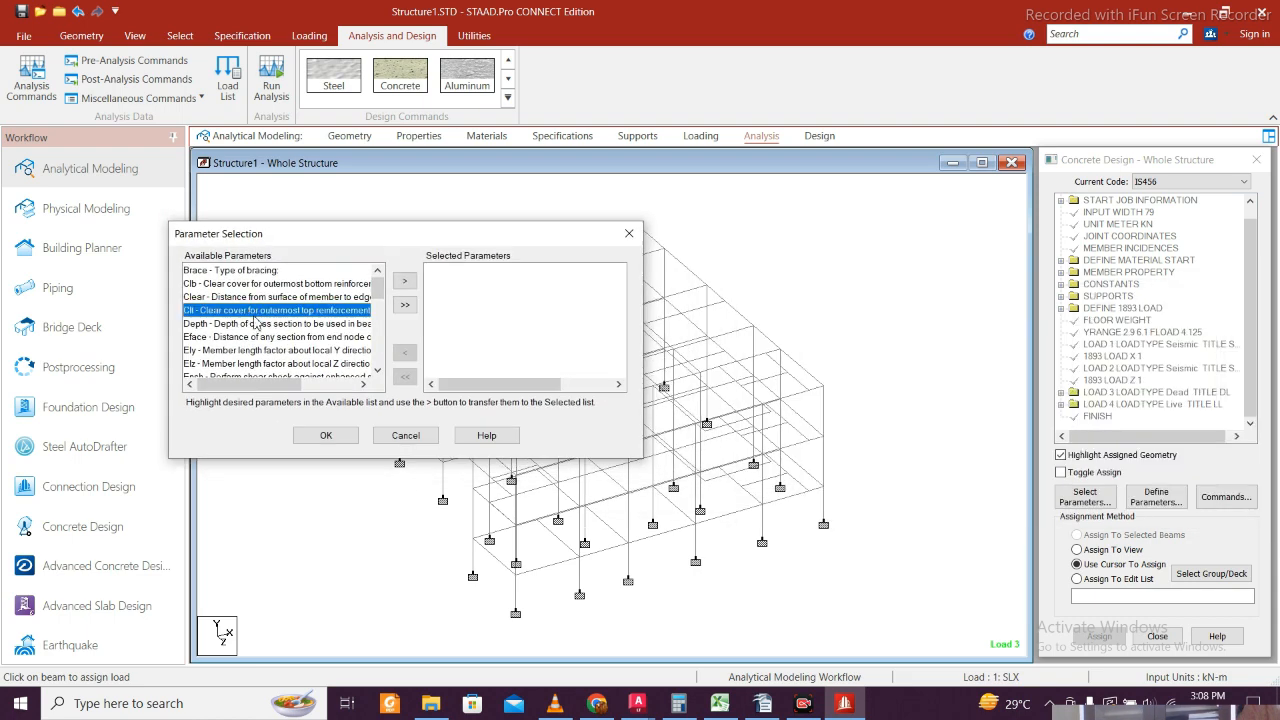
scroll(268, 339, down, 1)
click(246, 351)
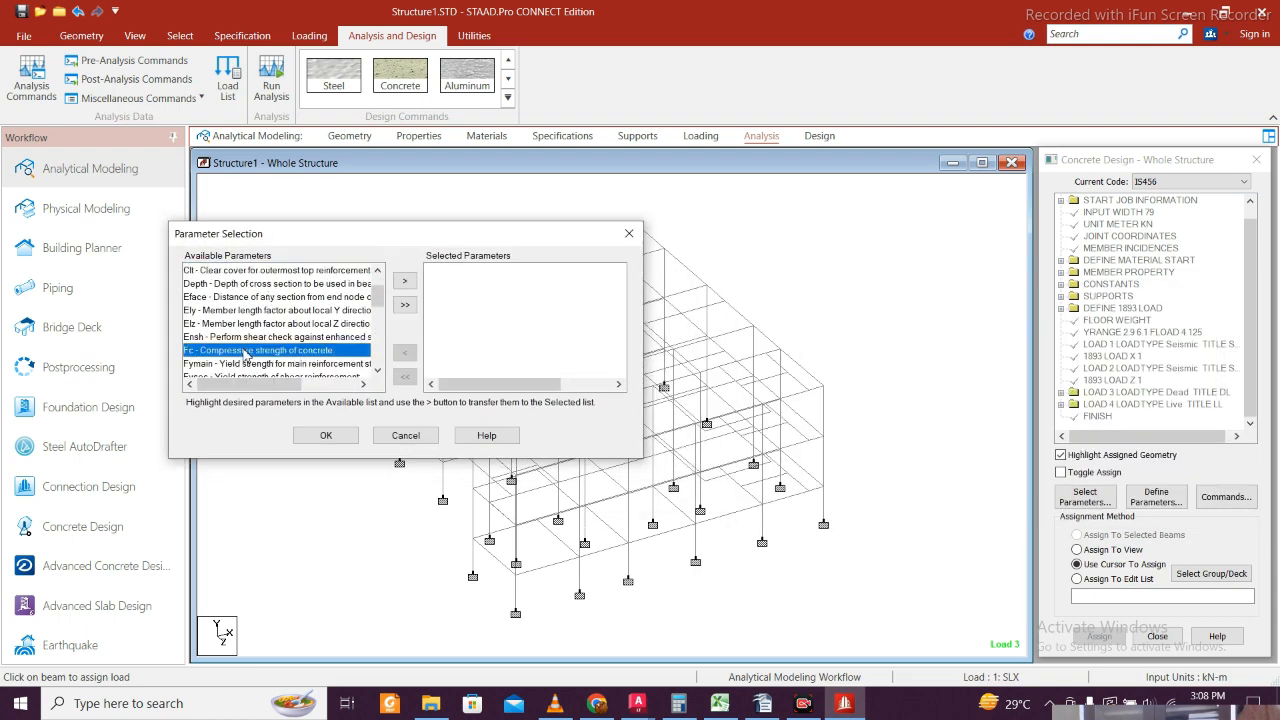
scroll(242, 337, up, 1)
click(240, 300)
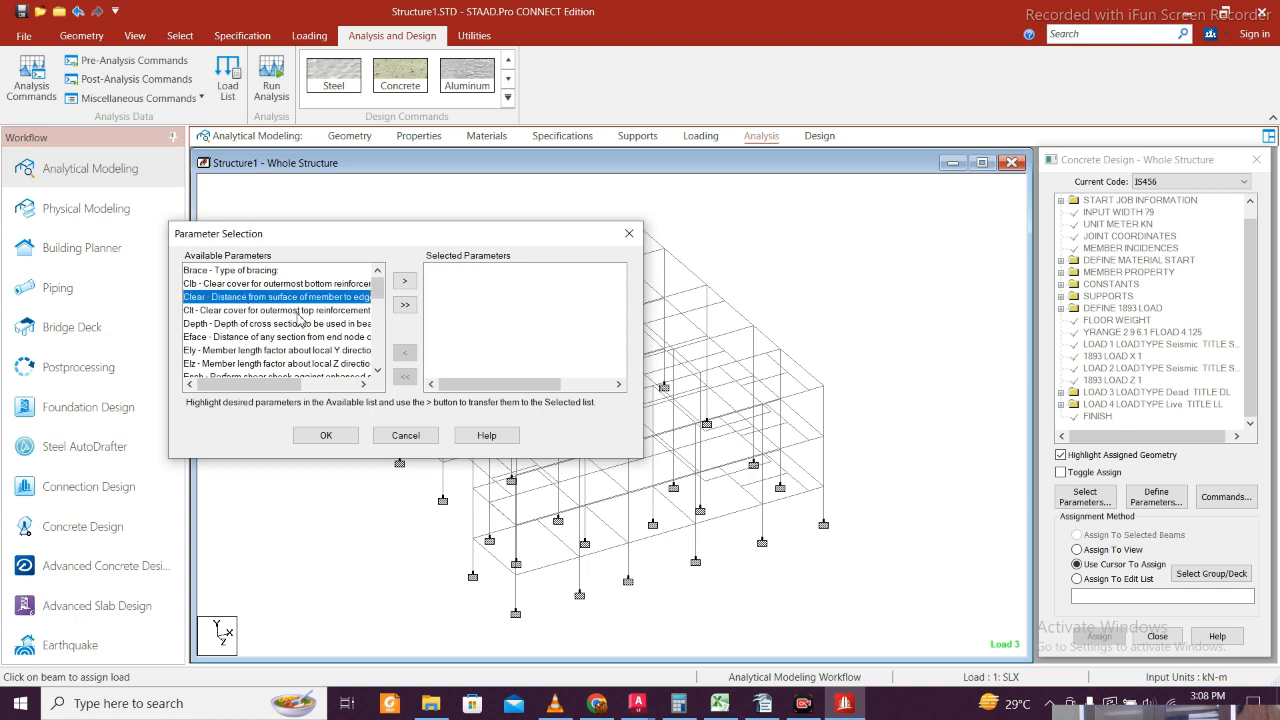
drag(379, 290, 377, 311)
ctrl+click(282, 363)
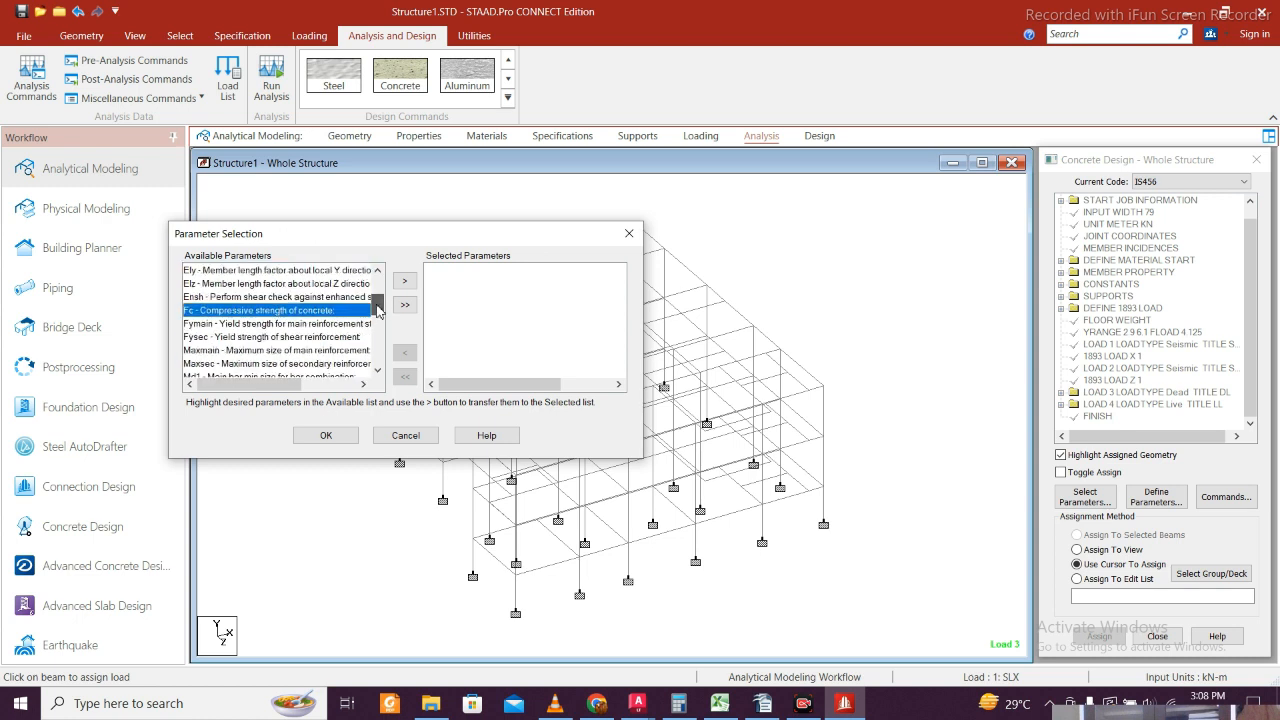
ctrl+click(316, 337)
ctrl+click(308, 352)
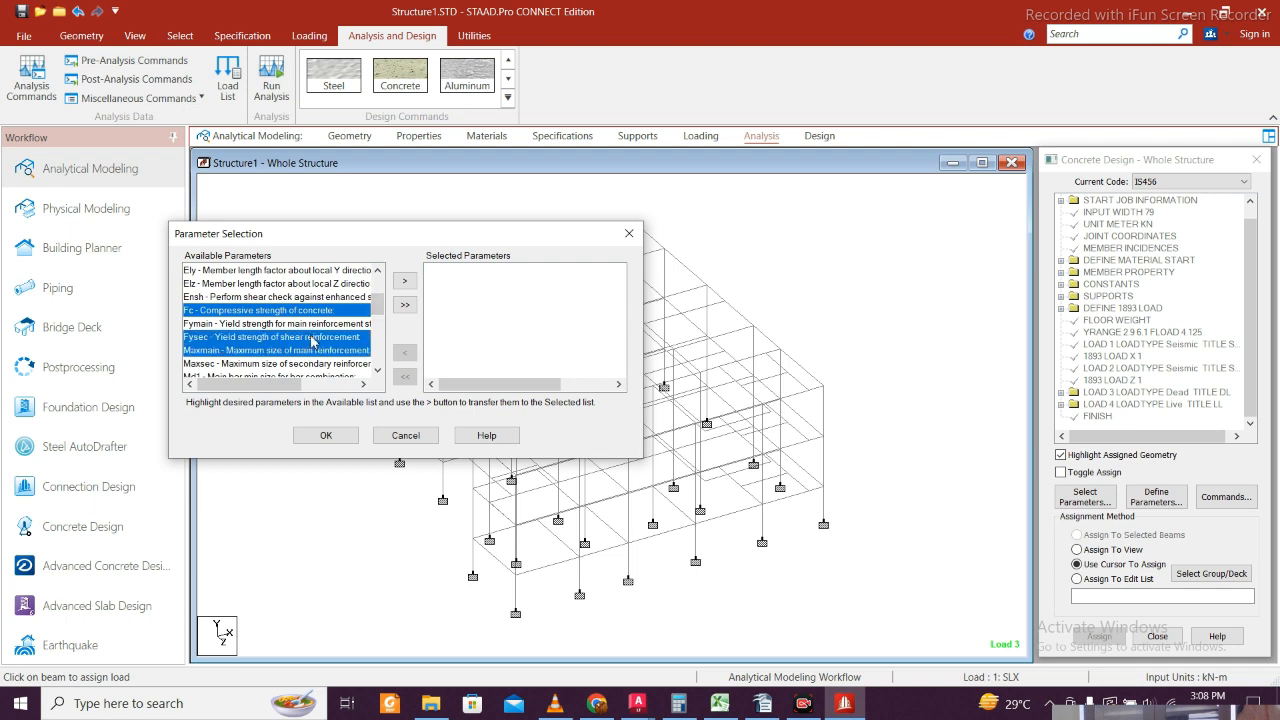
ctrl+click(321, 324)
- Add Maxsec, Minmain and Minsec to the highlighted parameters, transfer the highlighted set to the selected list and accept the selection
drag(379, 308, 378, 314)
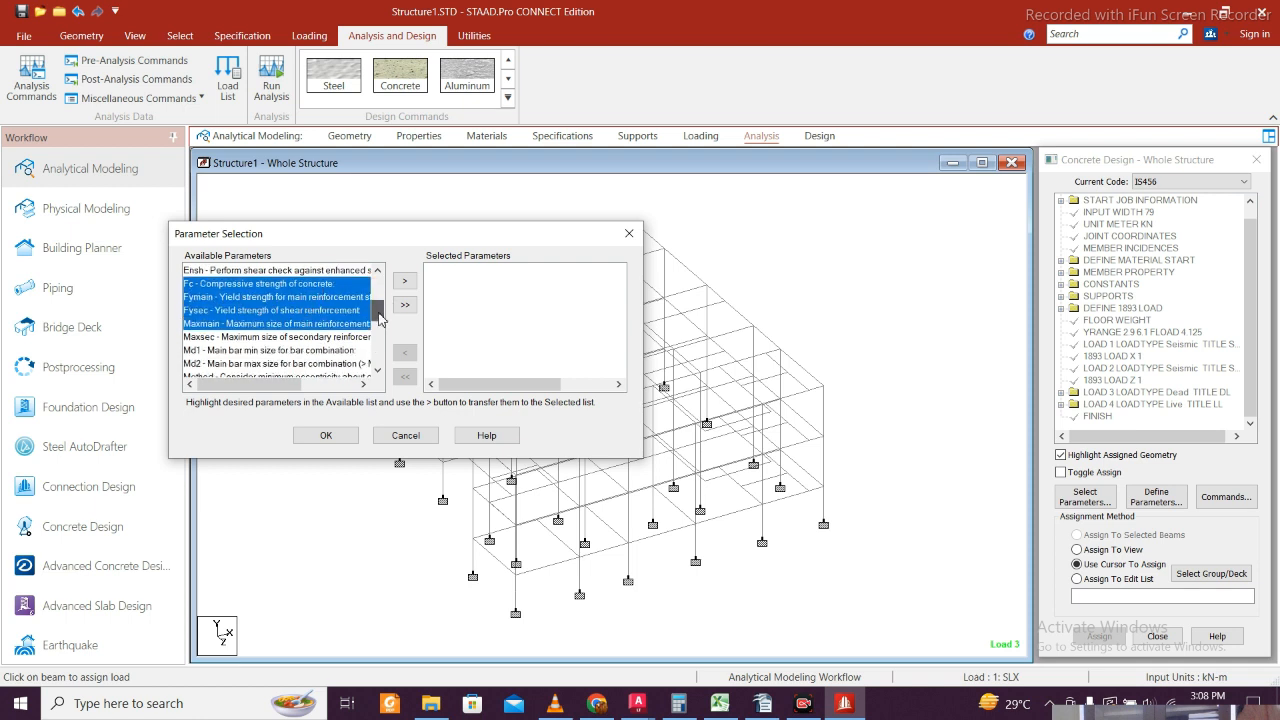
scroll(380, 328, down, 2)
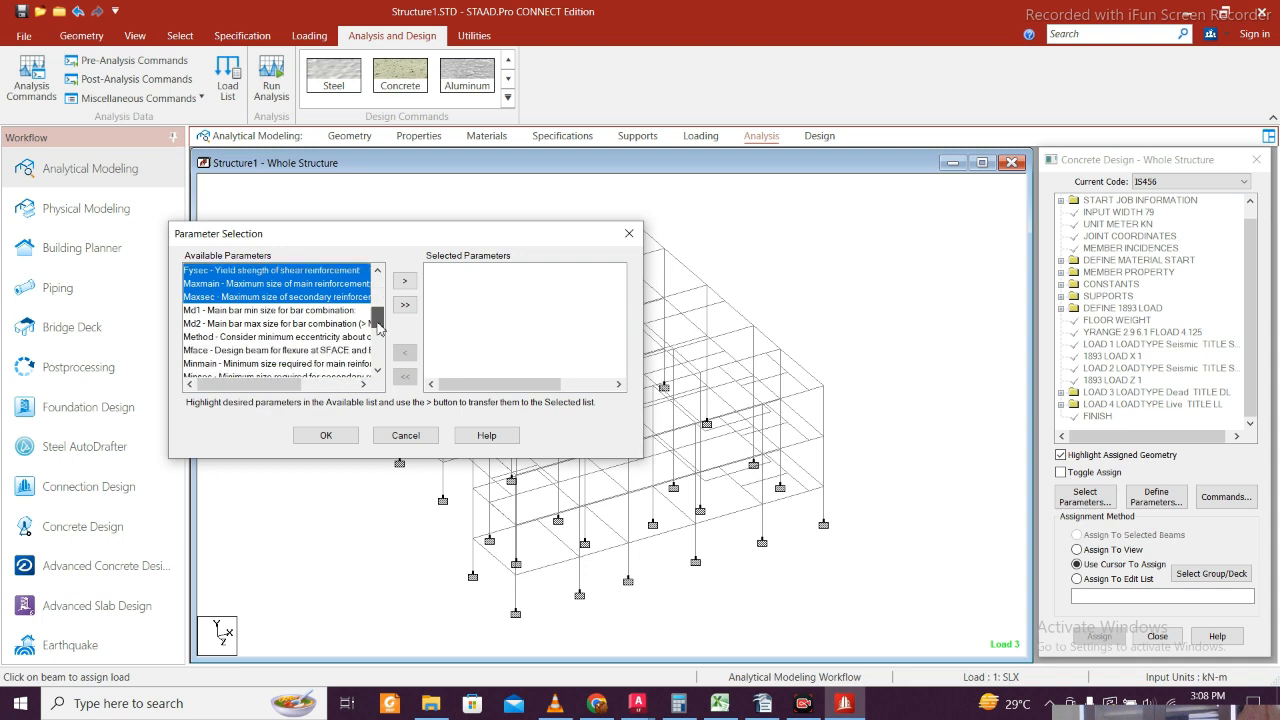
ctrl+click(303, 352)
ctrl+click(299, 364)
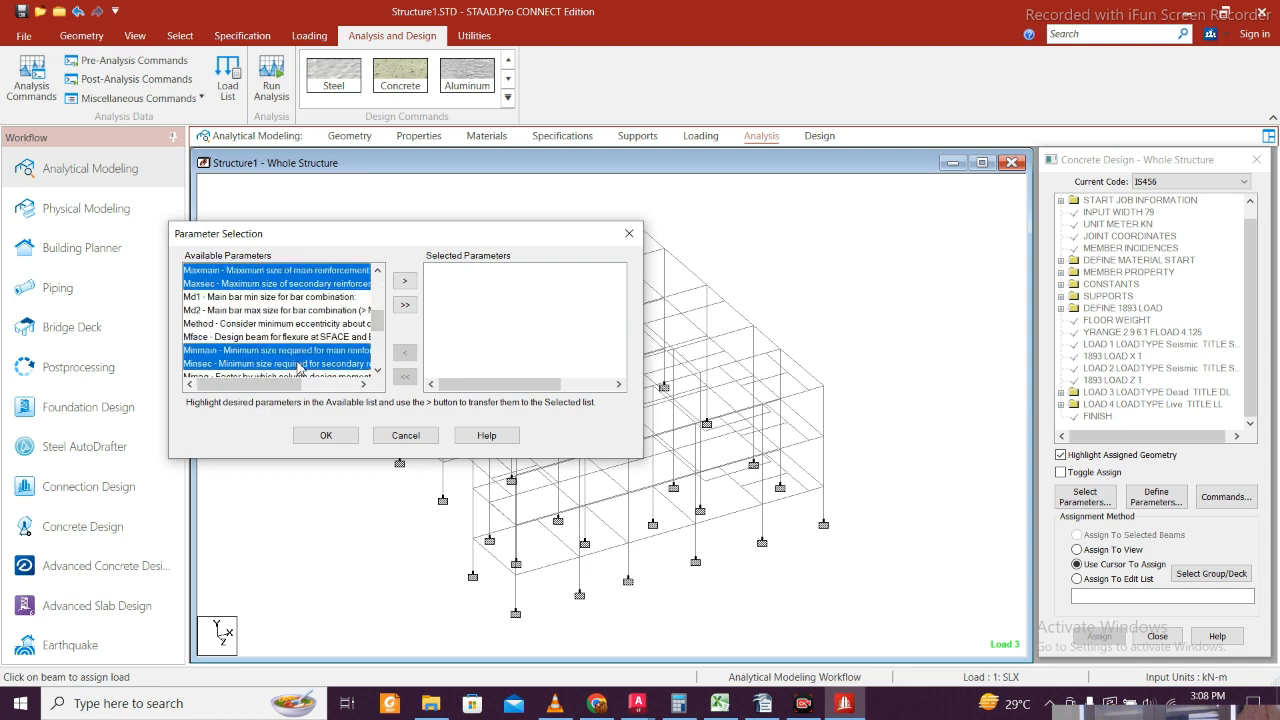
drag(372, 327, 377, 358)
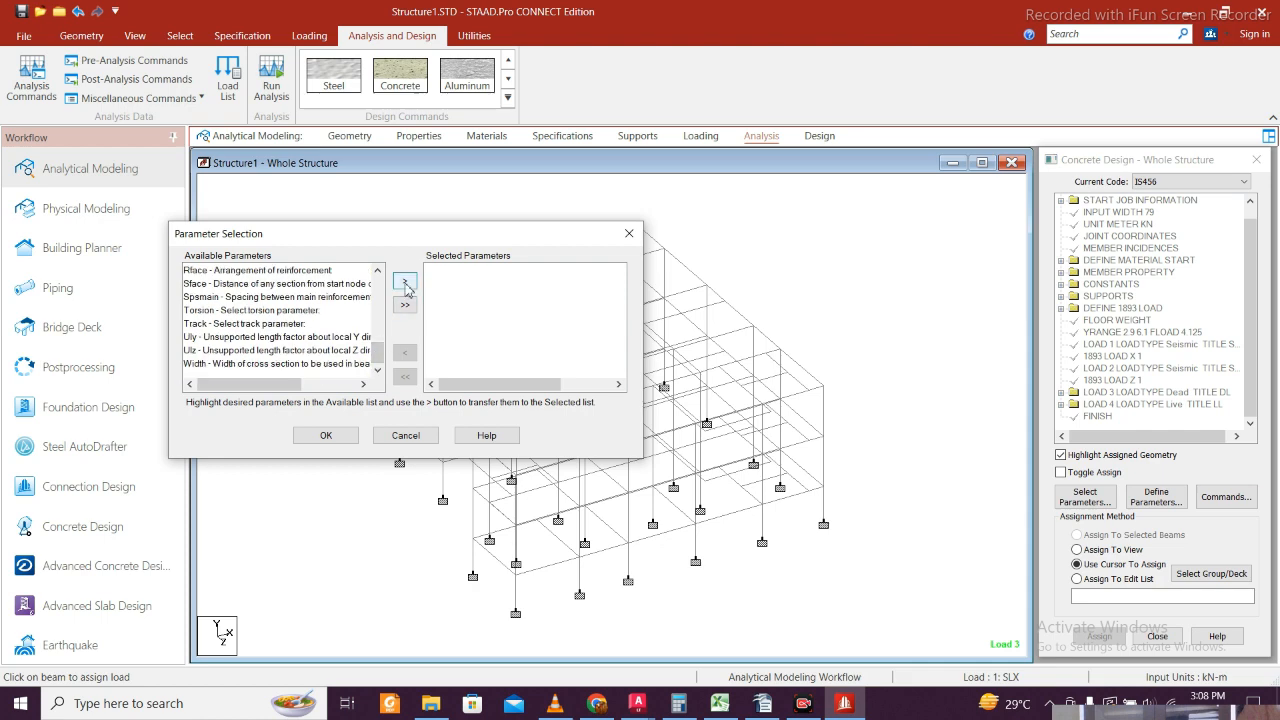
click(404, 307)
click(326, 437)
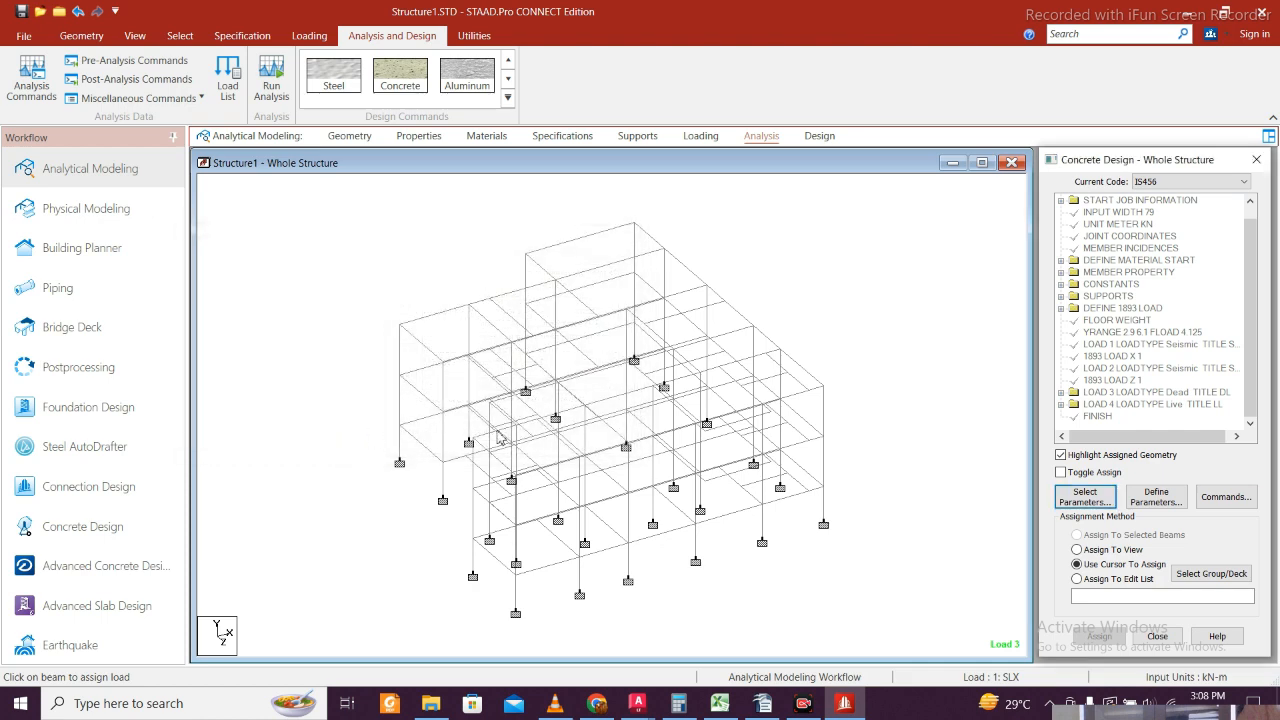
- Open the design parameter definitions and add two CLEAR cover parameters, 0.03 m and 0.04 m
click(1157, 497)
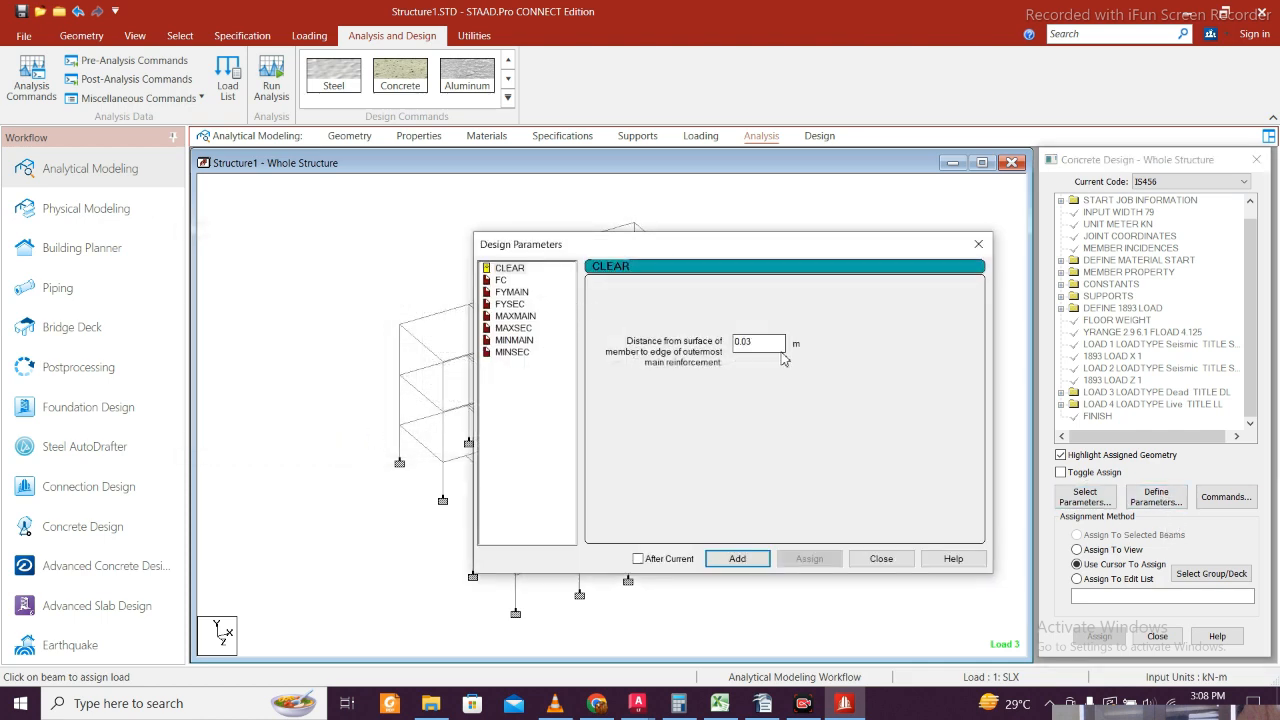
click(758, 562)
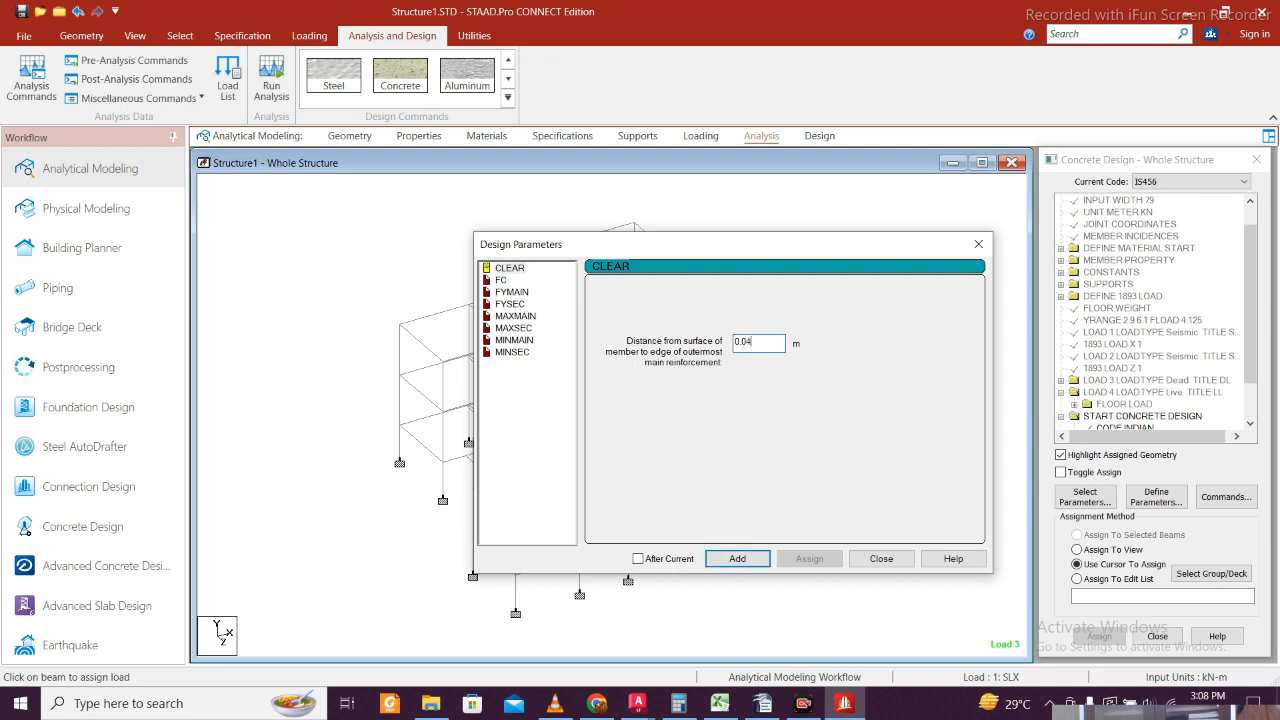
click(748, 558)
- Add the FC parameter with a concrete compressive strength of 25000 kN/m2
click(501, 280)
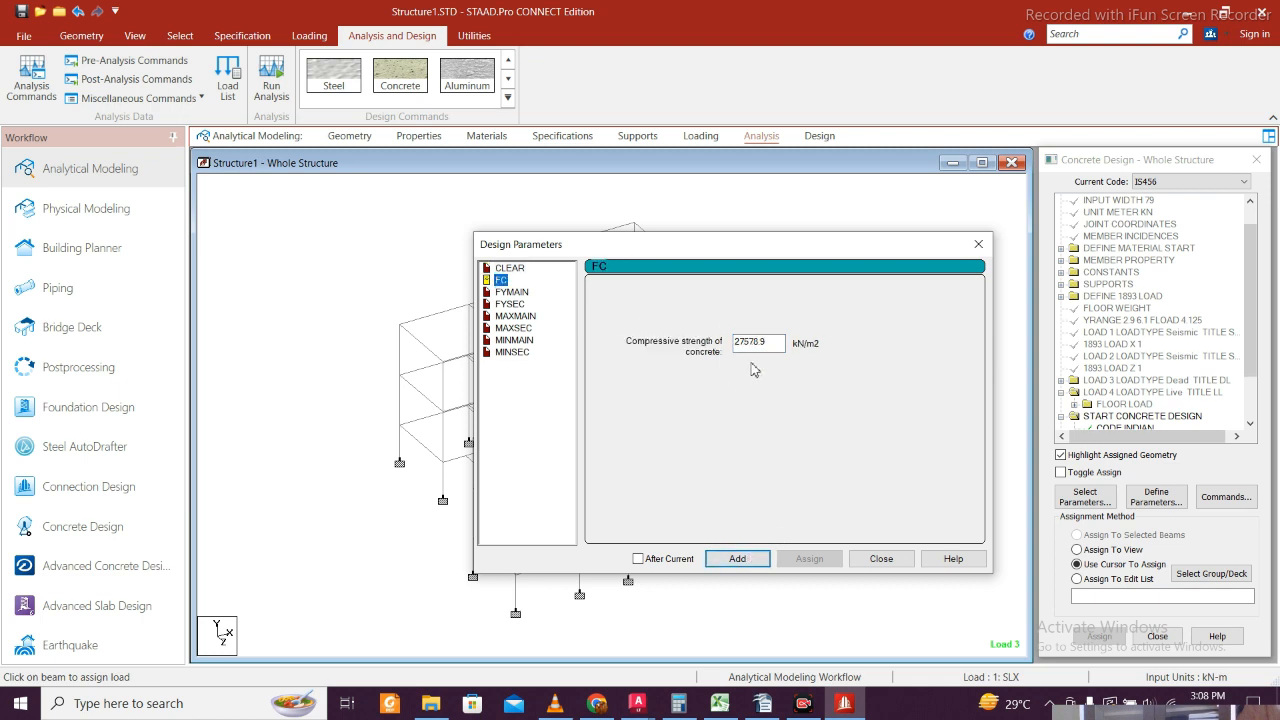
drag(782, 343, 624, 337)
text(25000)
click(740, 559)
- Add the FYMAIN and FYSEC parameters, each with a yield strength of 550000 kN/m2
click(512, 292)
drag(774, 342, 594, 323)
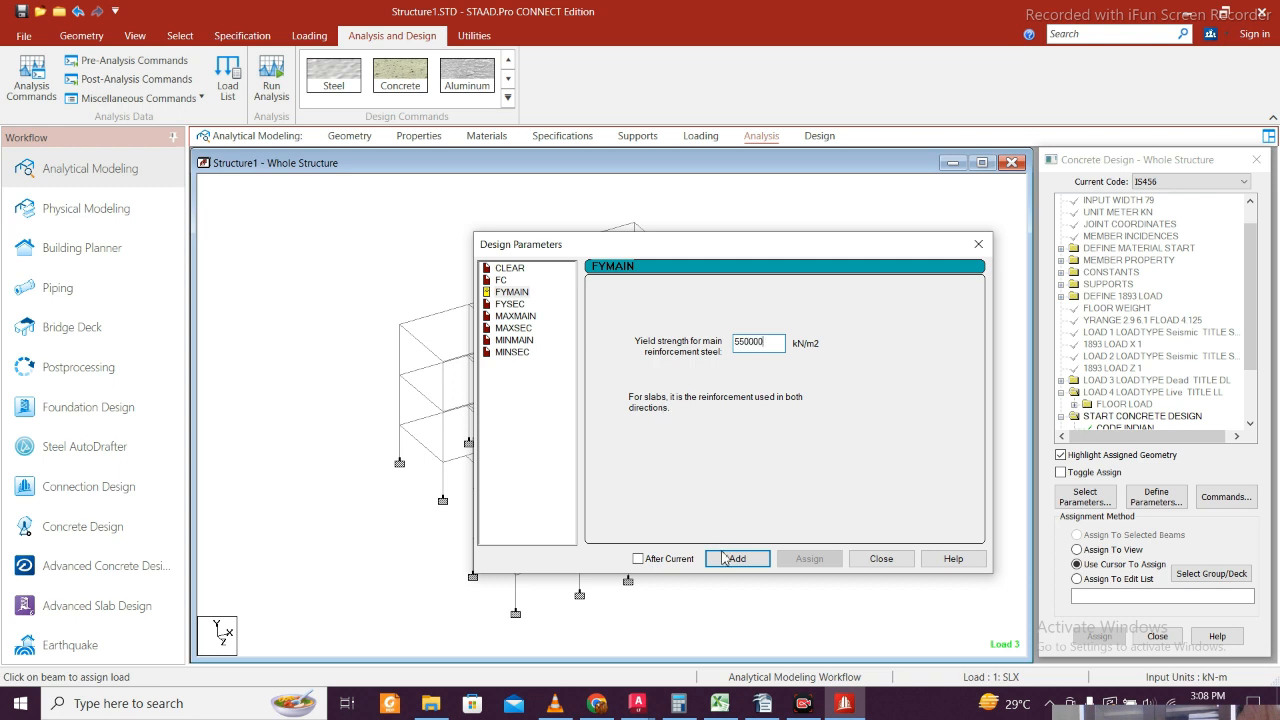
click(728, 559)
click(510, 304)
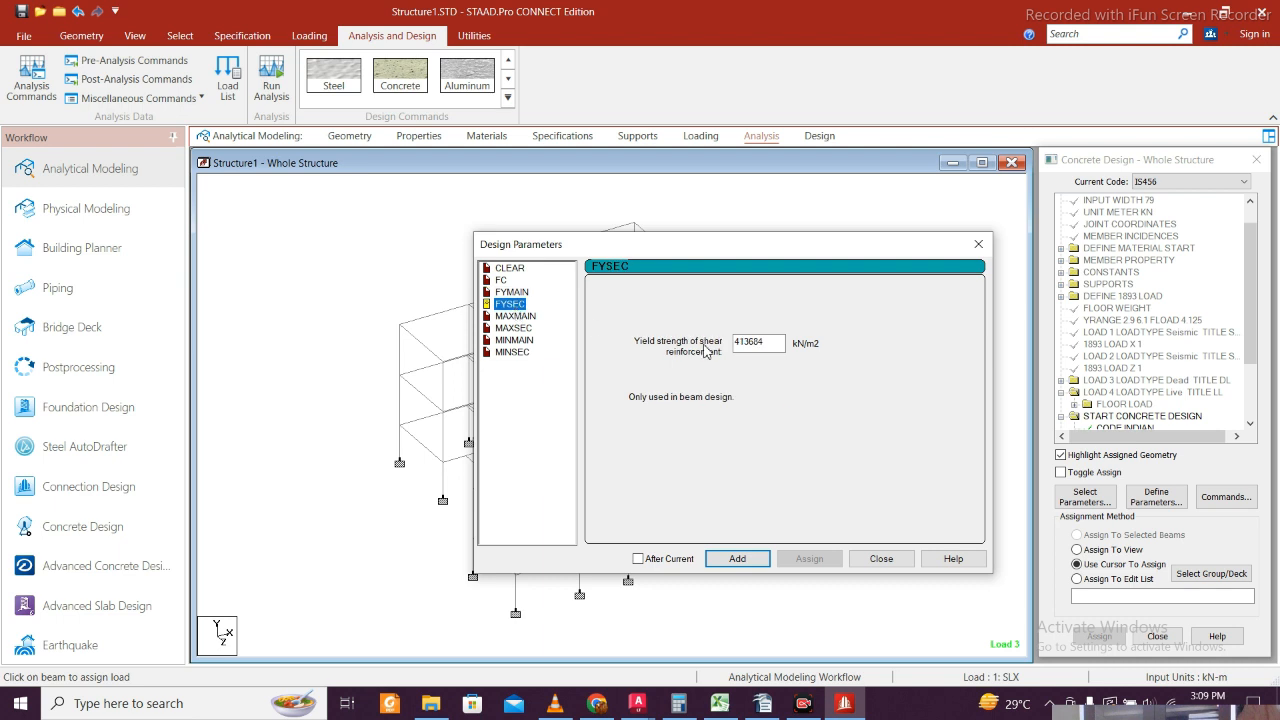
drag(780, 342, 566, 344)
text(550000)
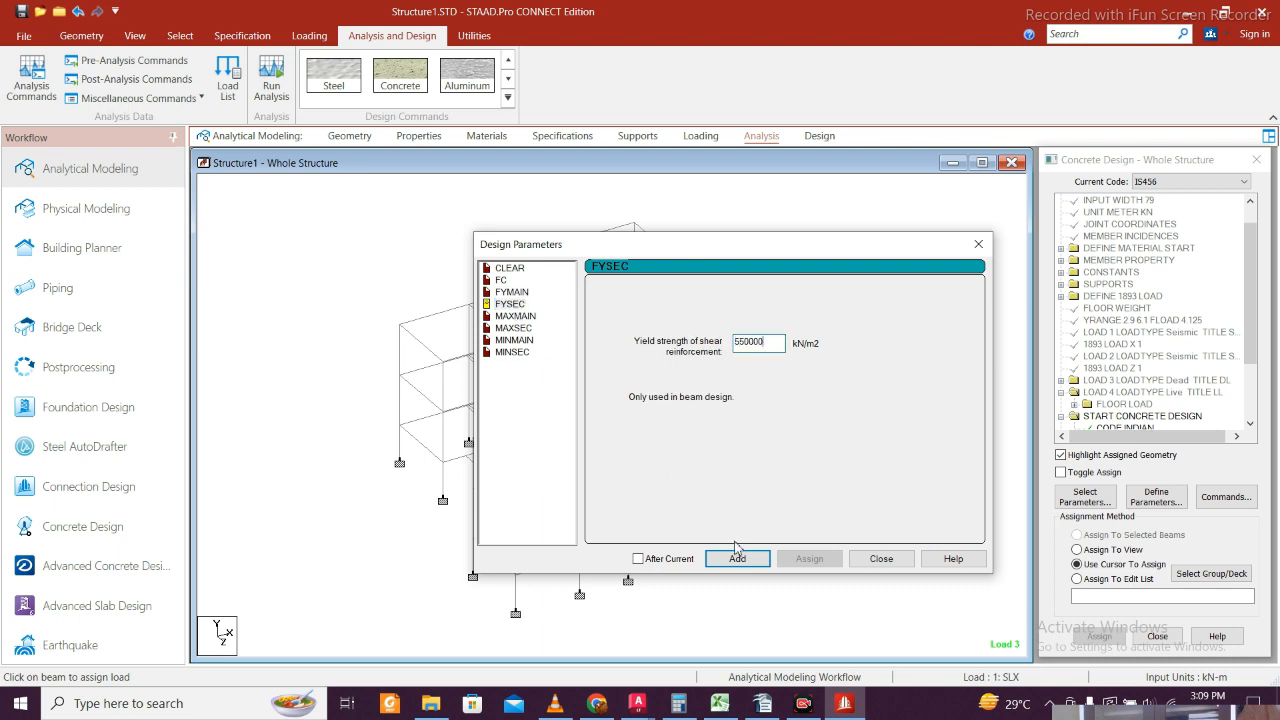
click(737, 557)
- Add the maximum reinforcement sizes, MAXMAIN as 20 mm and MAXSEC as 10 mm
click(515, 316)
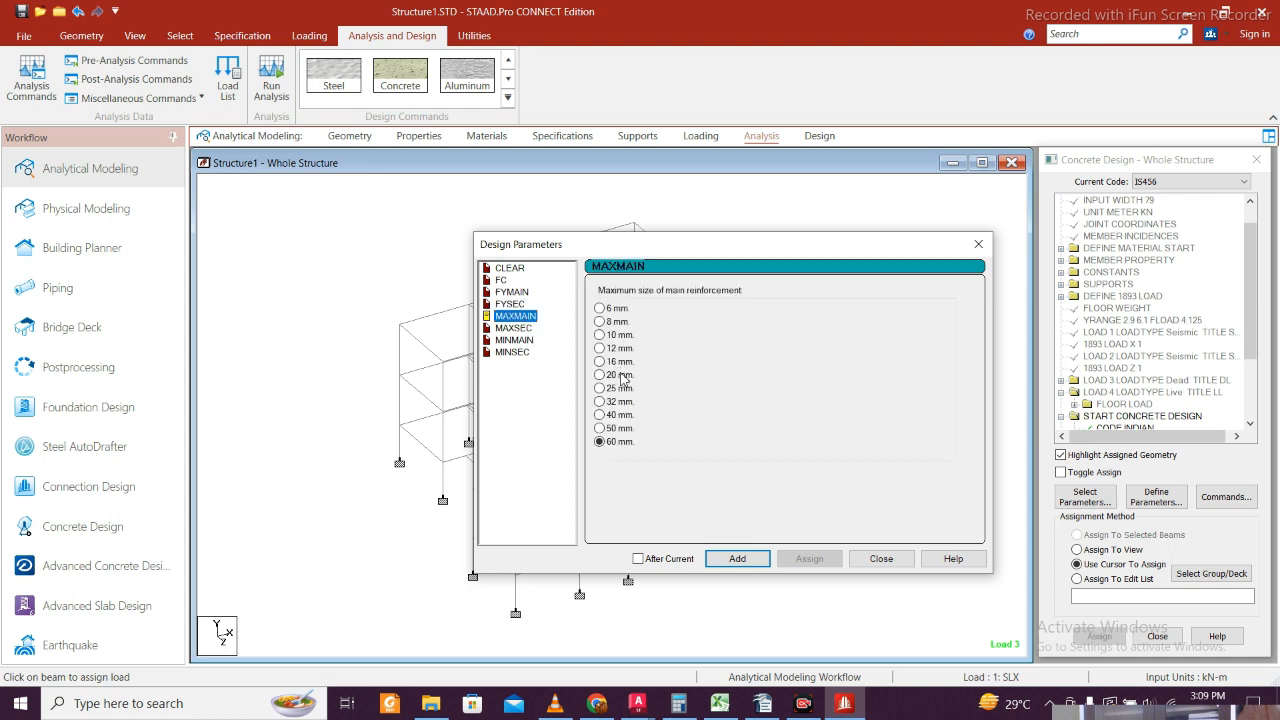
click(619, 376)
click(736, 558)
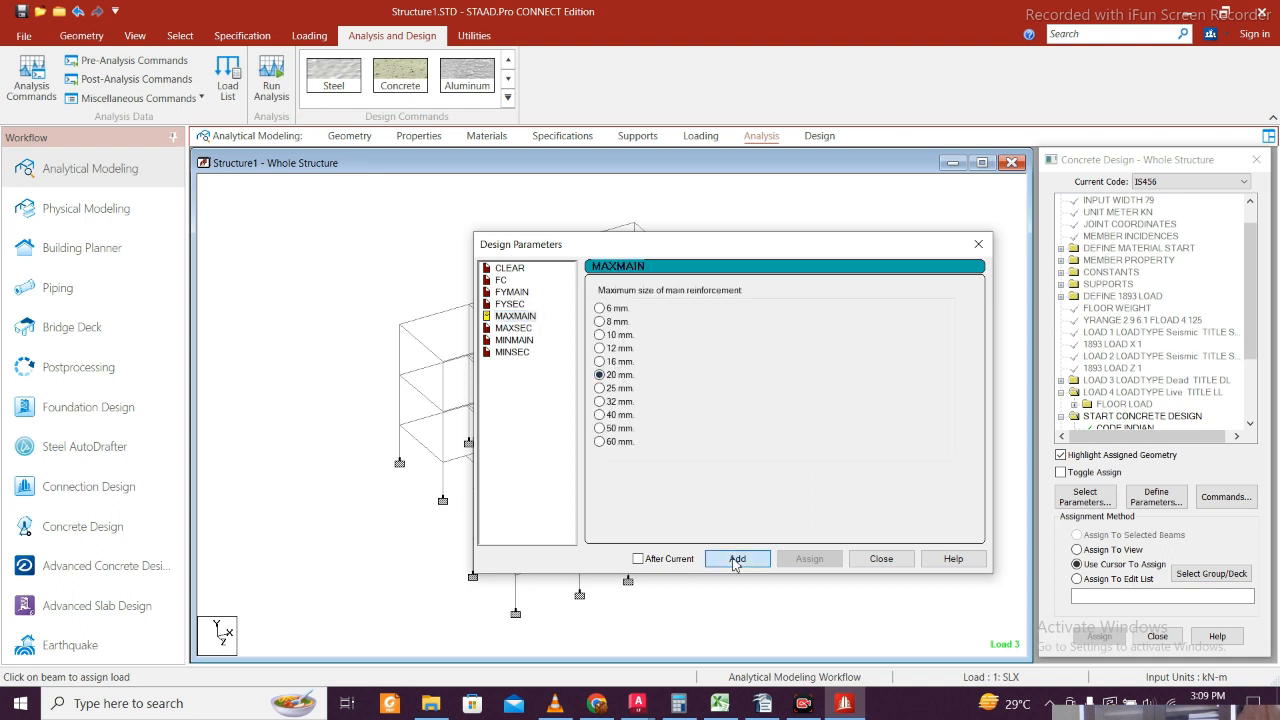
click(525, 331)
click(604, 336)
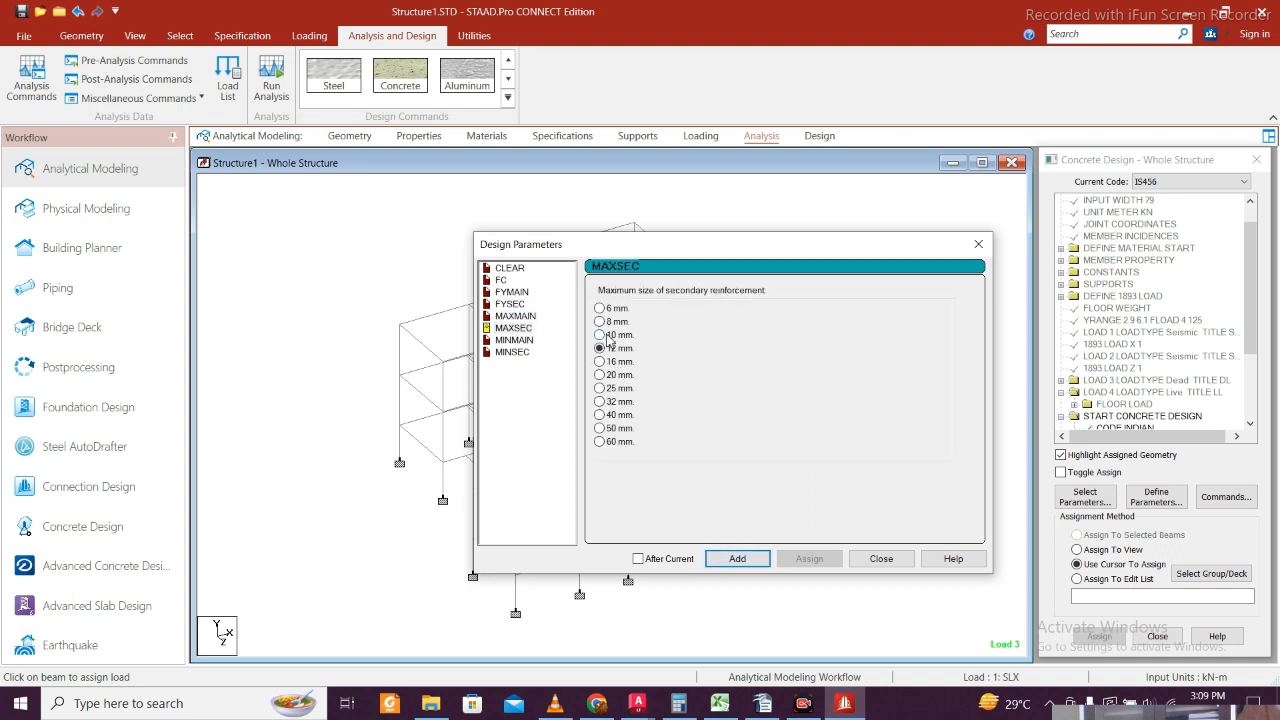
click(737, 558)
- Add the minimum reinforcement sizes, MINMAIN as 12 mm and MINSEC as 8 mm, and close the parameter definitions
click(528, 341)
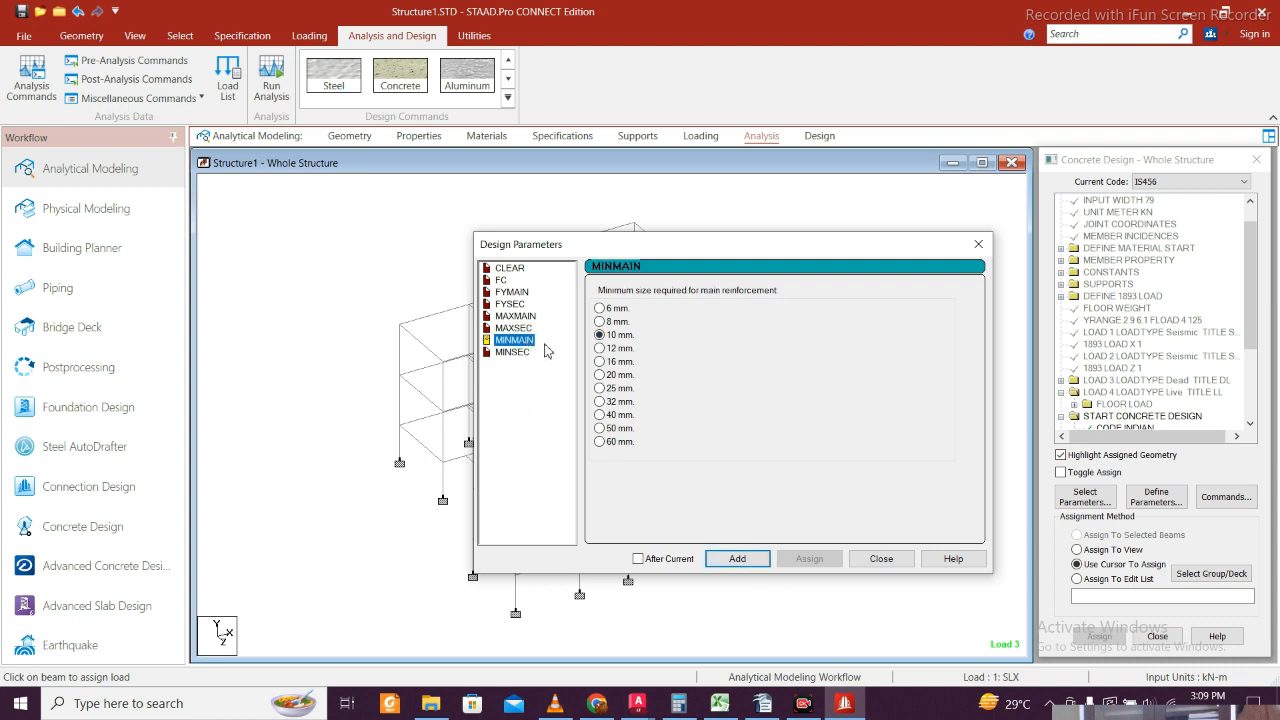
click(737, 558)
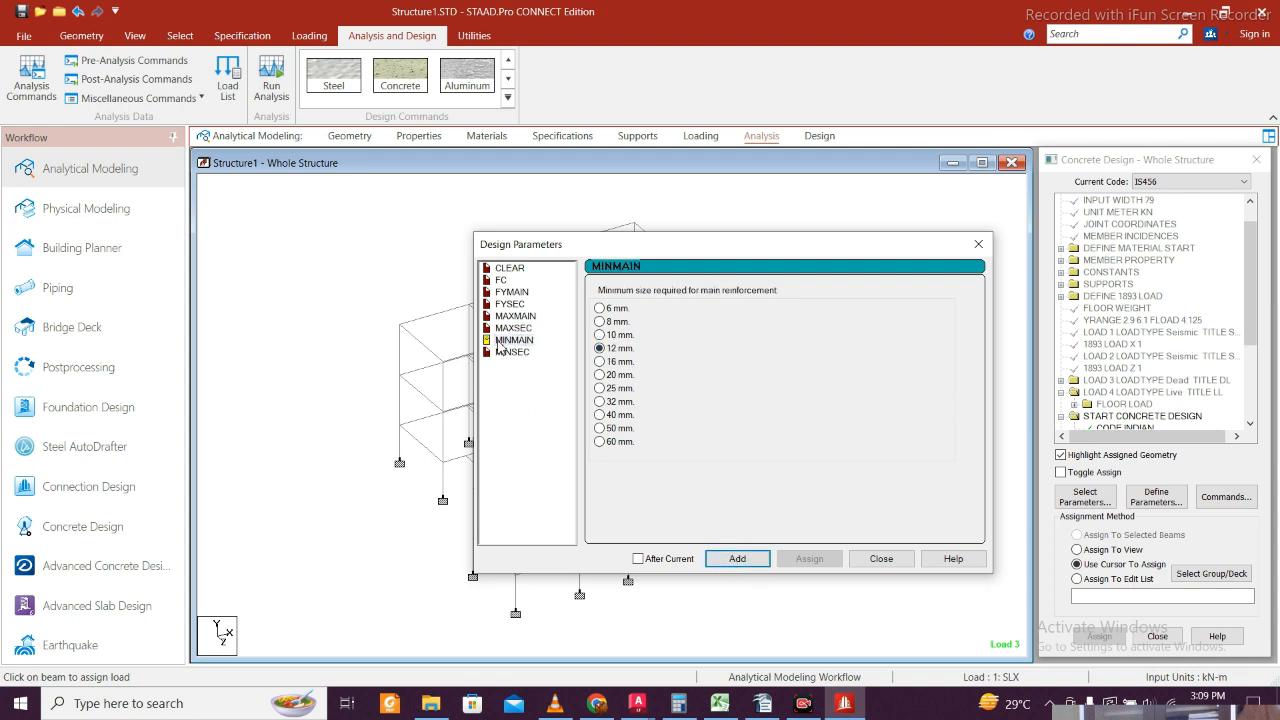
click(522, 353)
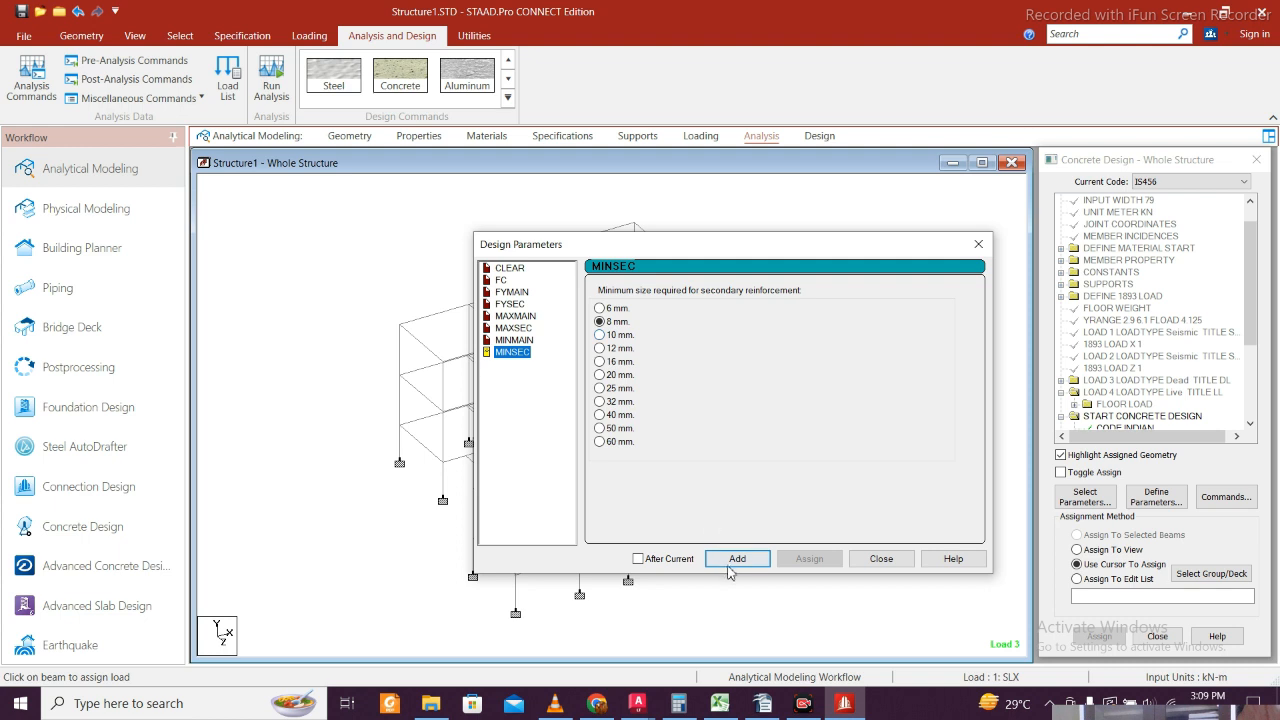
click(737, 558)
click(866, 562)
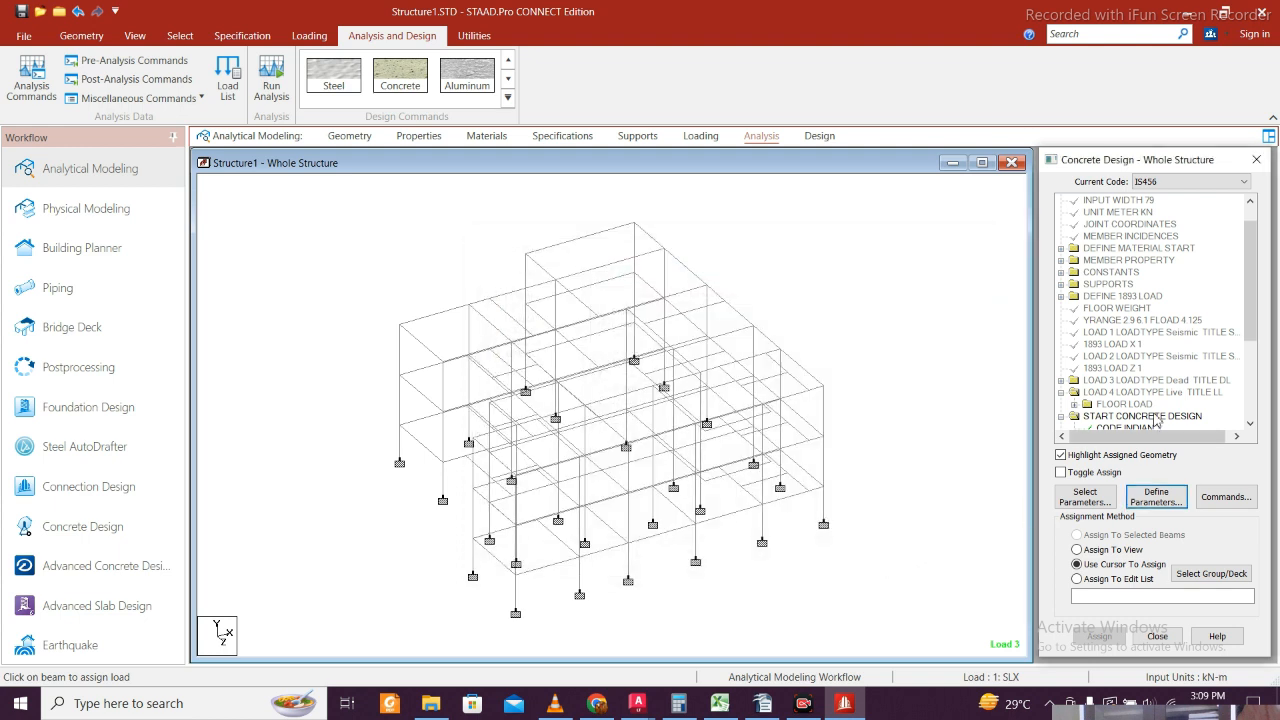
- Assign the CLEAR 0.03 parameter to all beams parallel to the X and Z axes
drag(1255, 277, 1256, 375)
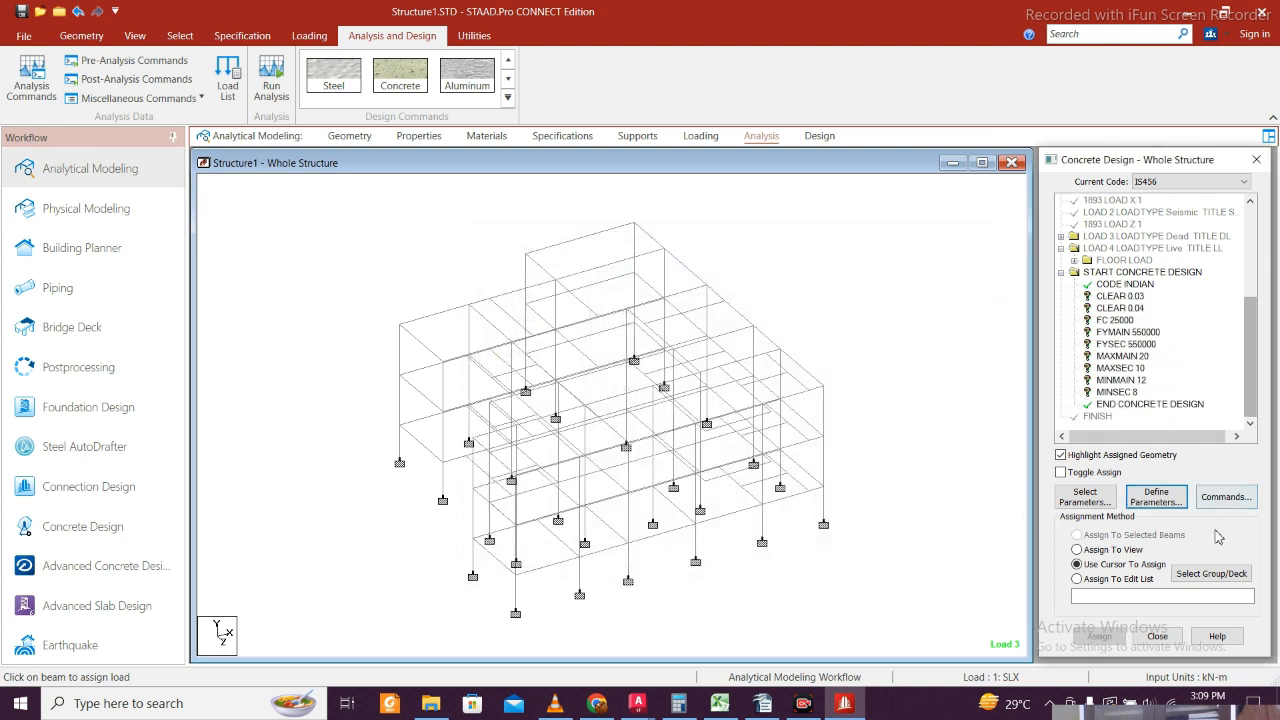
click(1139, 297)
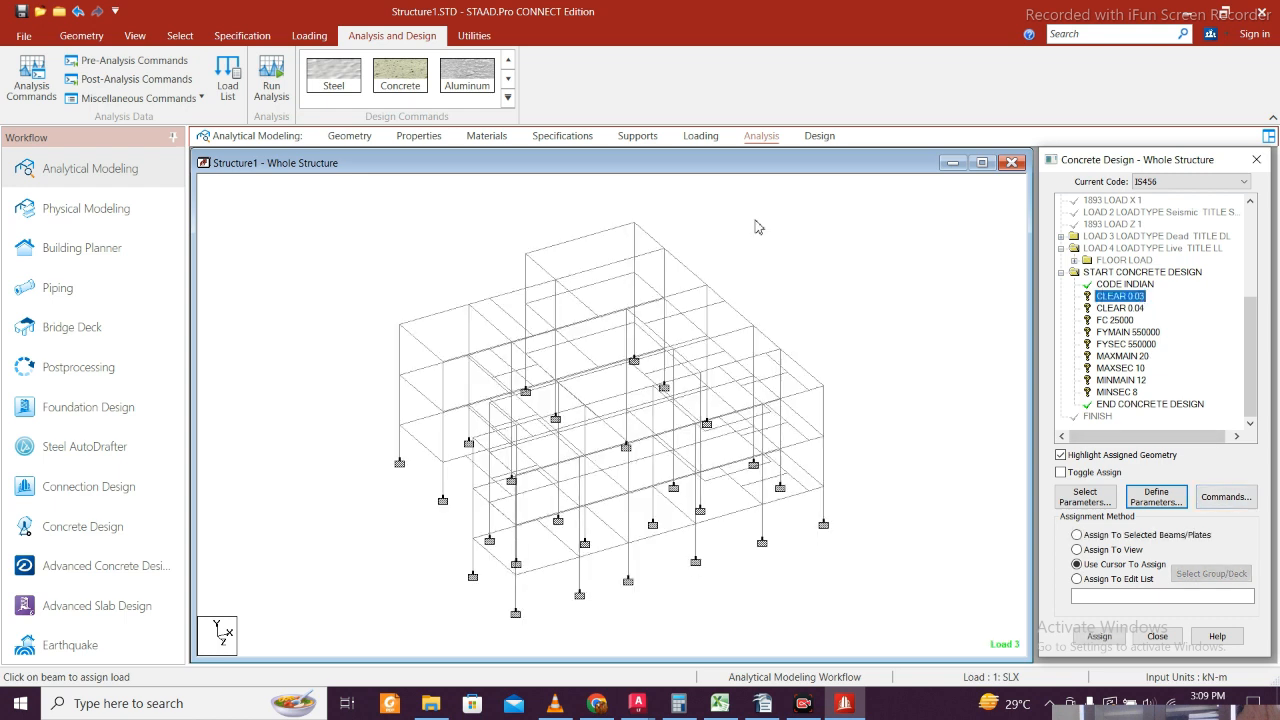
click(181, 38)
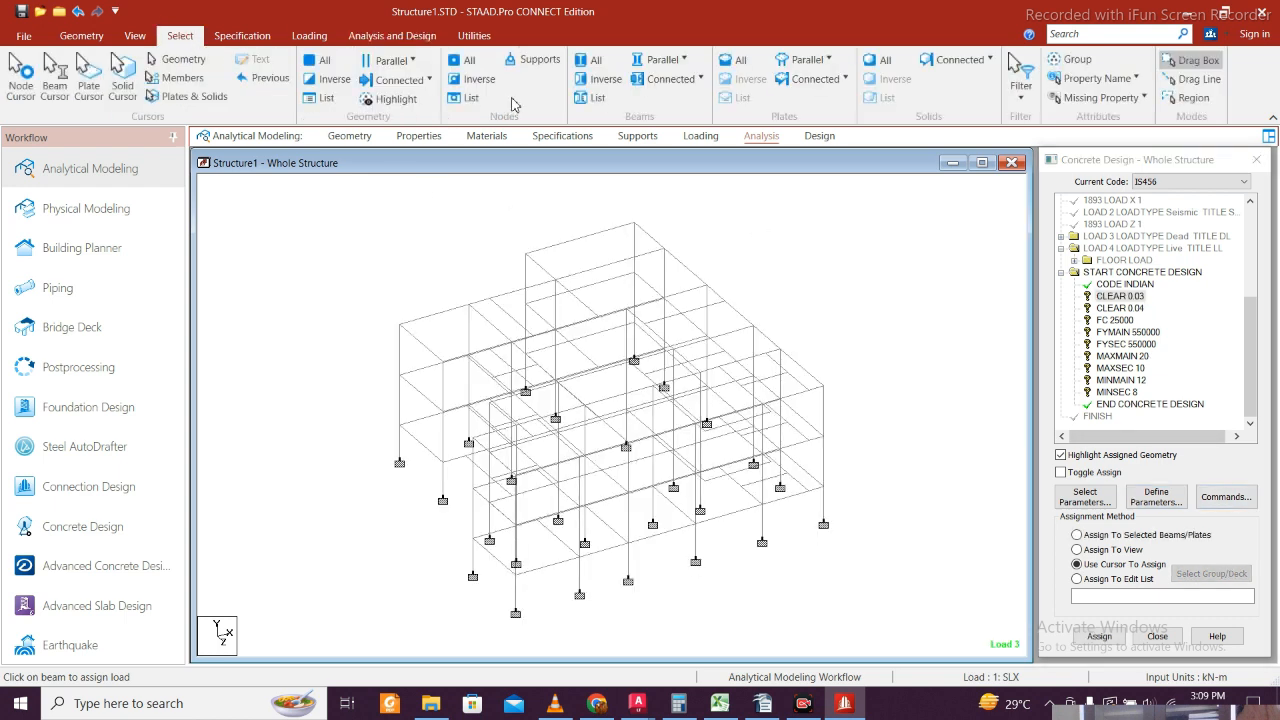
click(663, 60)
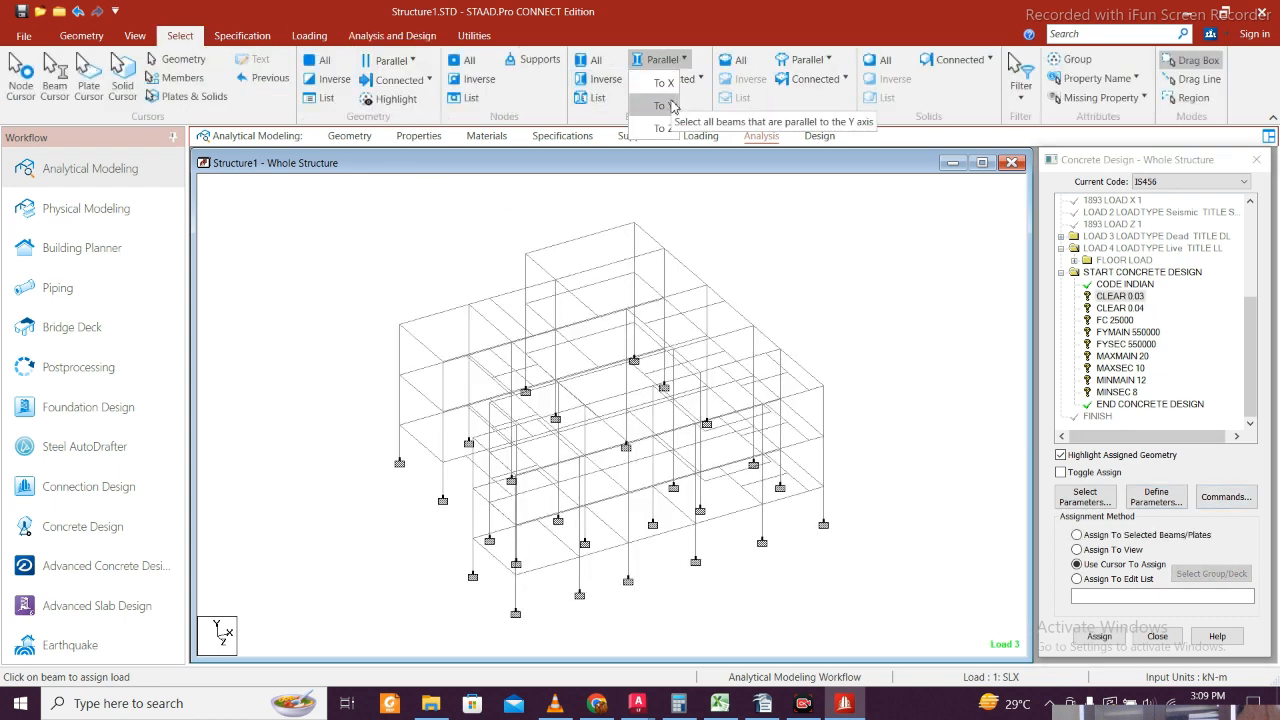
click(663, 83)
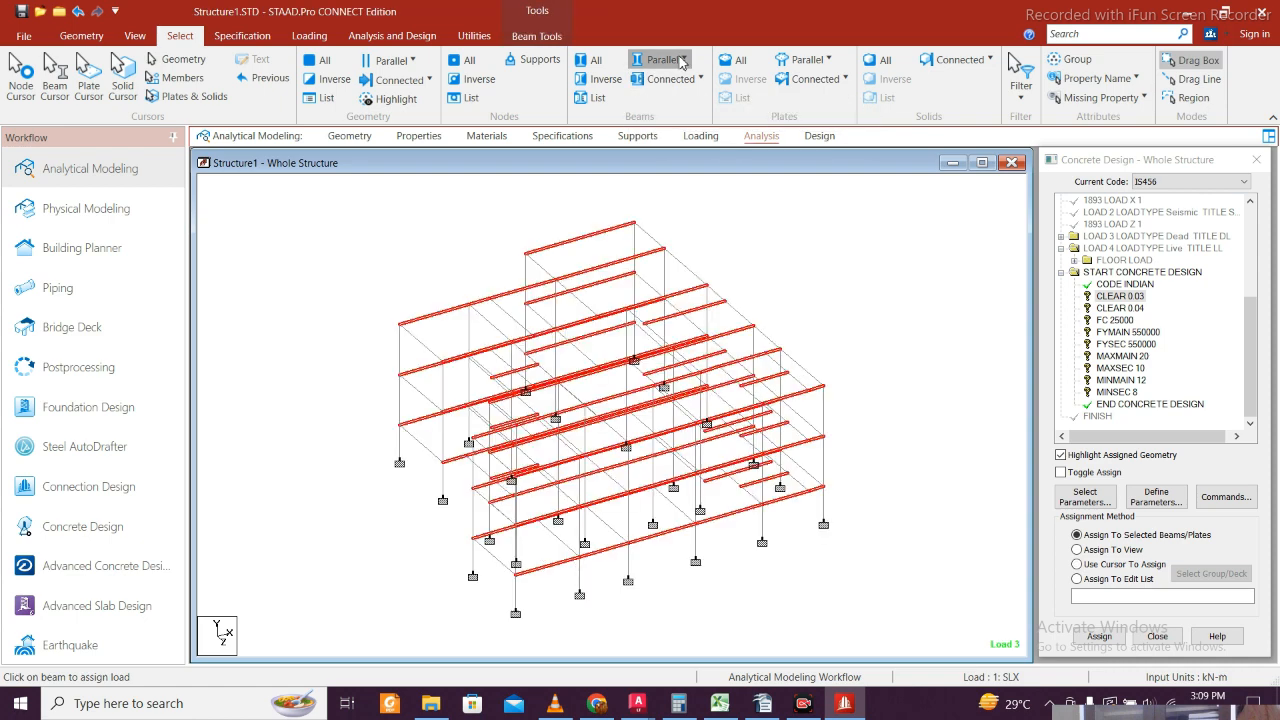
click(663, 60)
click(663, 128)
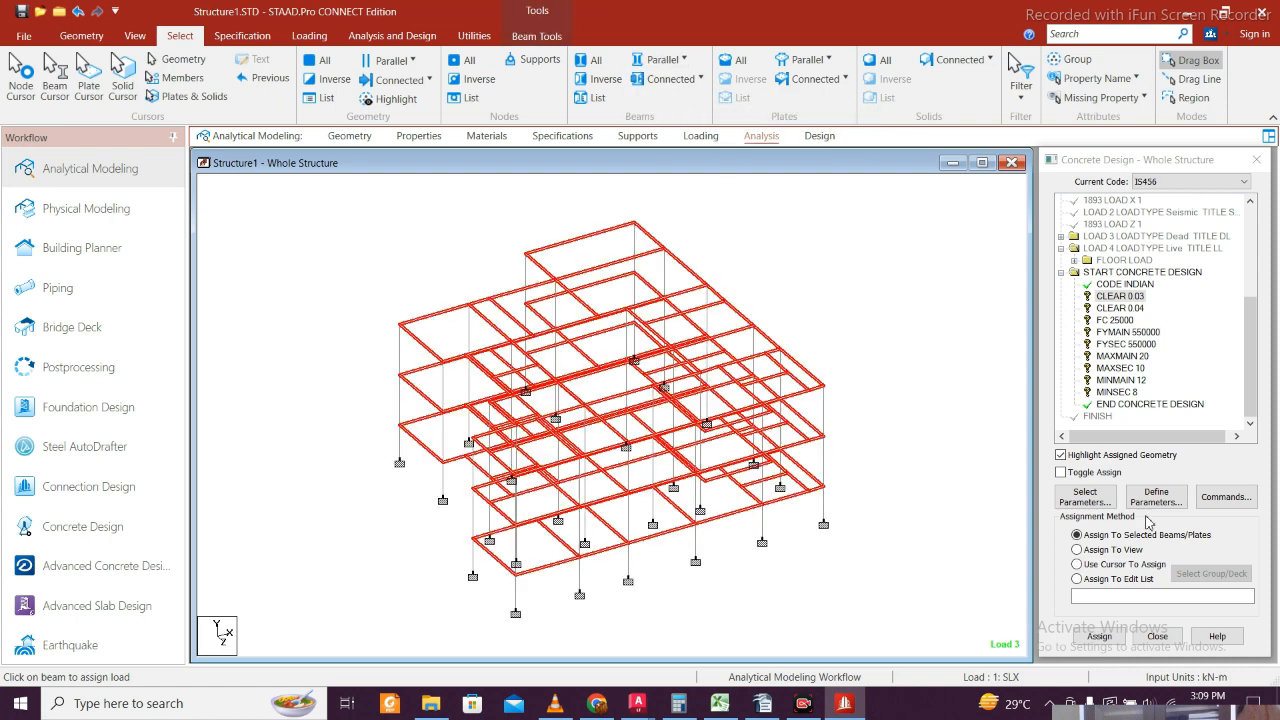
click(1099, 636)
click(1069, 535)
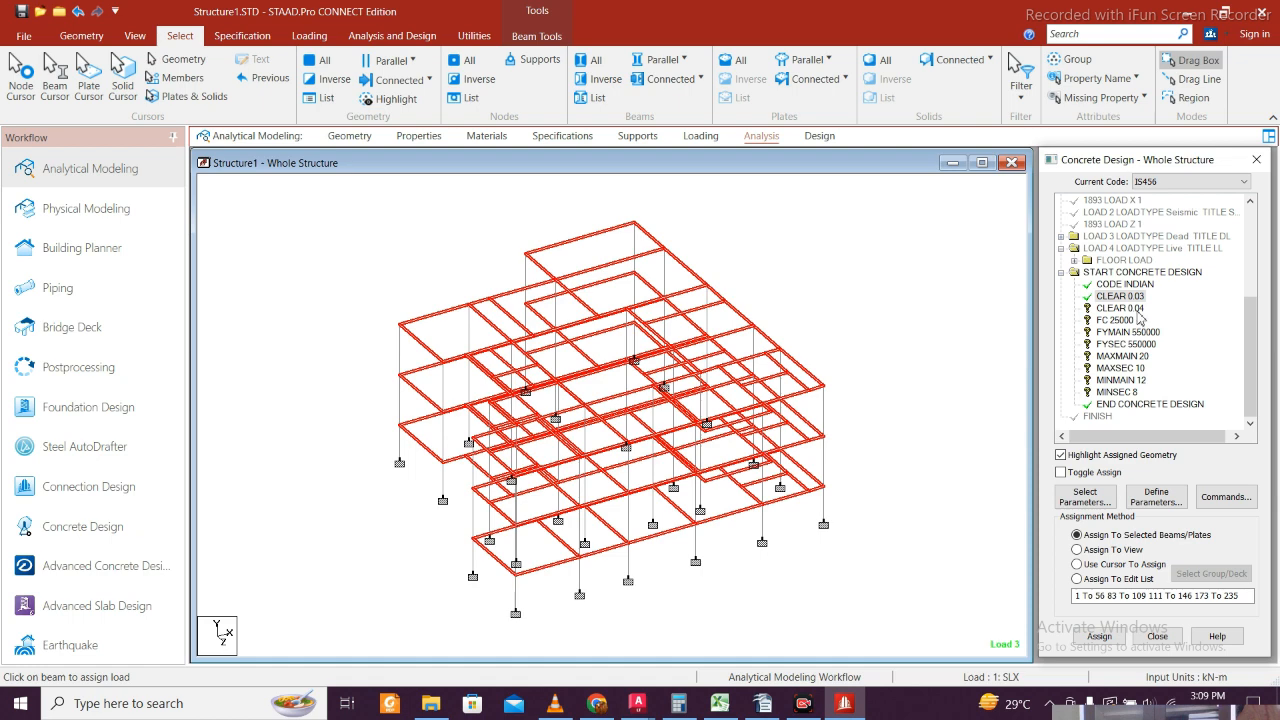
- Assign the CLEAR 0.04 parameter to all columns, the members parallel to the Y axis
click(1120, 308)
click(684, 60)
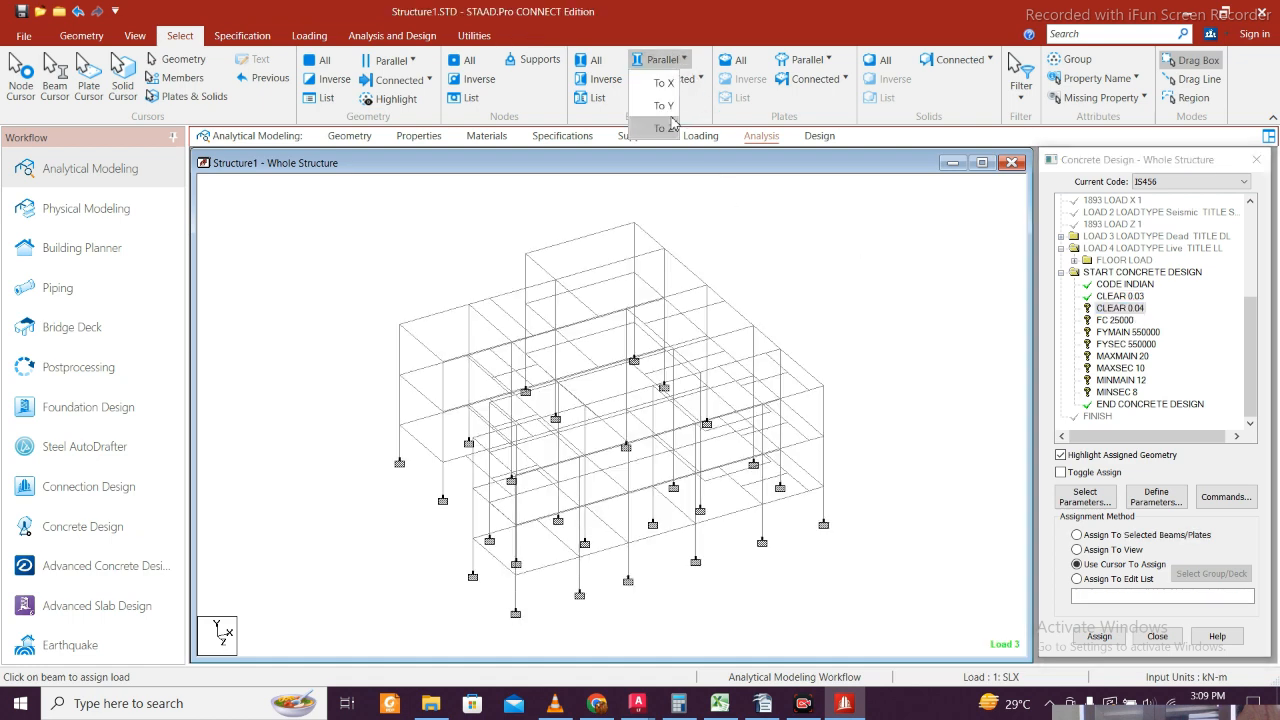
click(663, 106)
click(1110, 638)
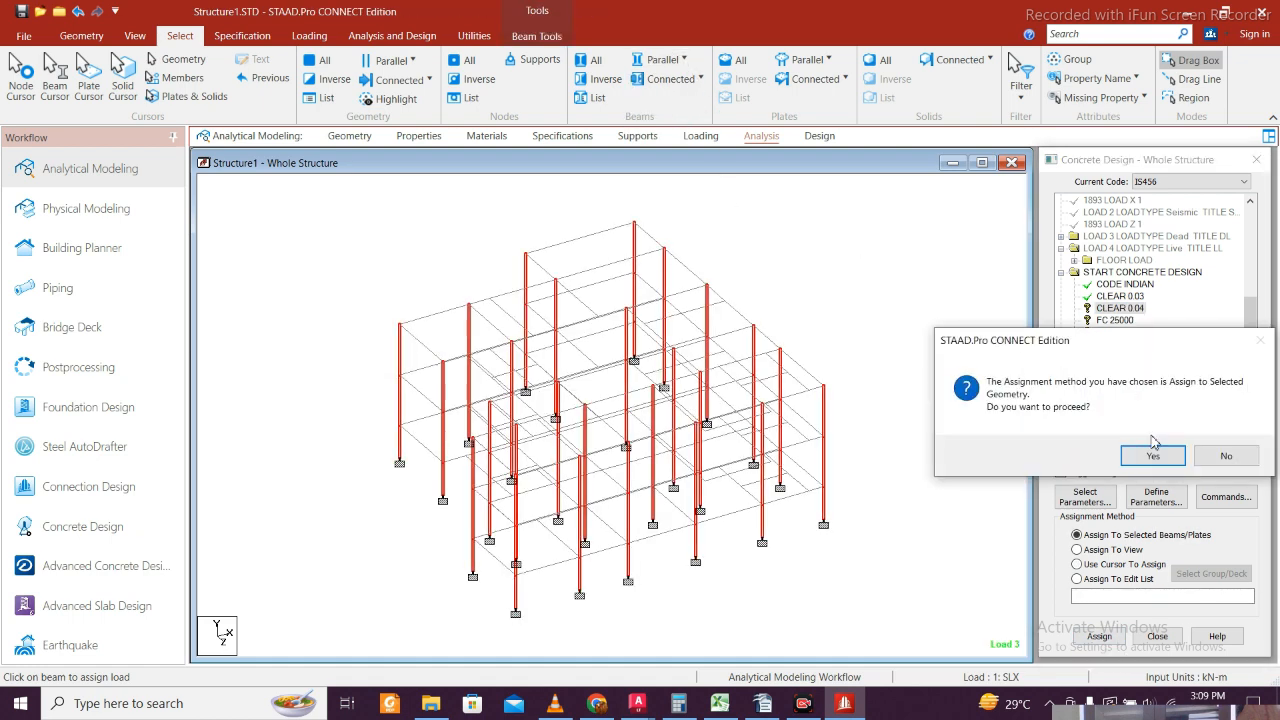
click(1071, 453)
- Assign the FC 25000 and FYMAIN 550000 parameters to the entire view
click(1118, 321)
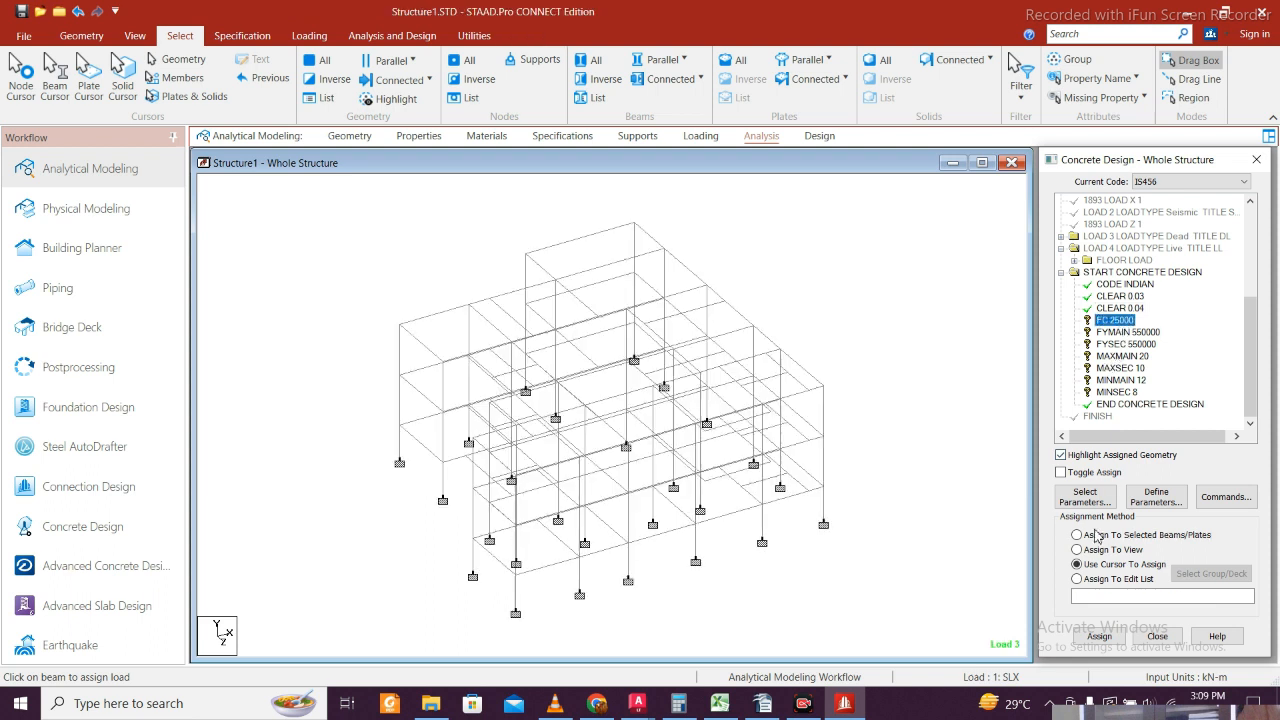
click(1102, 550)
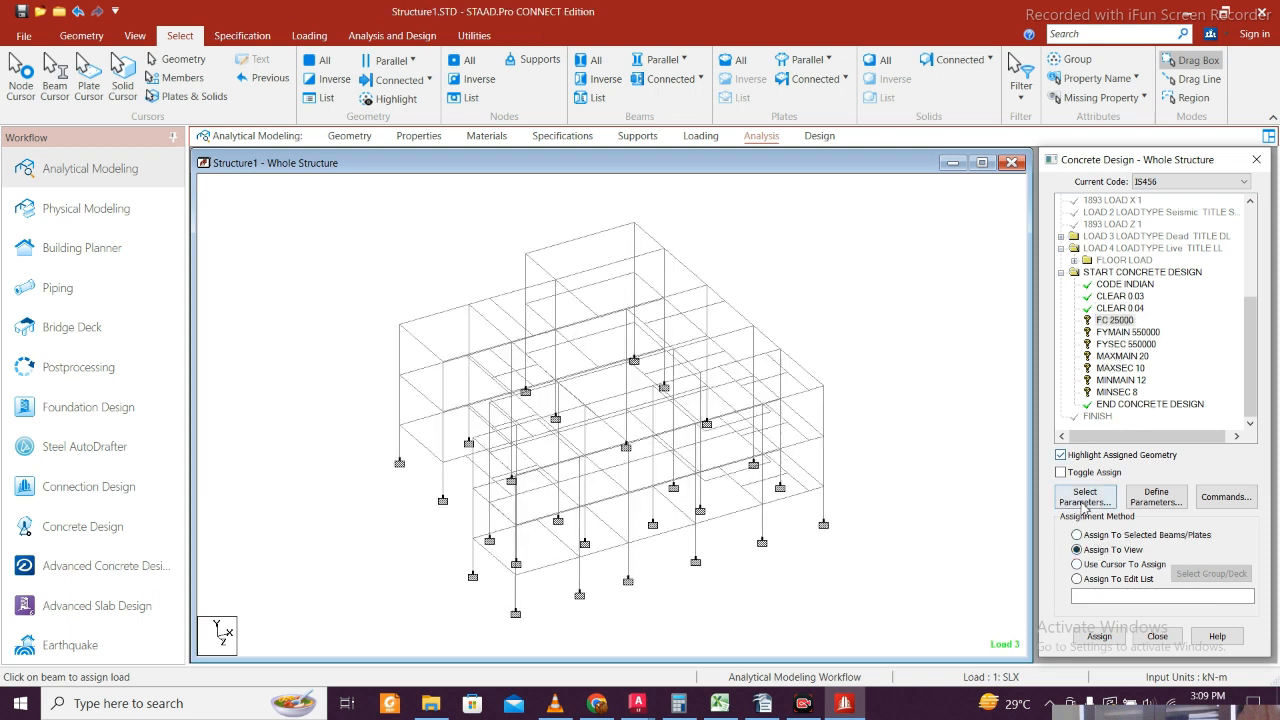
click(1099, 636)
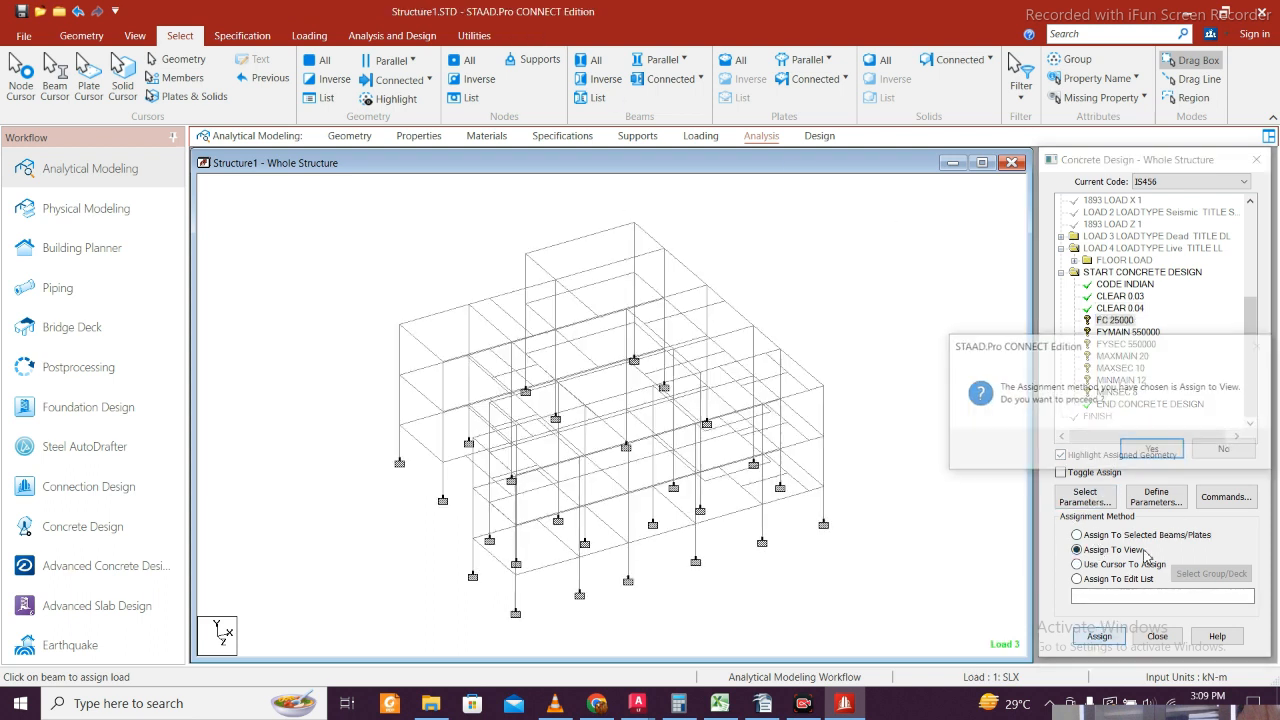
click(1064, 449)
click(1120, 333)
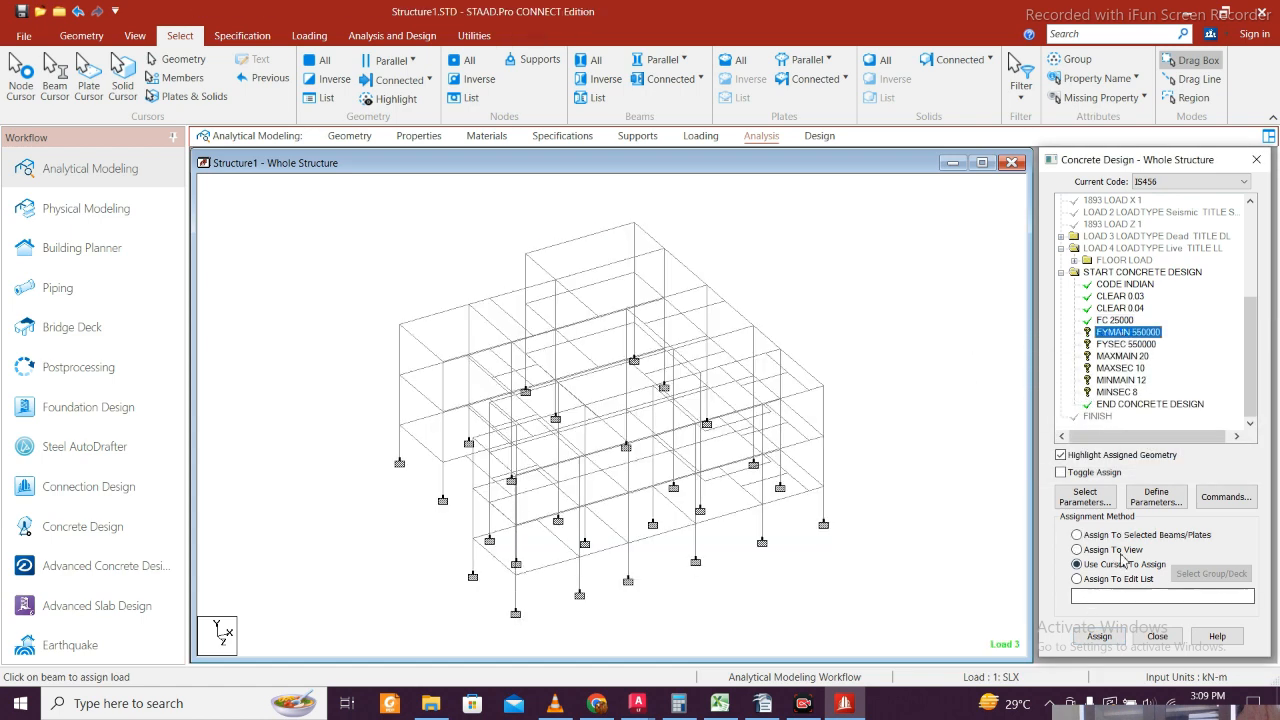
click(1102, 550)
click(1100, 636)
click(1064, 449)
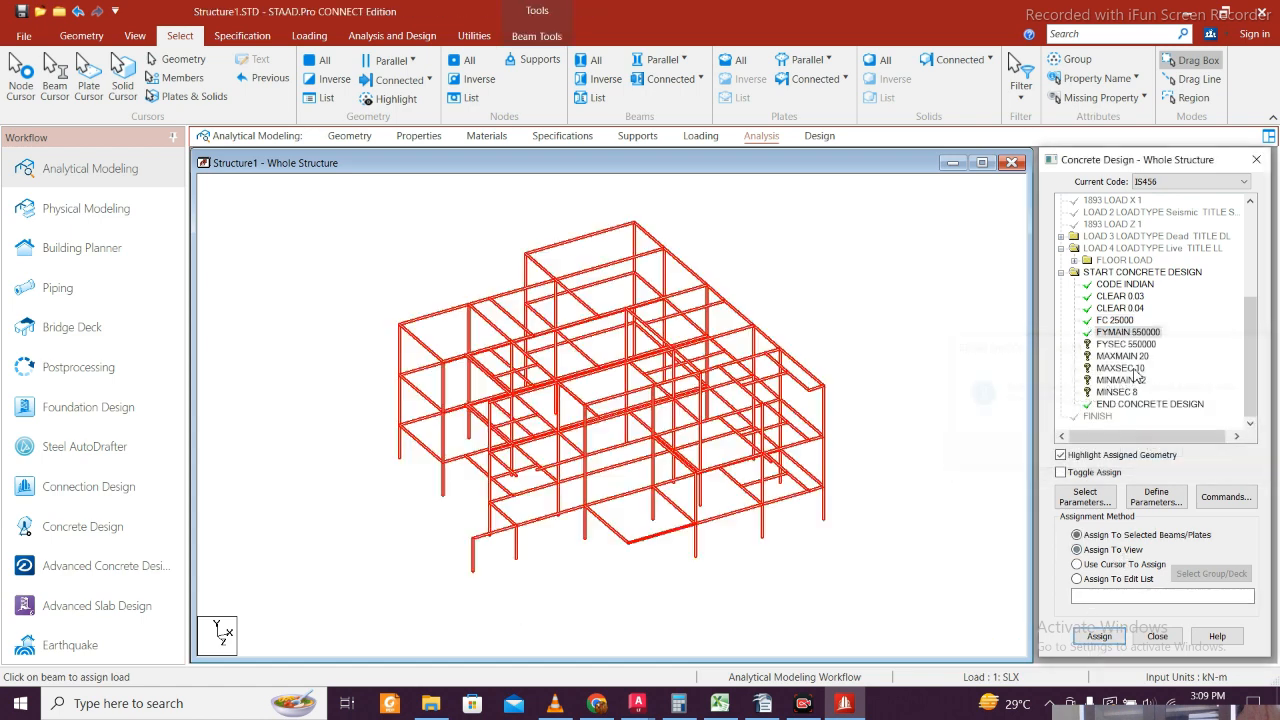
- Assign the MAXMAIN 20 parameter to the entire view
click(1140, 356)
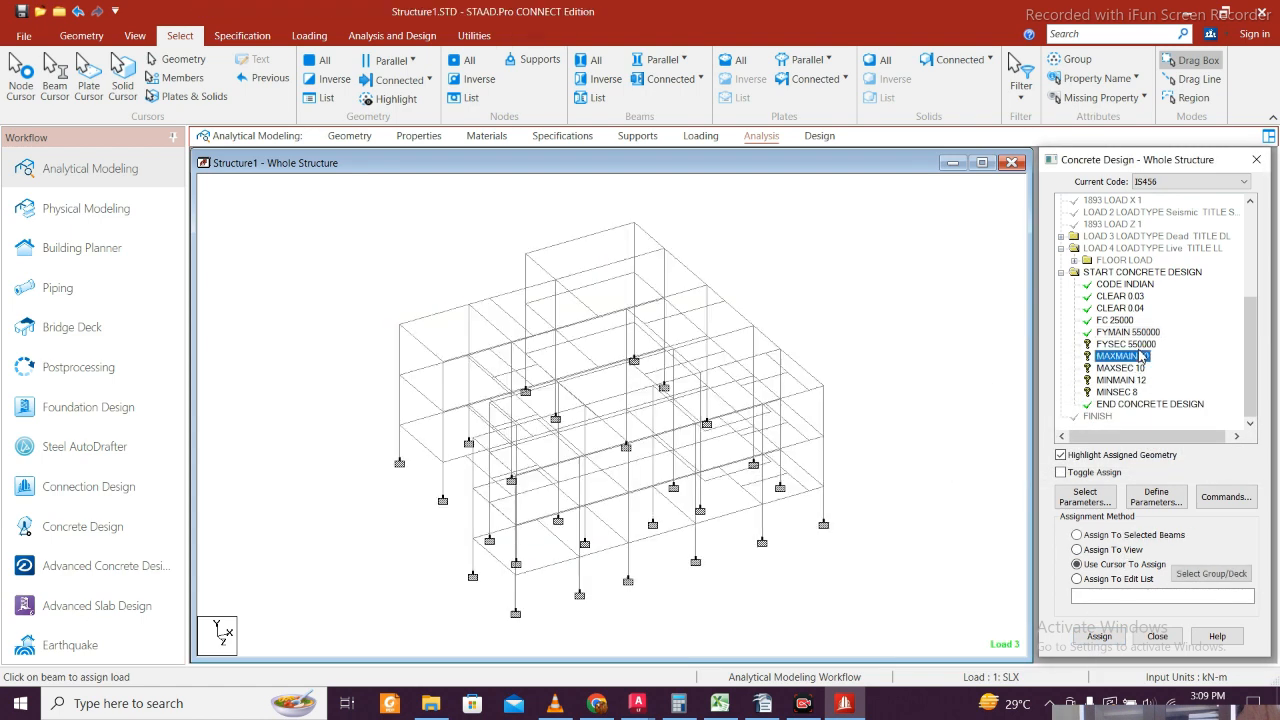
click(1110, 550)
click(1100, 636)
click(1064, 449)
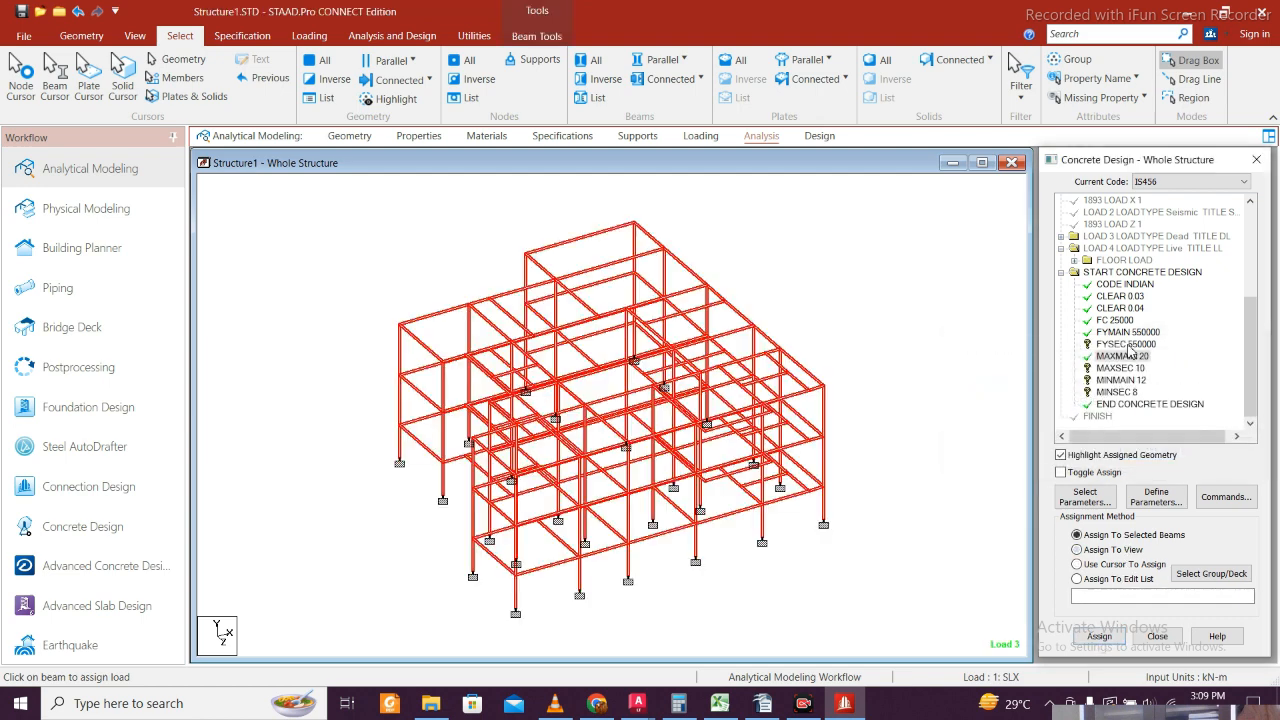
- Assign the FYSEC 550000 parameter to the entire view
click(1126, 344)
click(1126, 551)
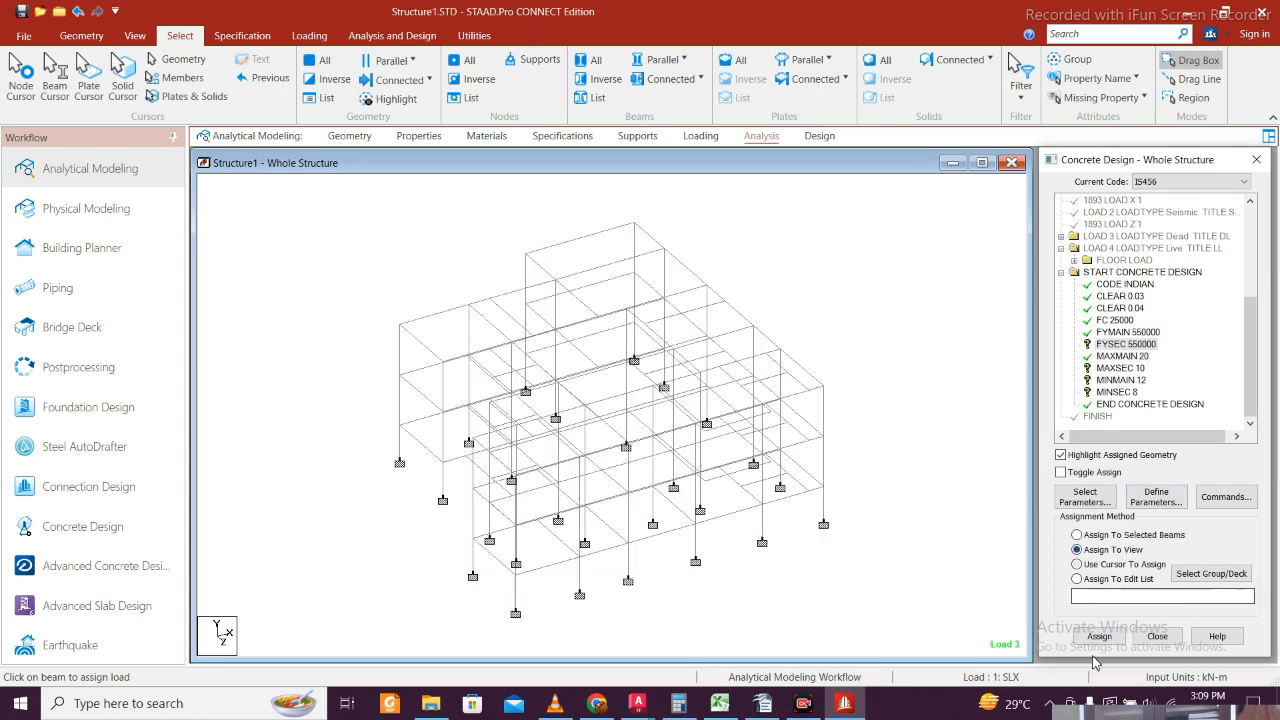
click(1100, 636)
click(1067, 449)
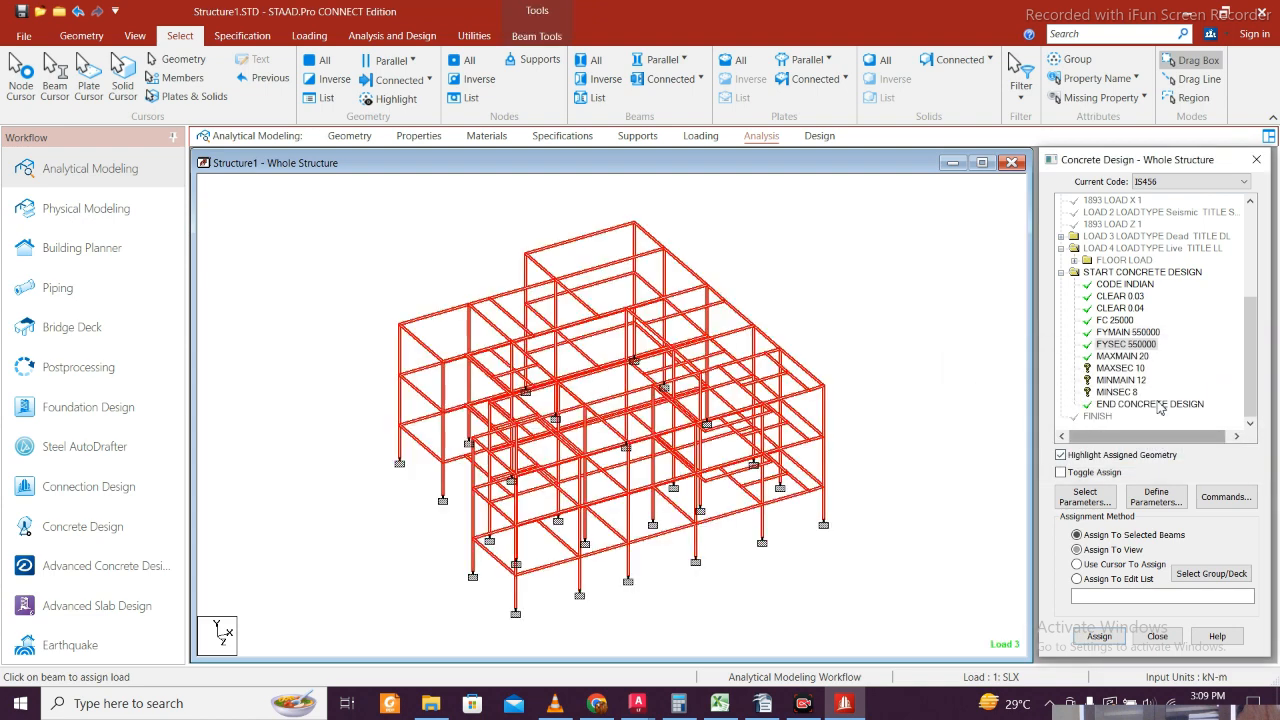
- Assign the MAXSEC 10 parameter to the entire view
click(1138, 368)
click(1077, 550)
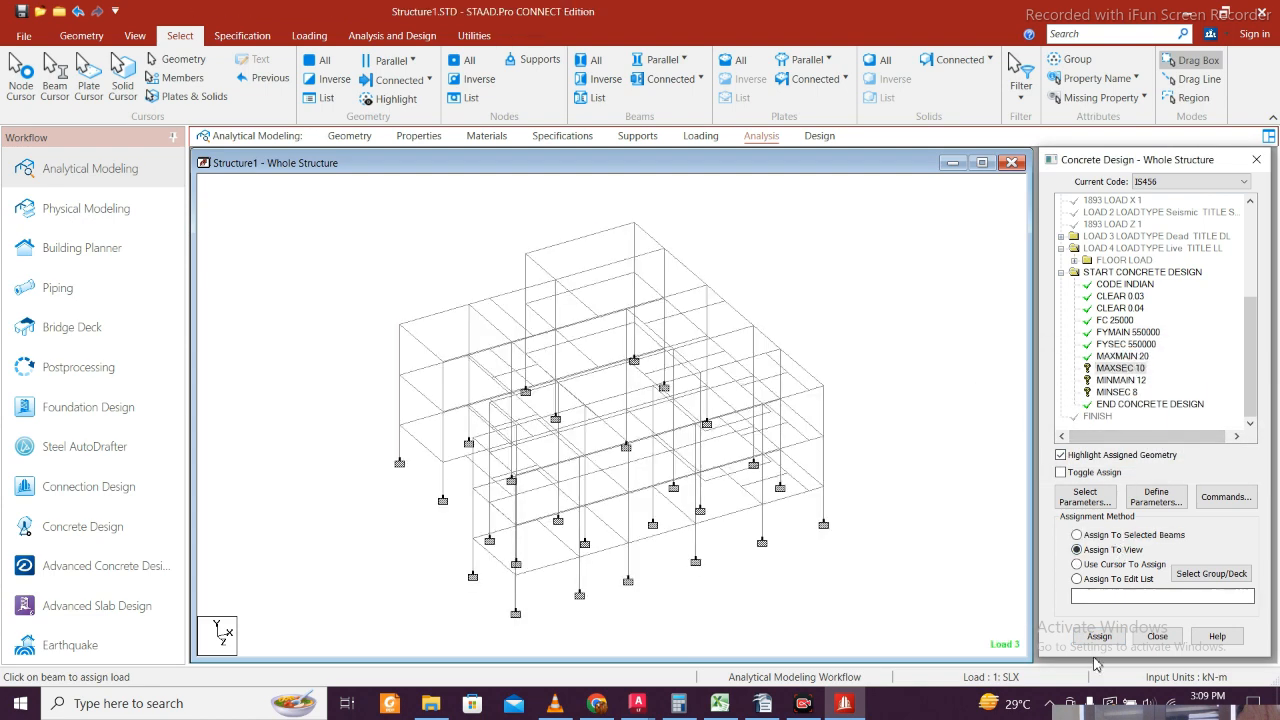
click(1100, 636)
click(1064, 449)
- Assign the MINMAIN 12 and MINSEC 8 parameters to the entire view
click(1120, 380)
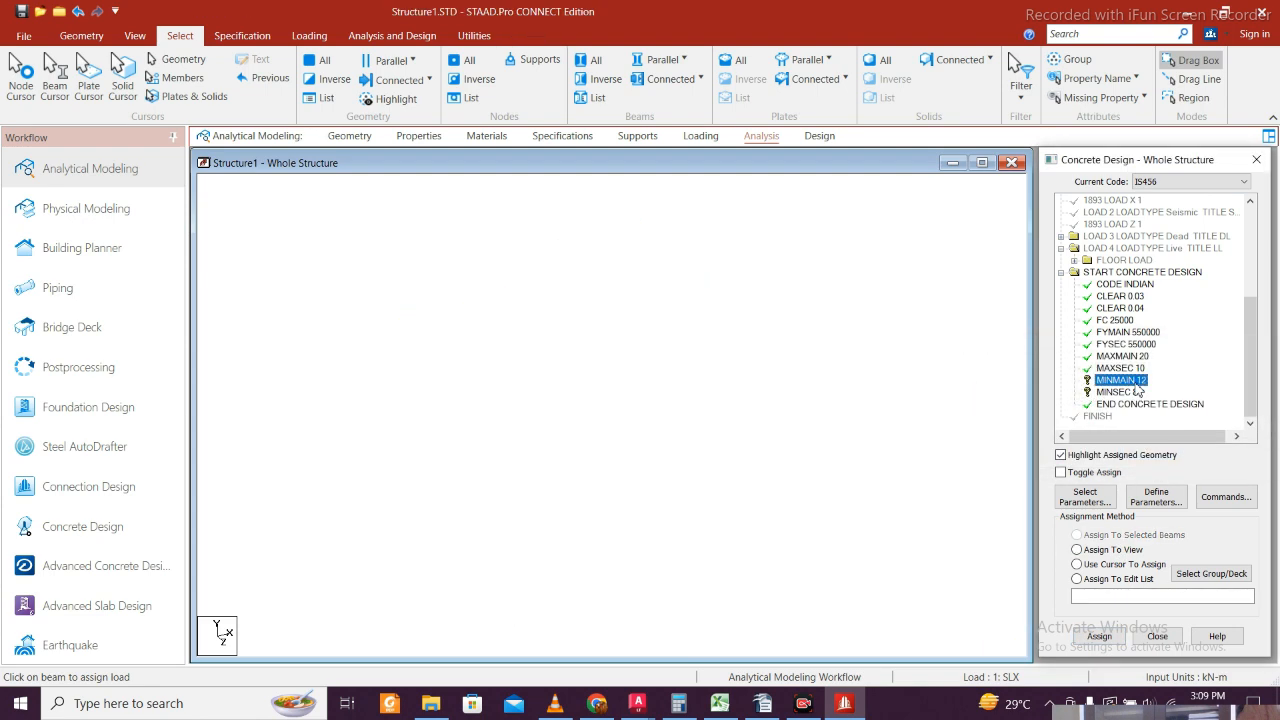
click(1090, 550)
click(1100, 636)
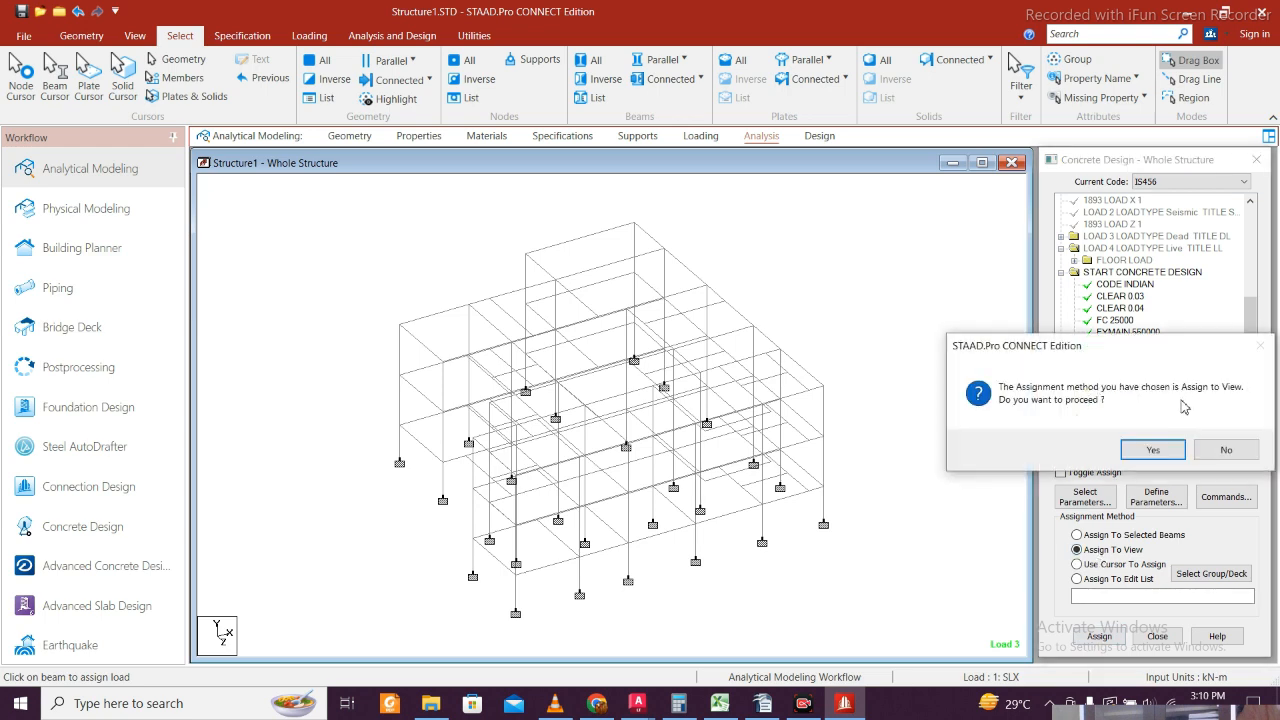
click(1064, 449)
click(1117, 392)
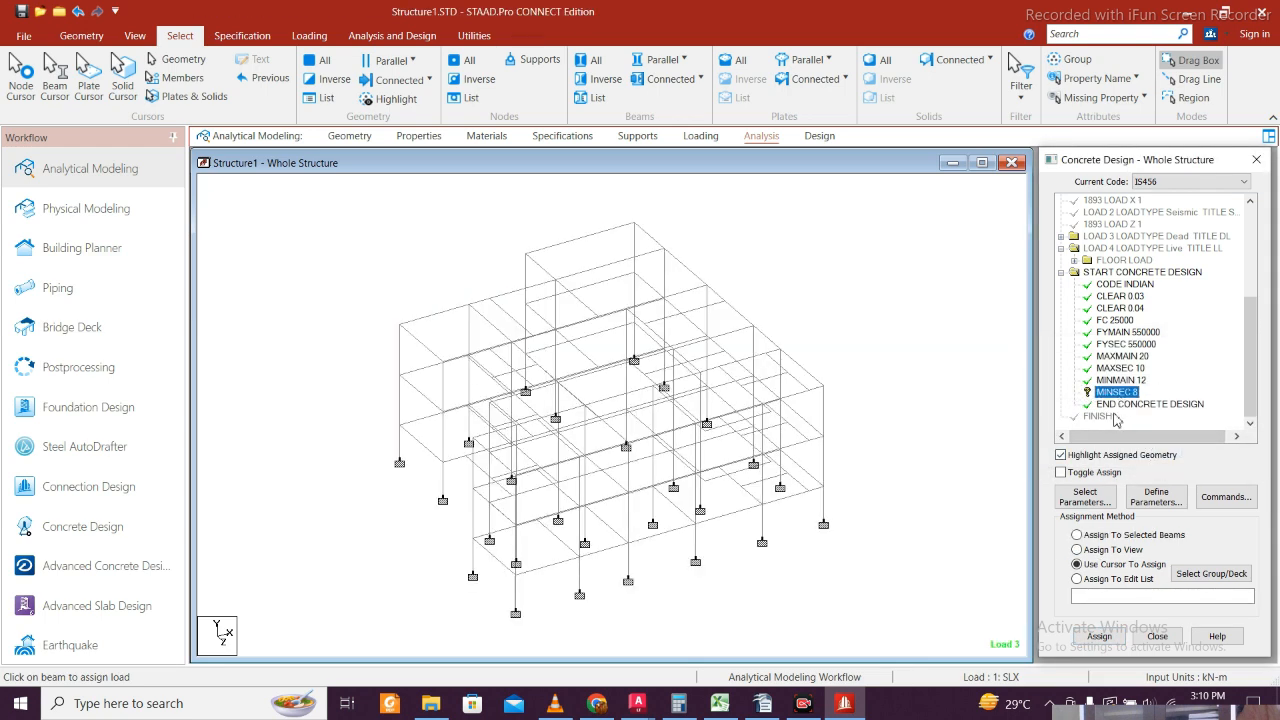
click(1078, 549)
click(1100, 636)
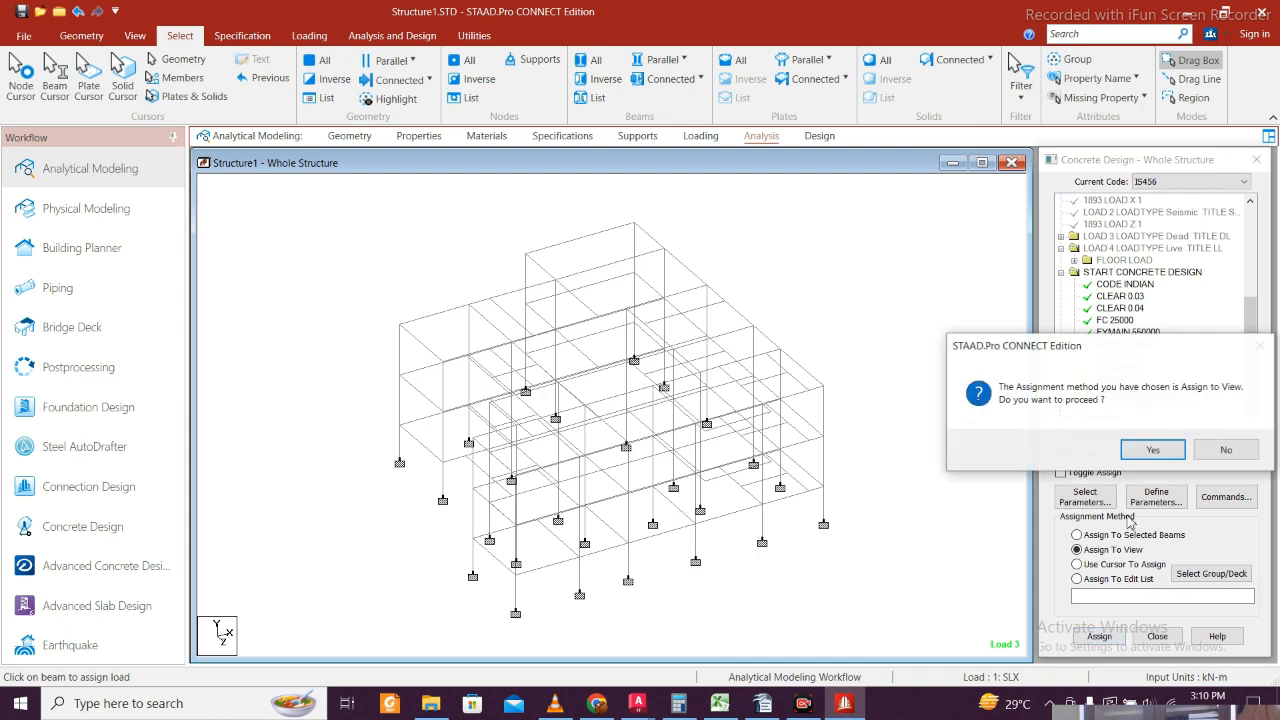
click(1152, 452)
- Add the DESIGN BEAM and DESIGN COLUMN commands to the concrete design
click(1226, 497)
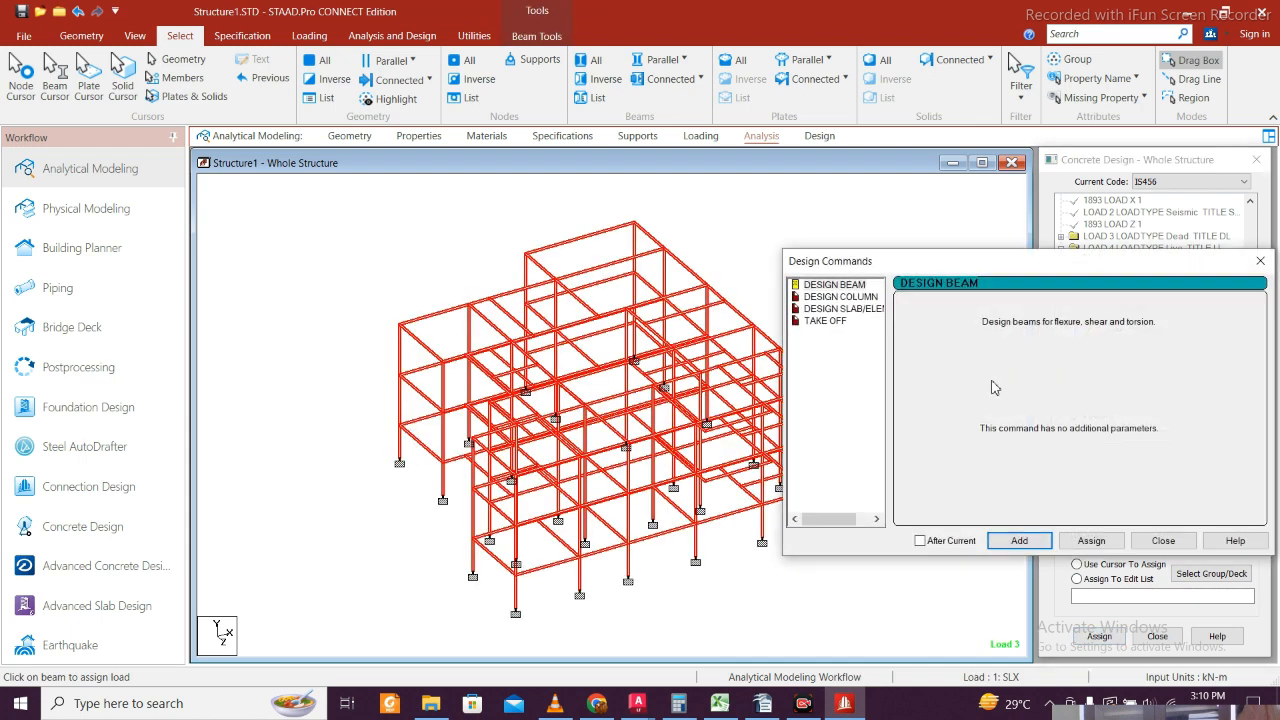
click(1019, 540)
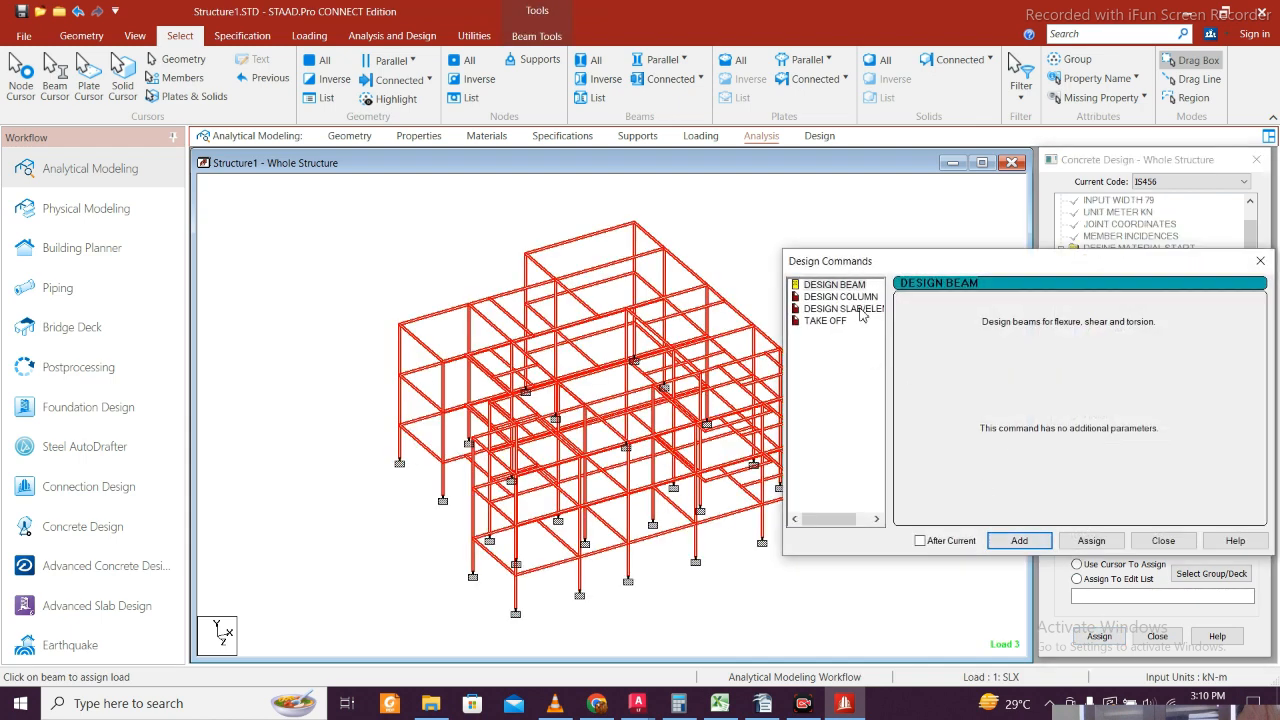
click(850, 297)
click(1019, 540)
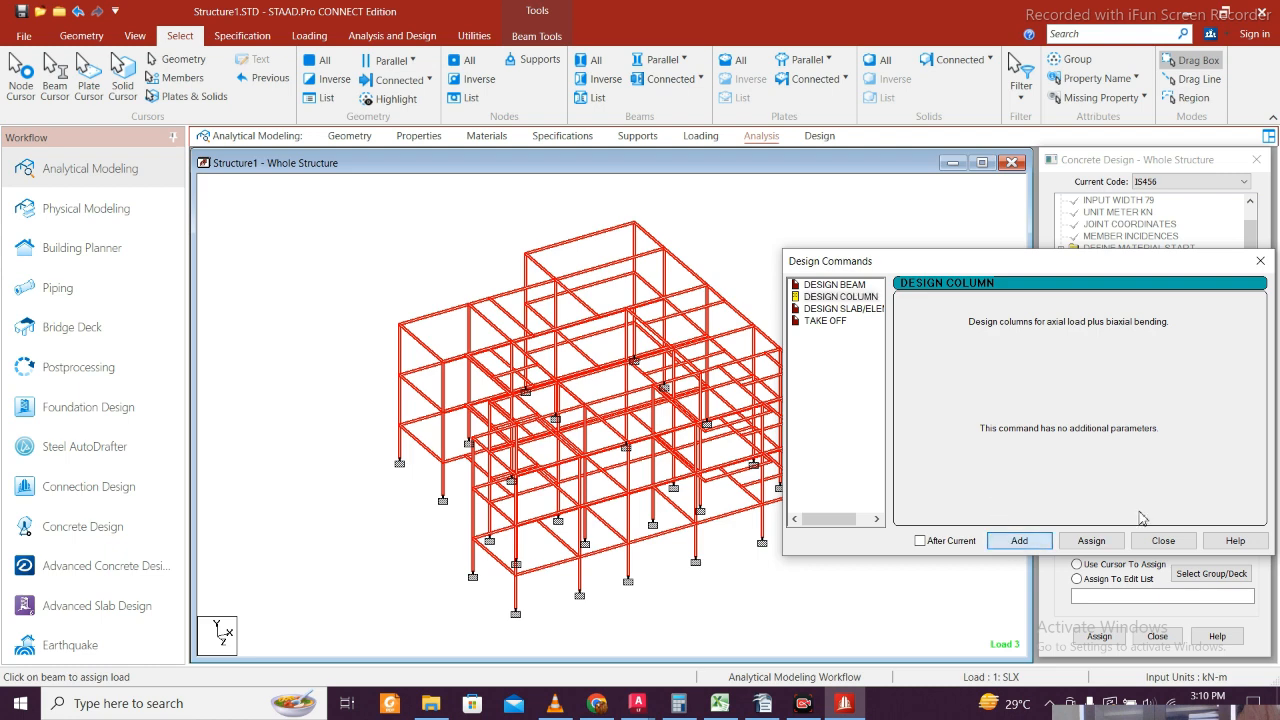
click(1163, 540)
- Assign the DESIGN BEAM command to all beams parallel to the X and Z axes
scroll(1160, 400, down, 3)
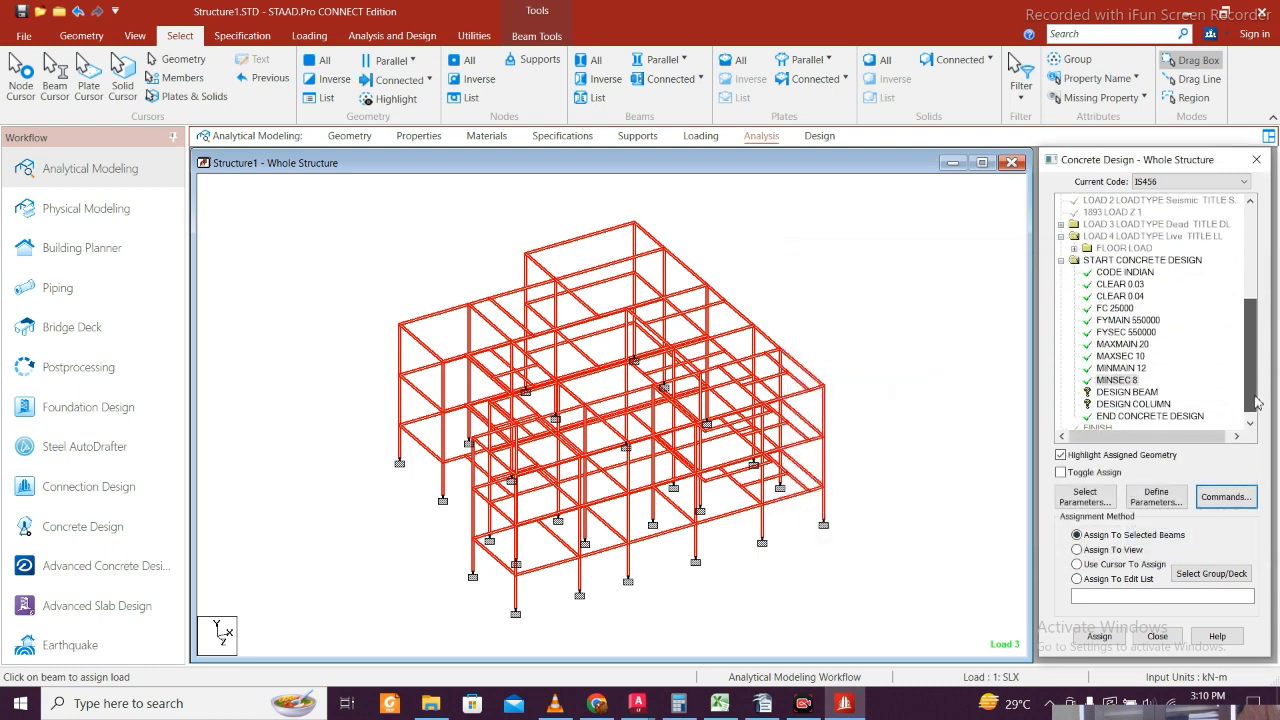
click(1140, 393)
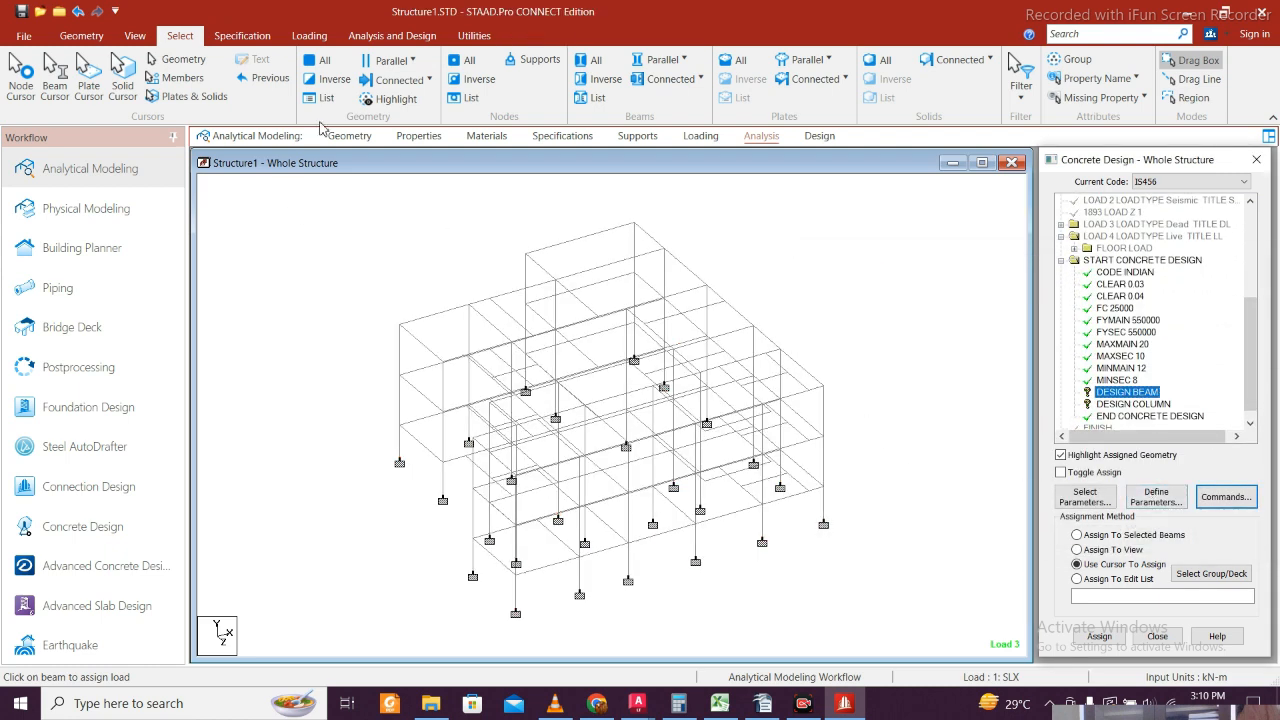
click(676, 56)
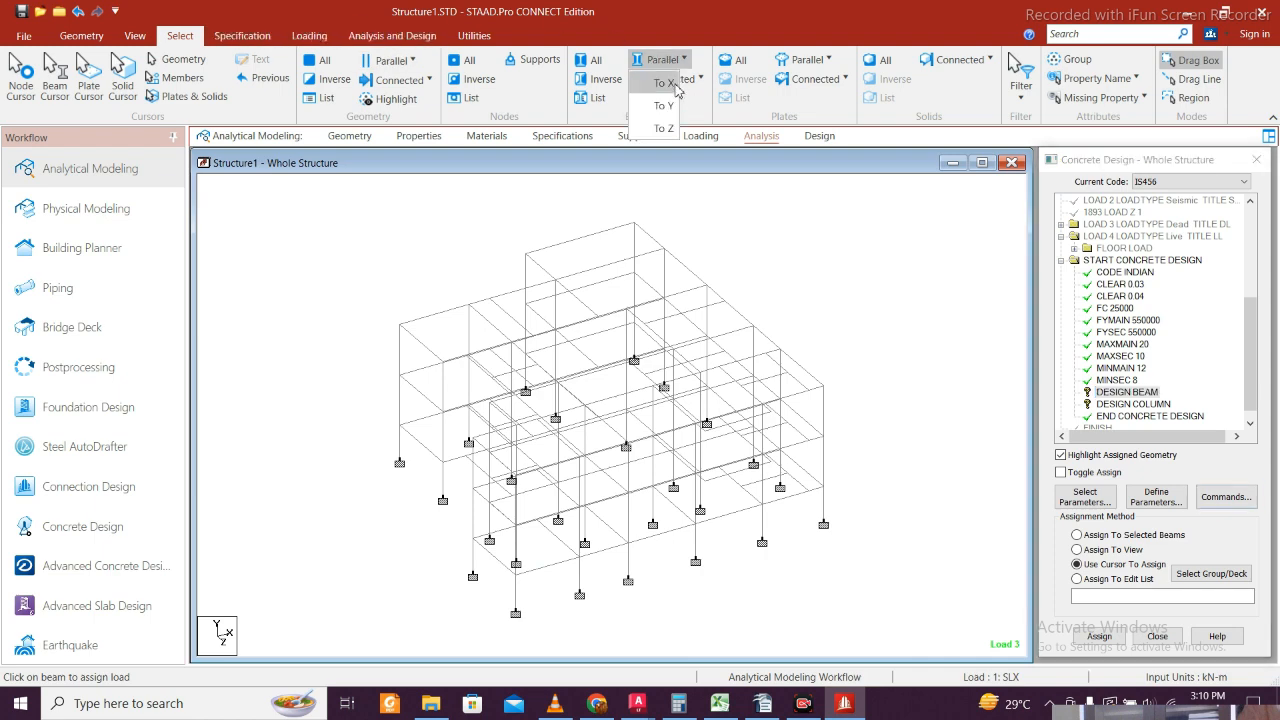
click(676, 128)
click(664, 128)
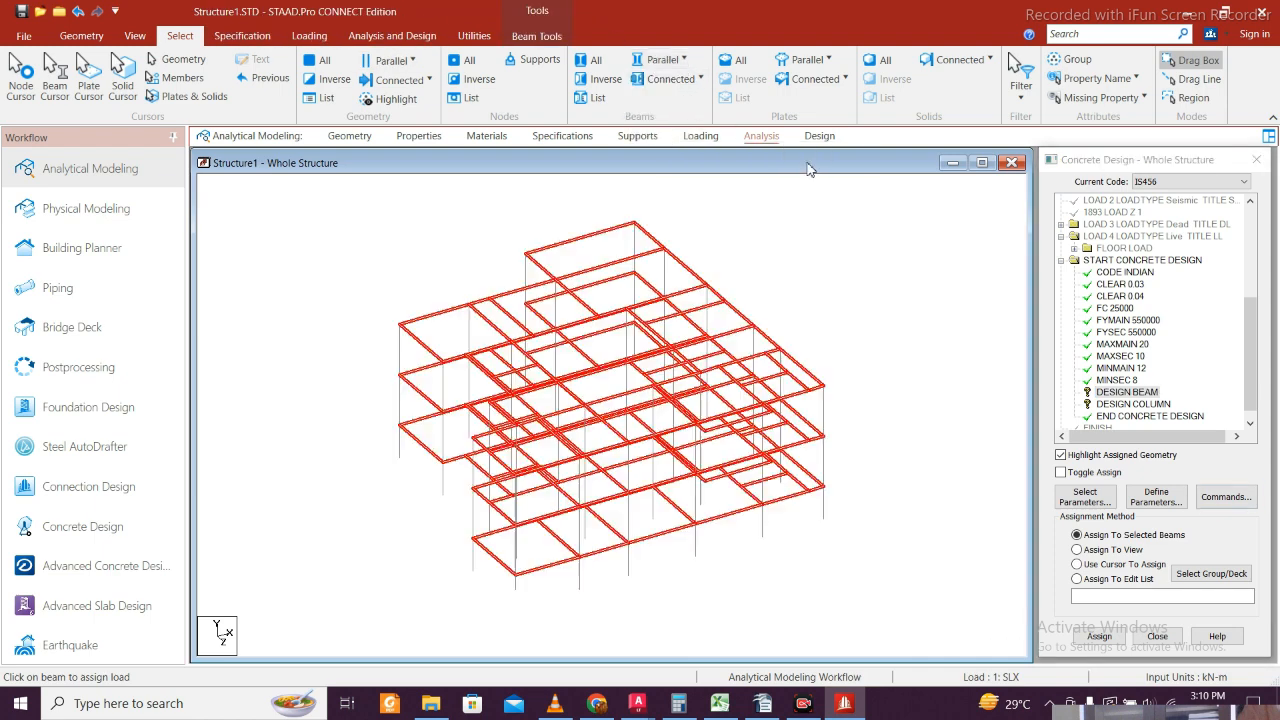
click(1099, 636)
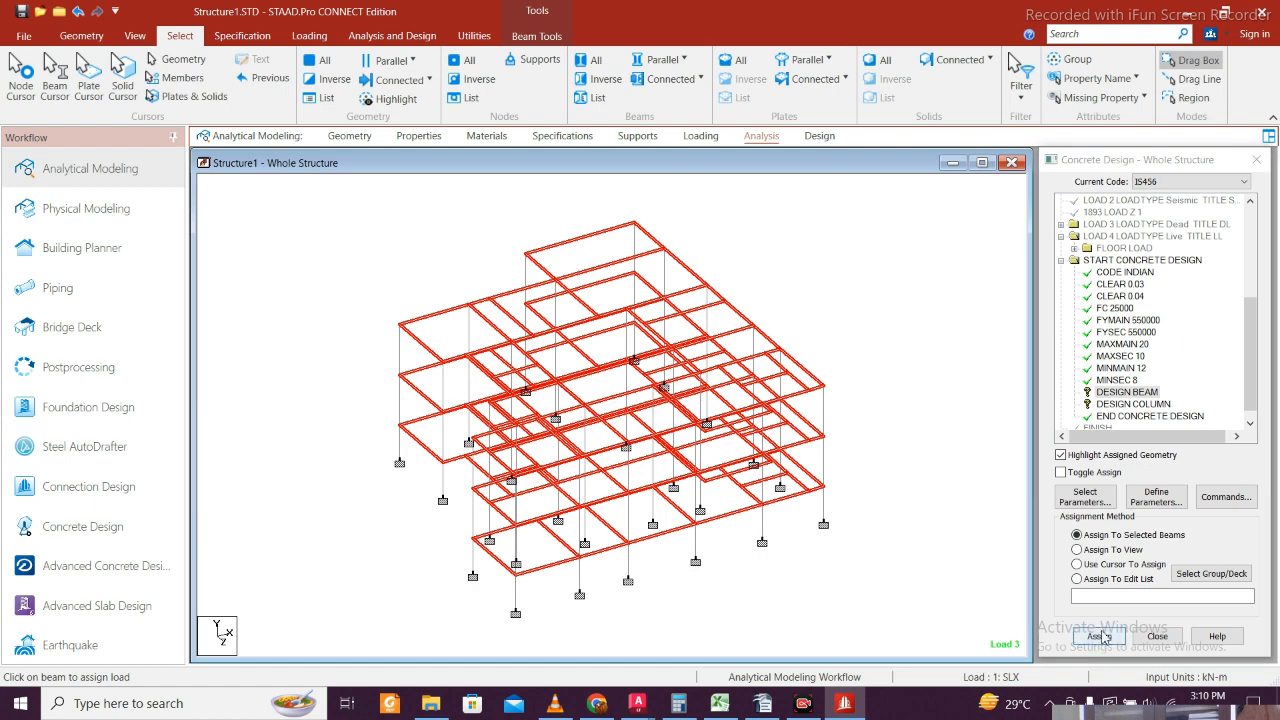
click(1150, 456)
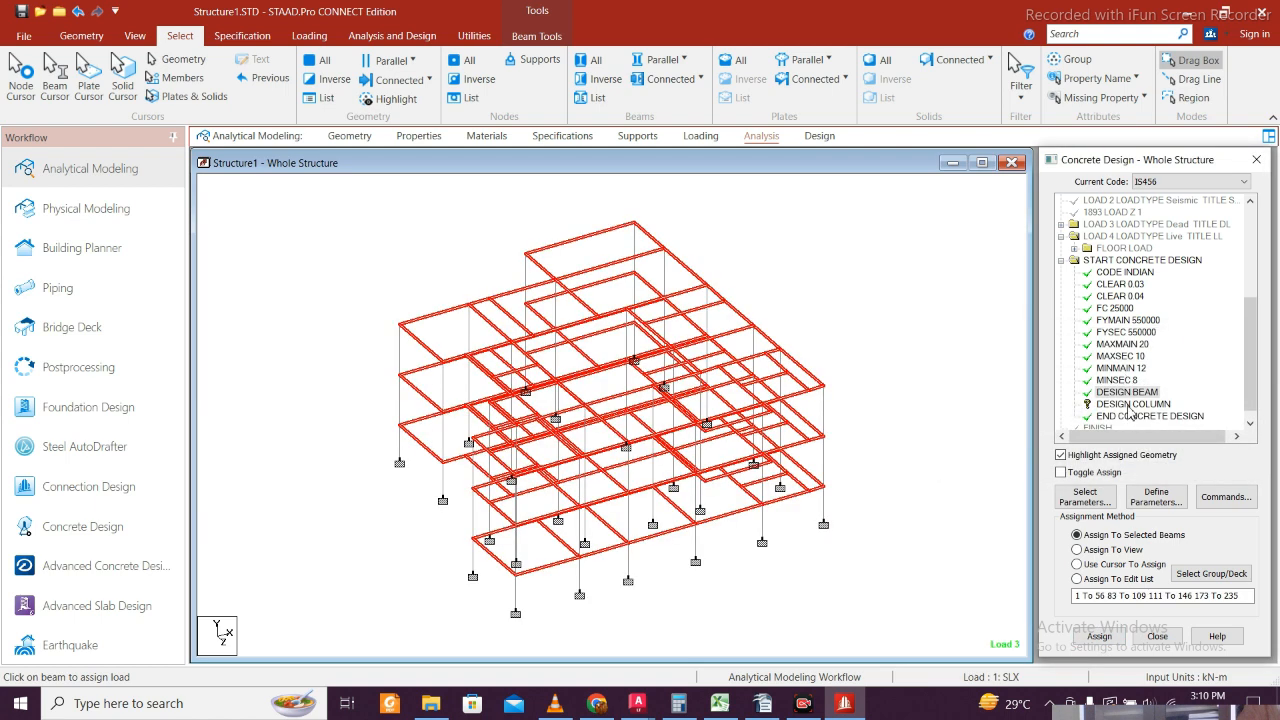
- Assign the DESIGN COLUMN command to all columns, the members parallel to the Y axis
click(1130, 404)
click(665, 59)
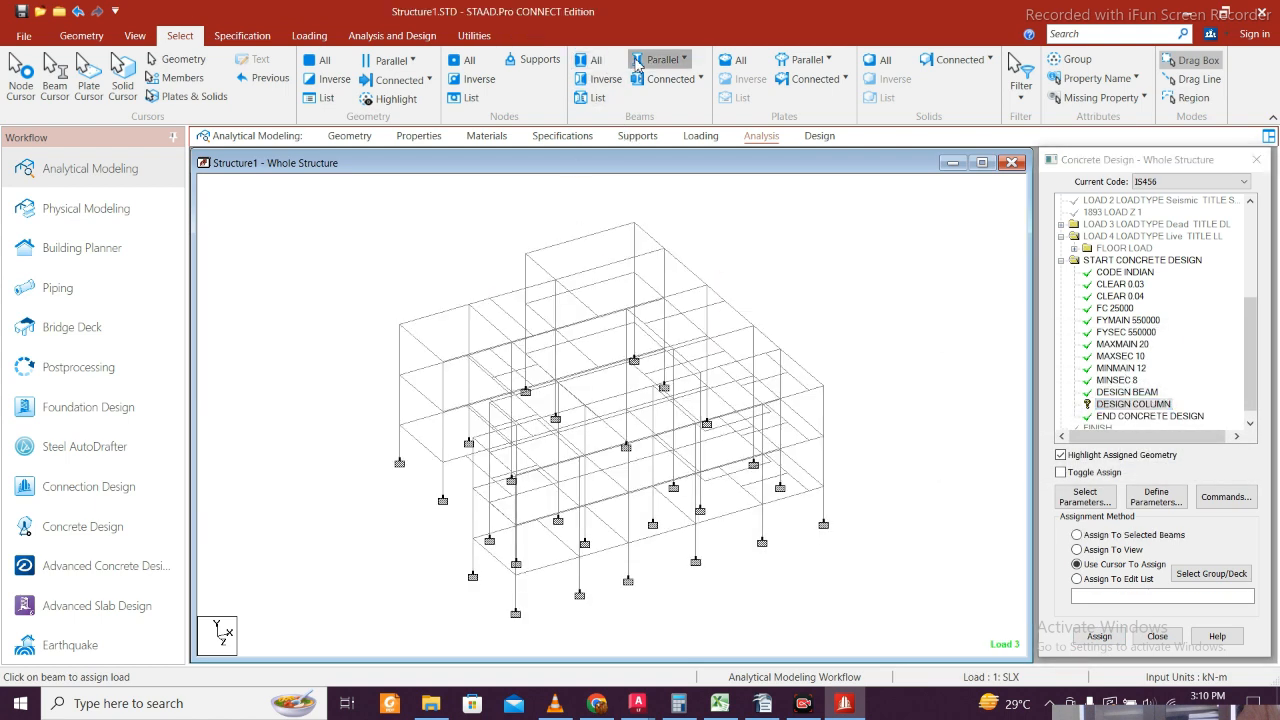
click(662, 100)
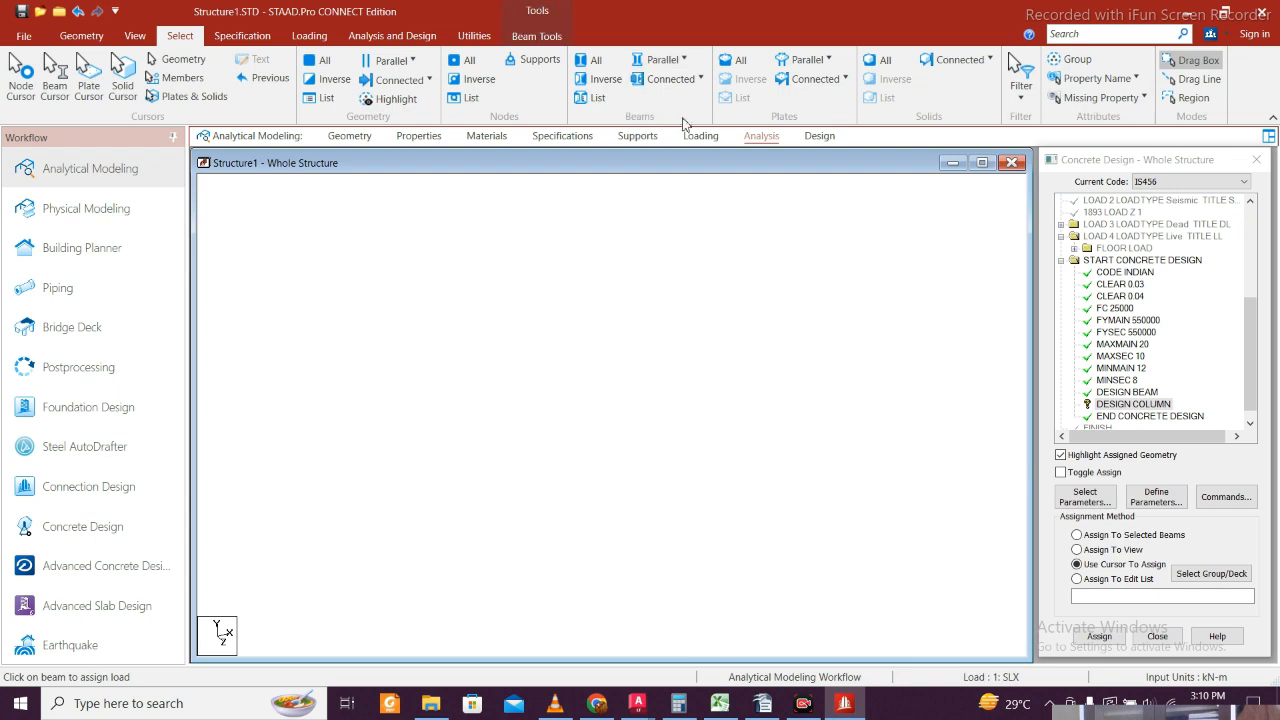
click(1099, 636)
click(1153, 456)
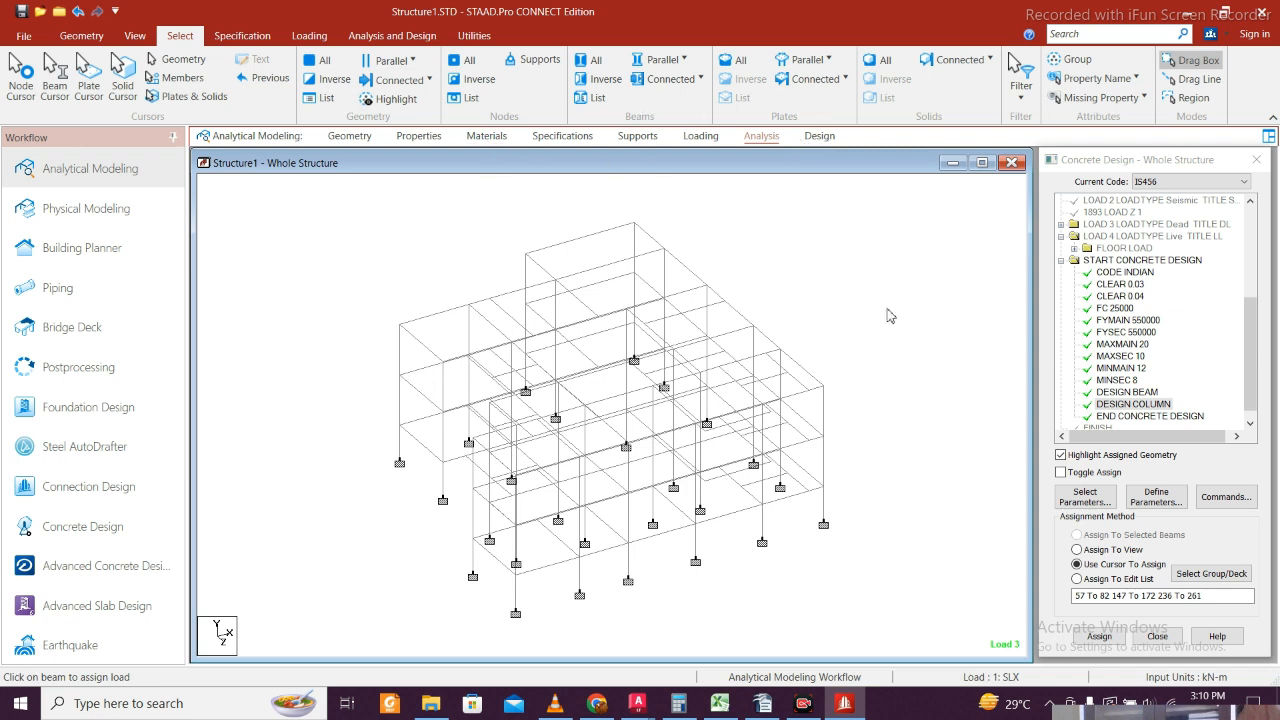
- Add a Perform Analysis command with the No Print option to the structure's analysis commands
click(390, 37)
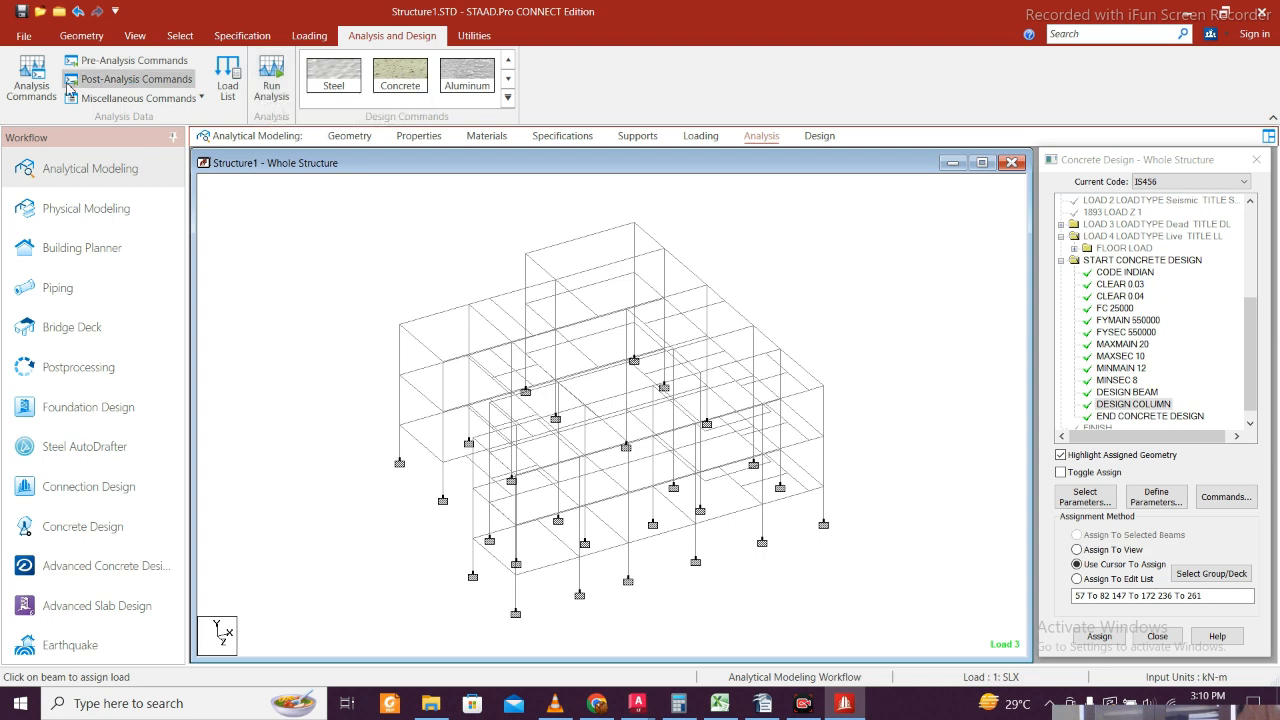
click(31, 78)
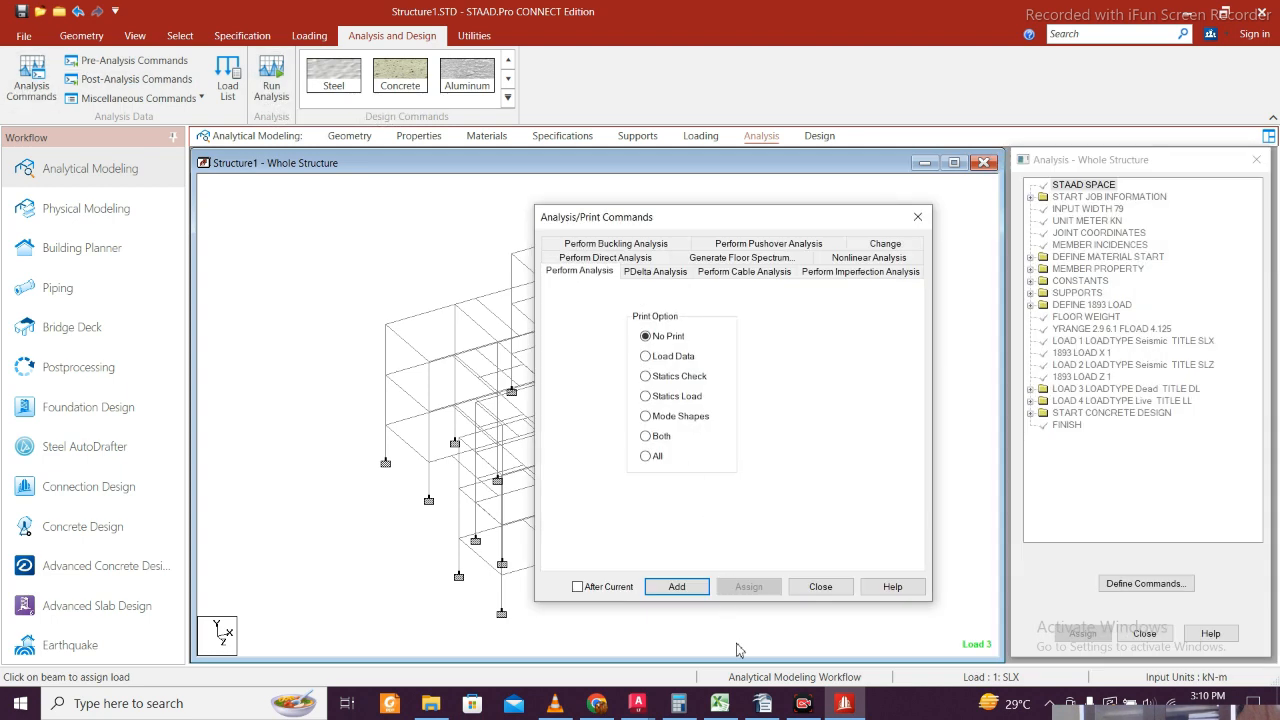
click(677, 586)
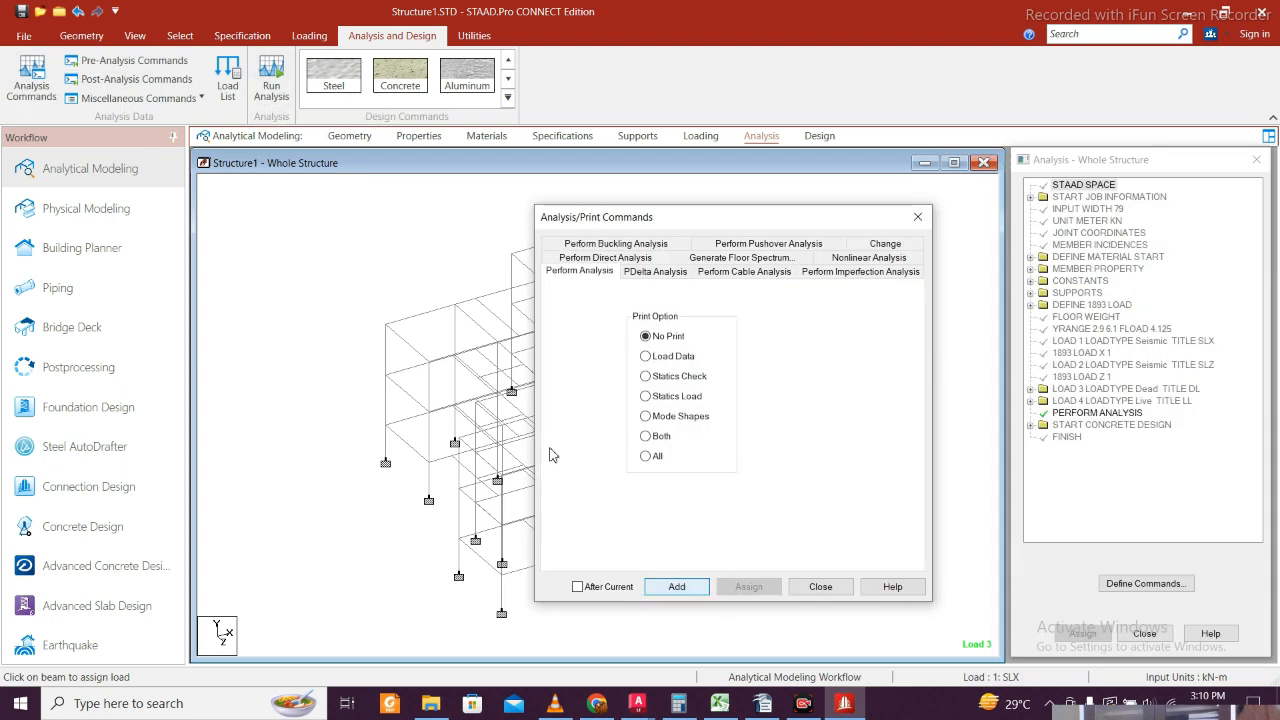
click(820, 586)
- Save the modified structure while starting an analysis run, and switch the computer to airplane mode
click(271, 82)
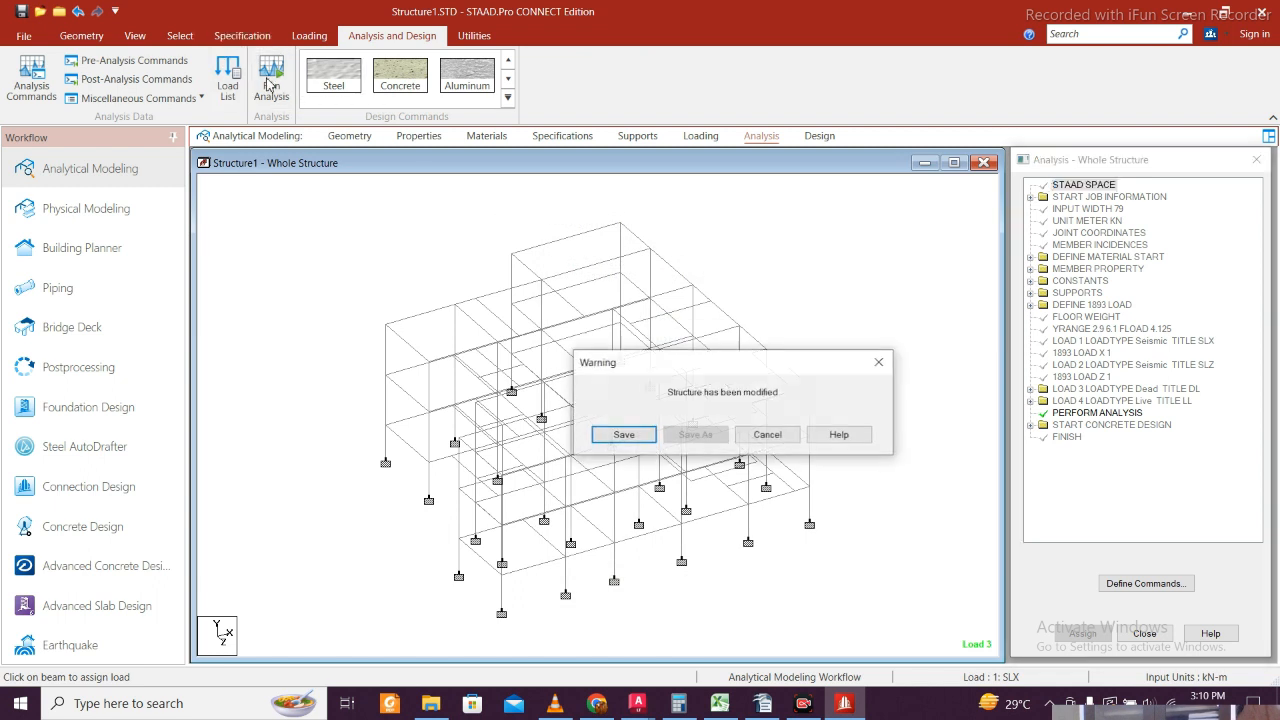
click(641, 436)
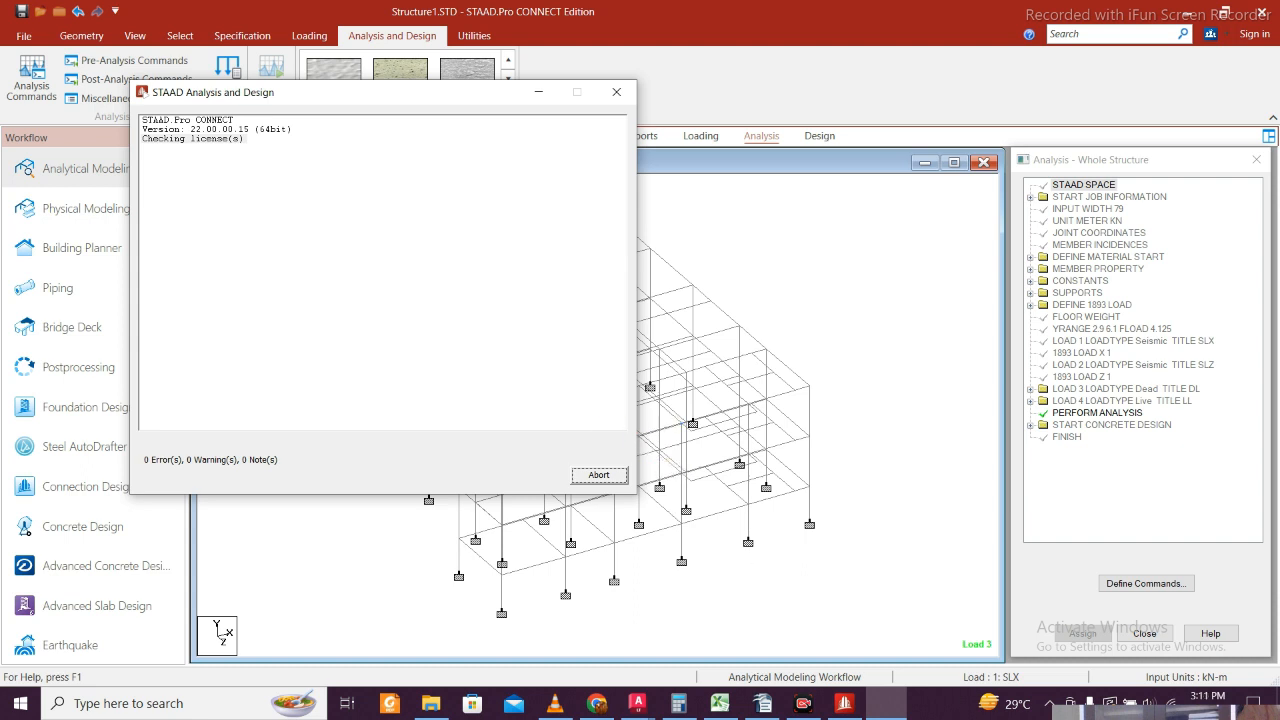
click(1168, 703)
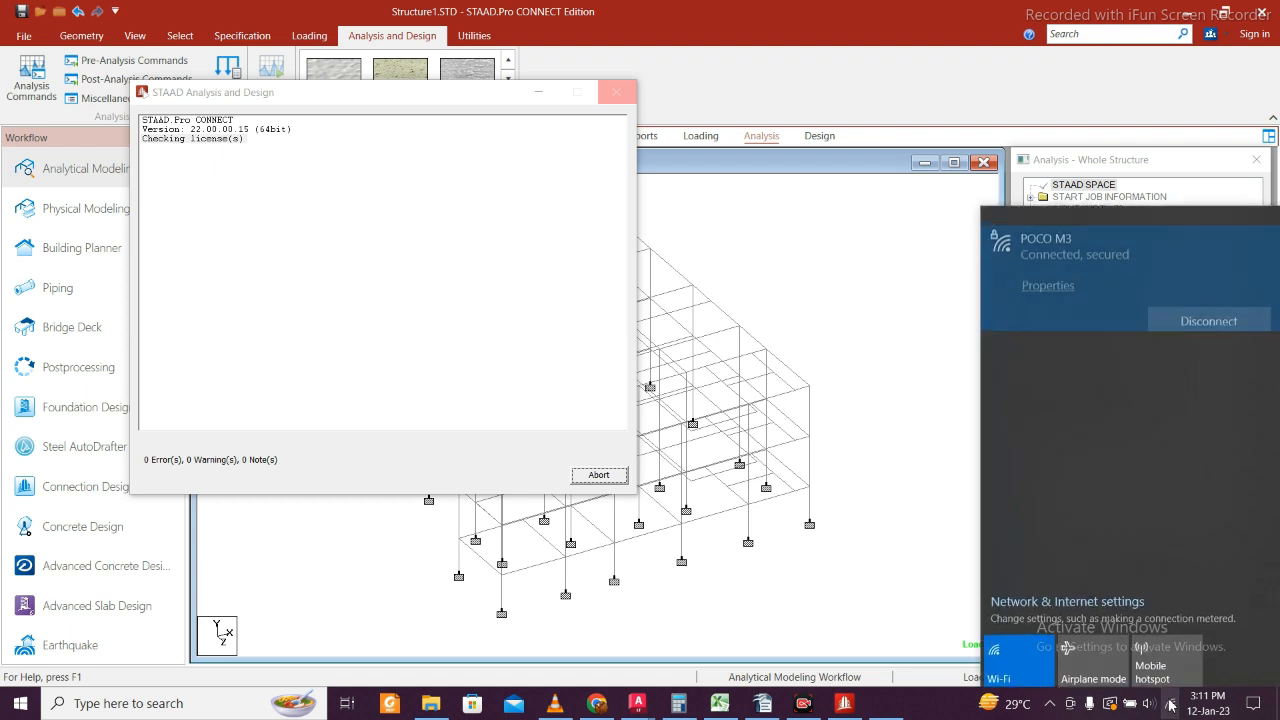
click(1095, 654)
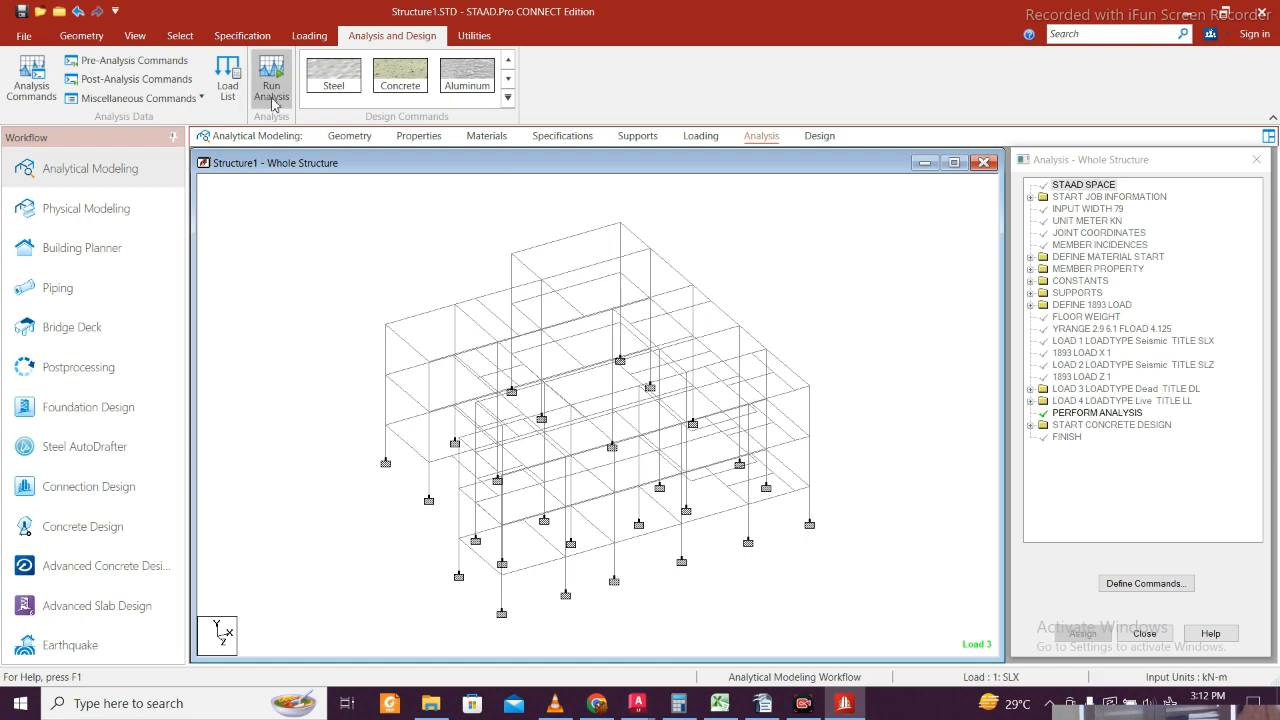
- Run the analysis and concrete design again and finish it with Stay in Modeling Mode
click(272, 95)
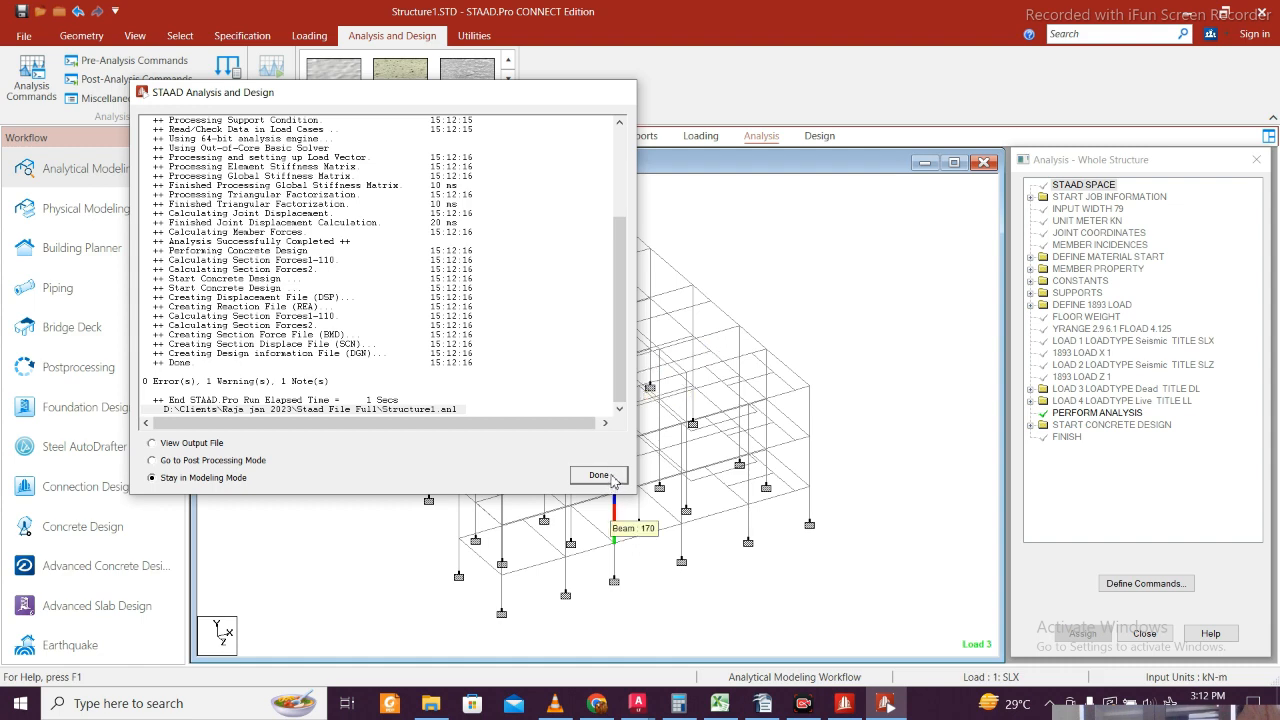
click(598, 476)
scroll(811, 388, up, 1)
scroll(809, 388, down, 2)
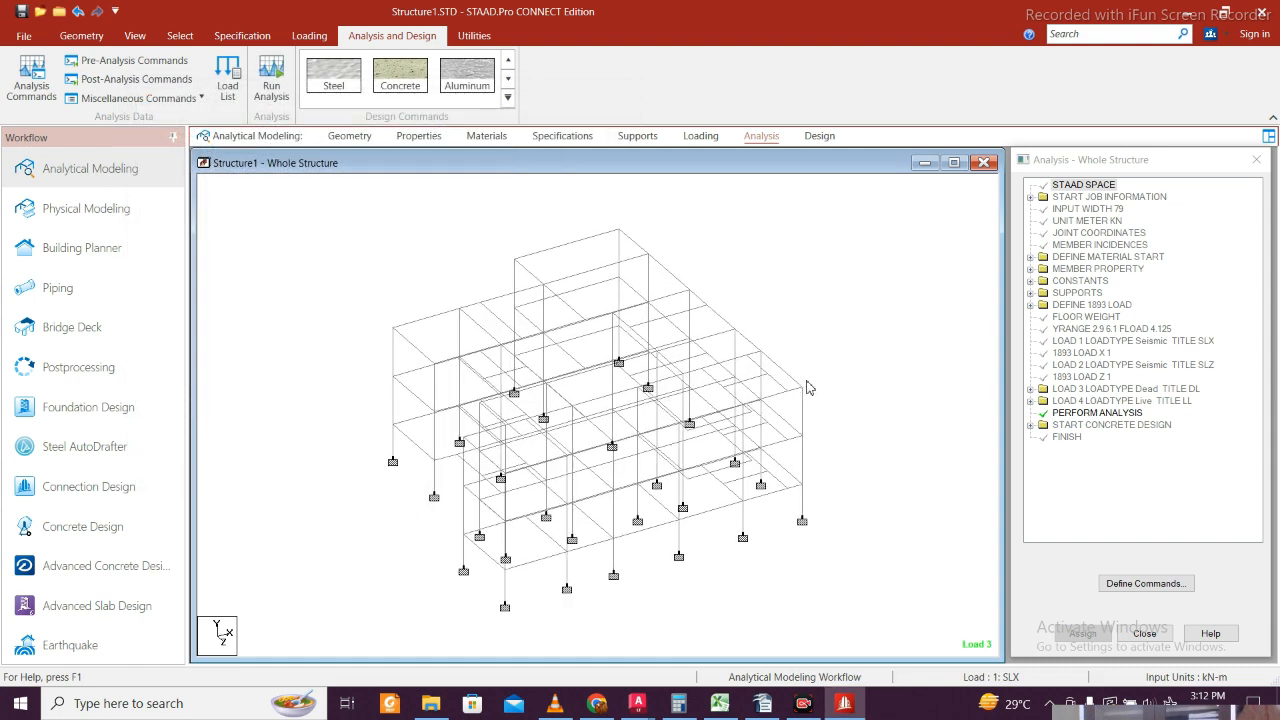